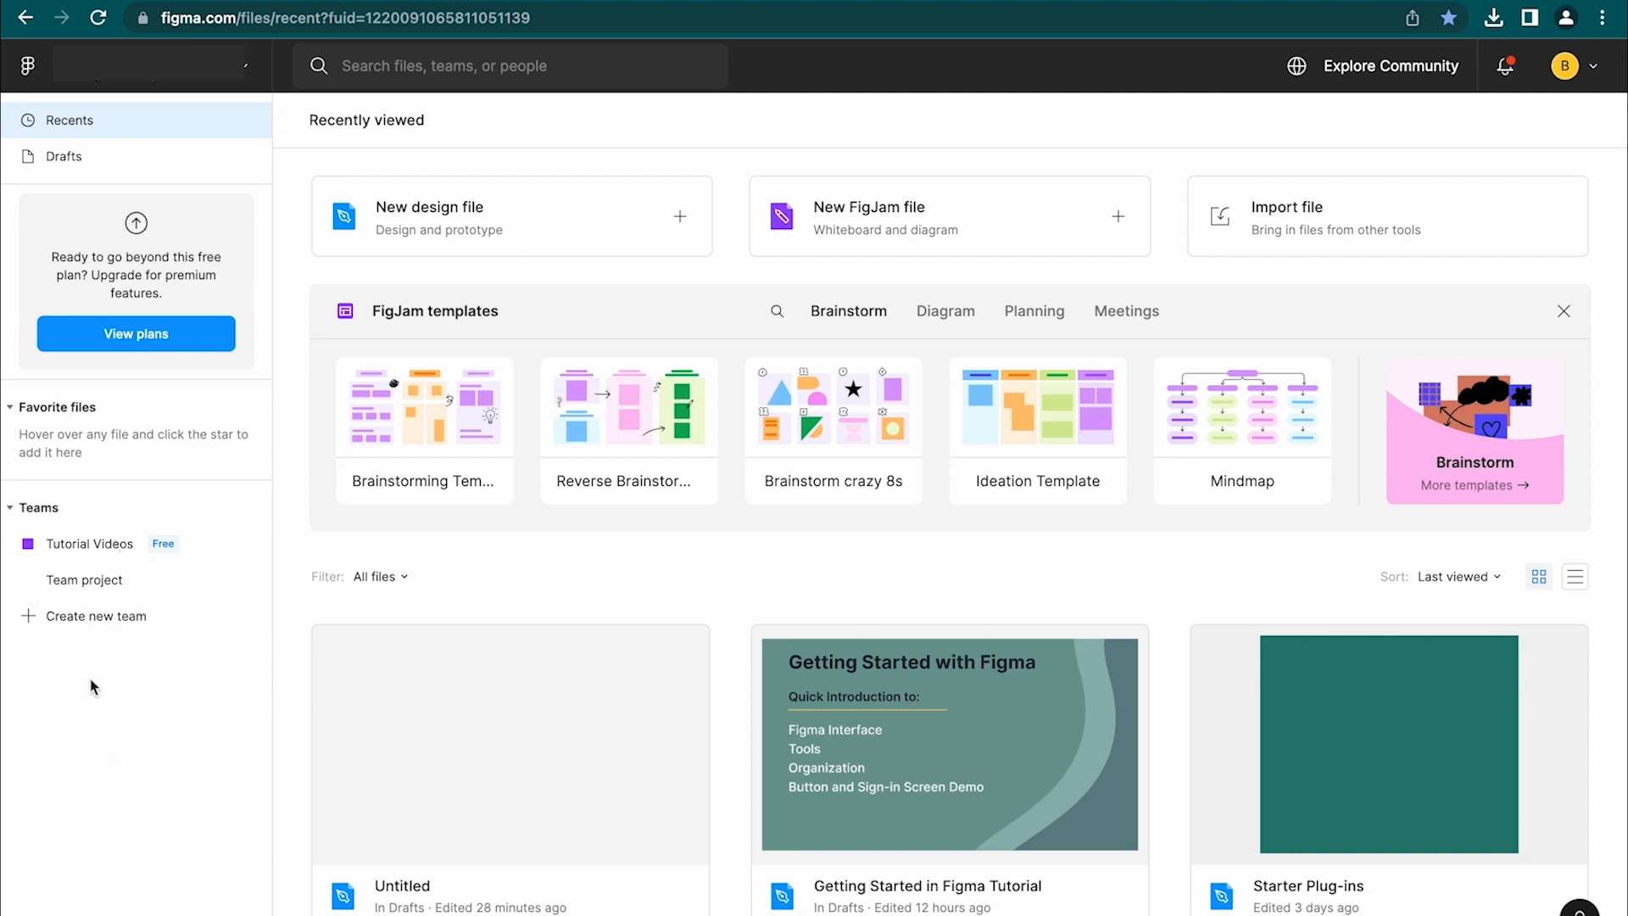
Visit the Tutorial Videos team page and look through the account options menu
click(108, 552)
click(1602, 73)
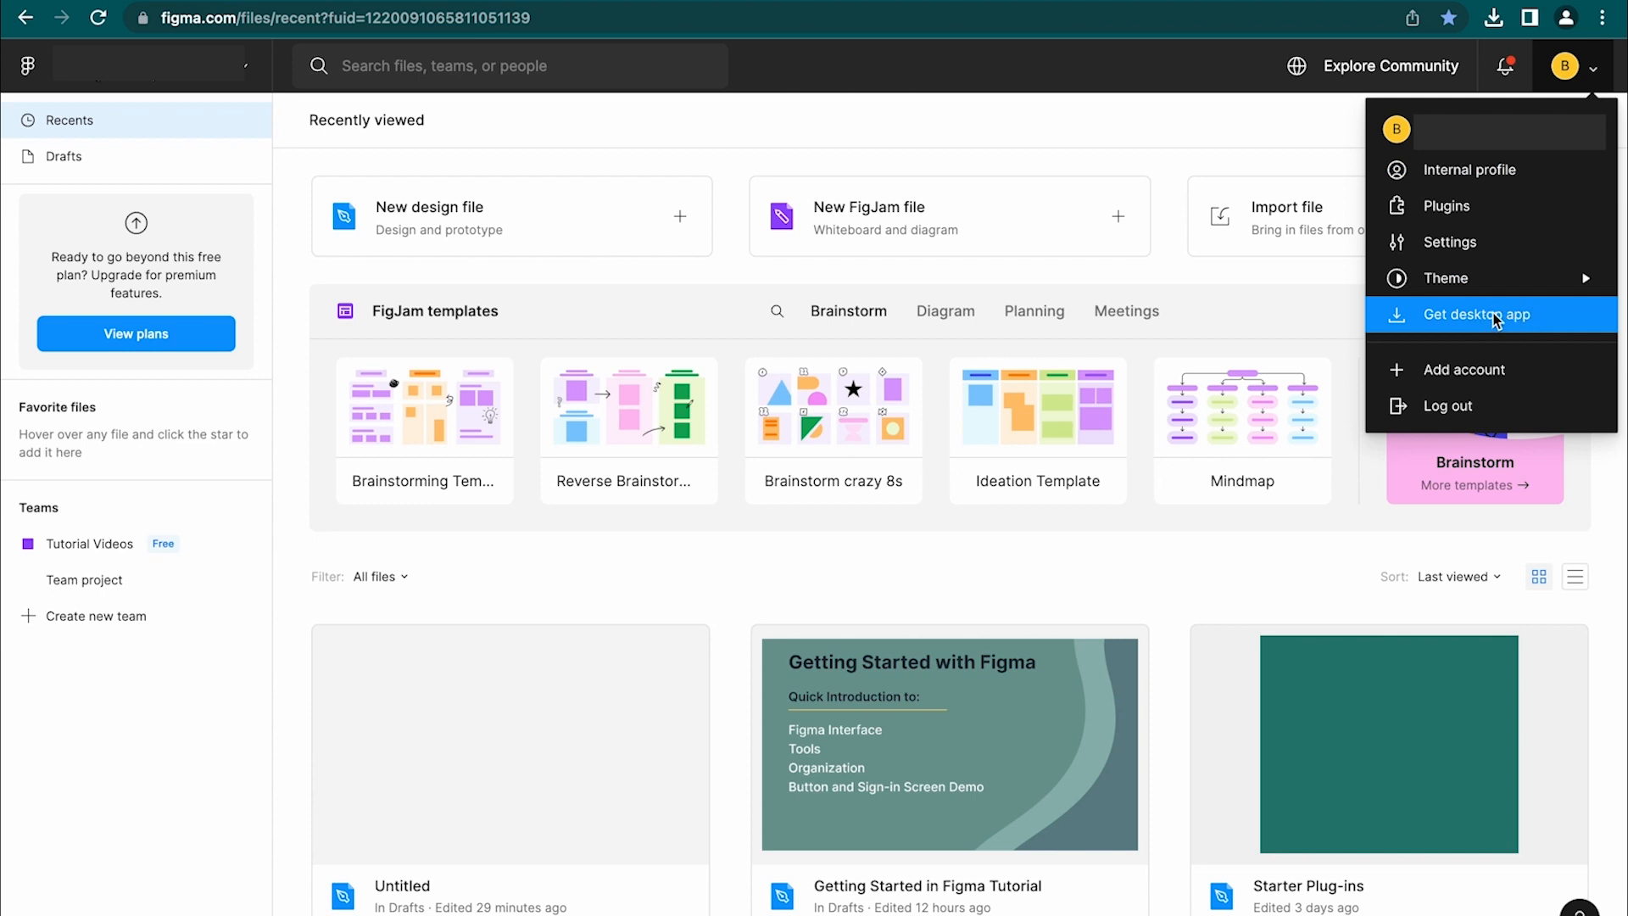
click(1200, 146)
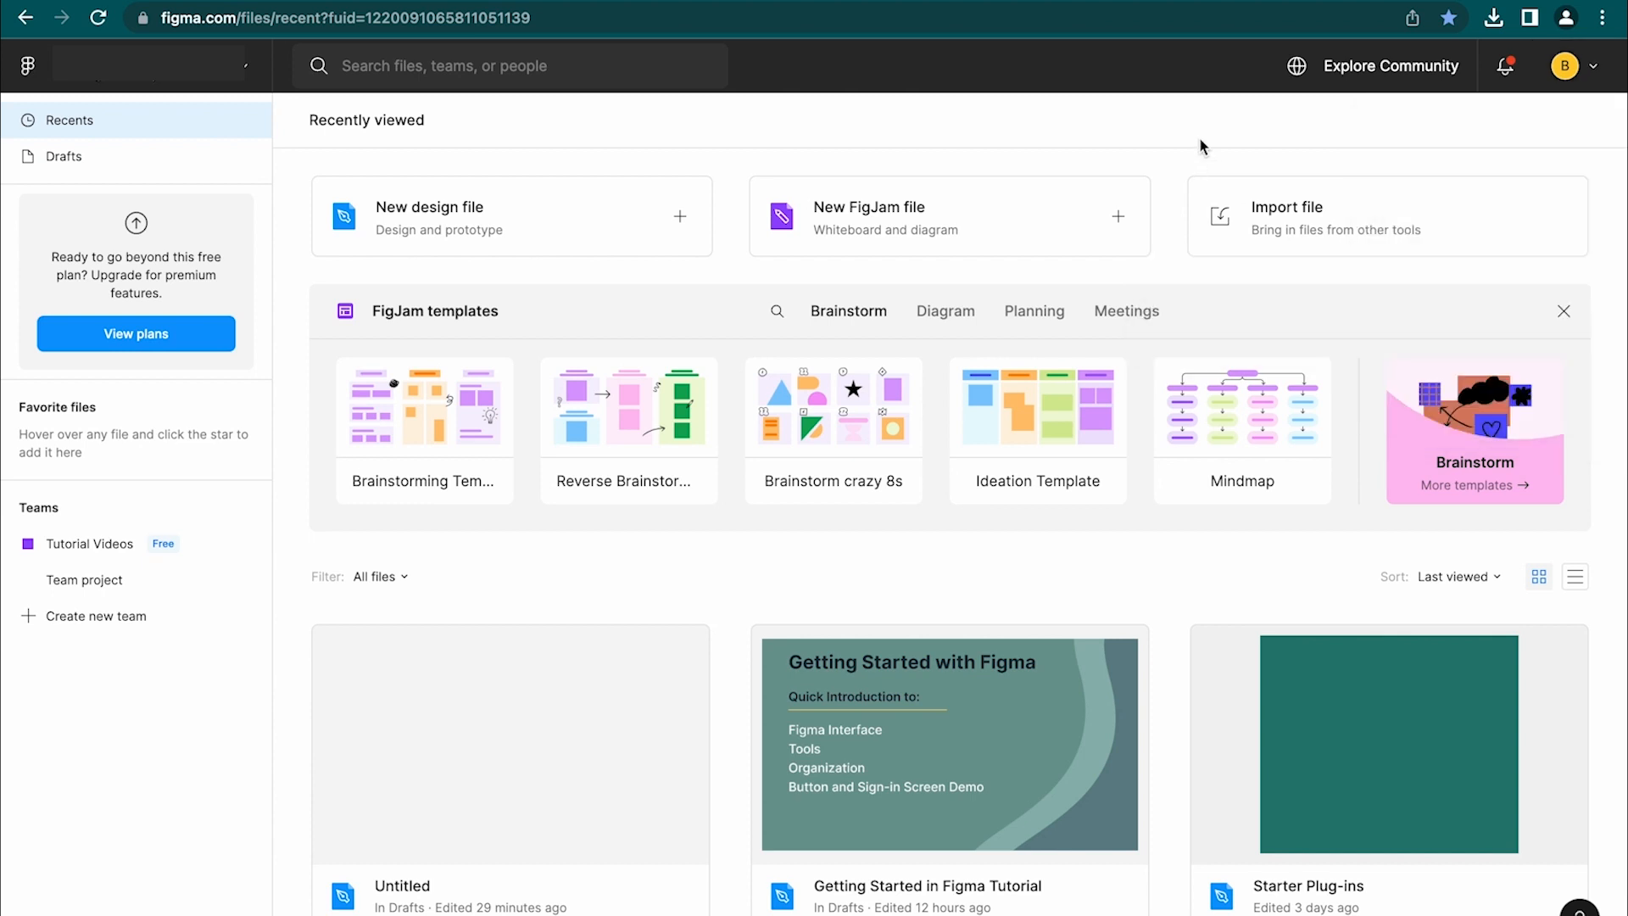
click(1588, 69)
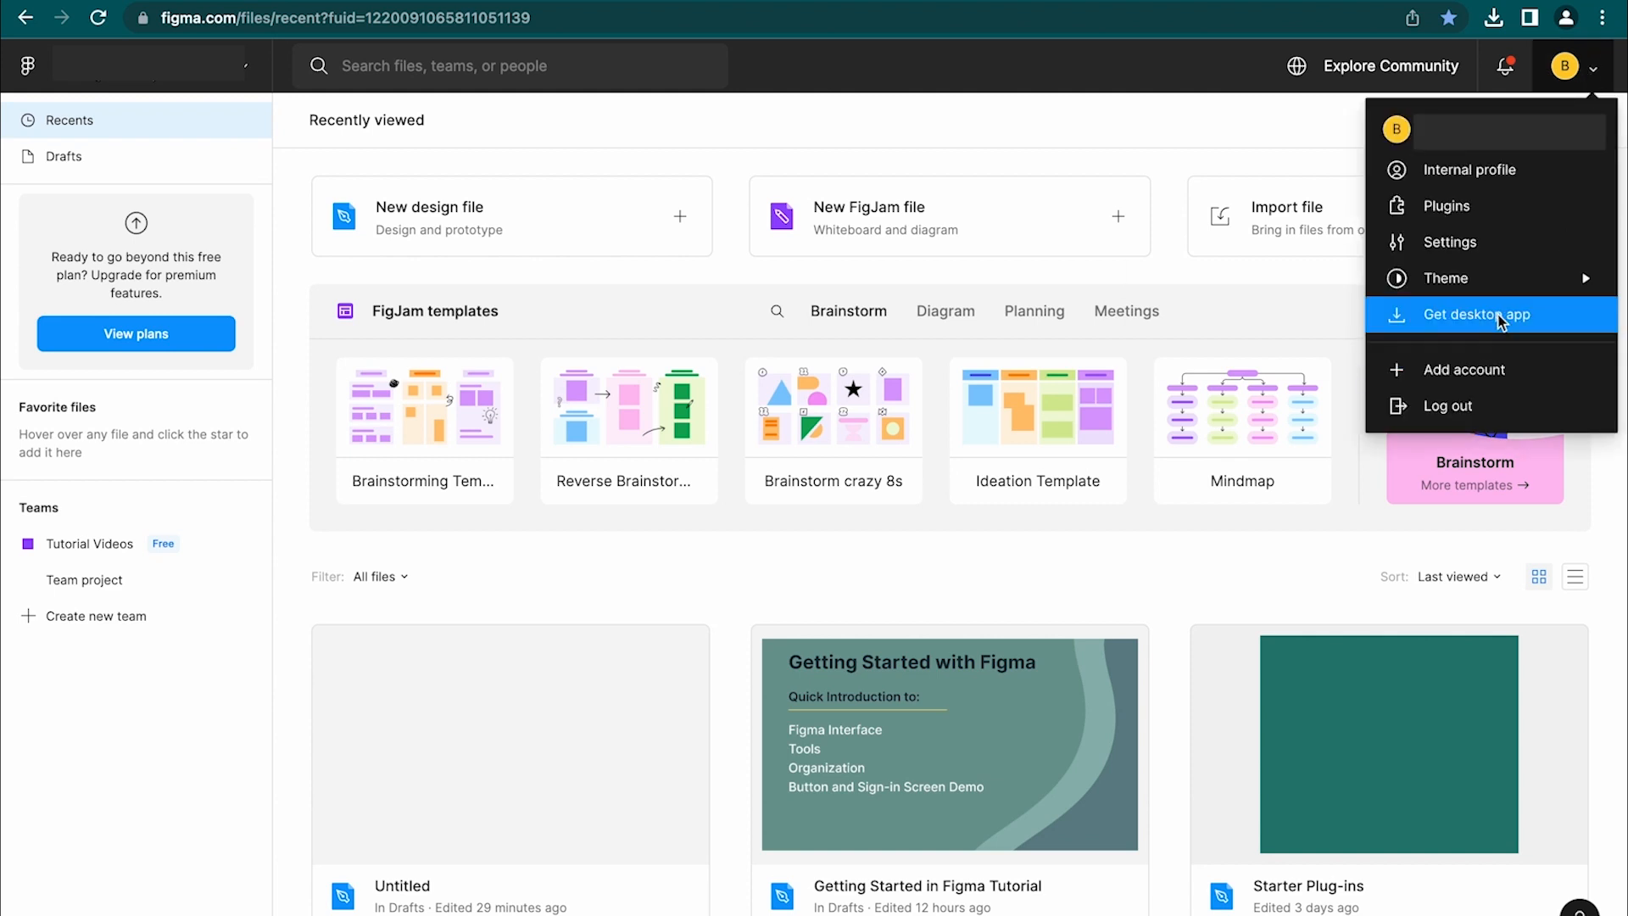
click(1290, 153)
Browse the Figma Community resources, then create a new blank design file in Drafts
mouse_move(1142, 903)
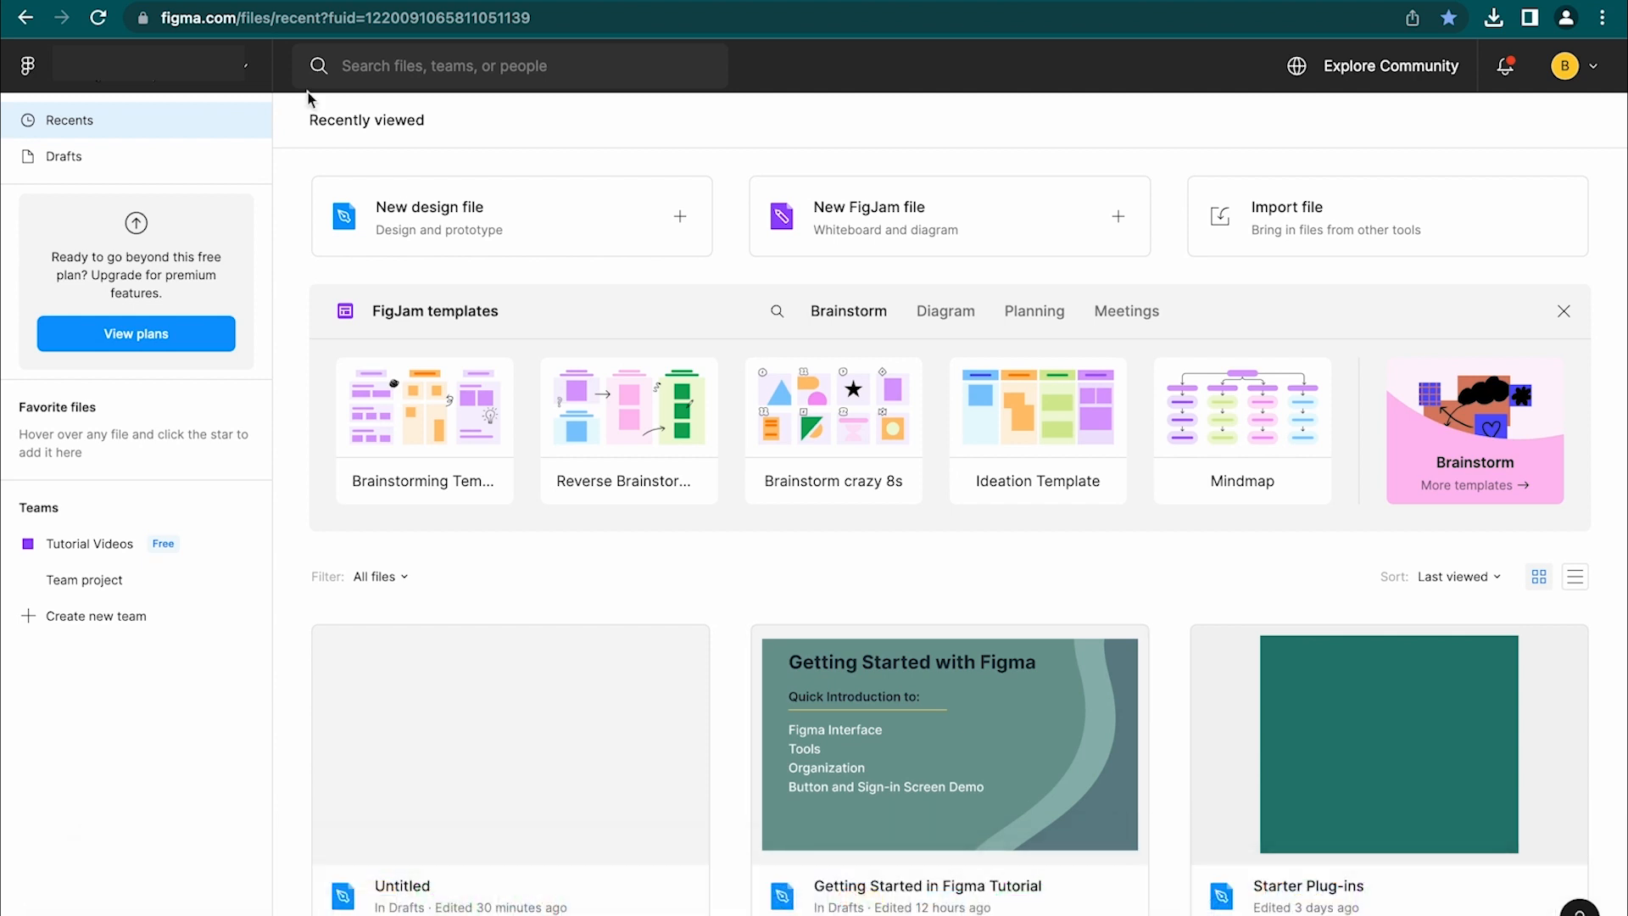
click(1383, 71)
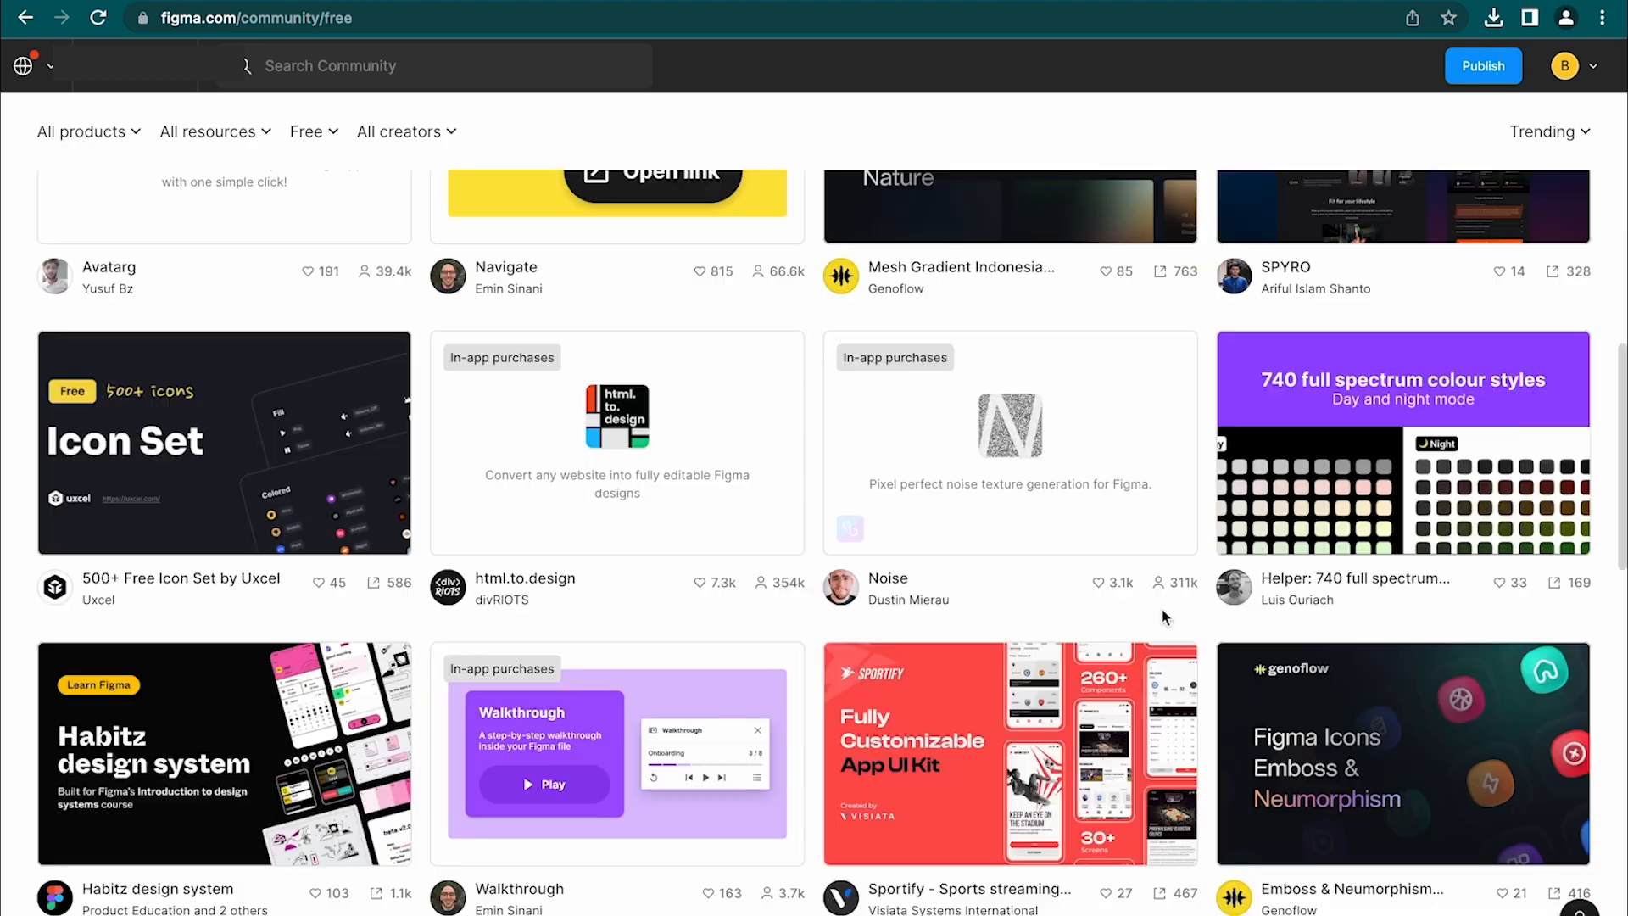
scroll(1161, 607, down, 4)
scroll(1162, 607, down, 5)
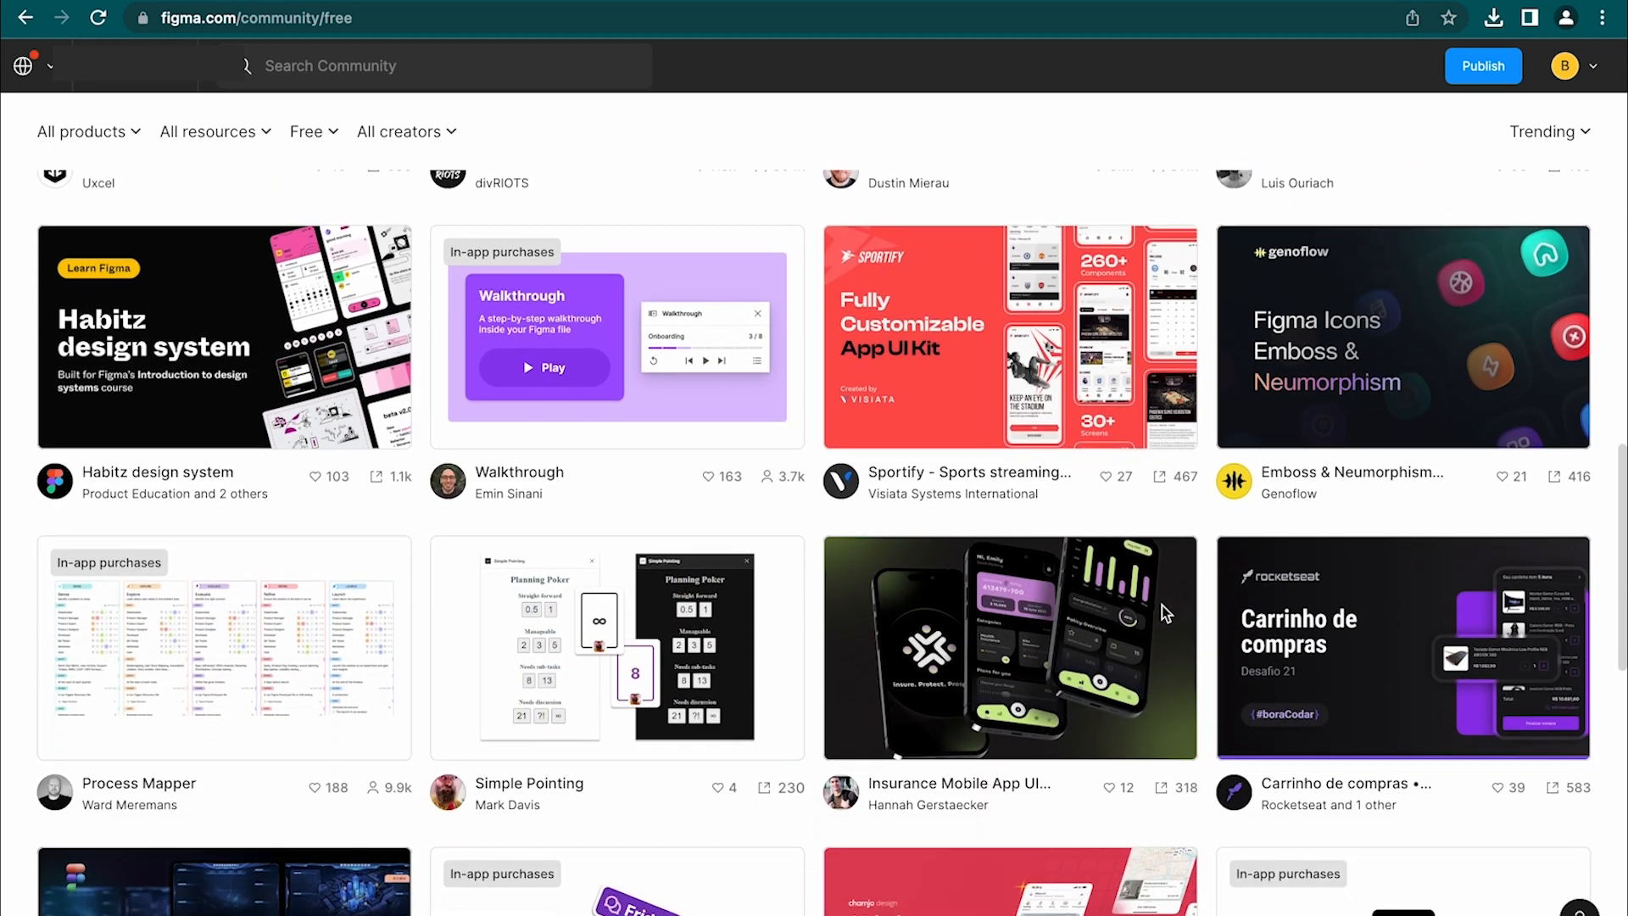
scroll(1163, 613, down, 2)
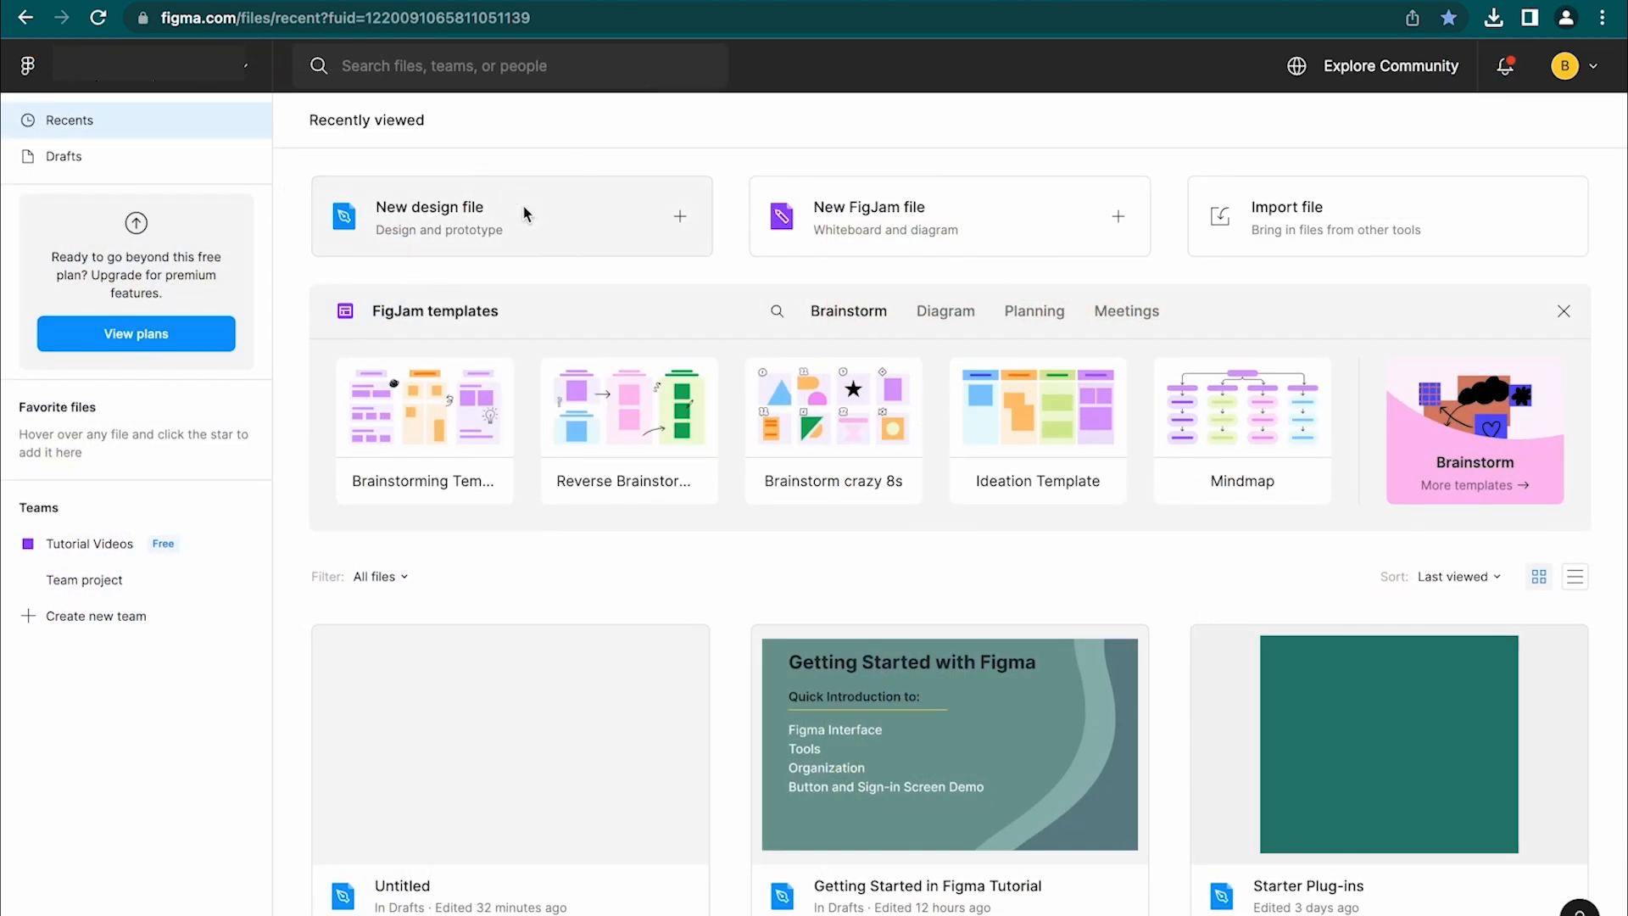
click(666, 219)
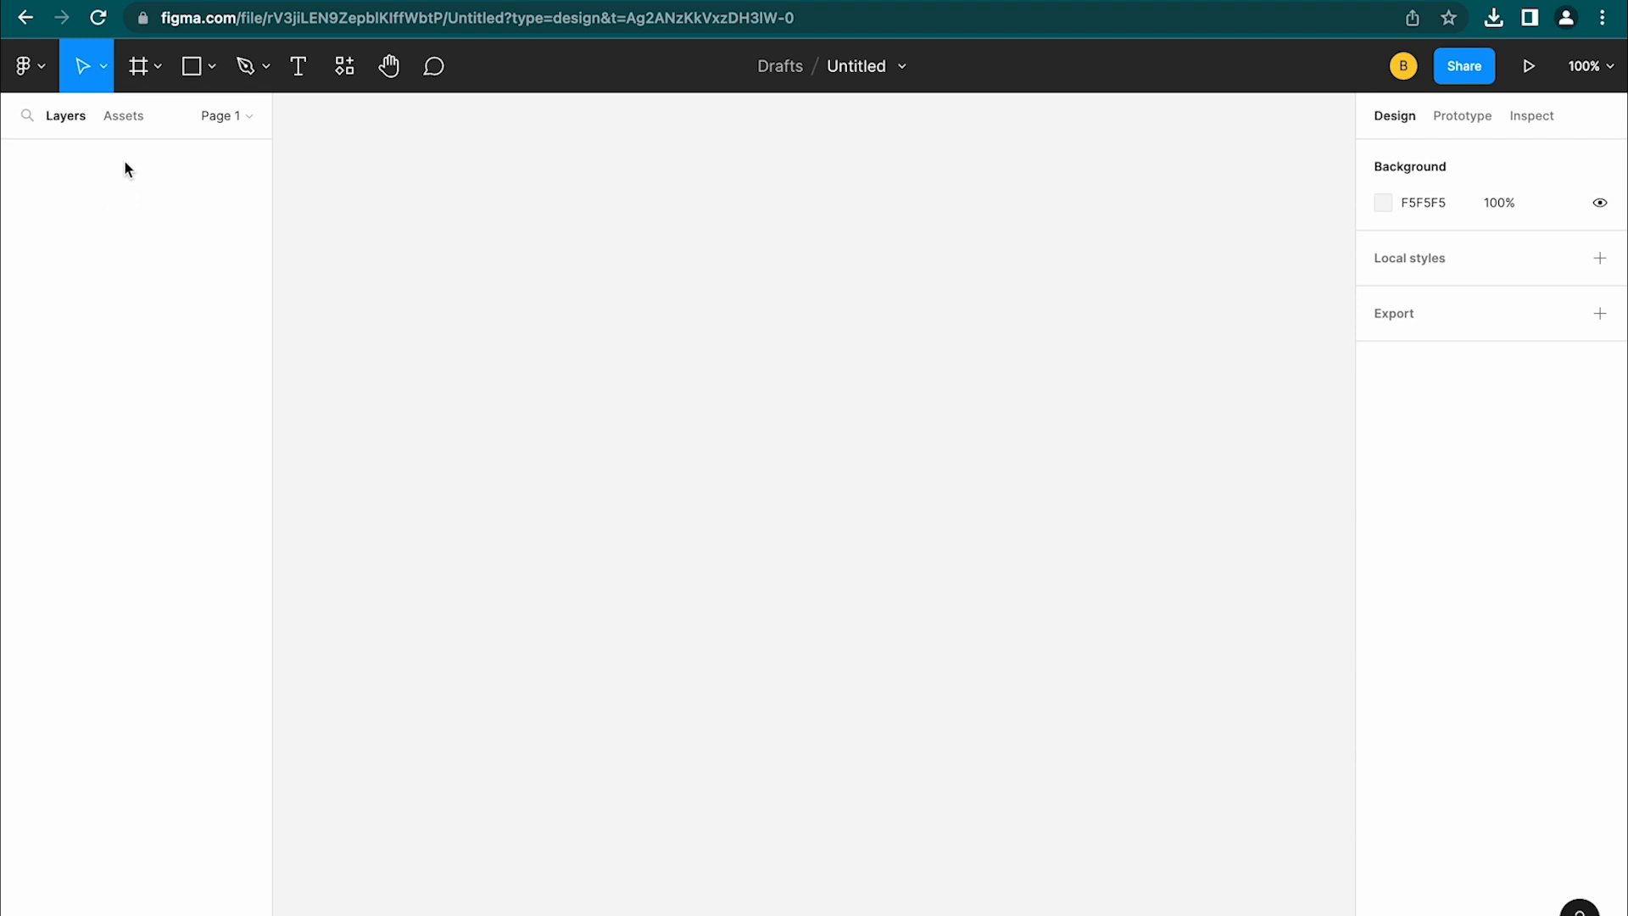
click(123, 119)
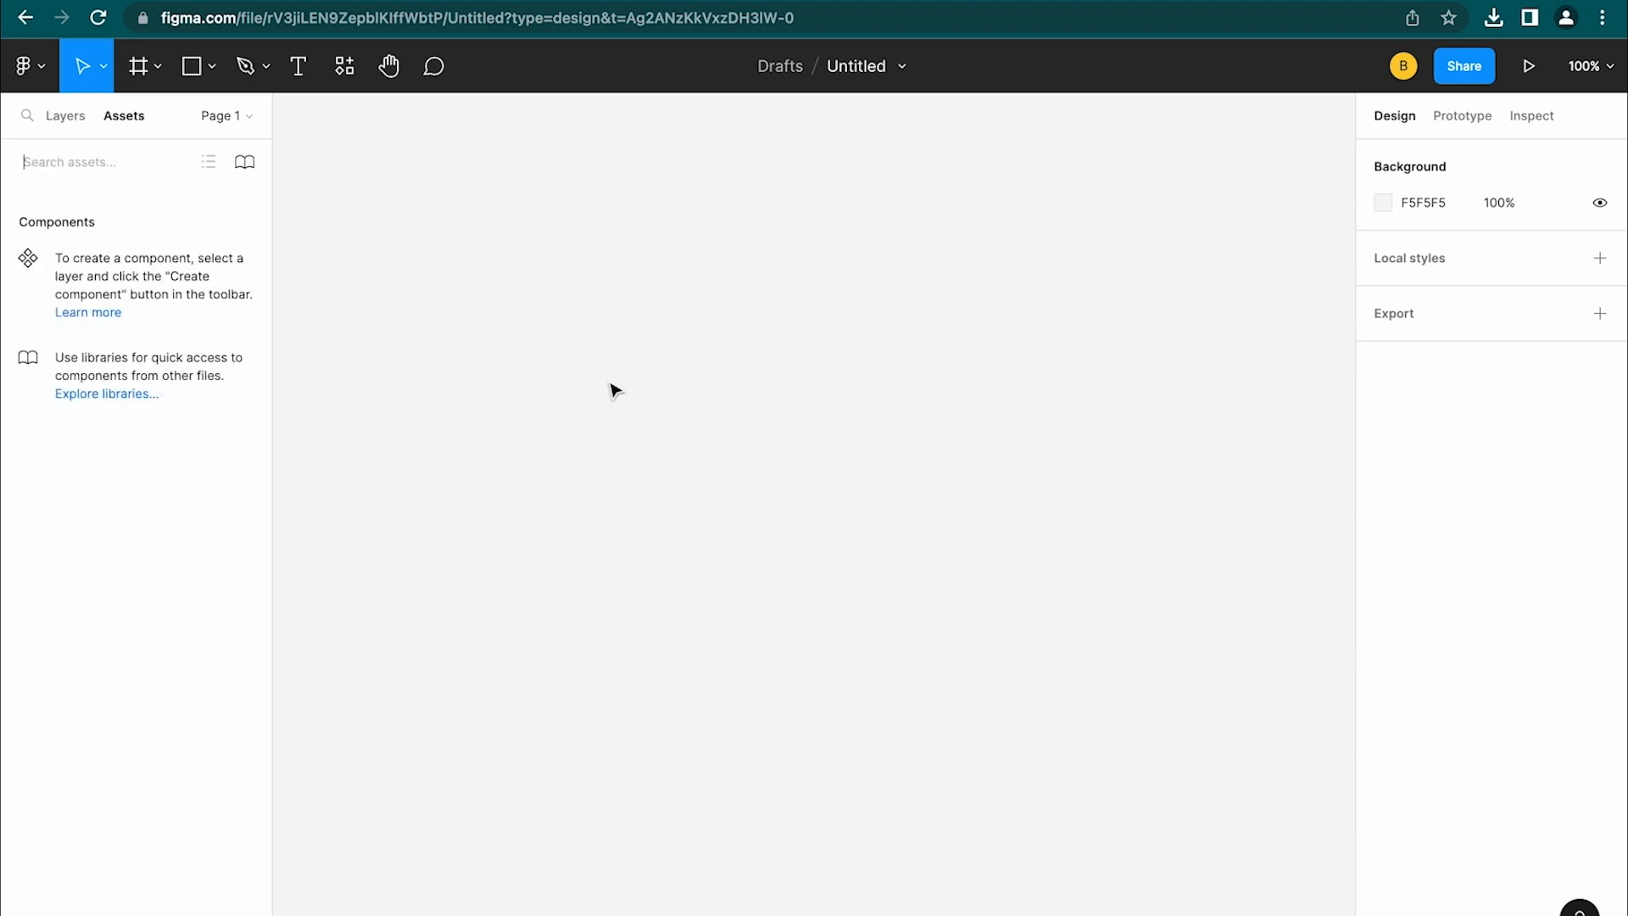
click(64, 119)
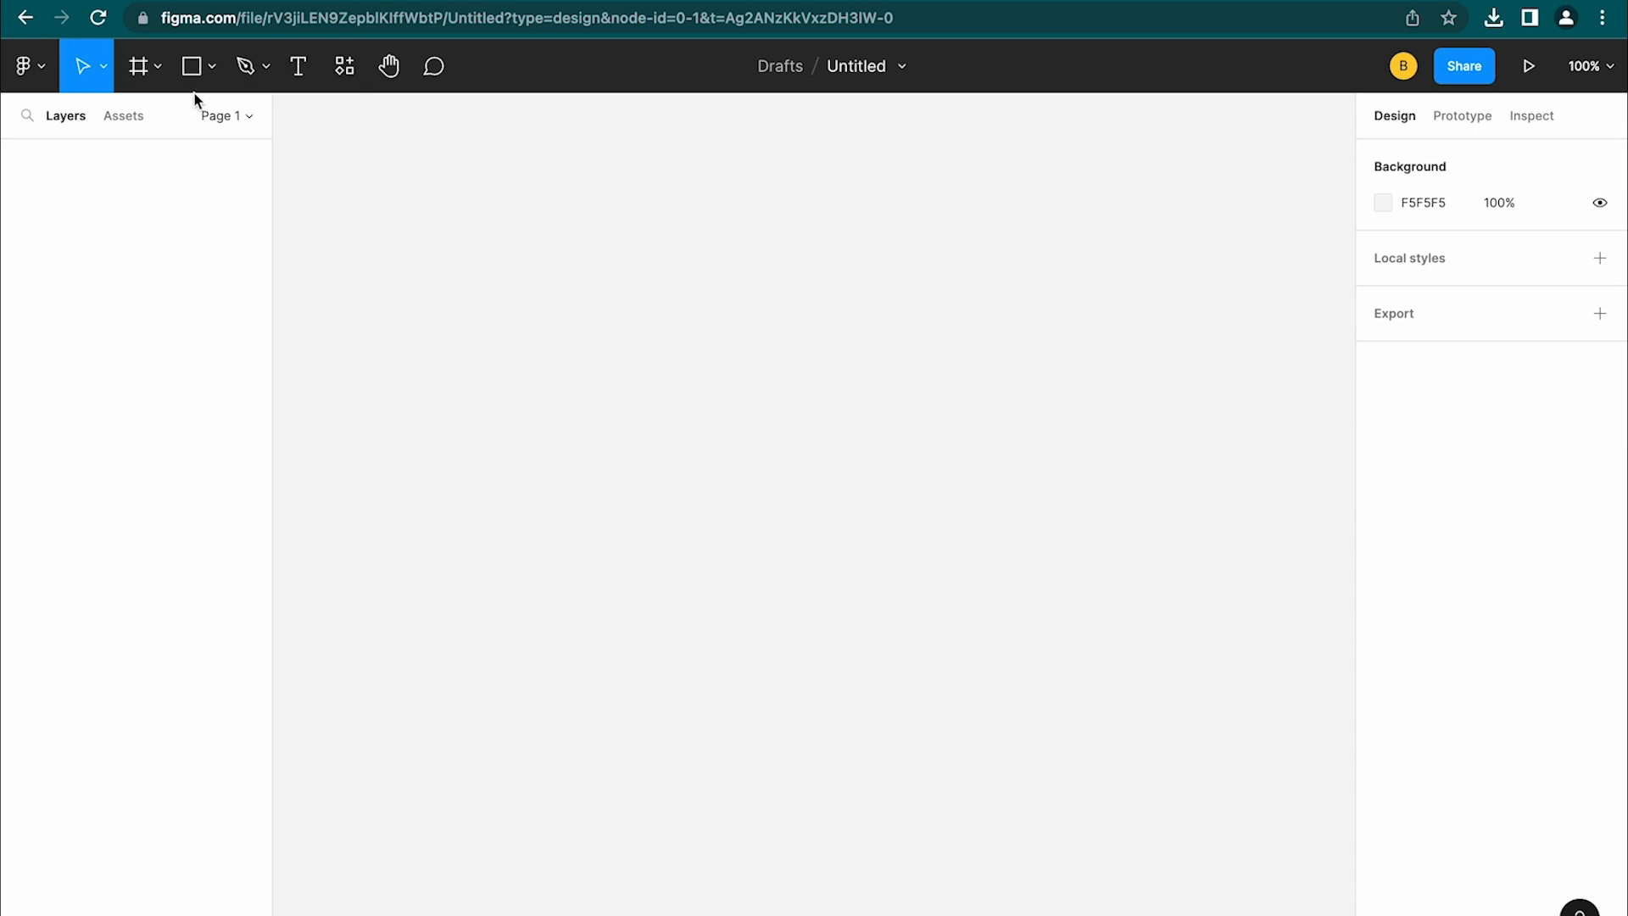
Draw Rectangle 1 on the canvas at 347 × 252 with its default gray D9D9D9 fill
click(193, 68)
click(209, 73)
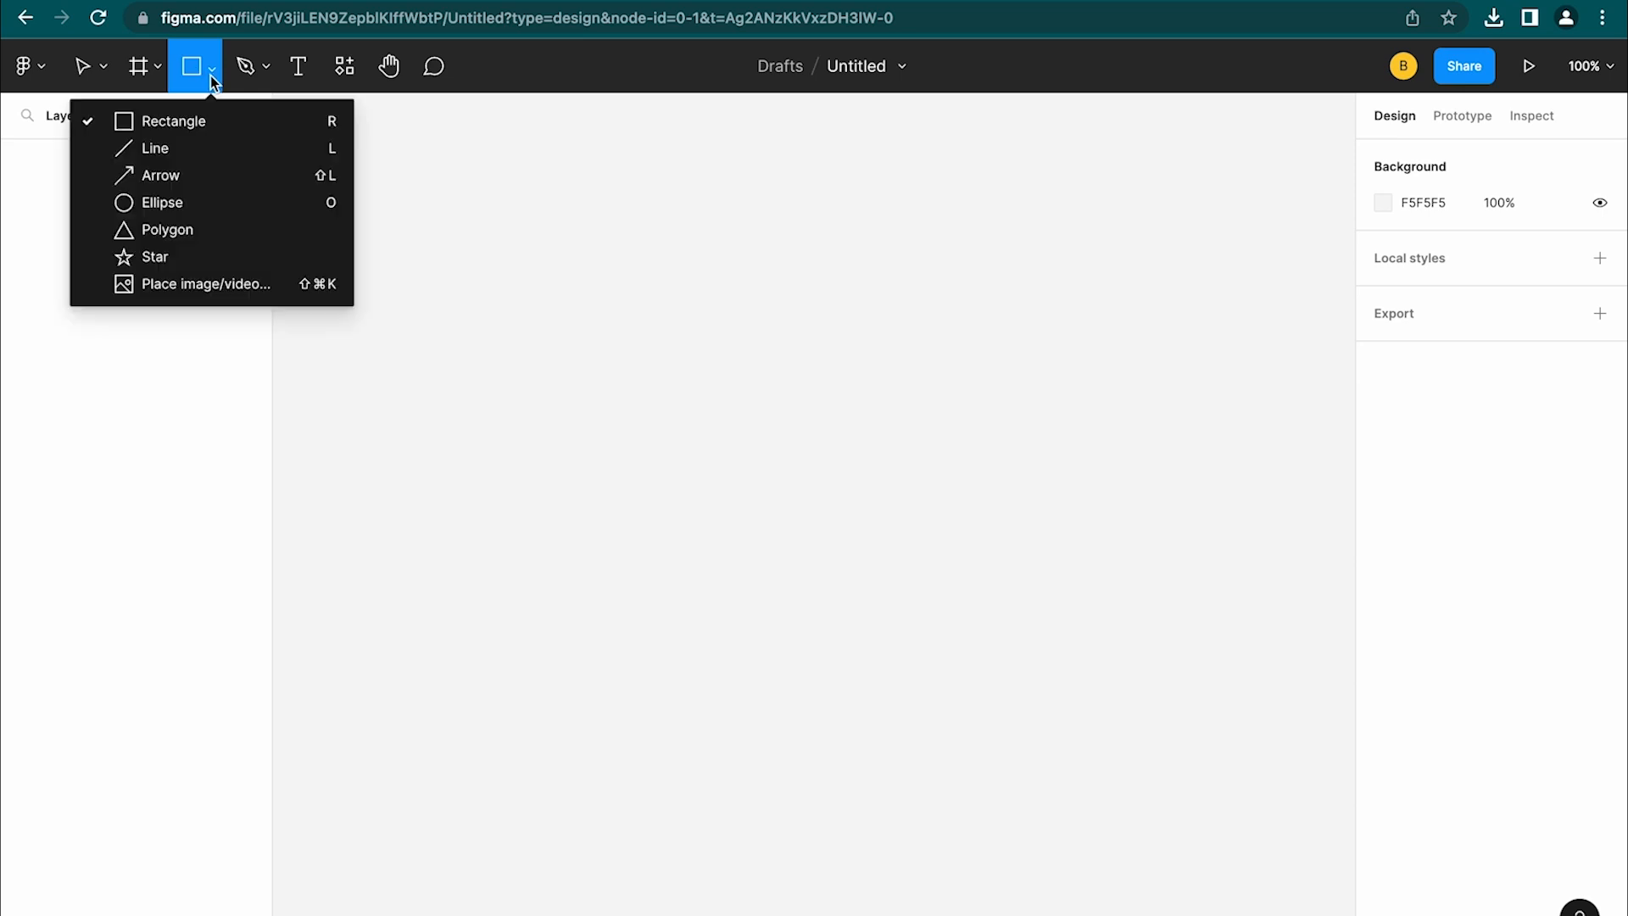
click(207, 119)
click(757, 509)
drag(814, 564, 1090, 734)
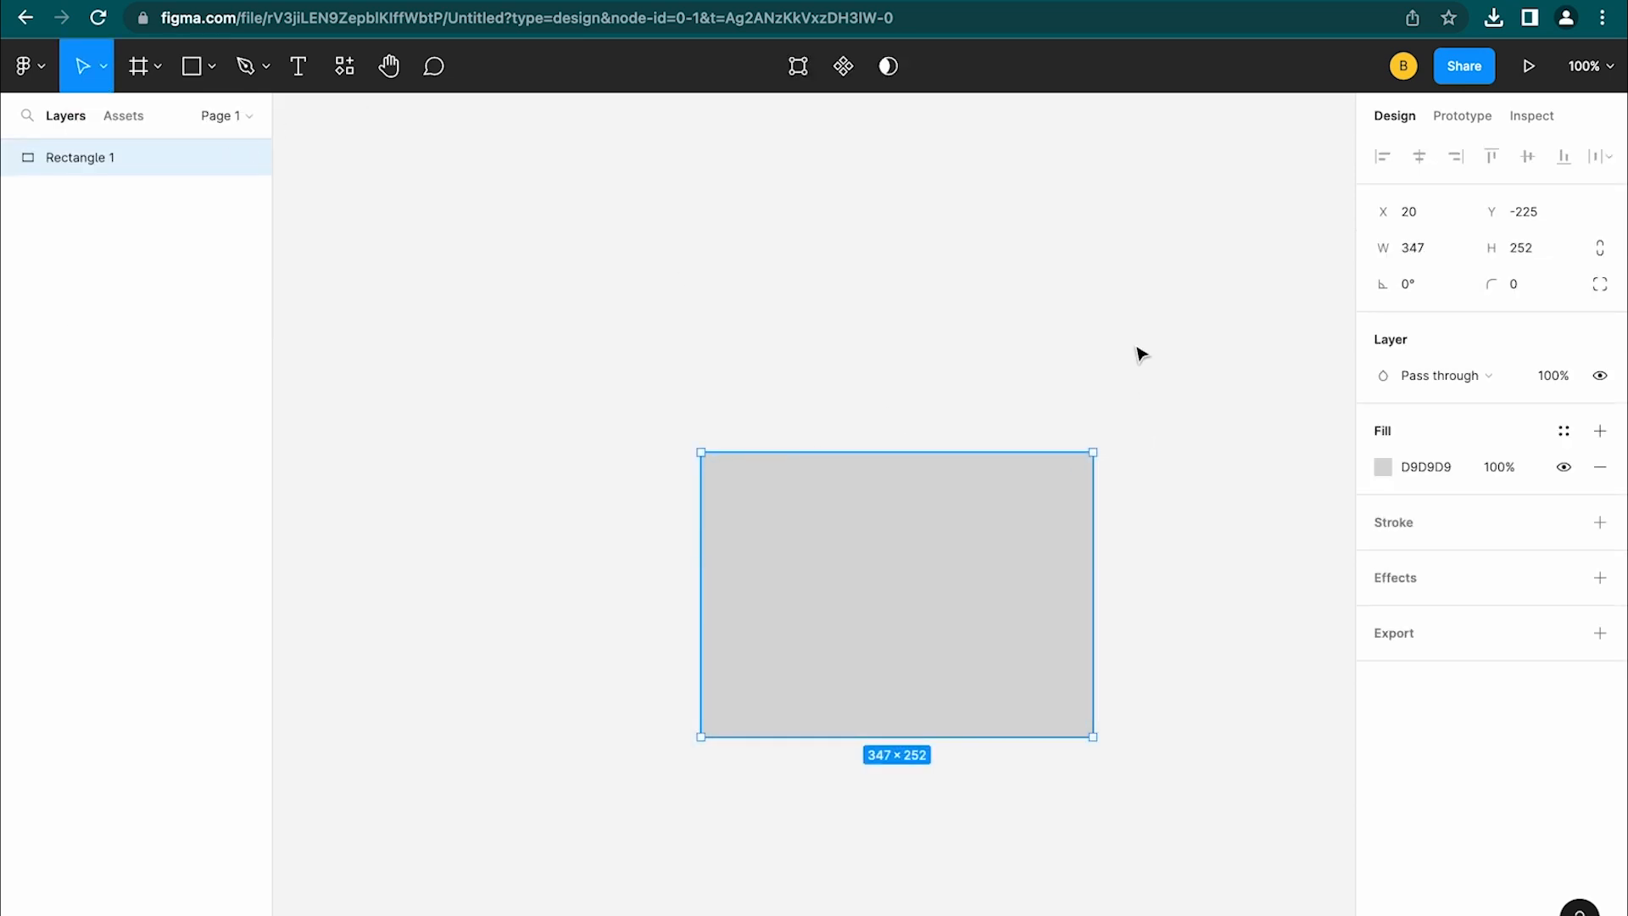
scroll(1077, 360, left, 2)
scroll(1077, 359, right, 3)
scroll(1077, 360, left, 1)
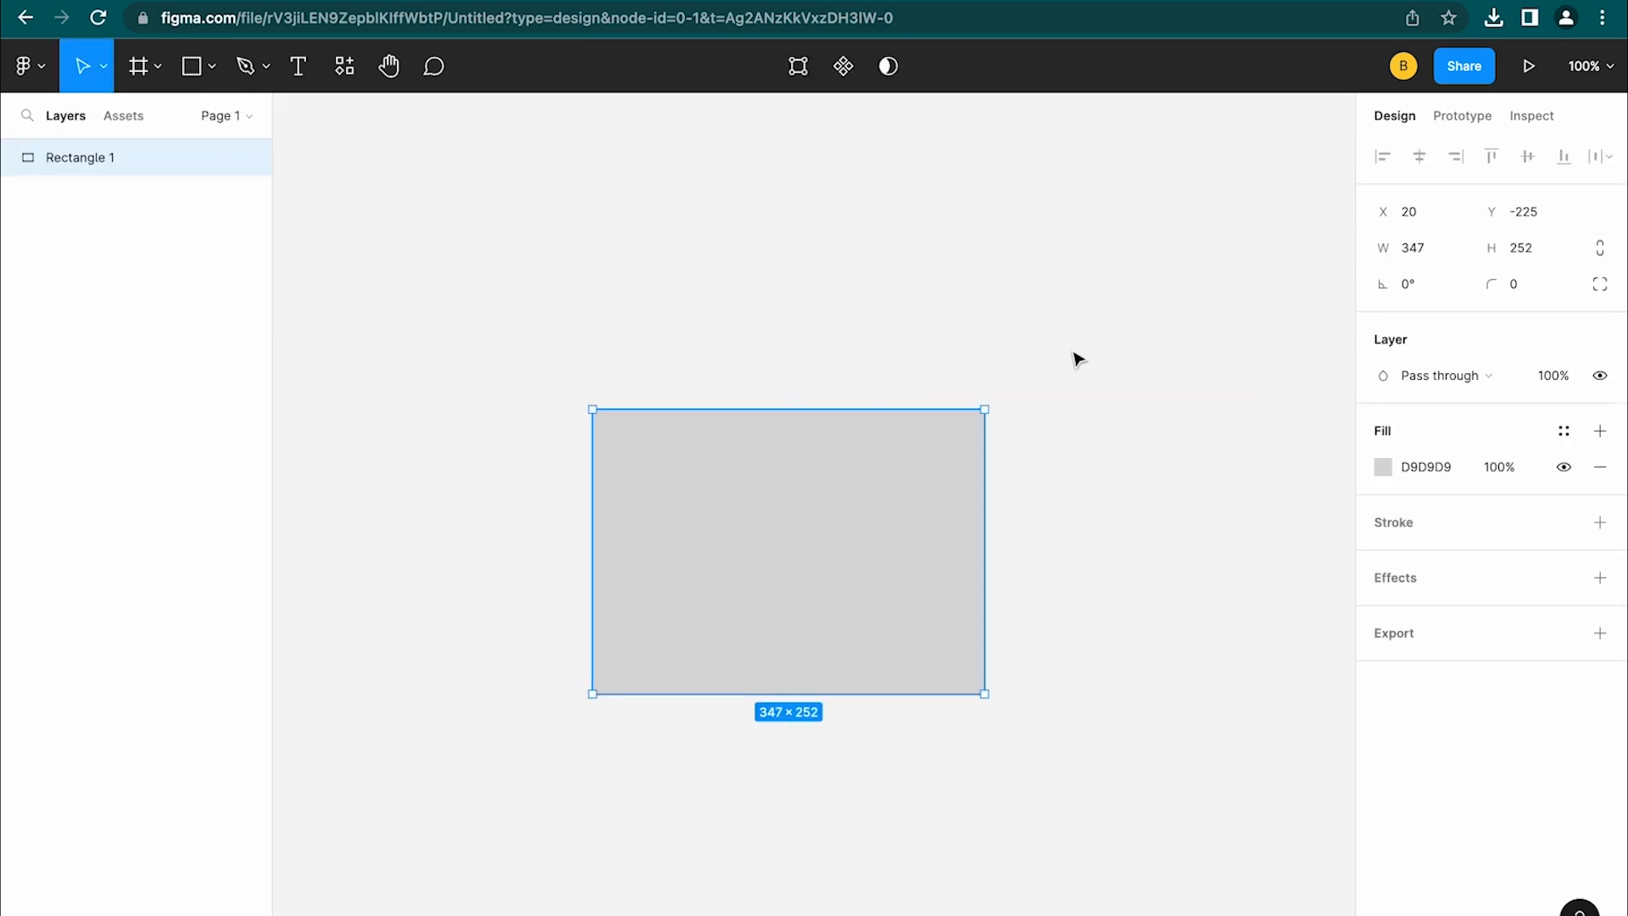
scroll(1076, 360, up, 3)
scroll(1077, 359, down, 5)
scroll(1076, 359, left, 1)
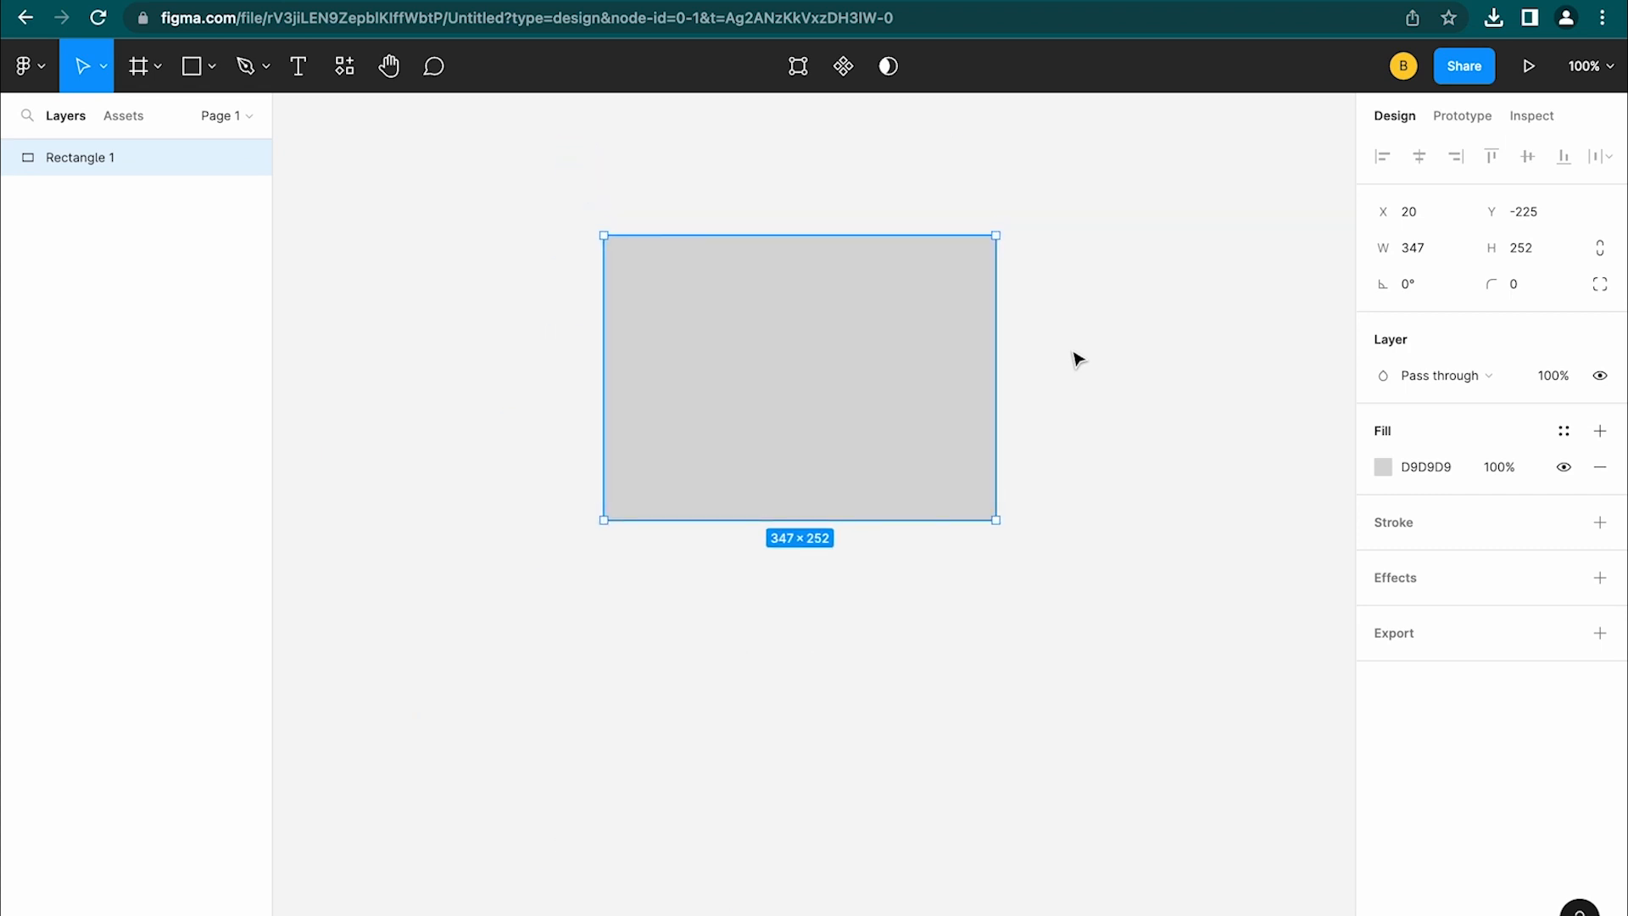
scroll(972, 432, down, 10)
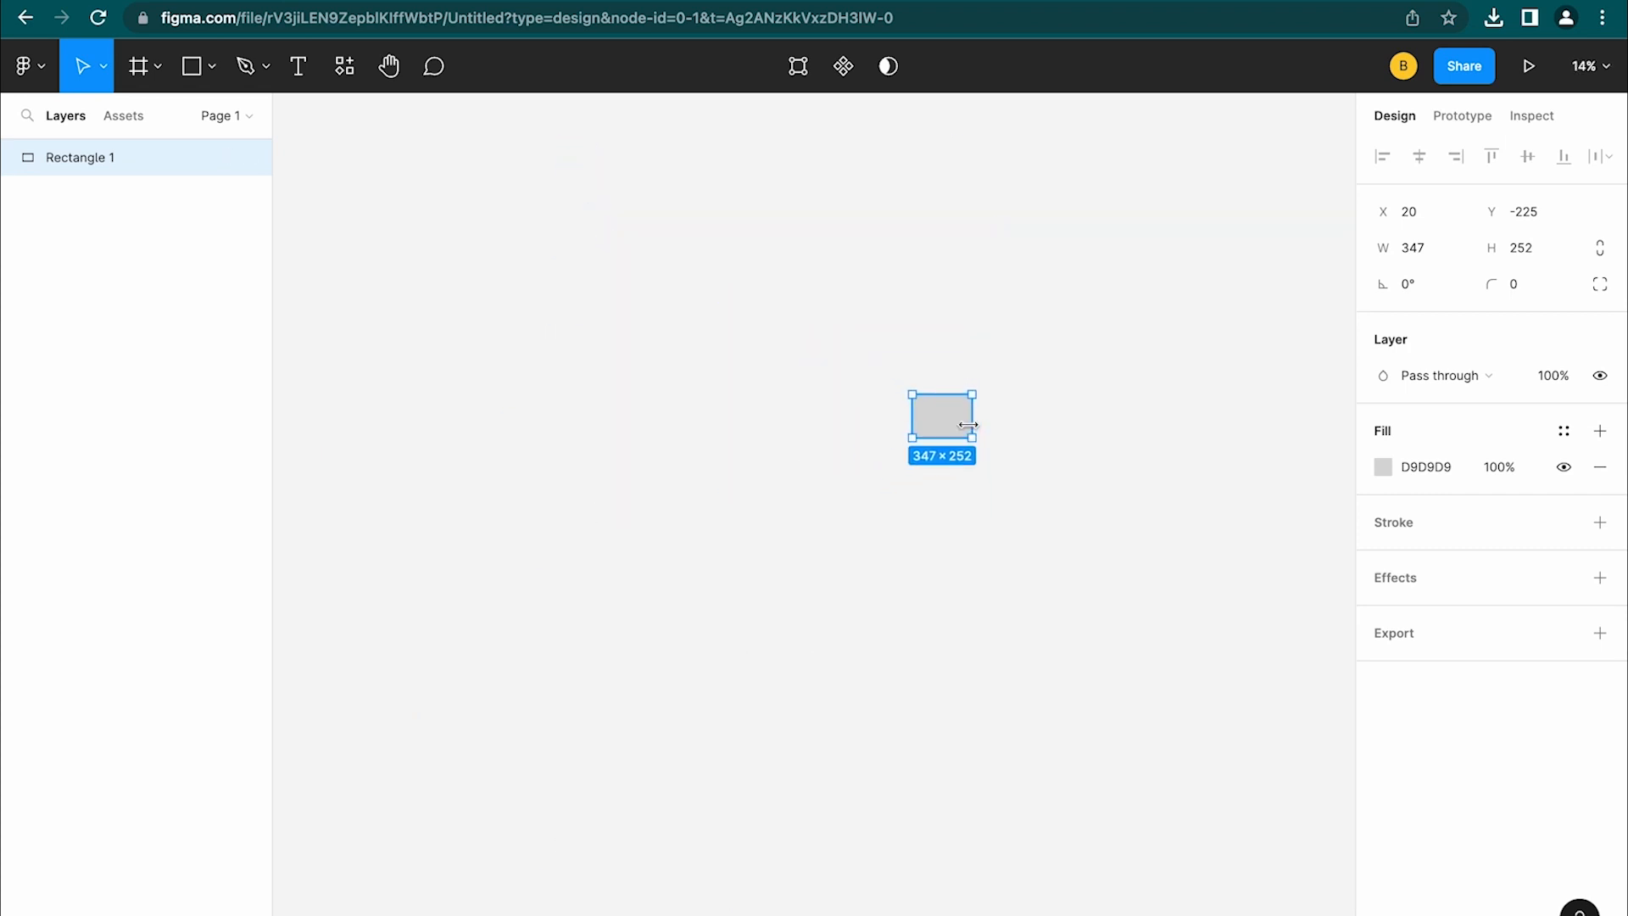
scroll(973, 434, up, 10)
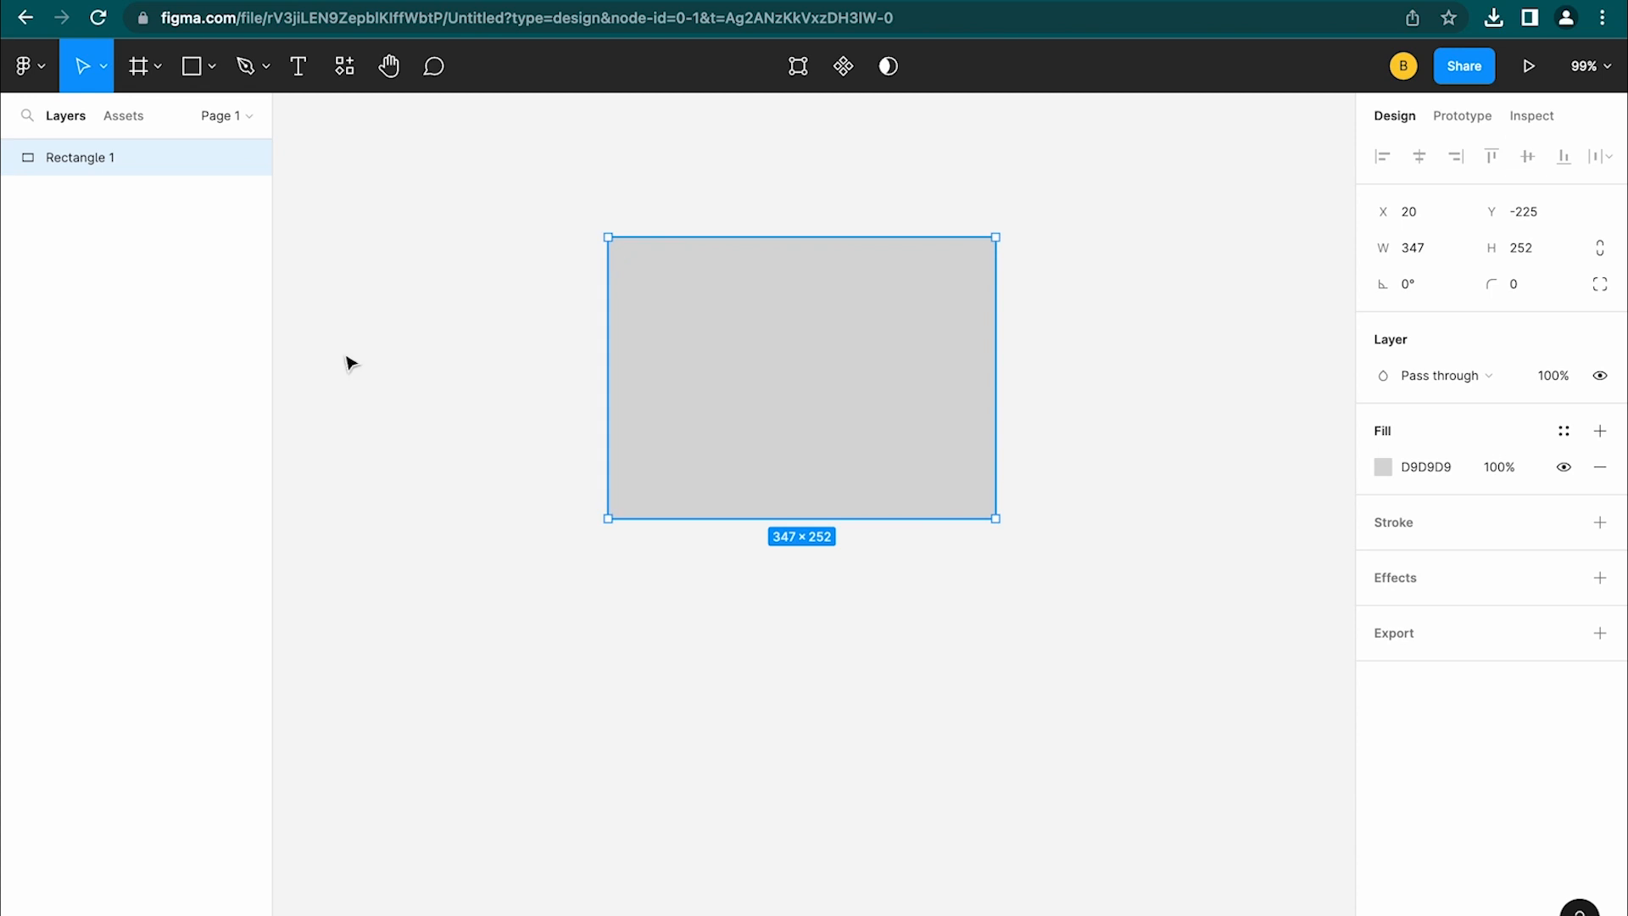
click(387, 67)
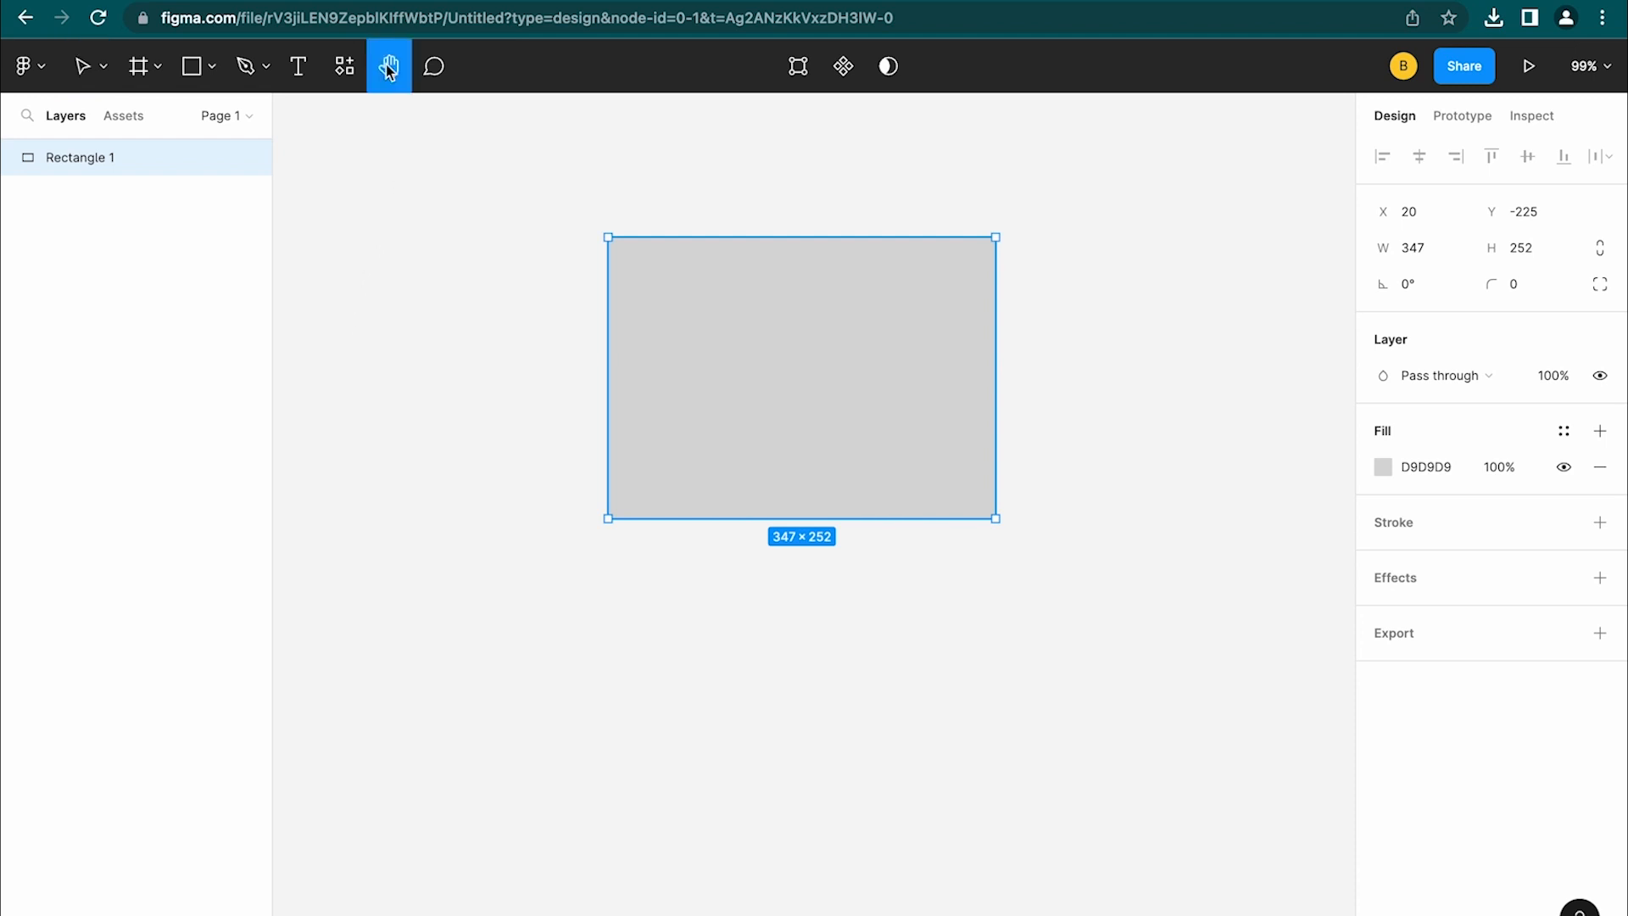
drag(801, 188, 581, 309)
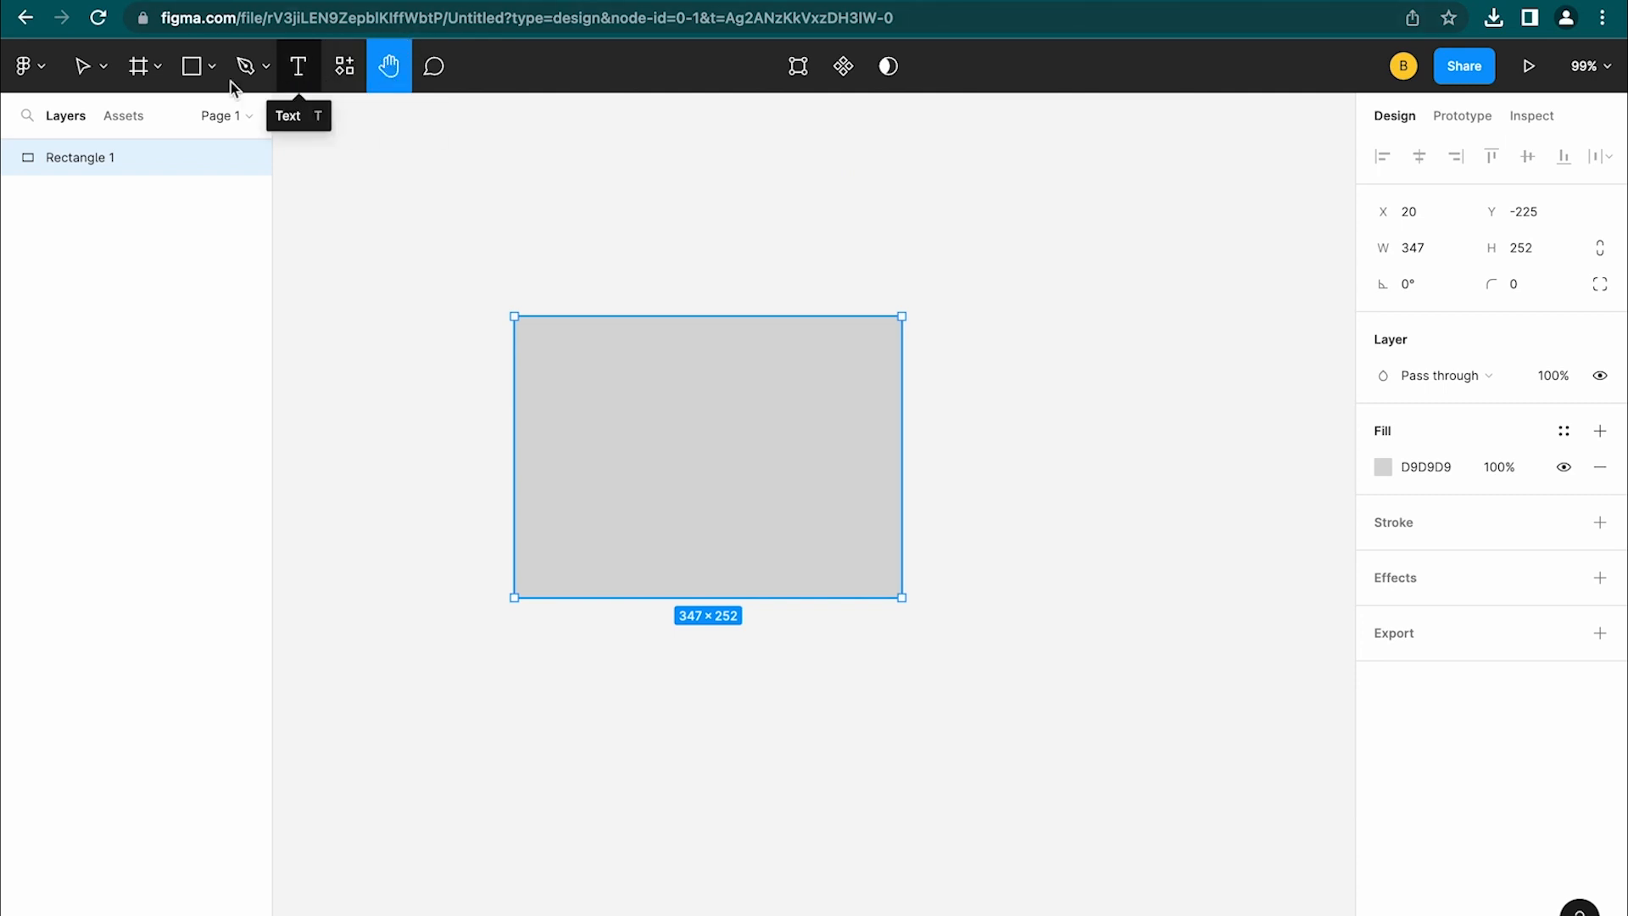
click(82, 71)
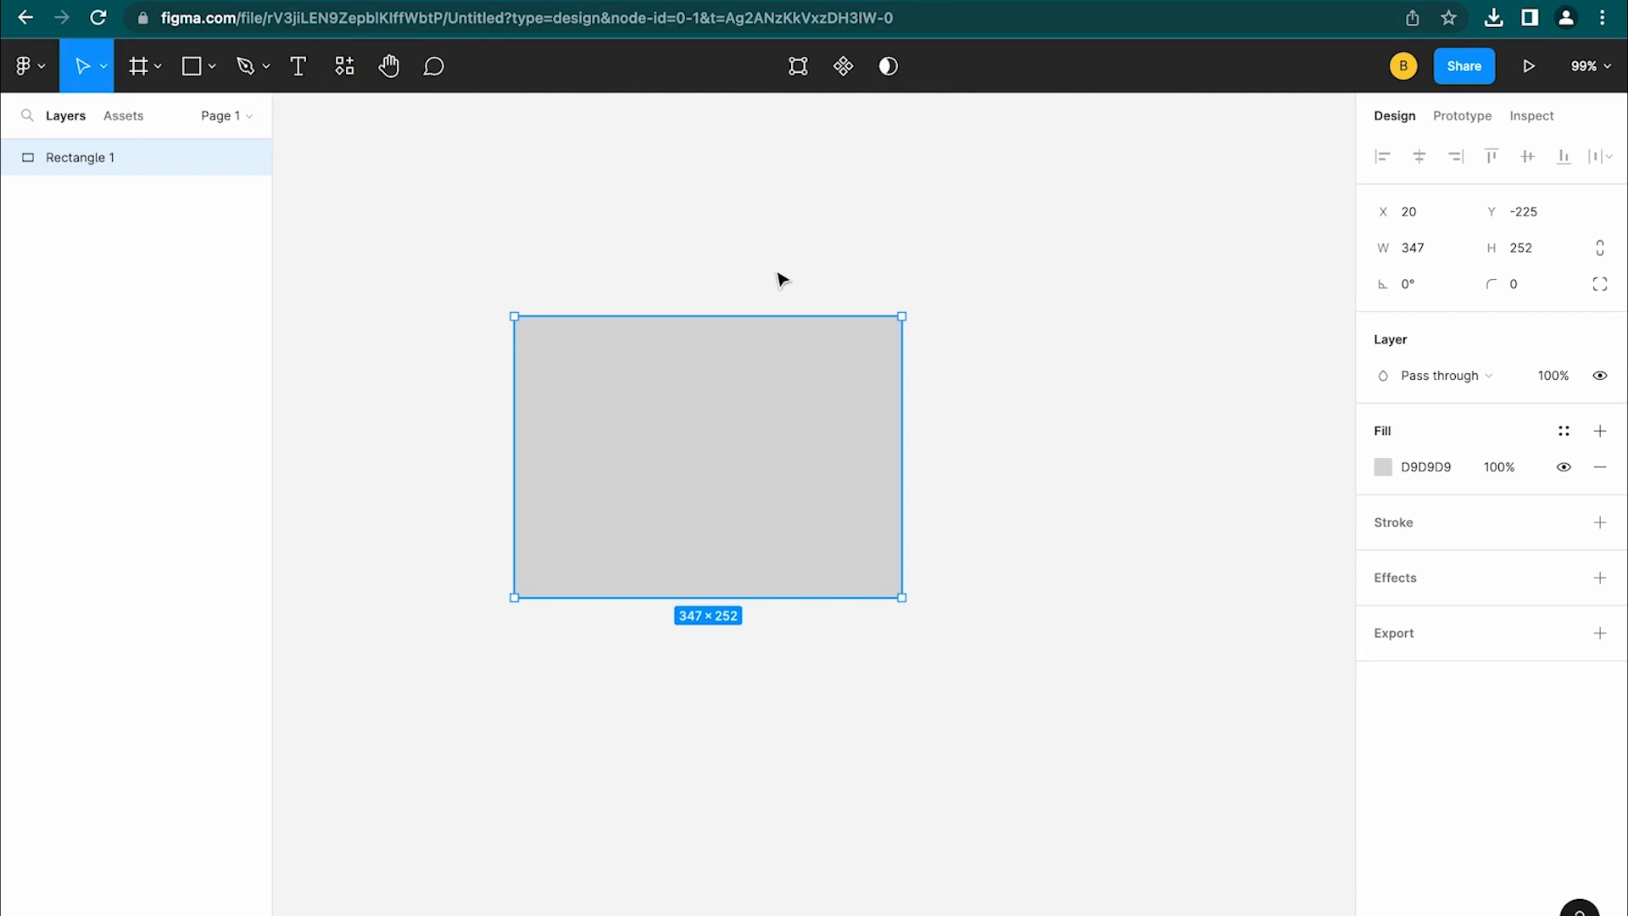
key(space)
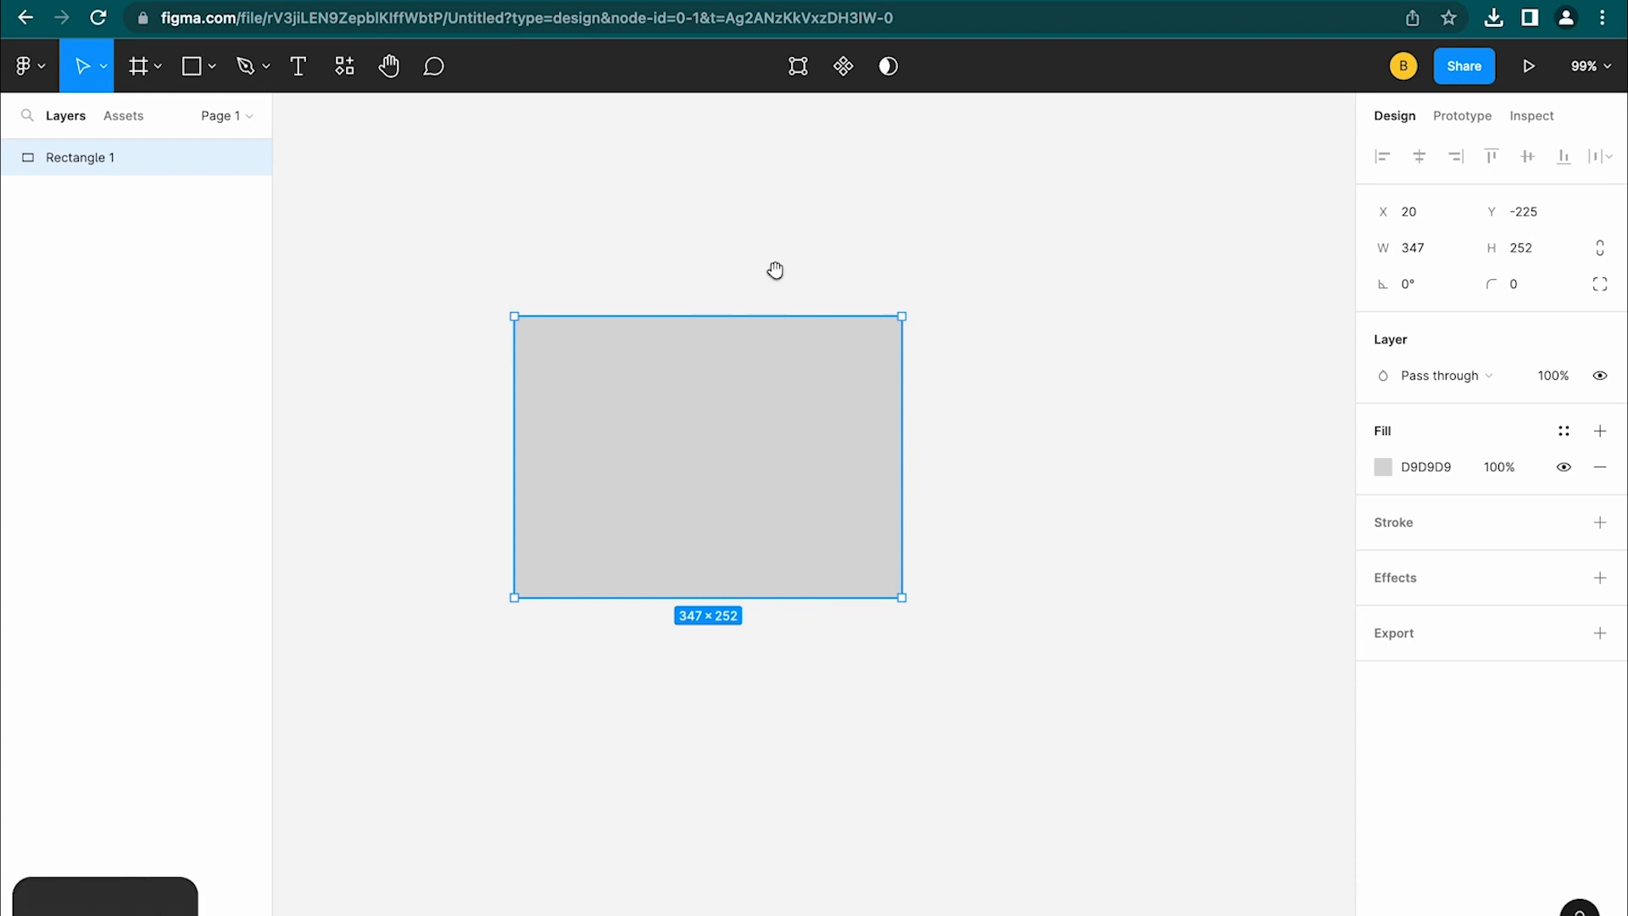
drag(932, 263, 907, 236)
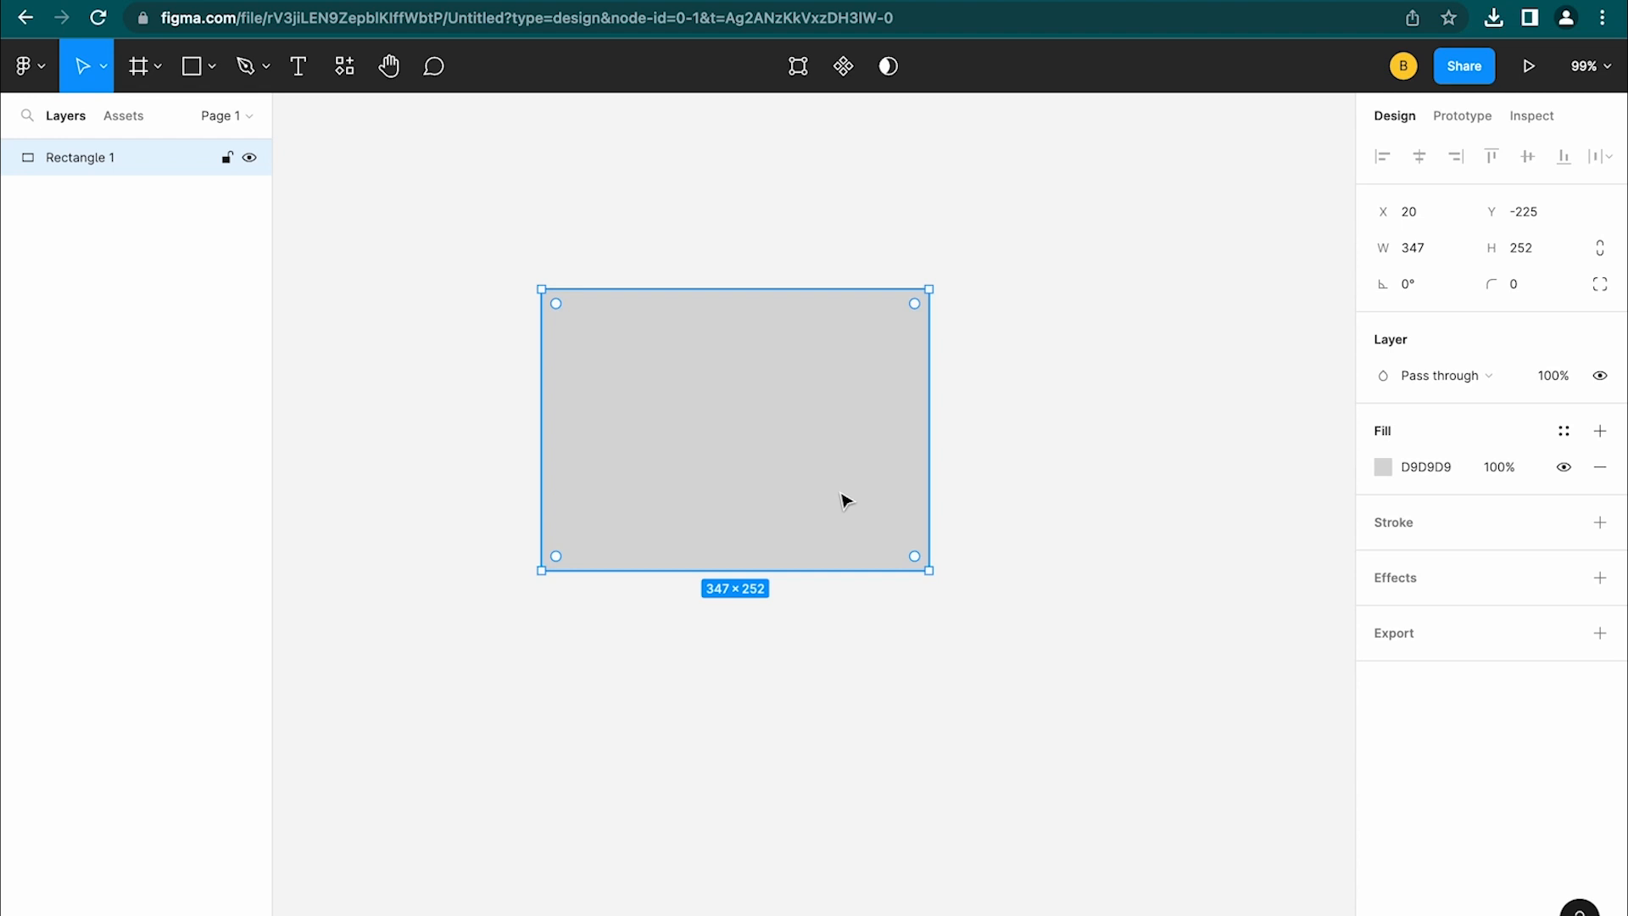
drag(702, 204, 802, 310)
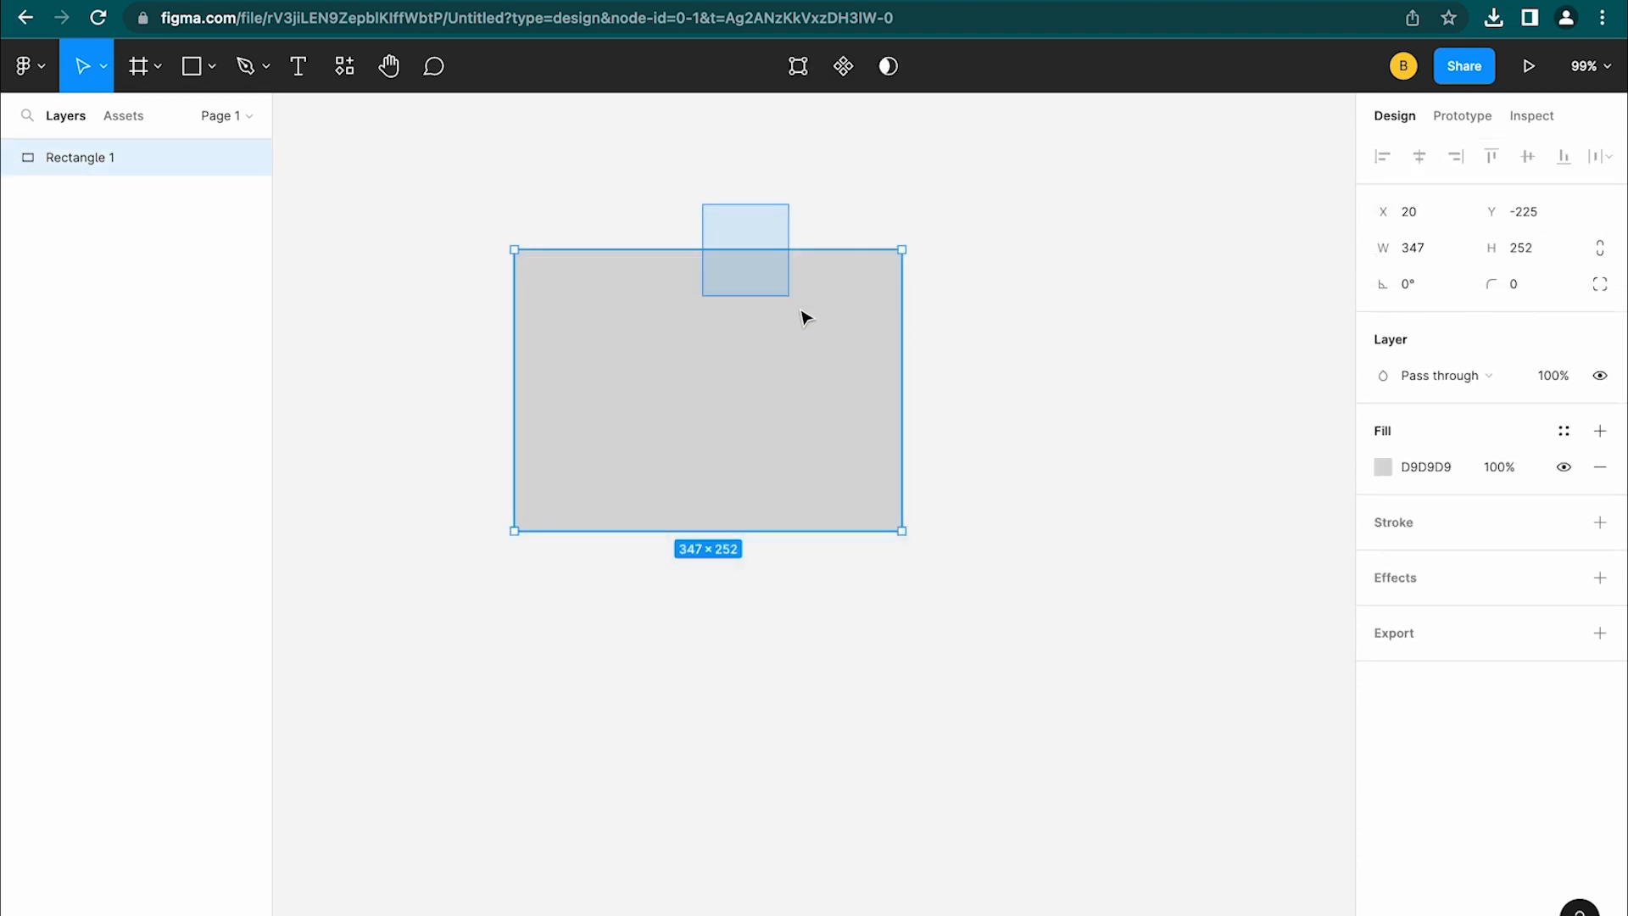
click(806, 223)
scroll(809, 226, up, 3)
scroll(810, 225, left, 2)
scroll(810, 226, down, 1)
scroll(810, 225, left, 1)
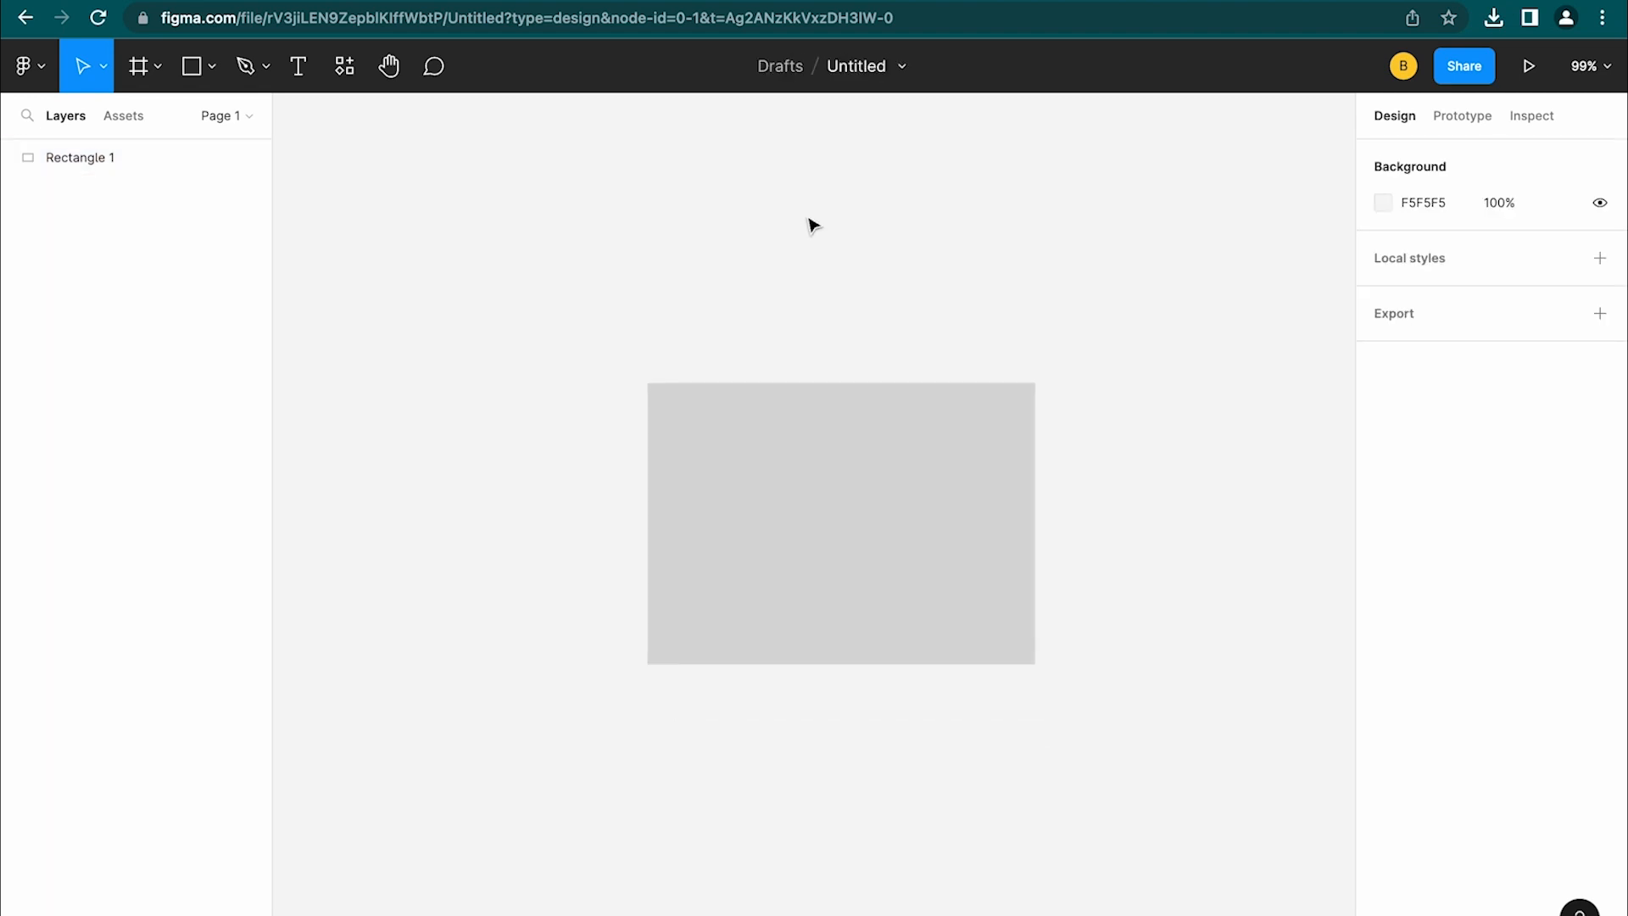
click(772, 431)
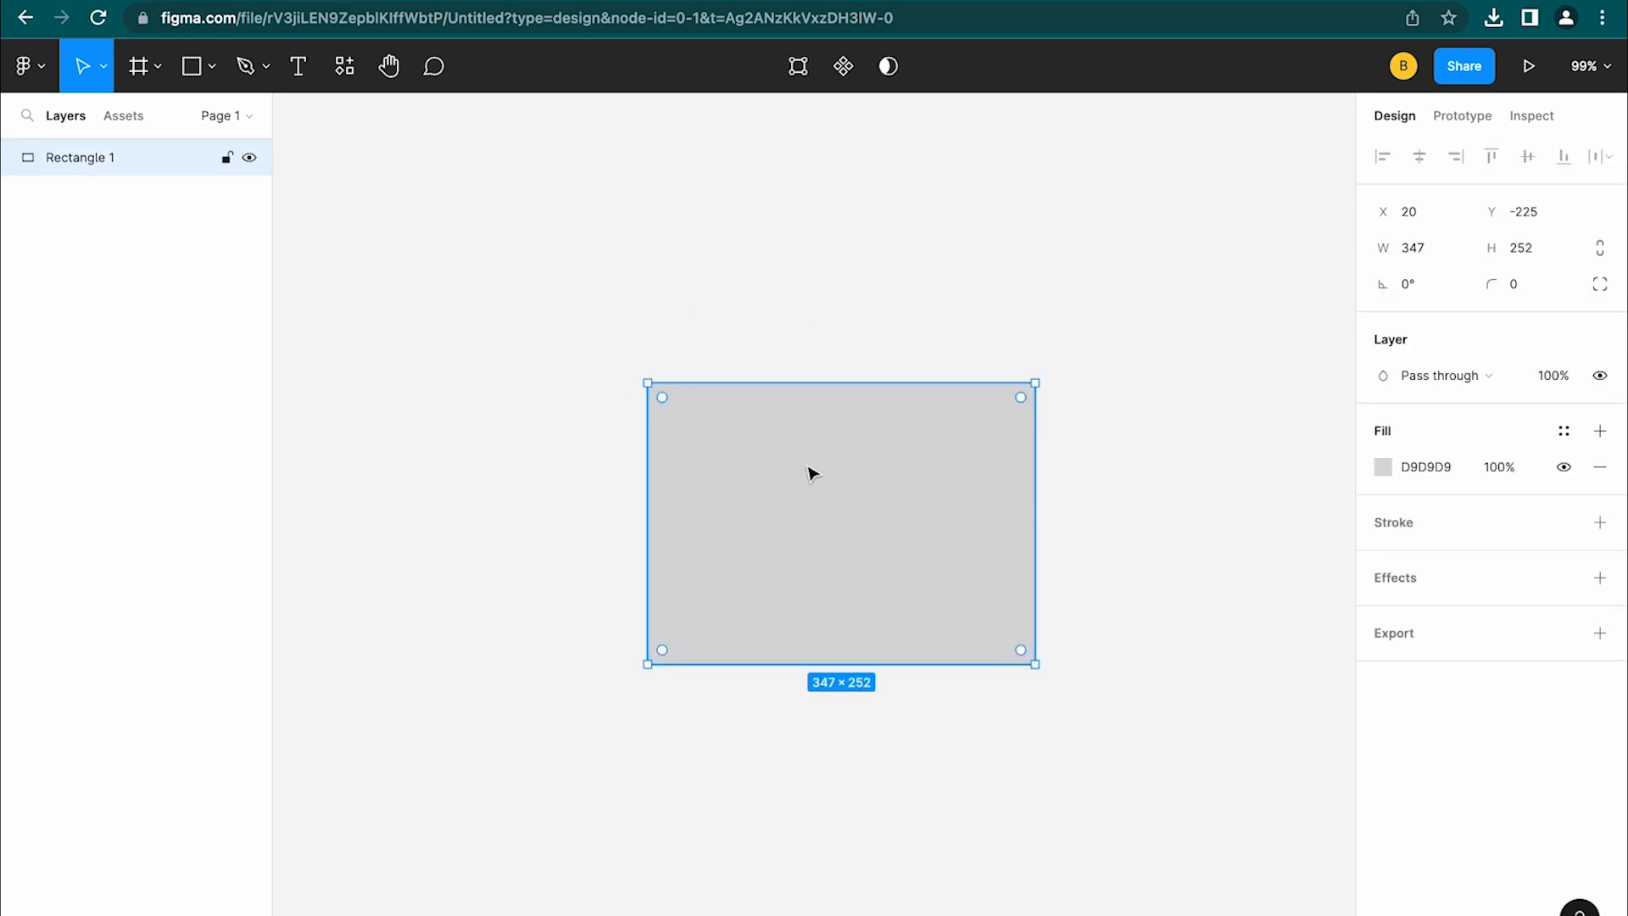
click(192, 67)
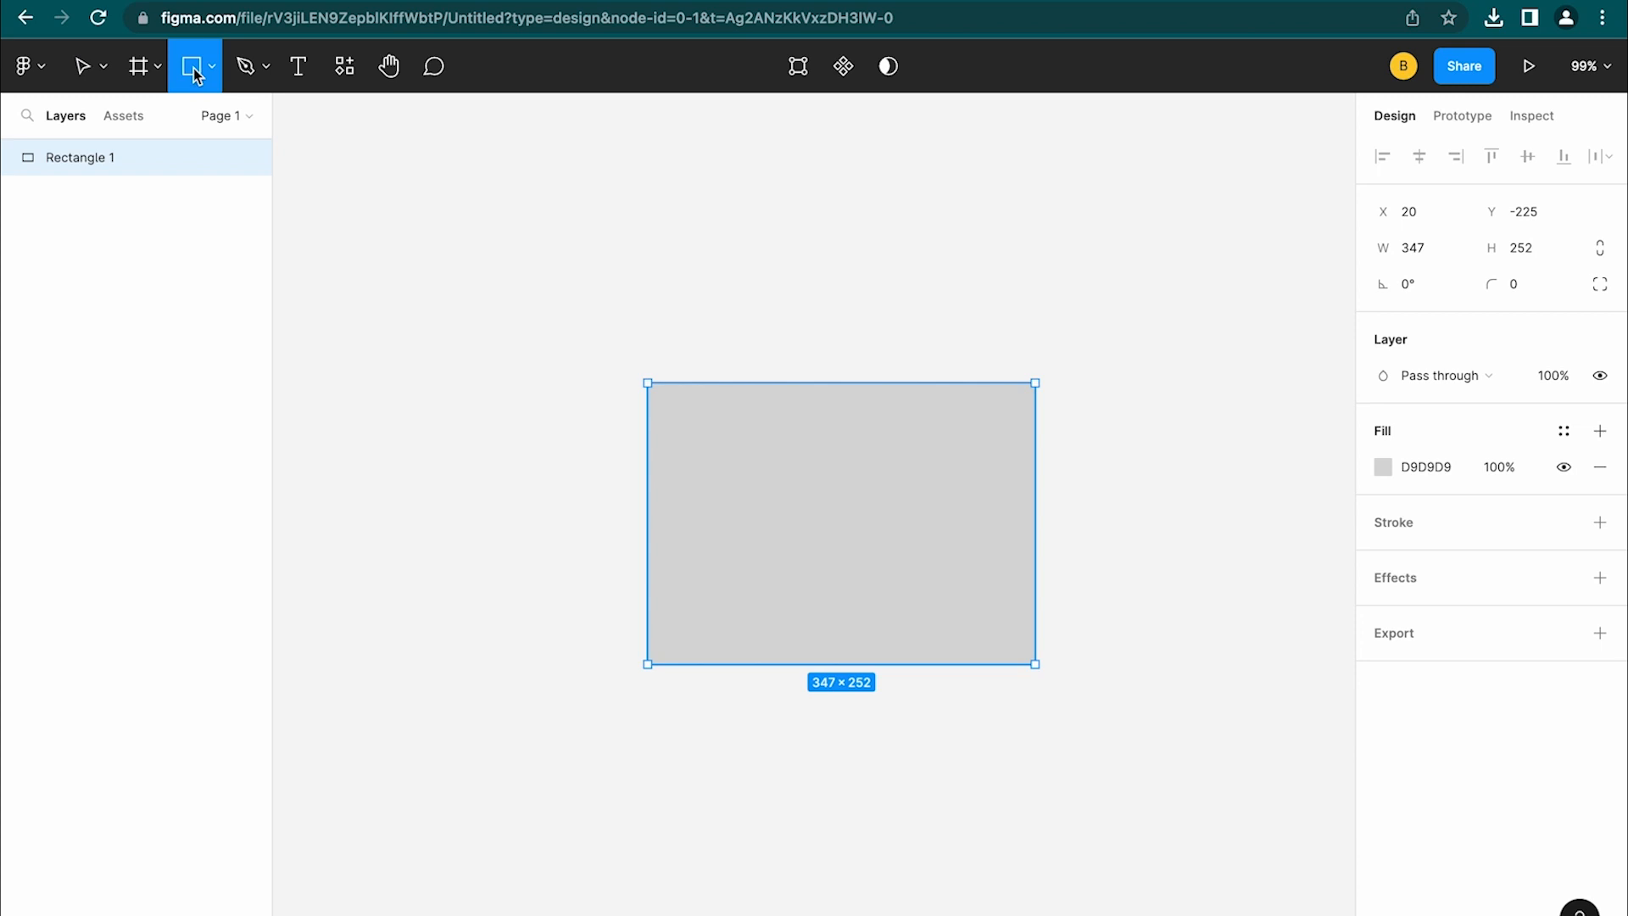
Add a 100×100 Rectangle 2 at upper right and move Rectangle 1 to X -34, Y -362
click(798, 464)
drag(803, 473, 1210, 375)
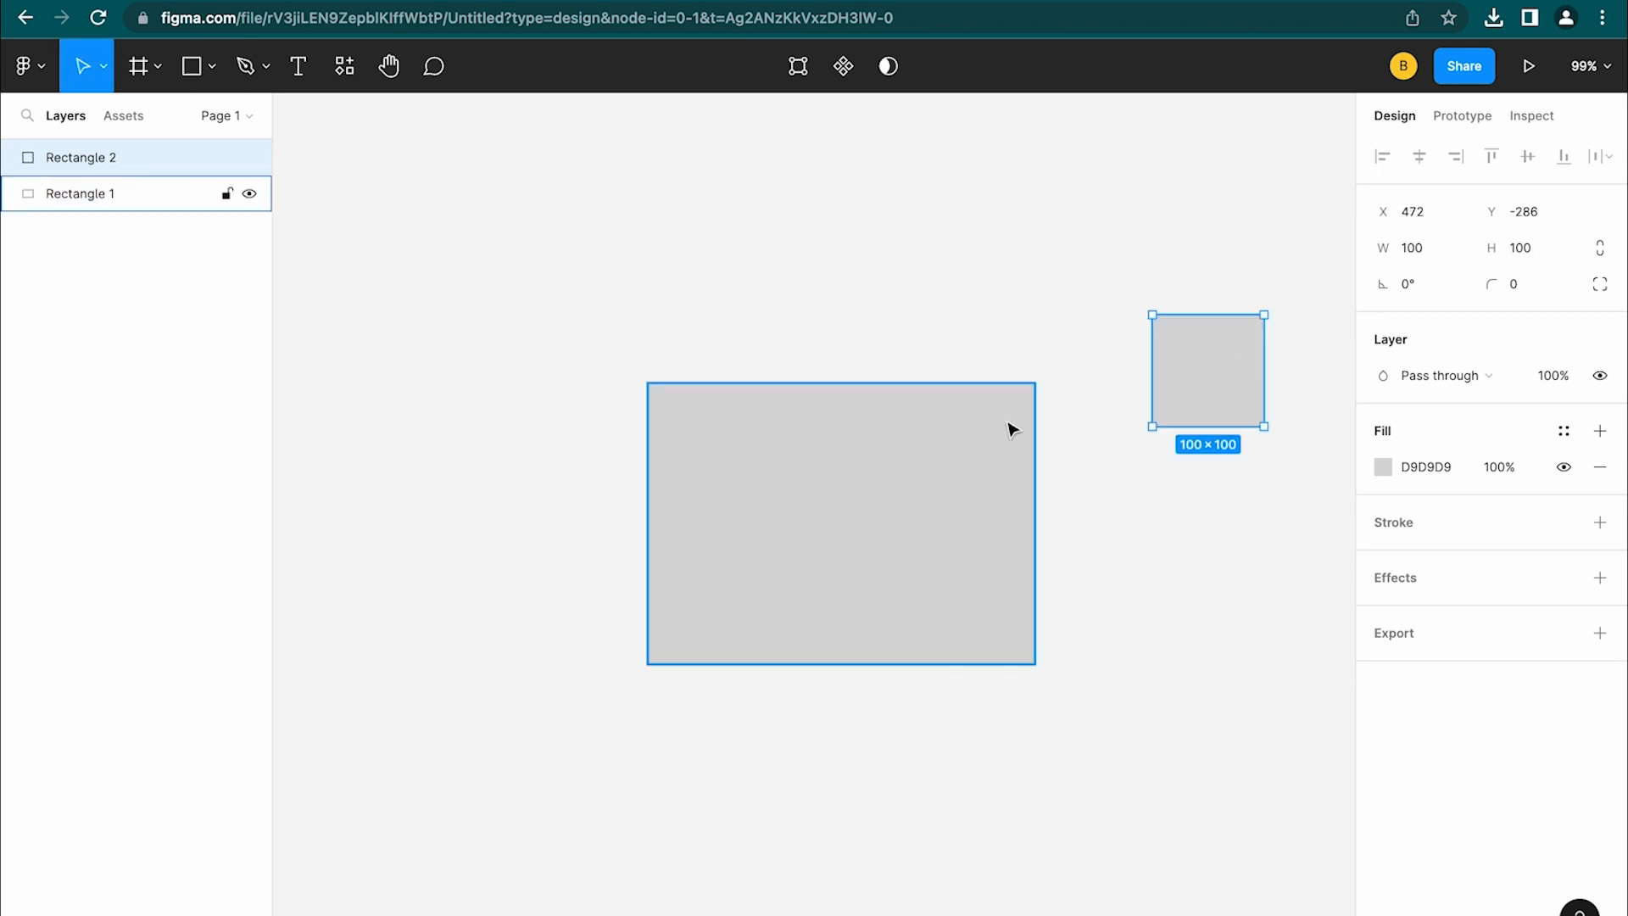
click(955, 439)
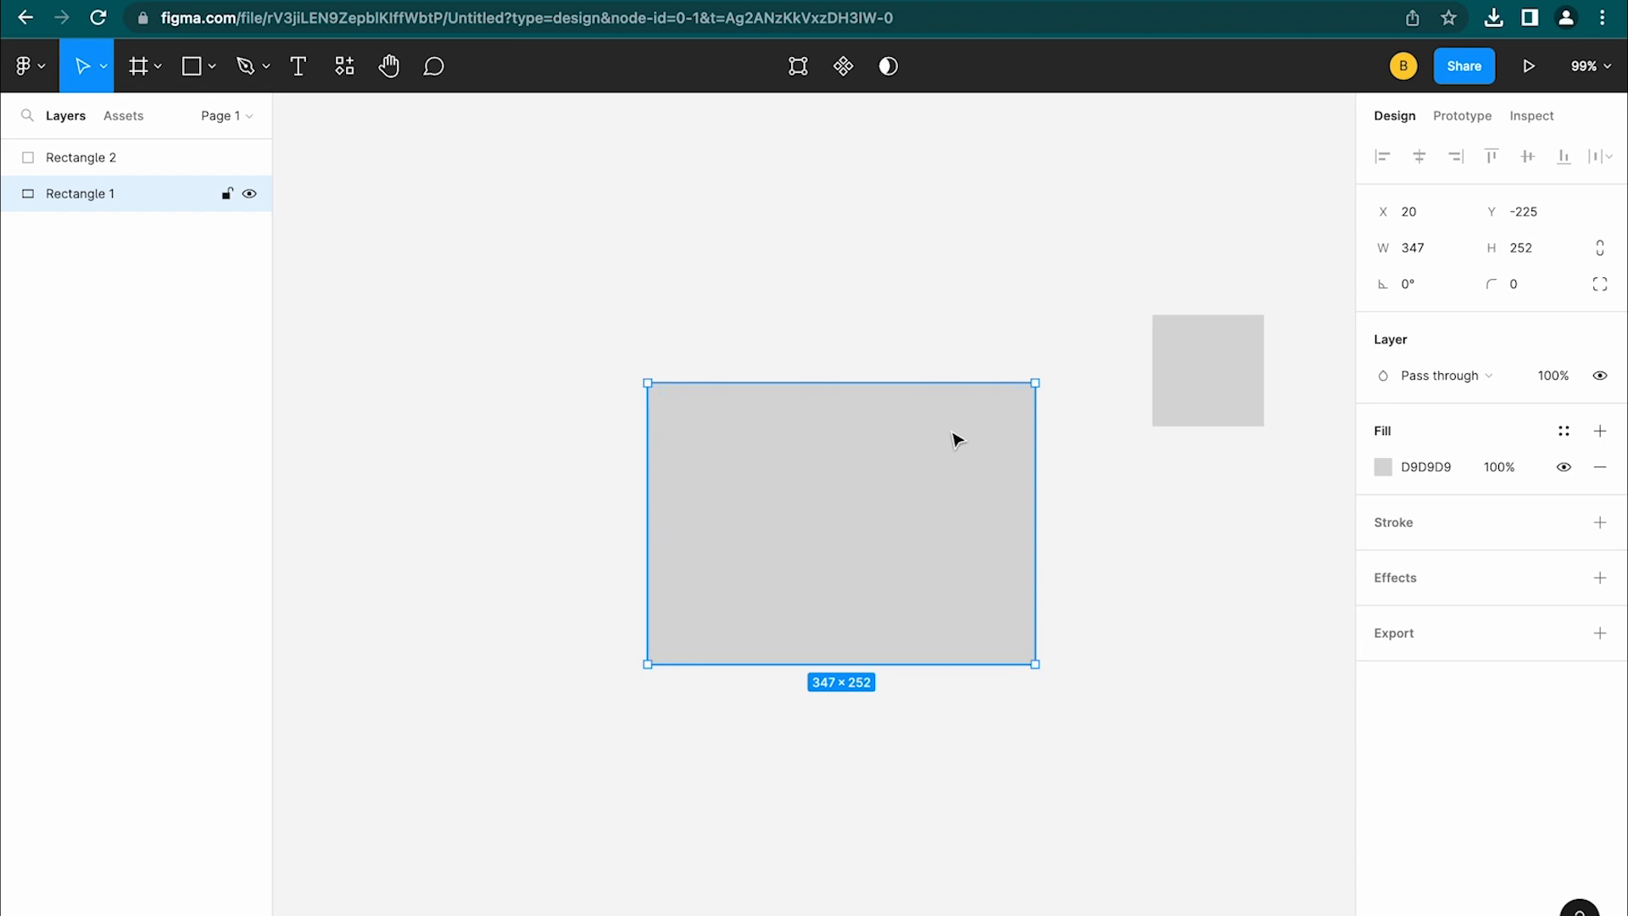
drag(955, 439, 760, 405)
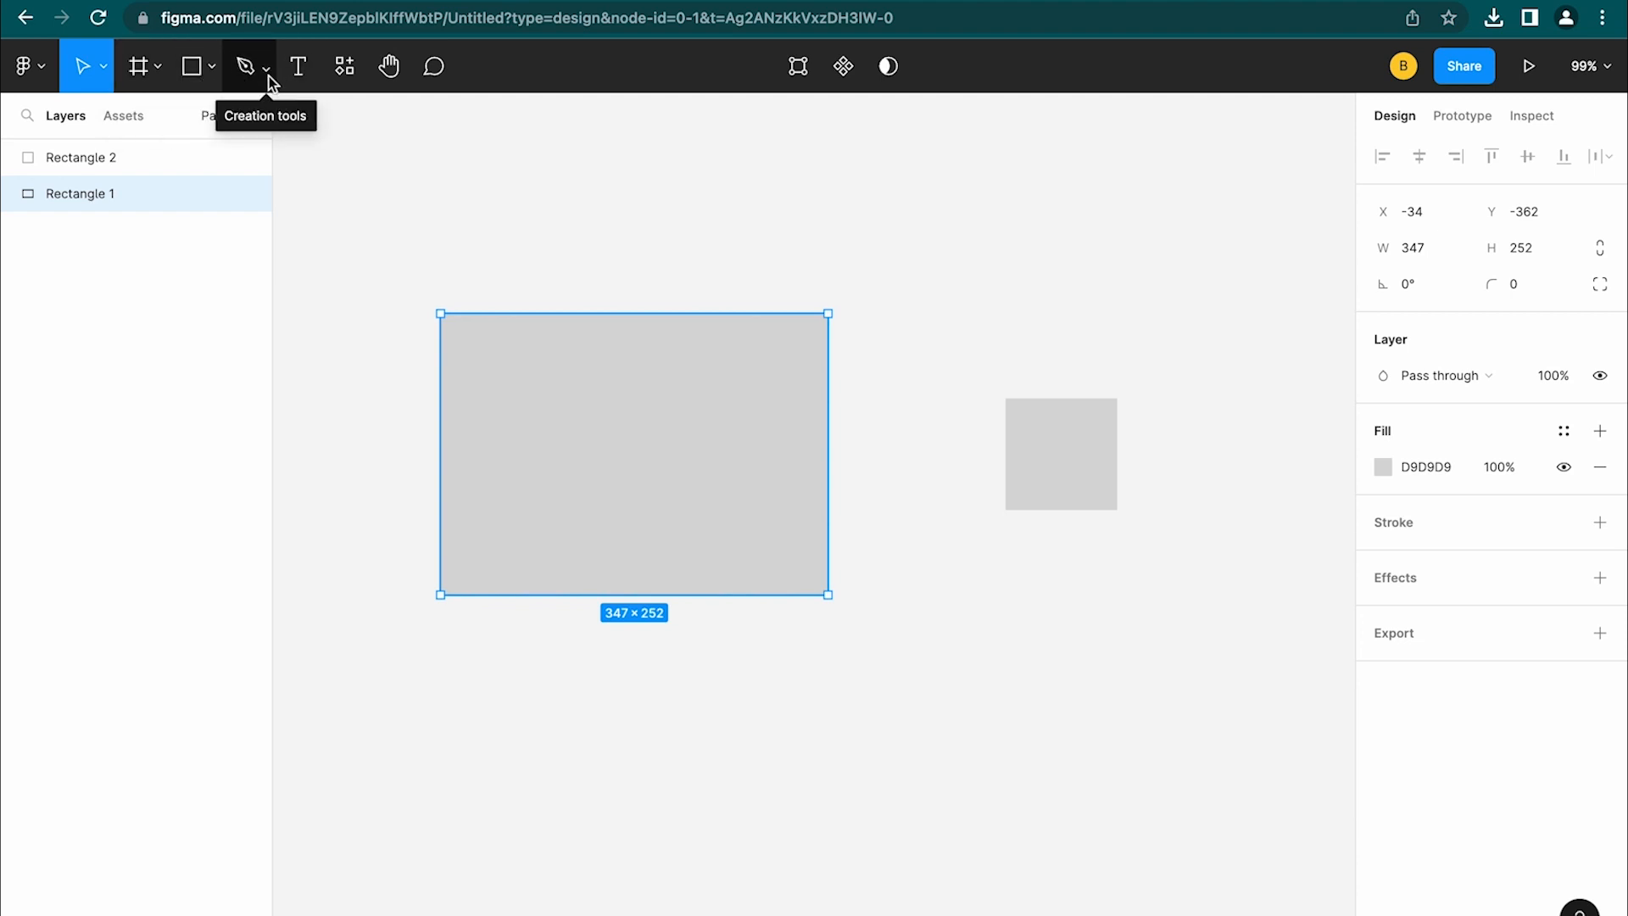
Check the Move/Scale choice, keep Move, and pick the Frame tool to show presets
click(106, 73)
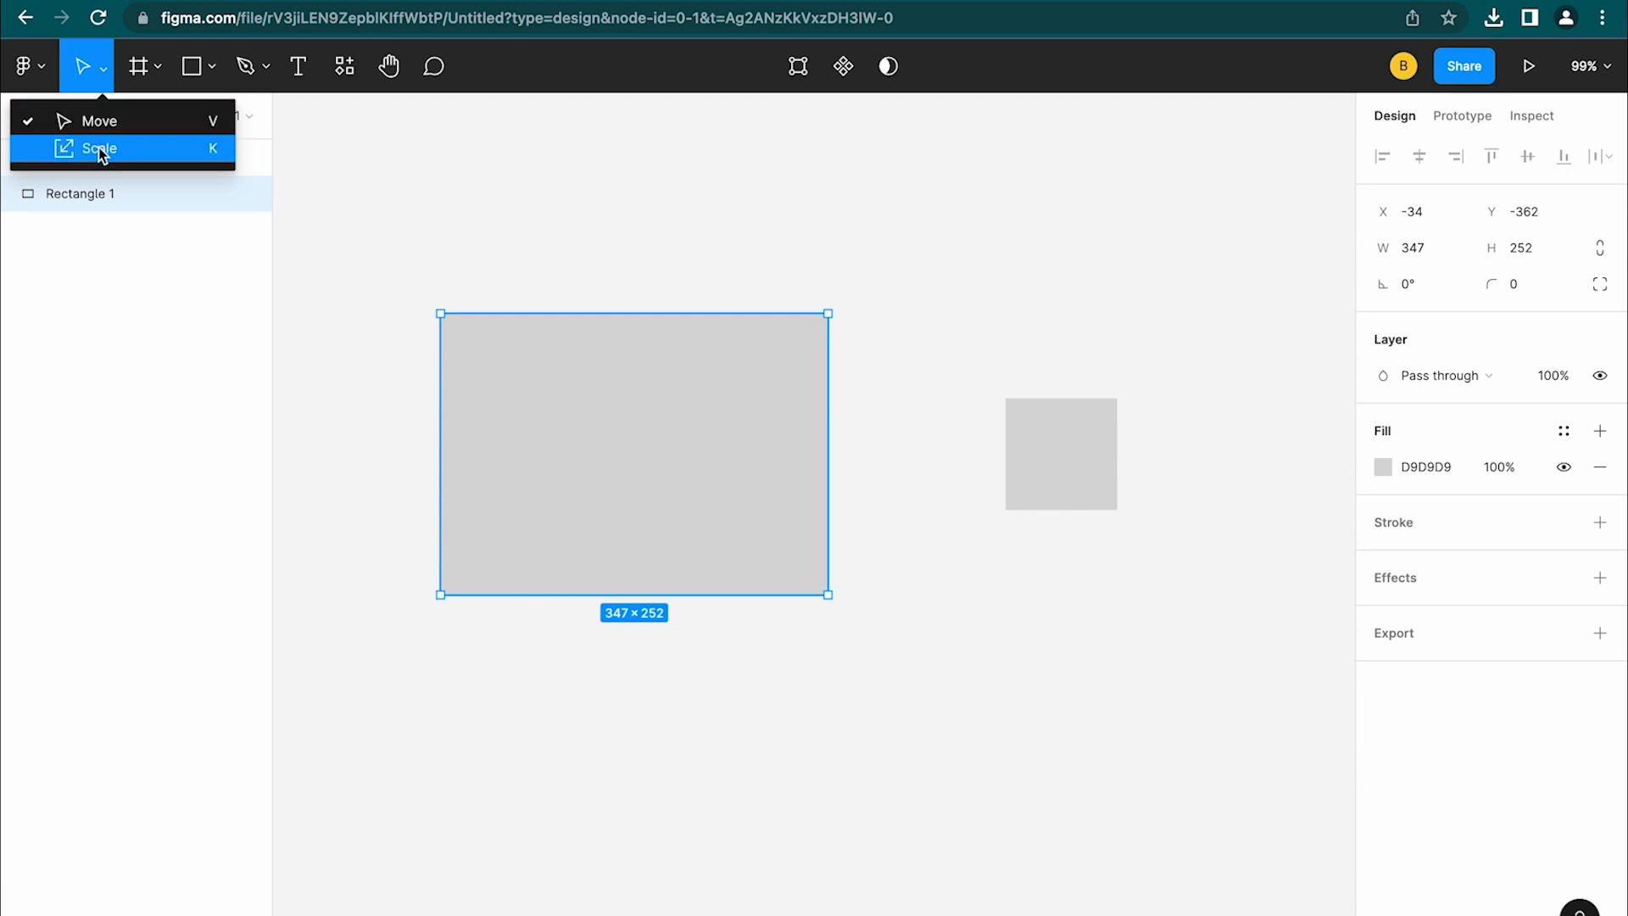
click(107, 78)
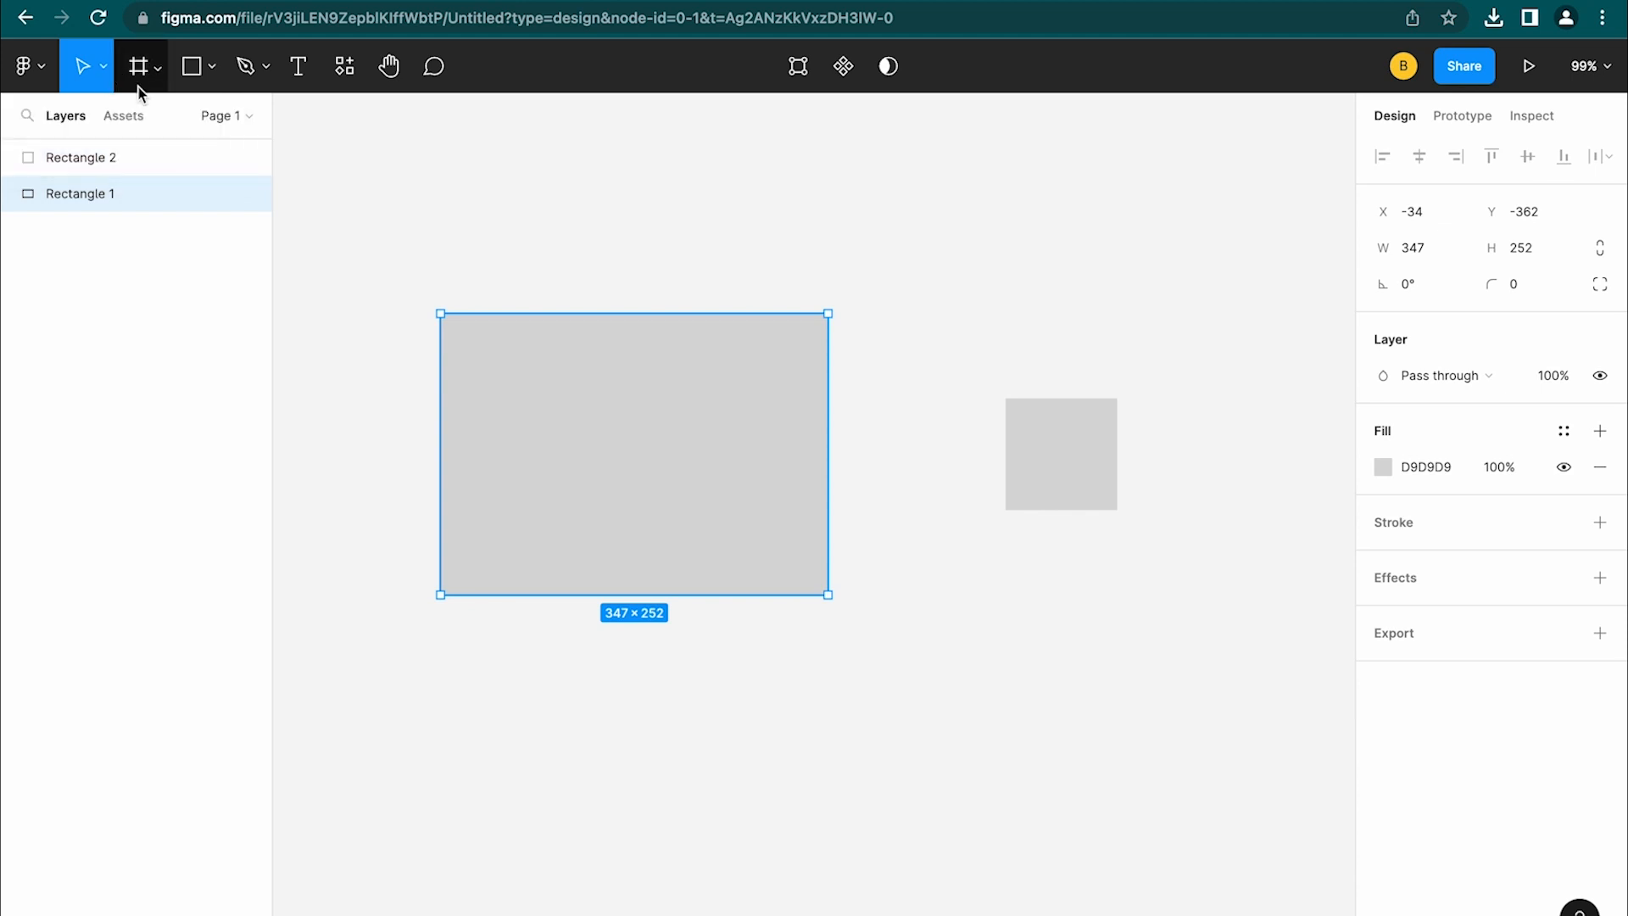
click(140, 68)
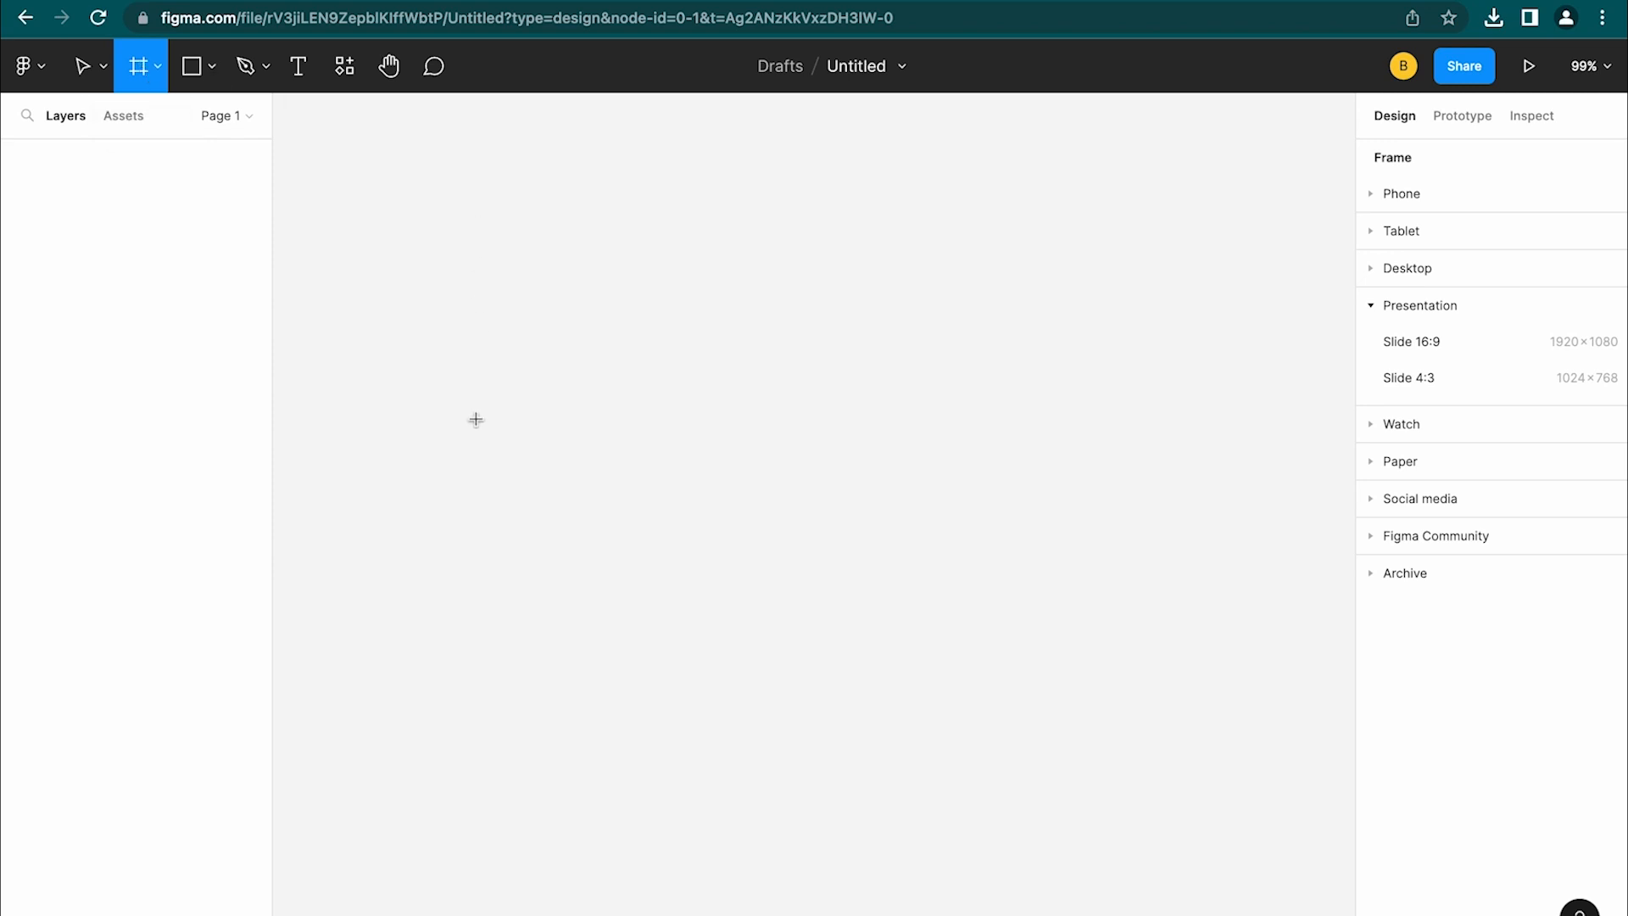
Add a 100×100 Frame 1 and draw a 302×454 Frame 2 to its right
click(514, 378)
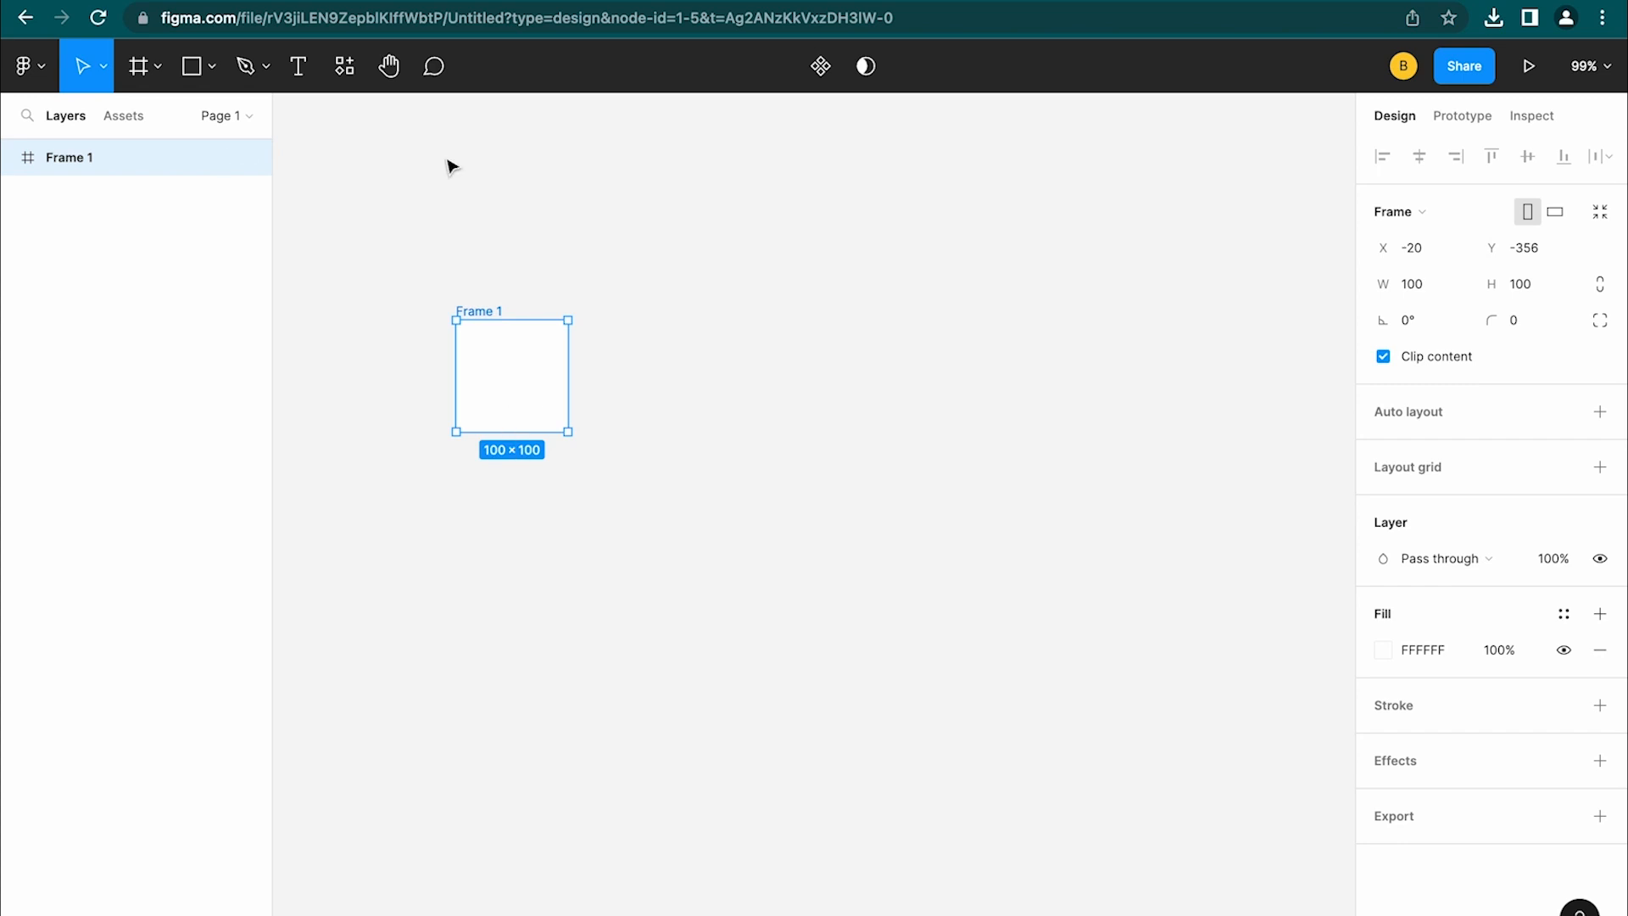
key(f)
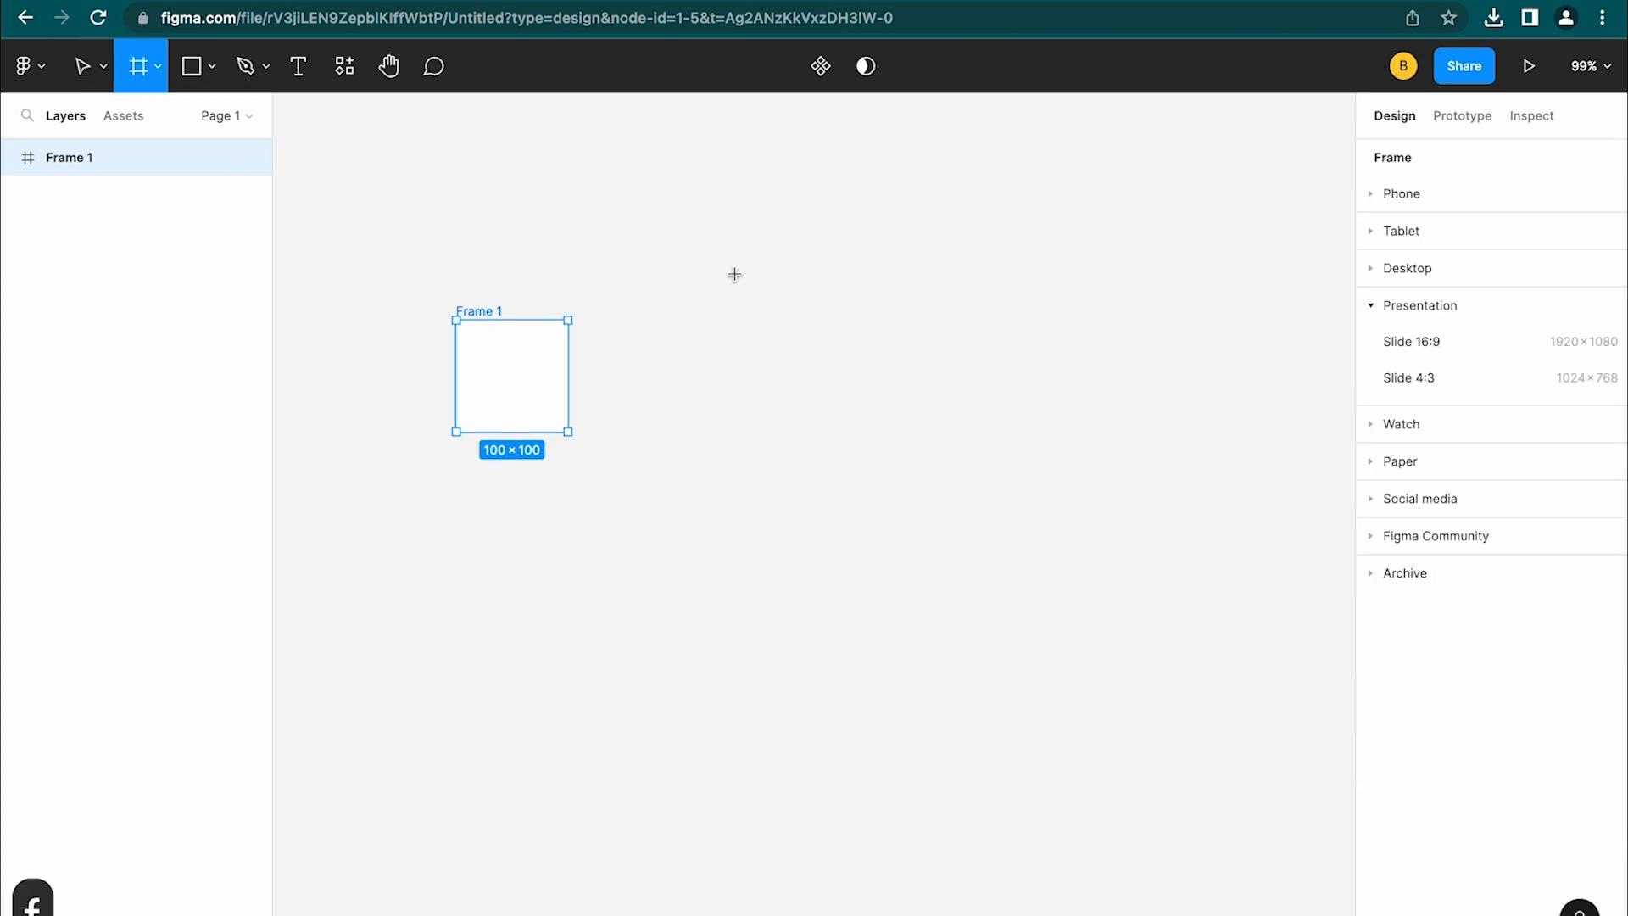
drag(735, 272, 1072, 780)
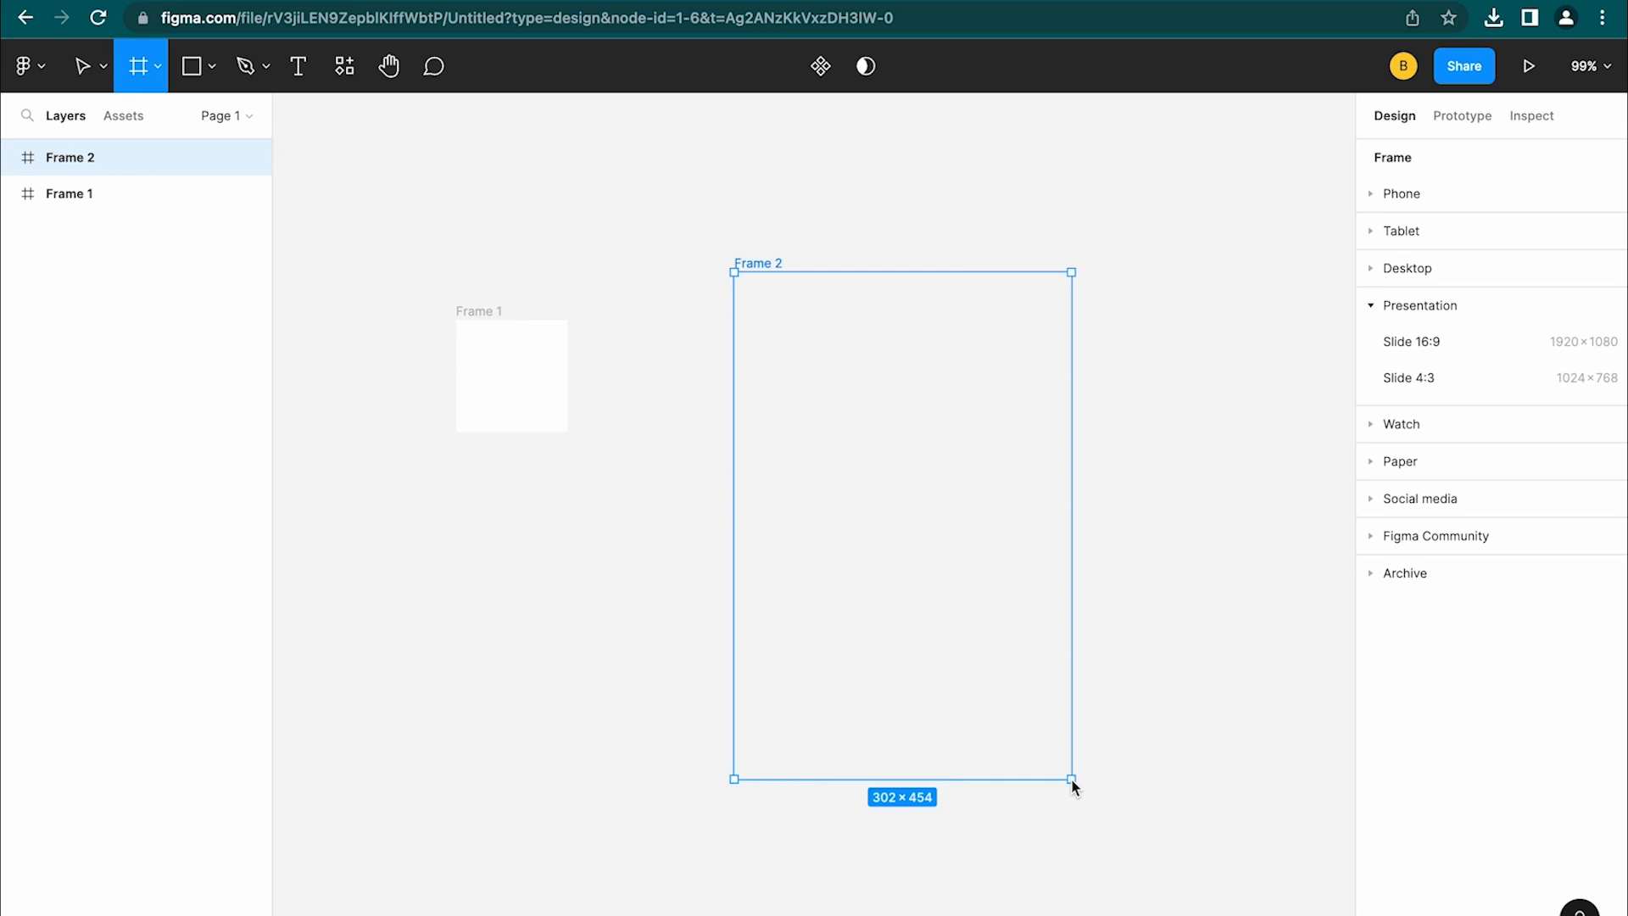
drag(1071, 777, 1070, 779)
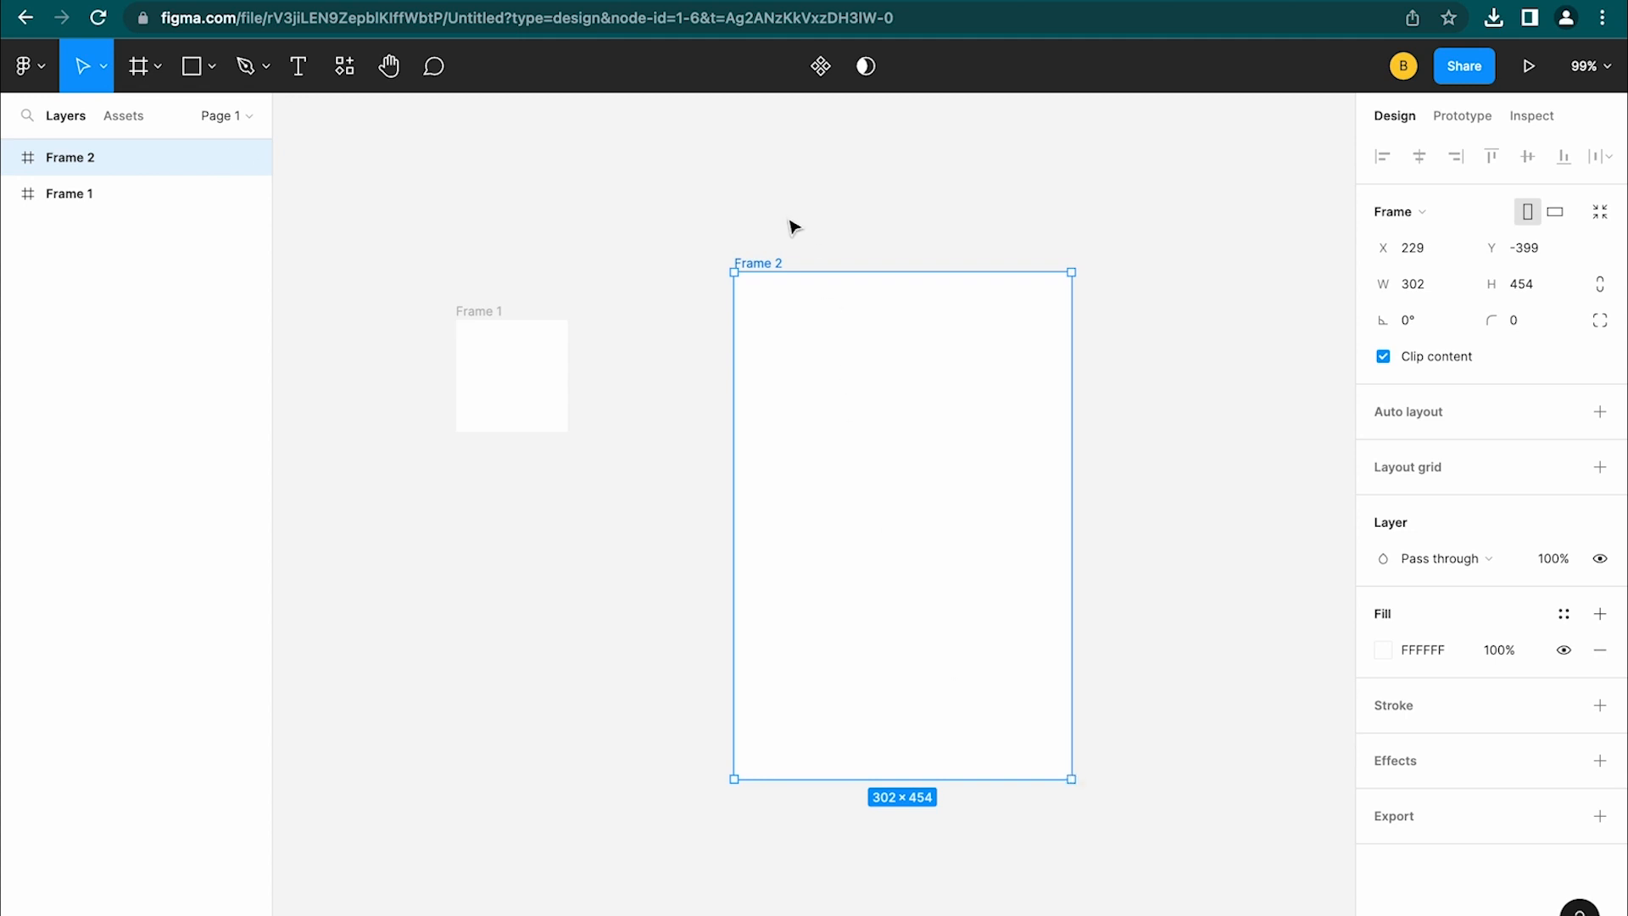
drag(770, 265, 681, 279)
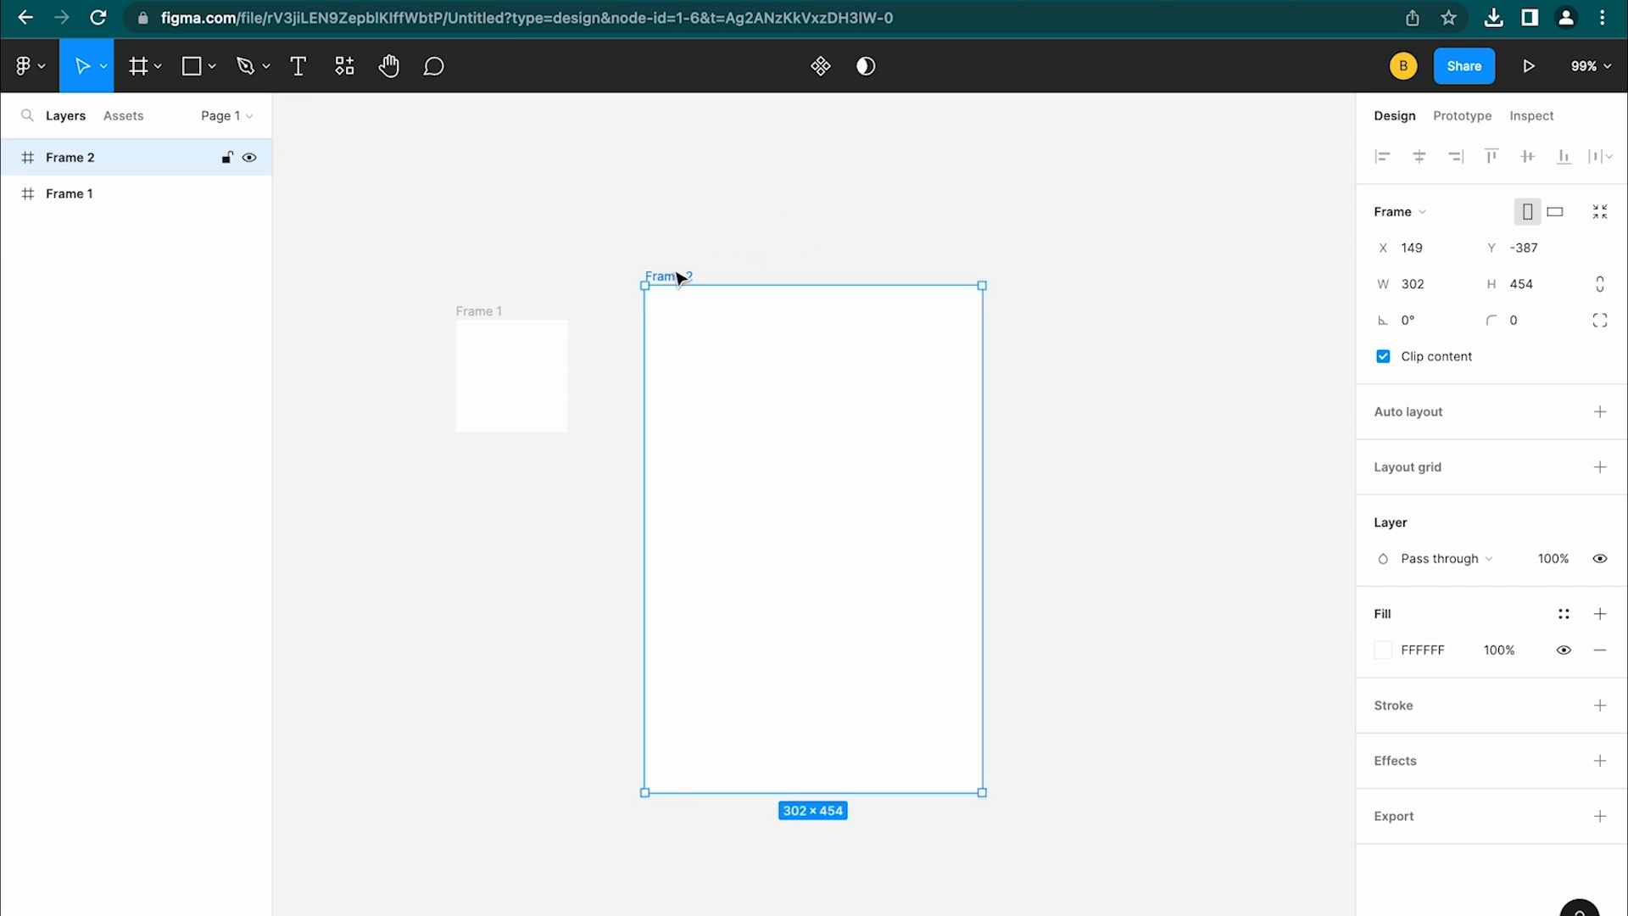
Add a 393 × 852 iPhone 14 Pro frame from the Phone presets
key(f)
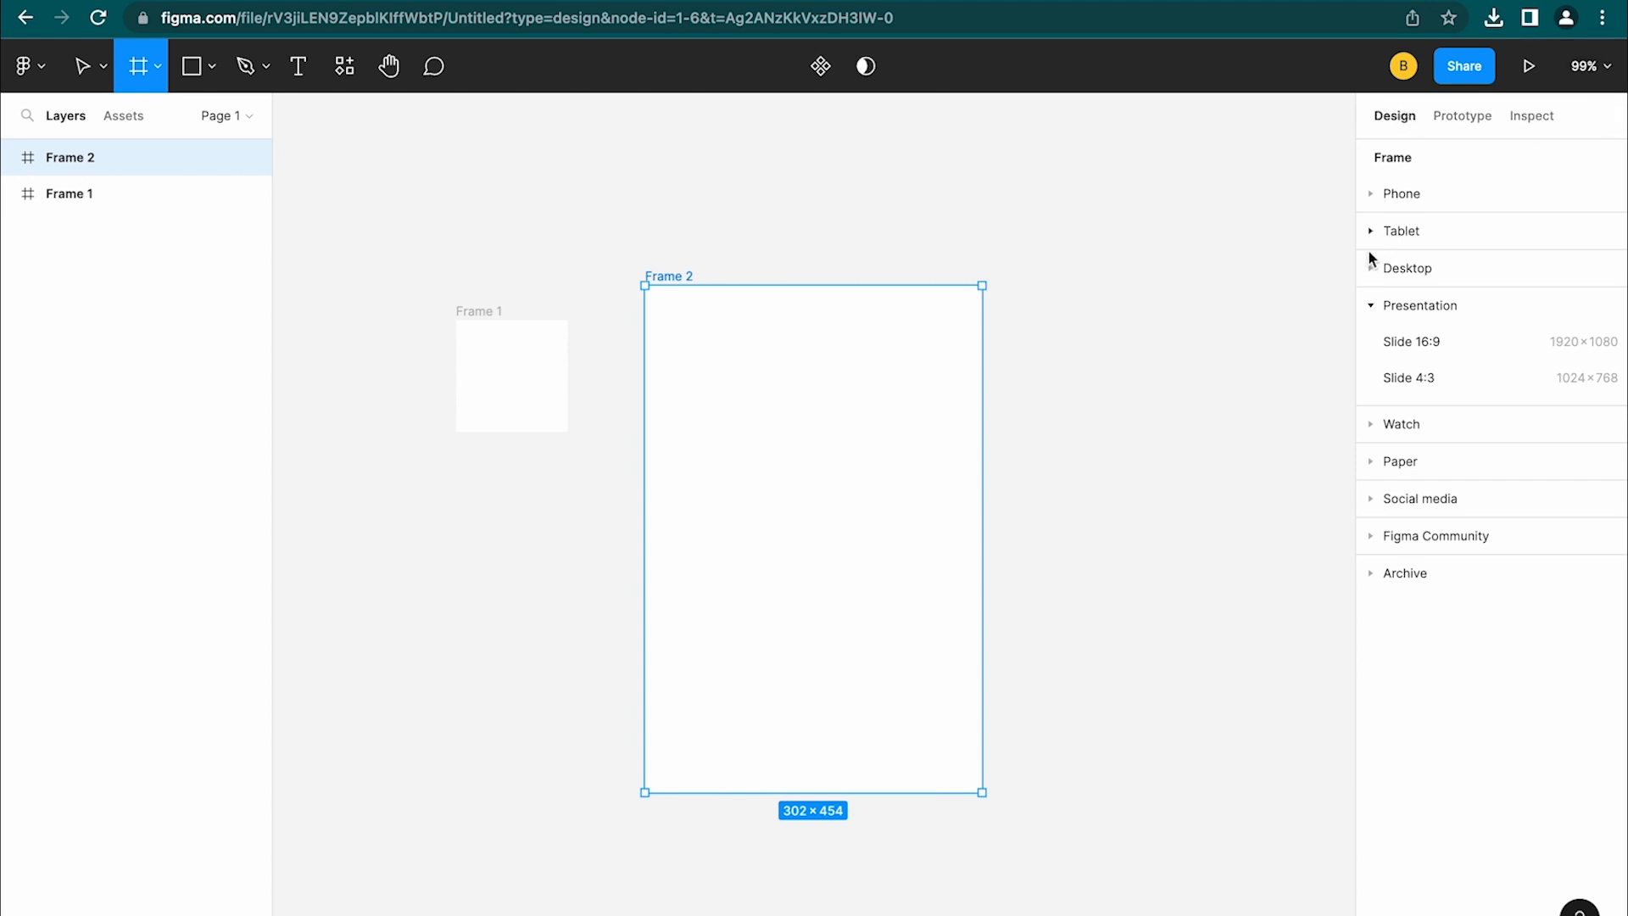
click(1390, 305)
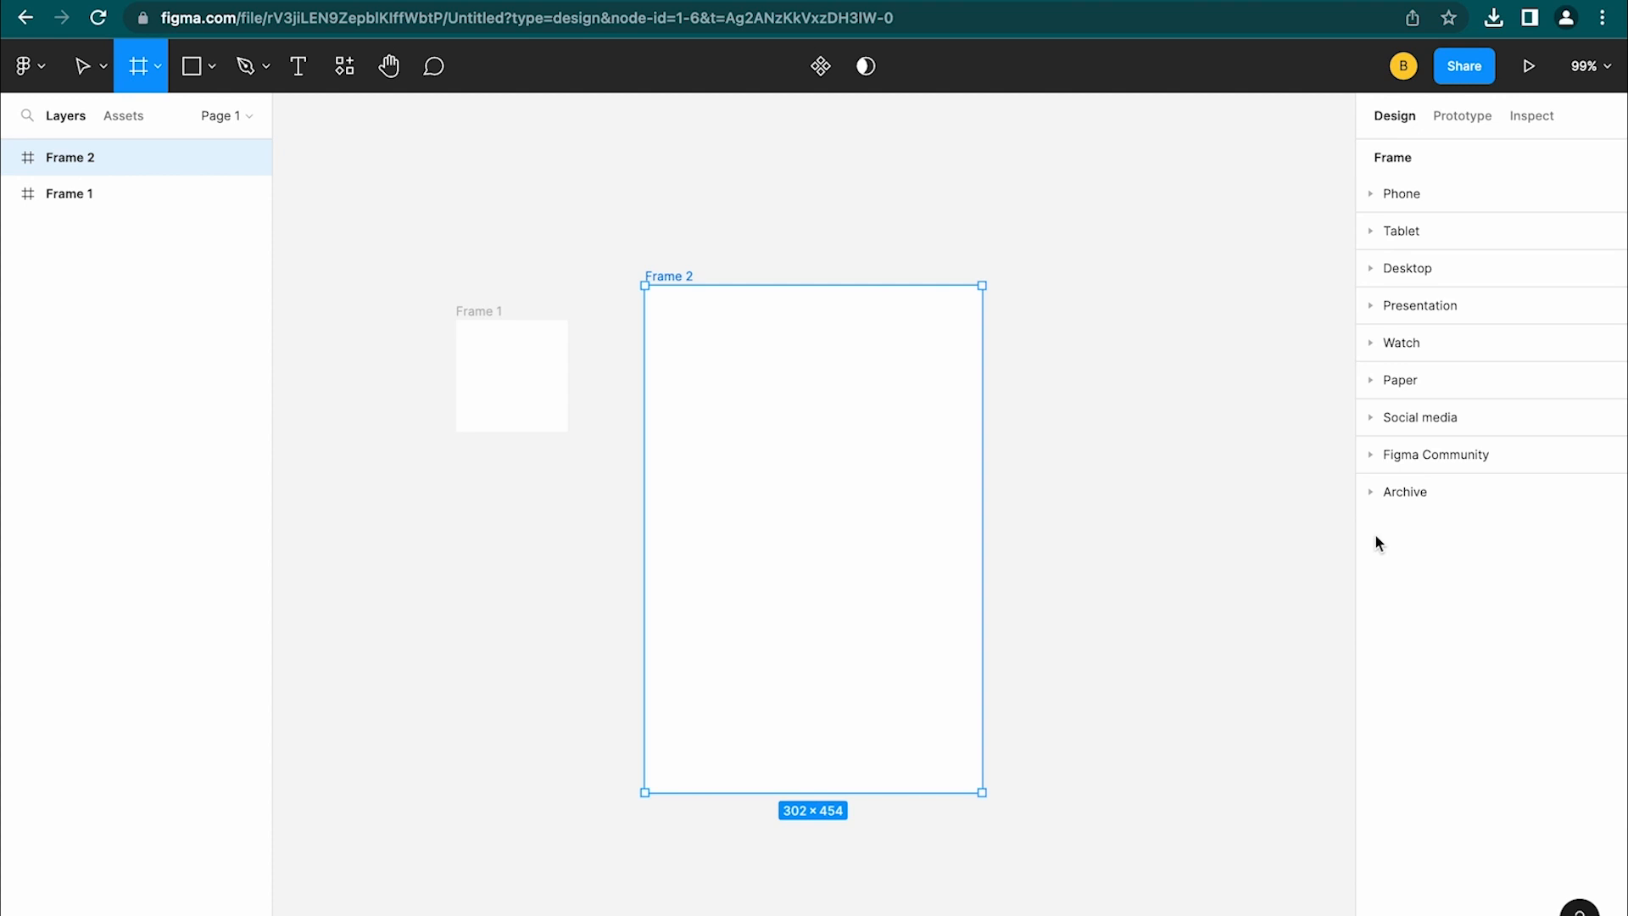
click(1372, 195)
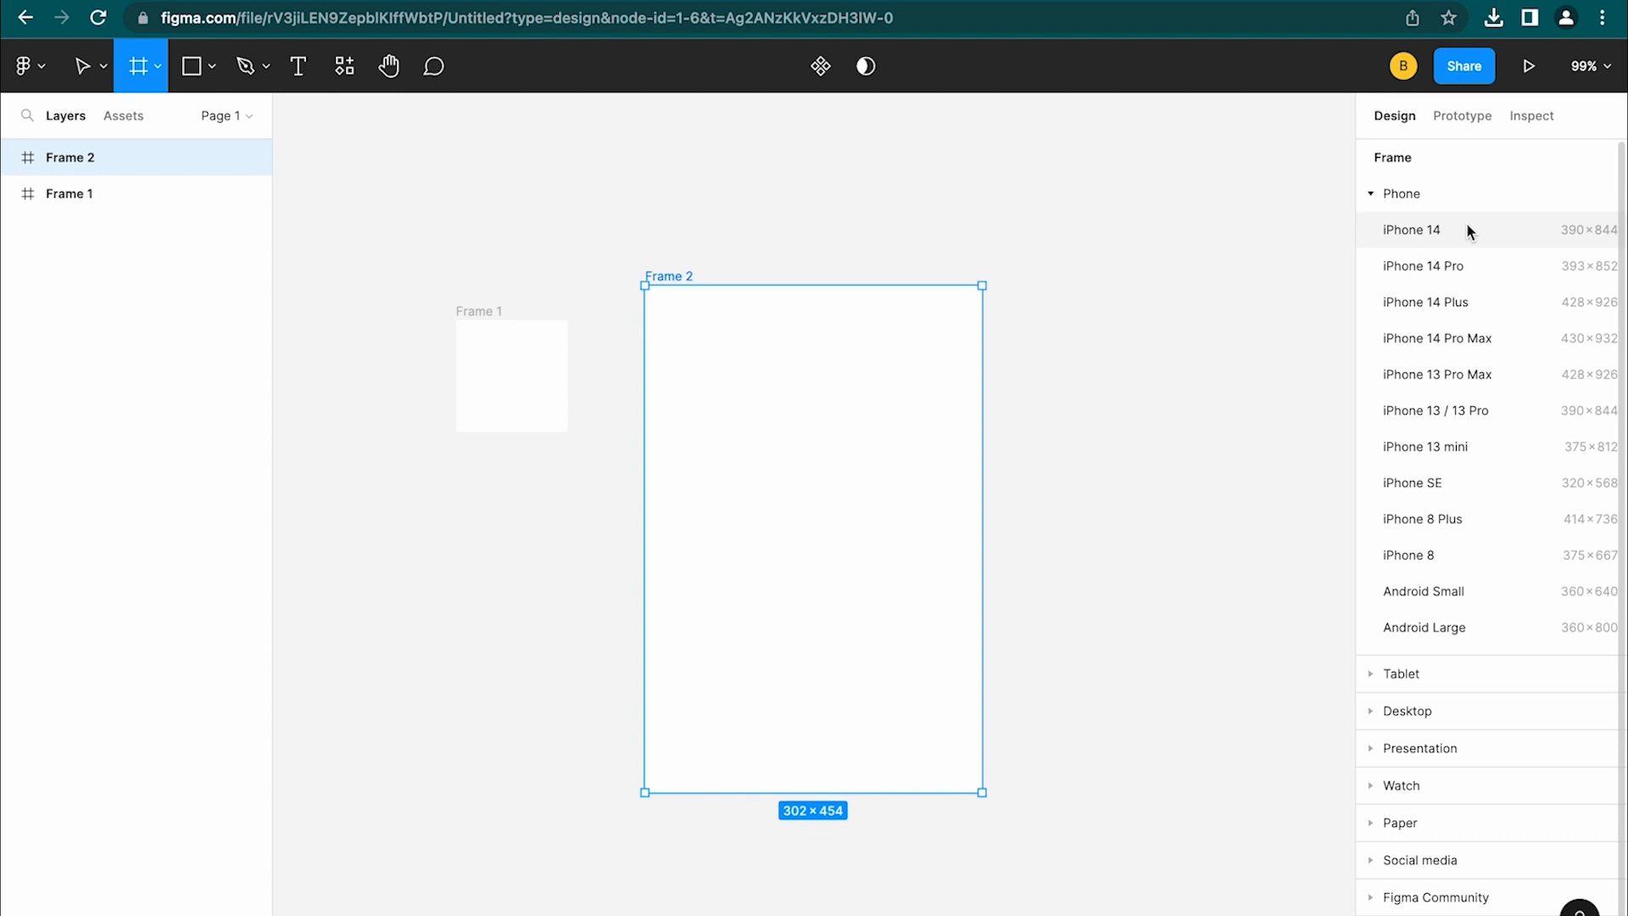
click(1467, 268)
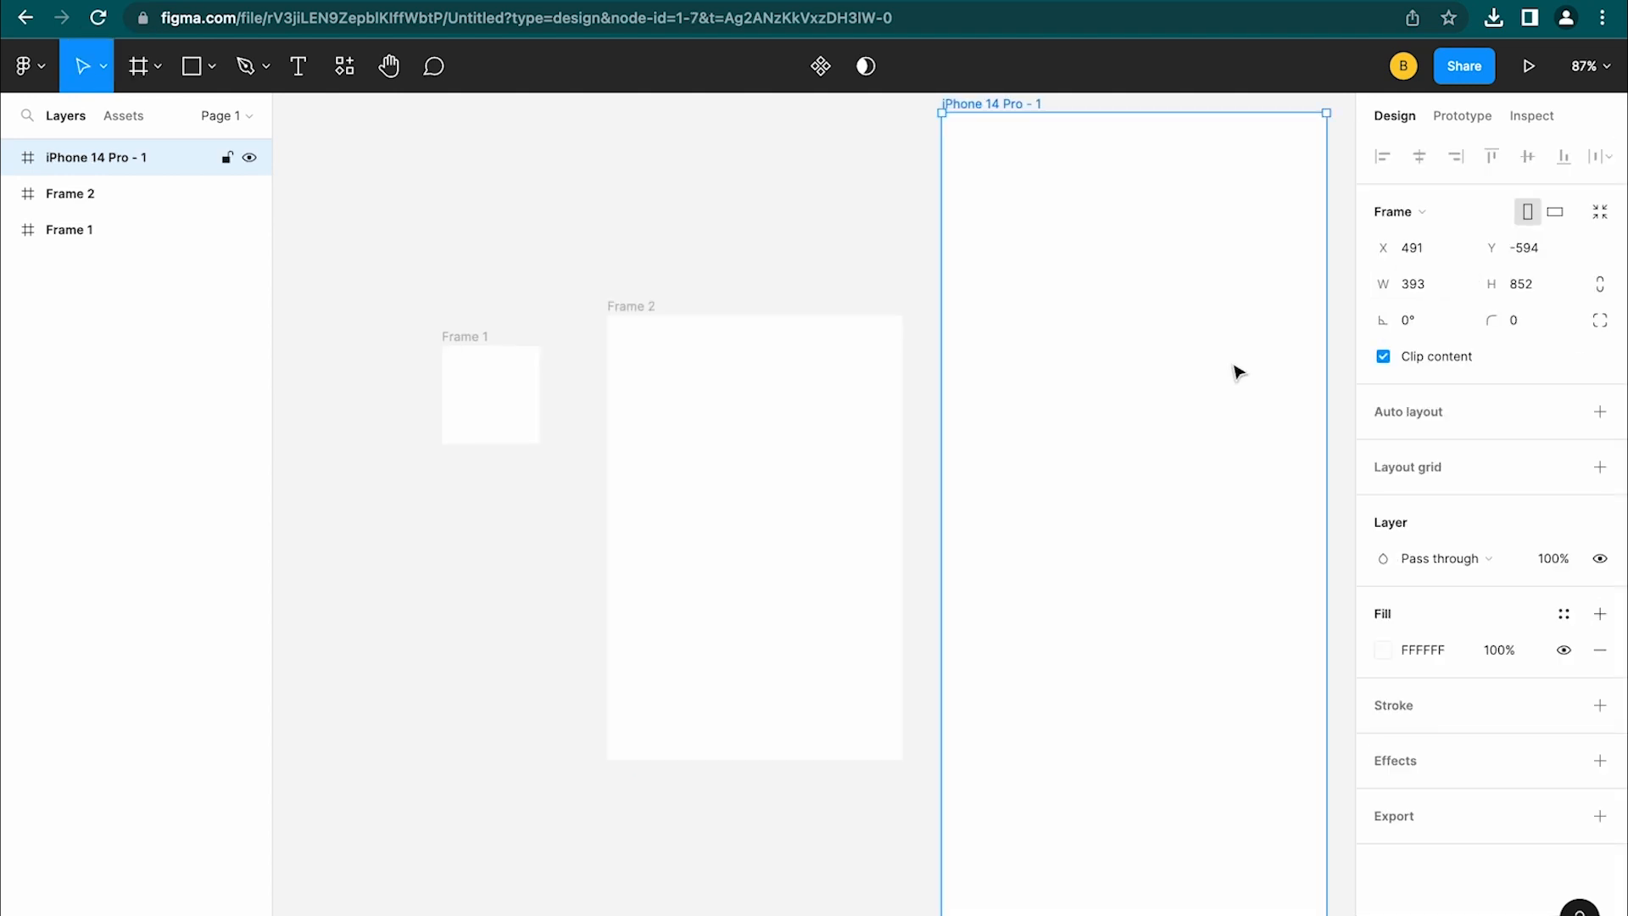
scroll(1054, 393, down, 5)
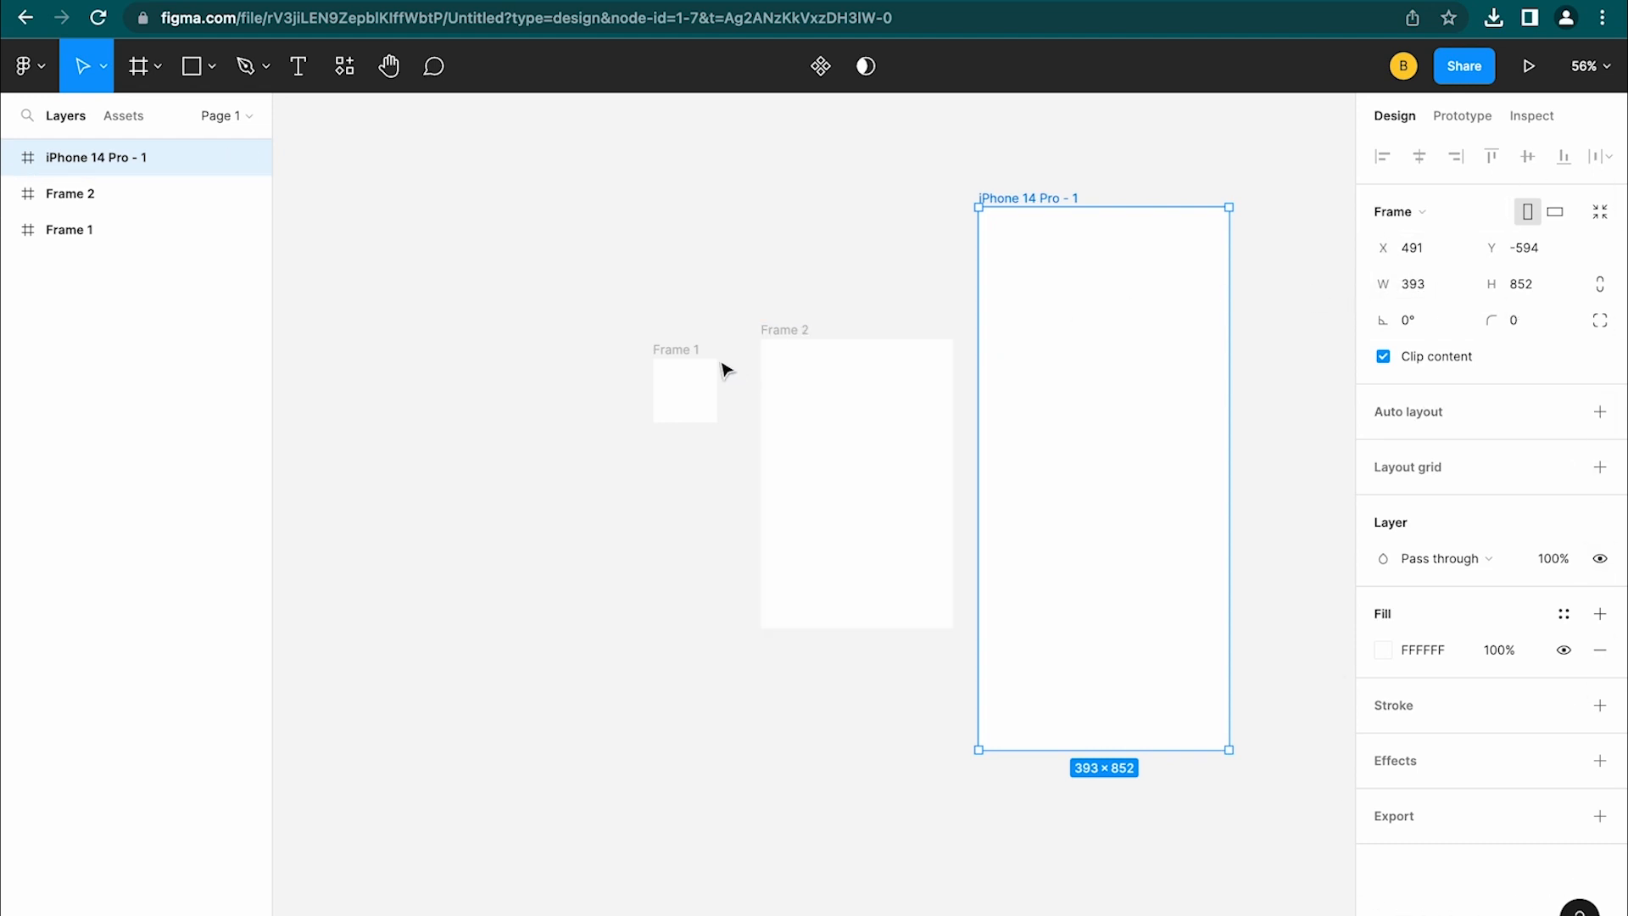
Move Frame 1 up and left and resize it to W 300, H 600
drag(686, 349, 490, 308)
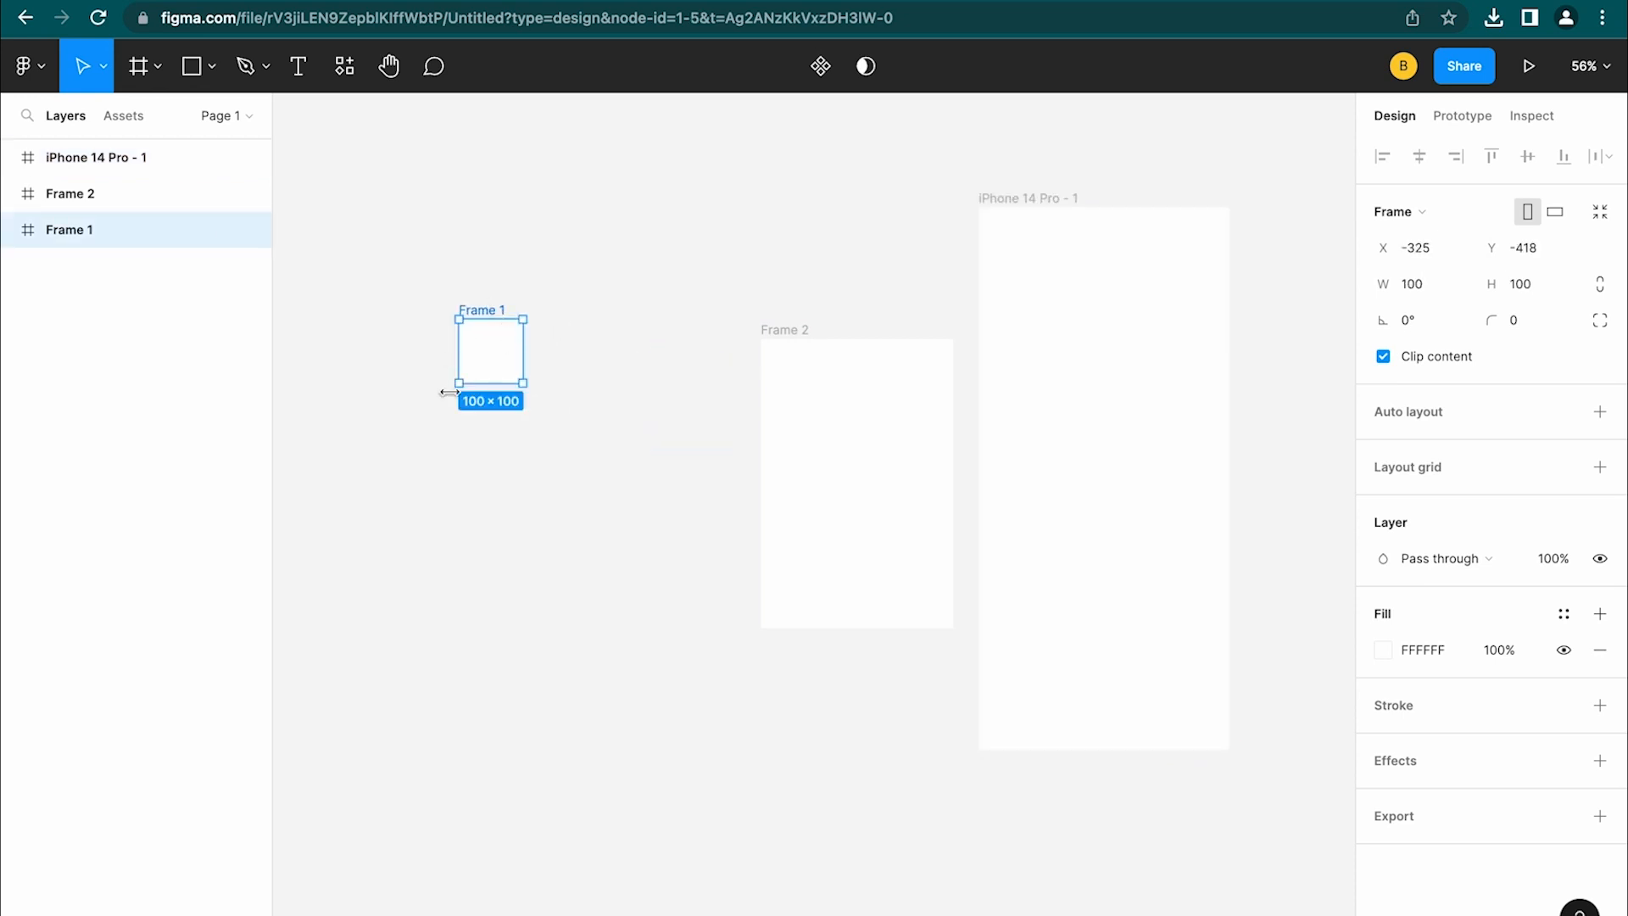
click(1415, 295)
text(300)
click(1541, 286)
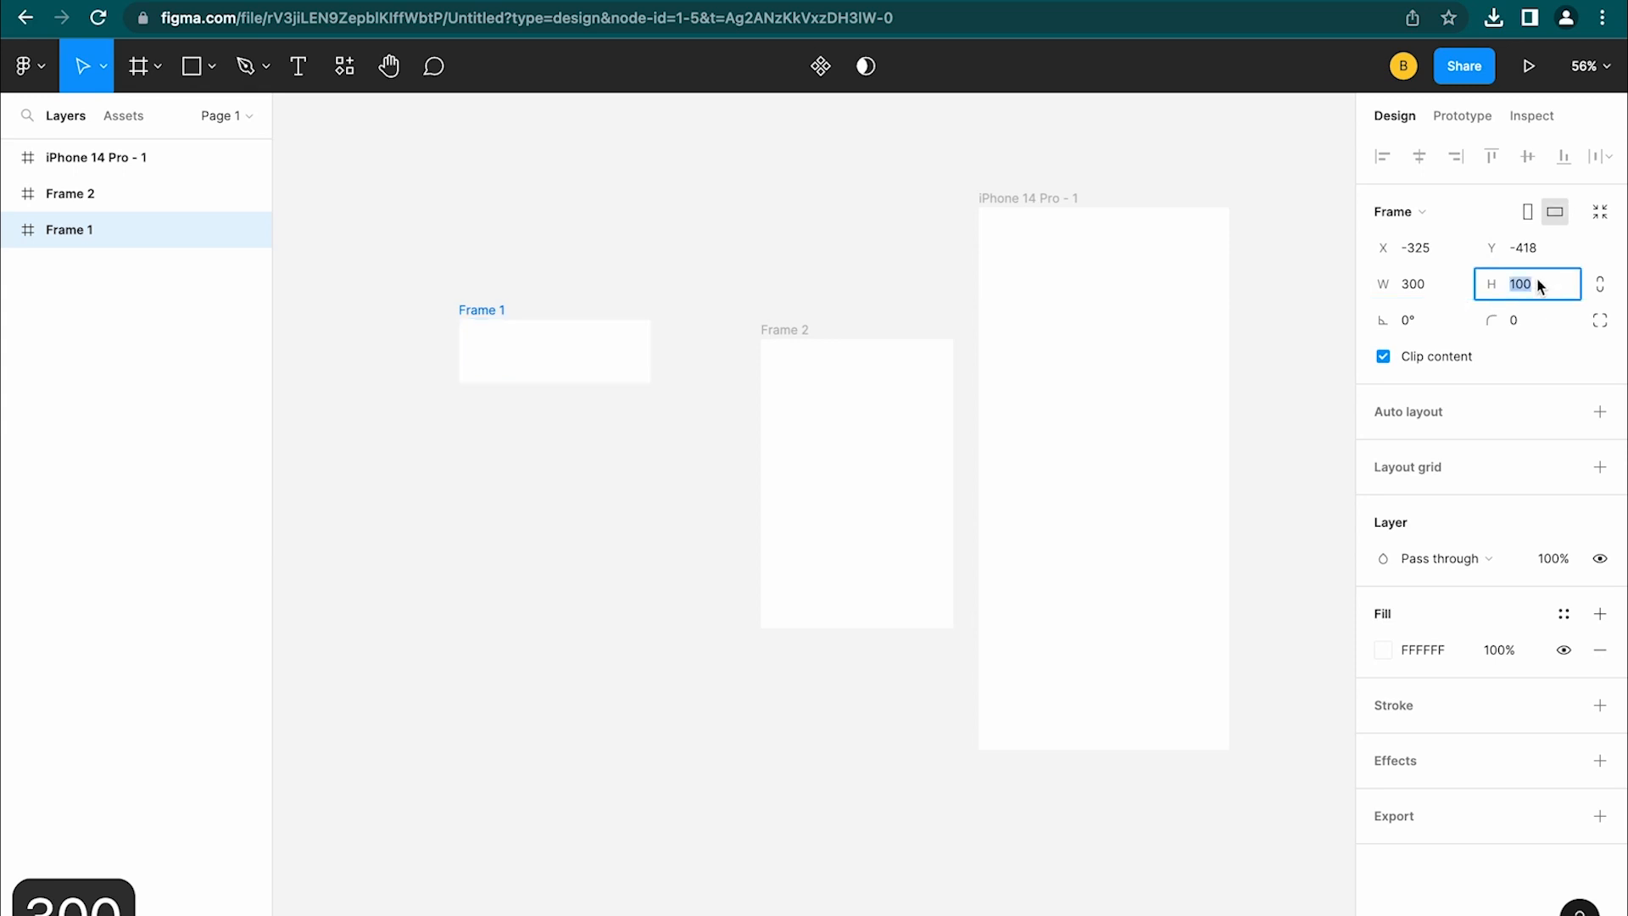
text(600)
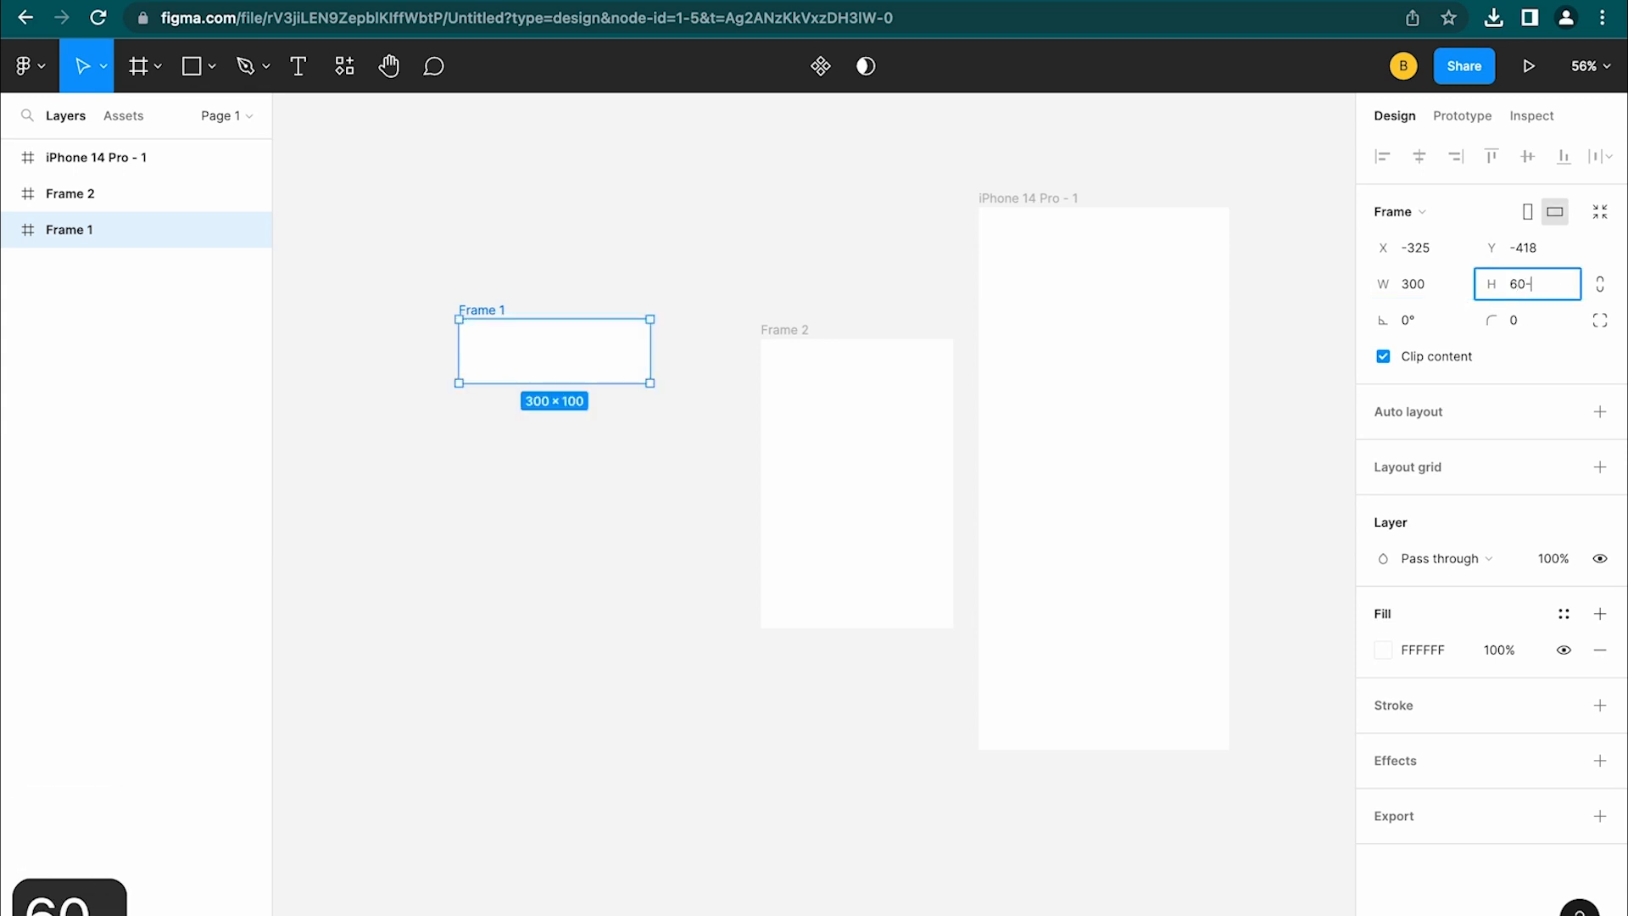
key(BackSpace)
text(0)
click(1177, 850)
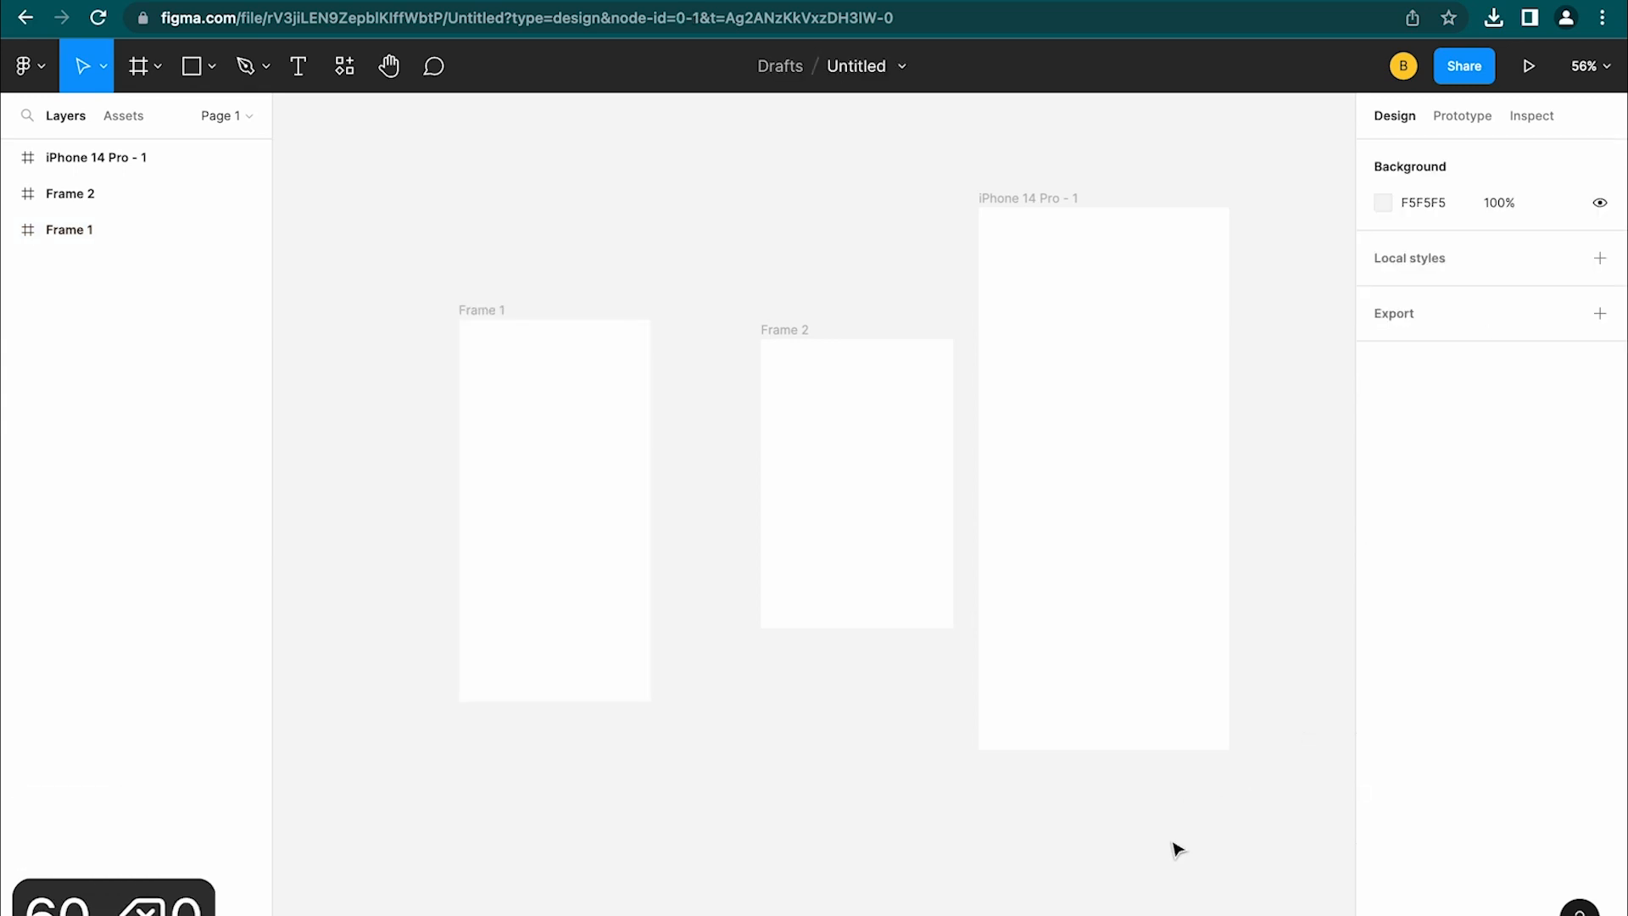
click(593, 506)
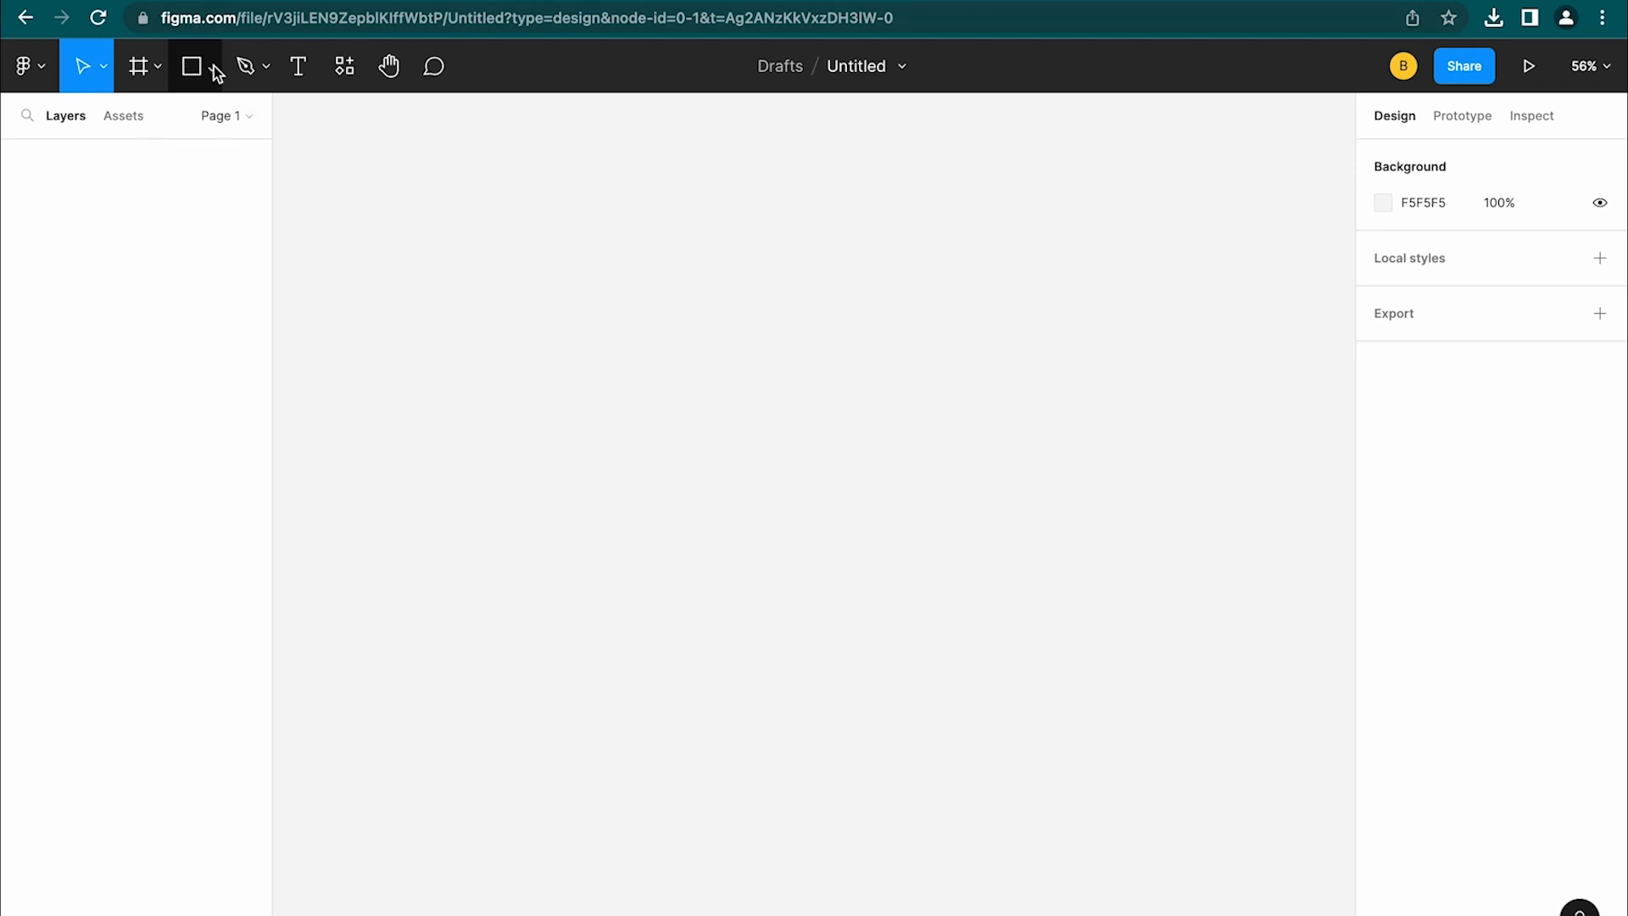
click(212, 68)
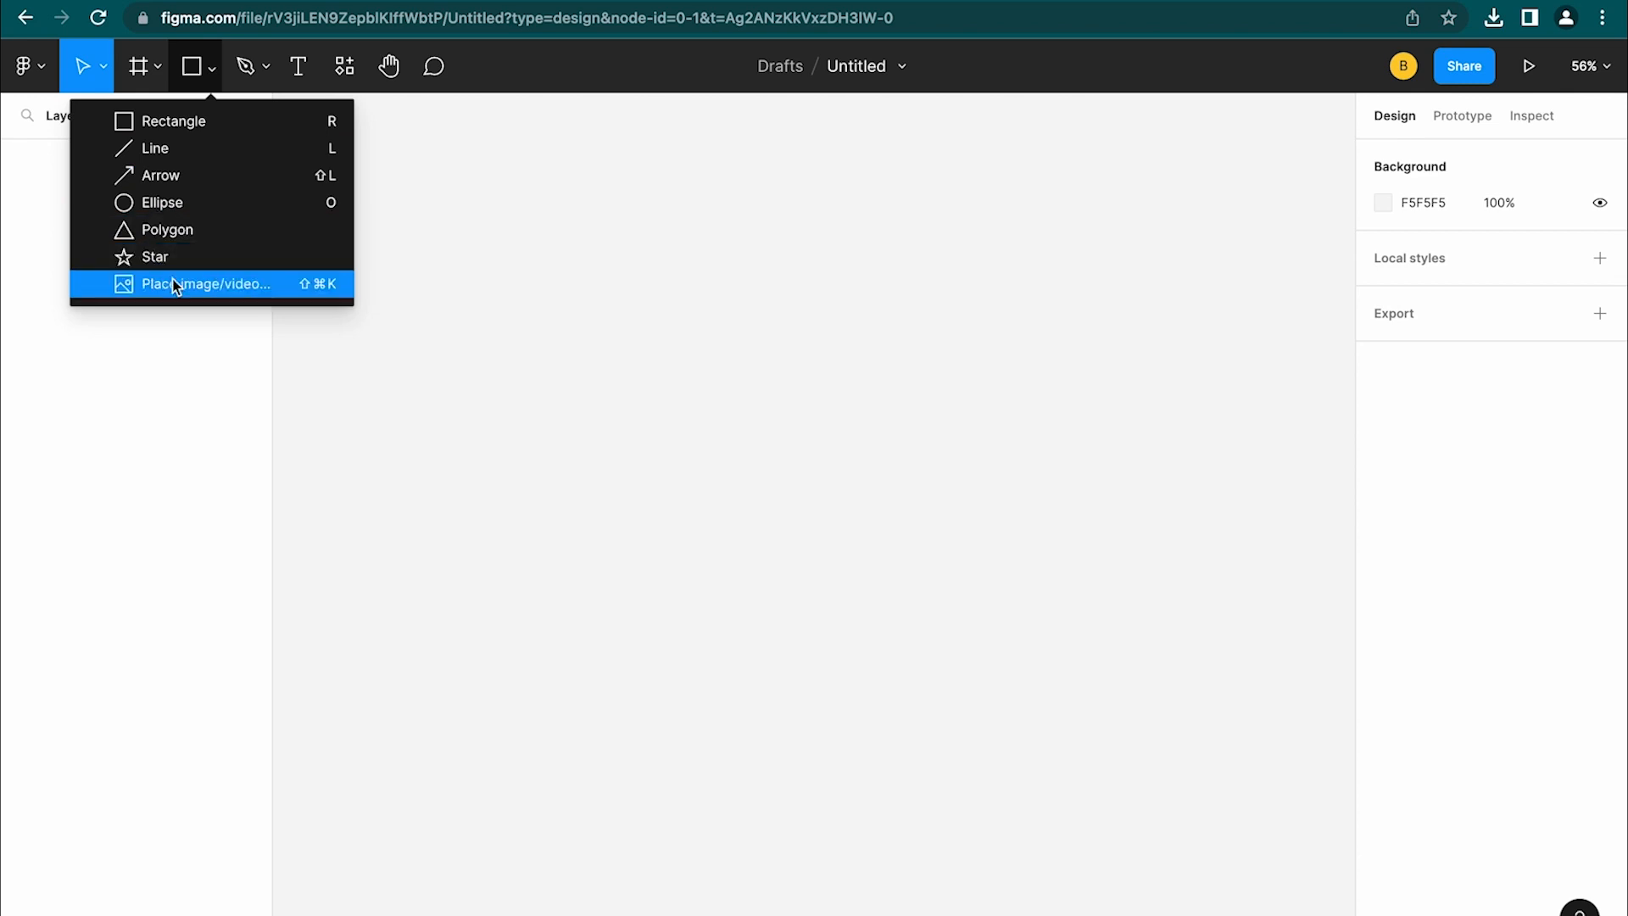
Place a 100×100 Rectangle 1, draw a 600 × 431 Rectangle 2, and rotate it to 77.5°
click(169, 122)
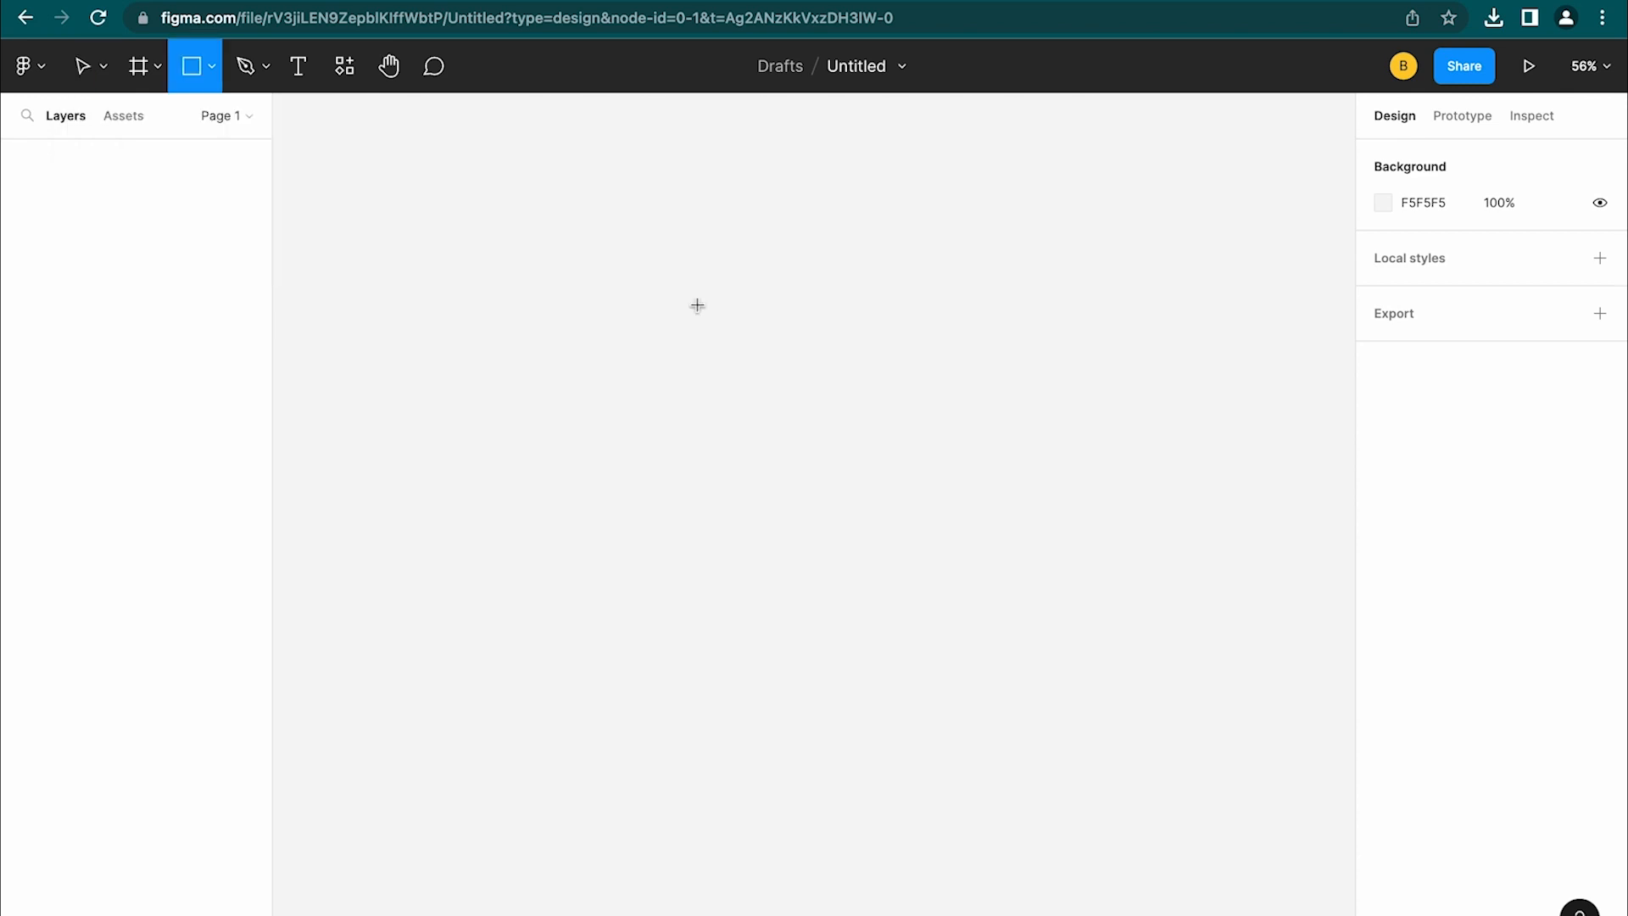
click(536, 383)
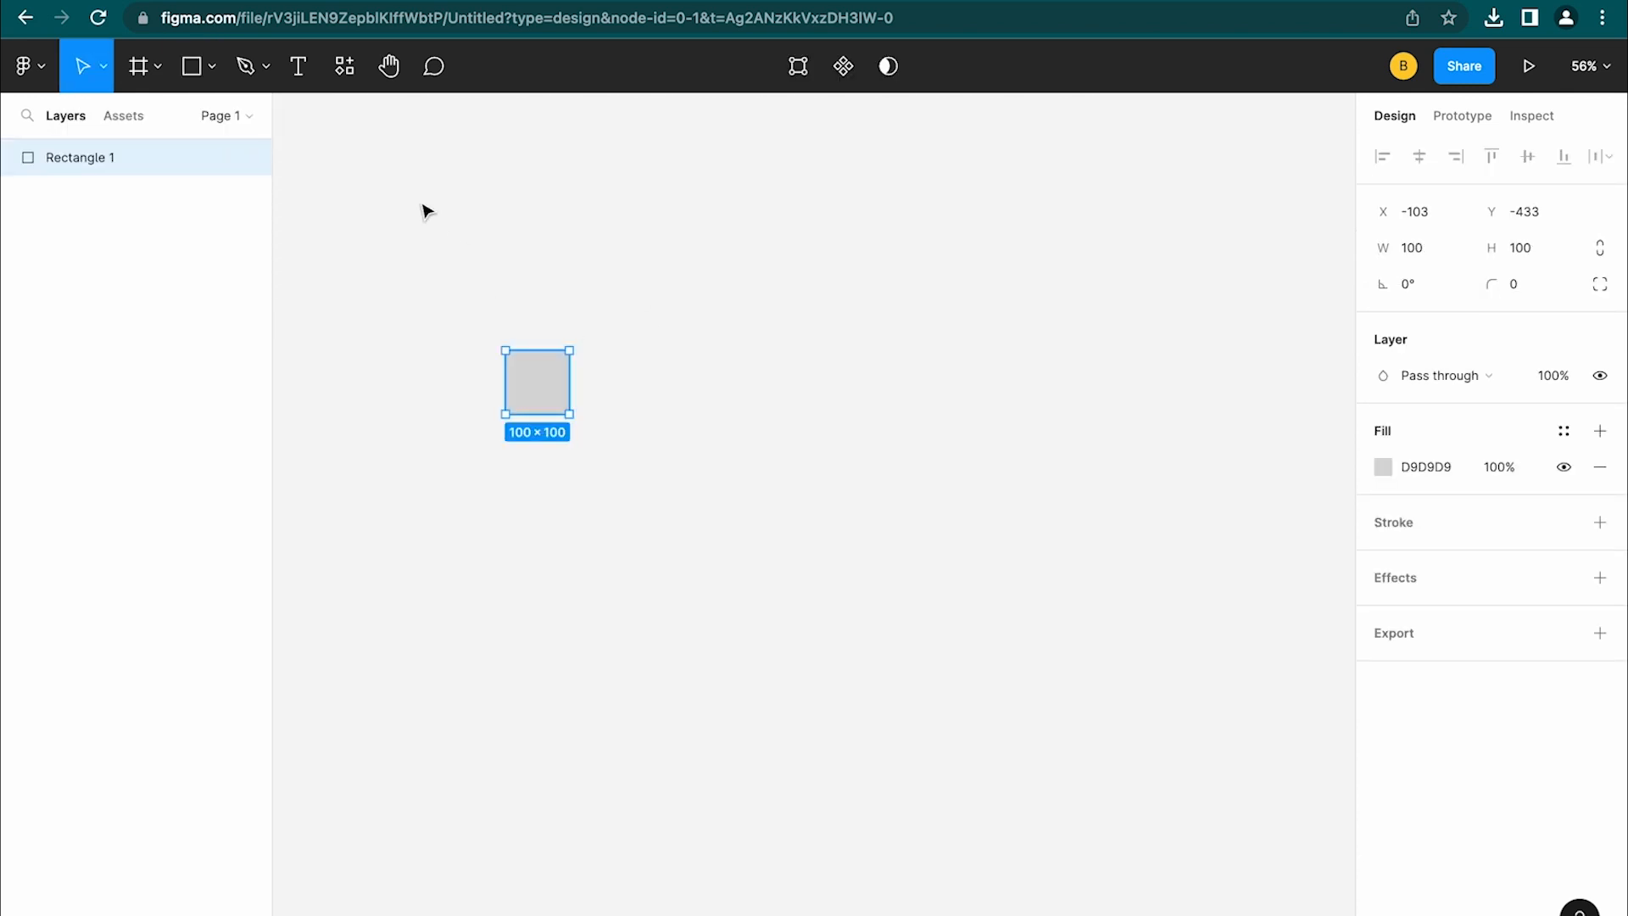
click(206, 70)
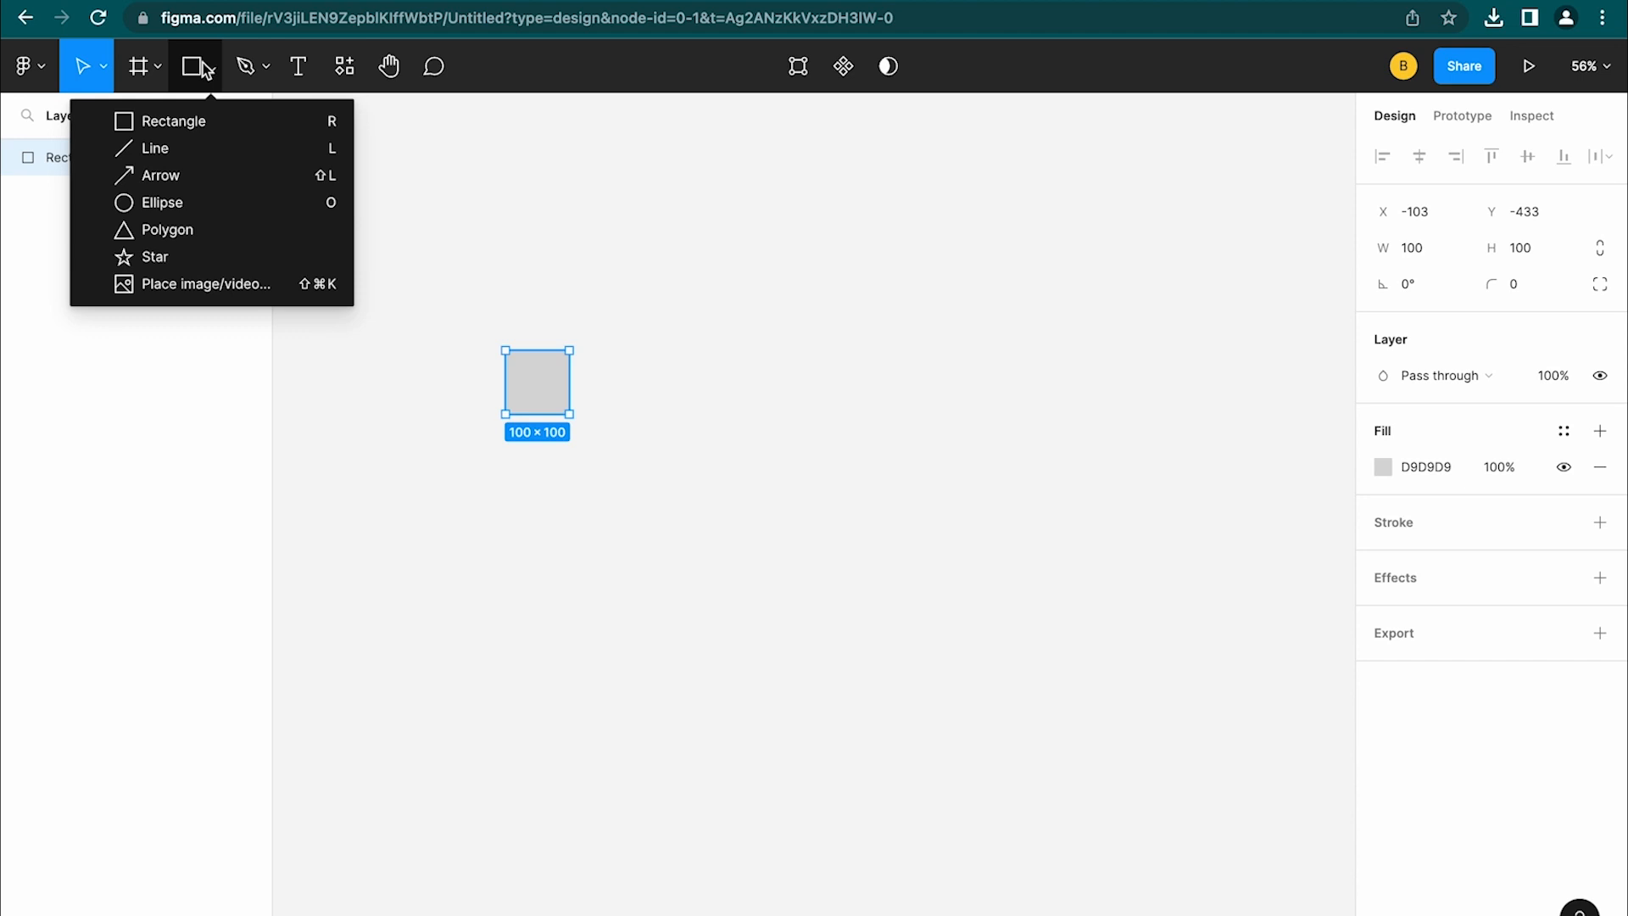
click(343, 122)
drag(723, 336, 1126, 608)
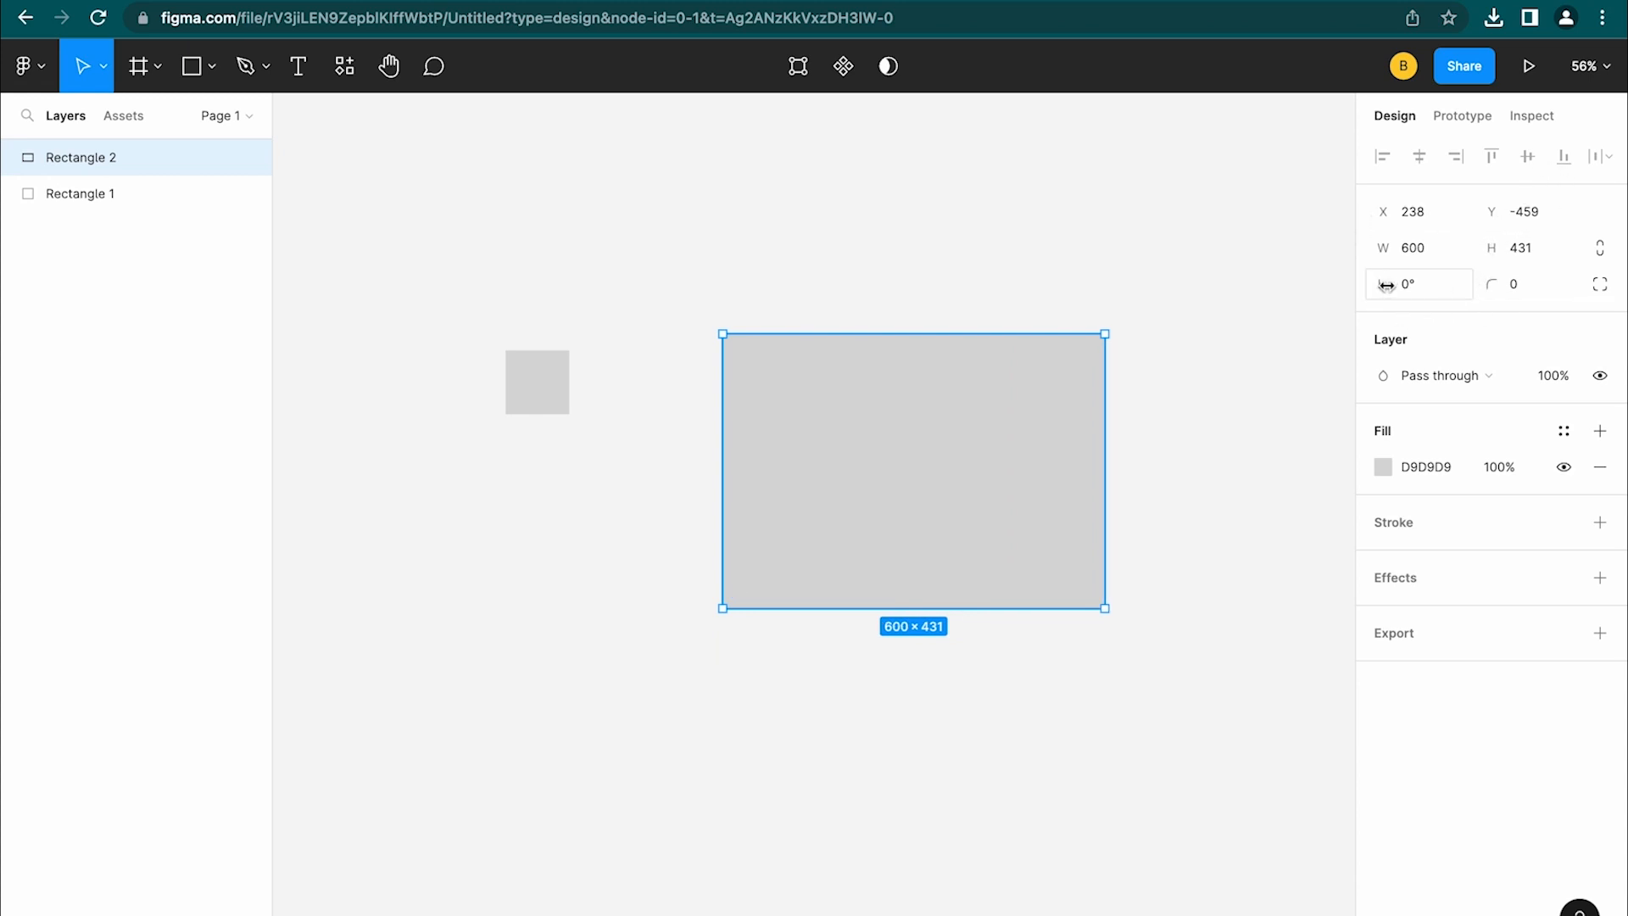
drag(1377, 283, 1210, 284)
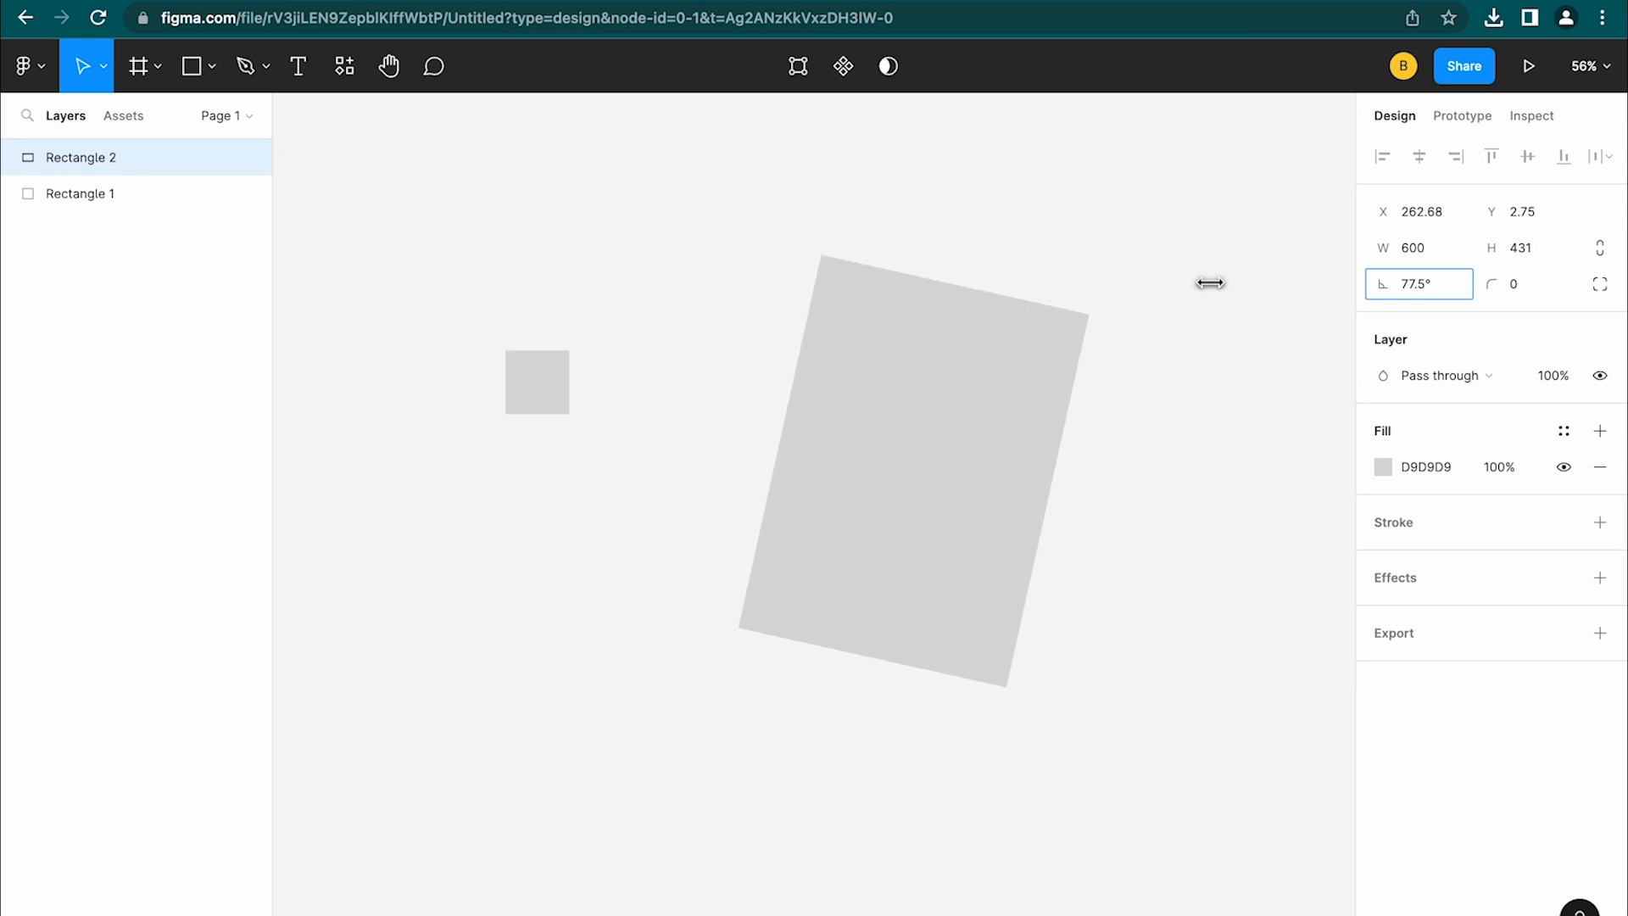
Set Rectangle 2's rotation to 90°
click(1426, 285)
text(90)
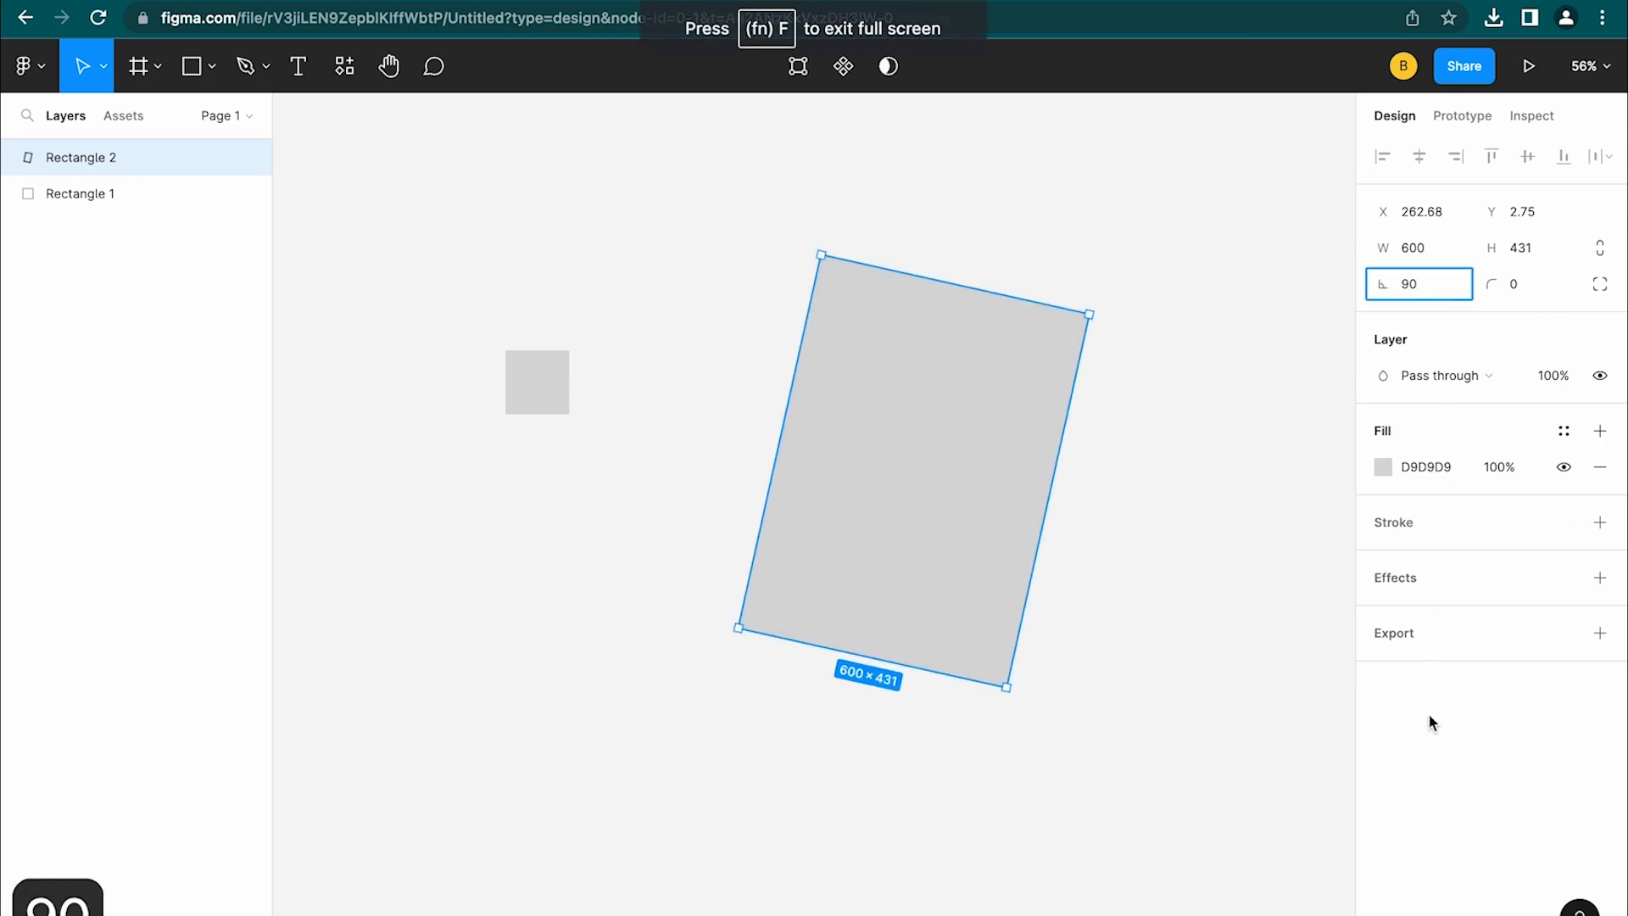
key(Return)
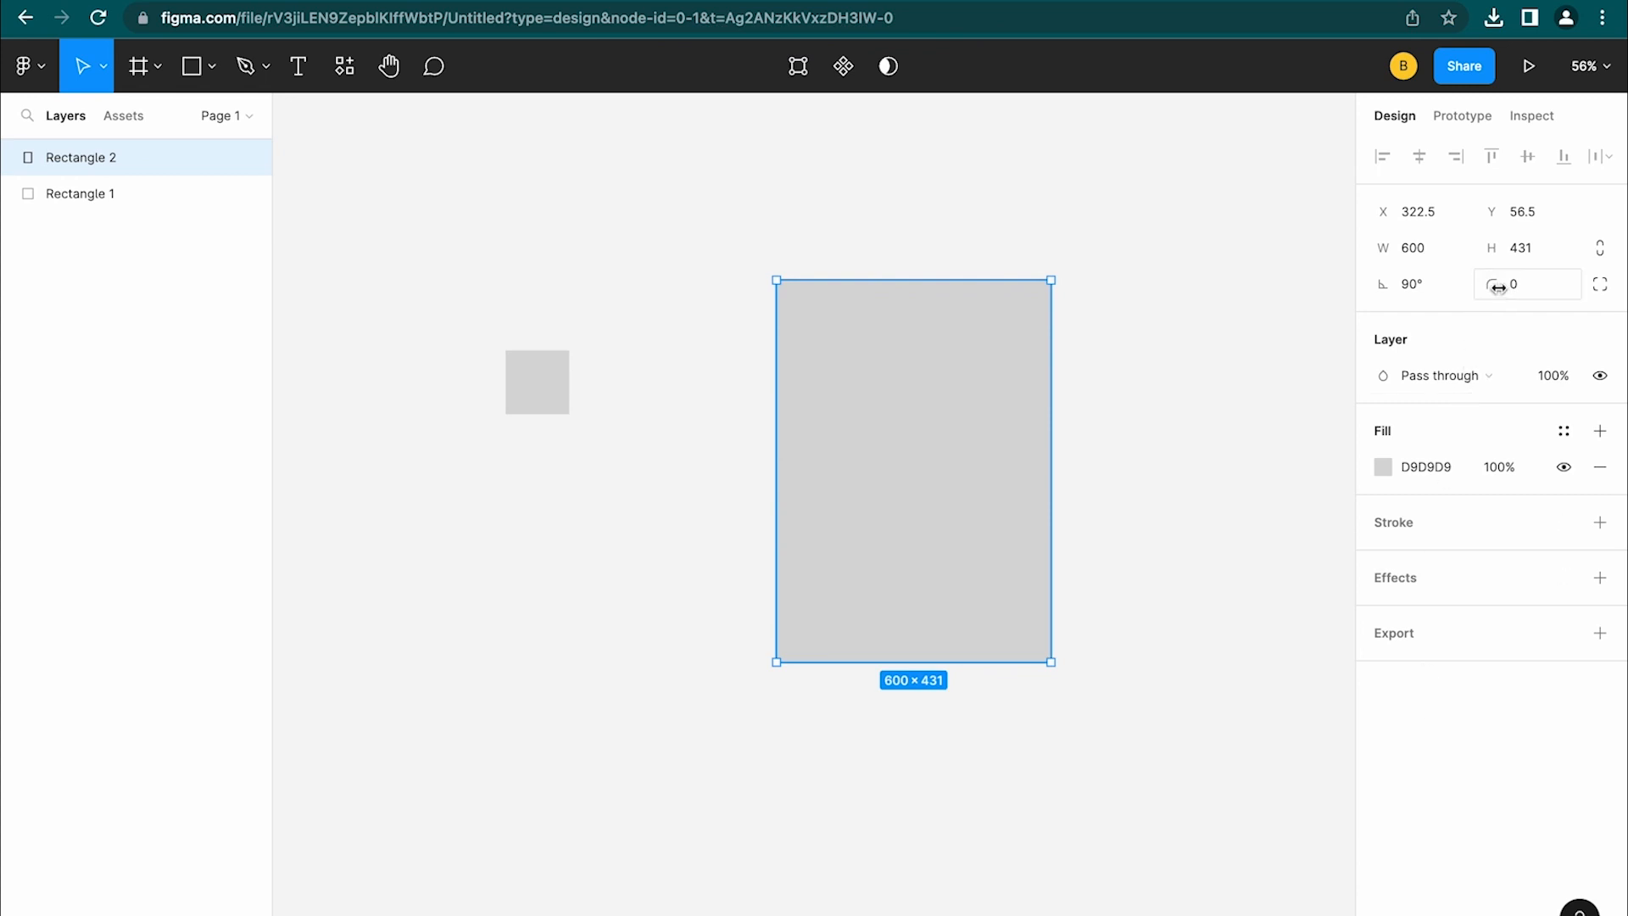
Round Rectangle 2's corners, entering radius 20, then dragging the corner handle to enlarge it
mouse_move(1028, 302)
click(1526, 288)
text(20)
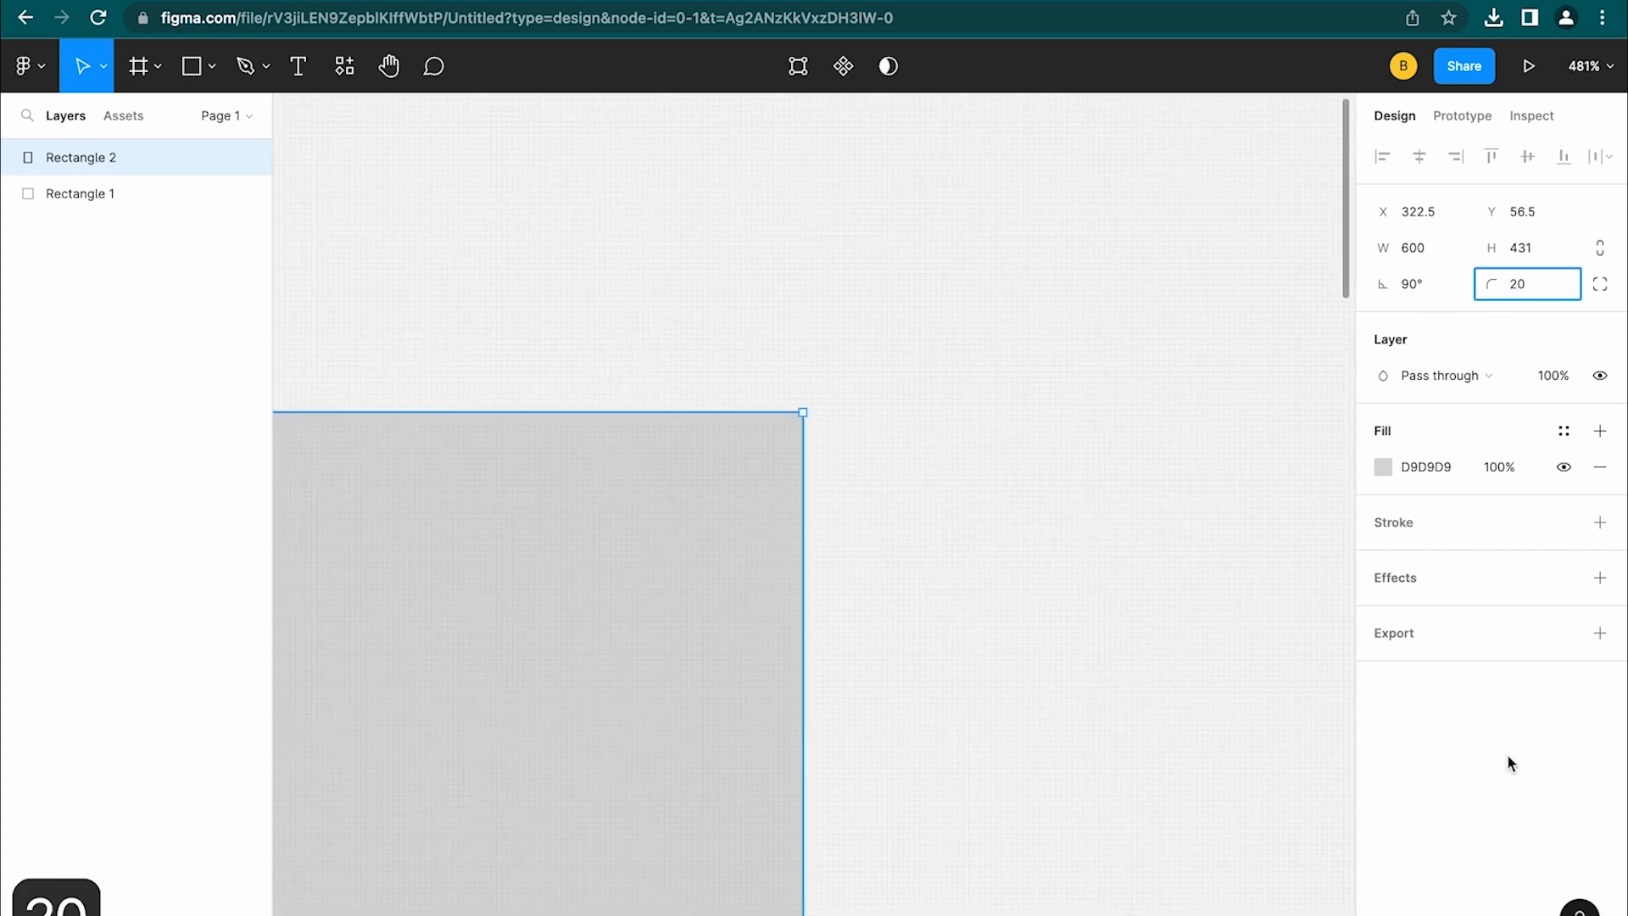
key(Return)
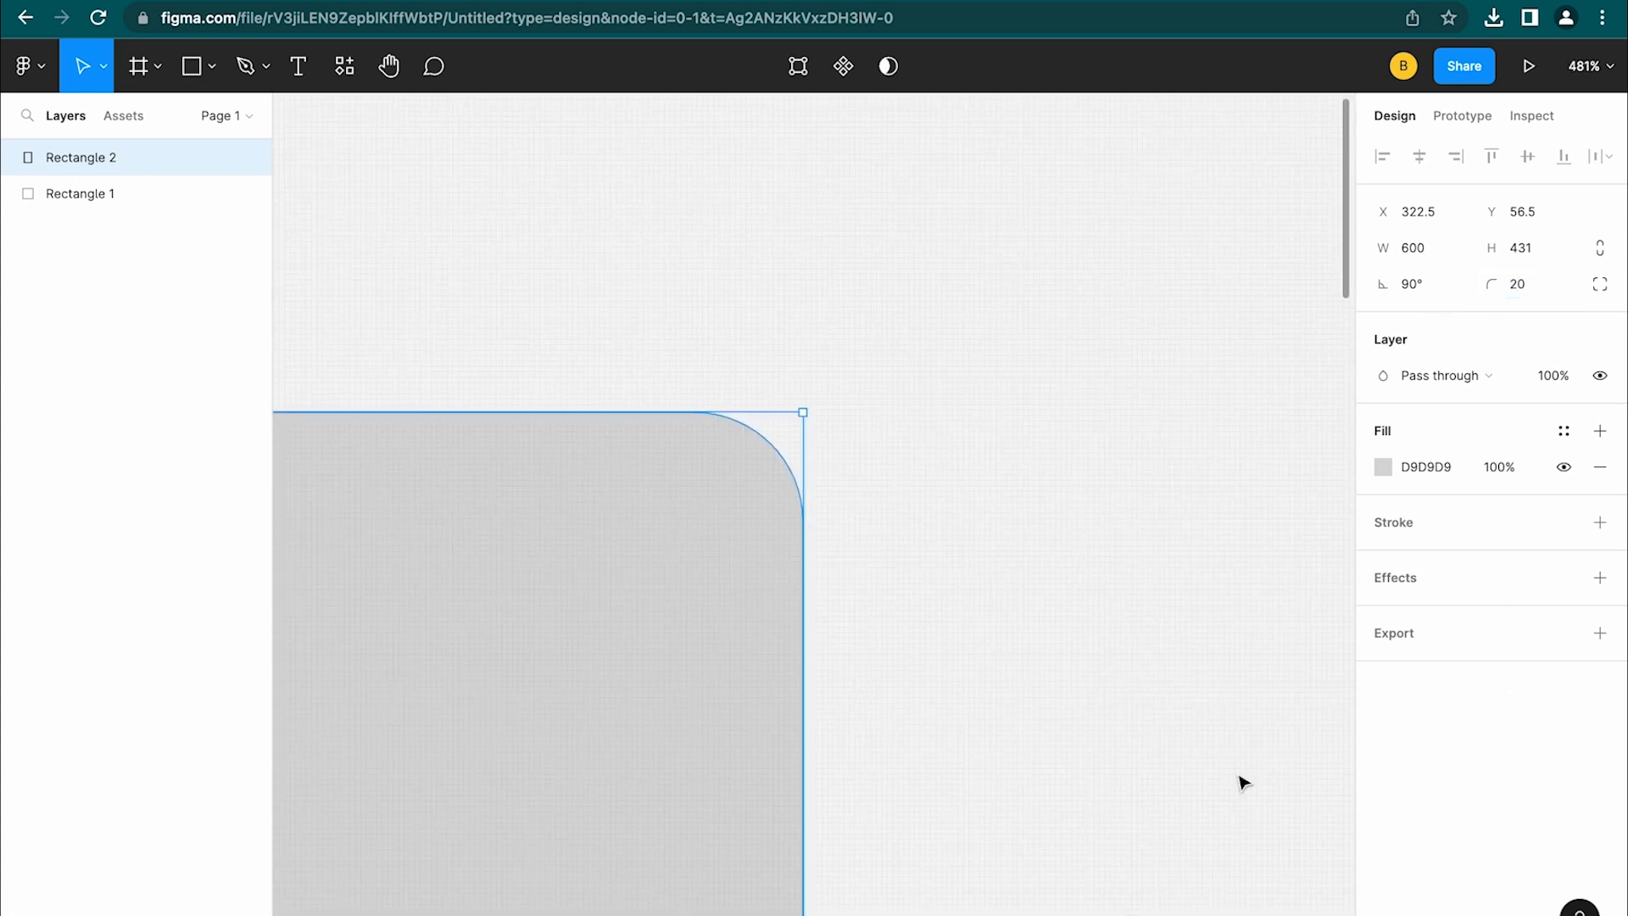
scroll(951, 825, down, 6)
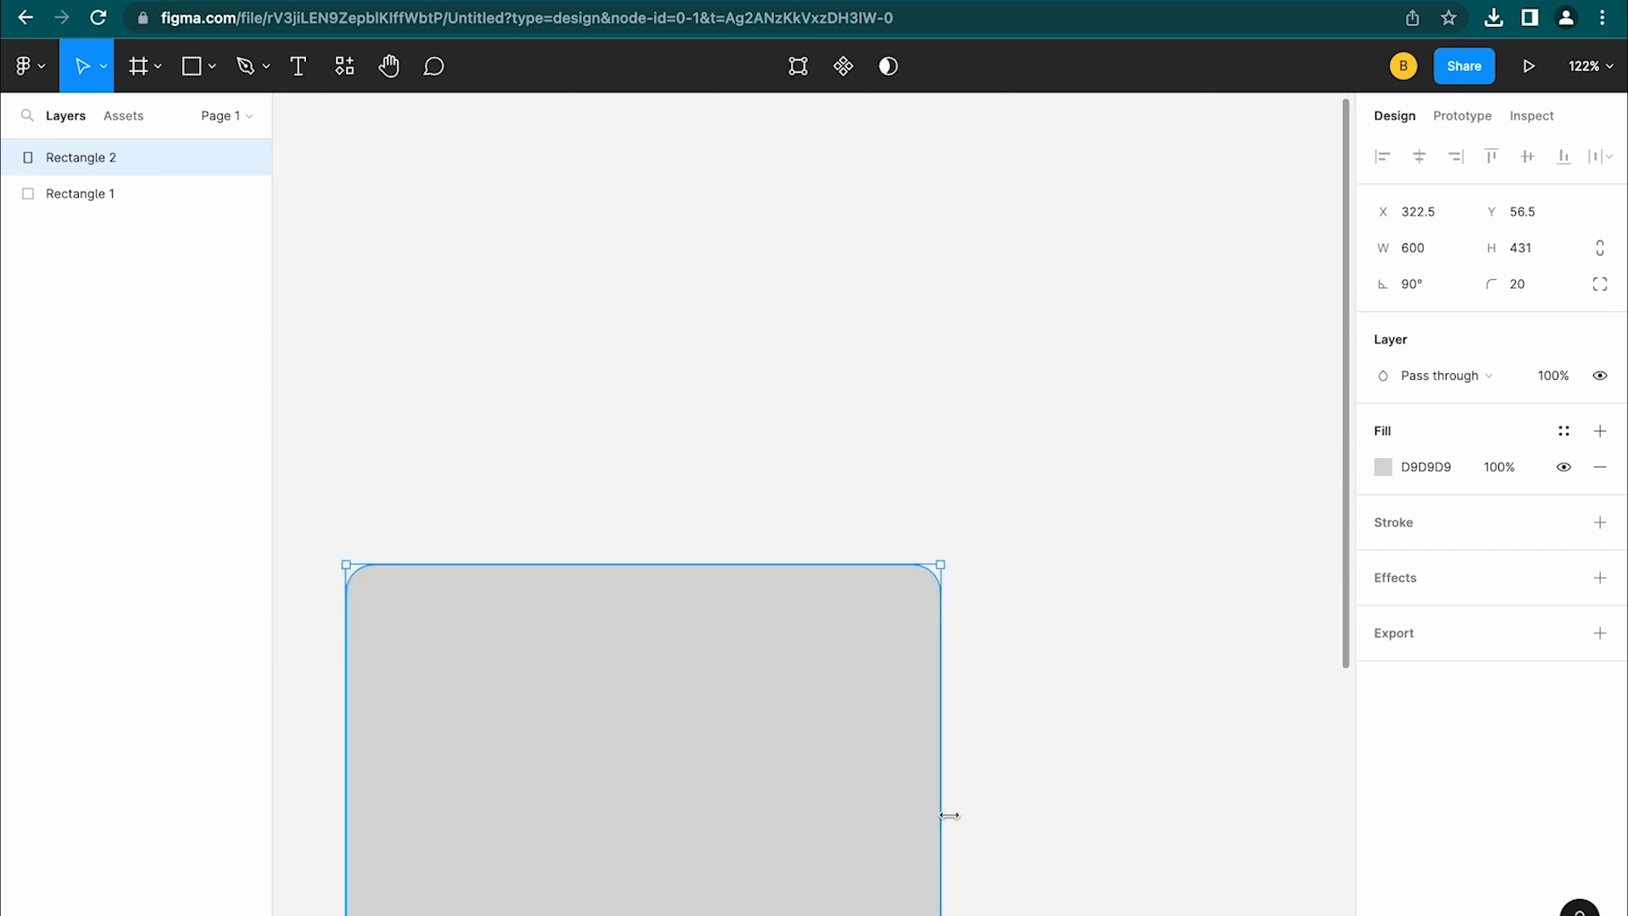
scroll(954, 824, down, 4)
scroll(954, 825, up, 3)
scroll(955, 821, down, 4)
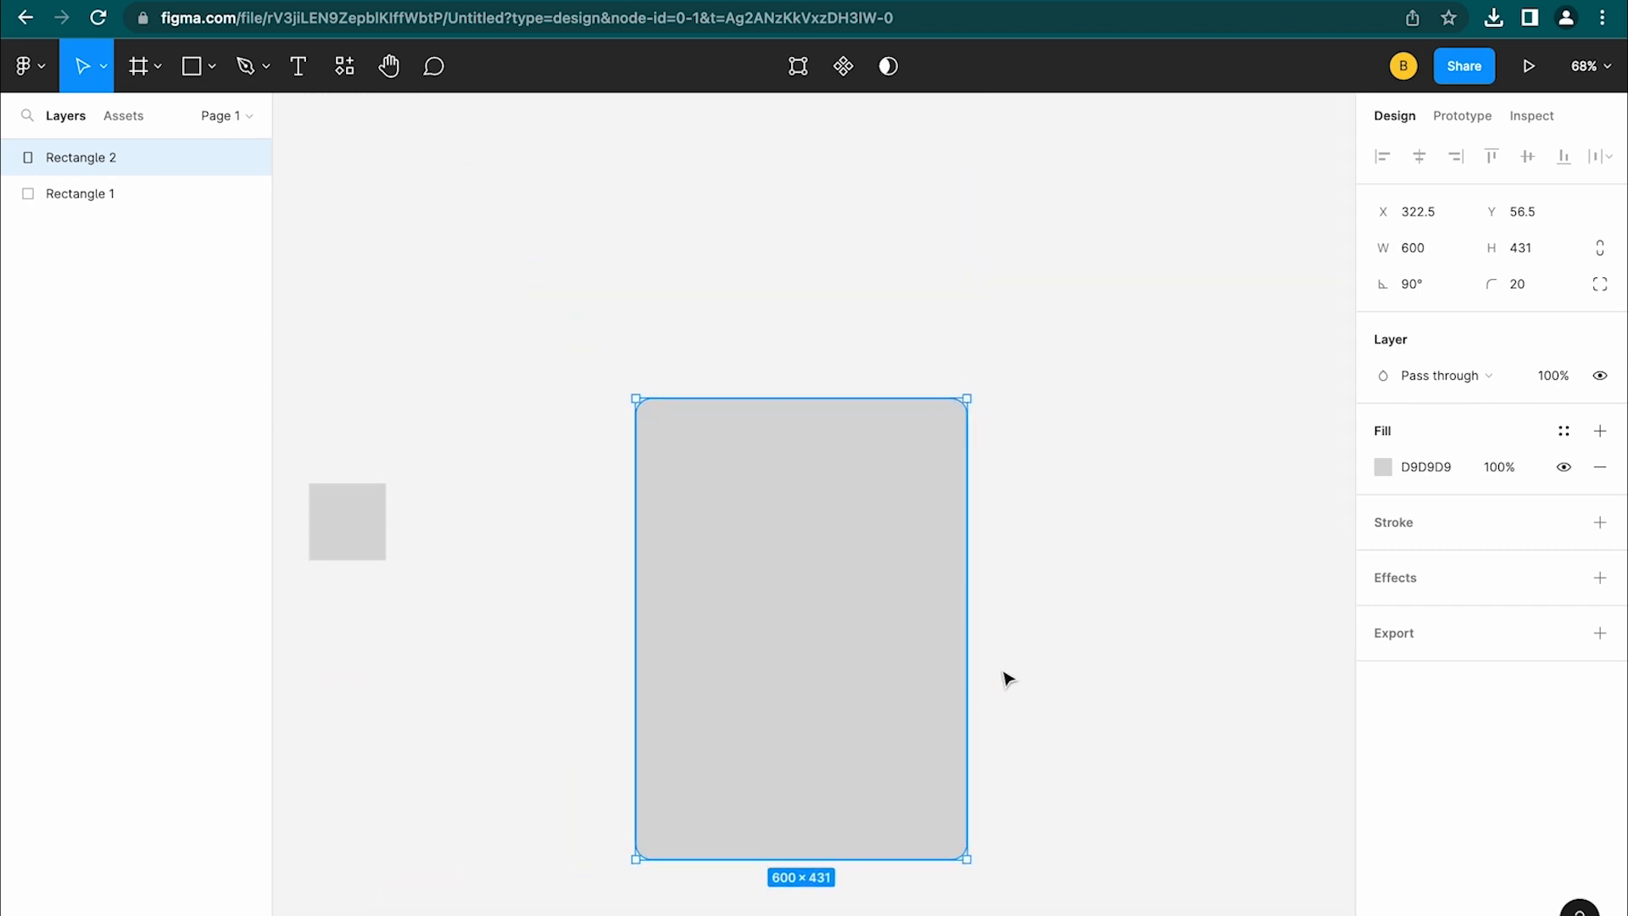
mouse_move(952, 416)
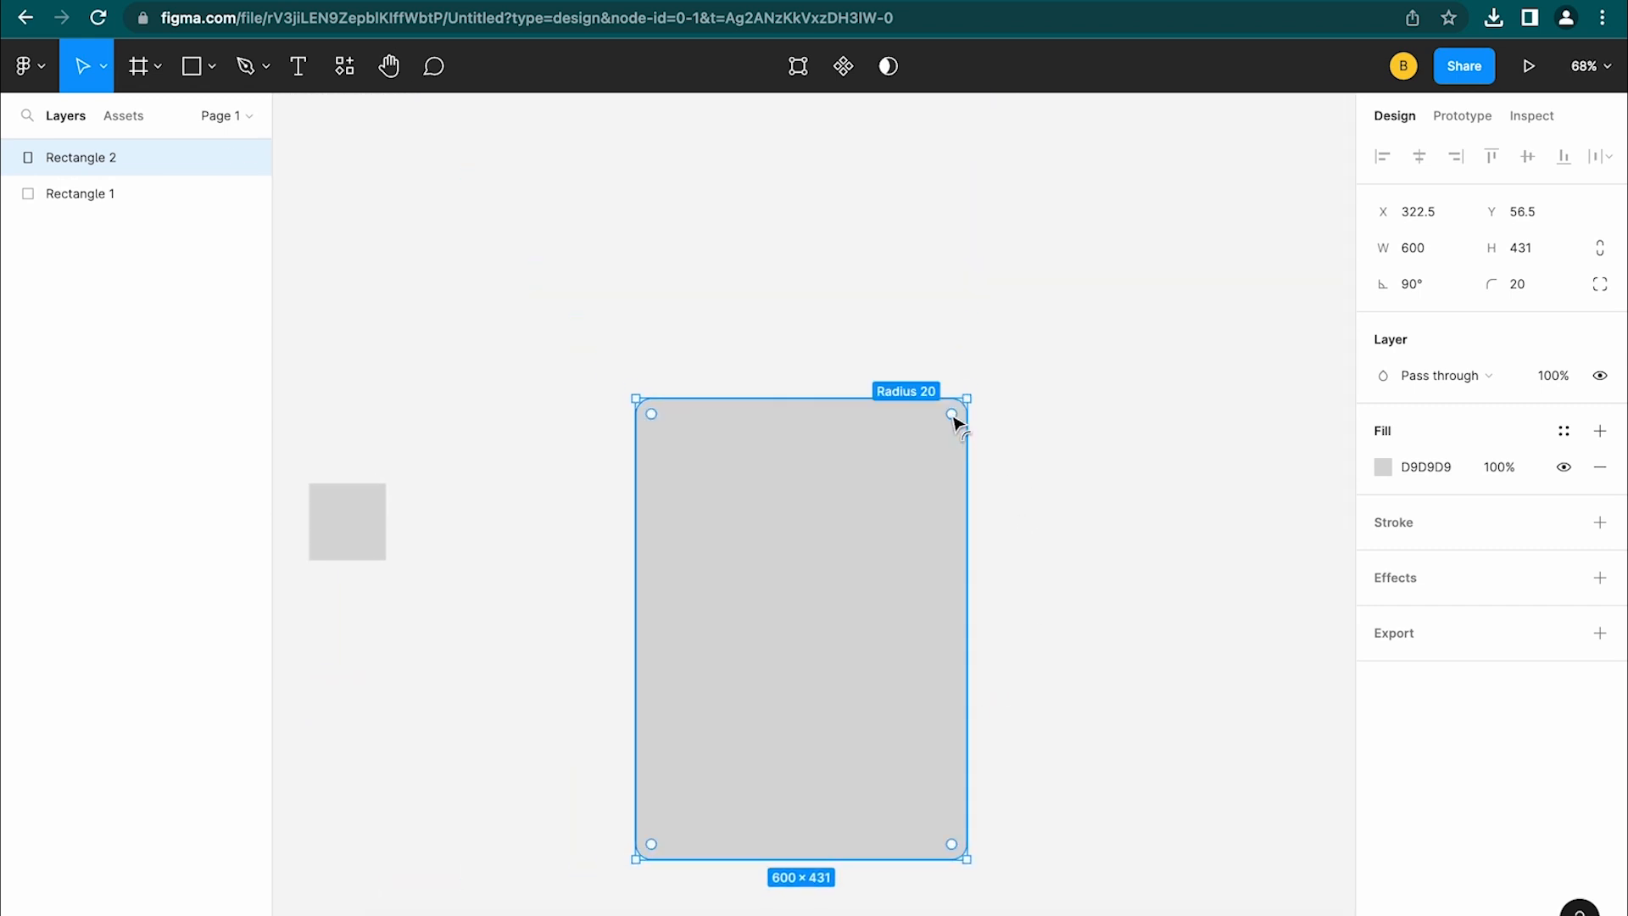
drag(950, 419, 921, 453)
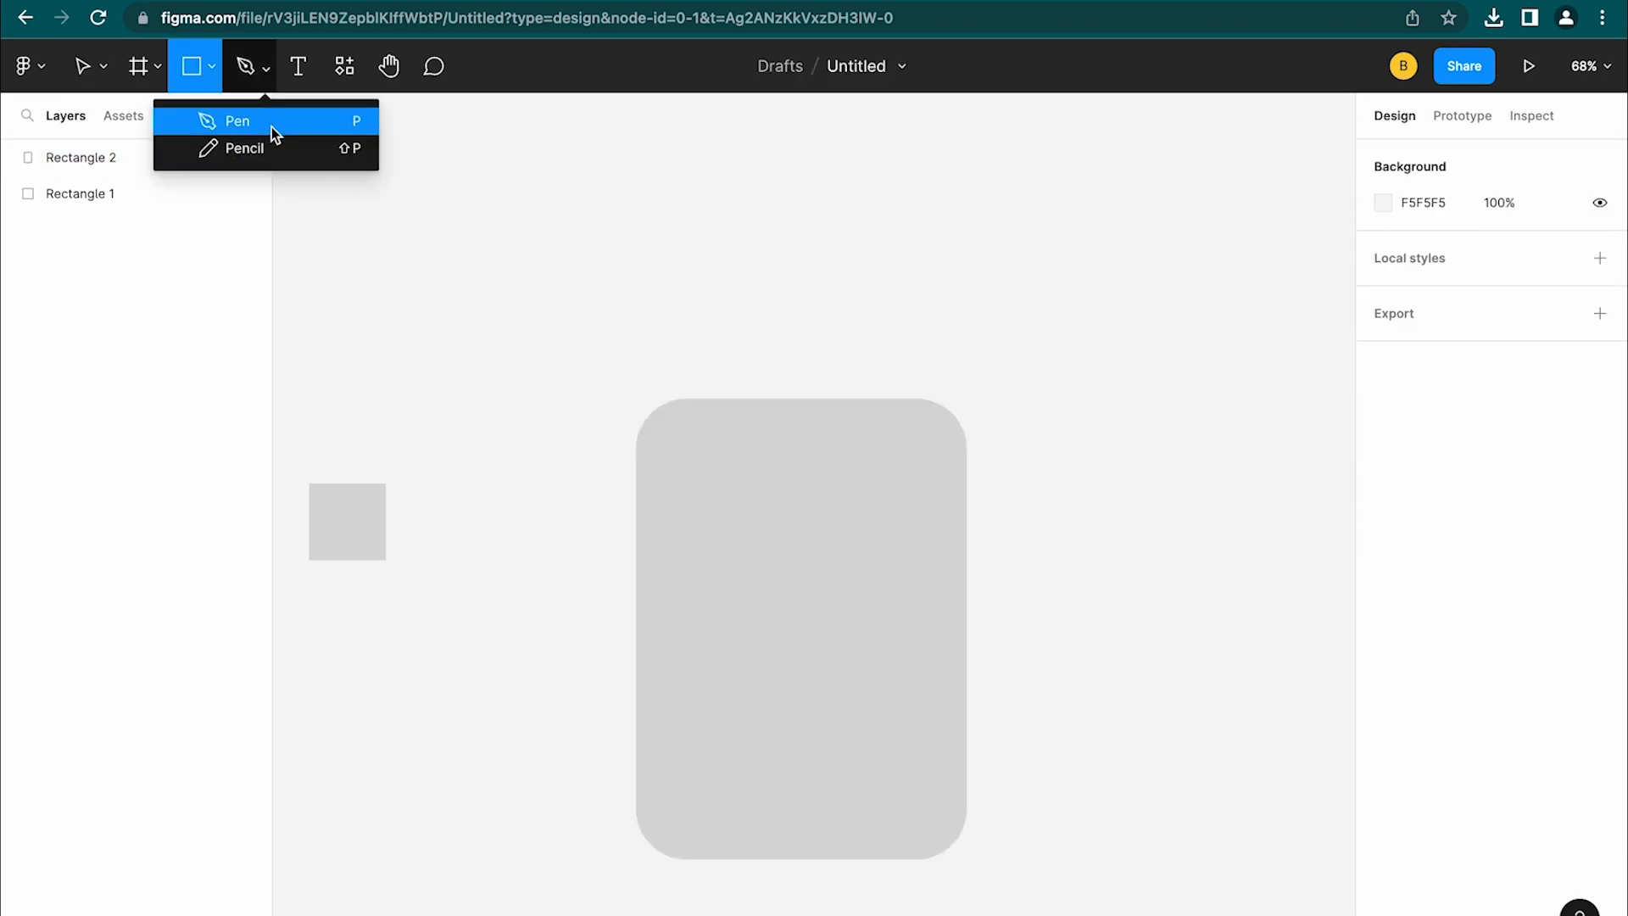
Look over the Pen and Pencil tool choices, then switch to the Text tool
key(p)
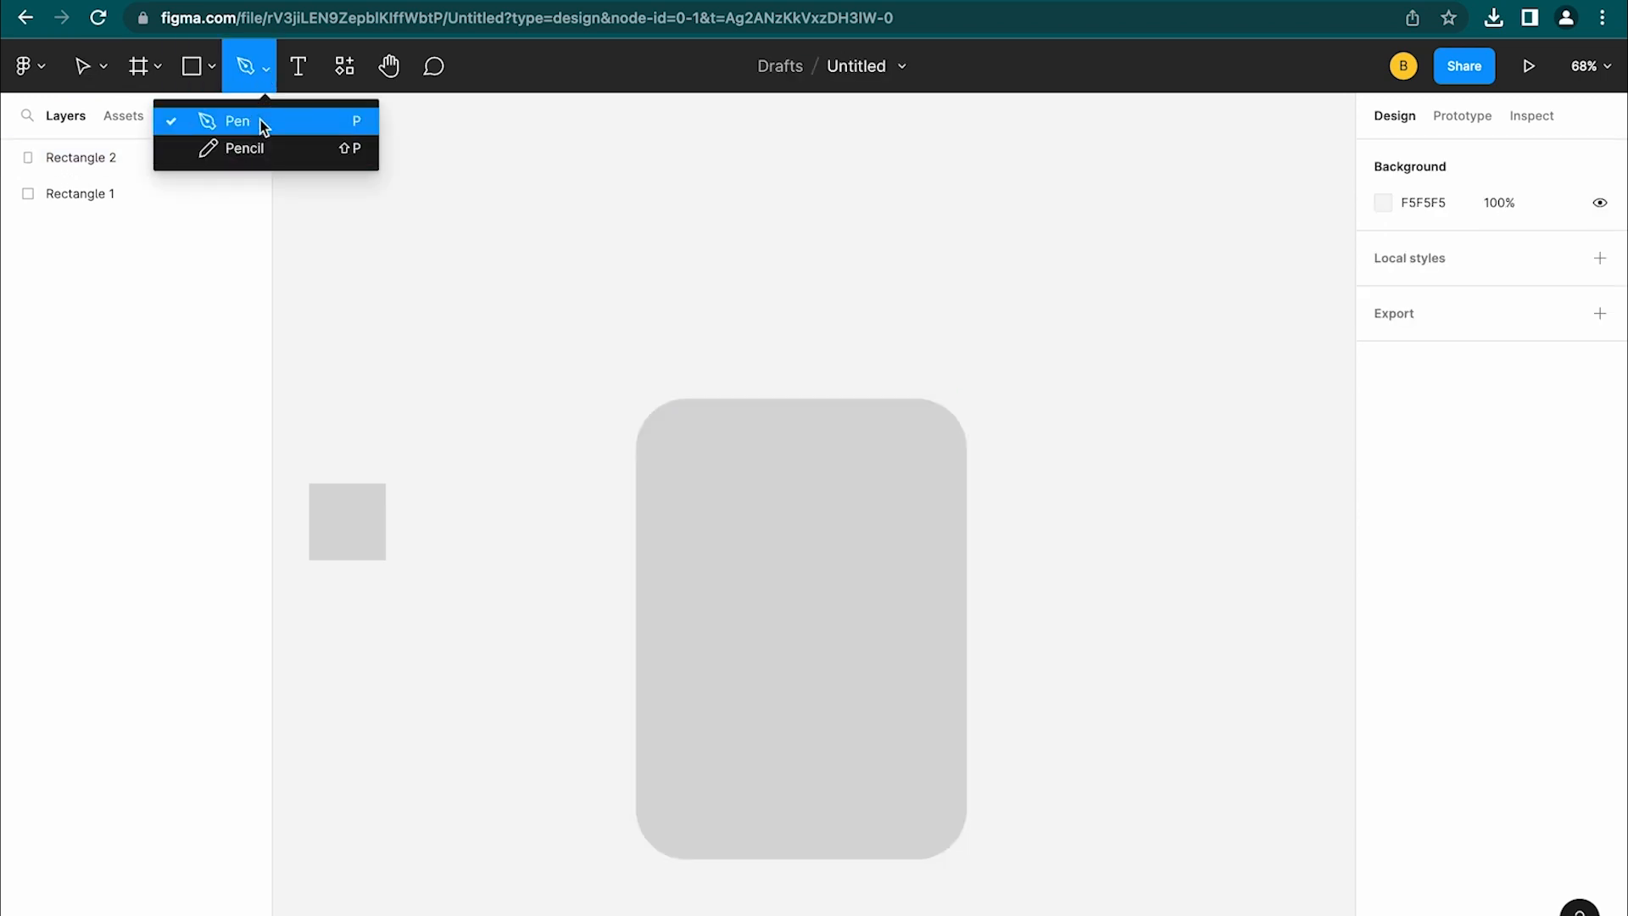
click(268, 79)
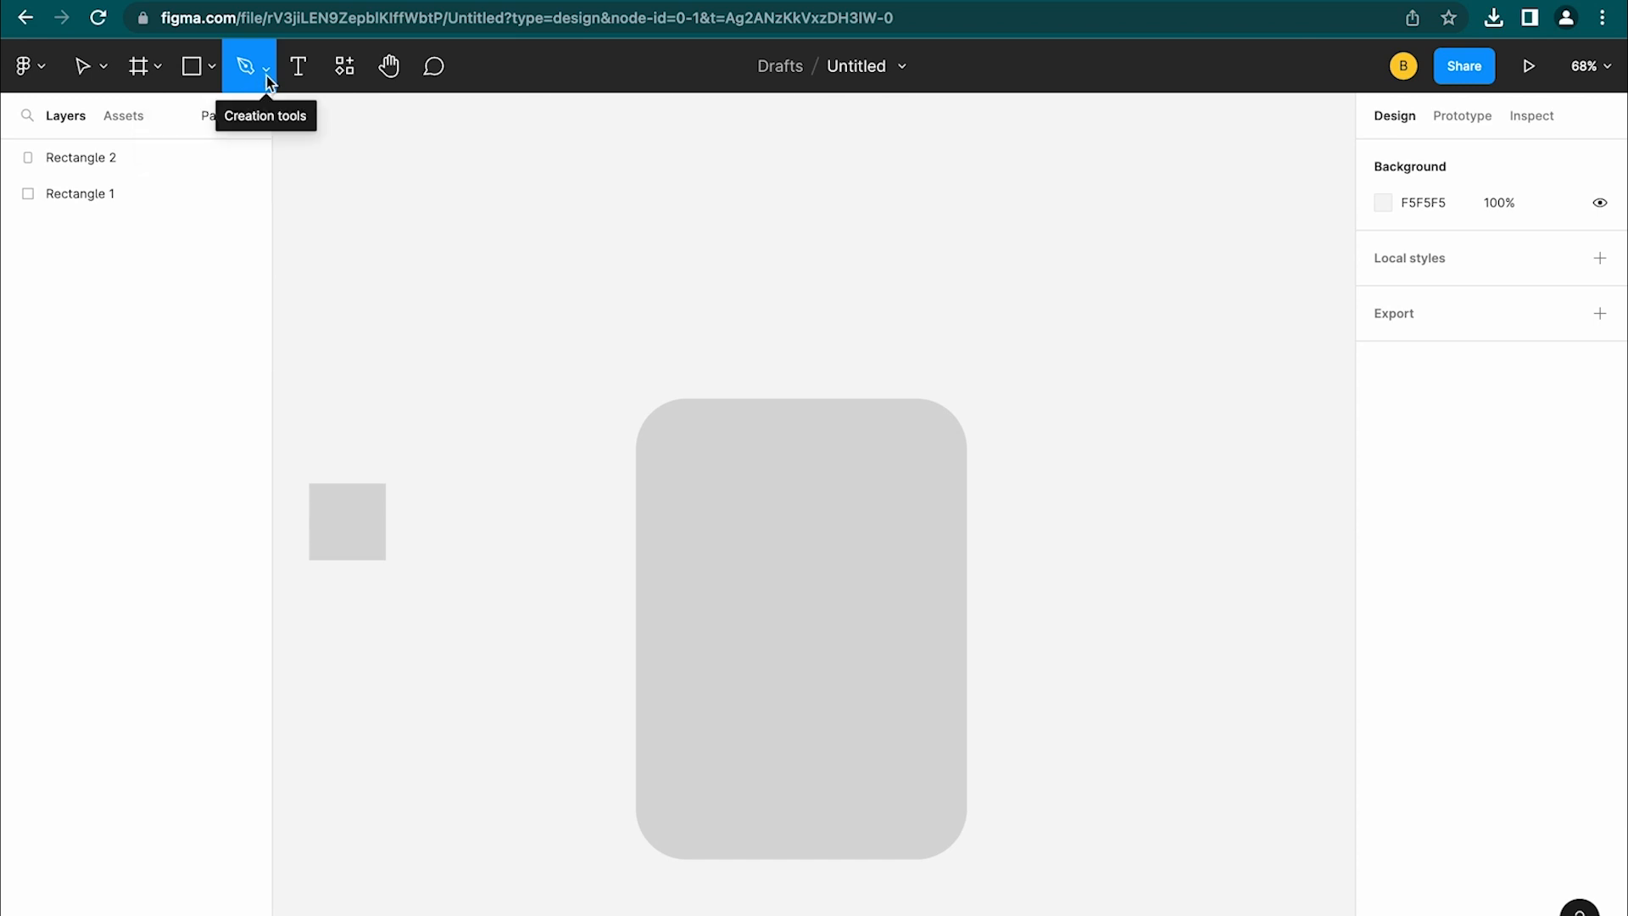
click(266, 75)
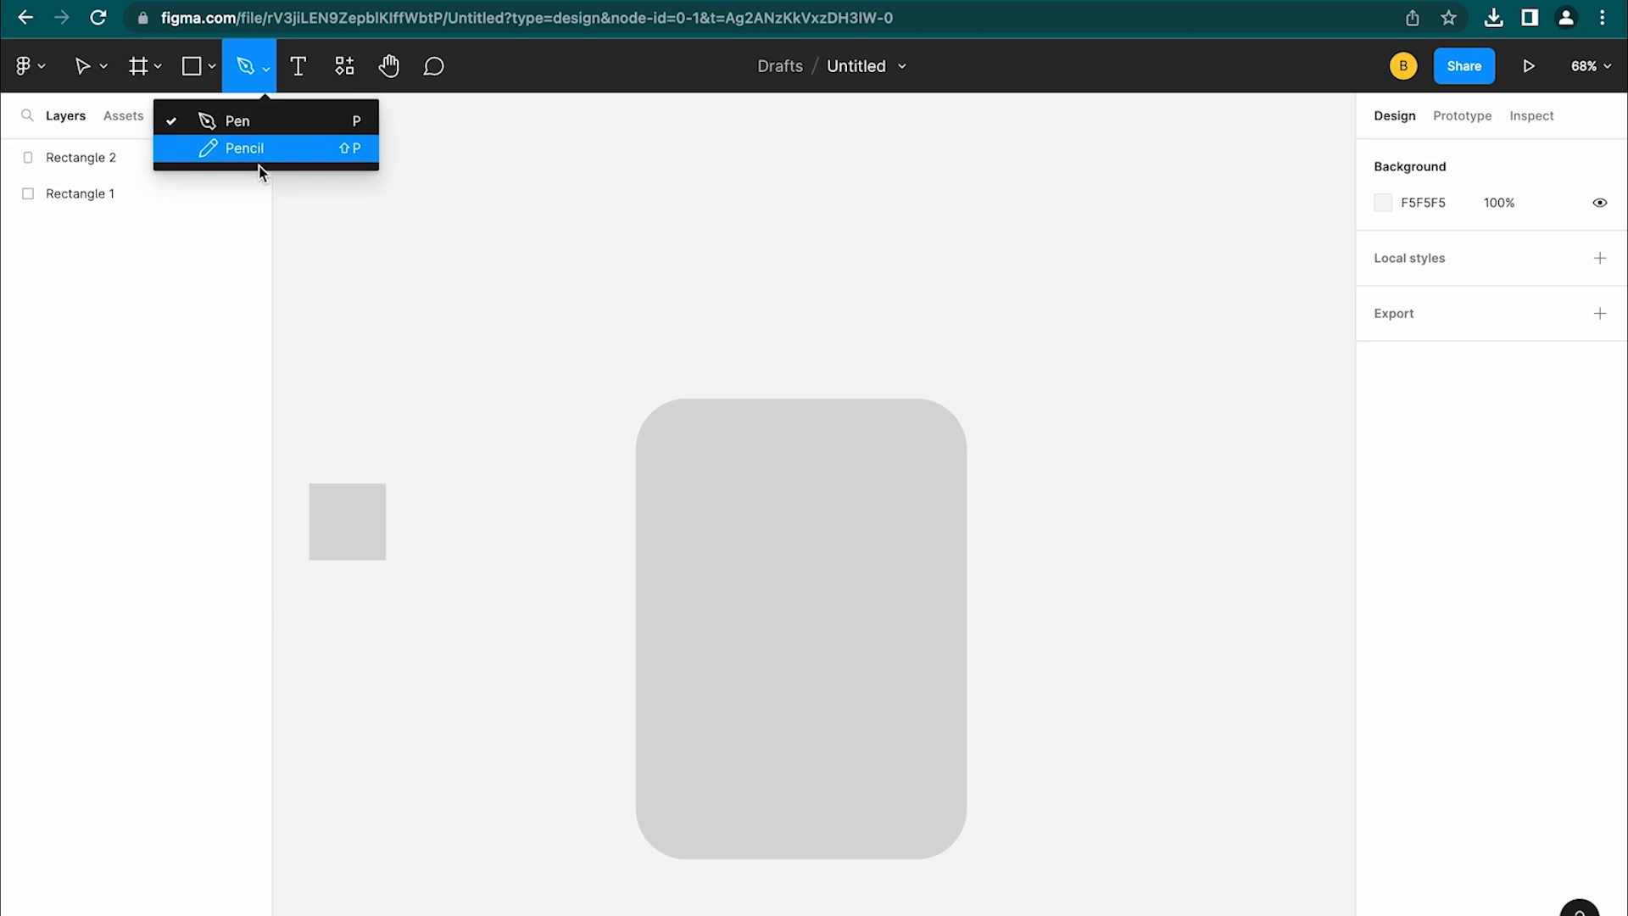
click(267, 65)
click(302, 66)
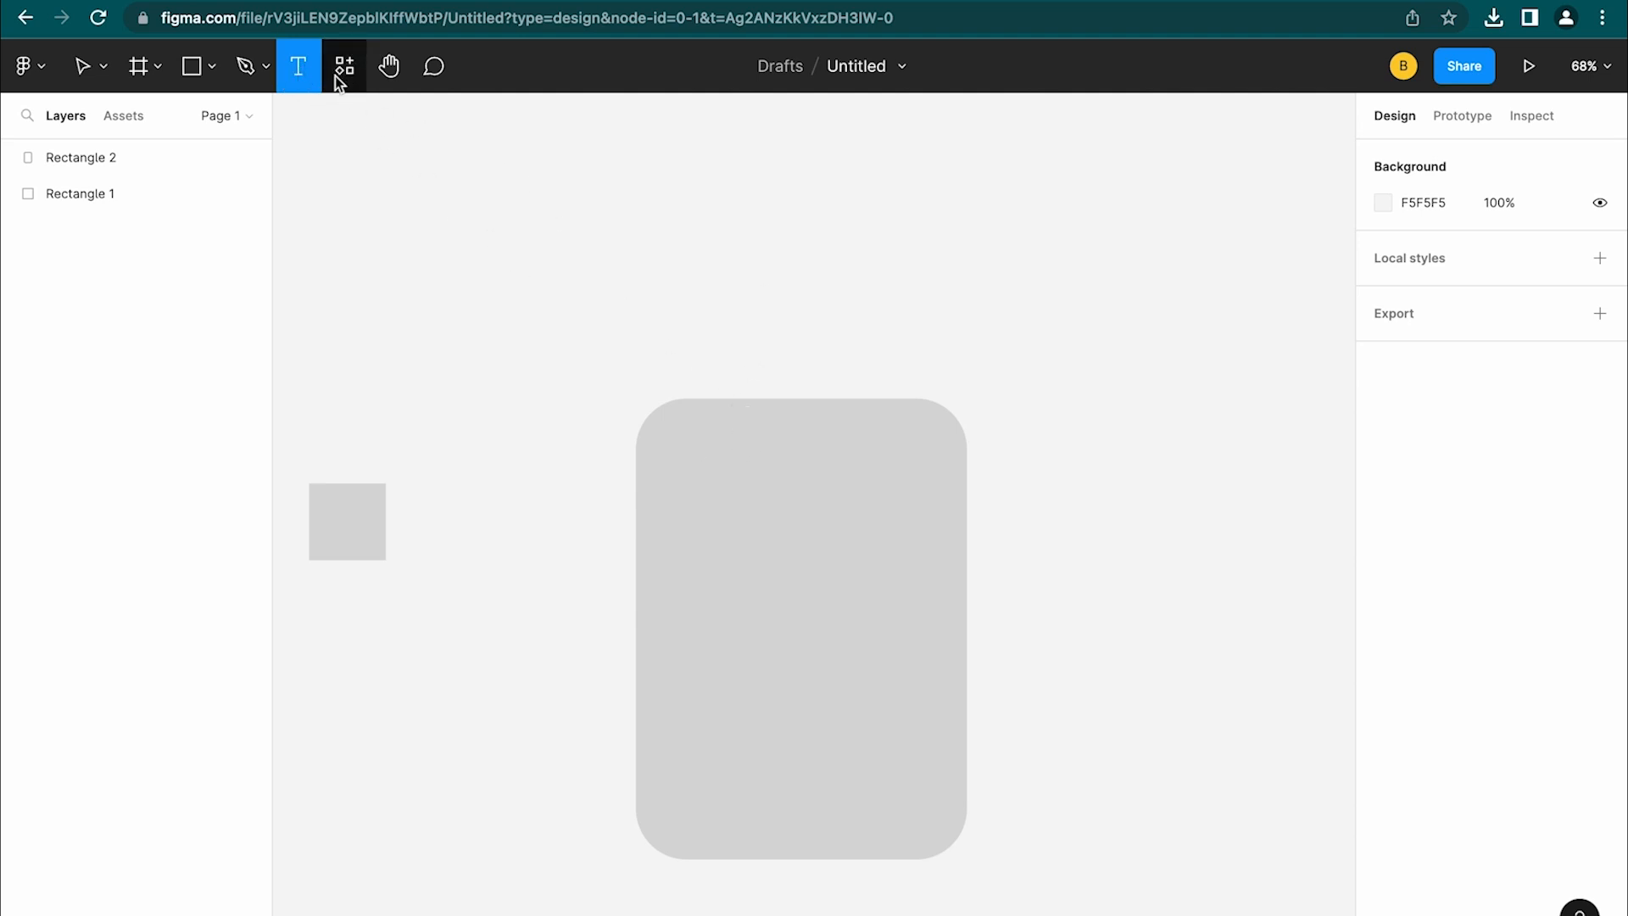
Add an 'Add Text' text layer inside Rectangle 2, then open the Resources panel
click(729, 460)
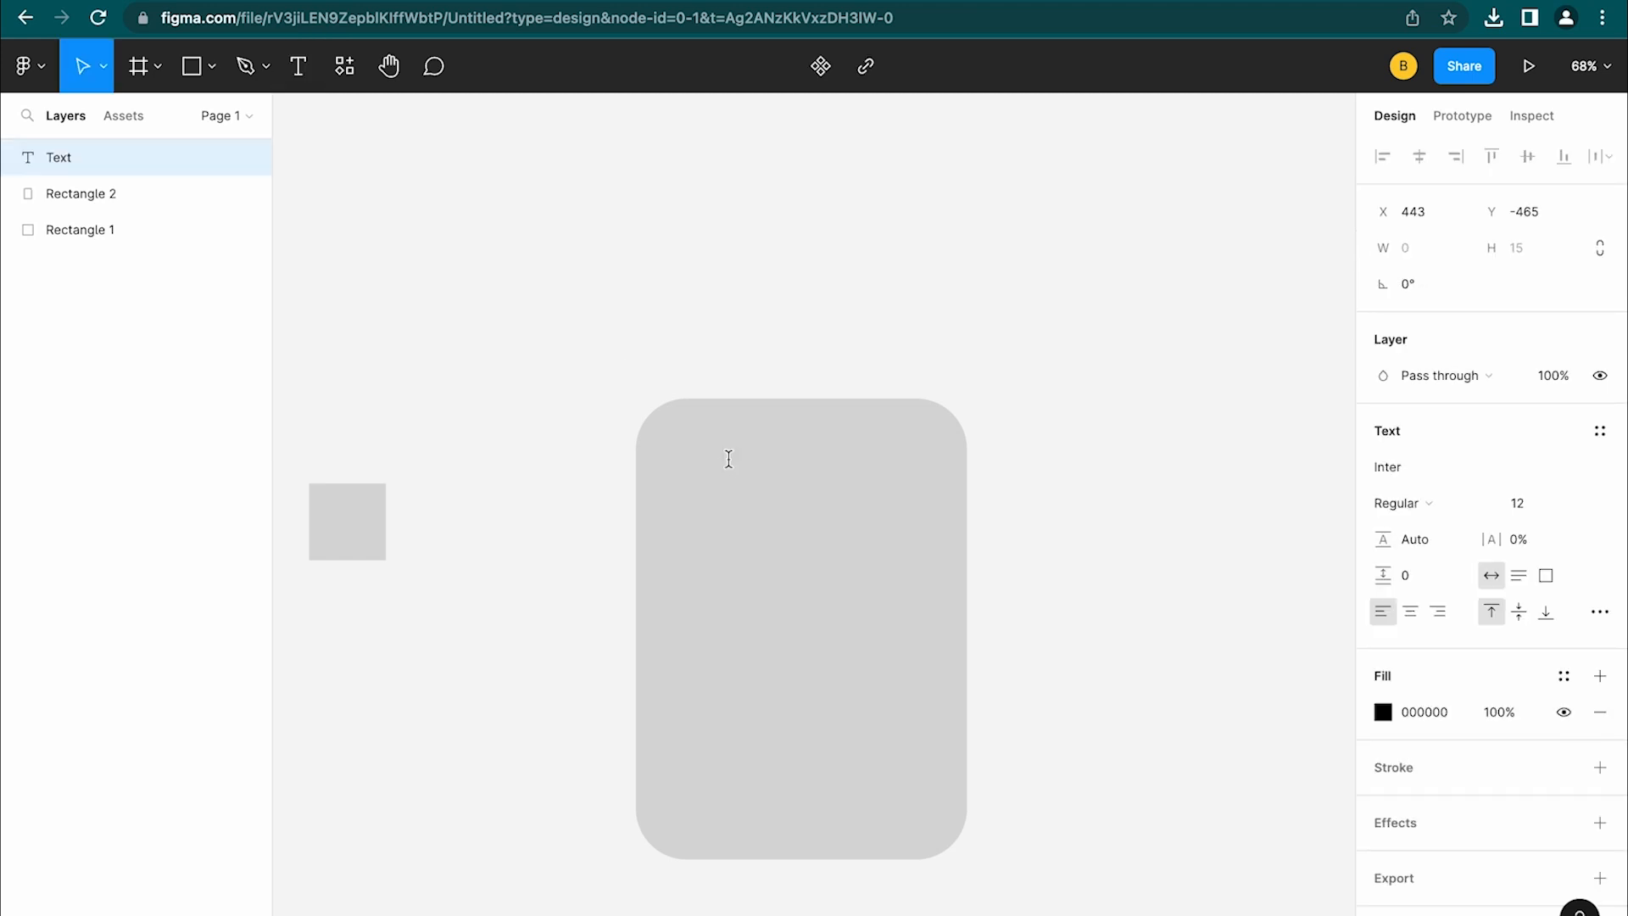
text(Add Text)
scroll(676, 512, up, 5)
scroll(676, 513, up, 3)
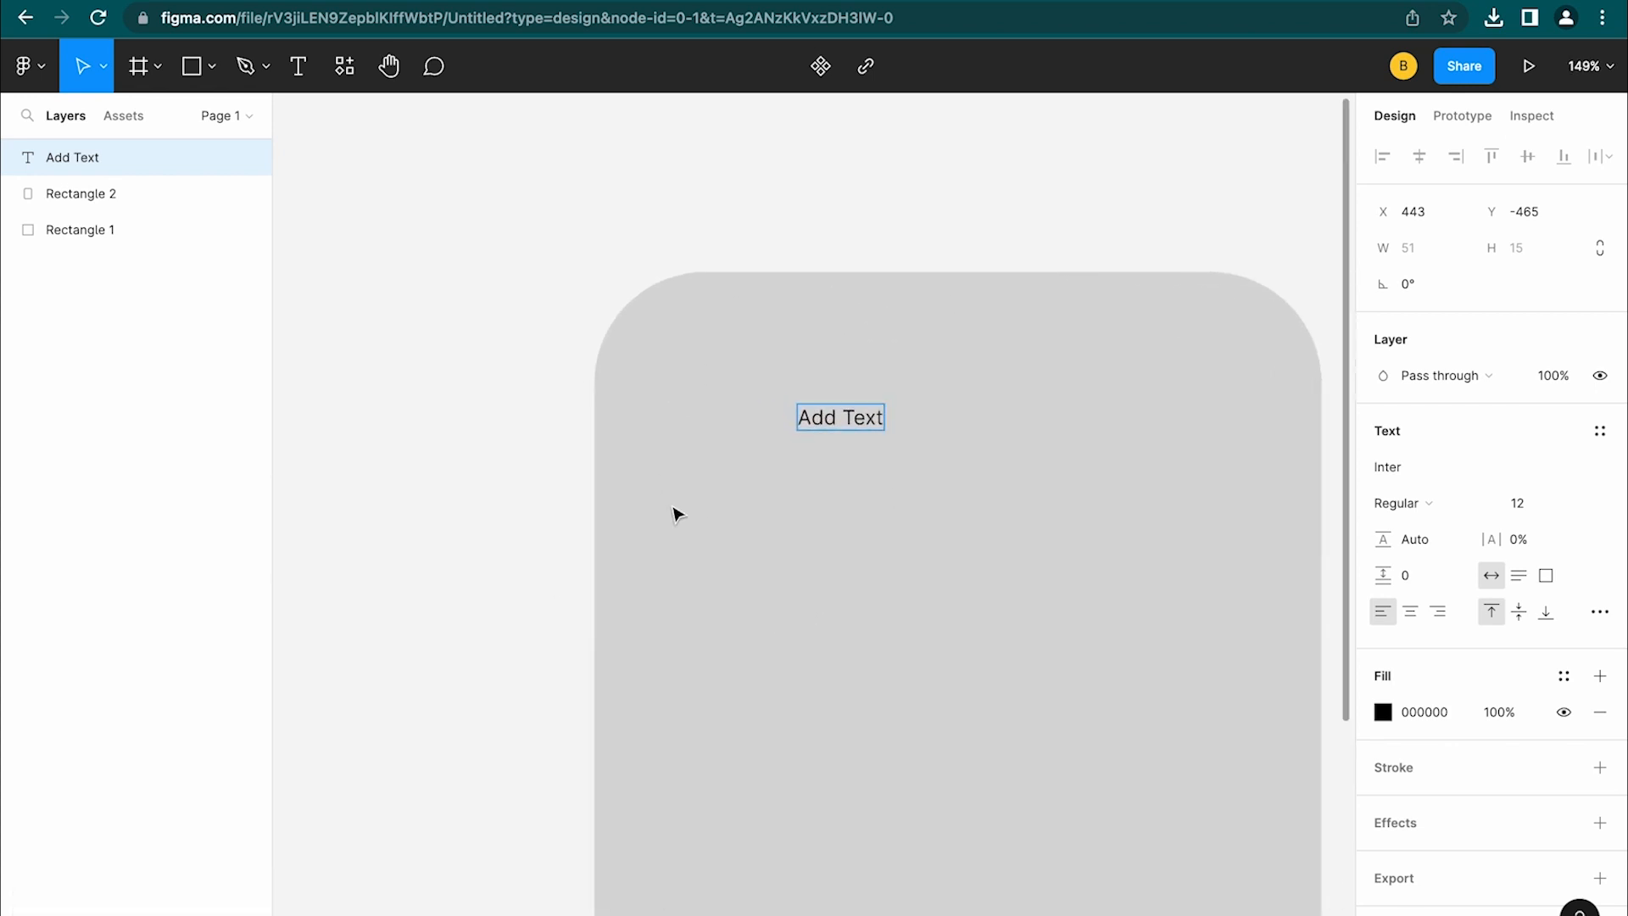
click(346, 68)
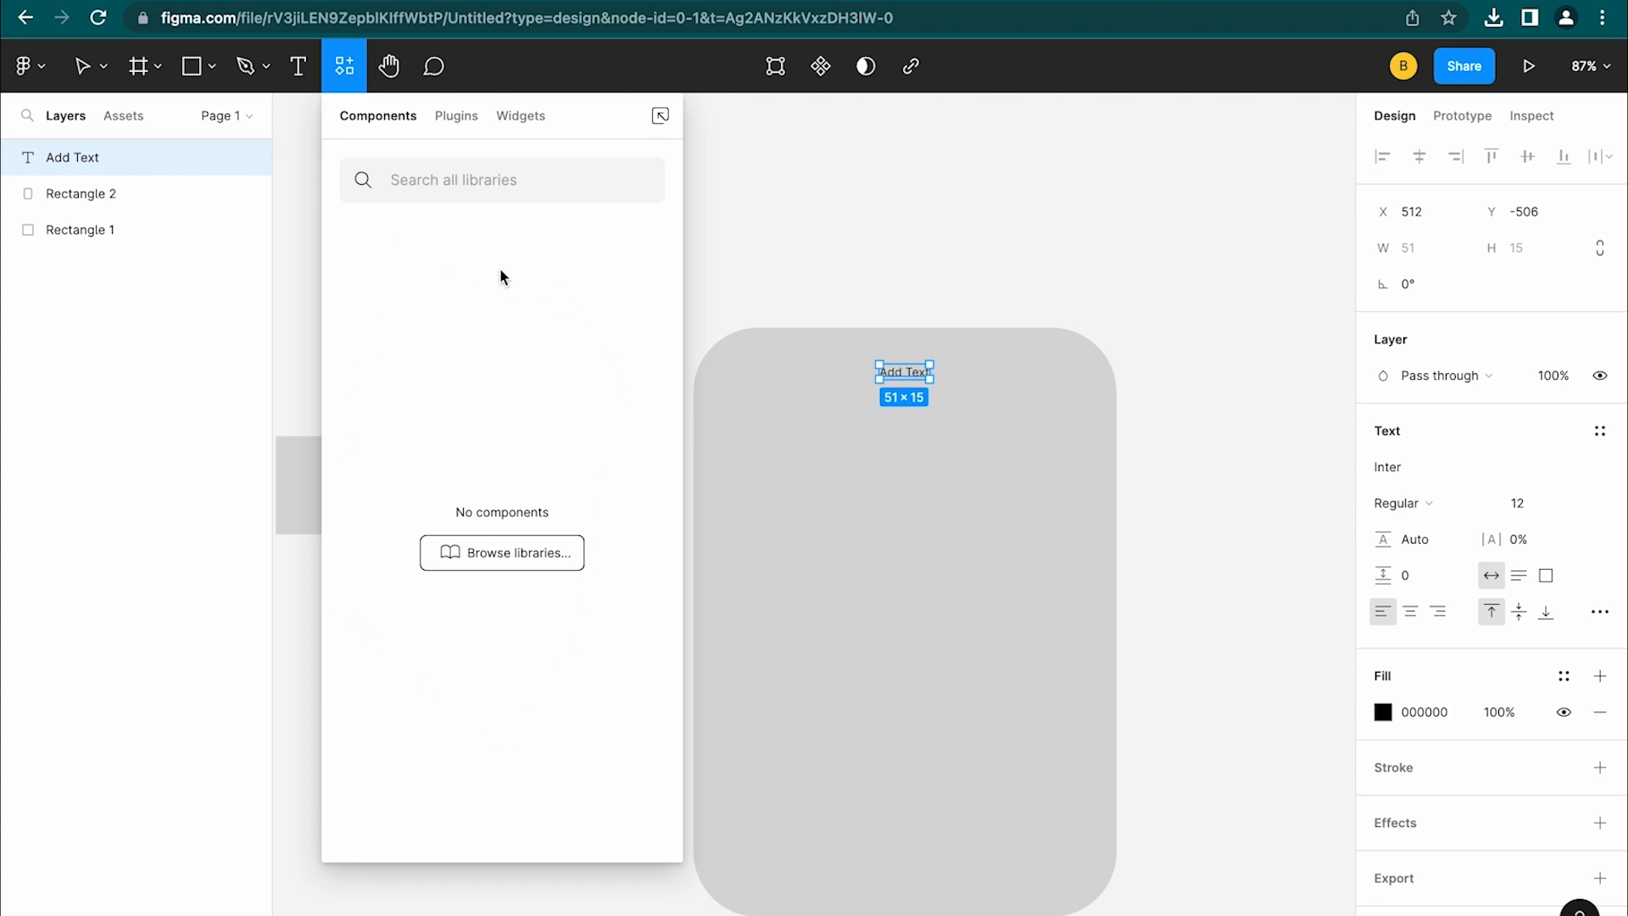
Search the plugins for 'unspl' and run the Unsplash plugin
click(462, 126)
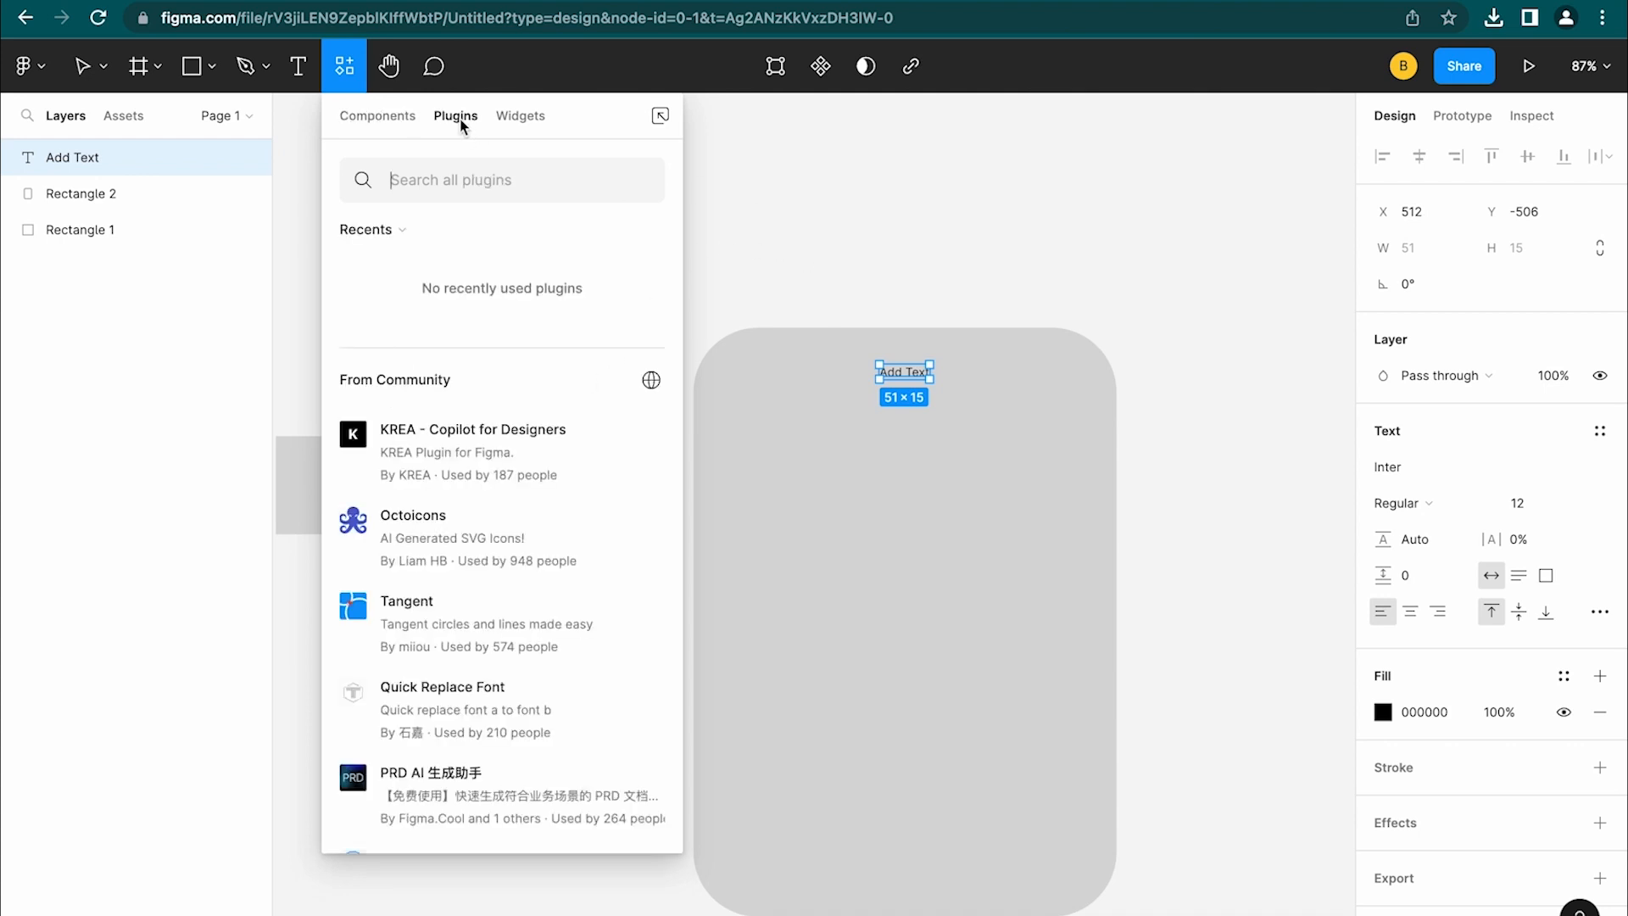
scroll(508, 627, down, 5)
scroll(392, 674, up, 5)
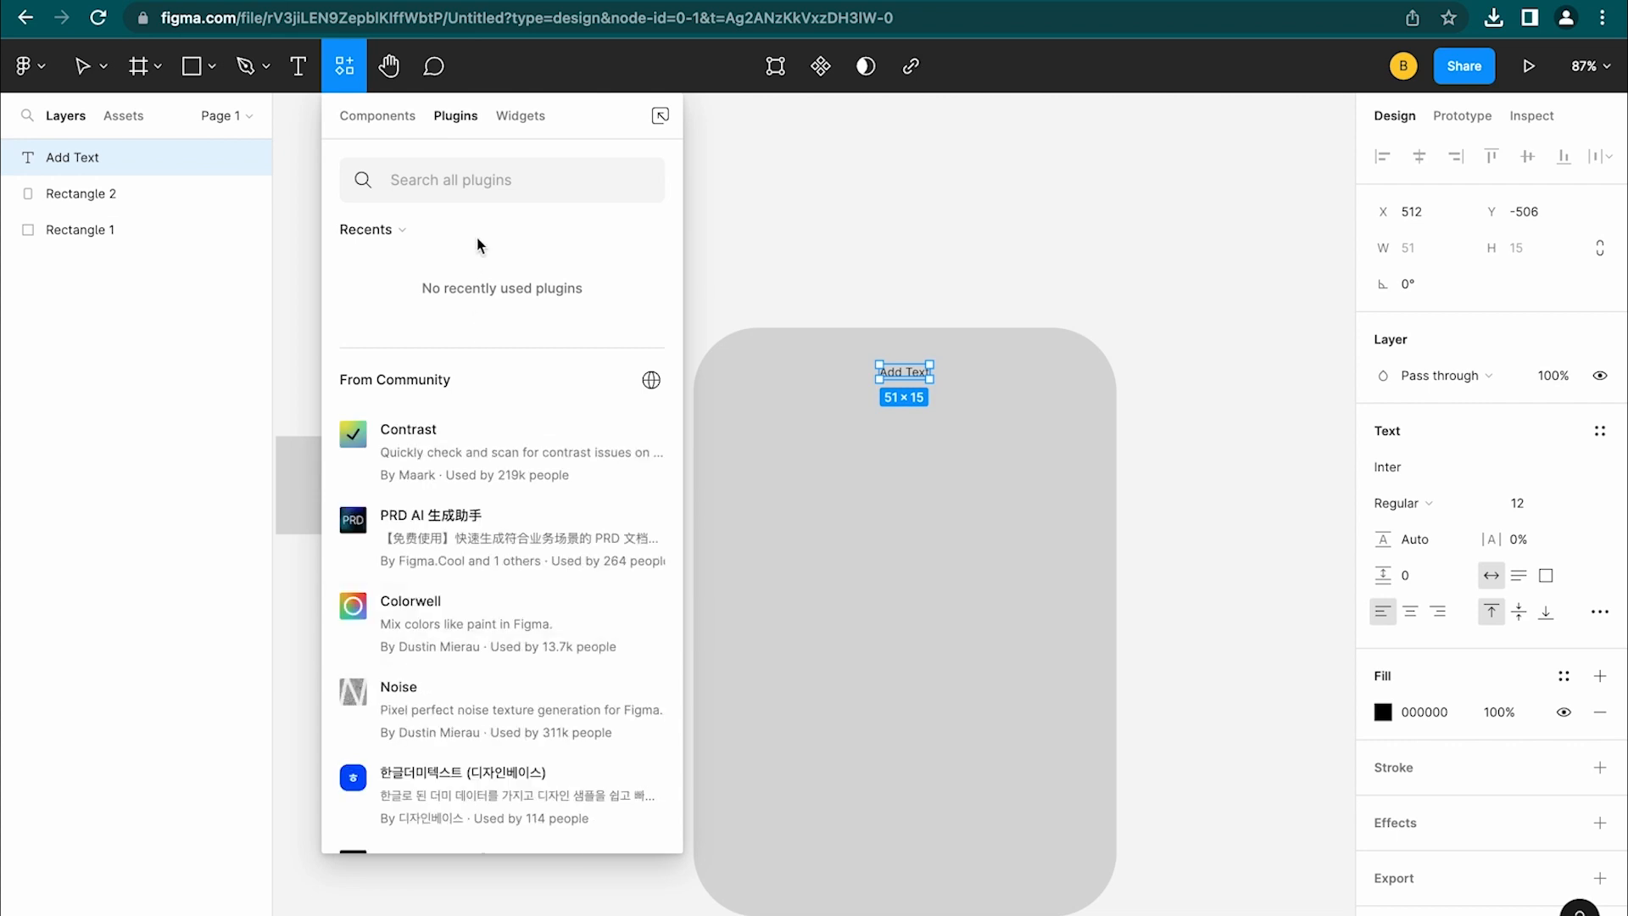
text(unspl)
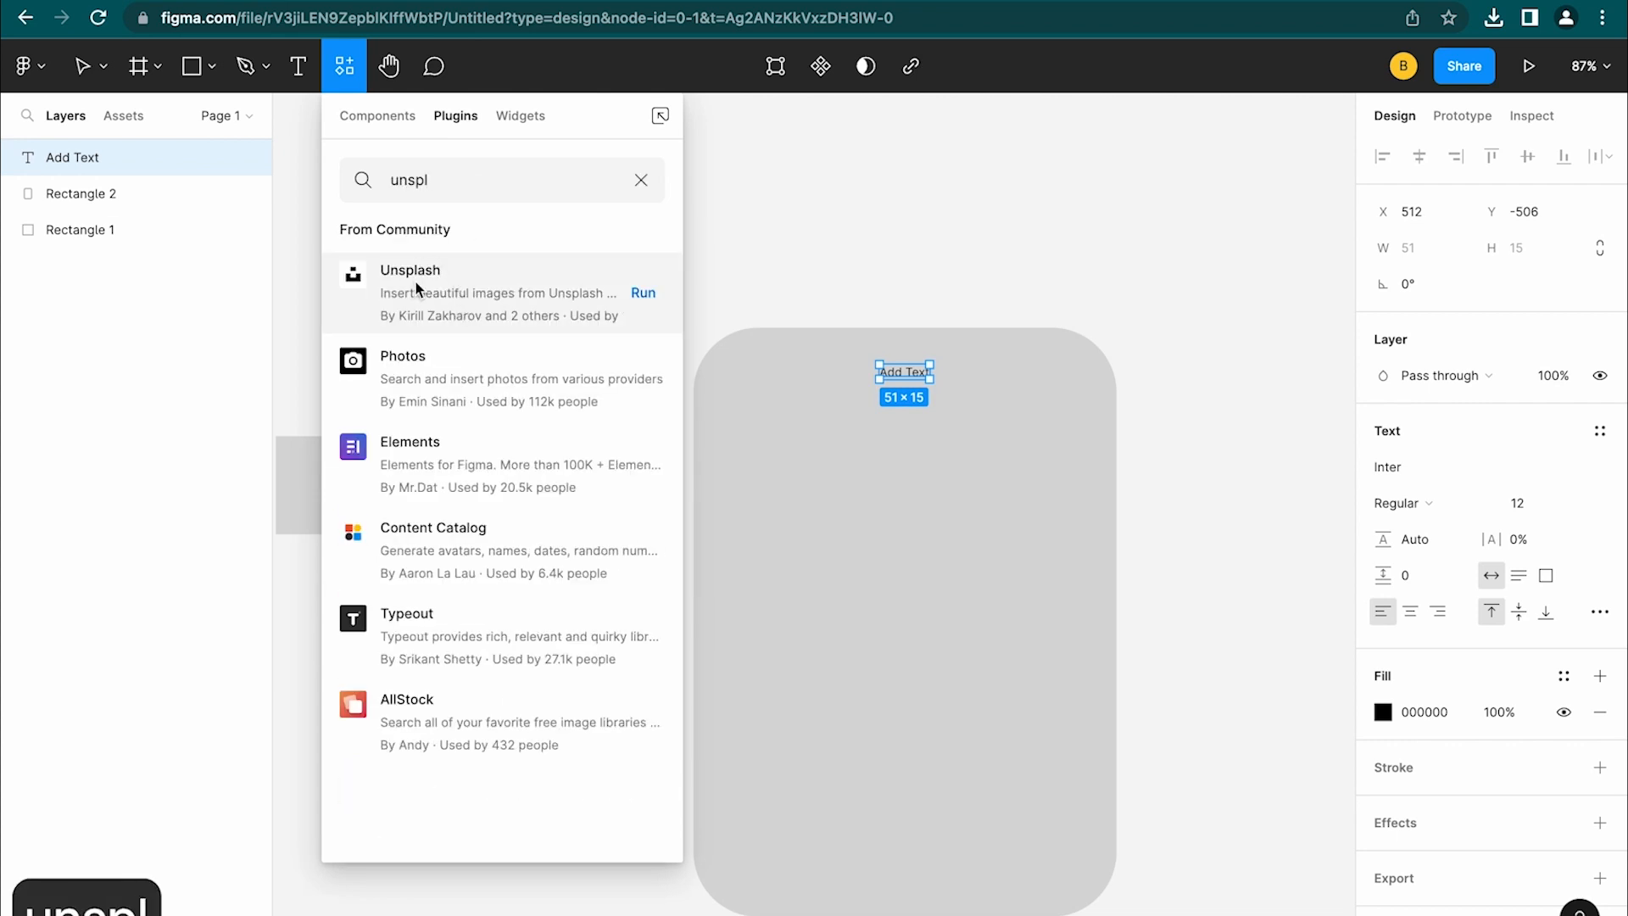
click(436, 291)
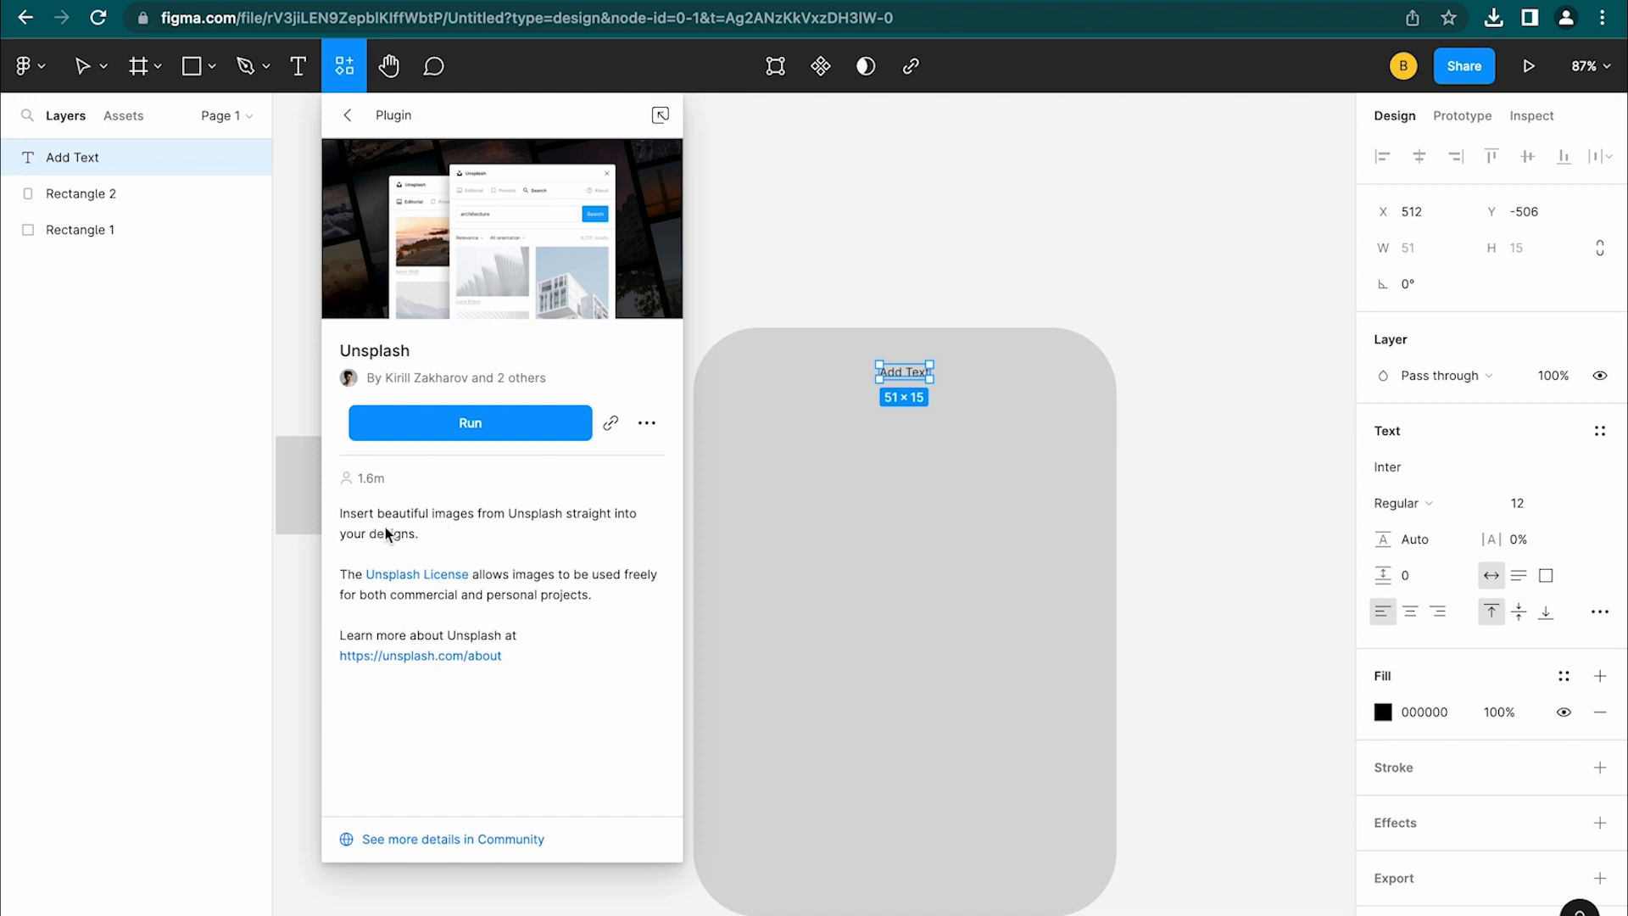
click(441, 432)
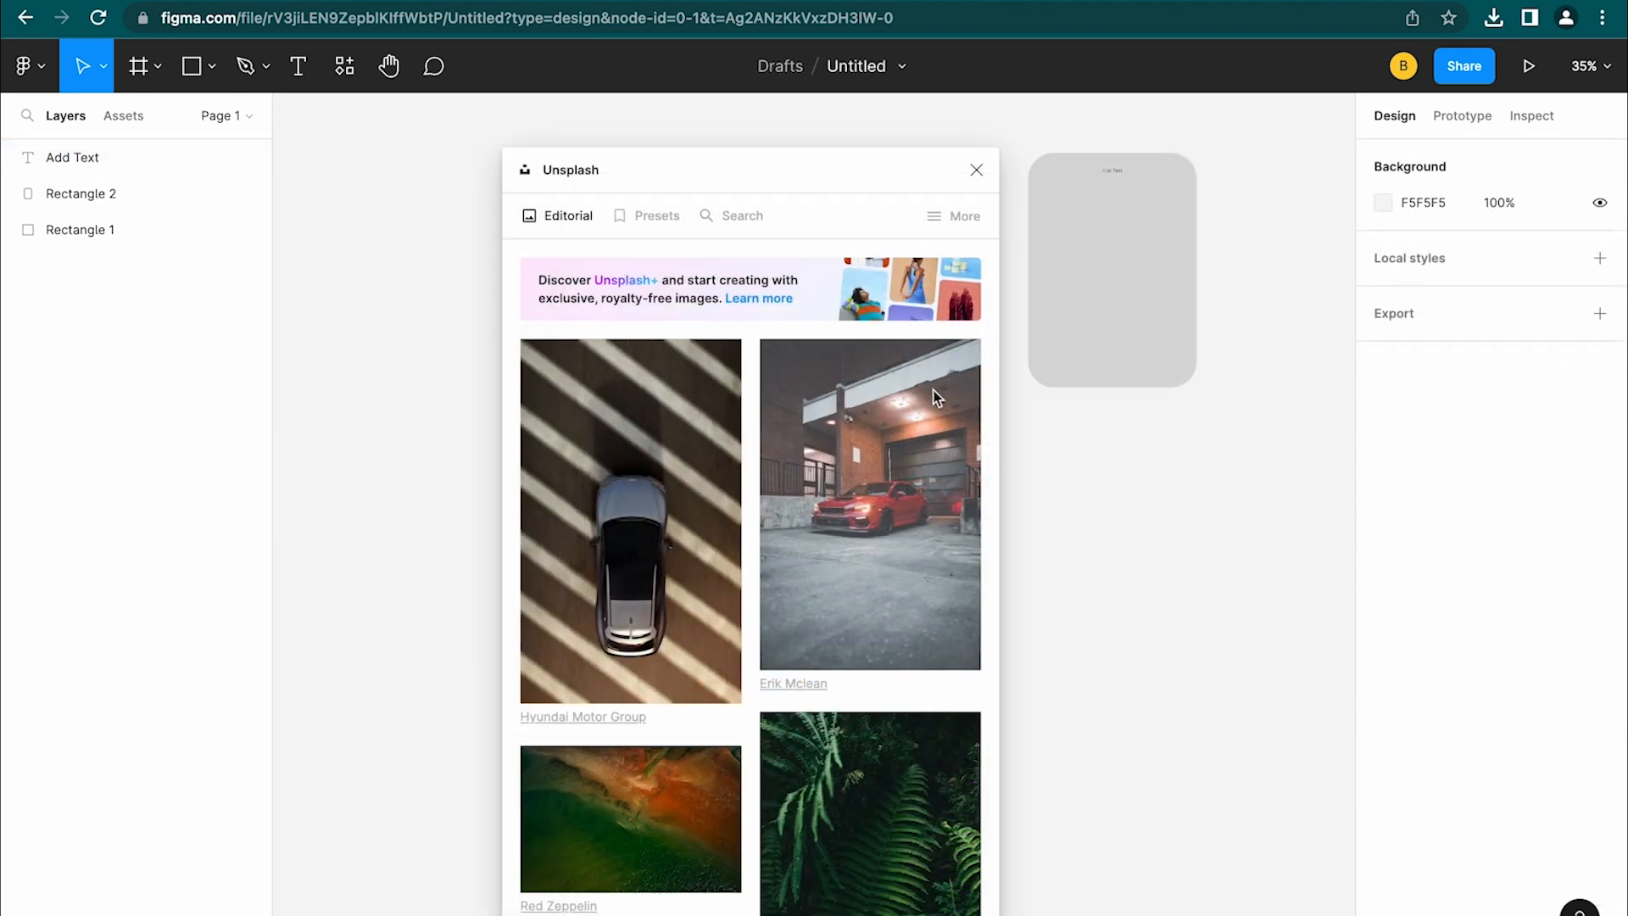
Fill Rectangle 1 with the red car photo from Unsplash, then bring up the widgets list
scroll(1035, 422, left, 5)
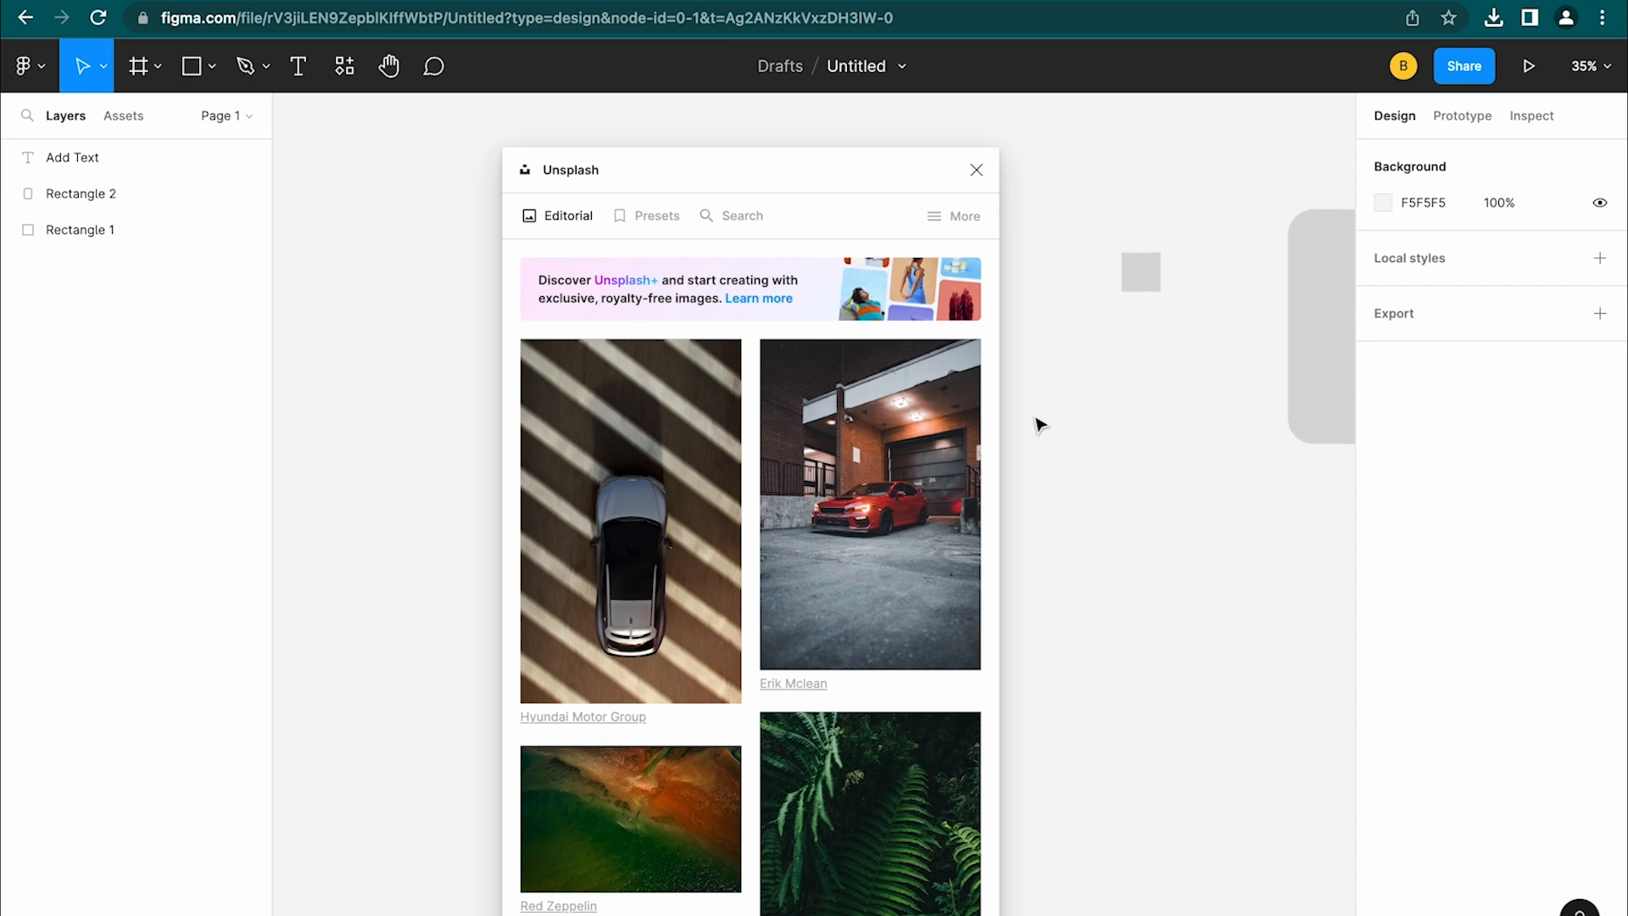
click(1130, 289)
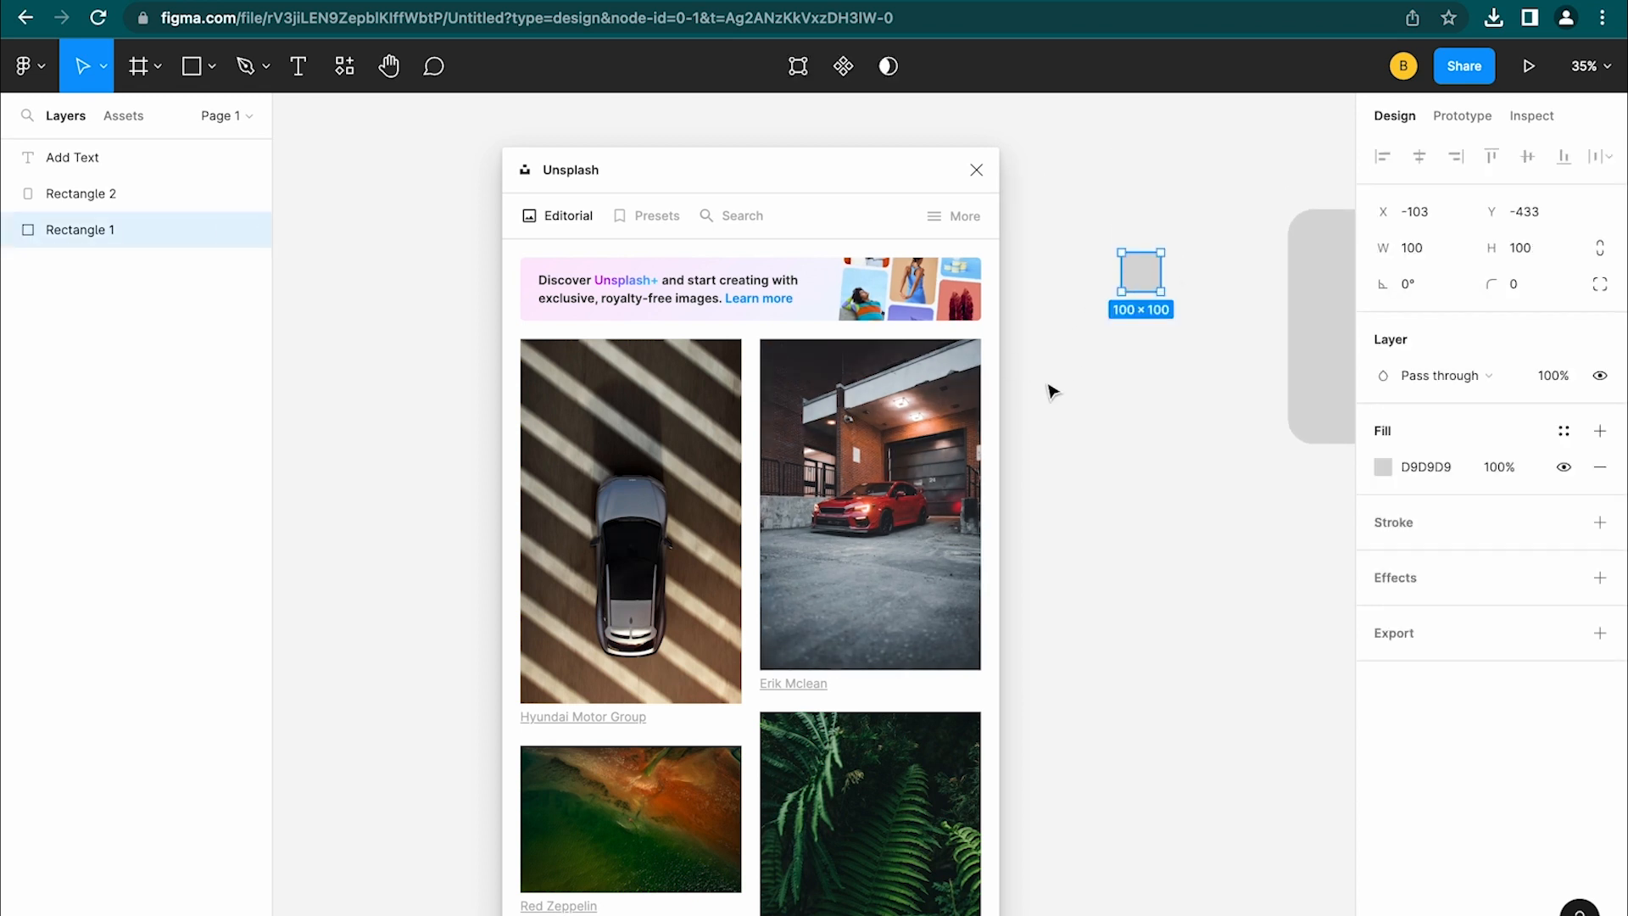
click(908, 489)
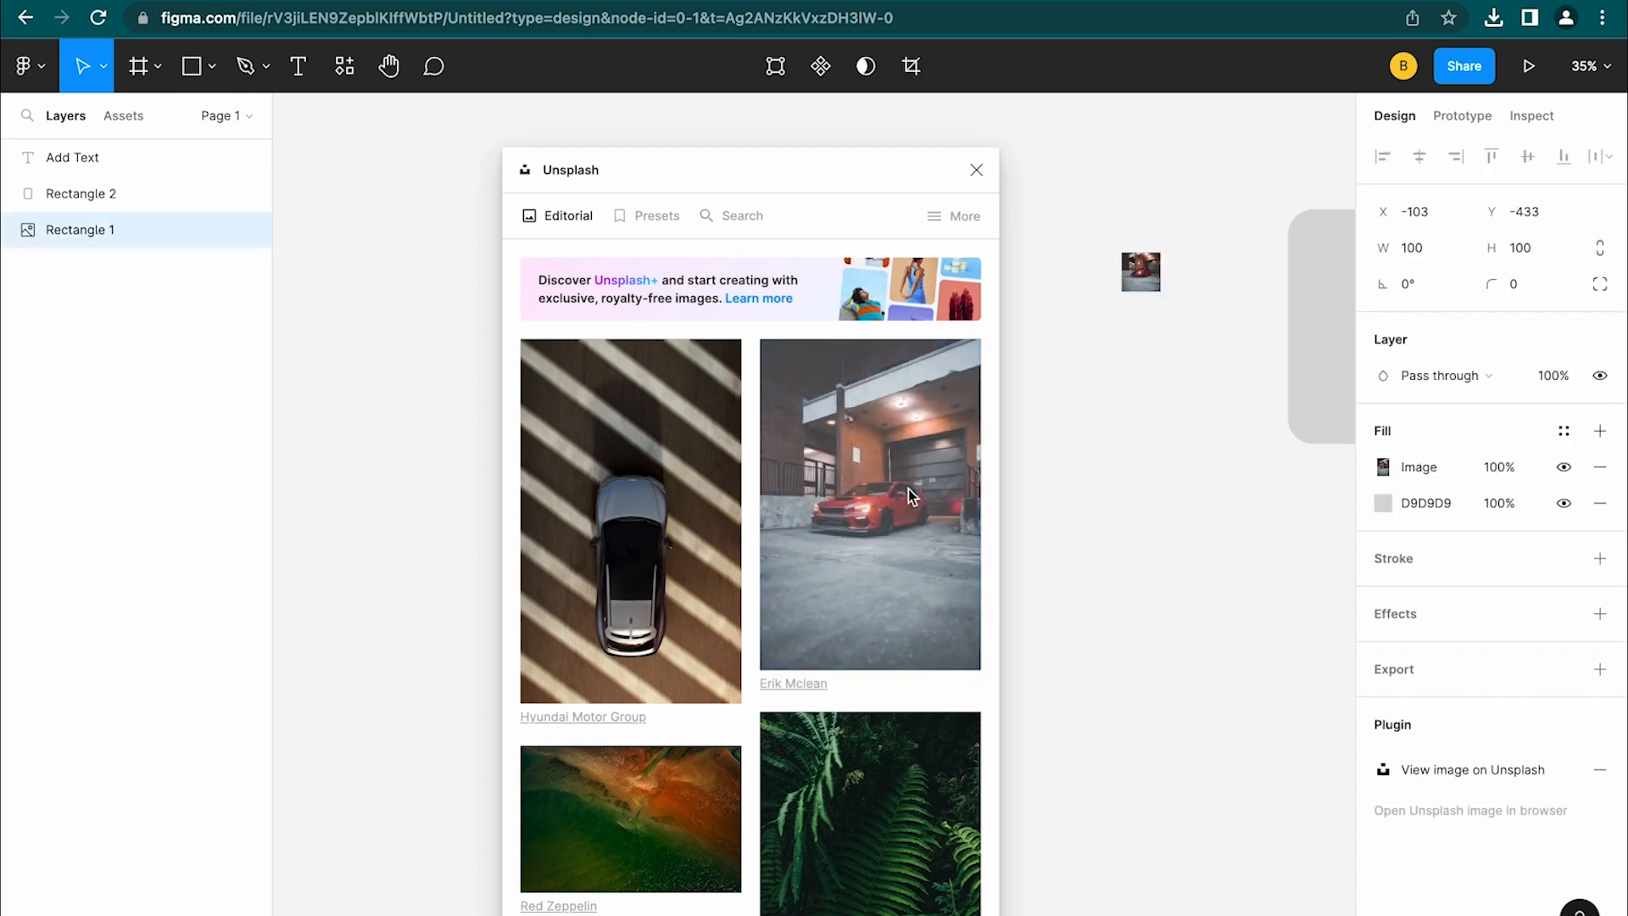
key(shift+i)
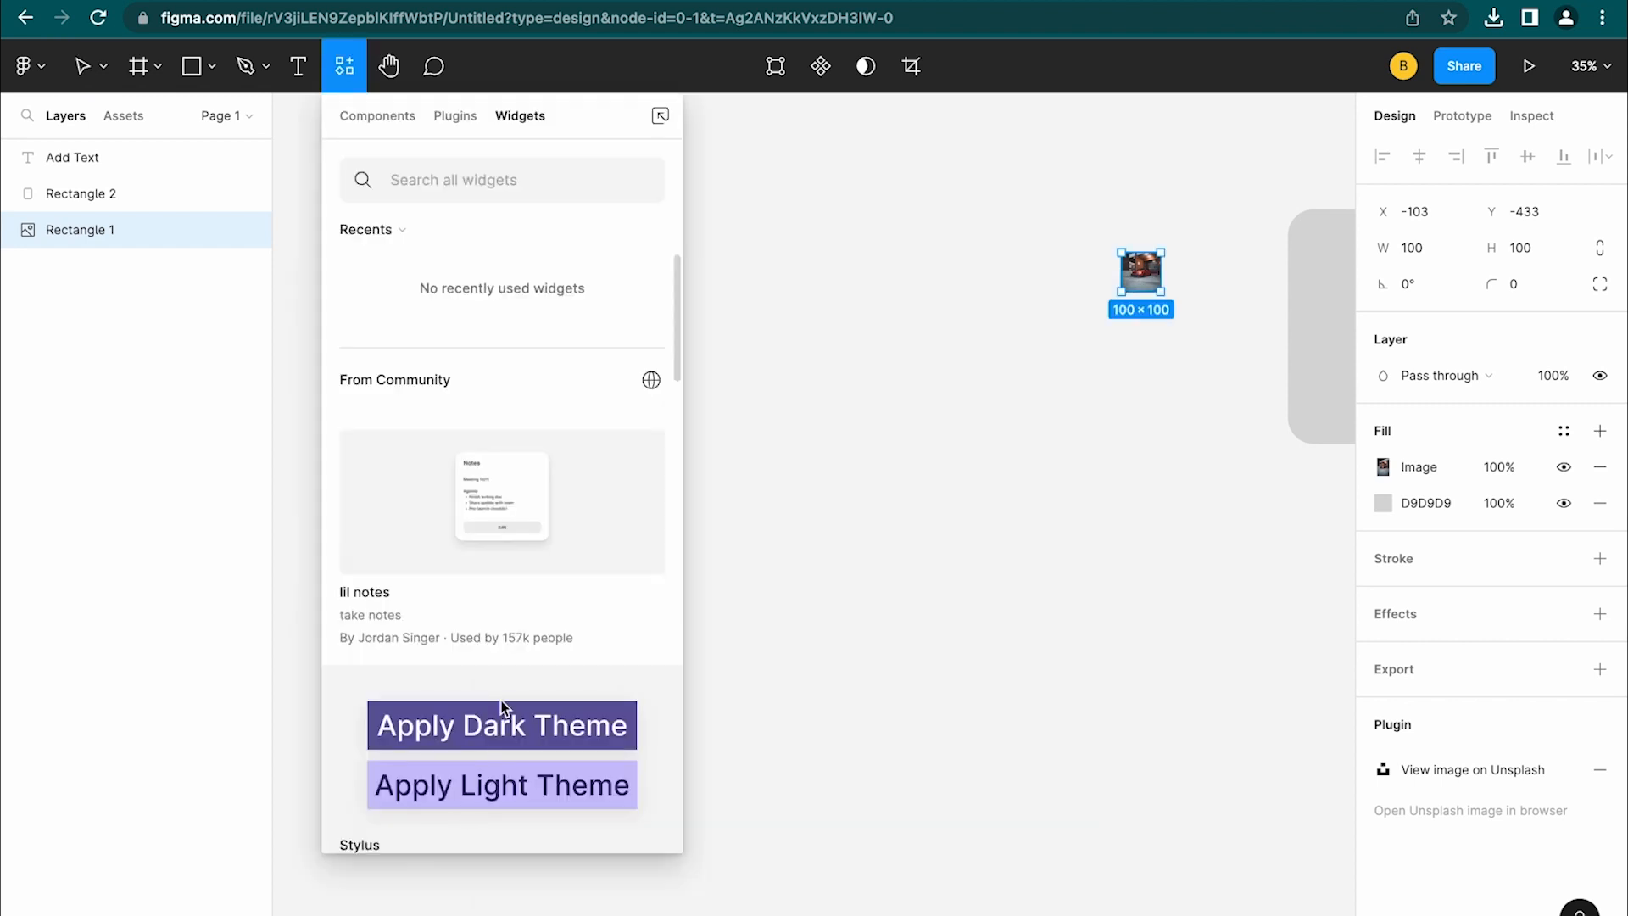
Search widgets for 'note' and insert the Annotation Sticky Notes widget onto the canvas
scroll(502, 706, down, 2)
scroll(502, 706, down, 4)
scroll(502, 708, up, 4)
scroll(502, 708, down, 4)
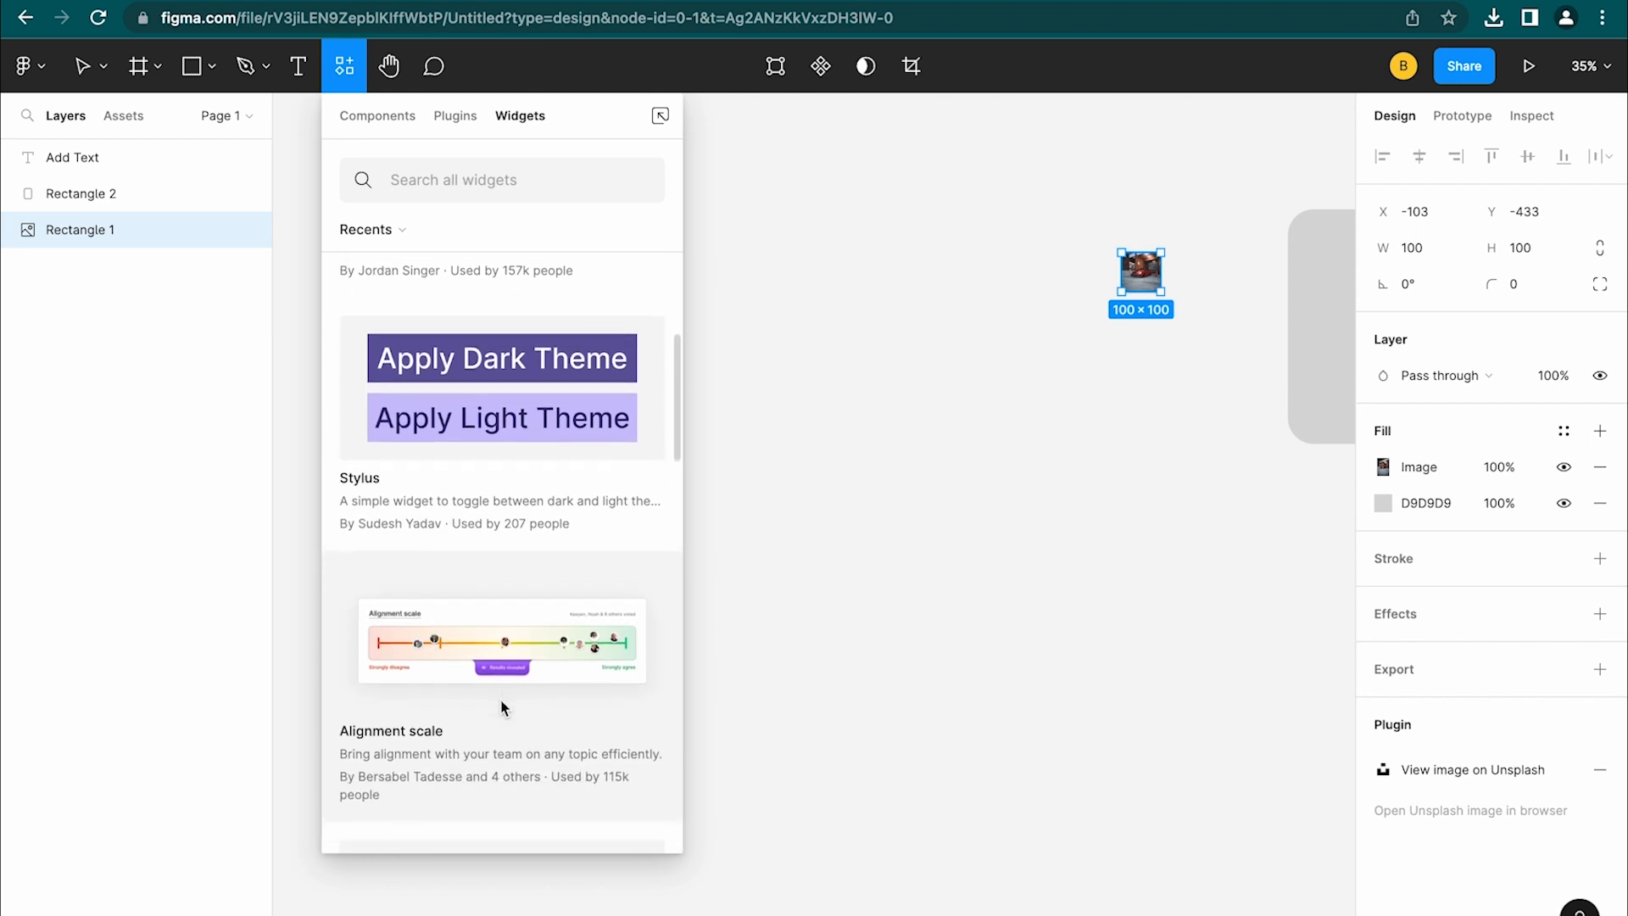
scroll(502, 708, down, 5)
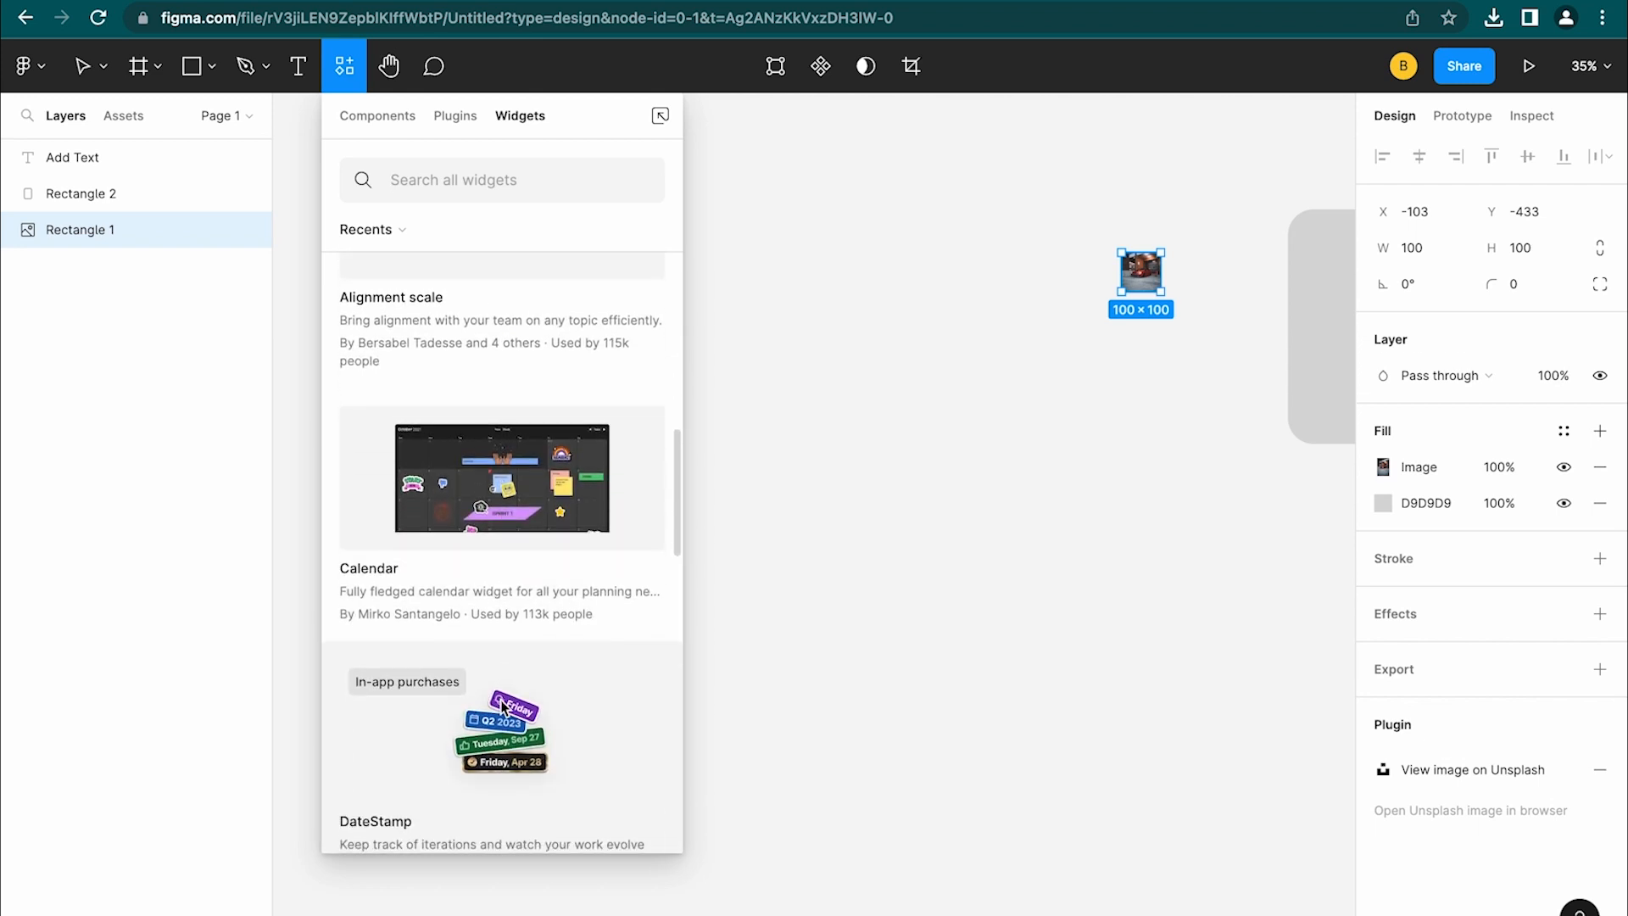
scroll(502, 707, down, 10)
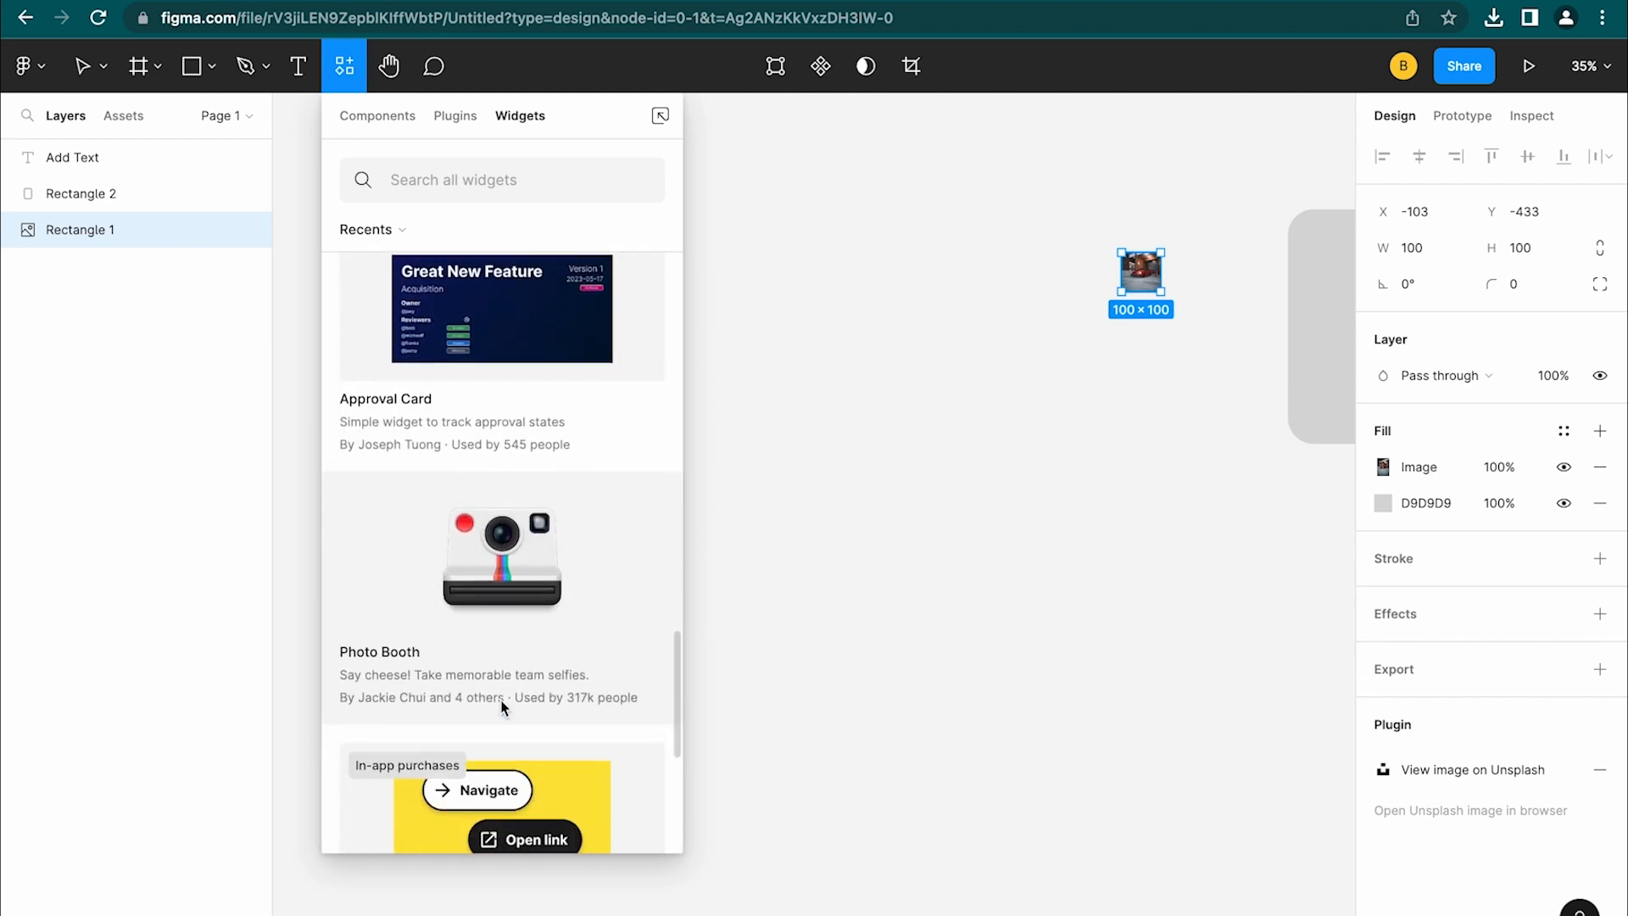
scroll(502, 708, down, 5)
scroll(502, 708, up, 3)
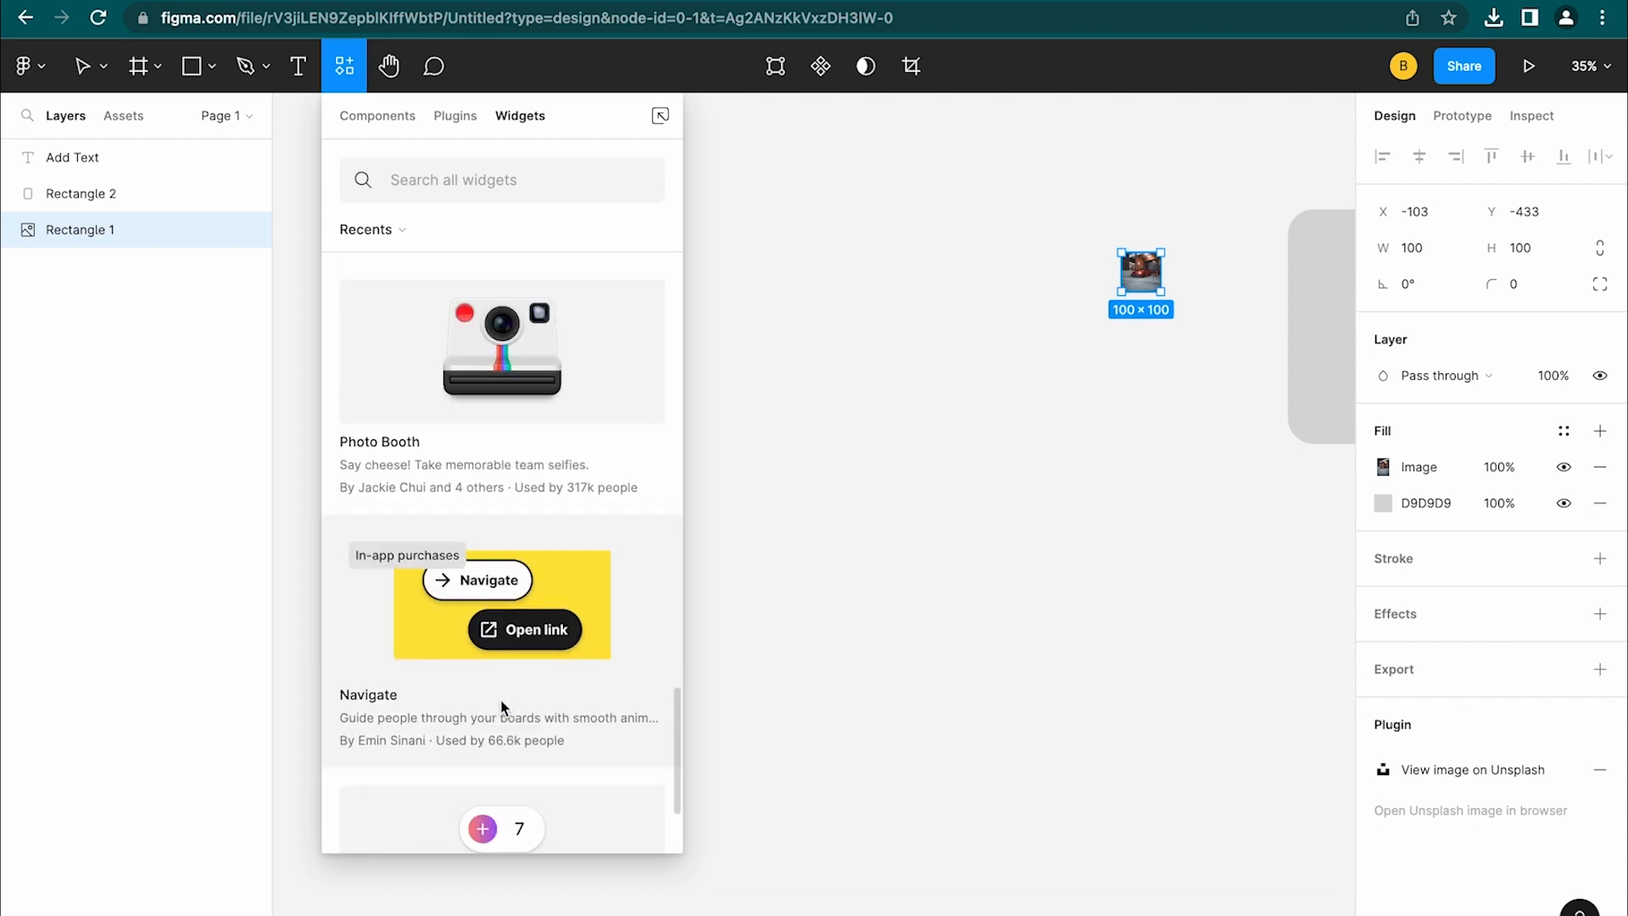
scroll(502, 708, up, 15)
text(note)
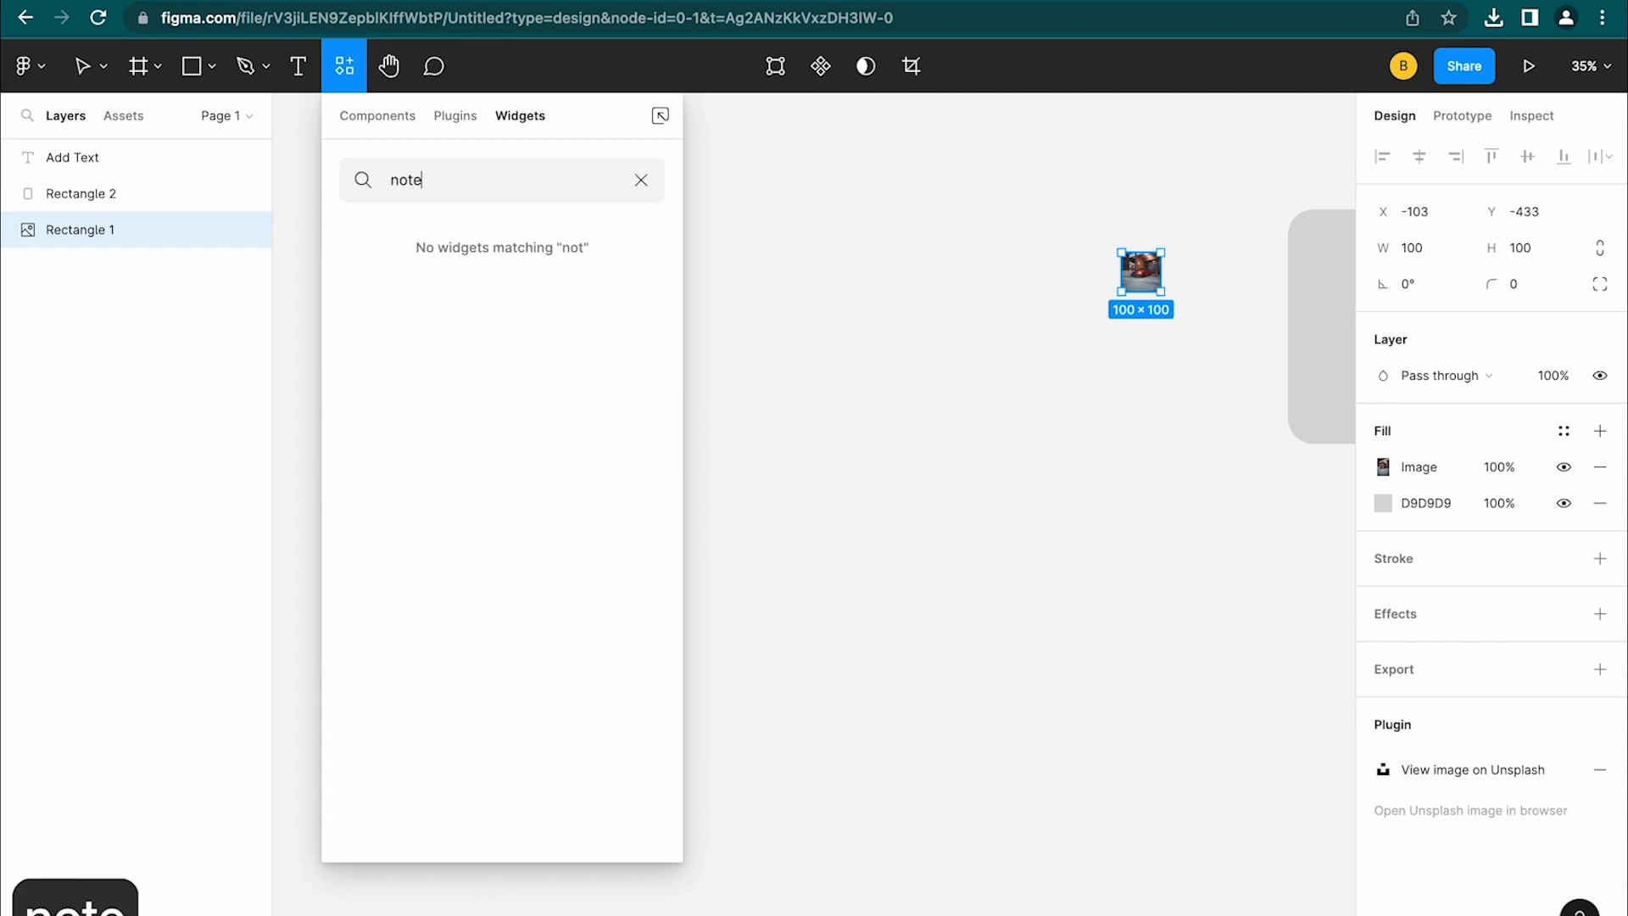
scroll(580, 552, down, 1)
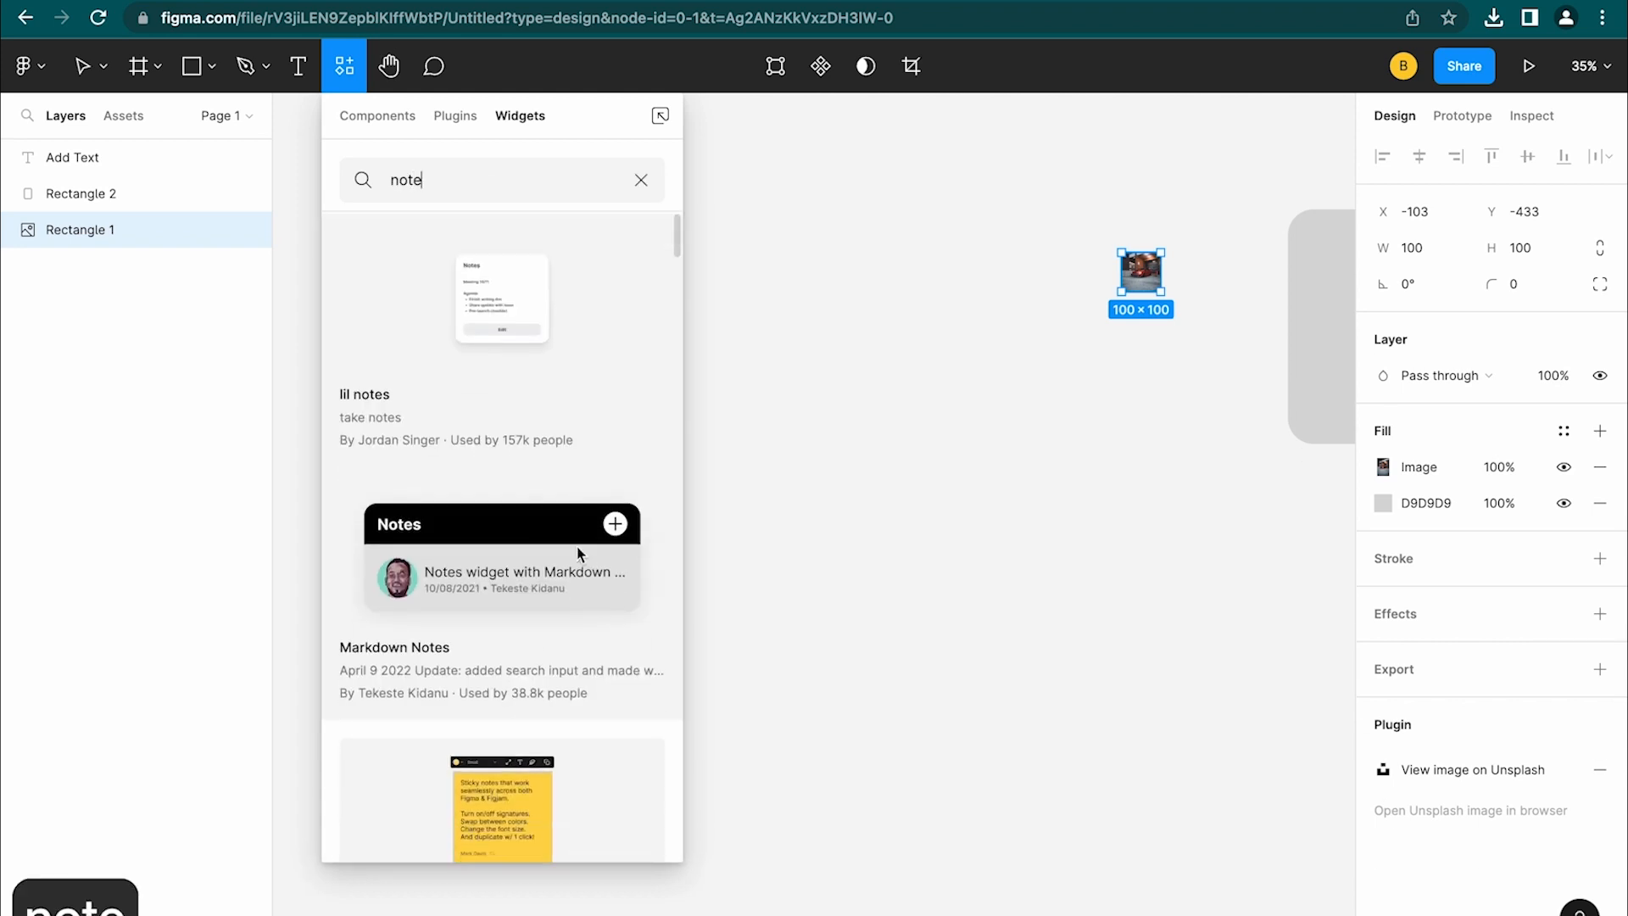
scroll(579, 553, down, 6)
click(508, 775)
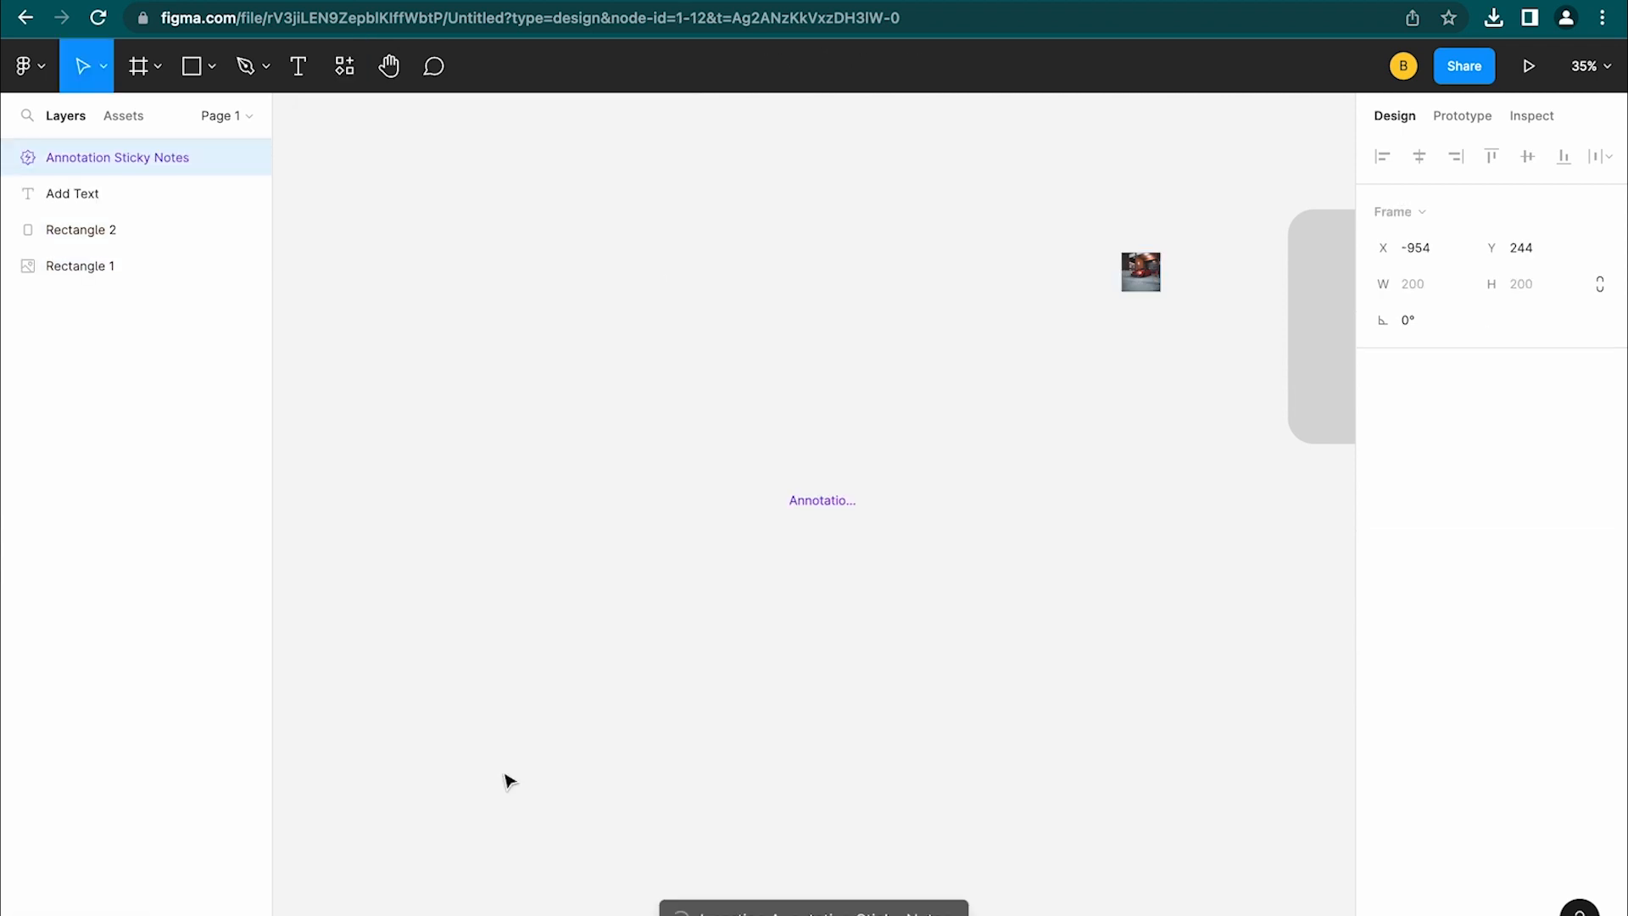
Deselect the sticky note and switch to comment mode
scroll(828, 570, up, 5)
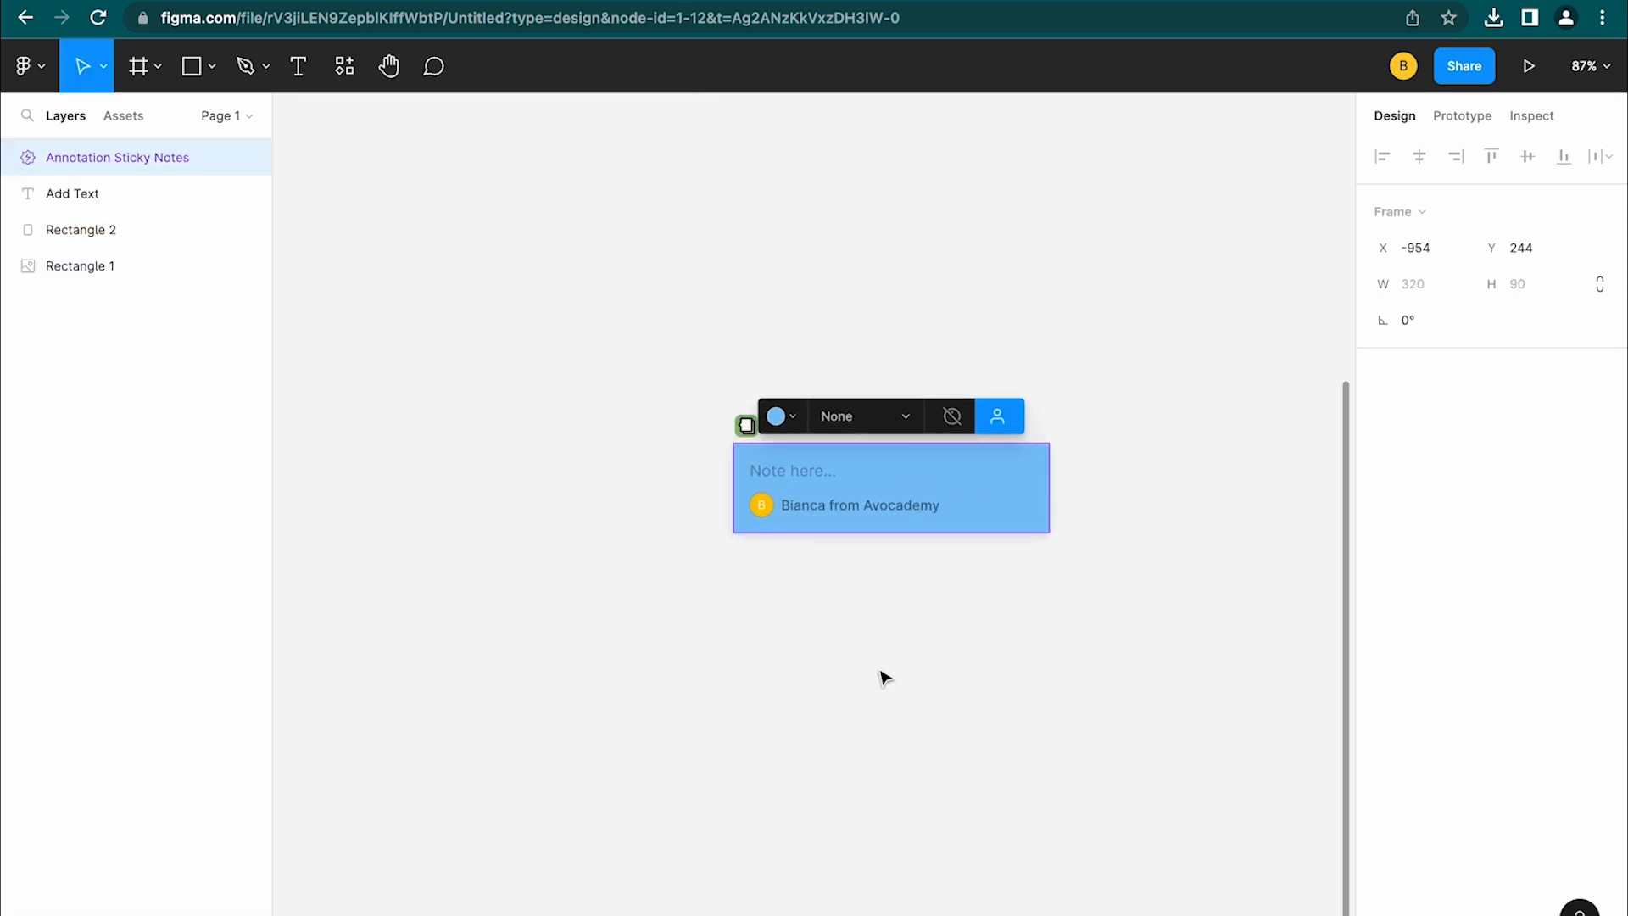
click(1022, 197)
click(344, 65)
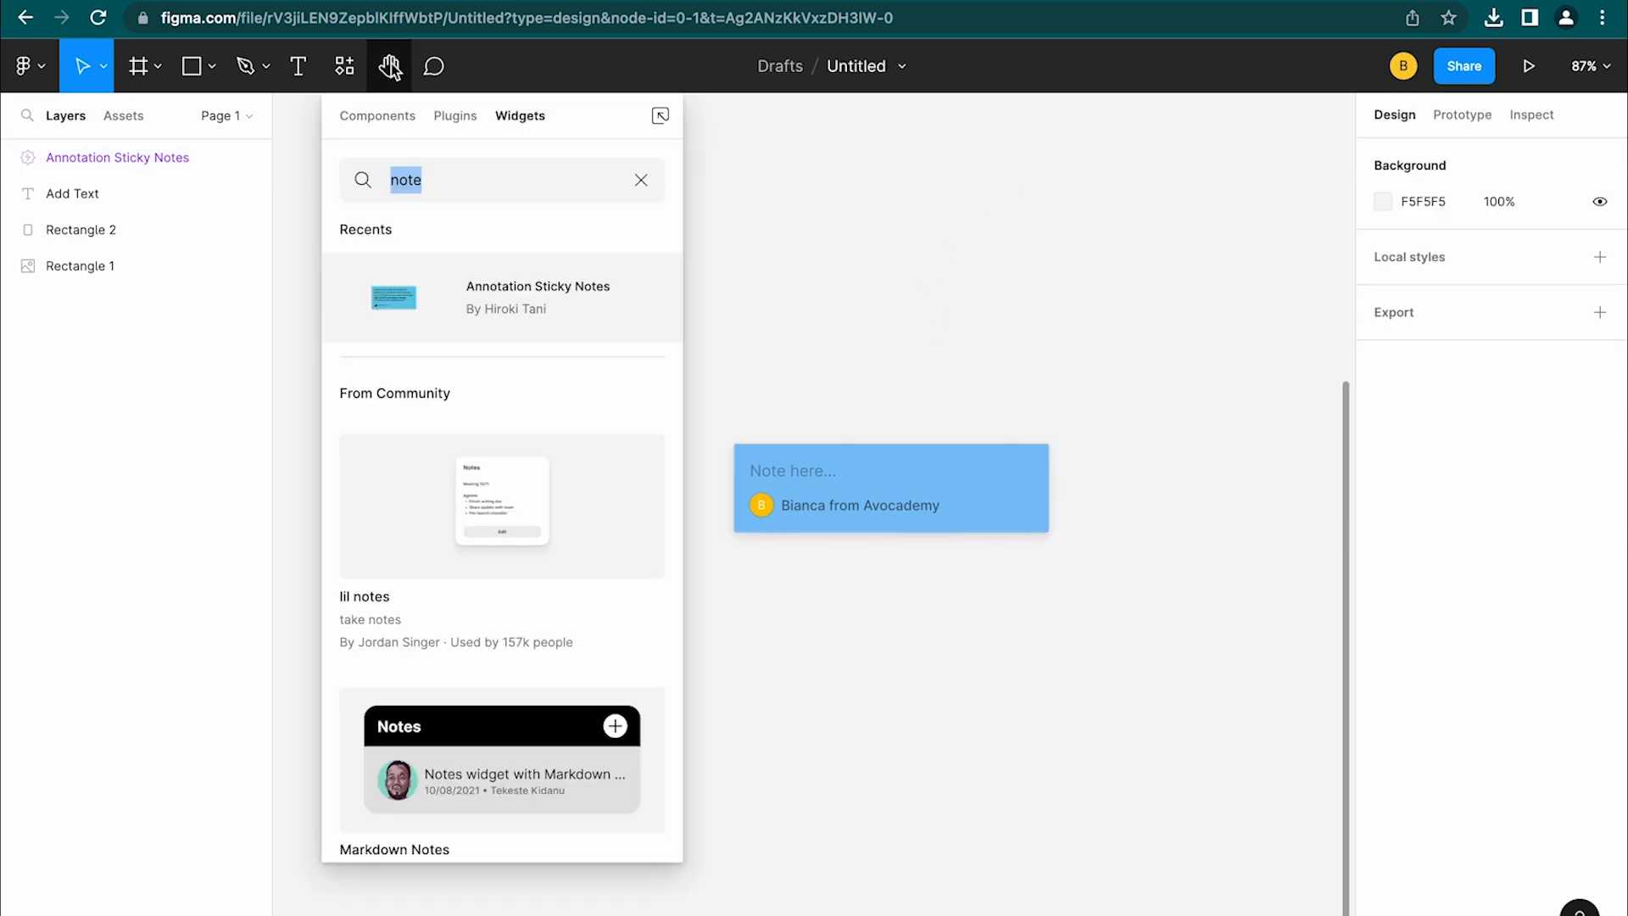
click(435, 73)
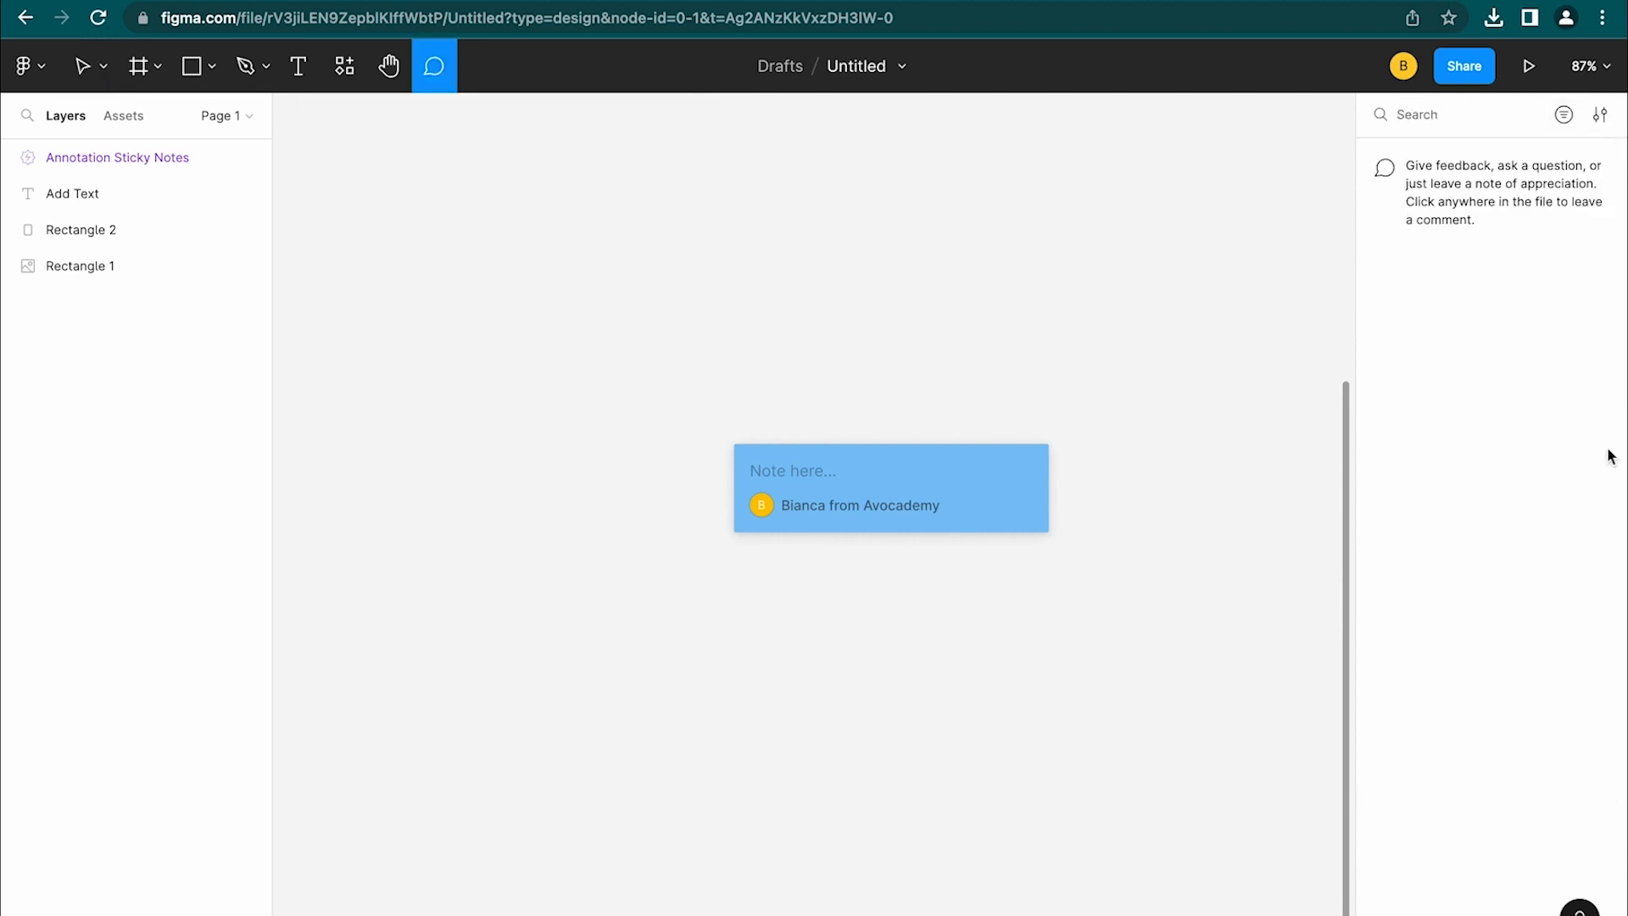
Start a comment above the sticky note reading 'Here', a self-mention, and 'this is you'
click(846, 326)
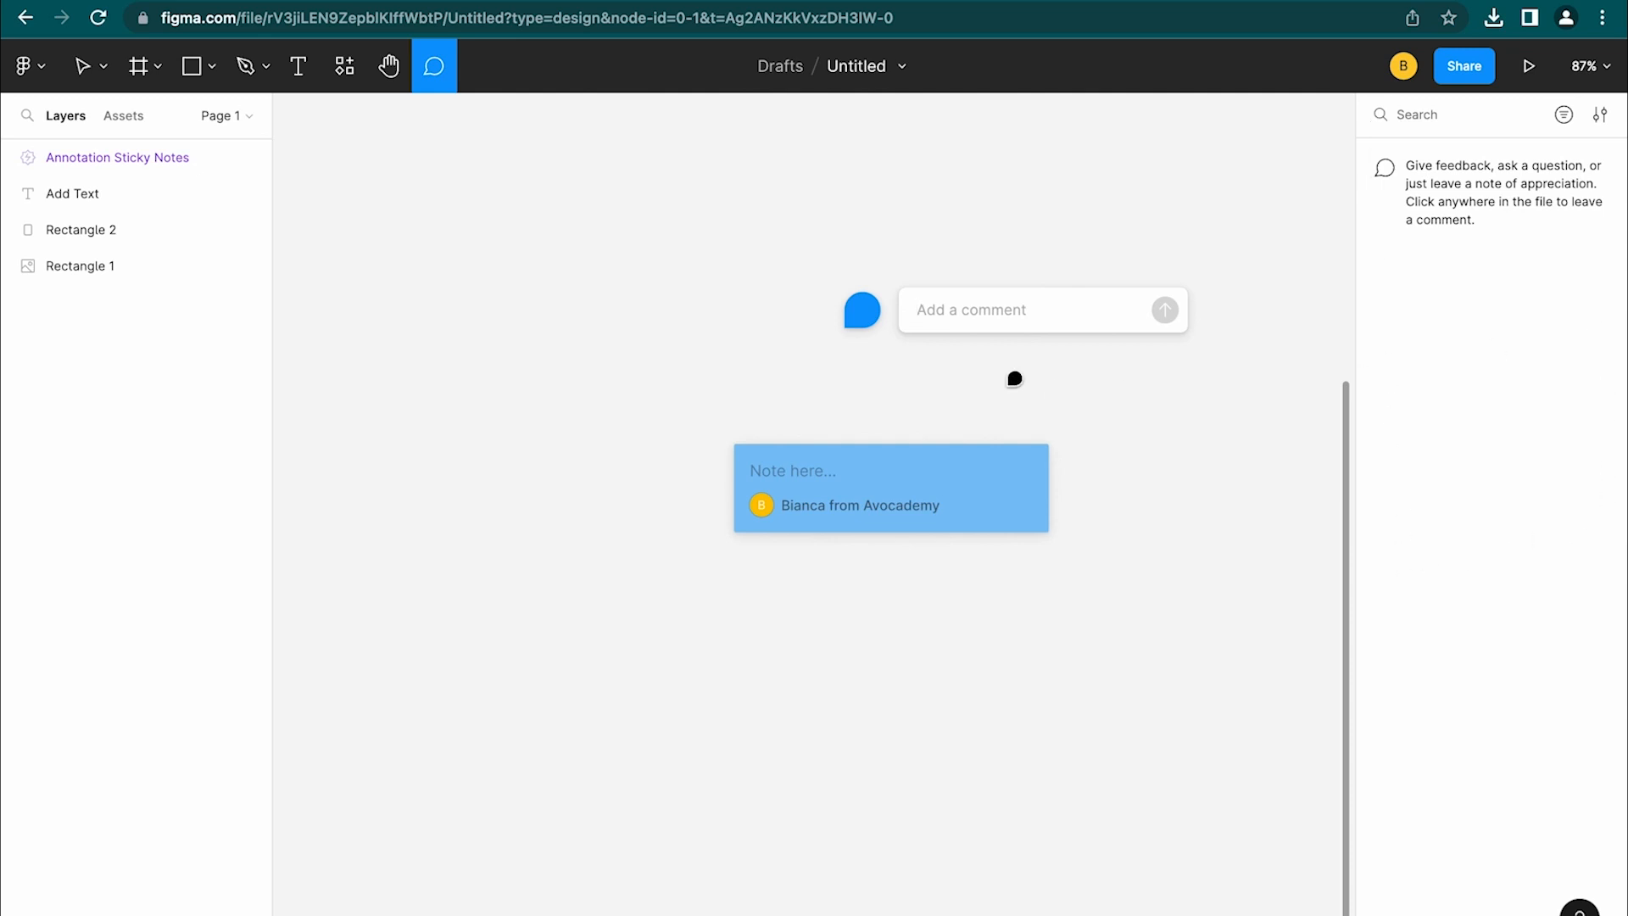
click(976, 306)
text(Here )
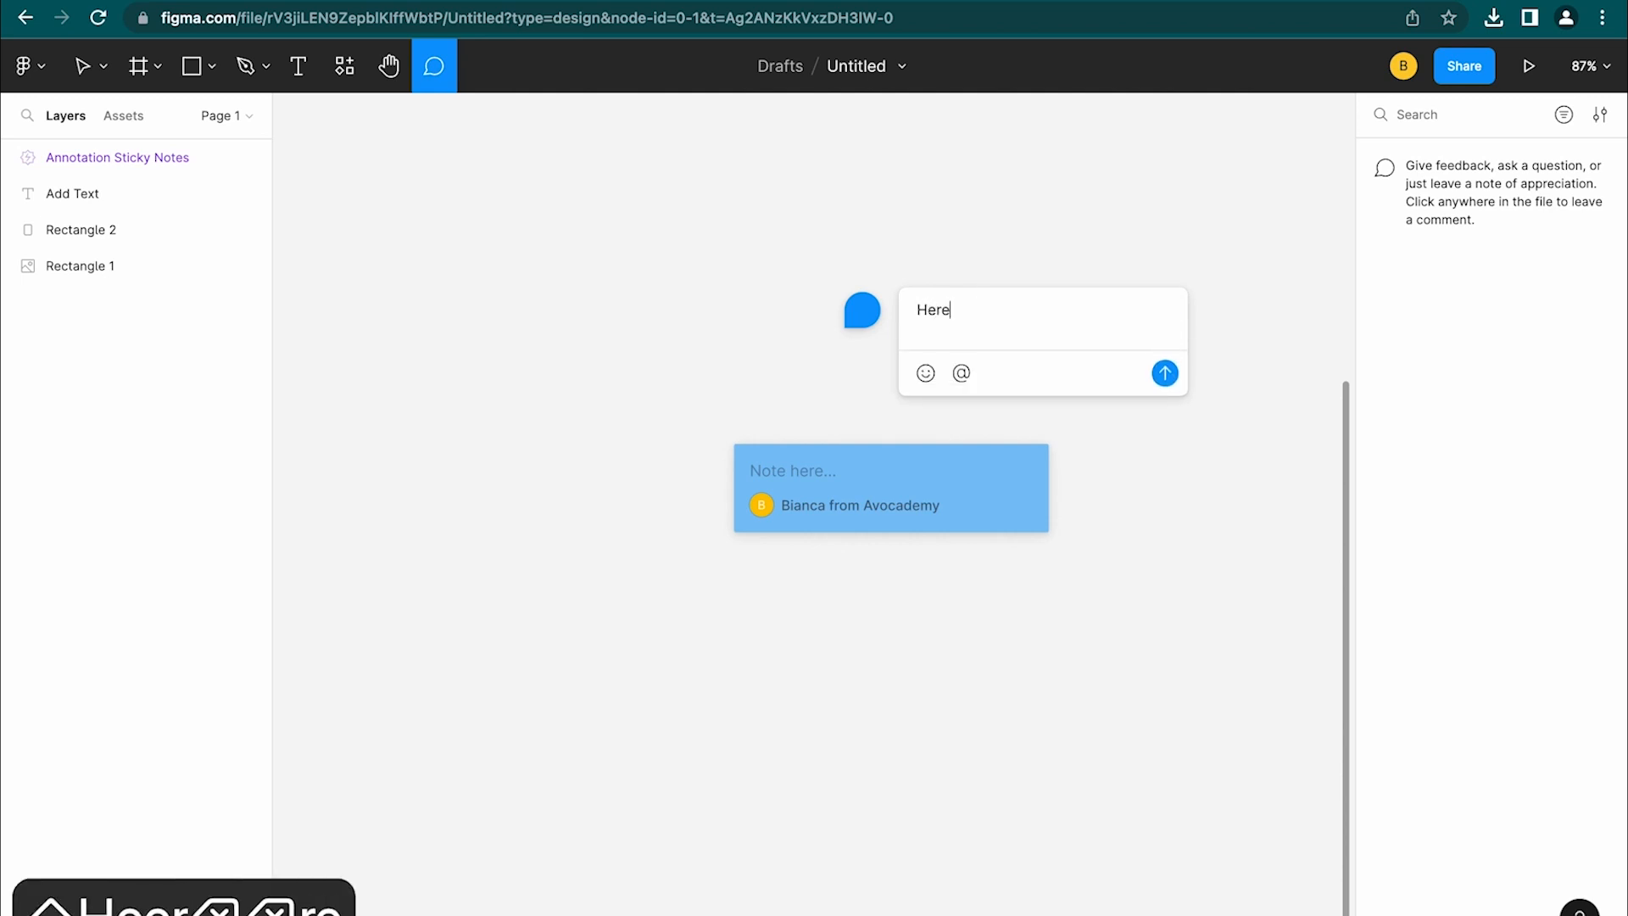
text(@bia)
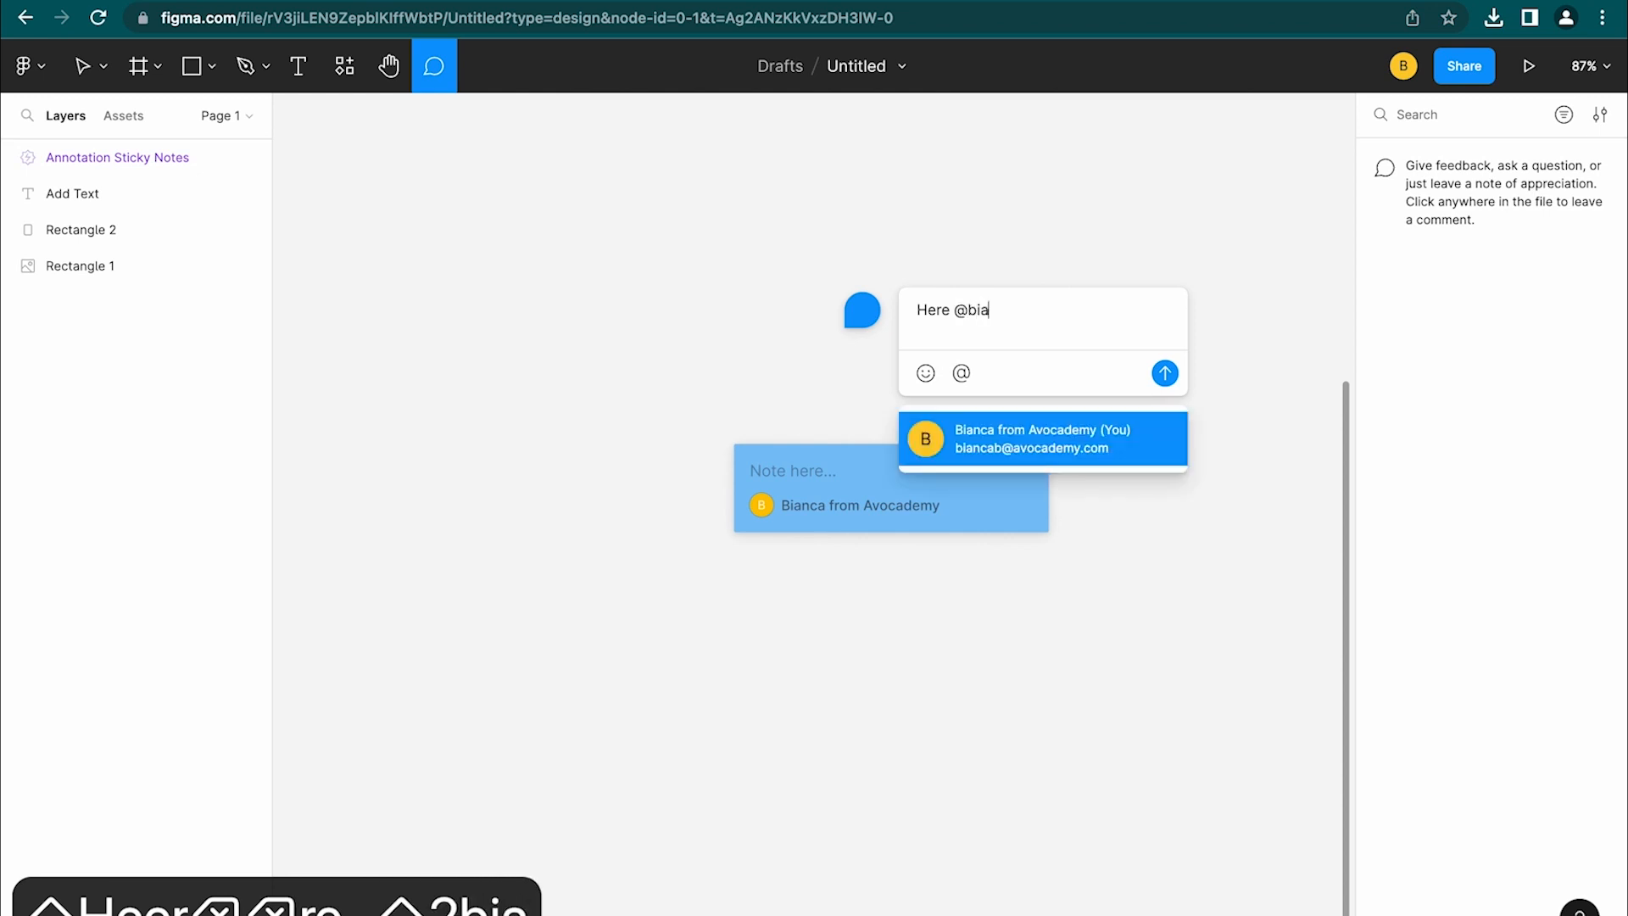
click(1064, 440)
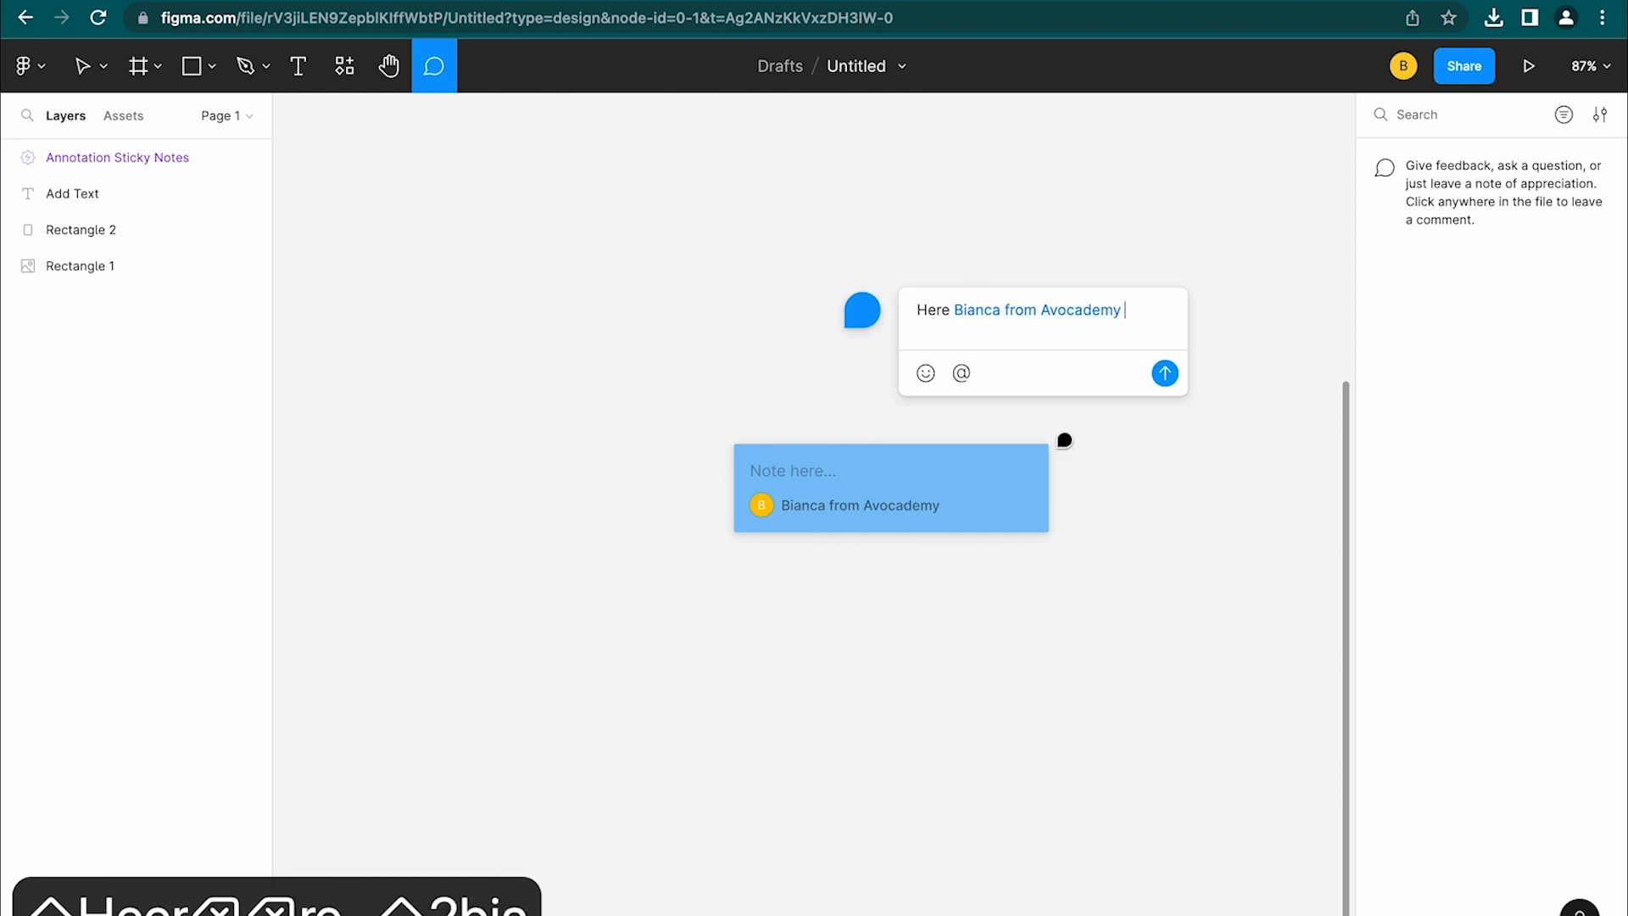
text(this)
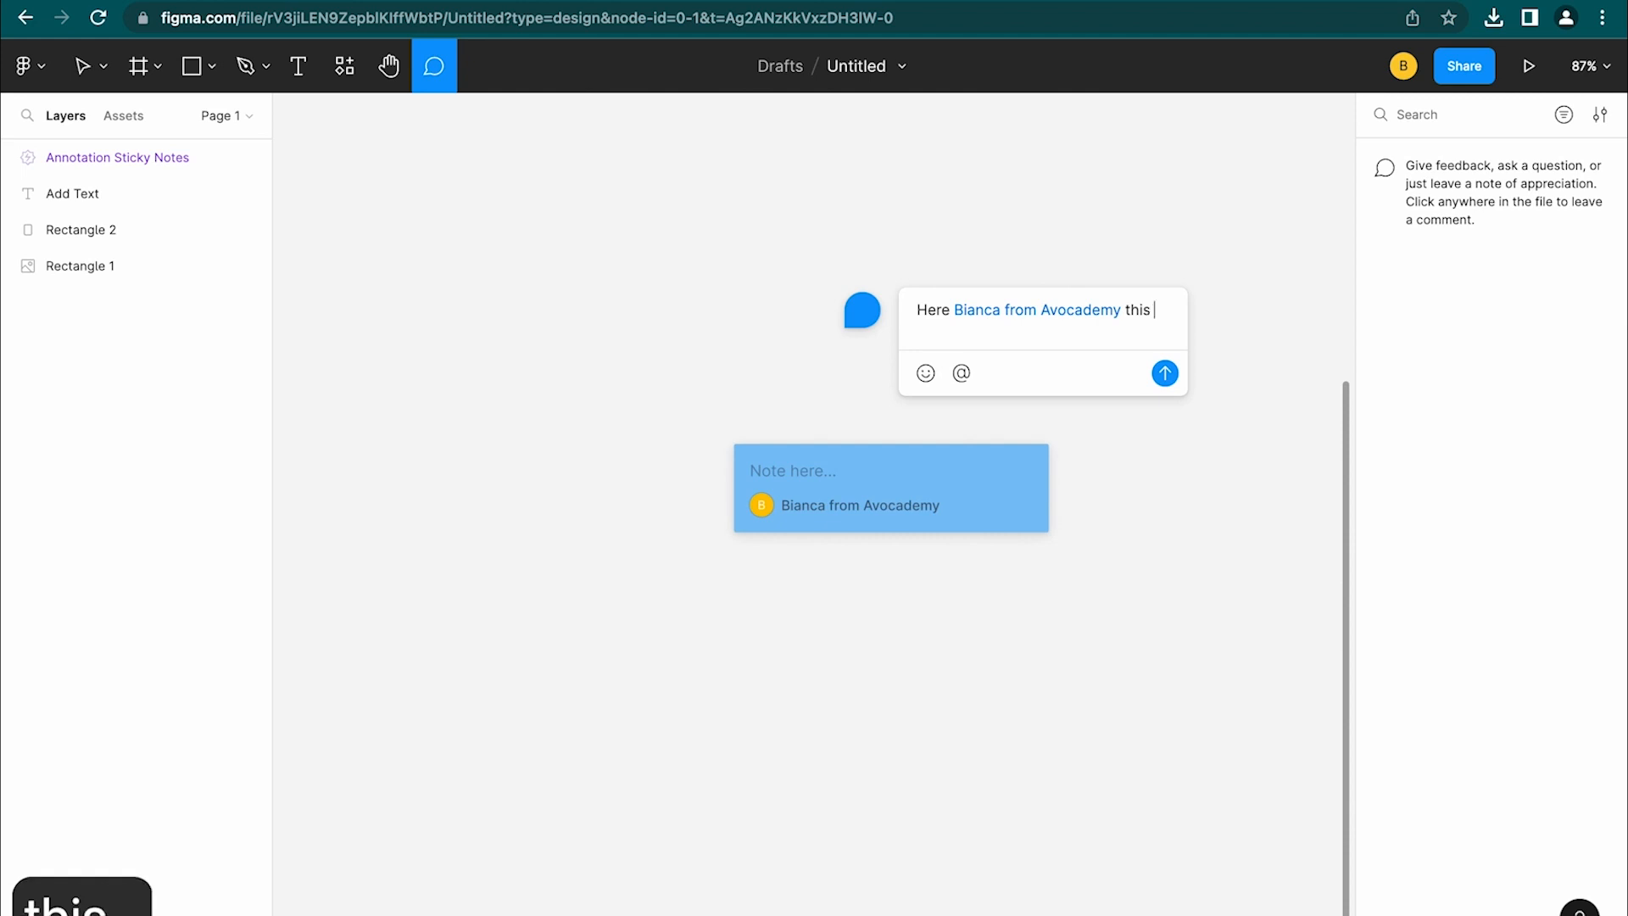
text( isz o)
key(BackSpace)
key(BackSpace)
key(BackSpace)
text(yo)
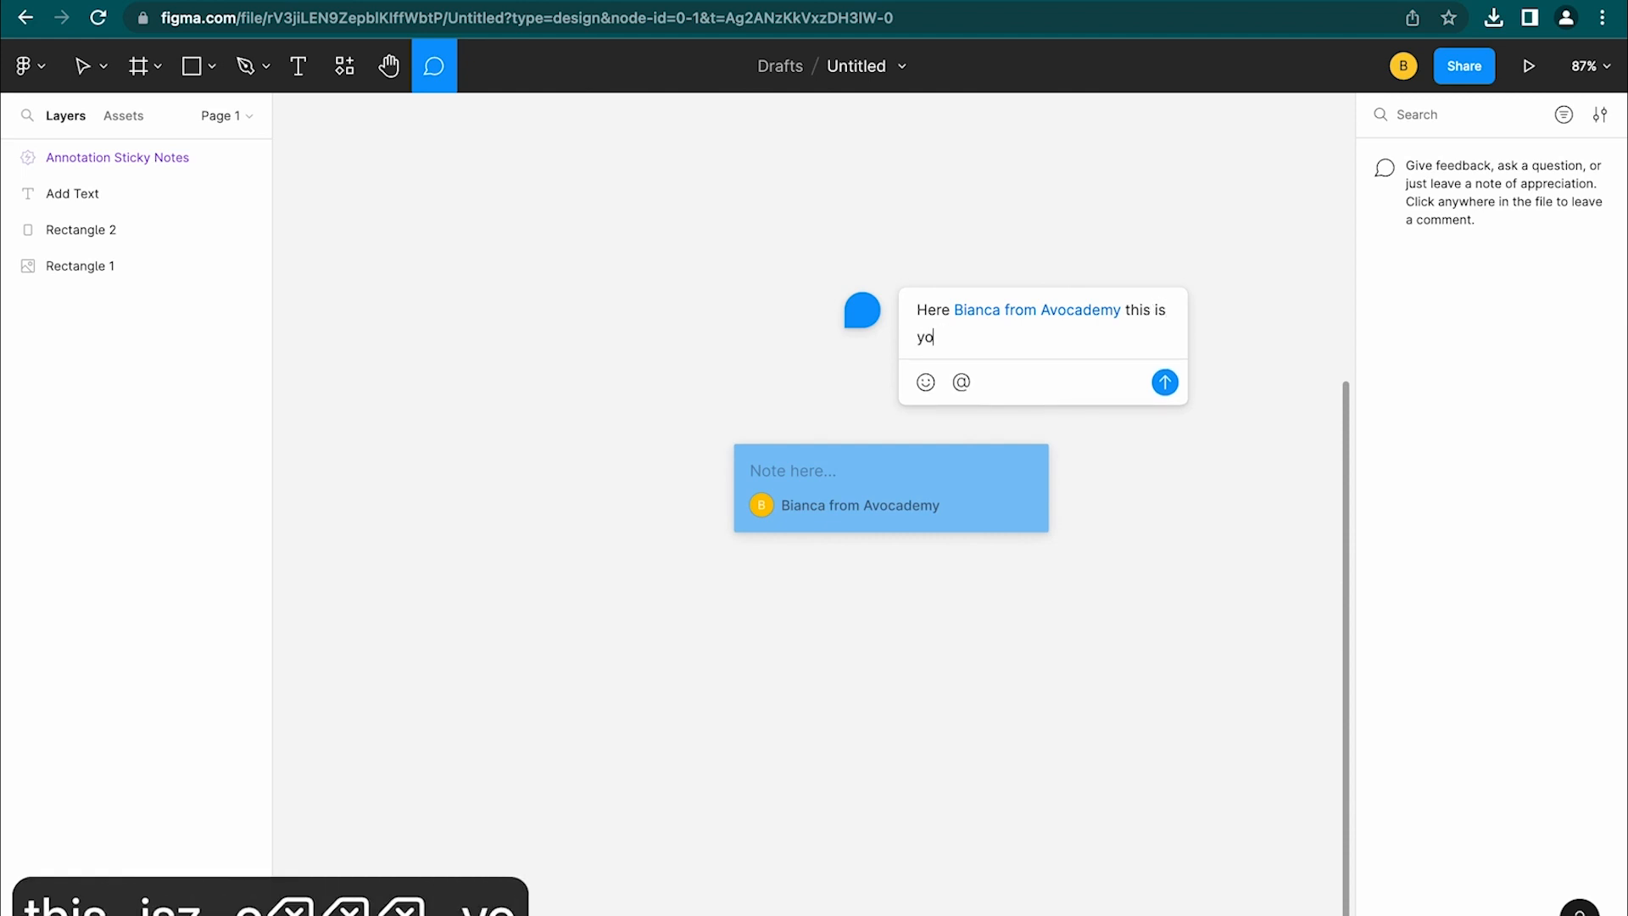
text(u)
Post the comment, pin it to the sticky note's corner, and exit commenting
click(1165, 383)
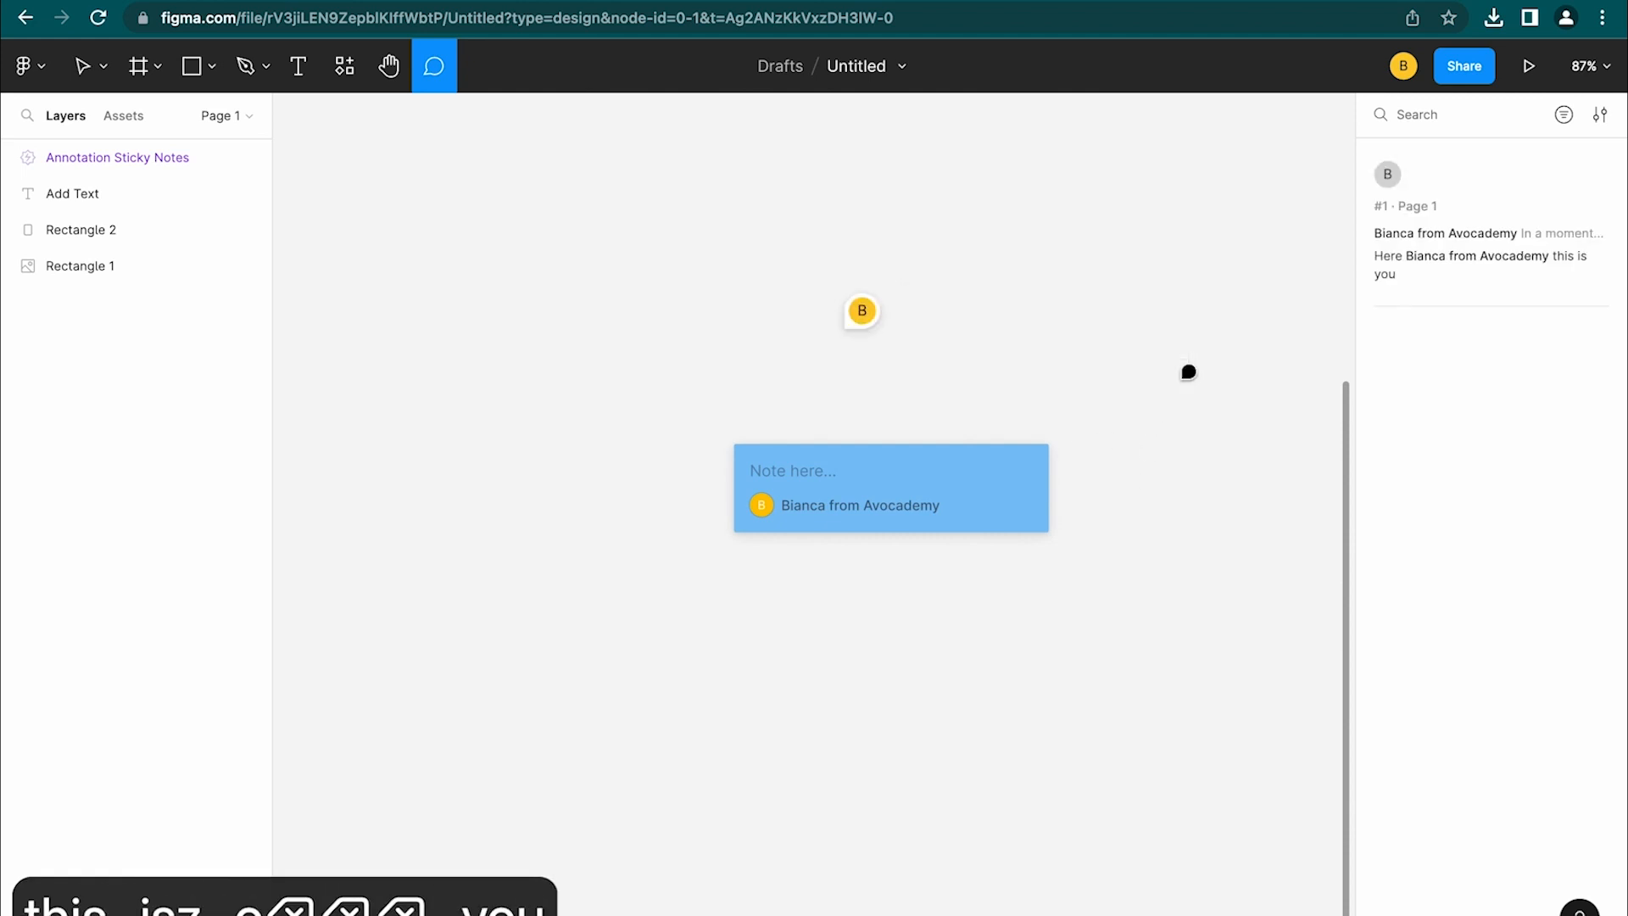
drag(865, 312, 1044, 432)
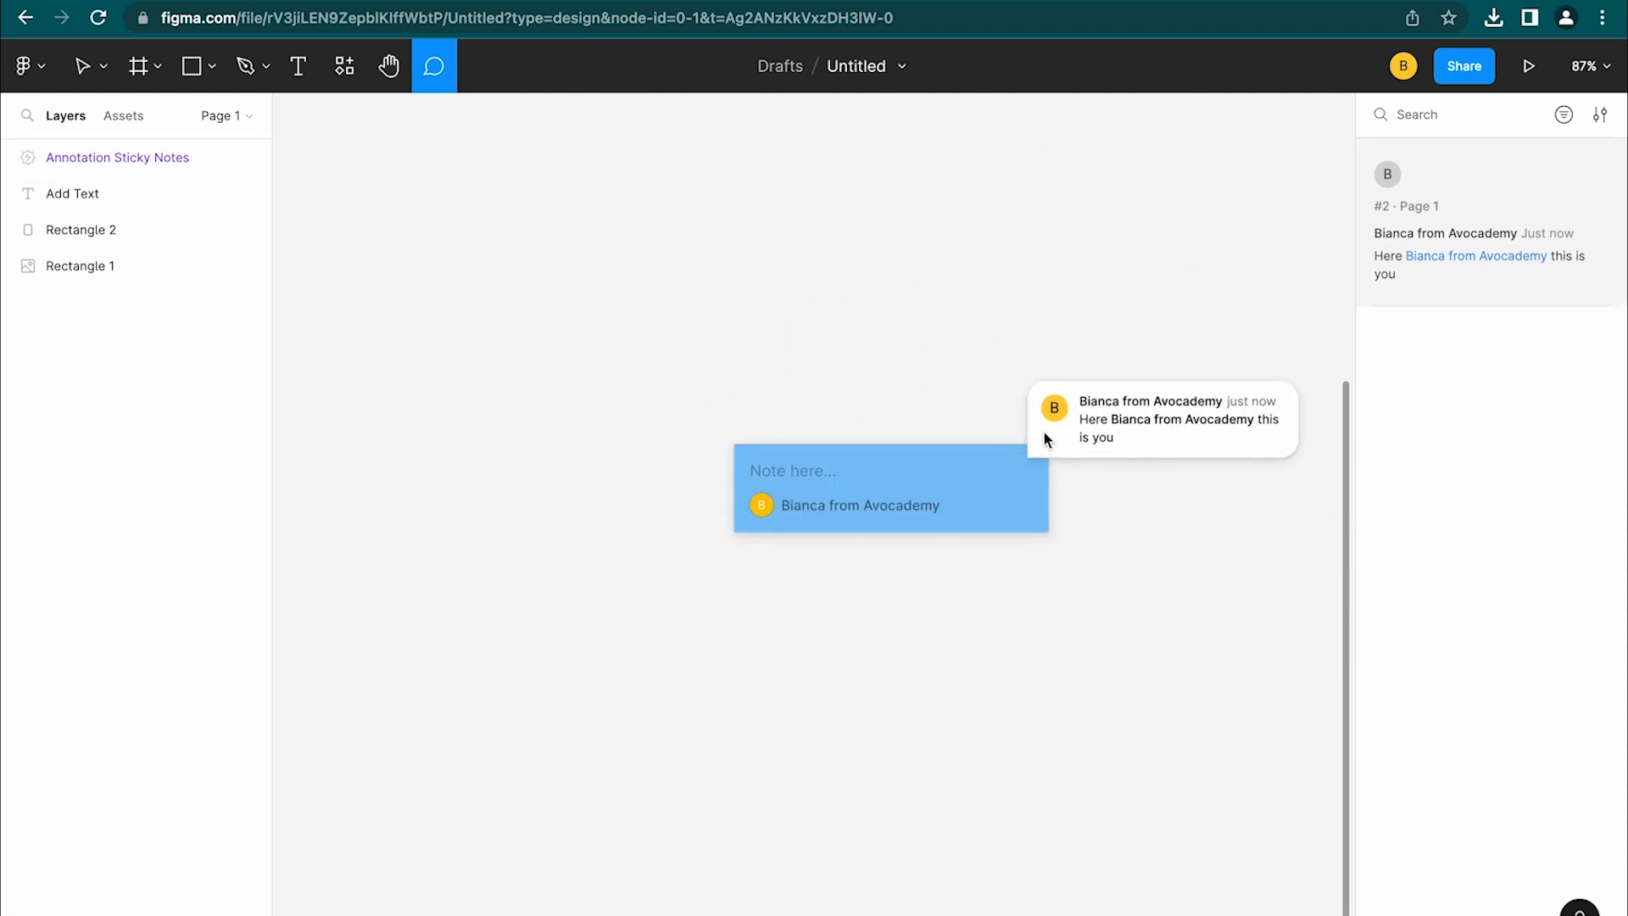
key(Escape)
key(Escape)
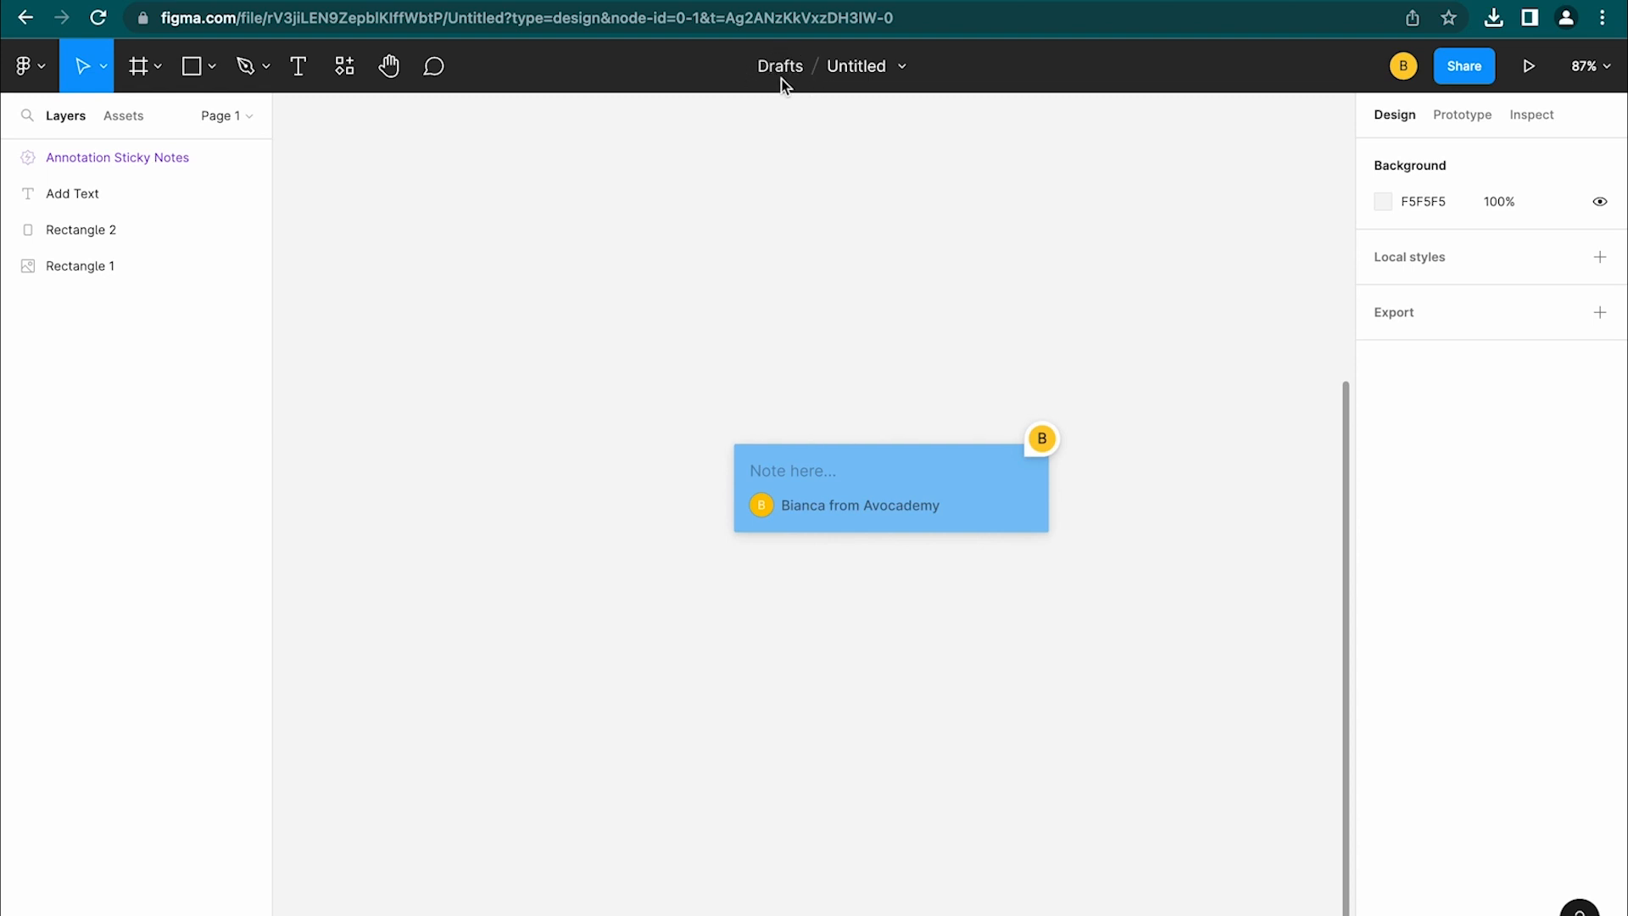
Rename the Untitled file to 'Tutorial' and open the file options dropdown
click(852, 71)
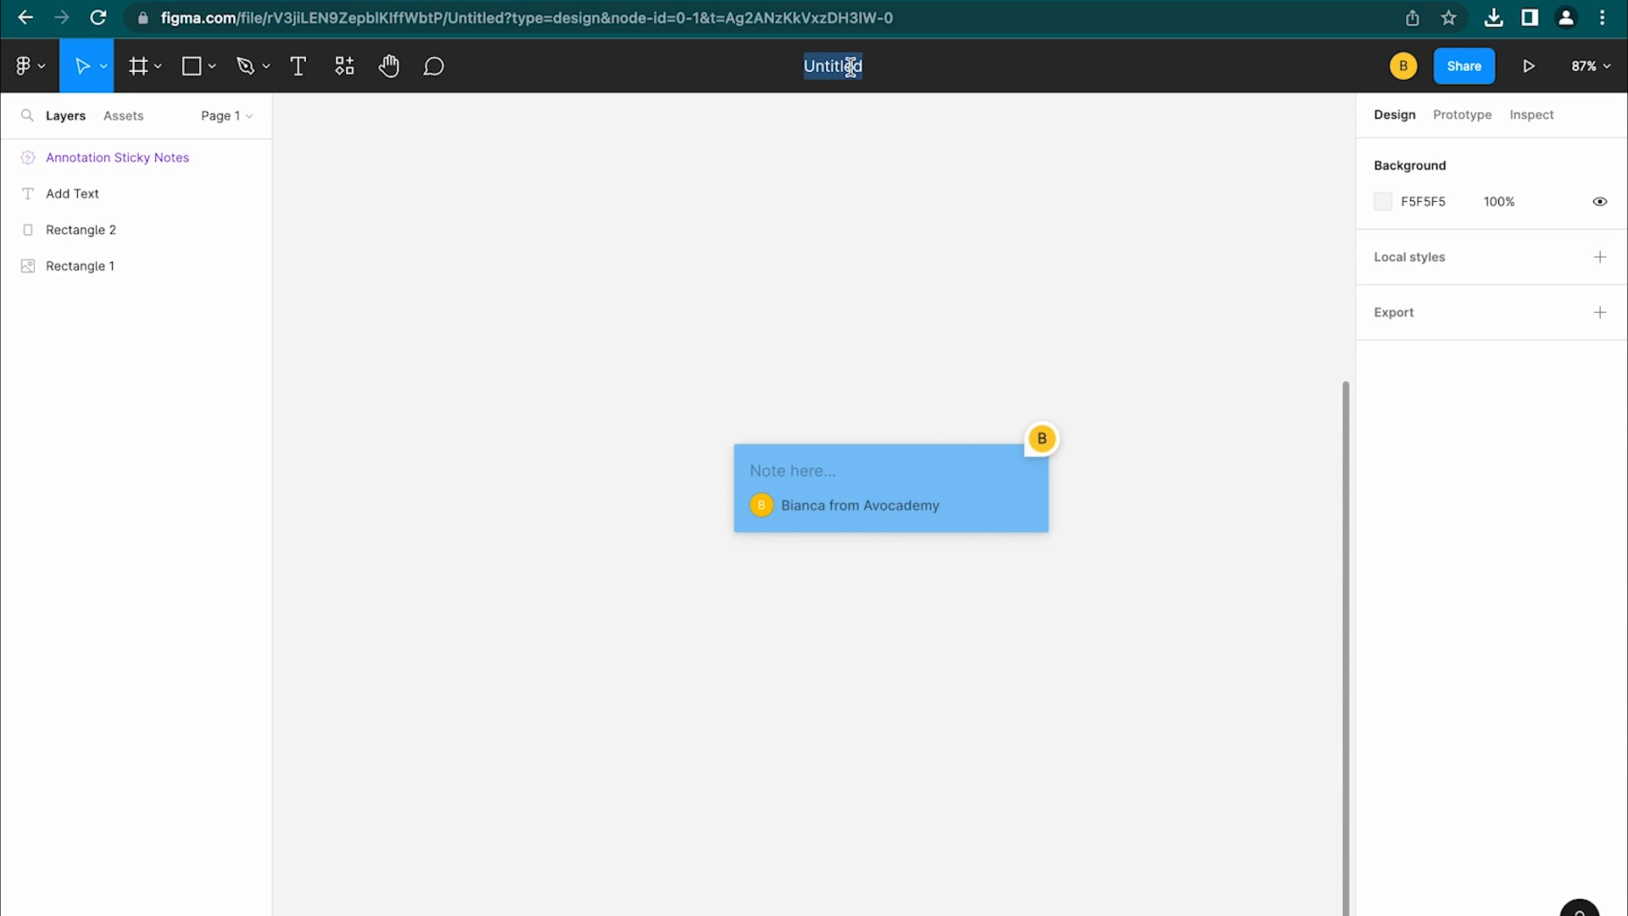
text(Tutorite)
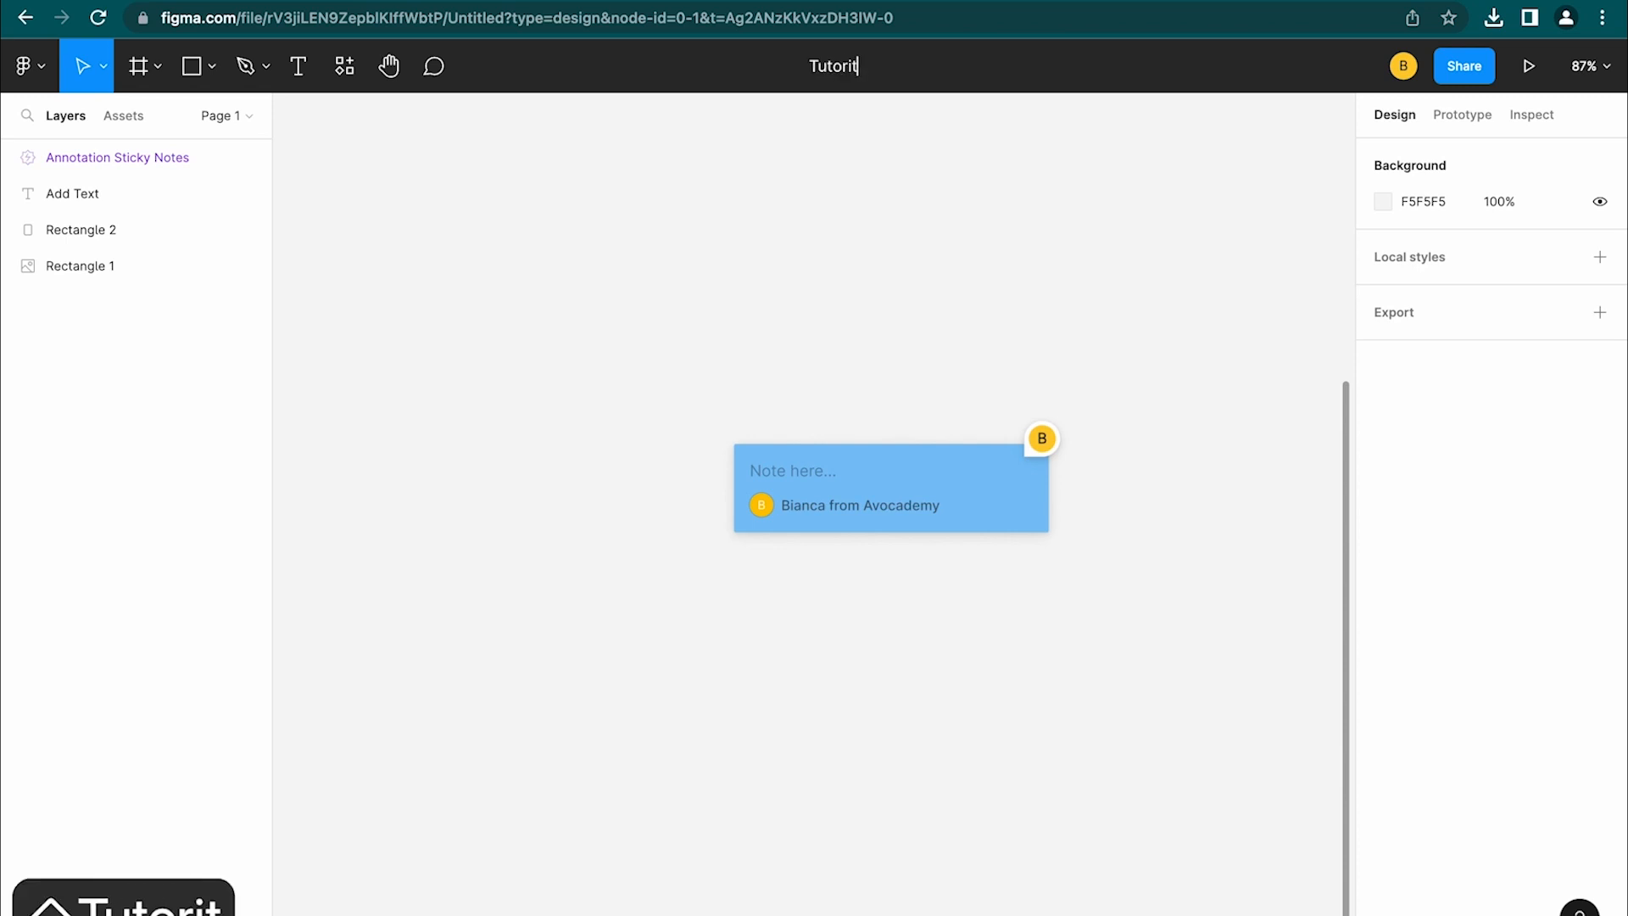
key(BackSpace)
key(BackSpace)
text(al)
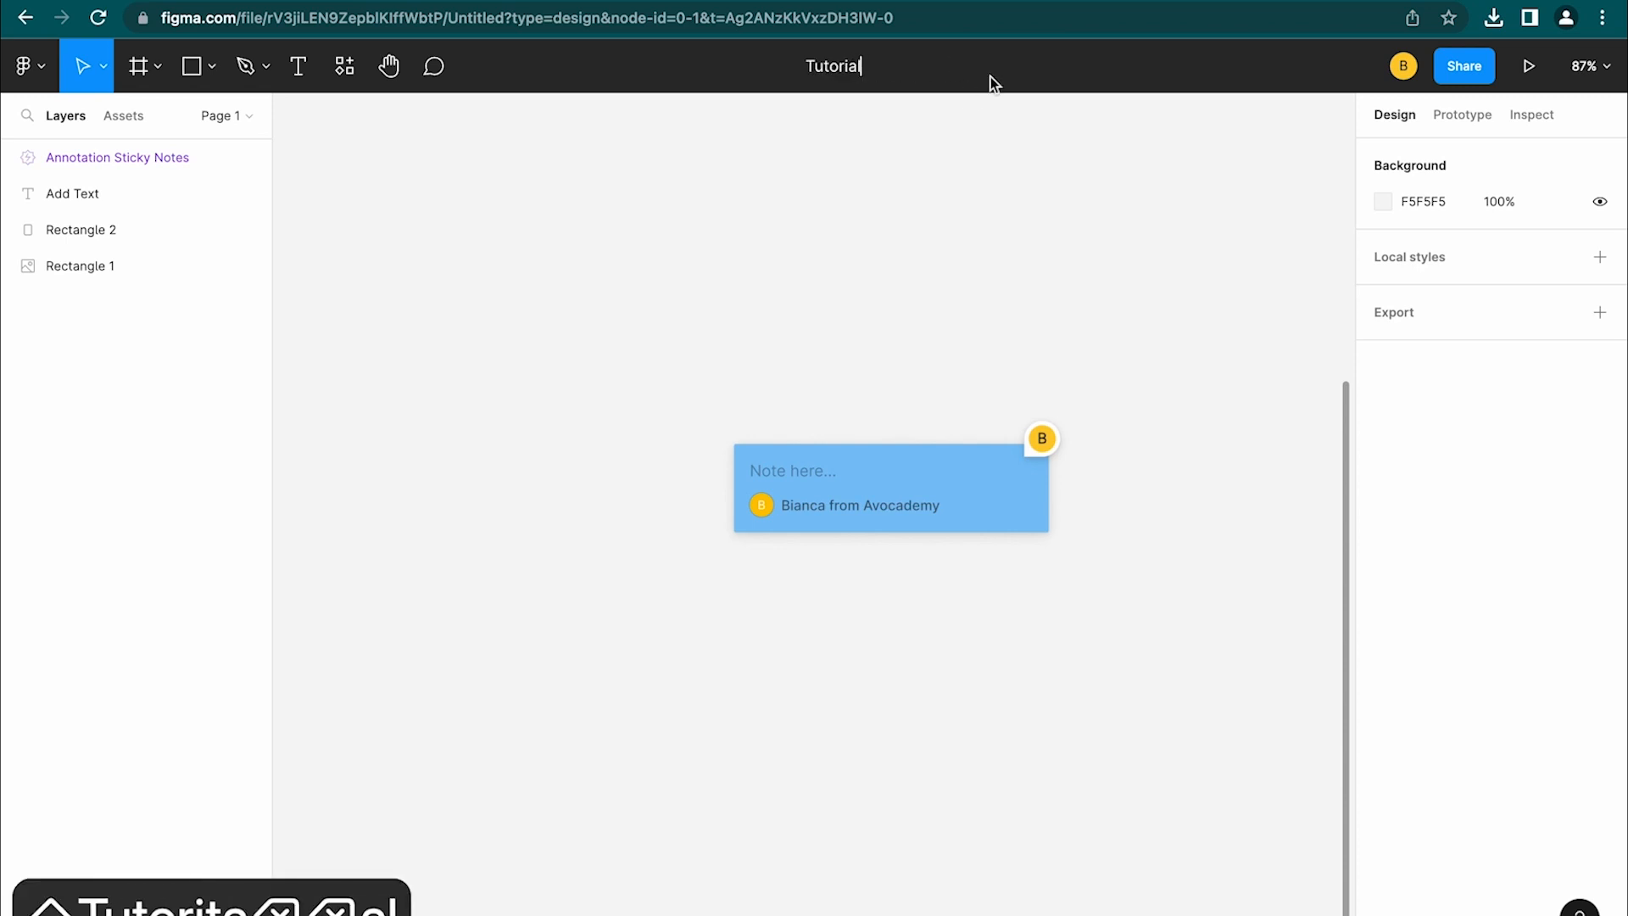
key(Return)
click(904, 72)
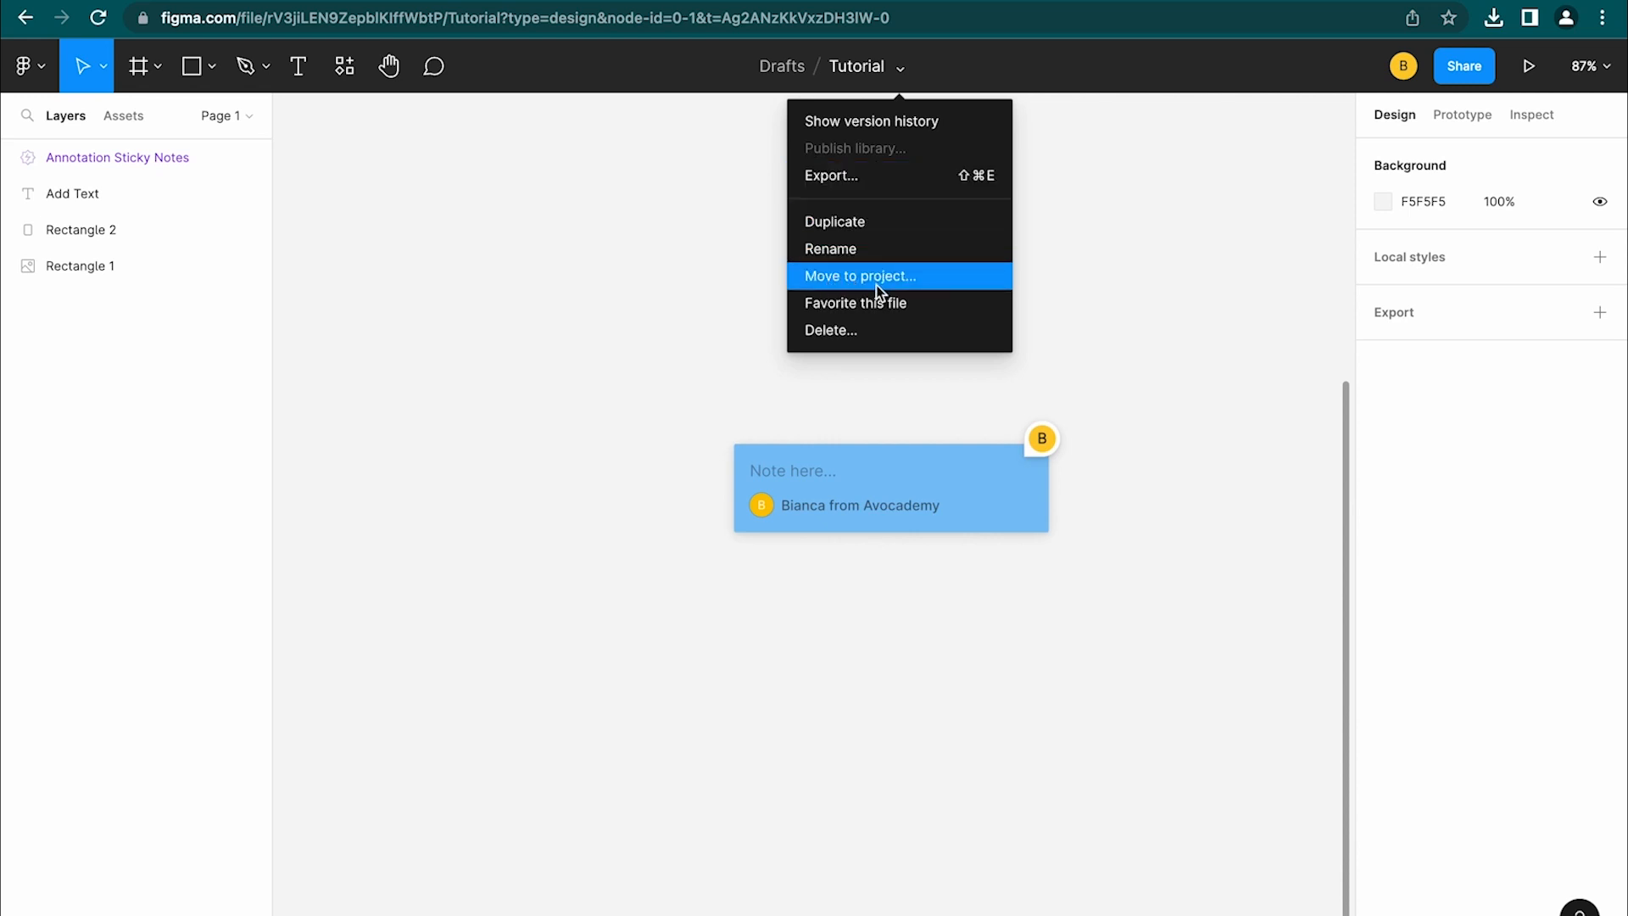
Use Move to project to relocate the Tutorial file from Drafts into Team project
click(852, 276)
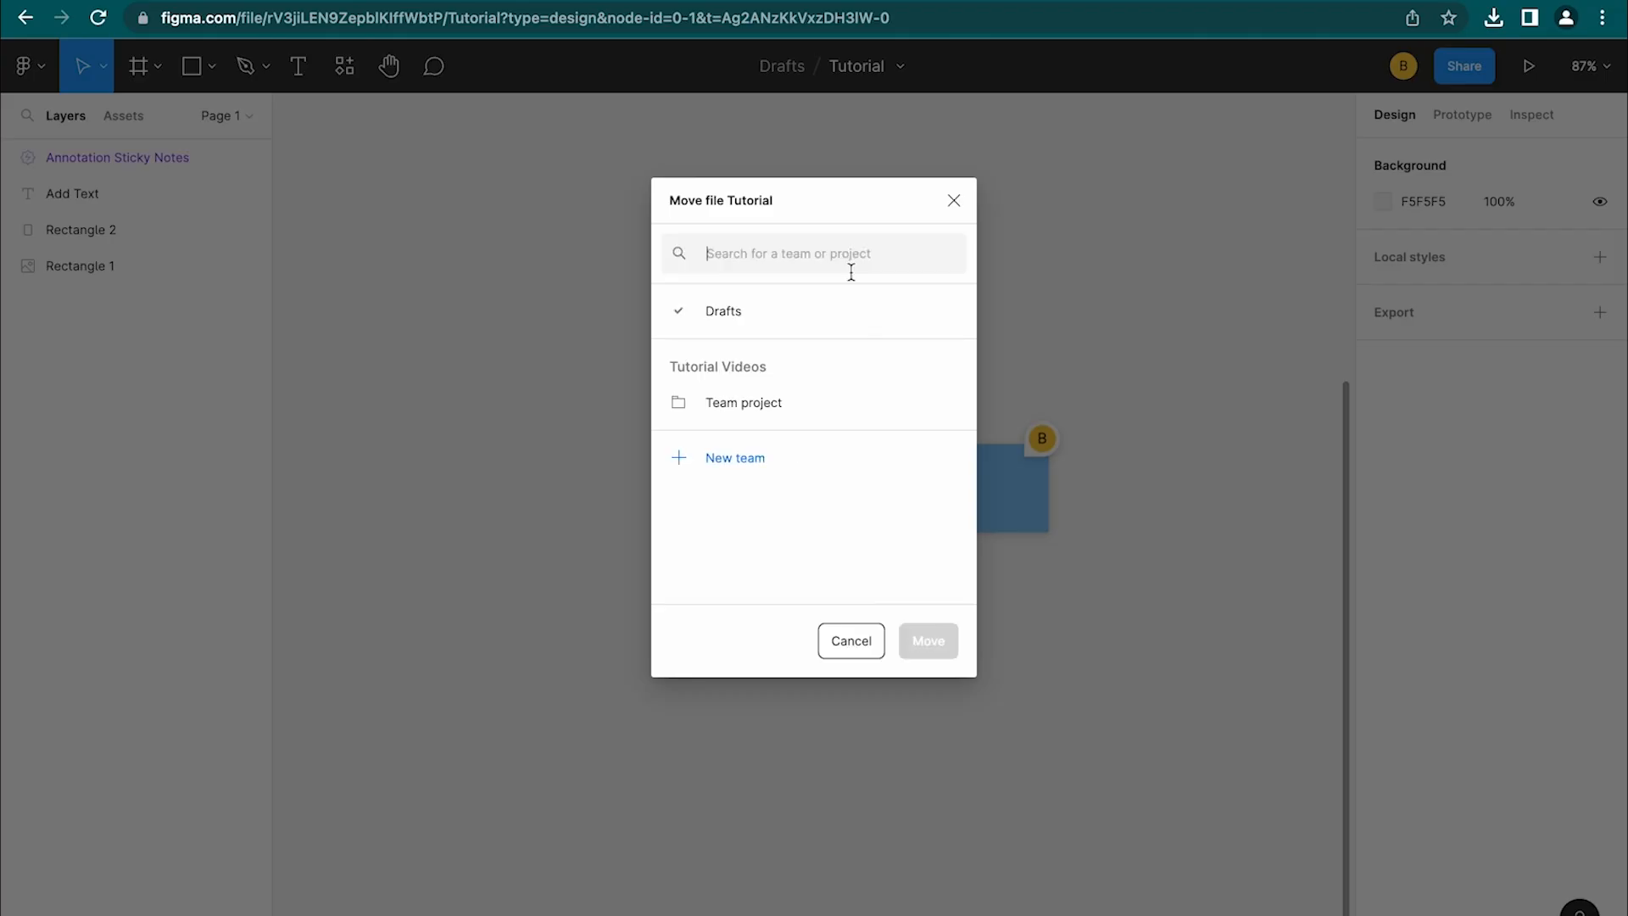
click(744, 405)
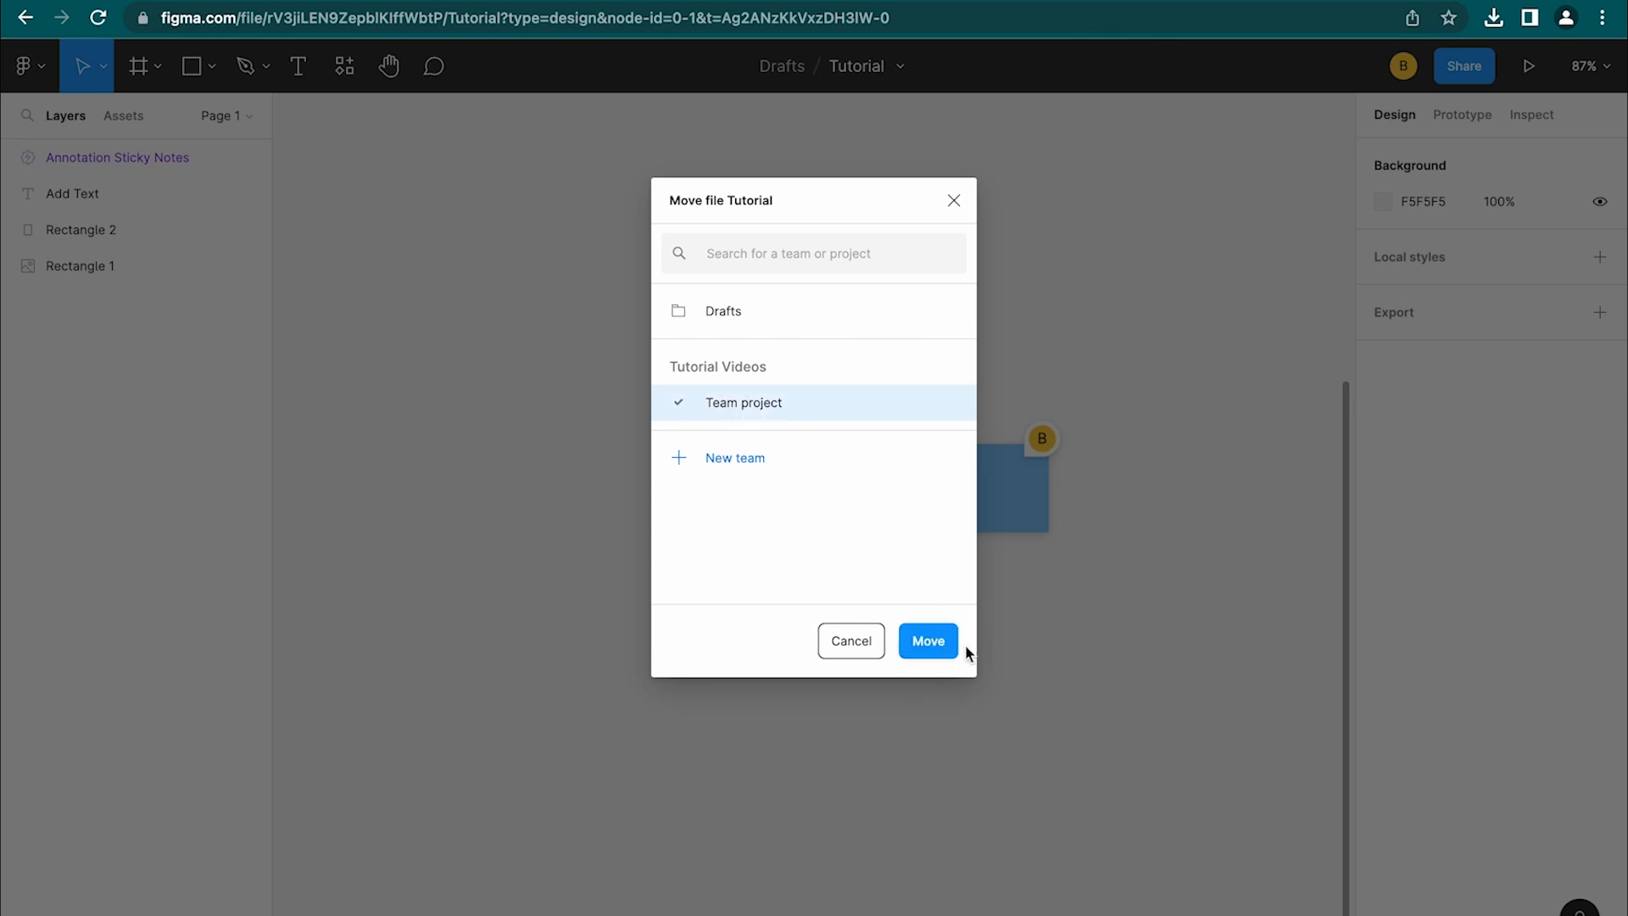
click(923, 646)
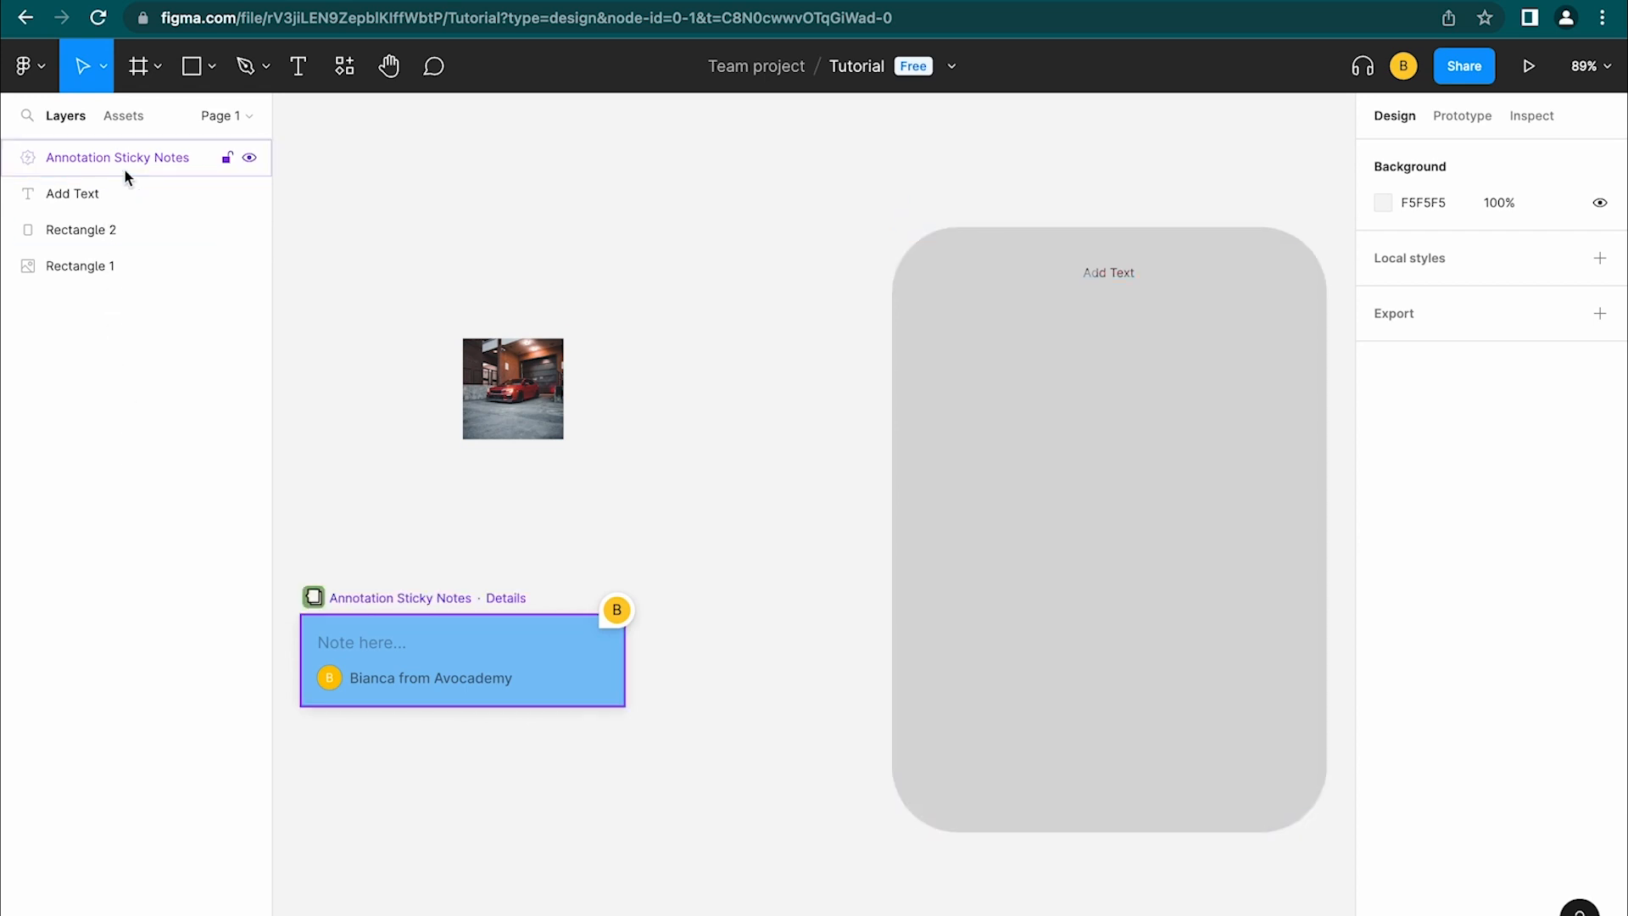
click(119, 265)
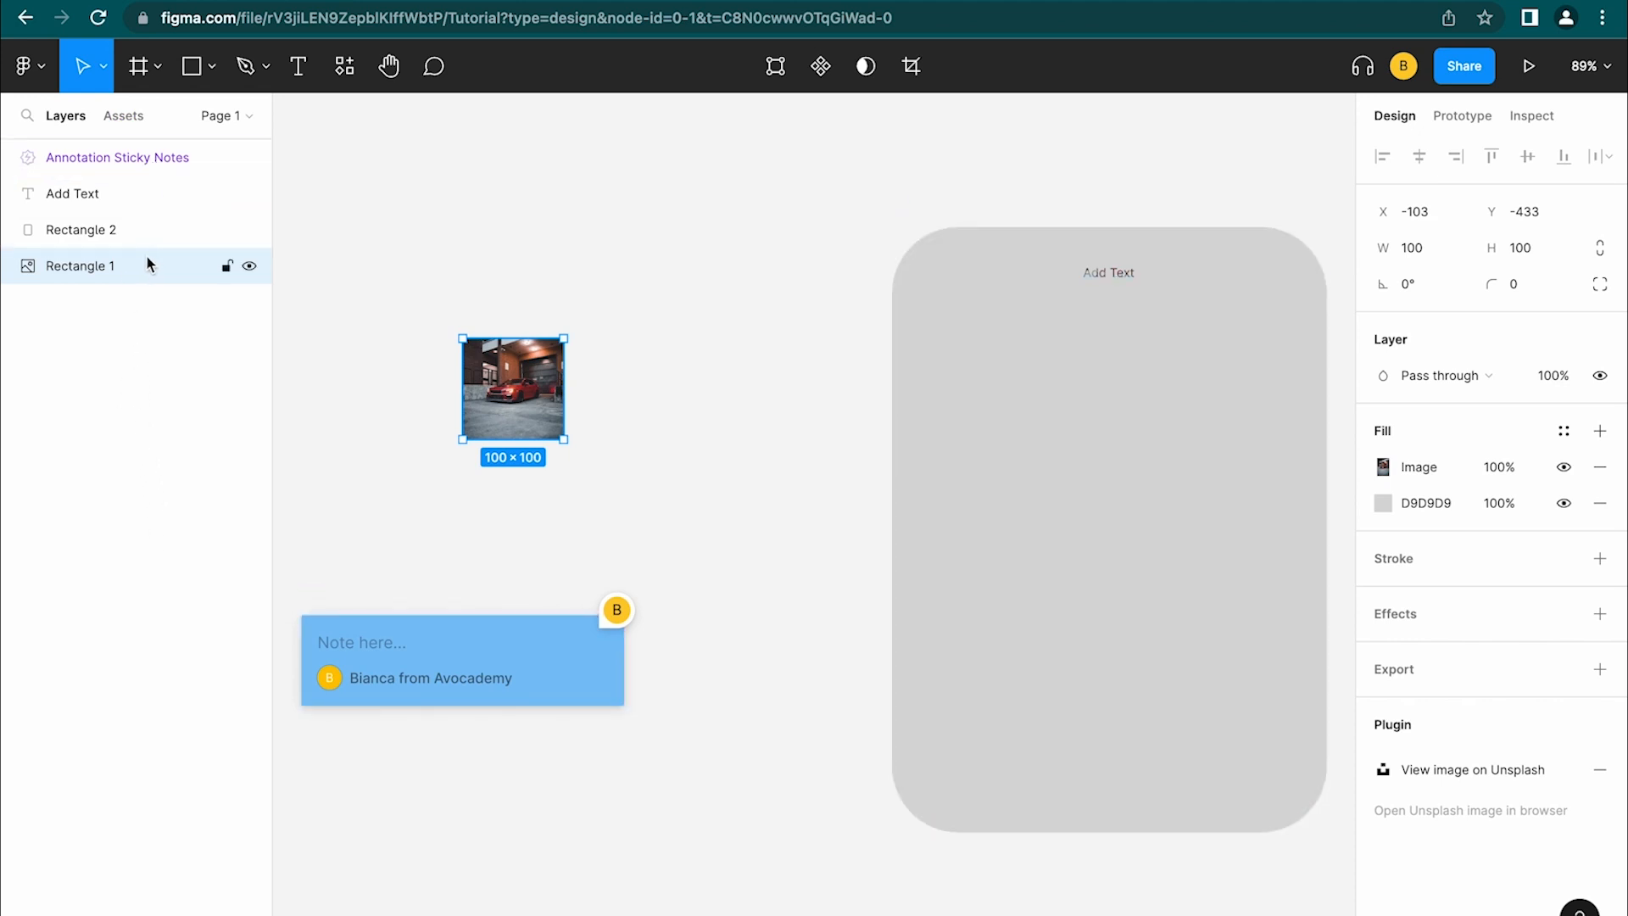
click(131, 154)
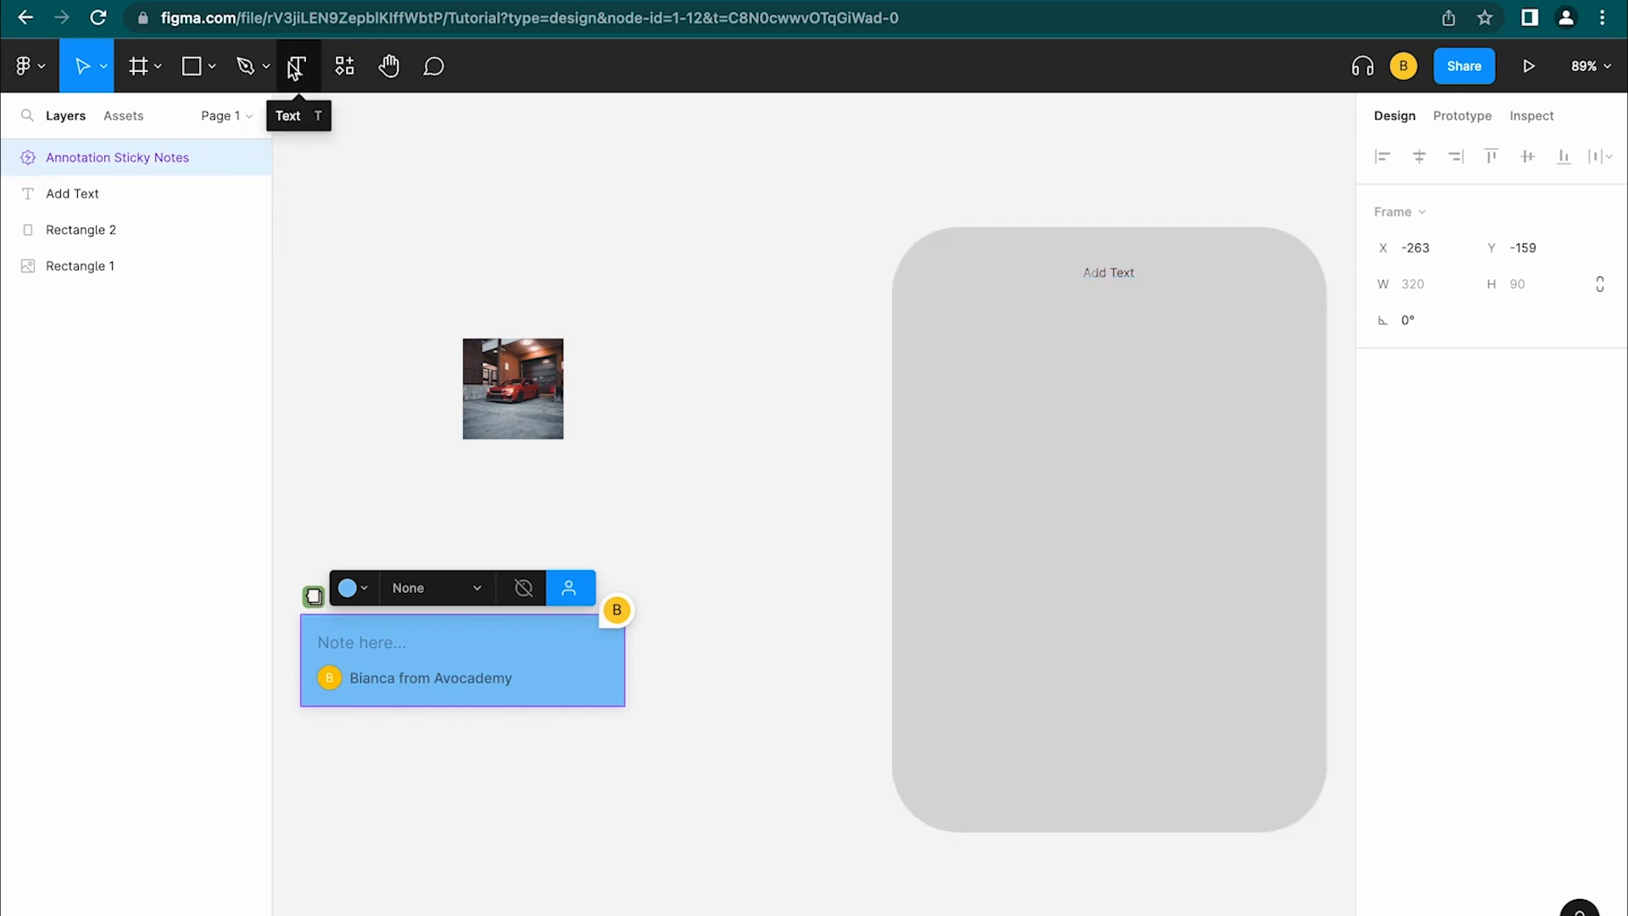
click(87, 191)
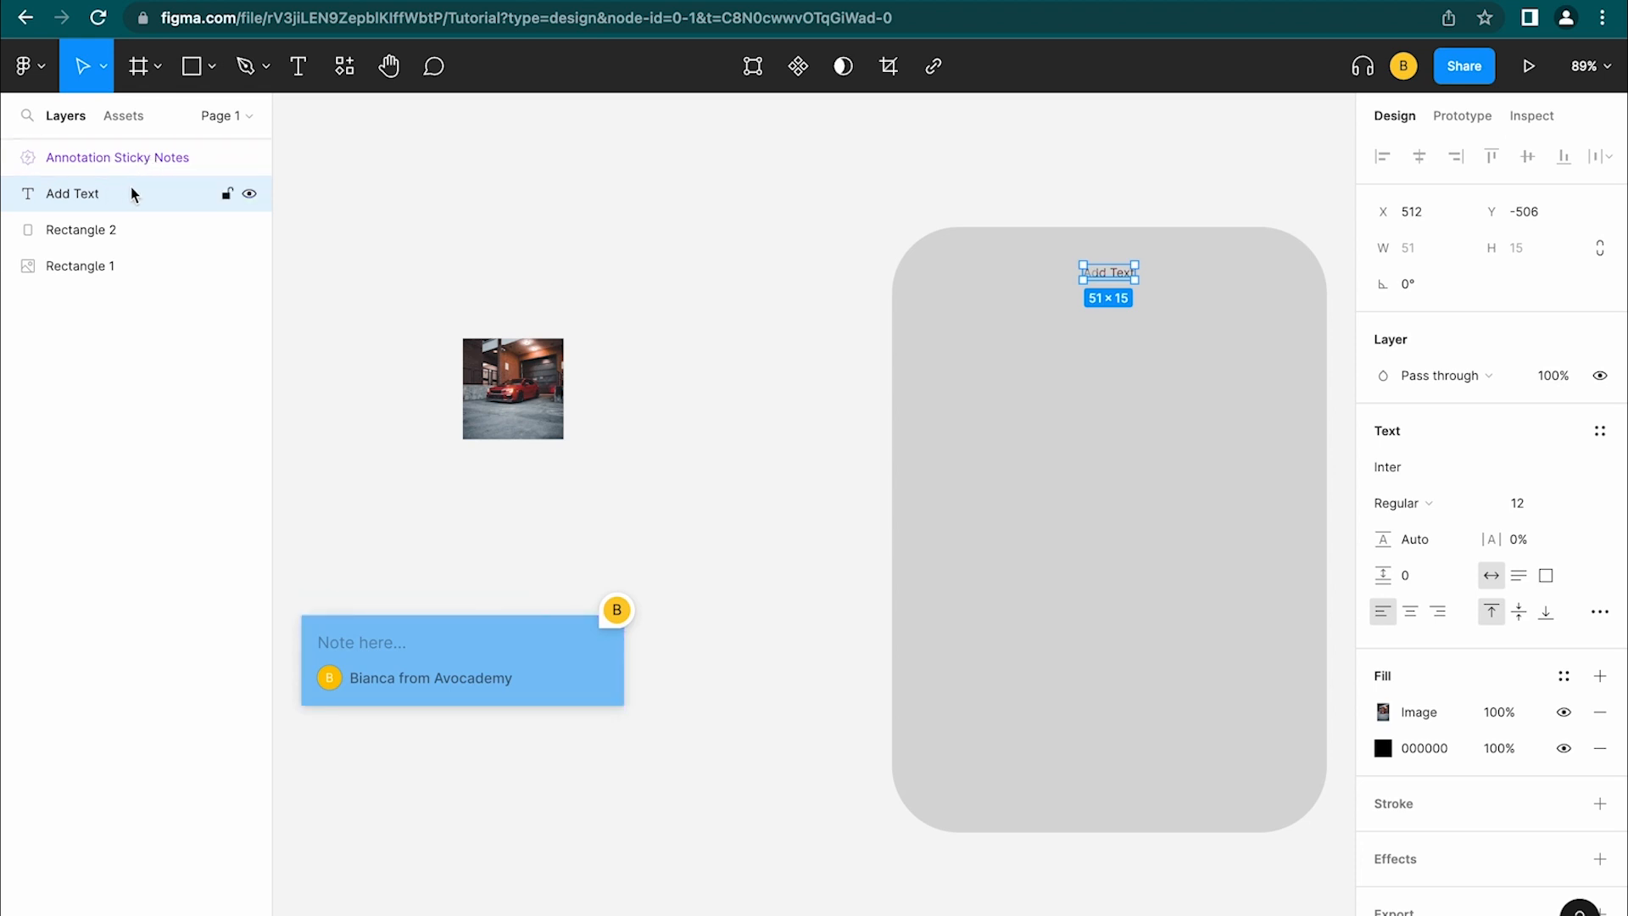
click(161, 231)
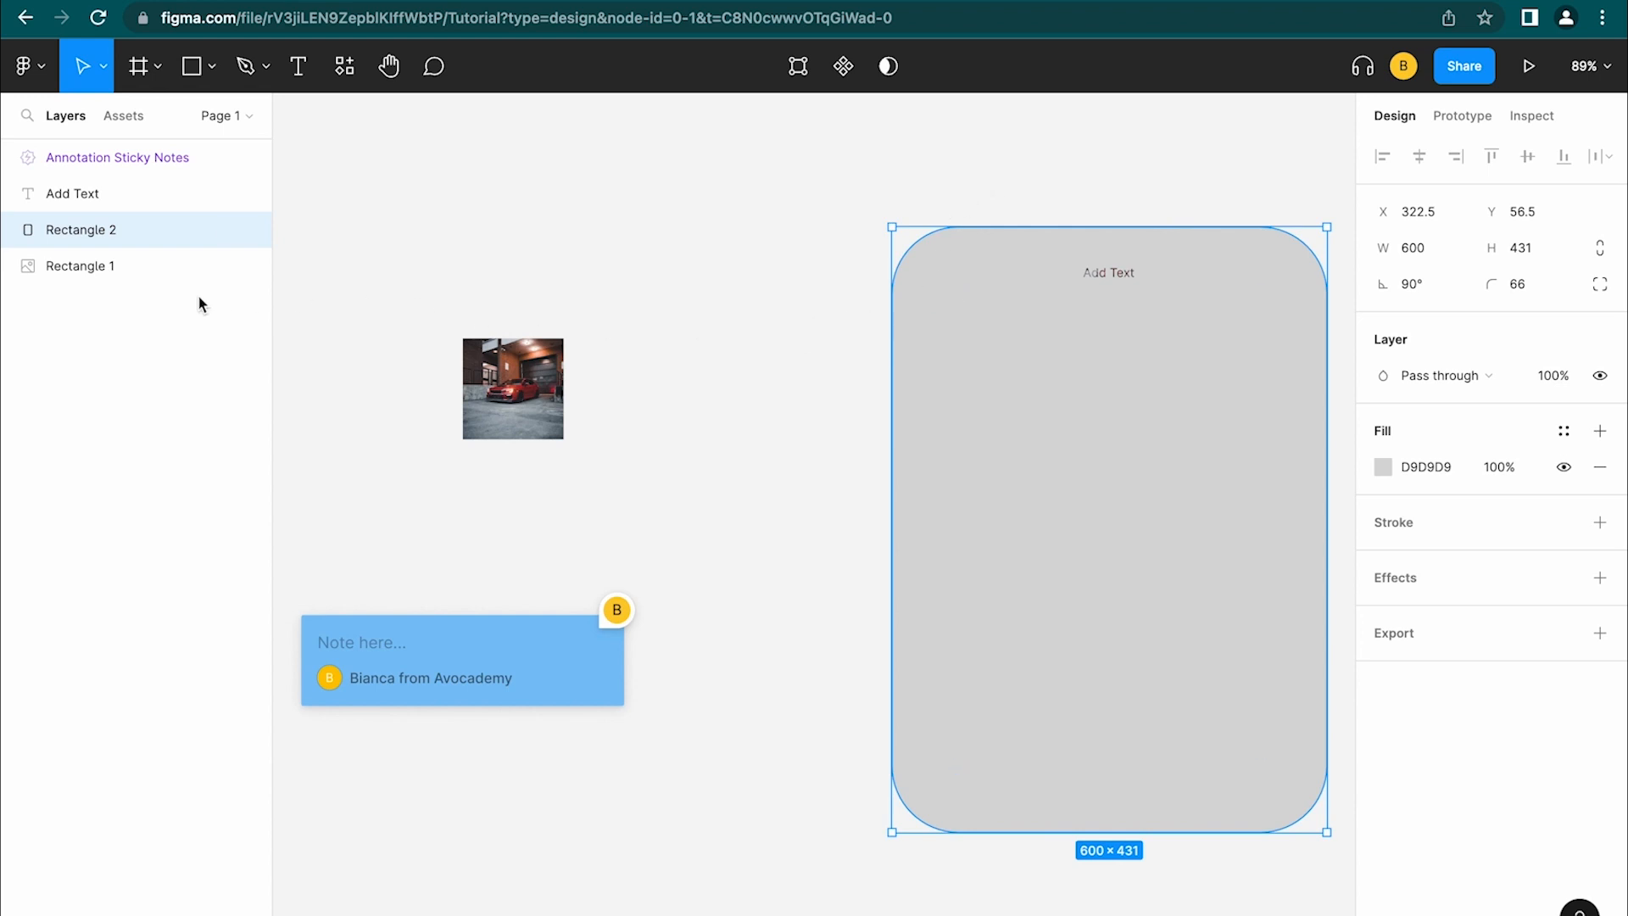
click(95, 266)
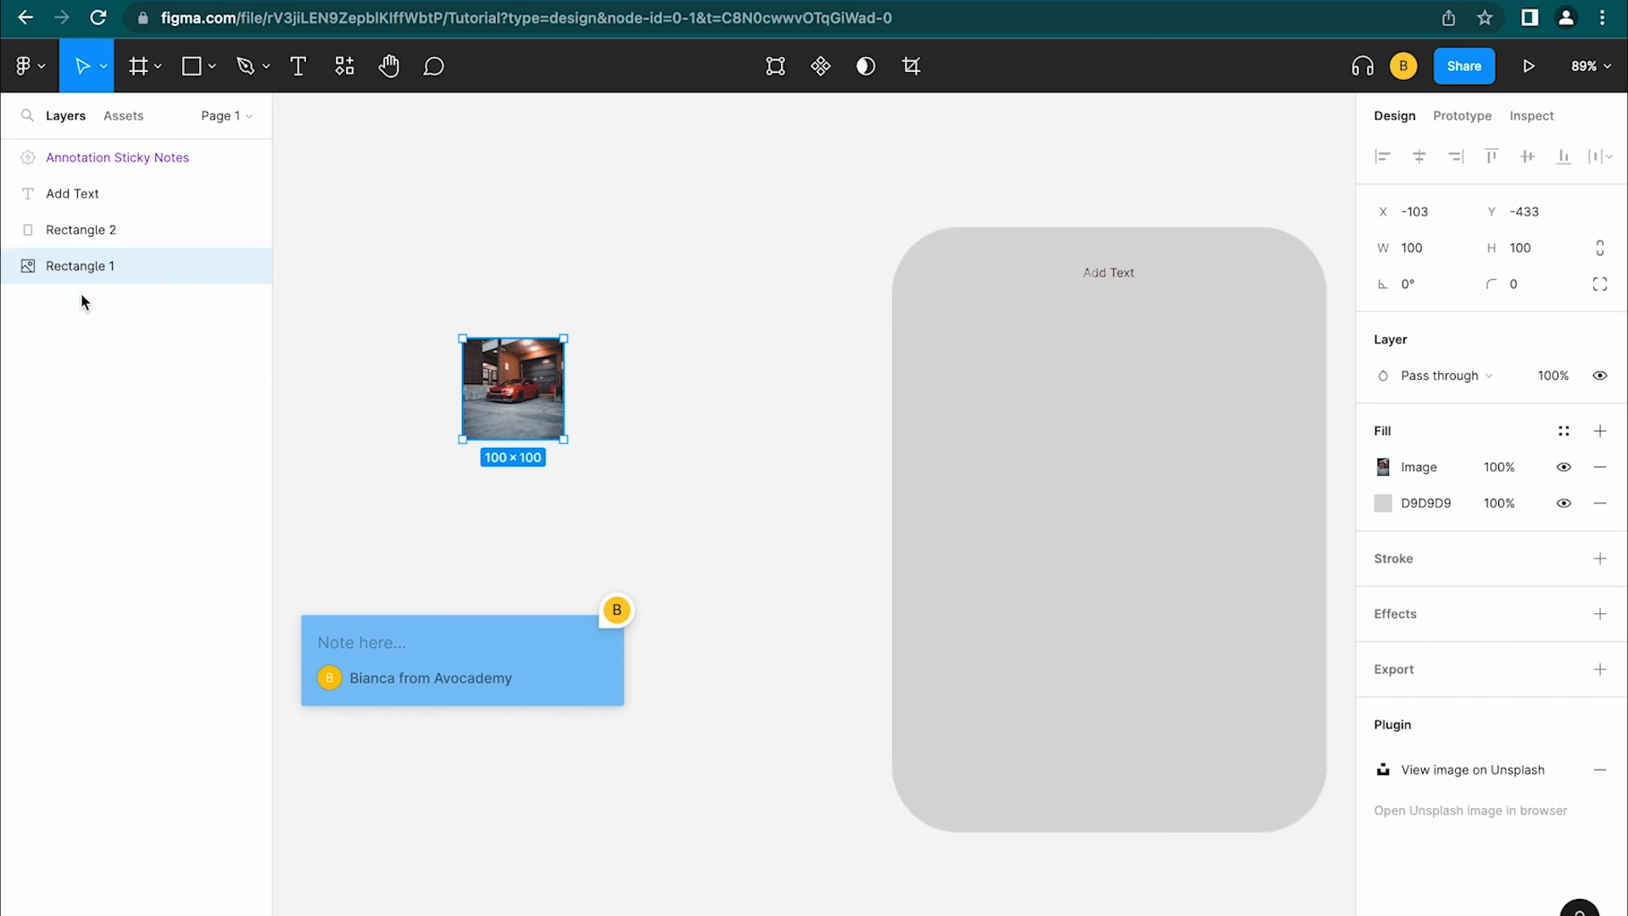
click(74, 351)
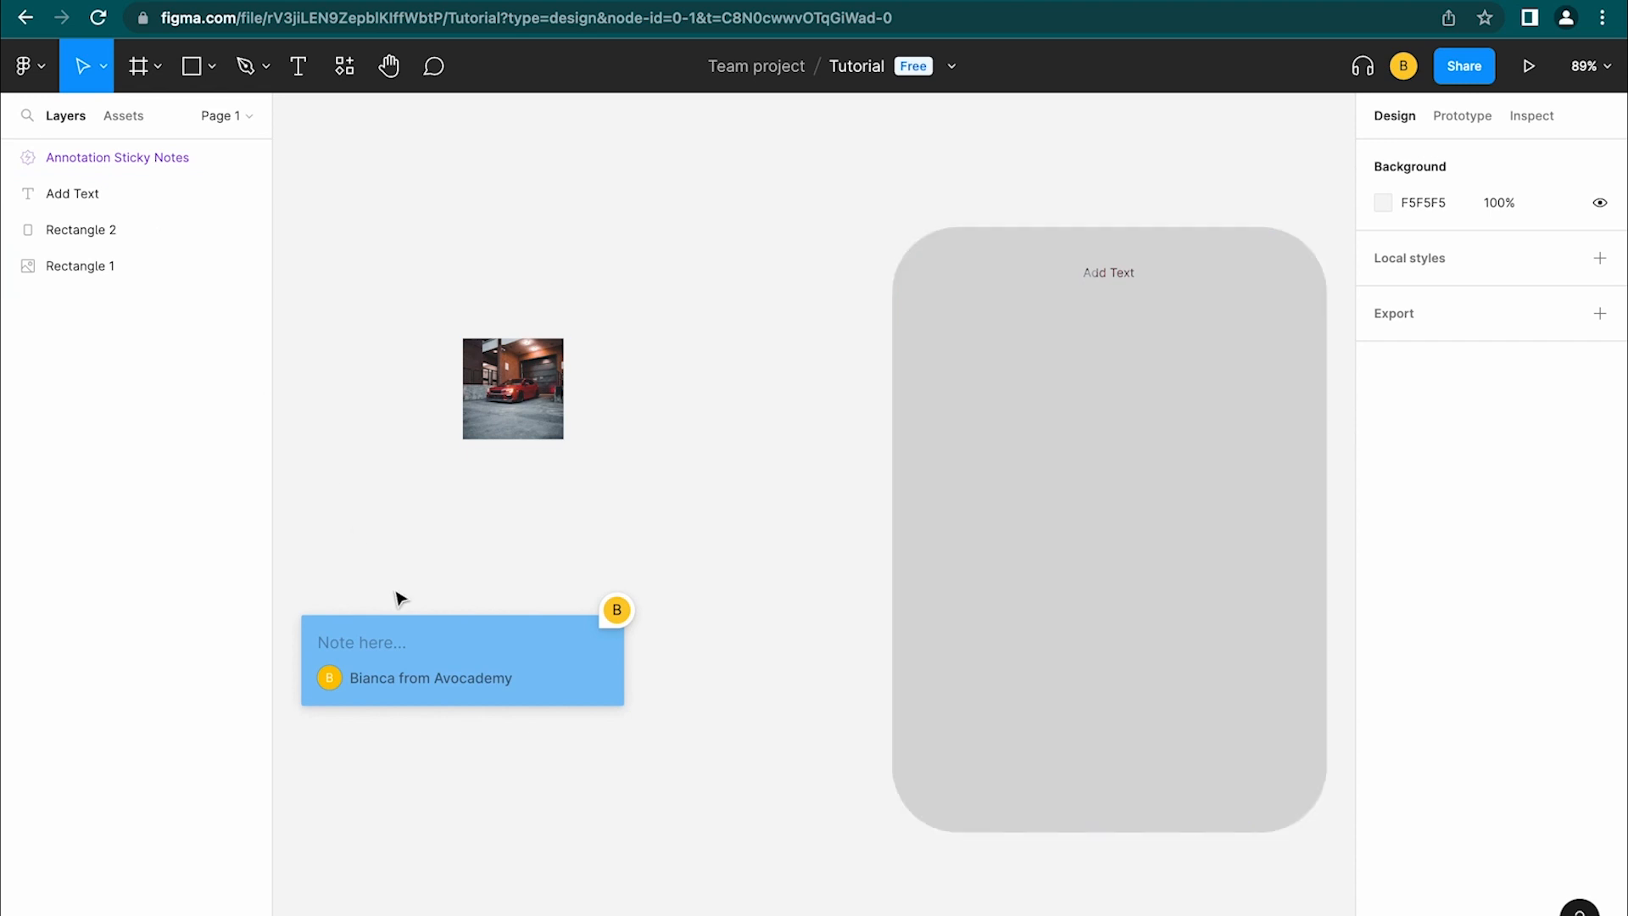
Drag the sticky note onto the rectangle's top and reorder its layer just above Rectangle 2
drag(417, 634, 1061, 277)
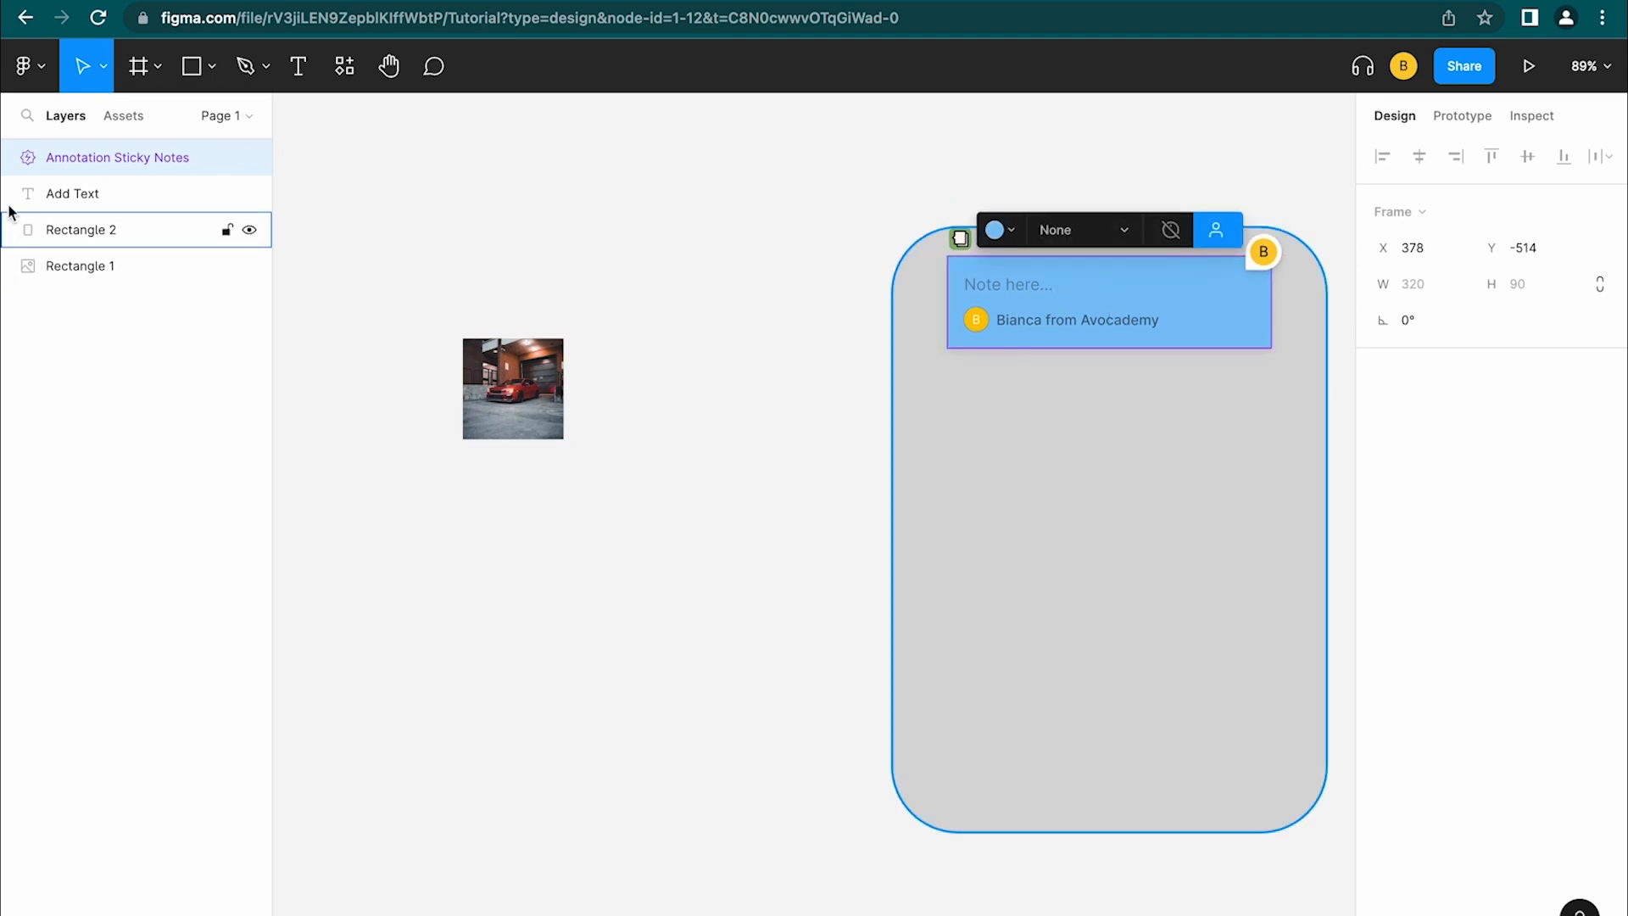
click(100, 345)
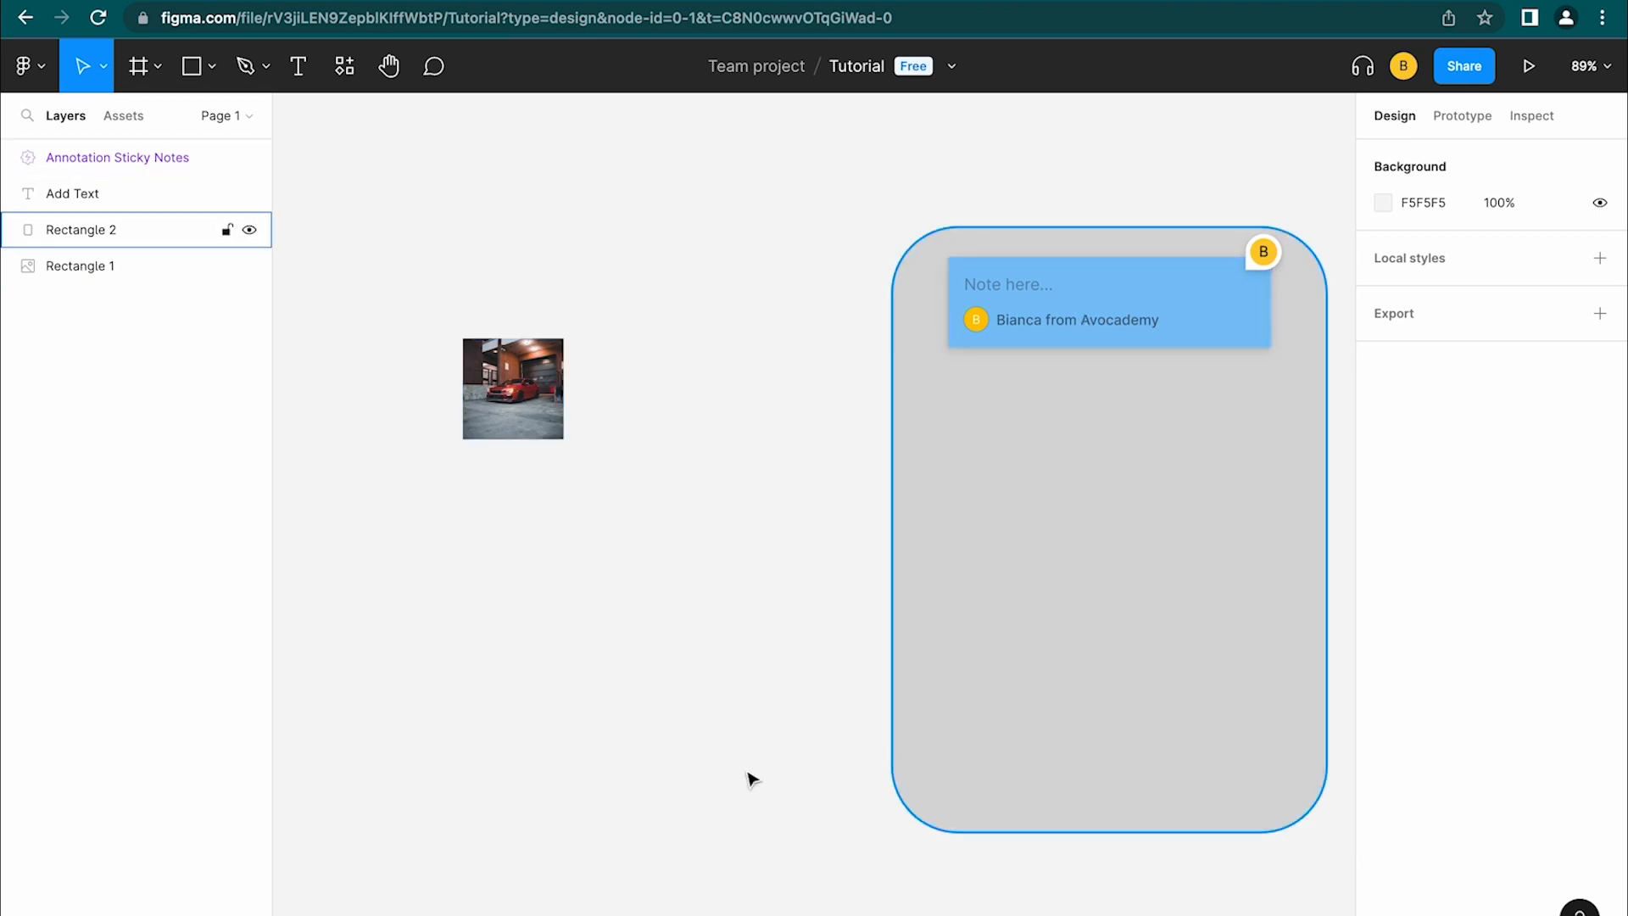
key(super+z)
mouse_move(83, 156)
mouse_down()
mouse_move(111, 156)
mouse_move(135, 207)
mouse_move(131, 246)
mouse_up()
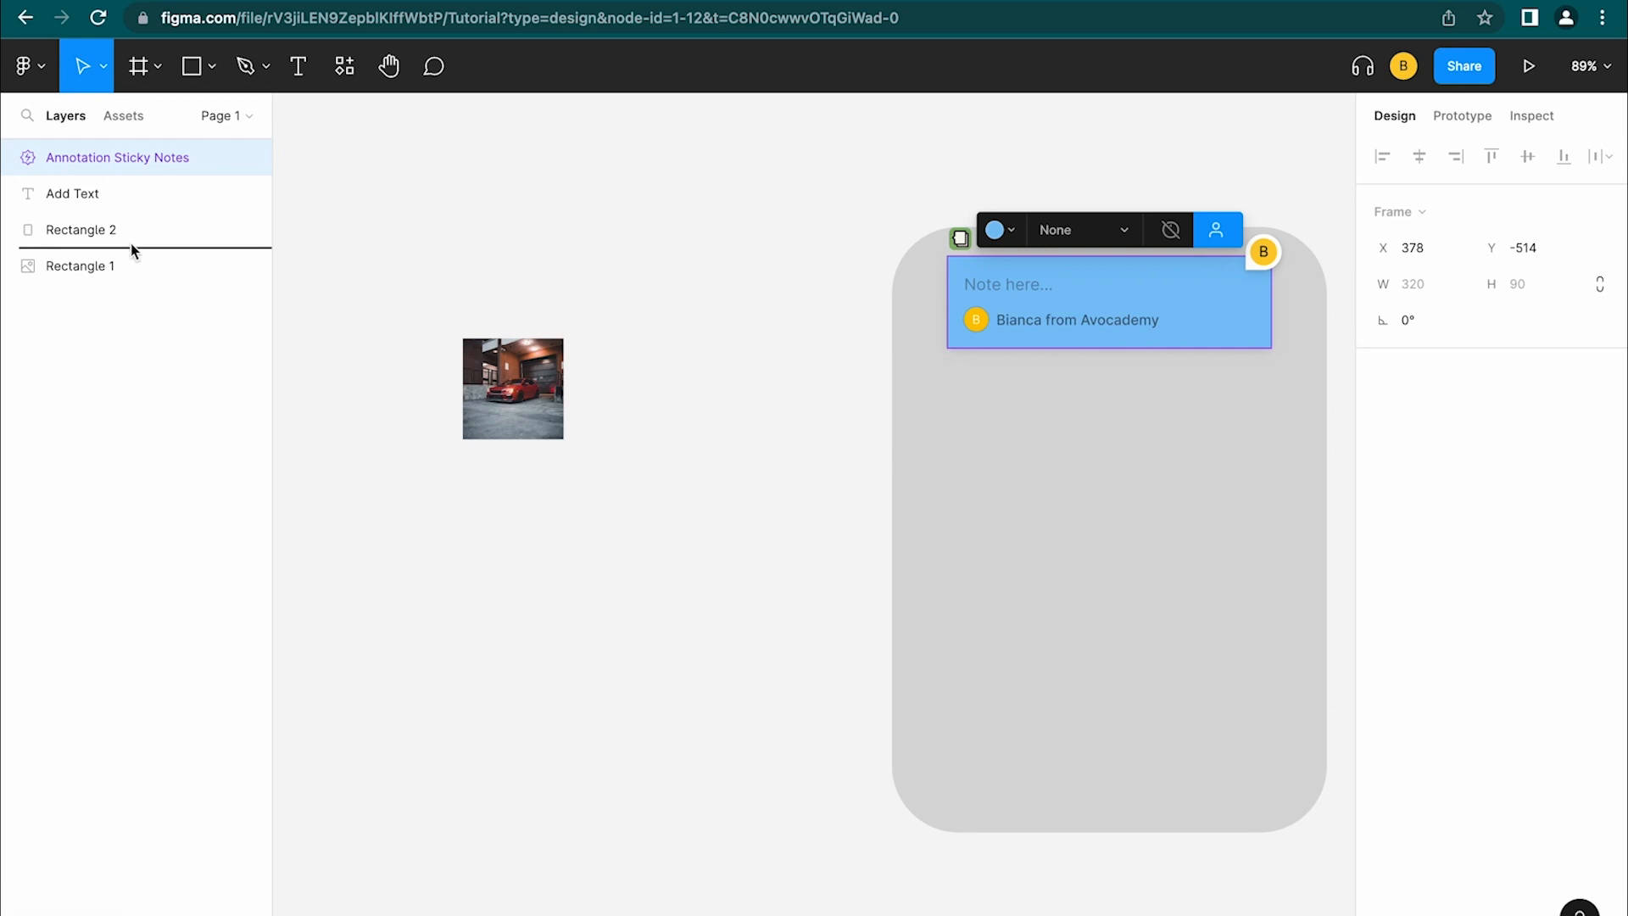
drag(131, 247, 131, 248)
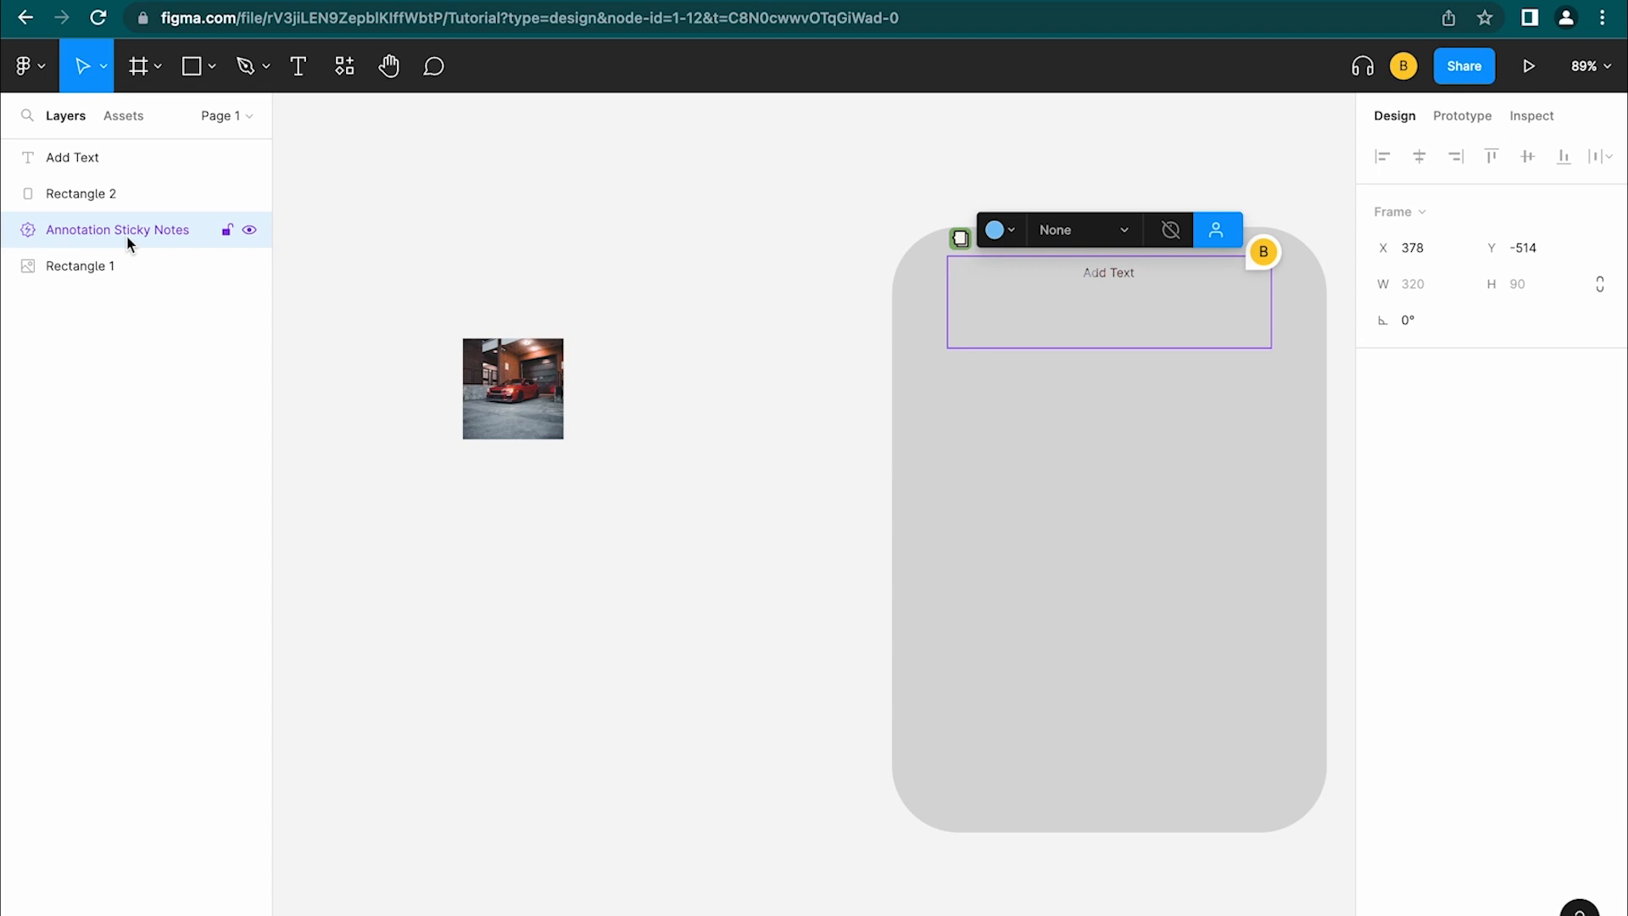
drag(129, 244, 127, 171)
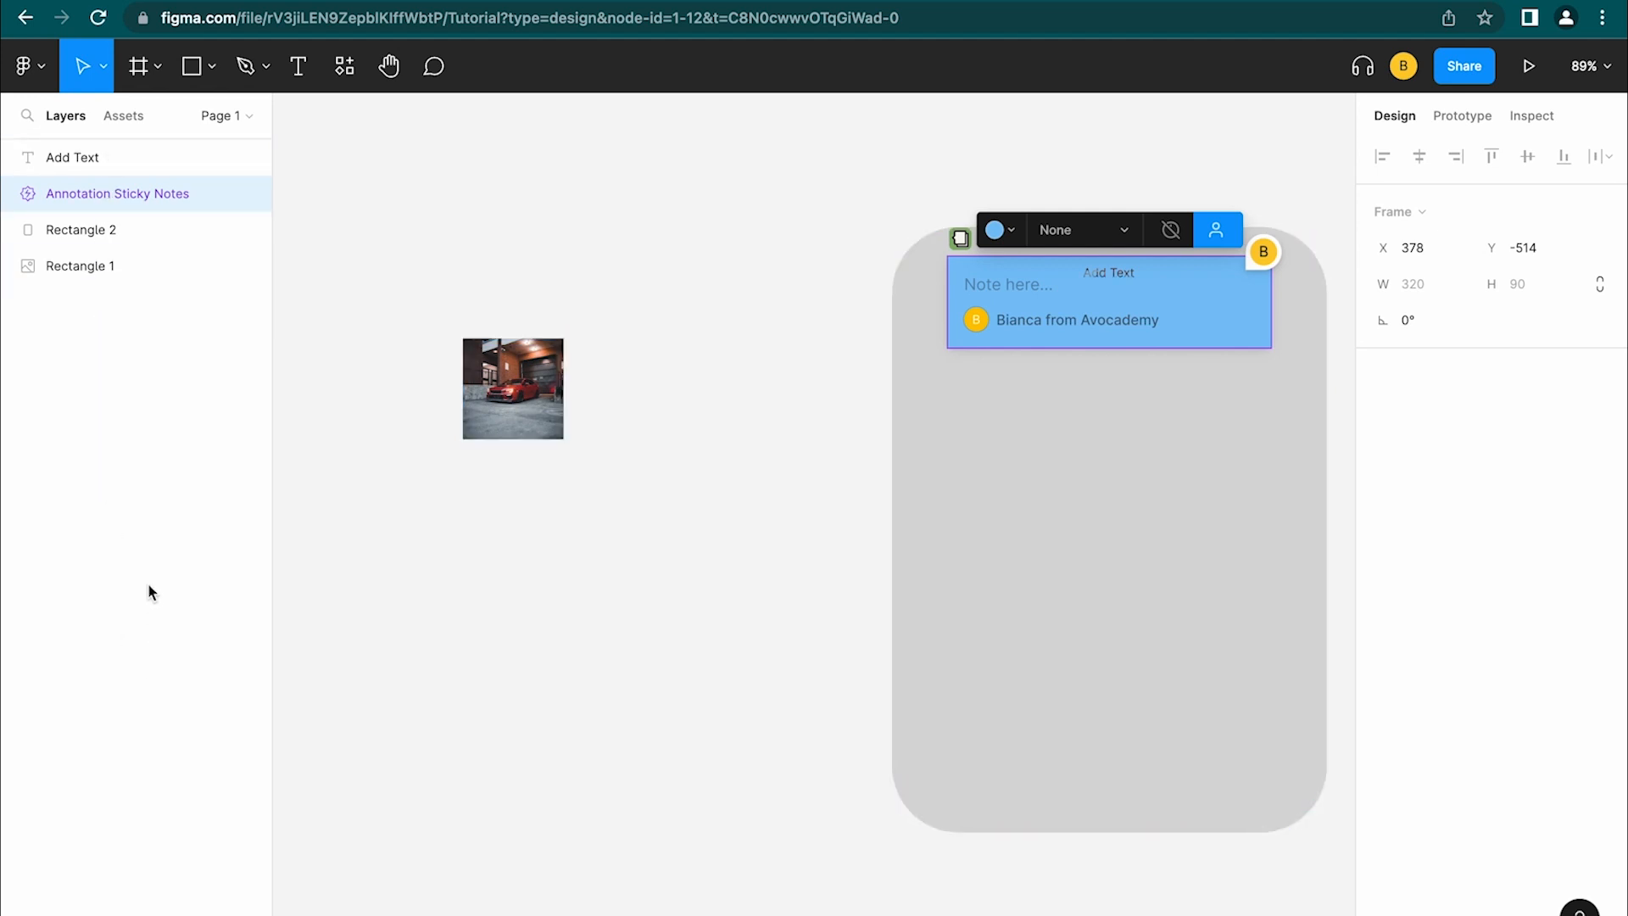
Undo the car image change, then drag the Add Text label onto the image's bottom edge
click(122, 240)
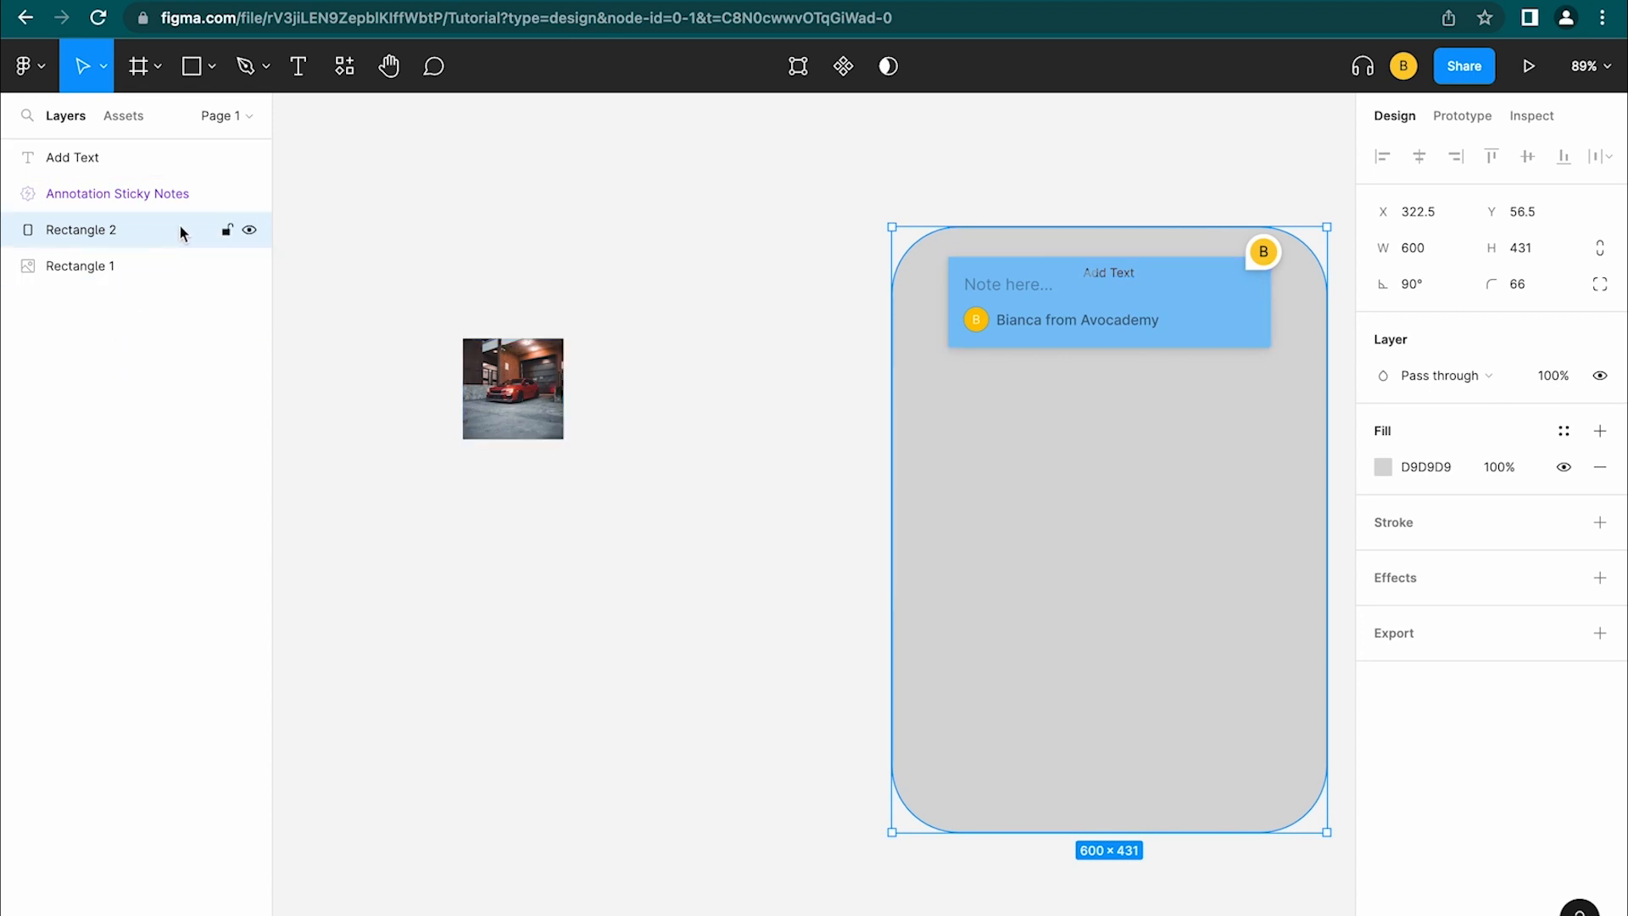
key(shift+Tab)
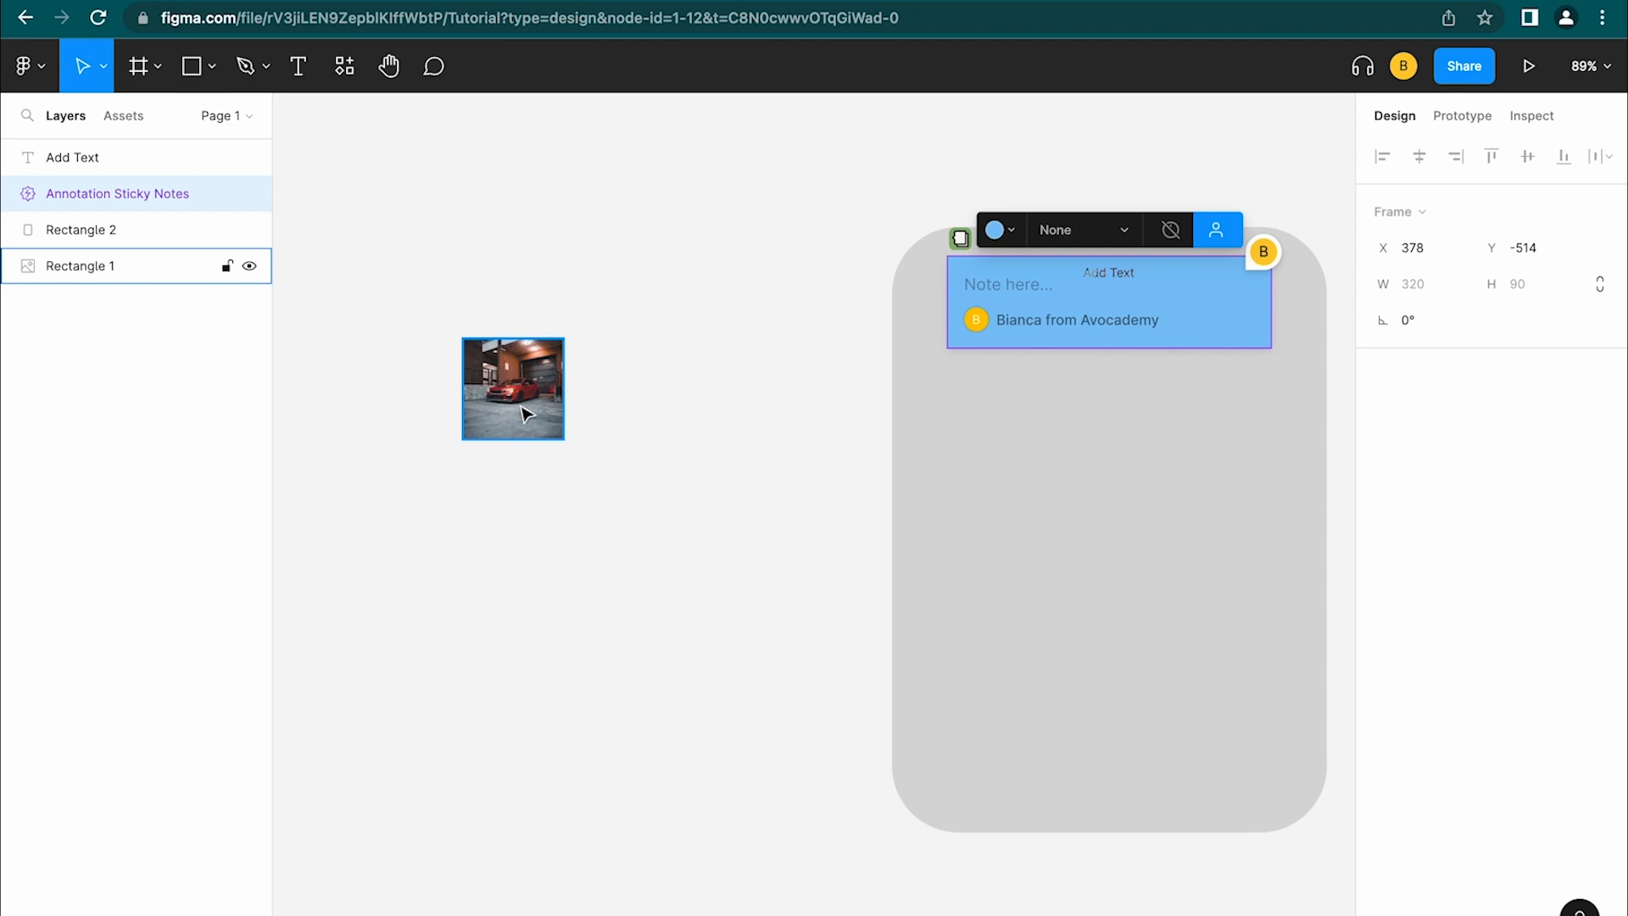
drag(524, 413, 671, 450)
key(ctrl+z)
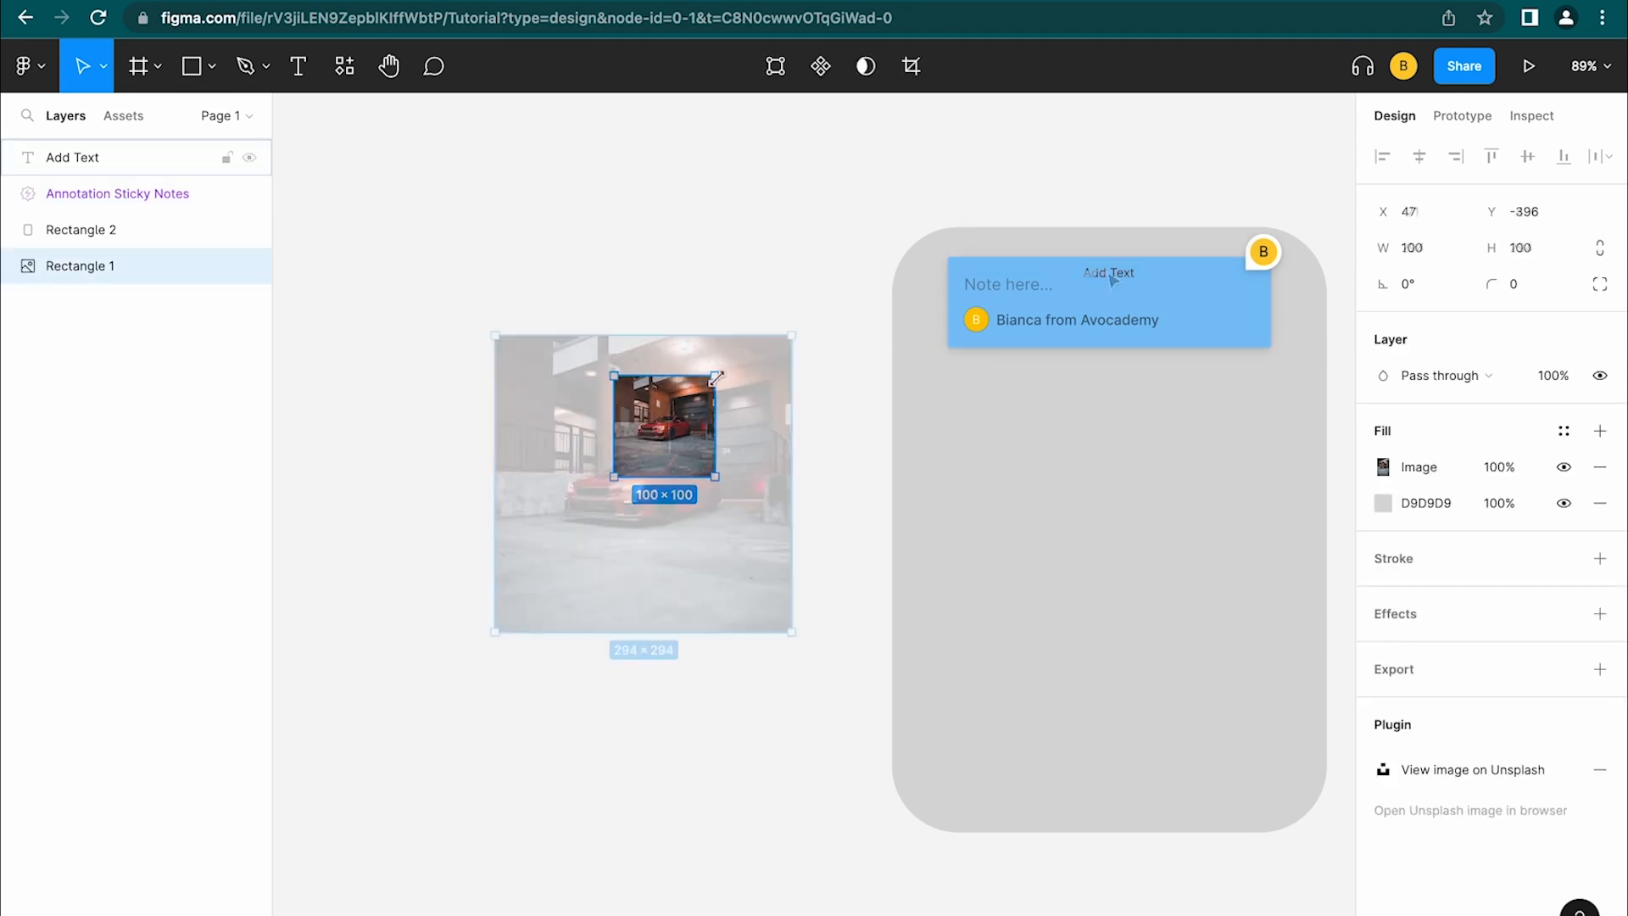
drag(1118, 283, 651, 613)
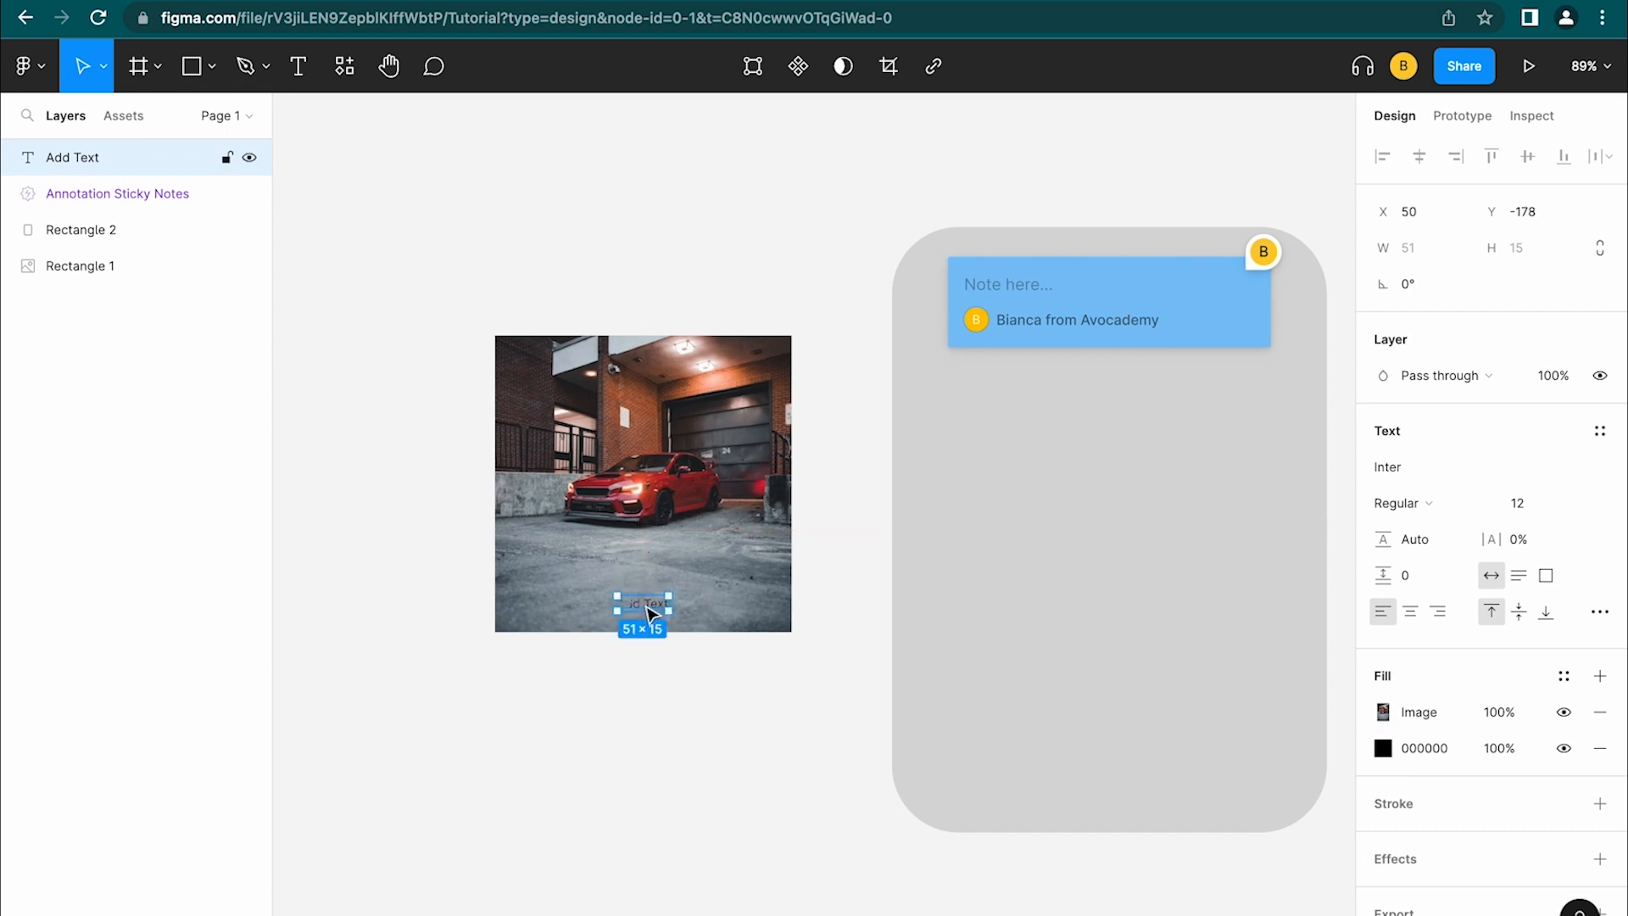
scroll(647, 611, up, 4)
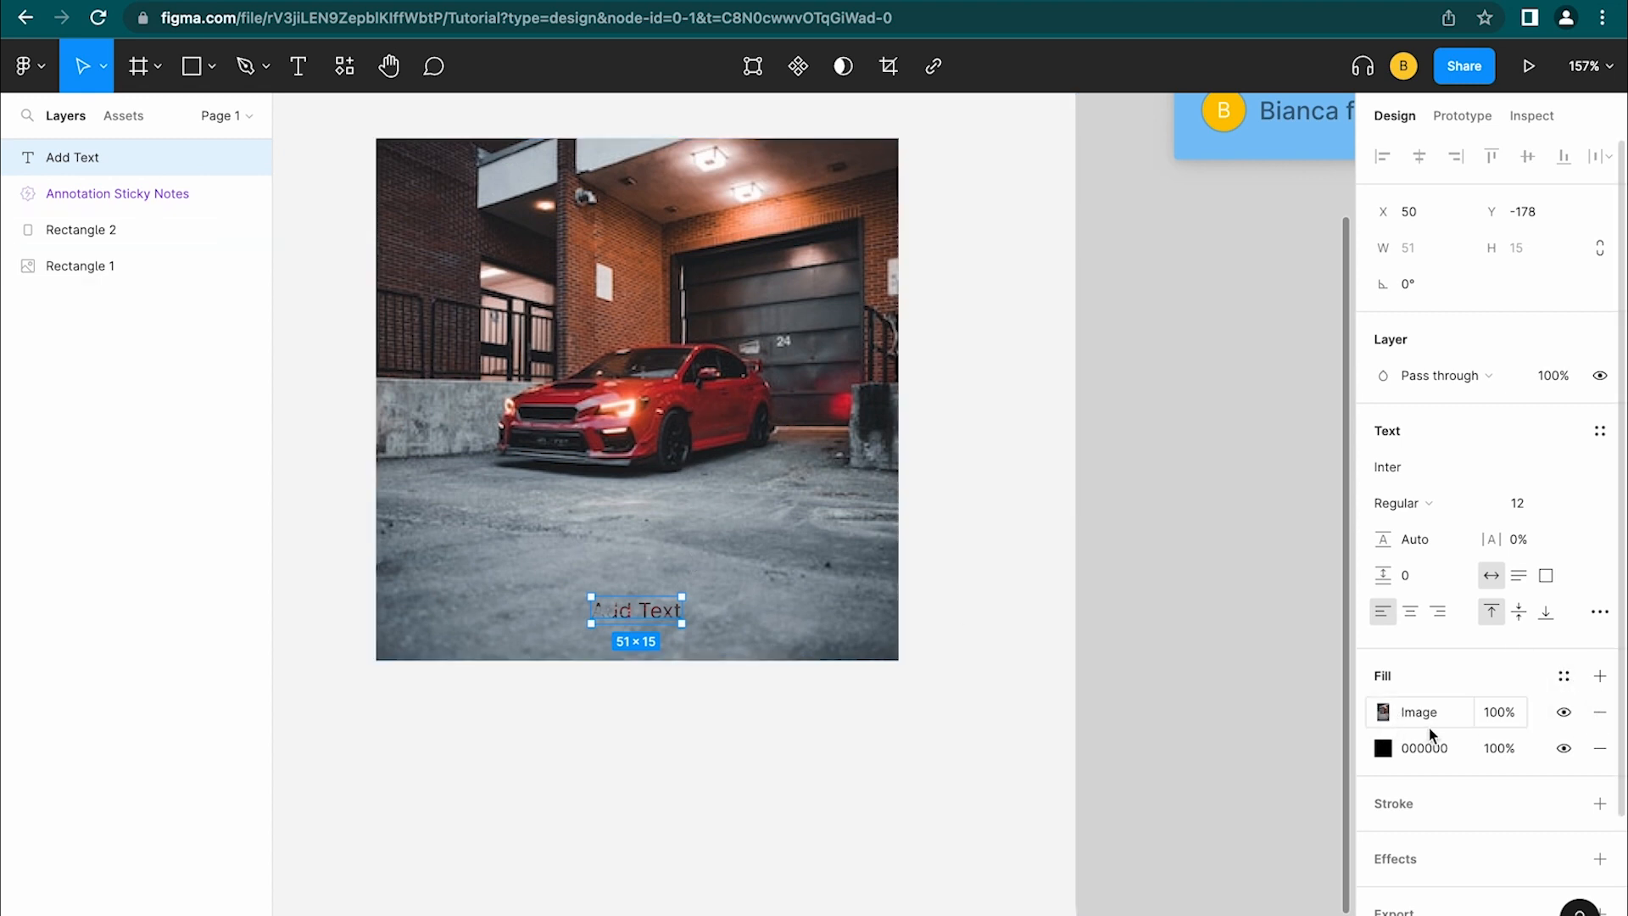
Remove the Image fill from the Add Text label and set its font size to 16
click(1596, 715)
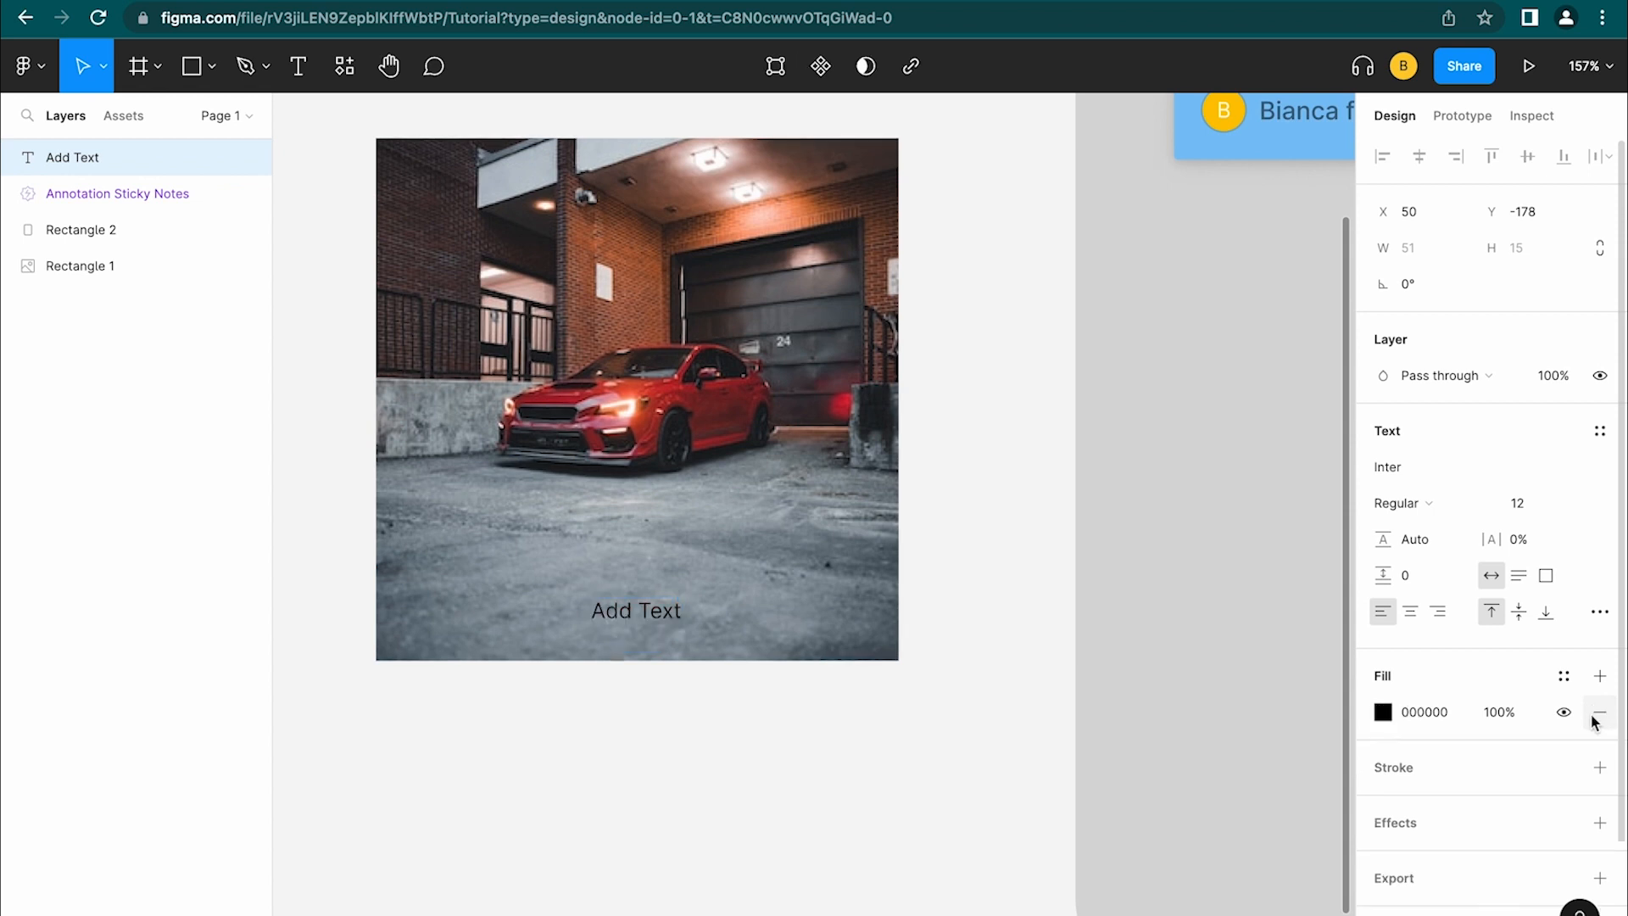
click(1580, 505)
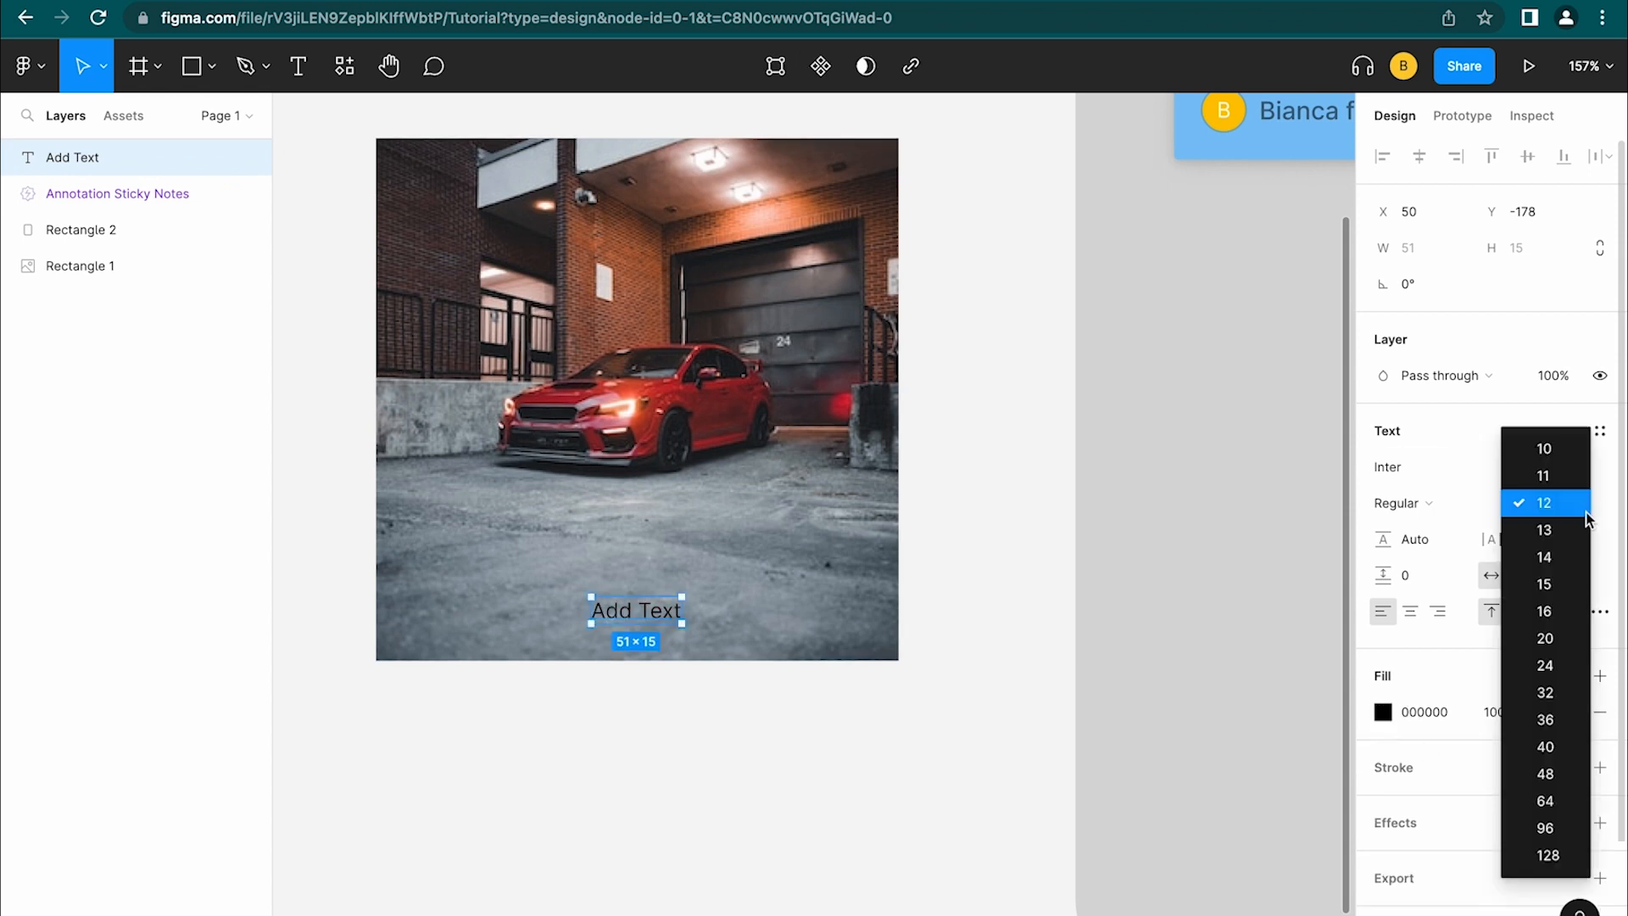
click(1557, 623)
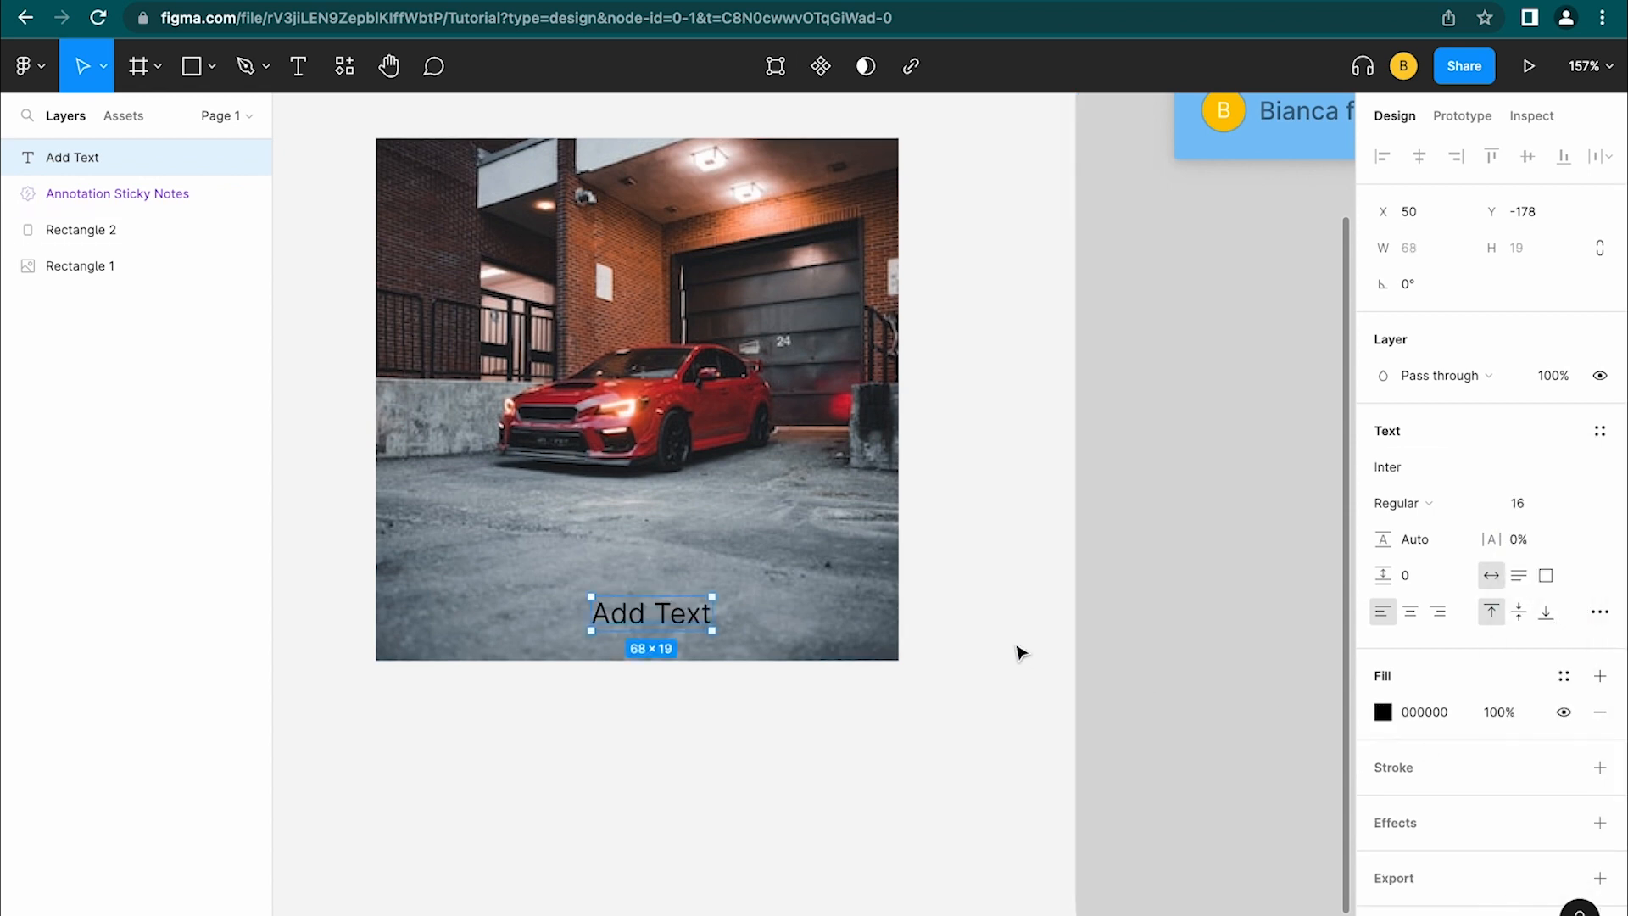
click(1018, 654)
scroll(635, 749, down, 3)
Select the Add Text label together with the car image
click(652, 655)
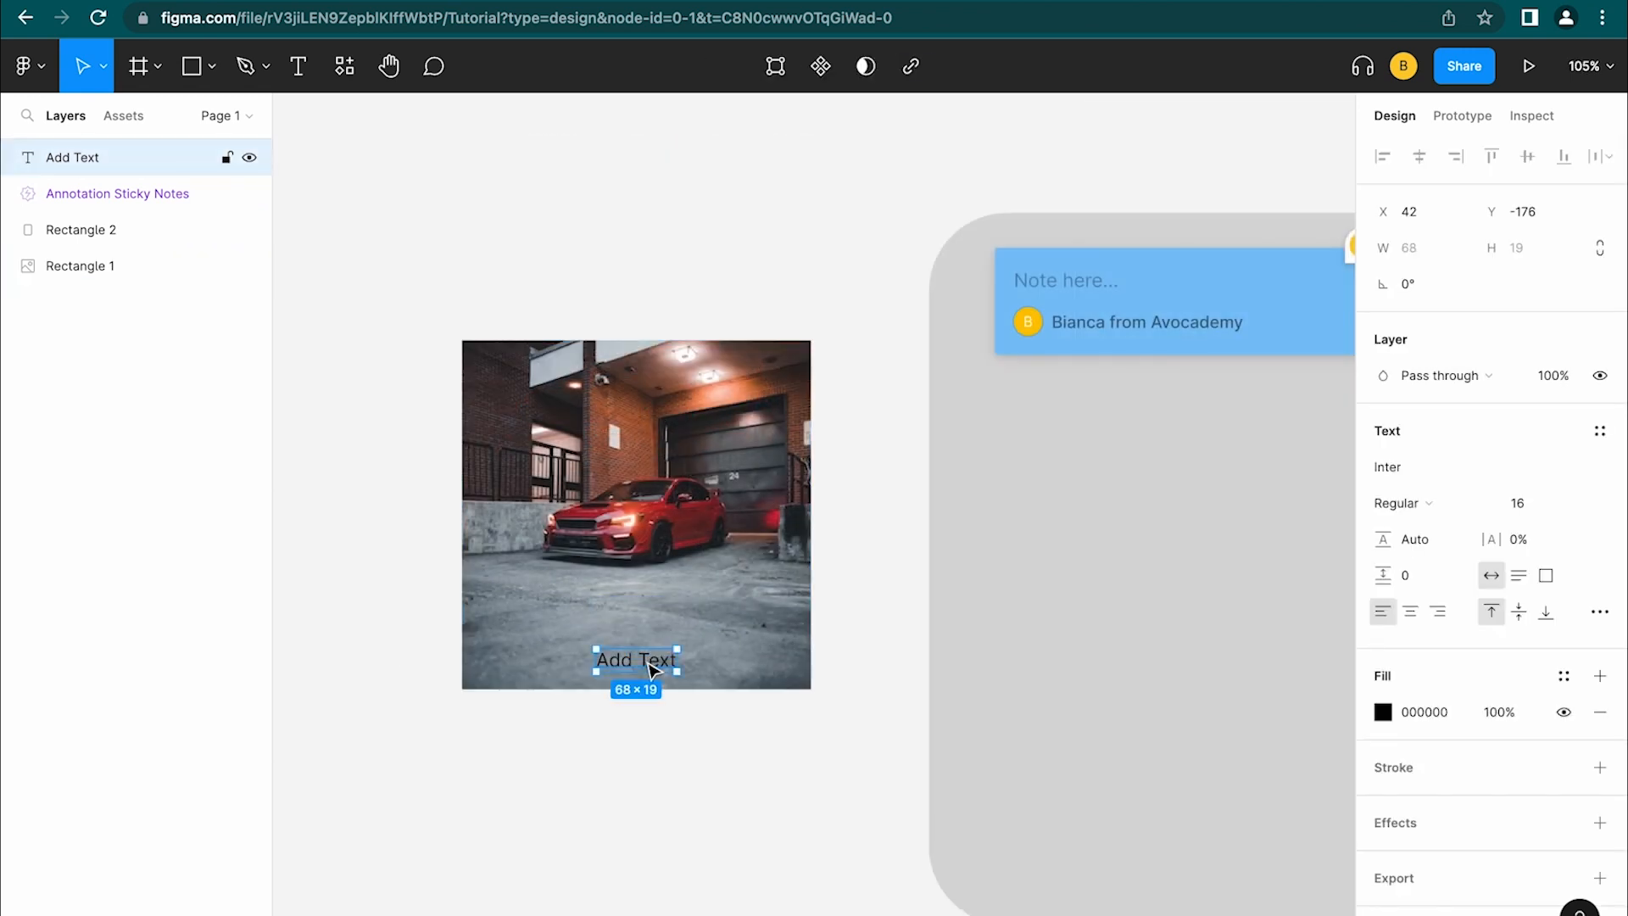
click(661, 524)
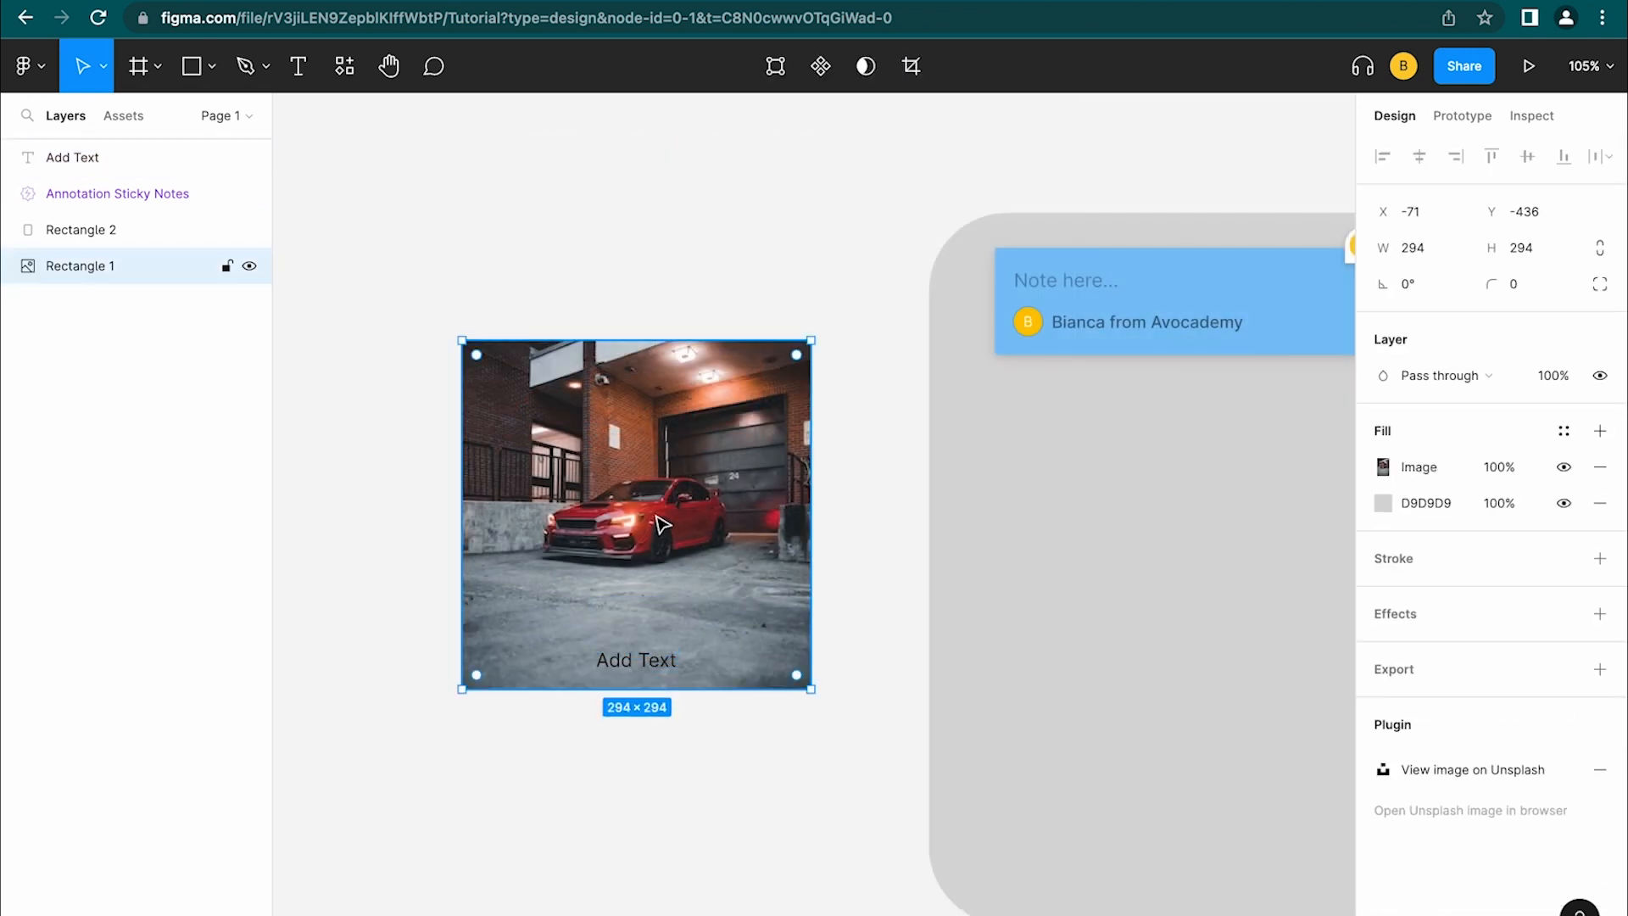
click(410, 659)
click(653, 656)
shift+click(678, 512)
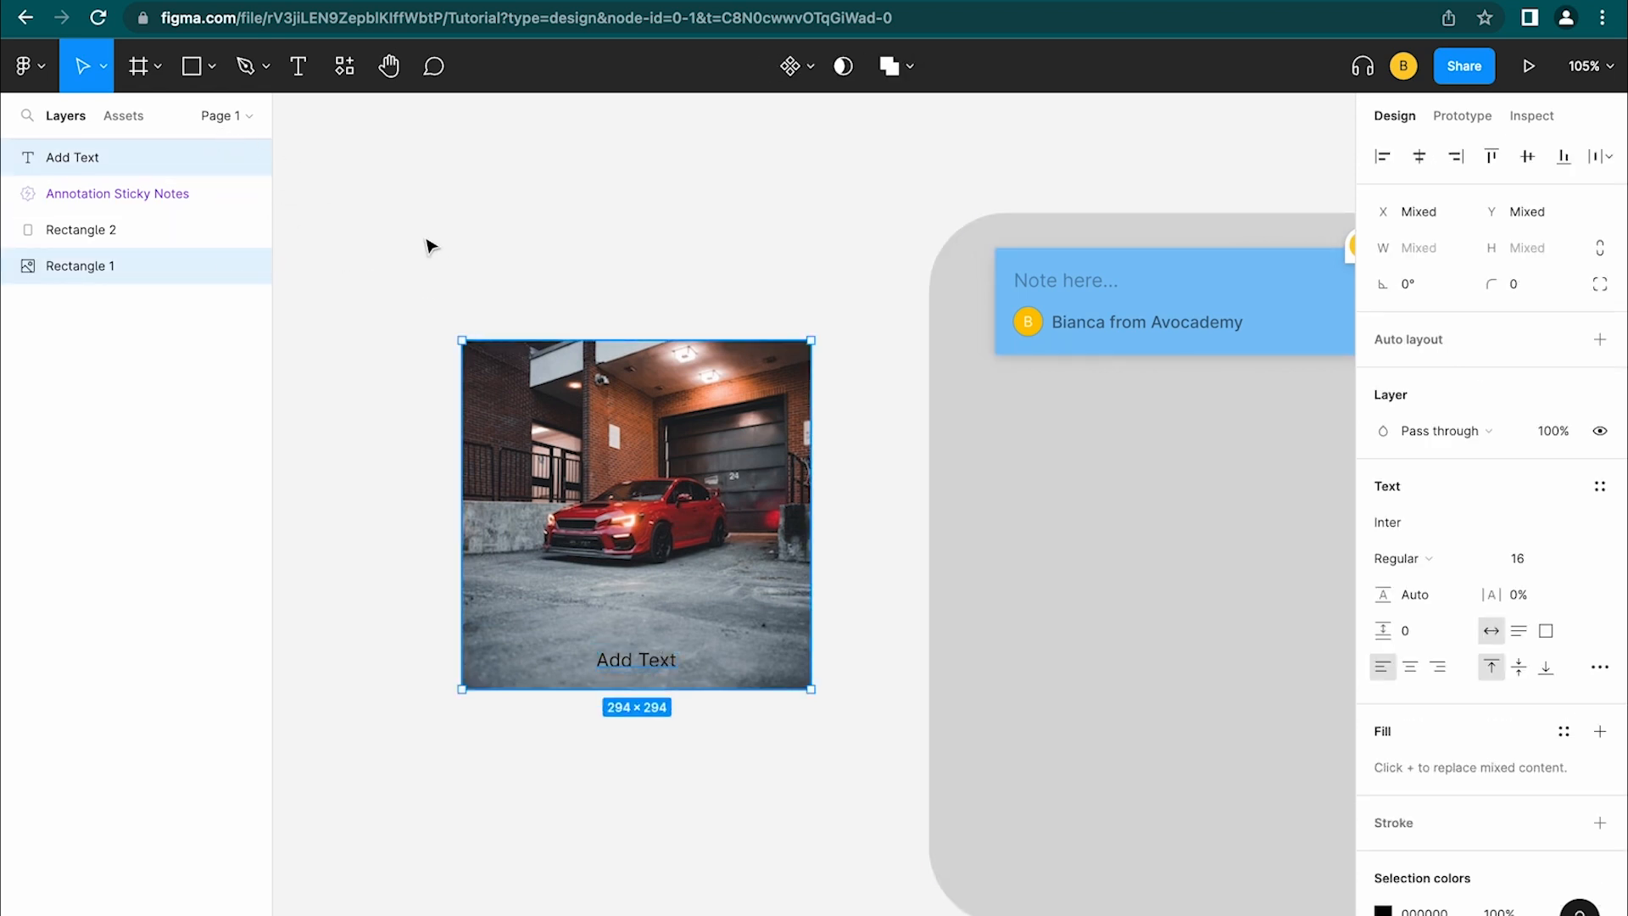
Group the label and car image with Ctrl+G, then undo and ungroup them
right_click(502, 429)
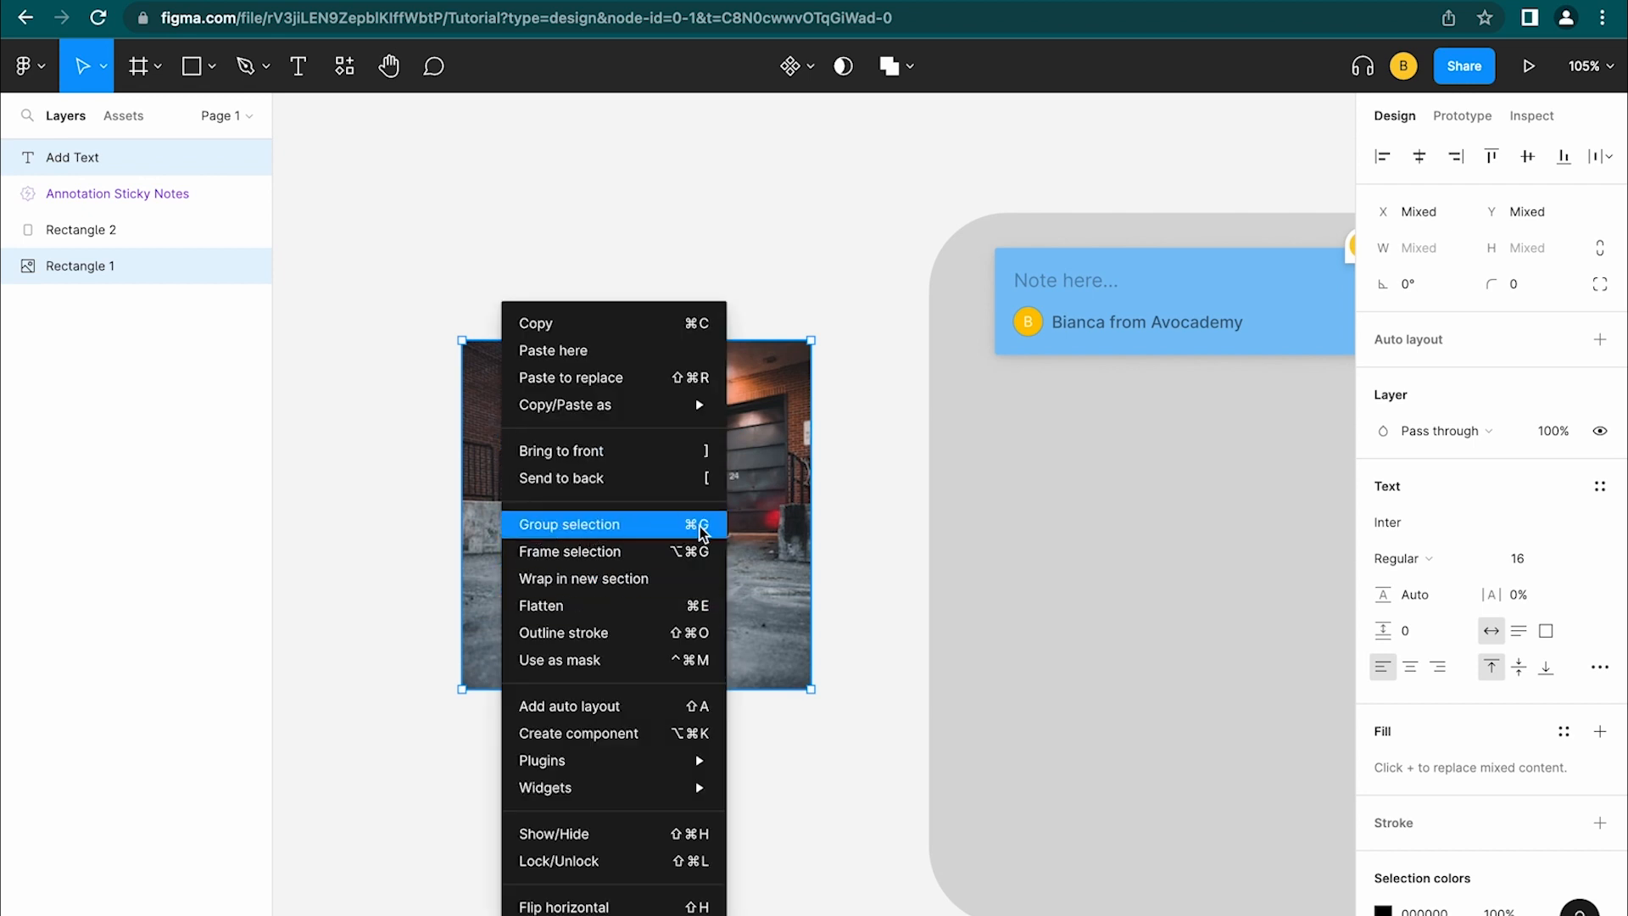
click(761, 519)
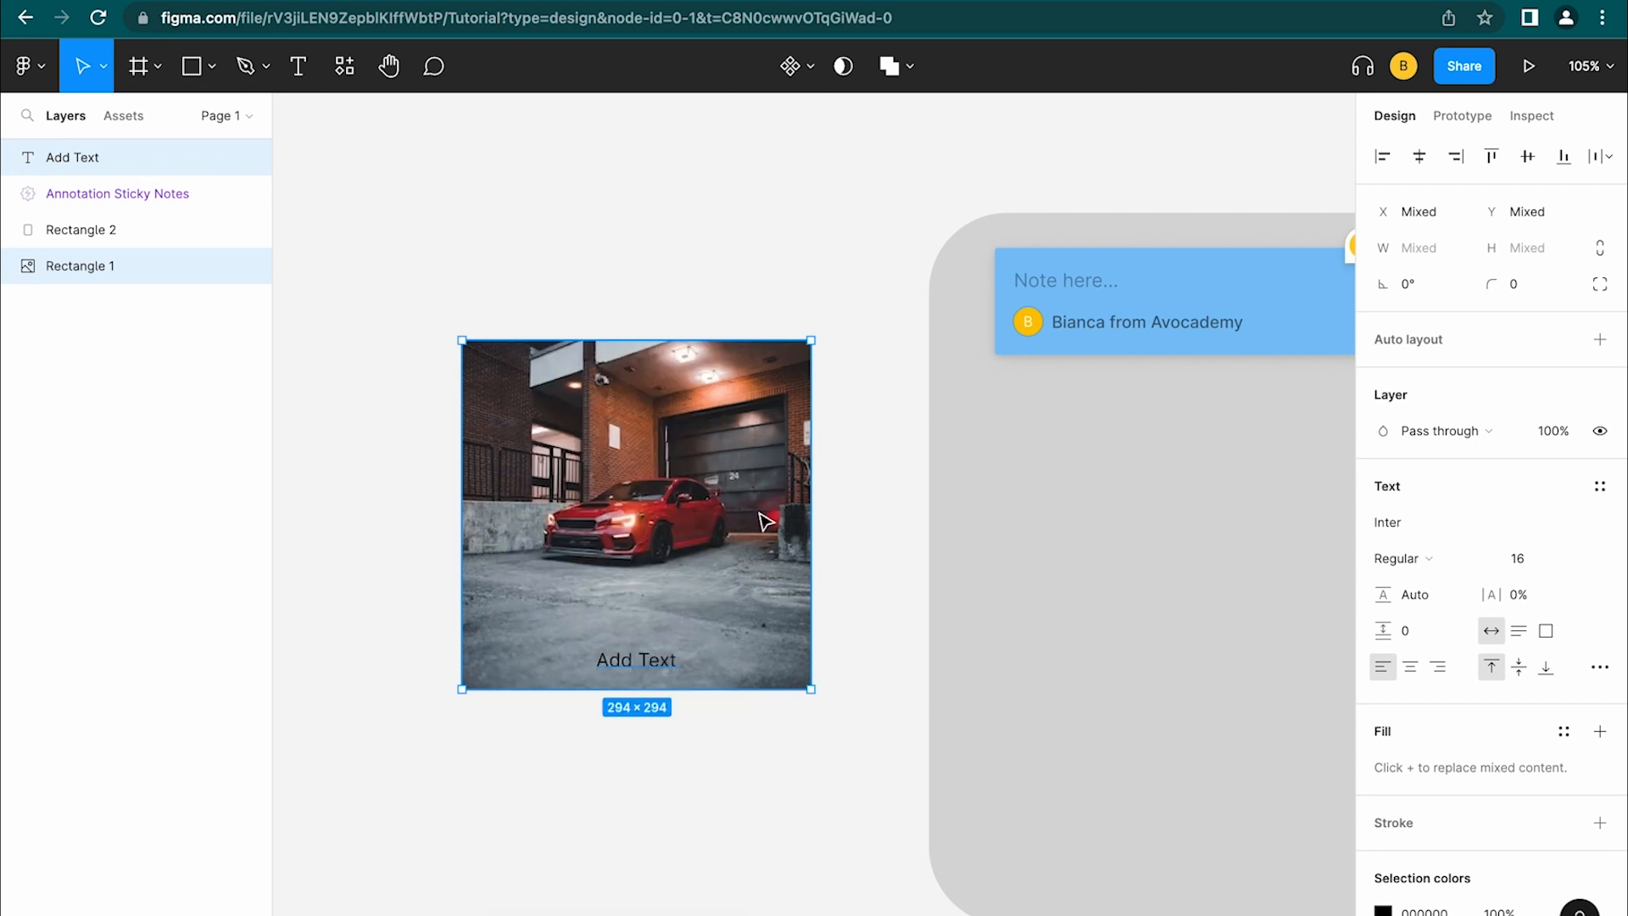
key(ctrl+g)
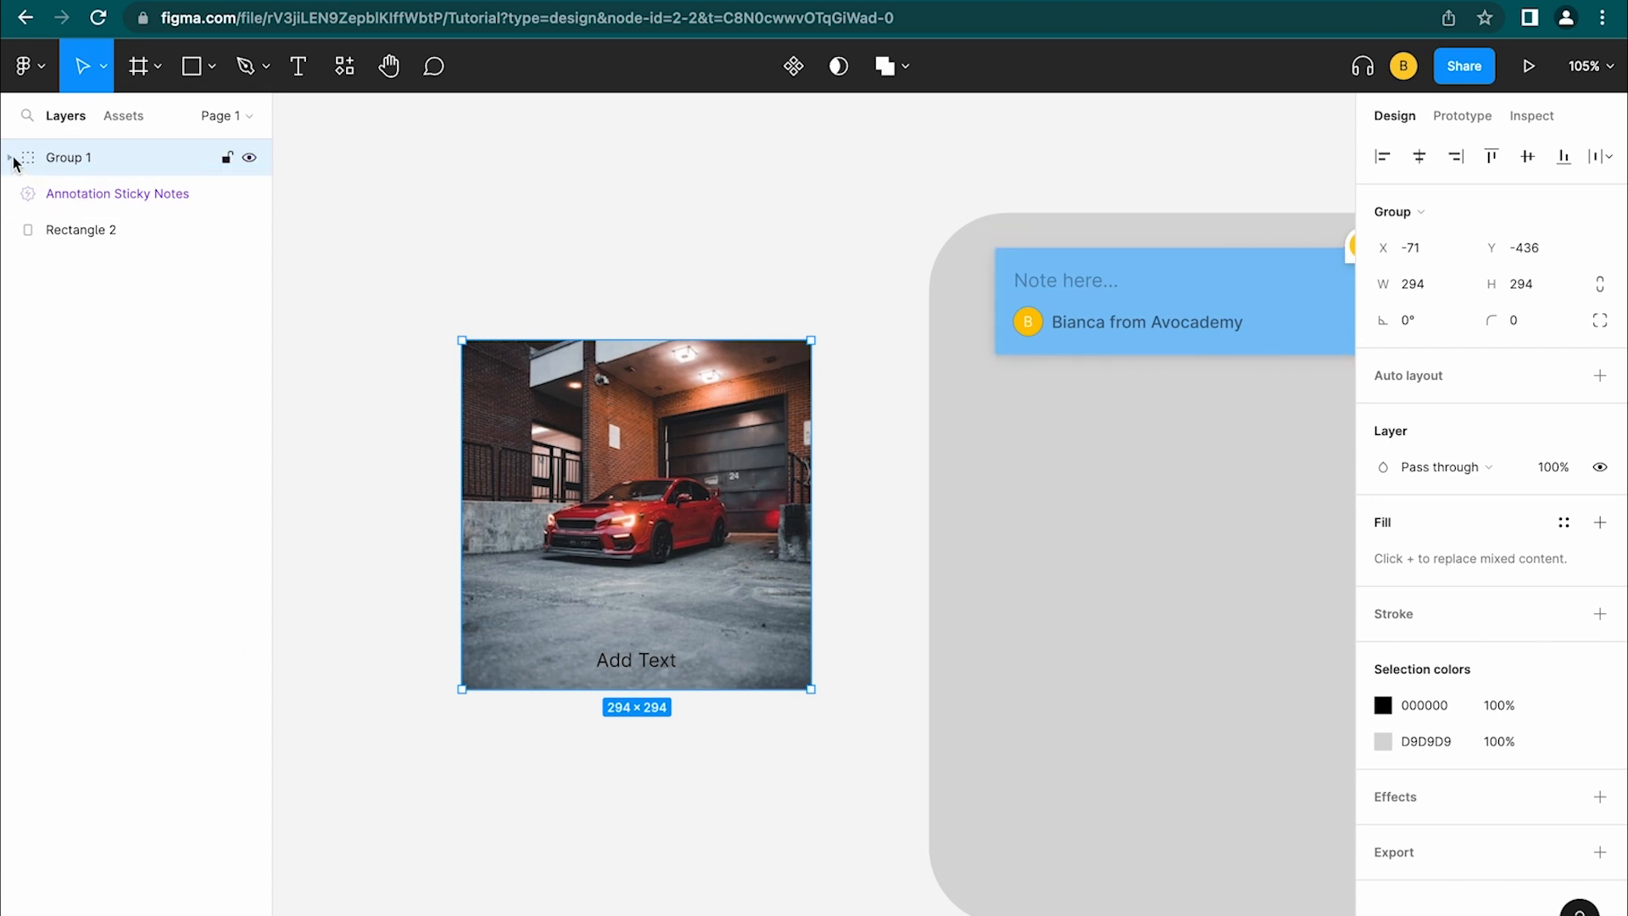
key(super+z)
key(super+z)
right_click(542, 475)
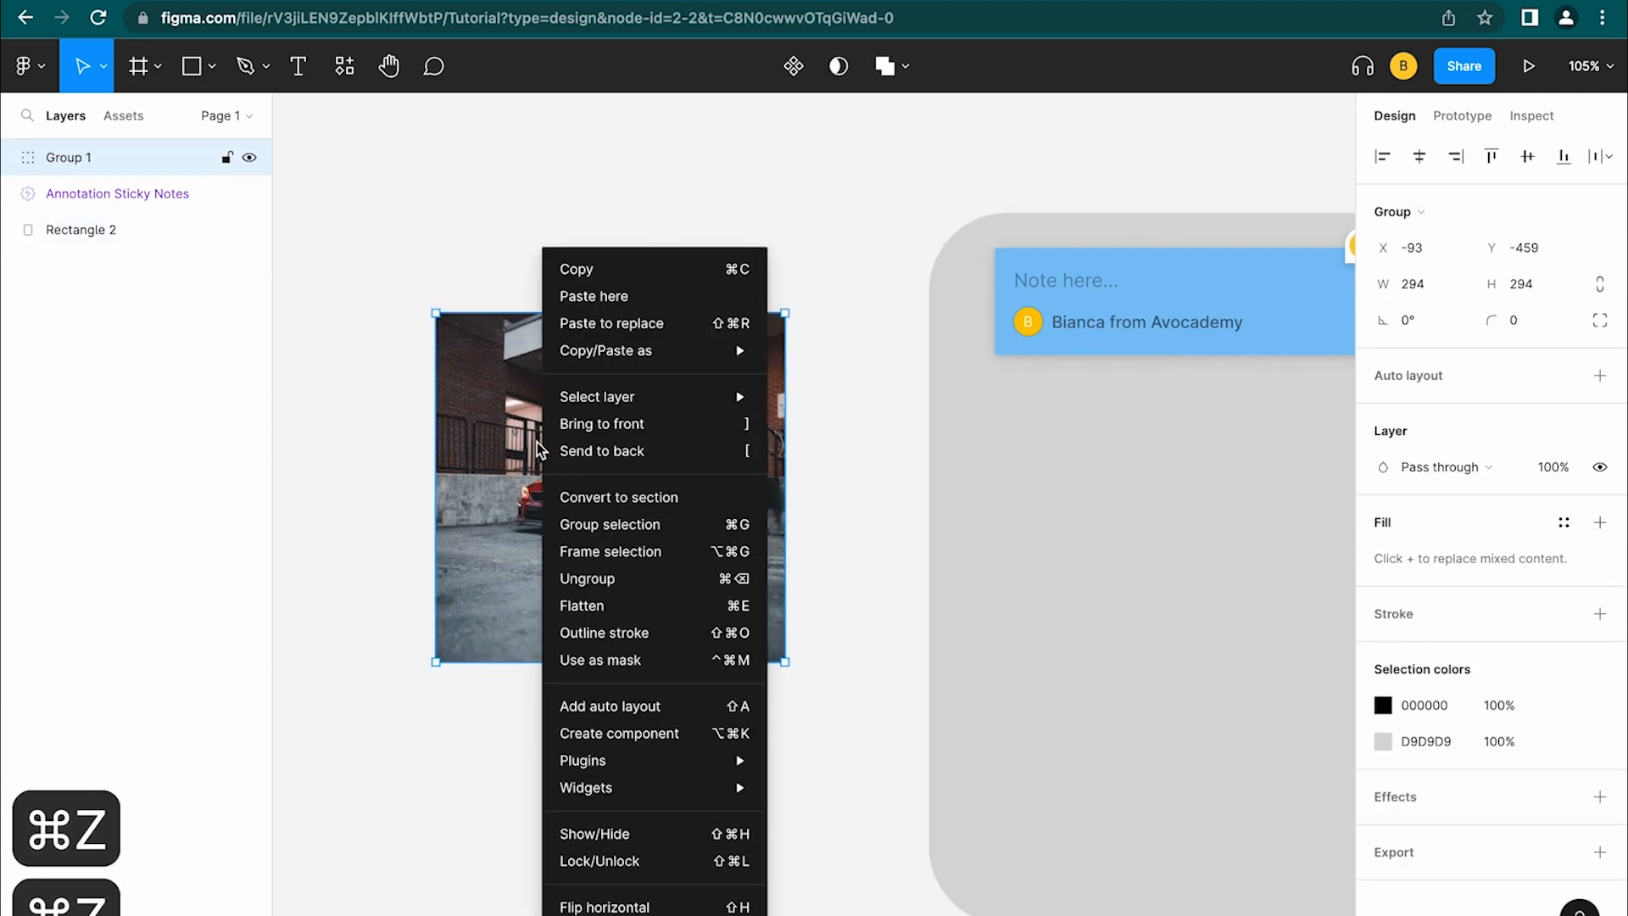
click(725, 580)
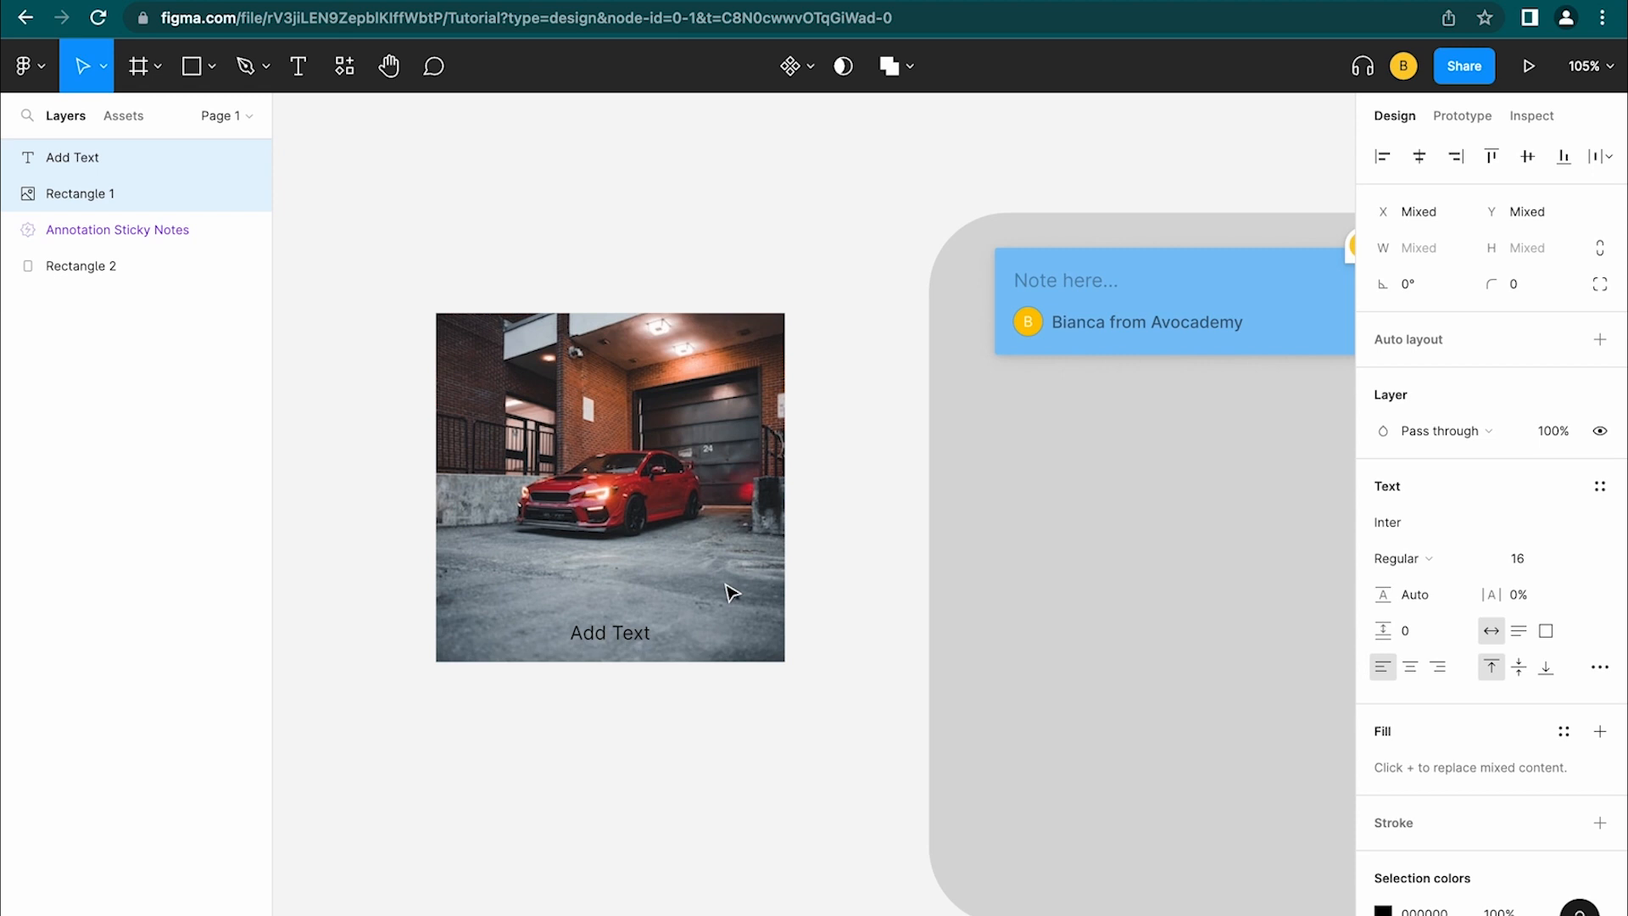
Switch between the Add Text and car image layers, then drag the image upward away from the label
click(63, 157)
click(85, 193)
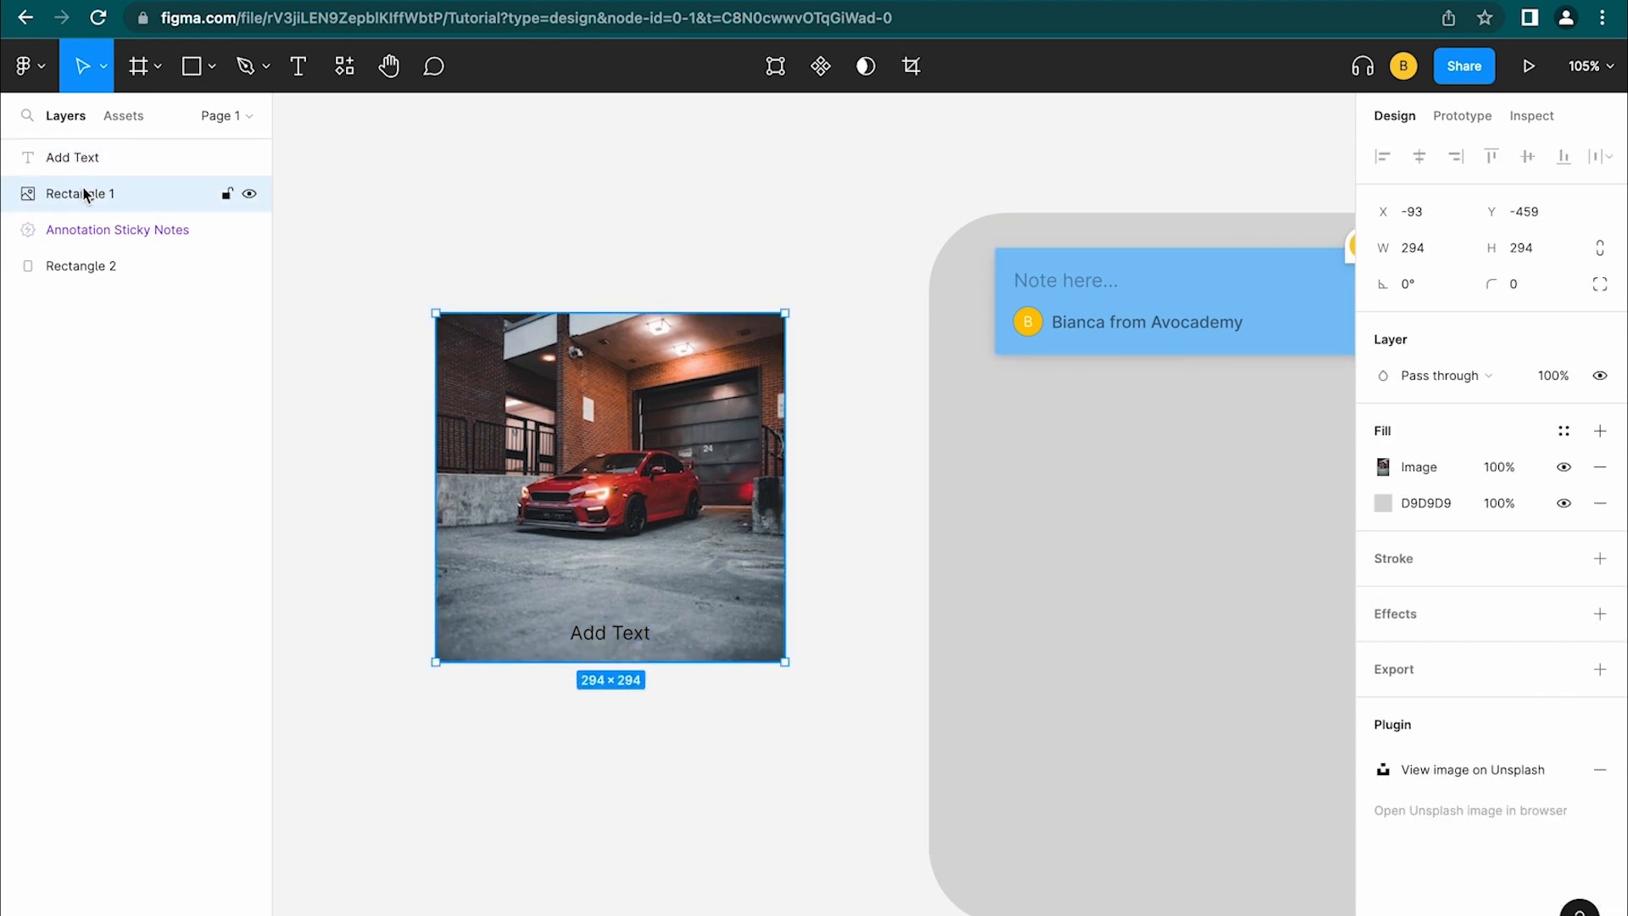
click(90, 163)
click(94, 193)
click(94, 163)
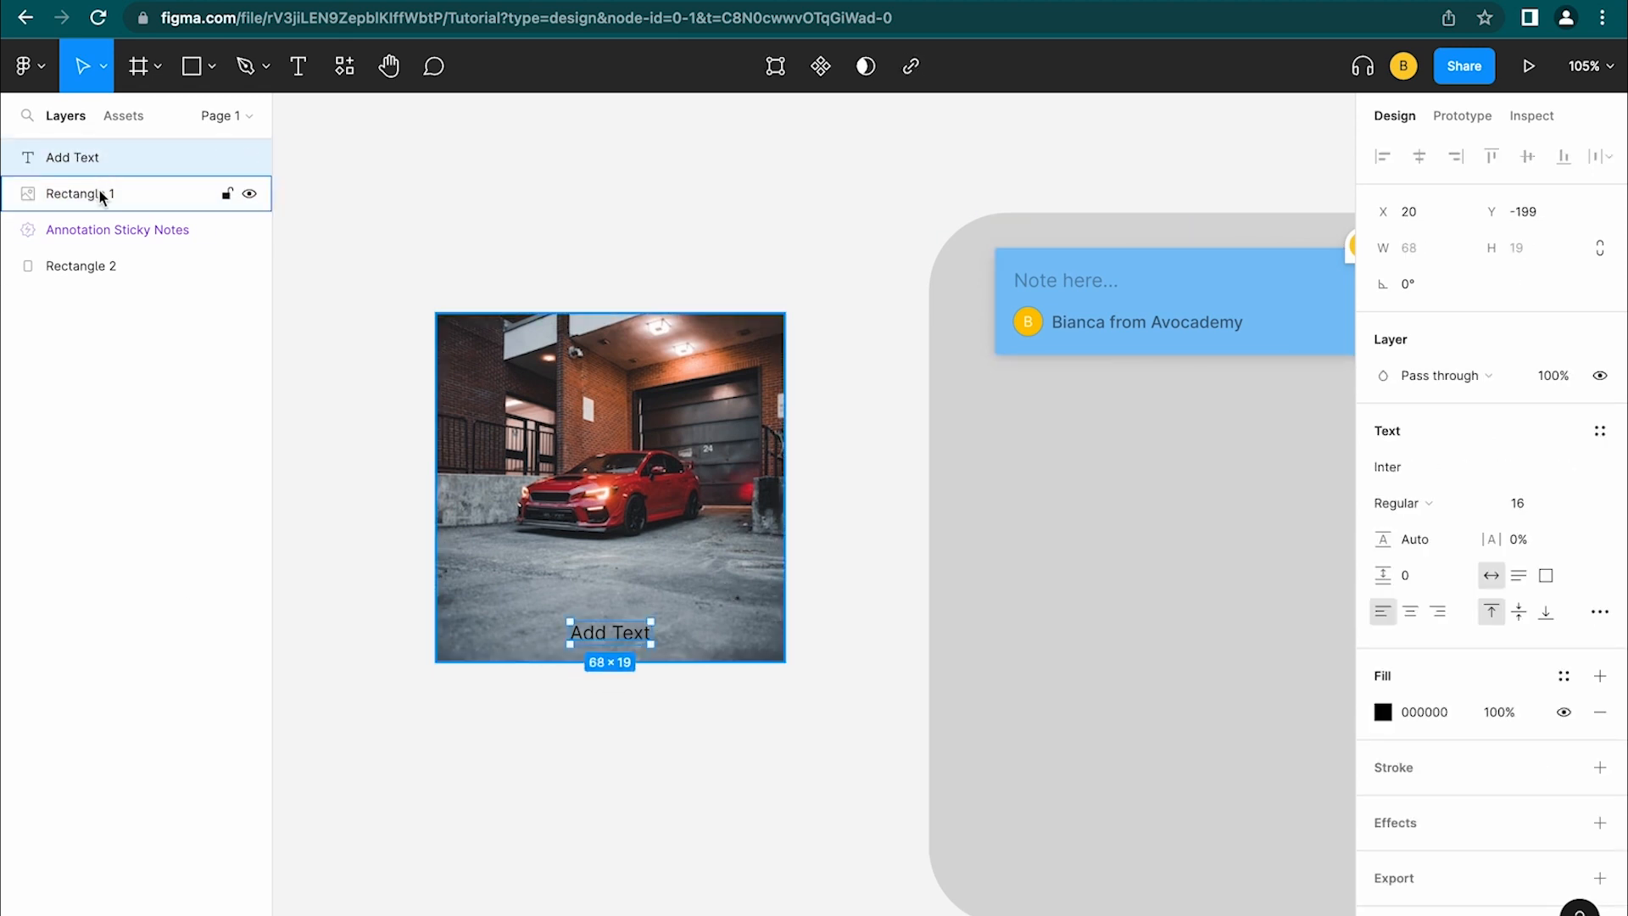
click(100, 194)
click(102, 161)
drag(619, 369, 625, 453)
Undo the image move, select both layers, wrap them in Frame 1, and drag the frame
key(super+z)
key(super+z)
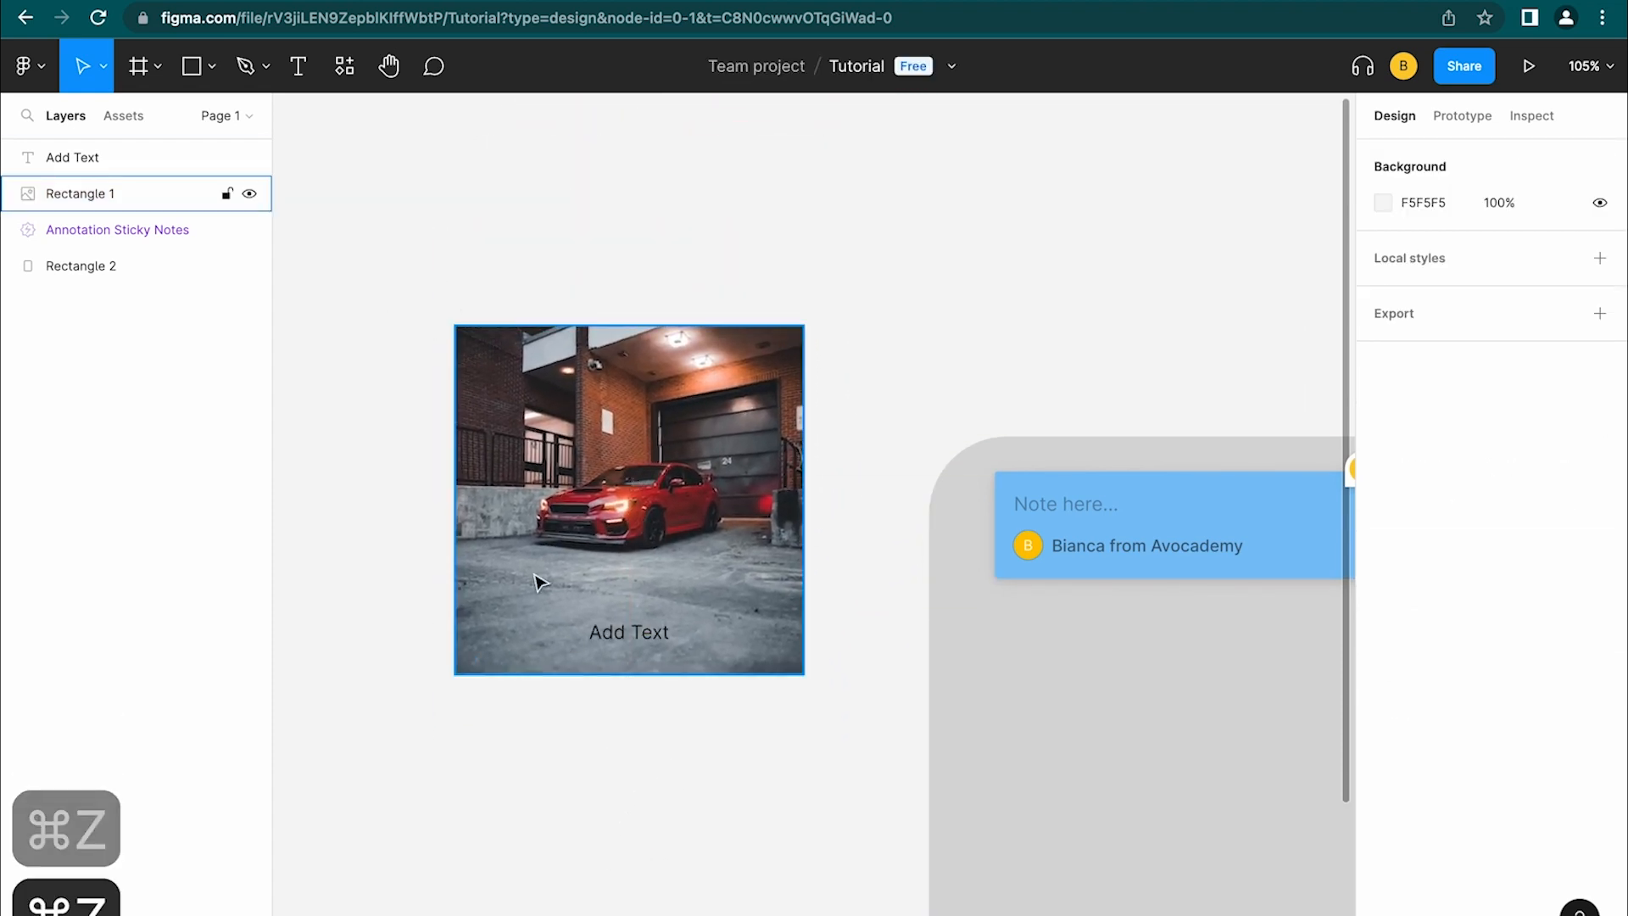
drag(345, 246, 825, 781)
right_click(717, 556)
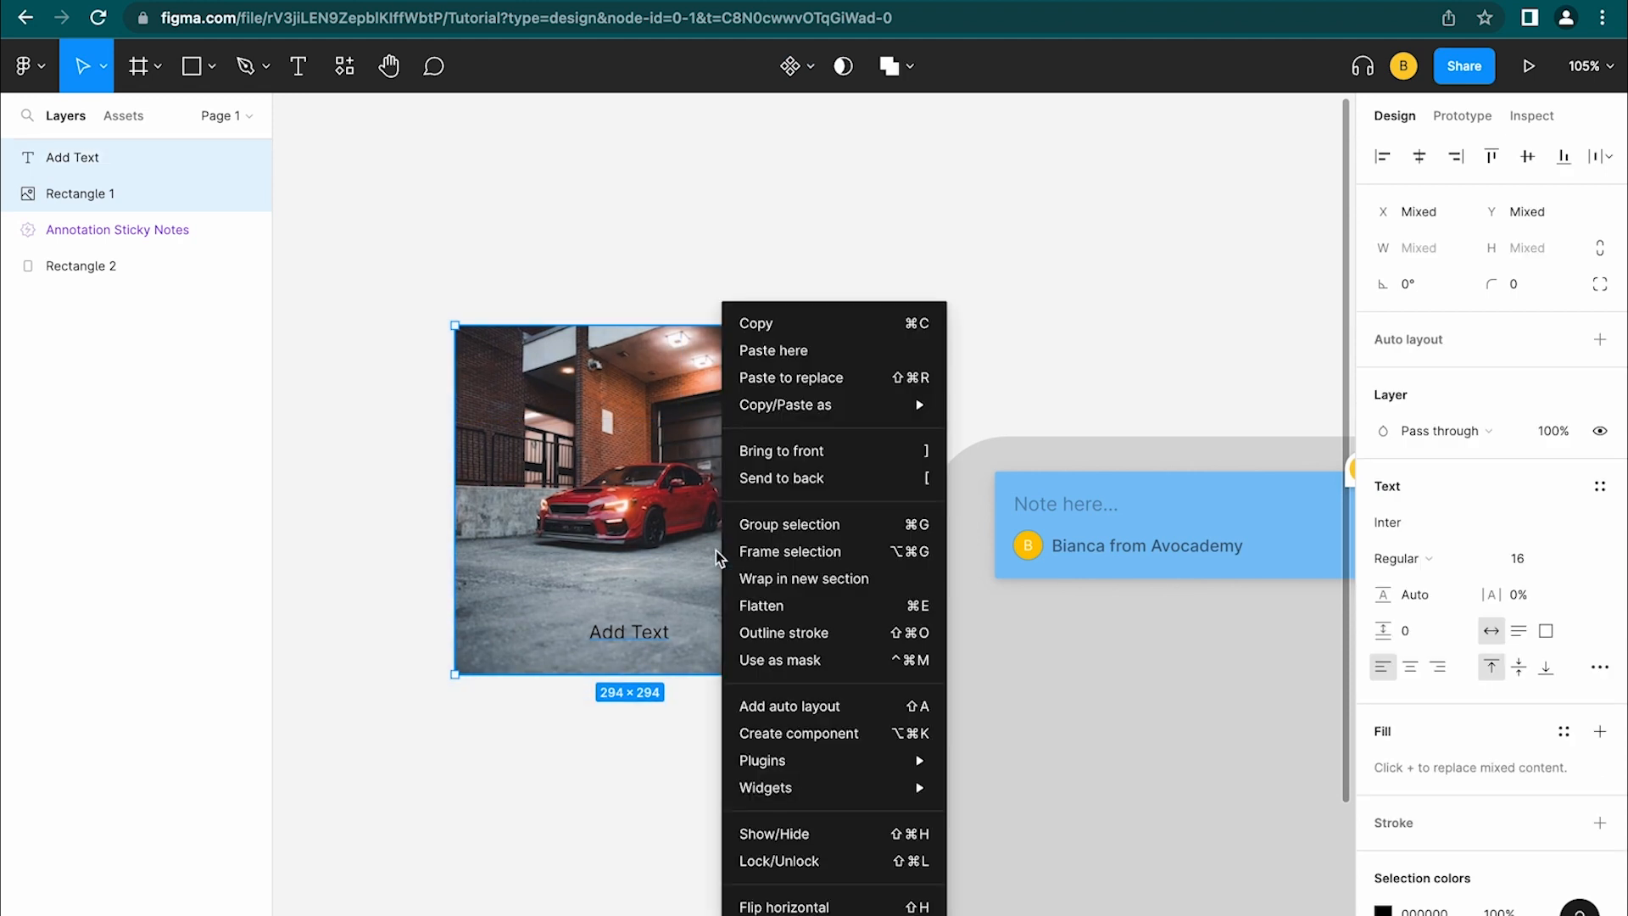
click(811, 560)
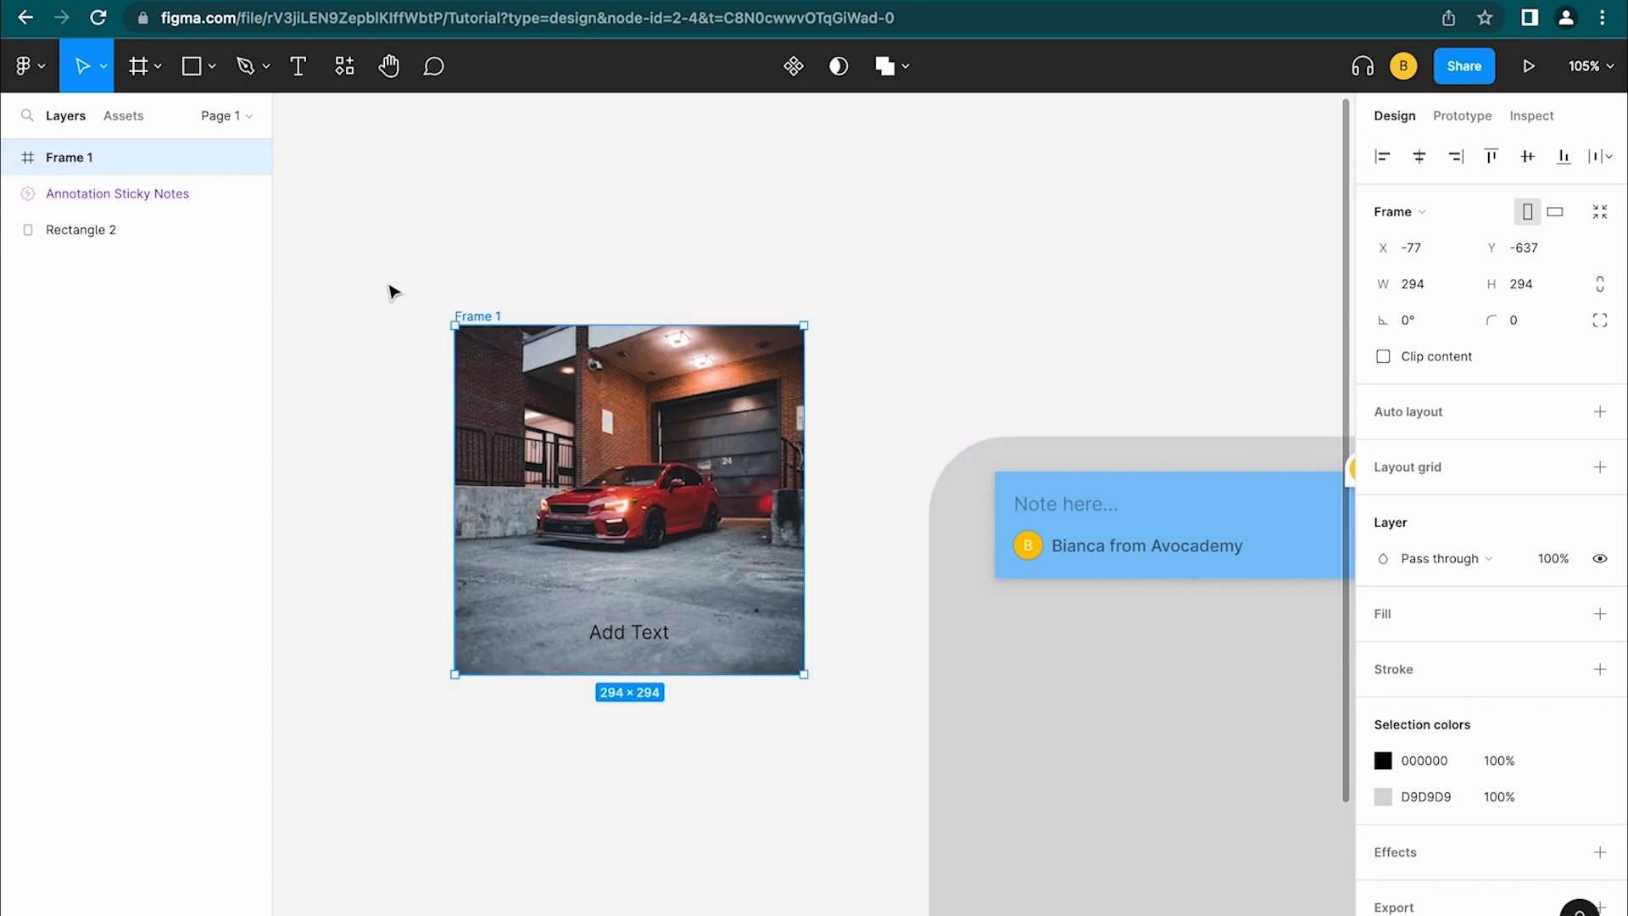
click(12, 157)
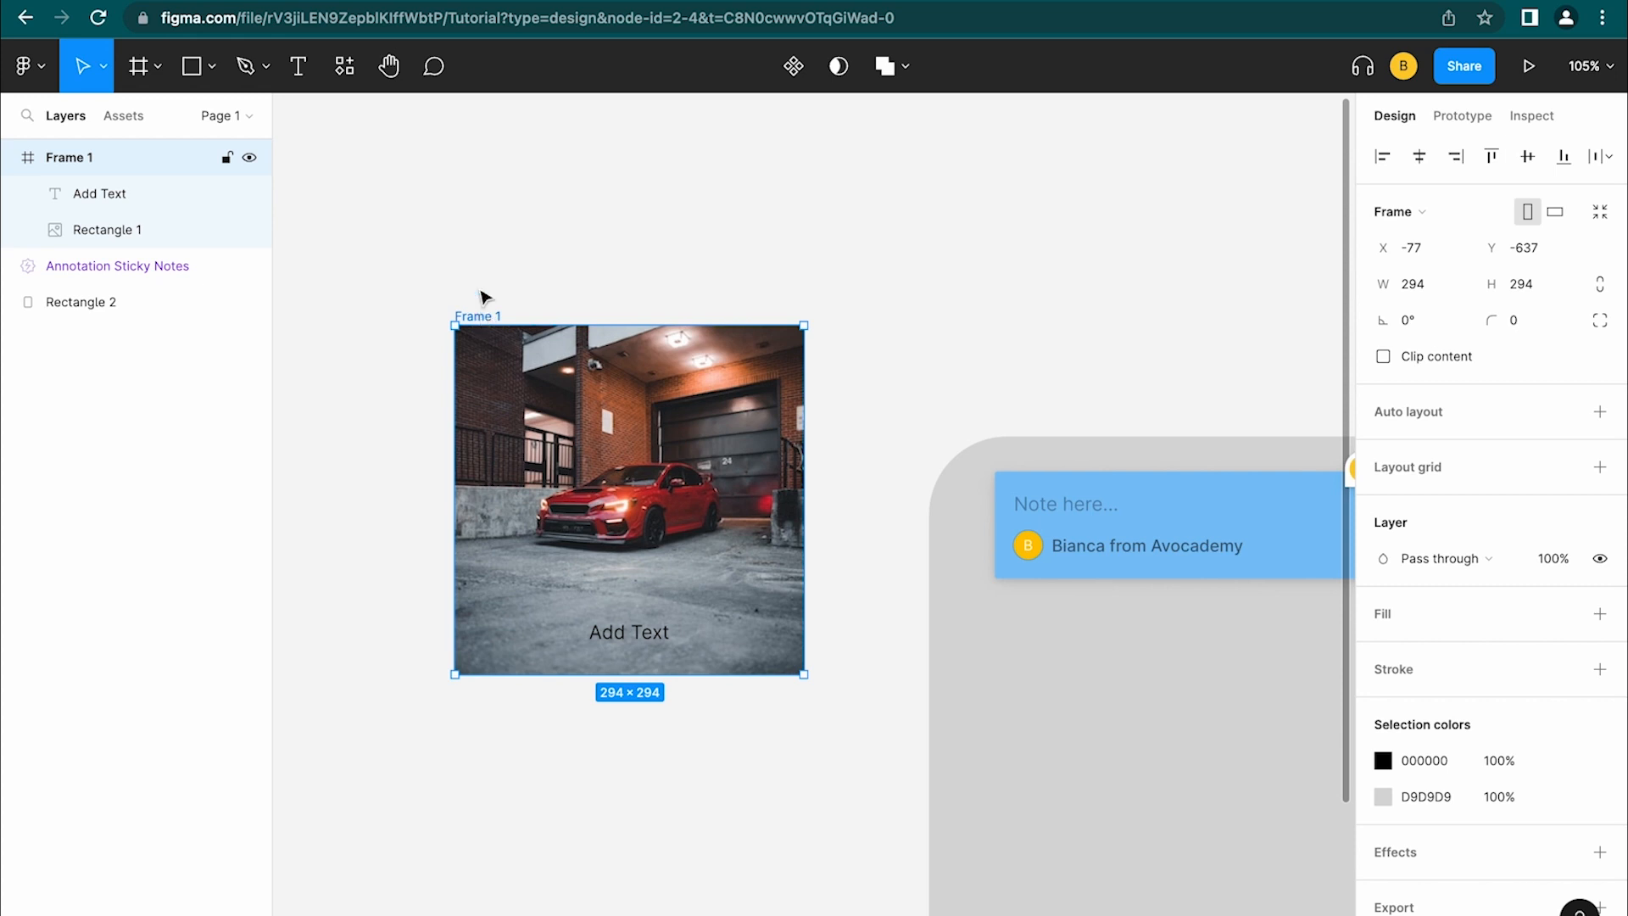
mouse_move(480, 297)
mouse_down()
mouse_move(494, 98)
mouse_move(475, 316)
mouse_up()
Undo the Frame 1 move and wrap, then show the file's pages list
scroll(477, 317, down, 3)
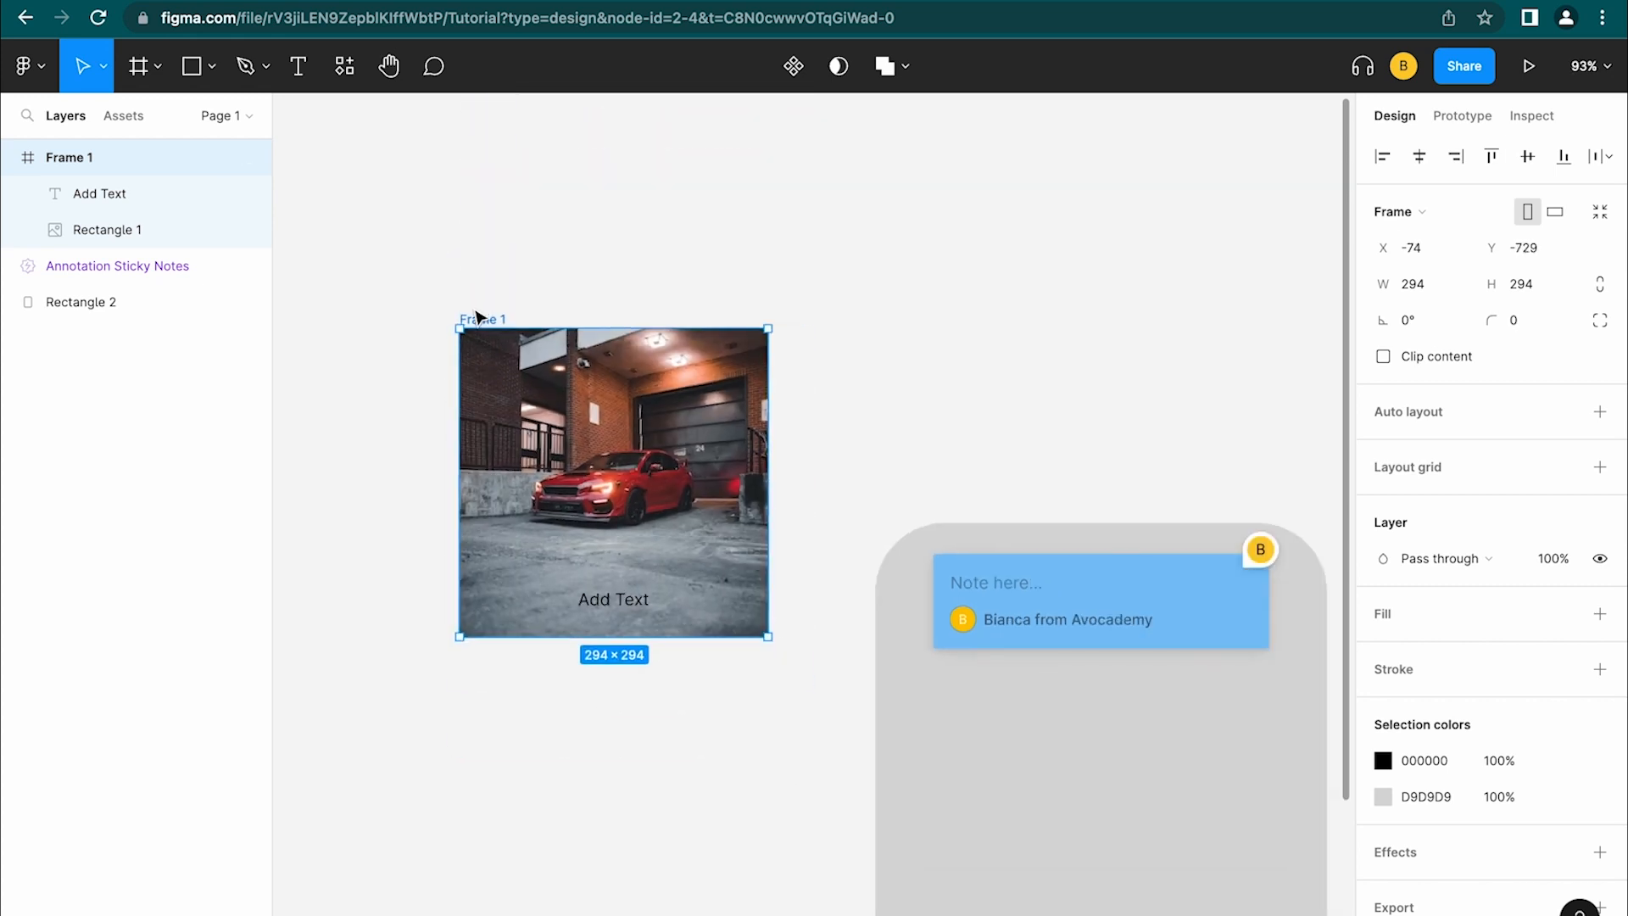
key(ctrl+shift+g)
key(shift+1)
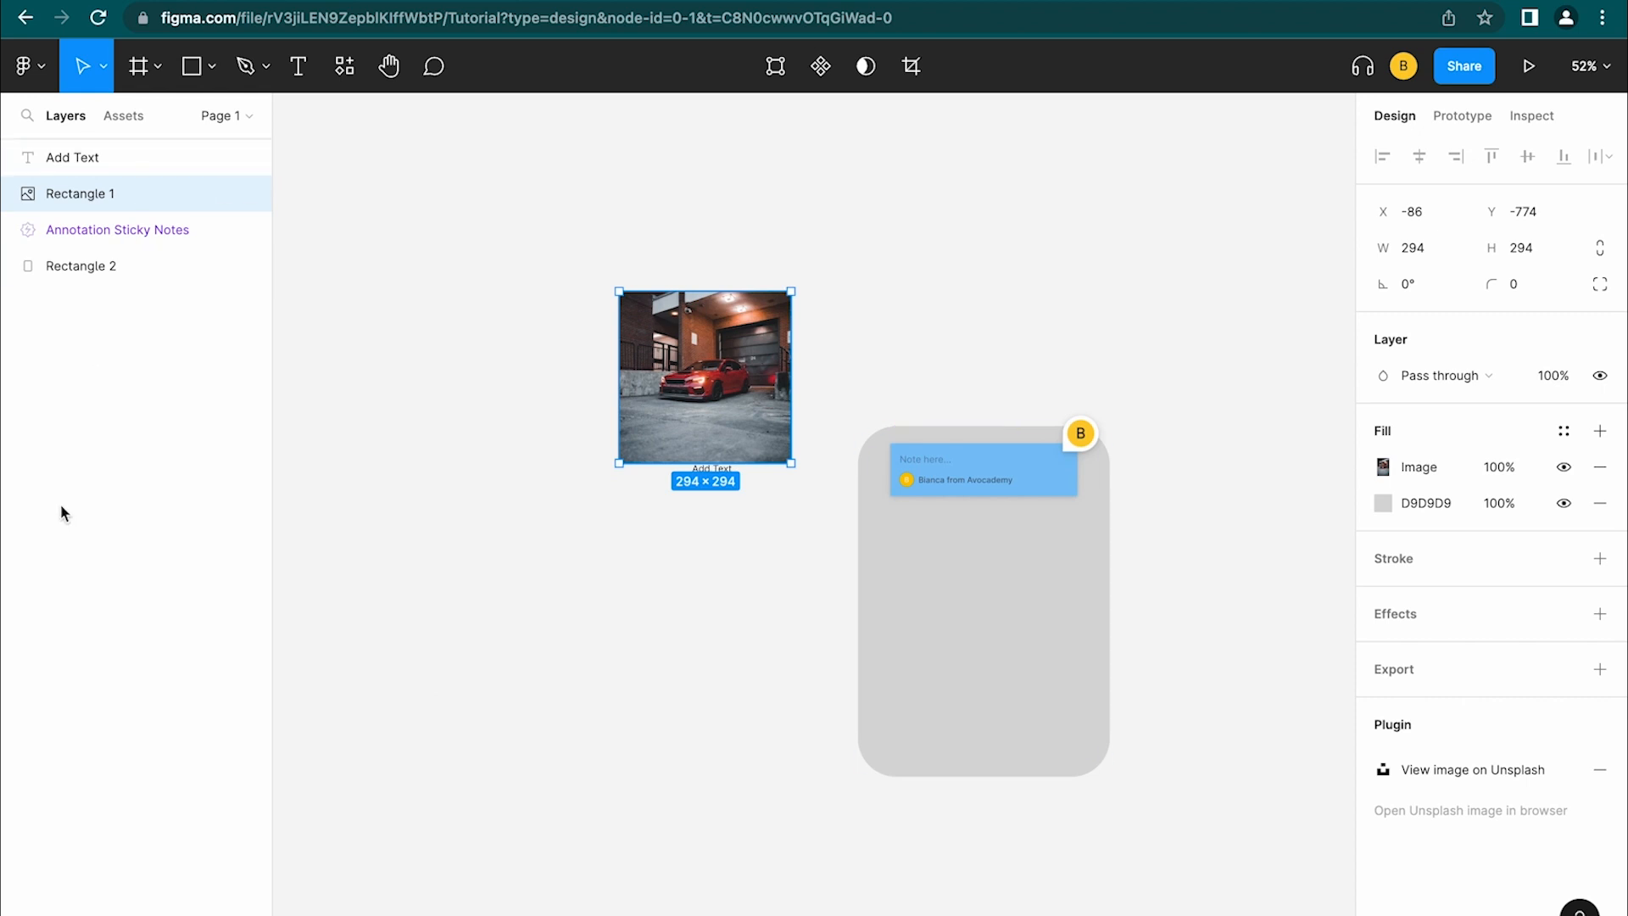
click(228, 117)
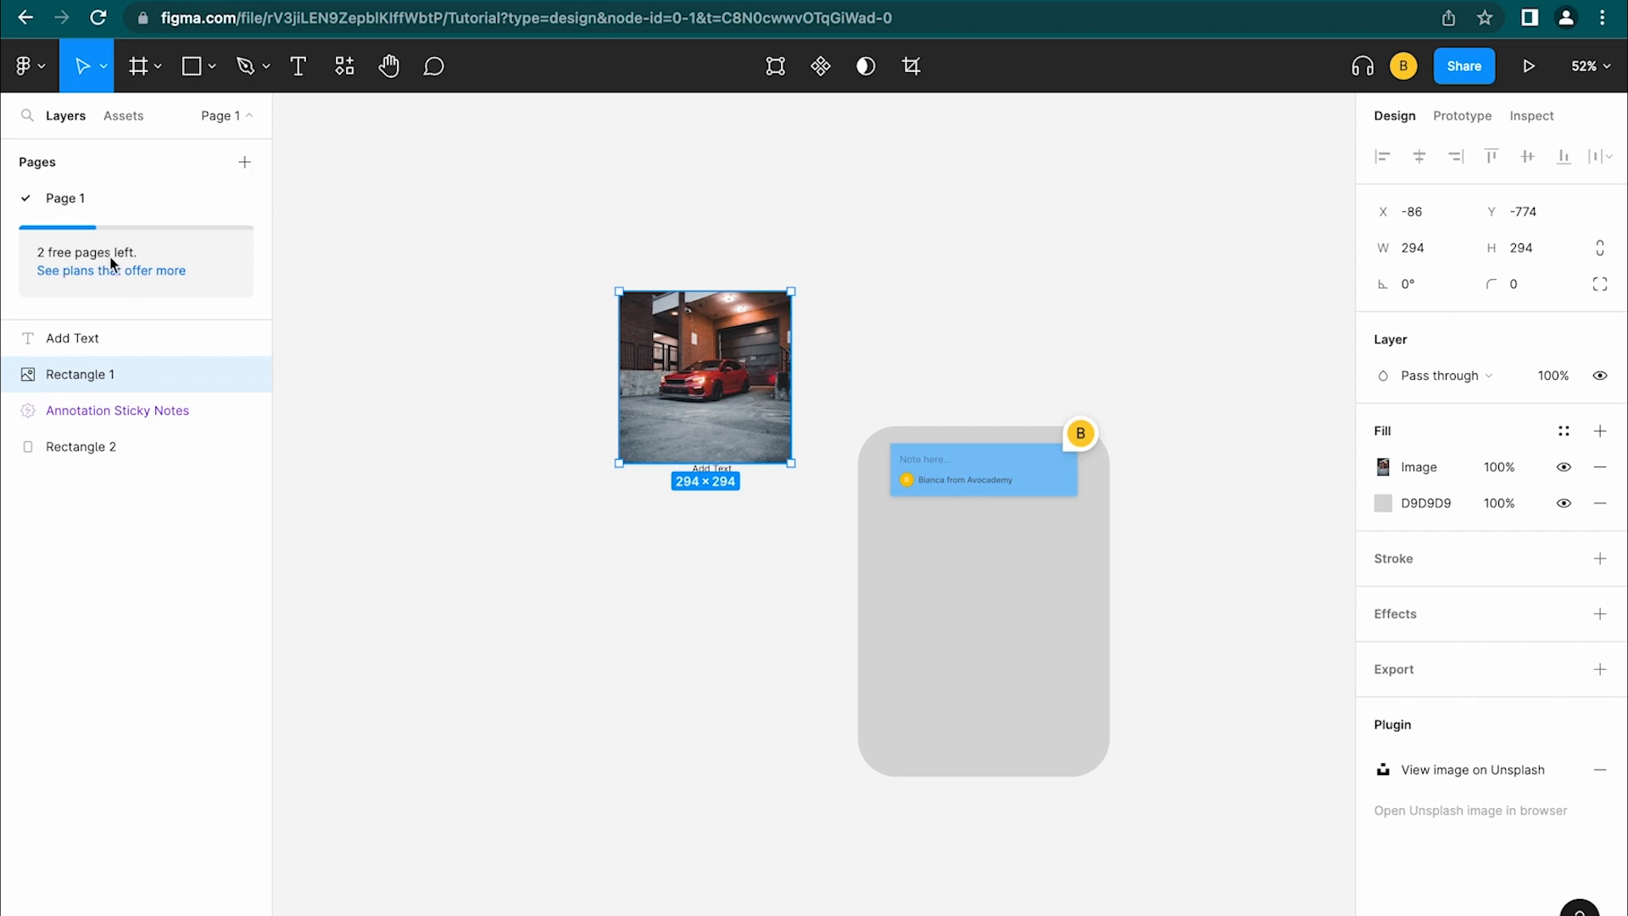
Clear the selection, view Page 2 and Page 3, then return to Page 1
click(523, 163)
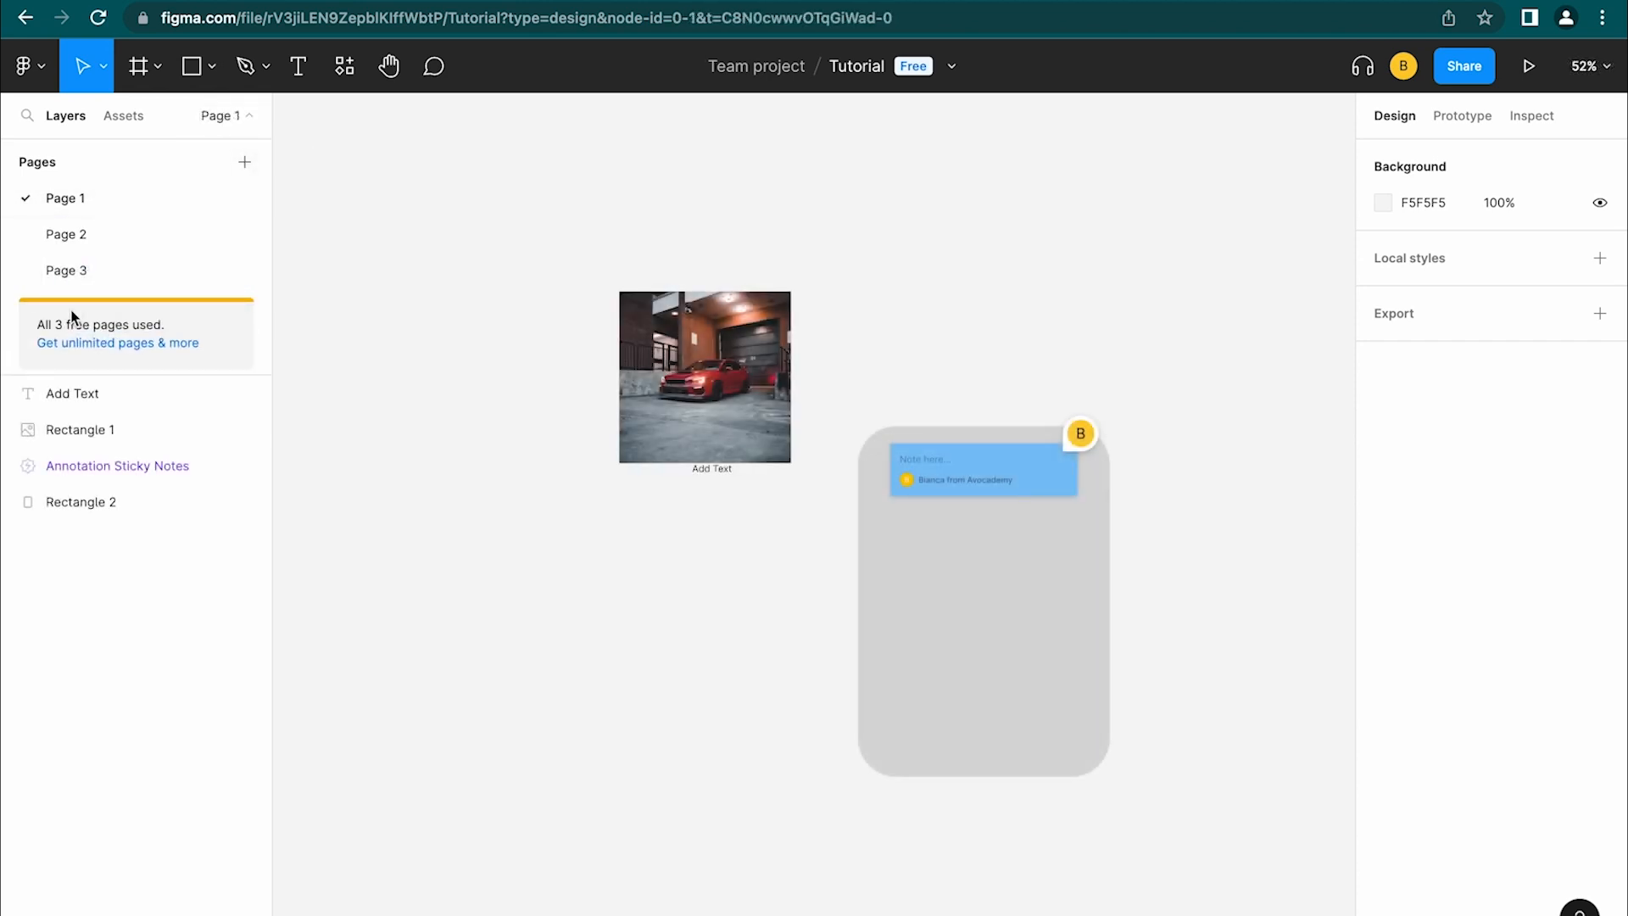
click(118, 236)
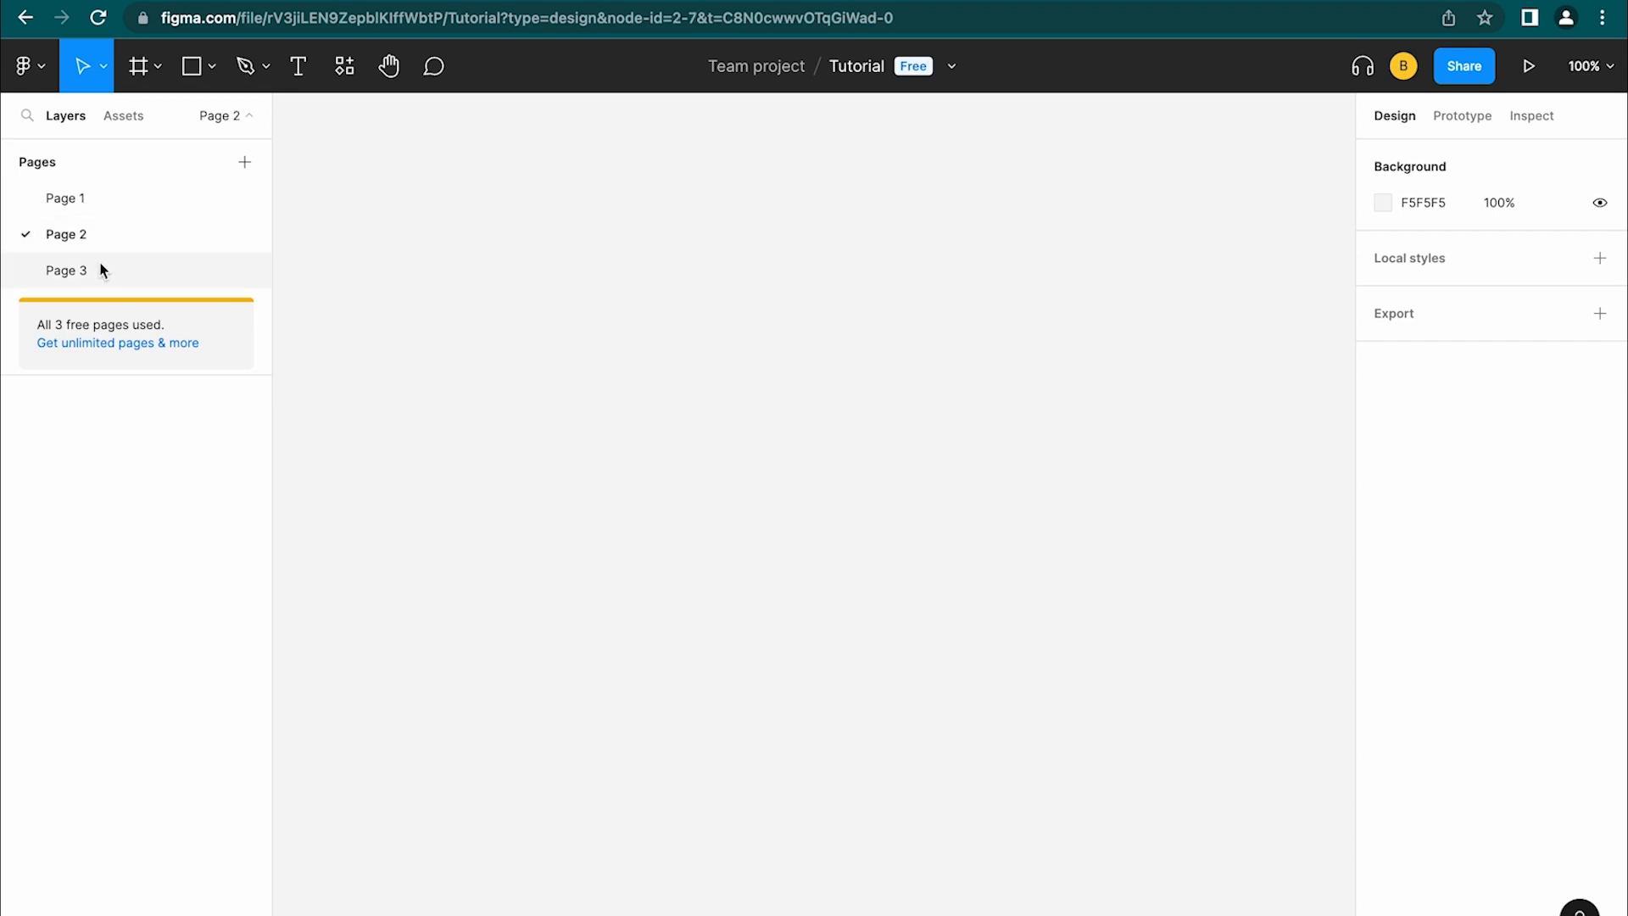
click(101, 270)
click(113, 204)
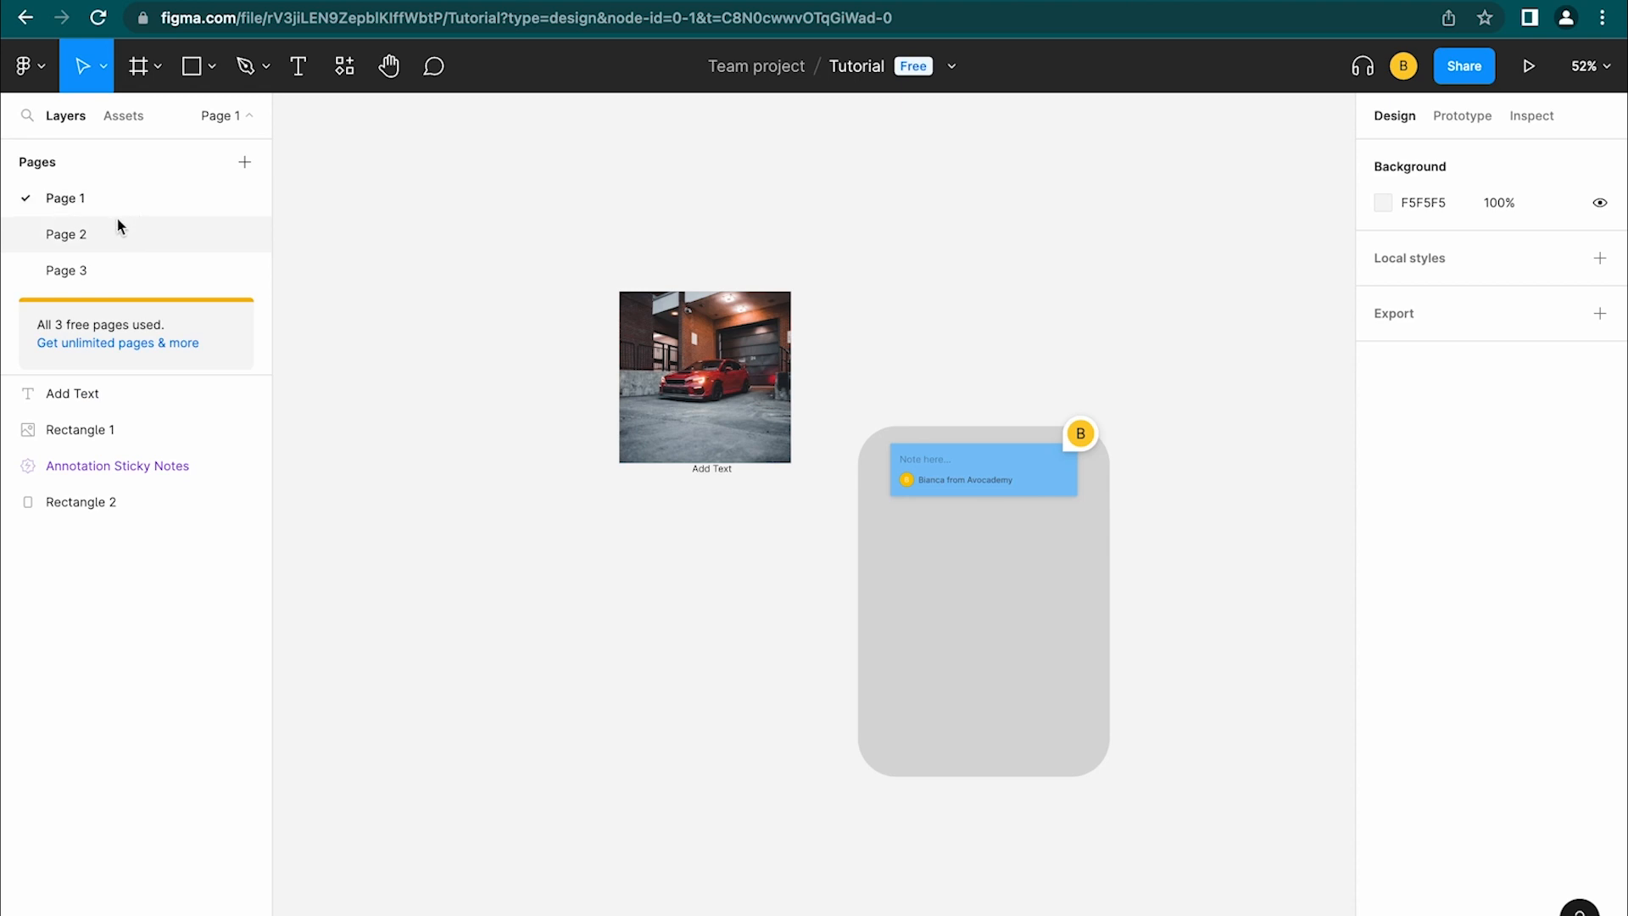
Rename Page 1 to 'Wireframes'
double_click(68, 197)
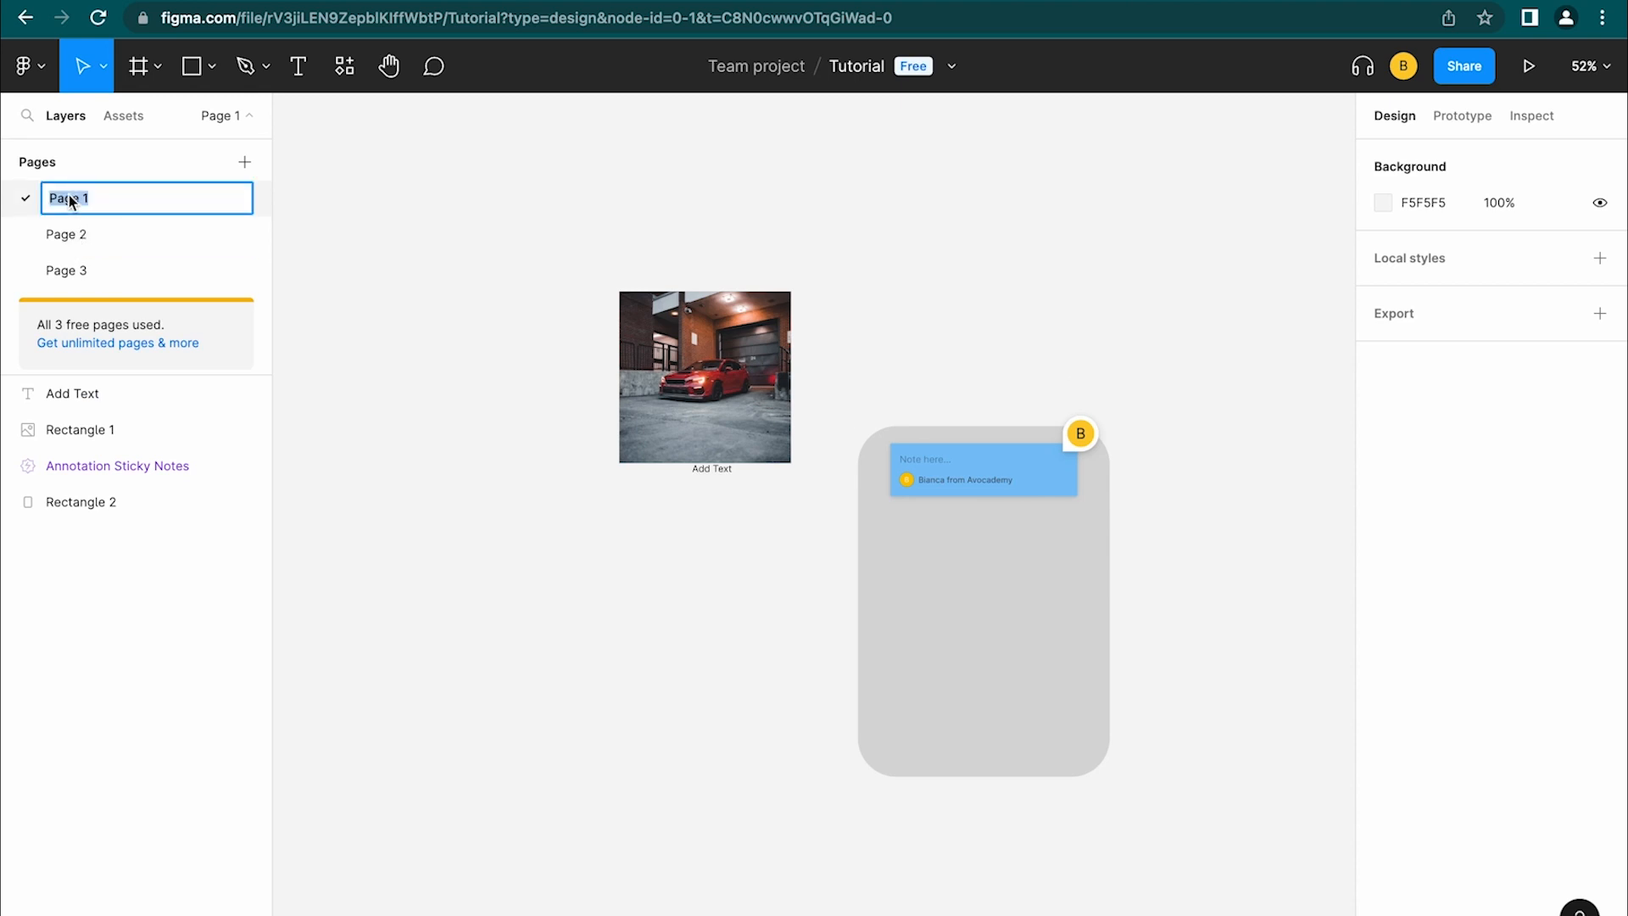
text(Wri)
key(BackSpace)
key(BackSpace)
text(irfe)
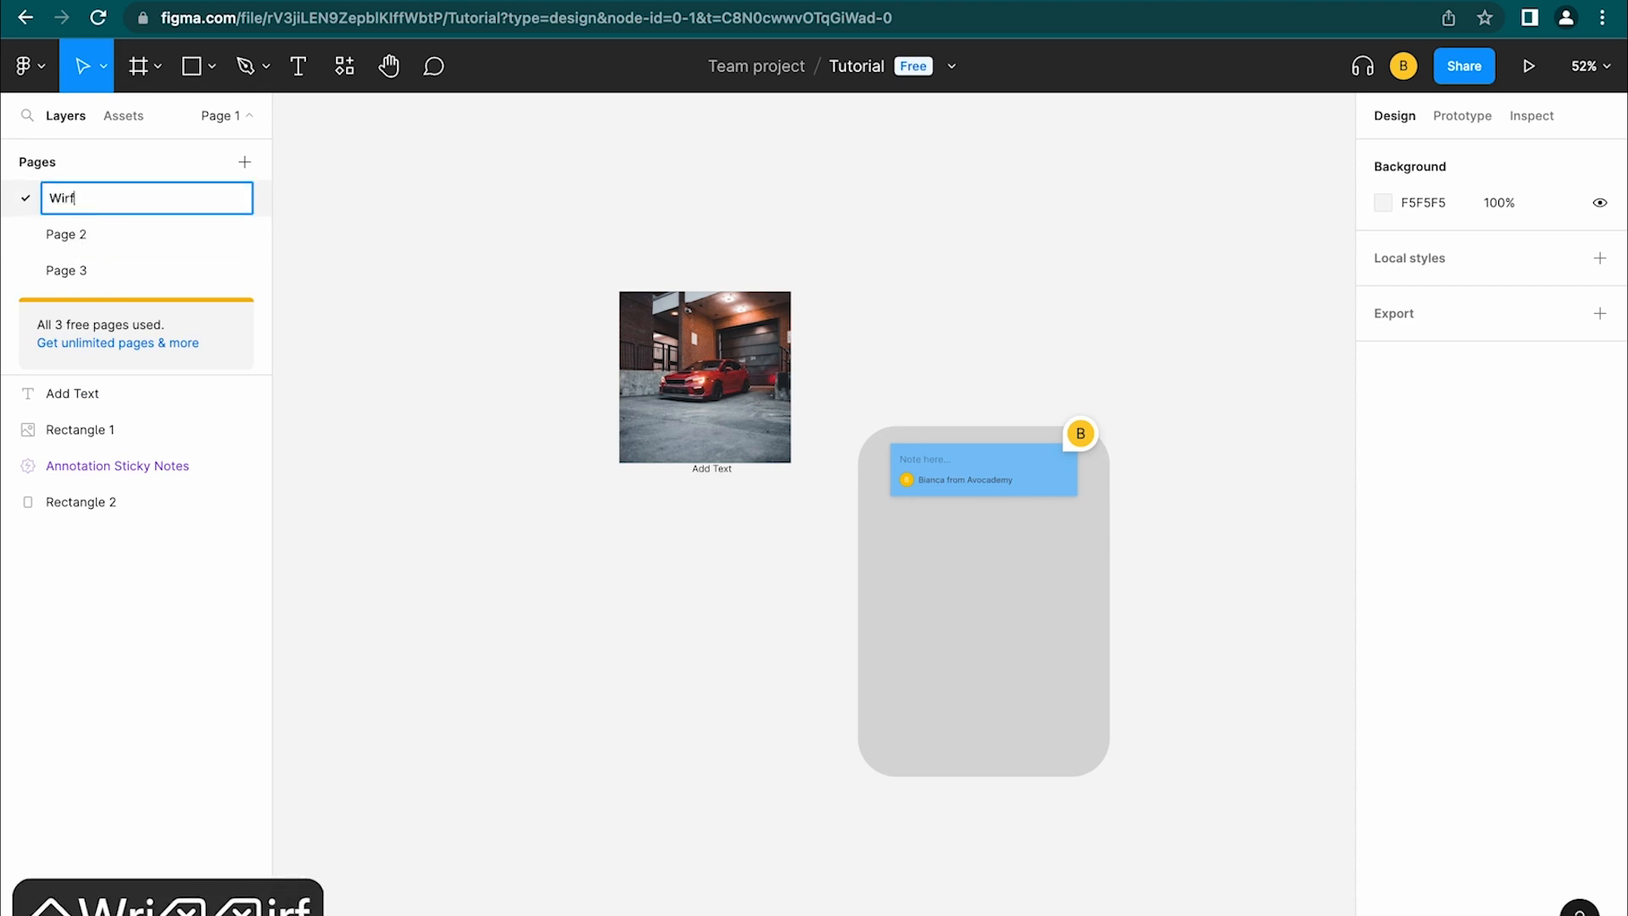
key(BackSpace)
key(BackSpace)
text(eframes)
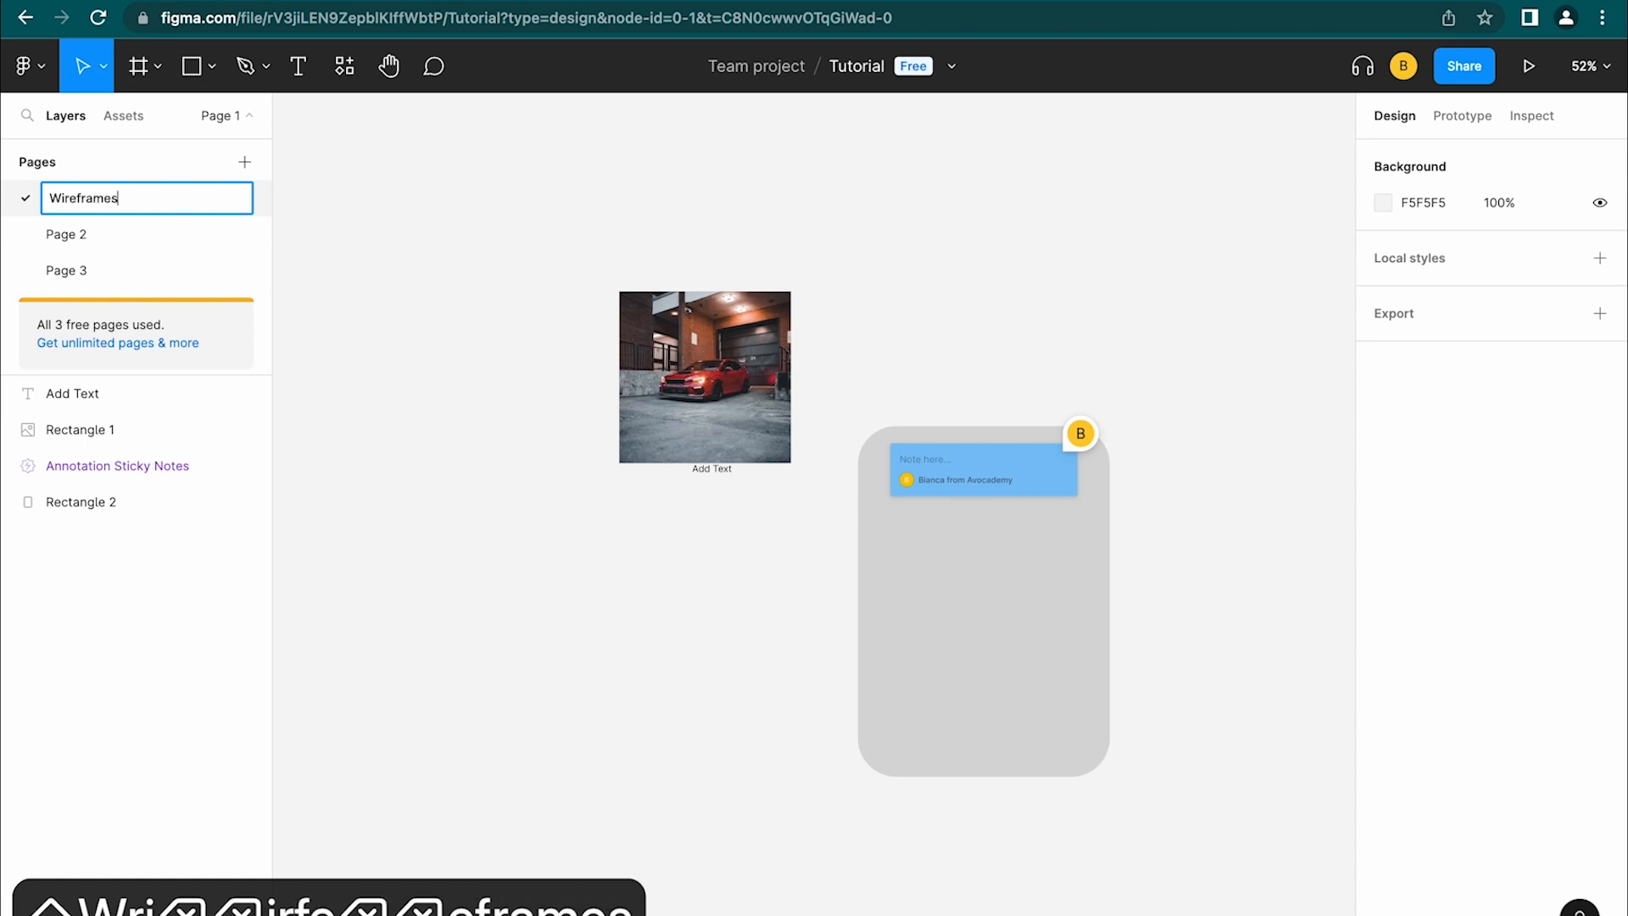
Rename Page 2 to 'Components' and switch to that empty page
double_click(76, 238)
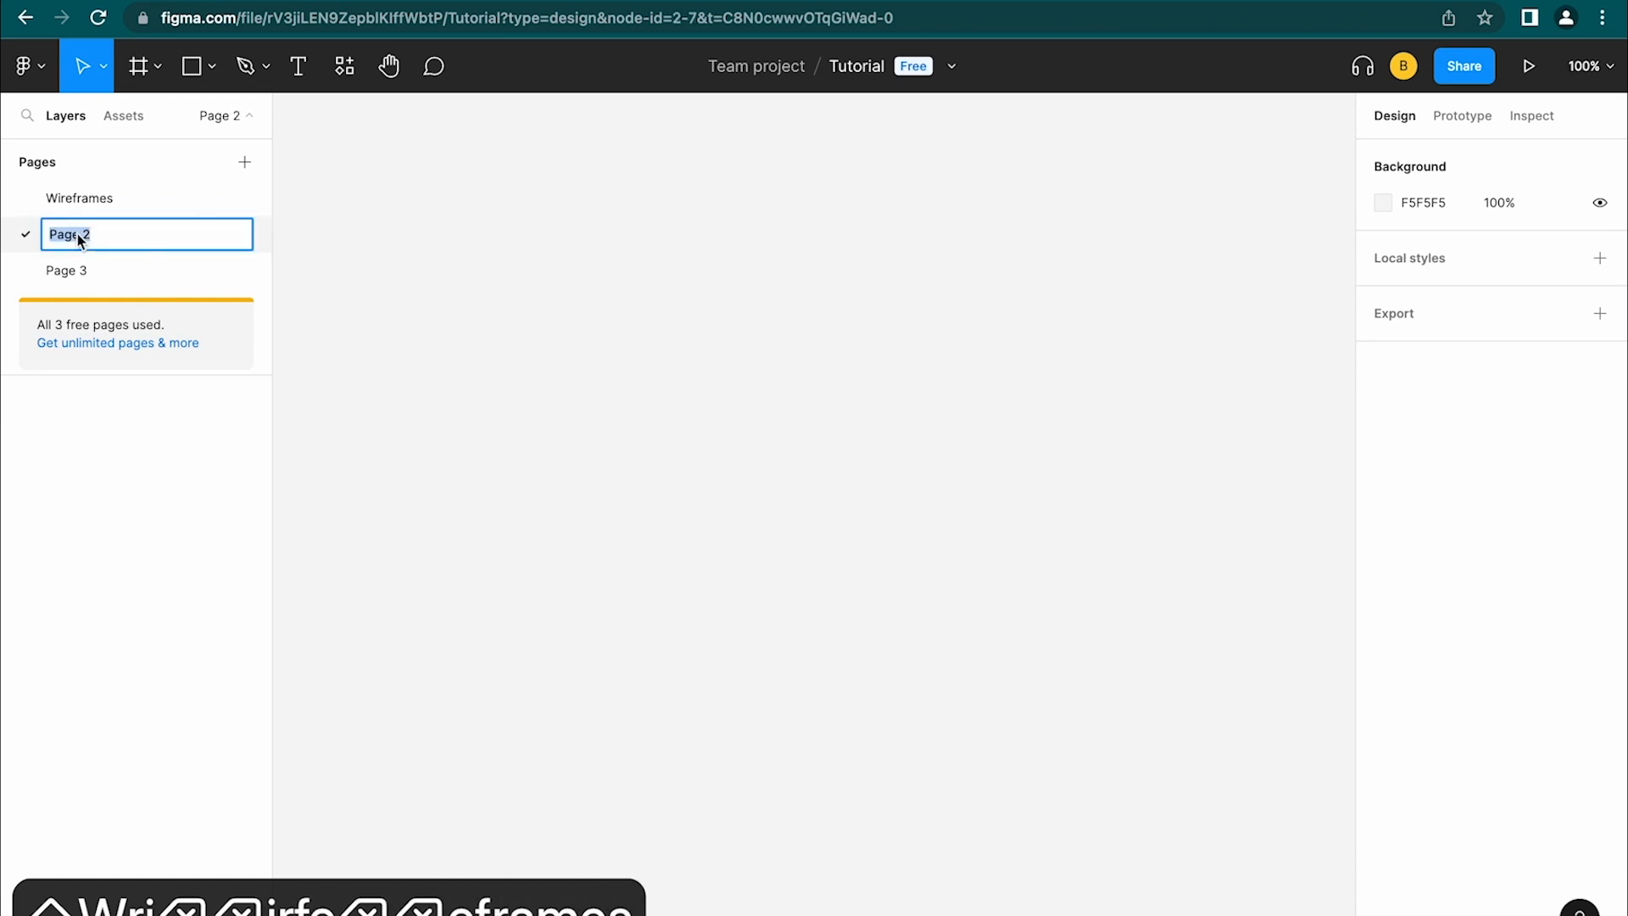
text(COmpo)
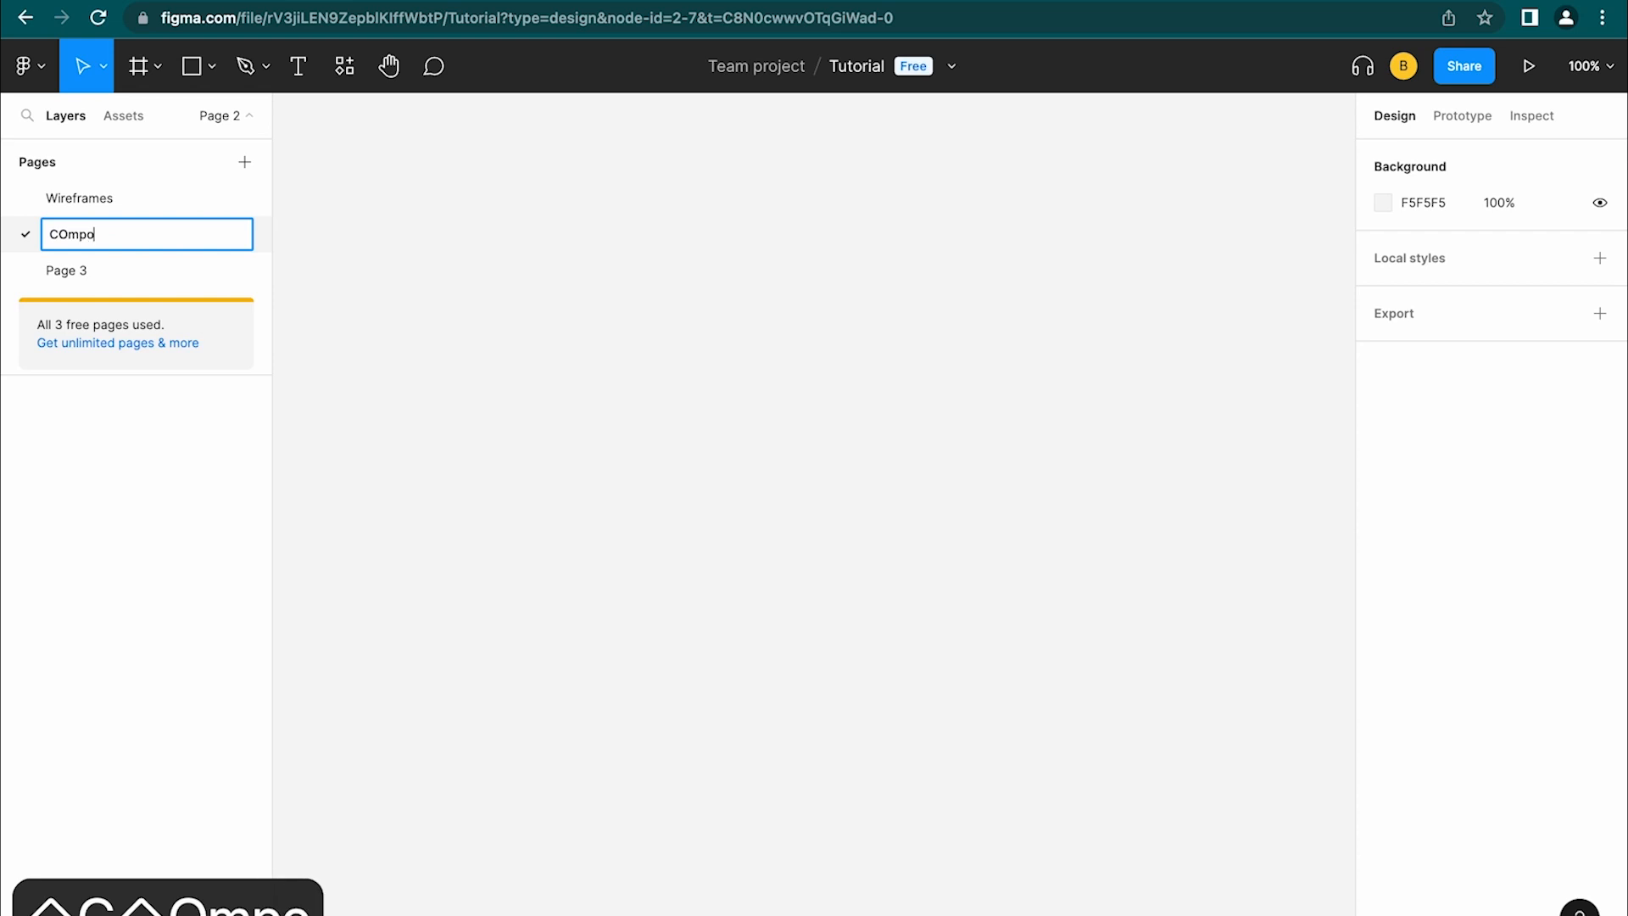
key(BackSpace)
key(BackSpace)
key(BackSpace)
key(BackSpace)
text(omponents)
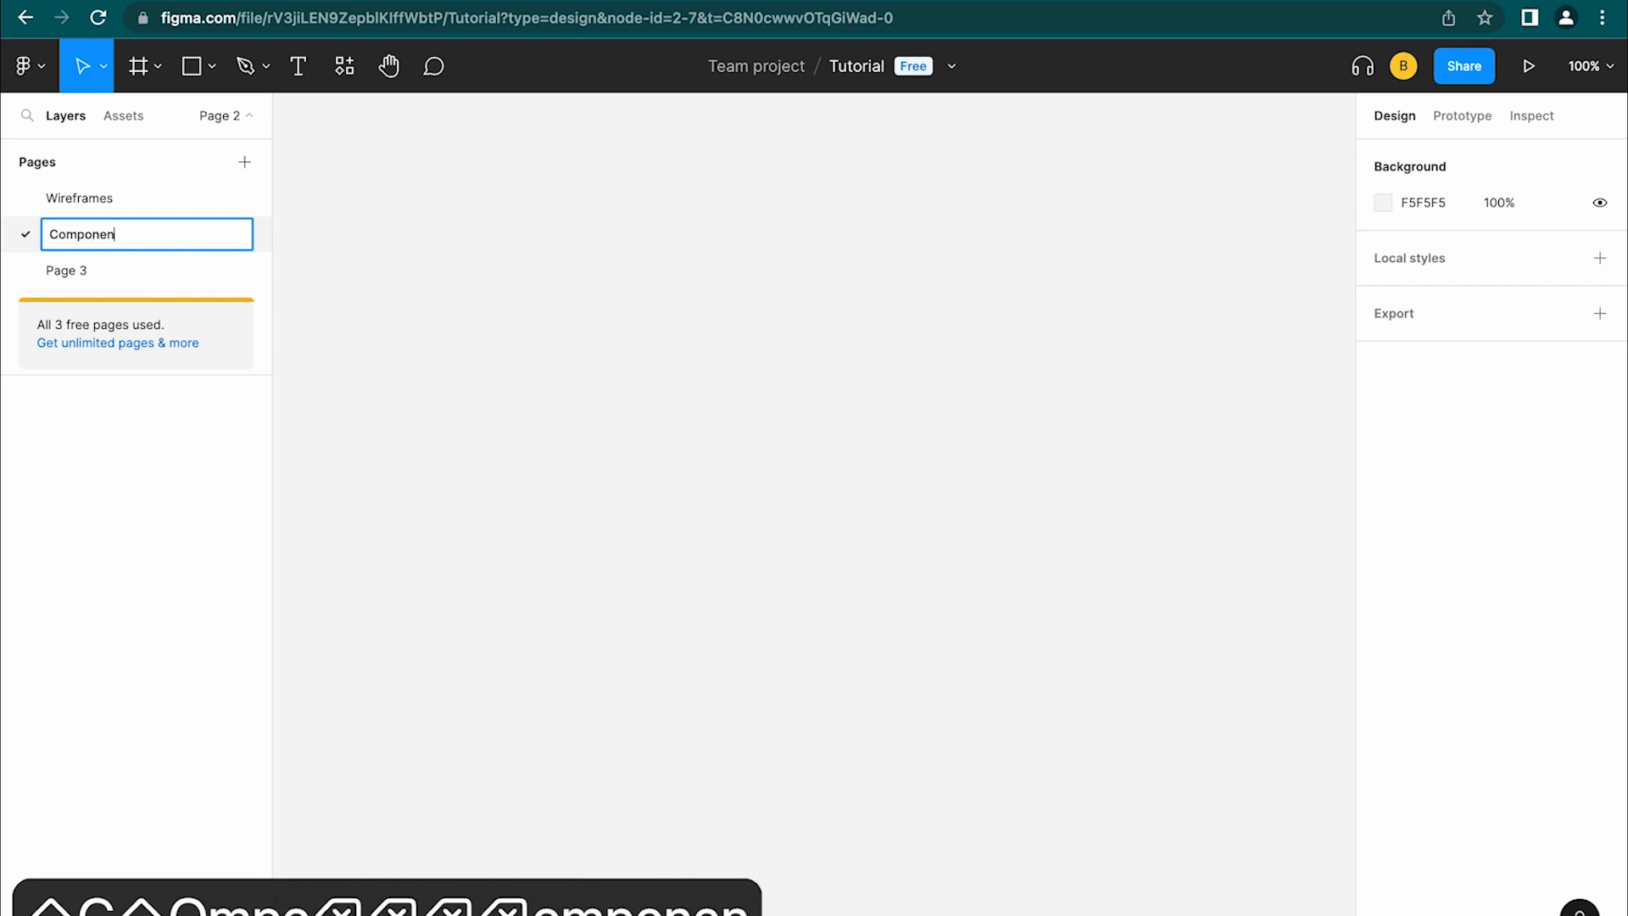
click(129, 264)
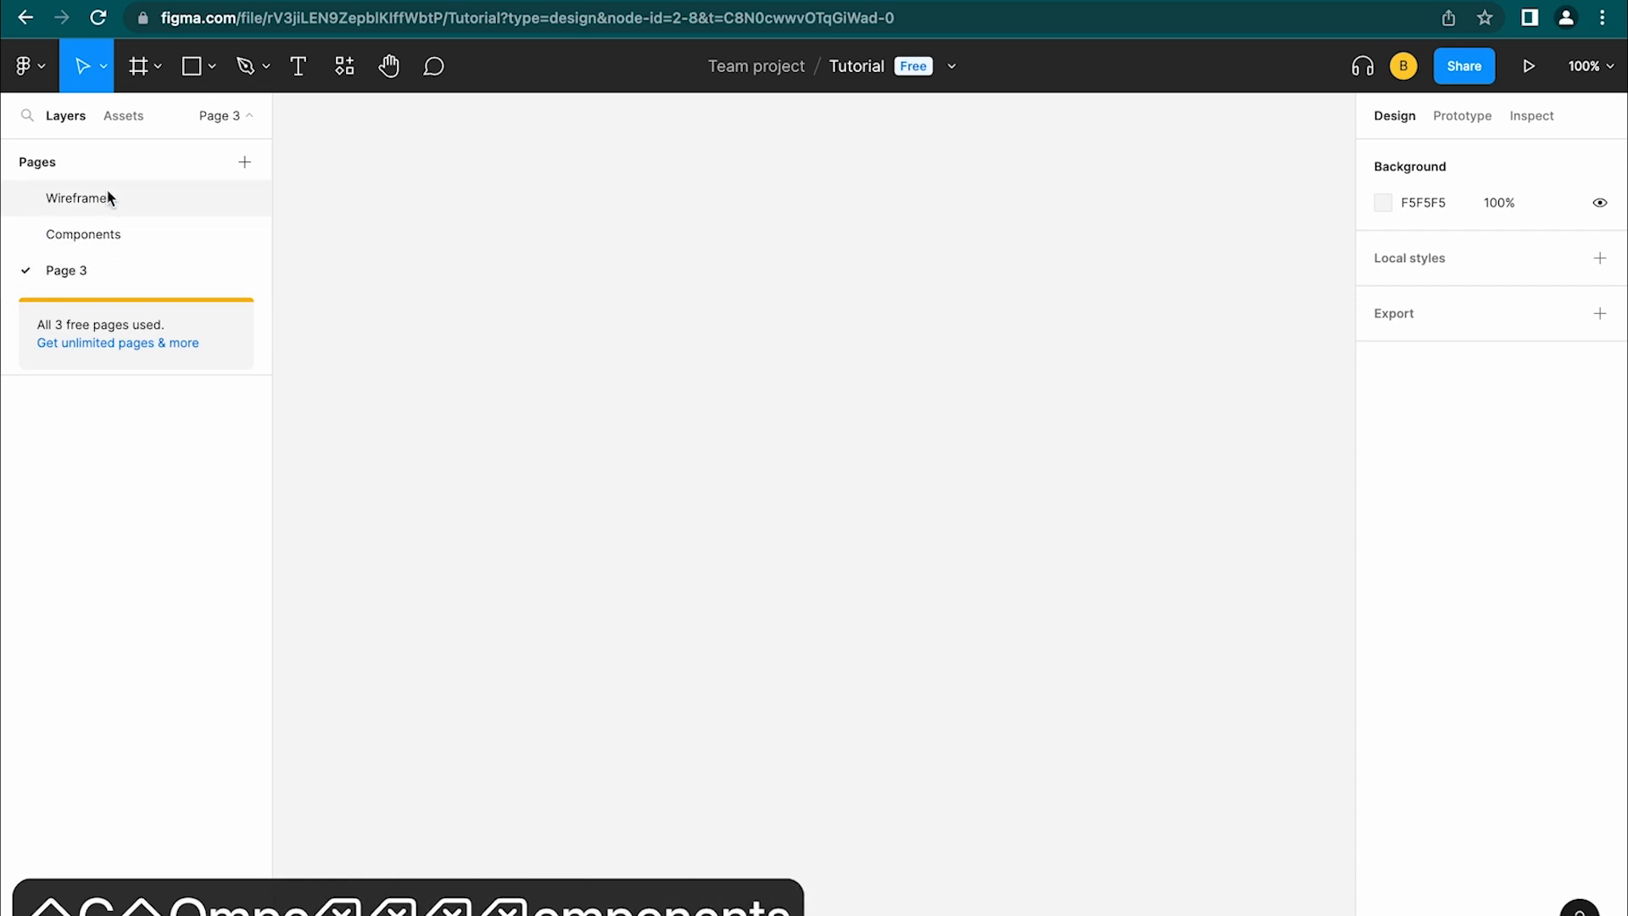
click(106, 188)
click(108, 242)
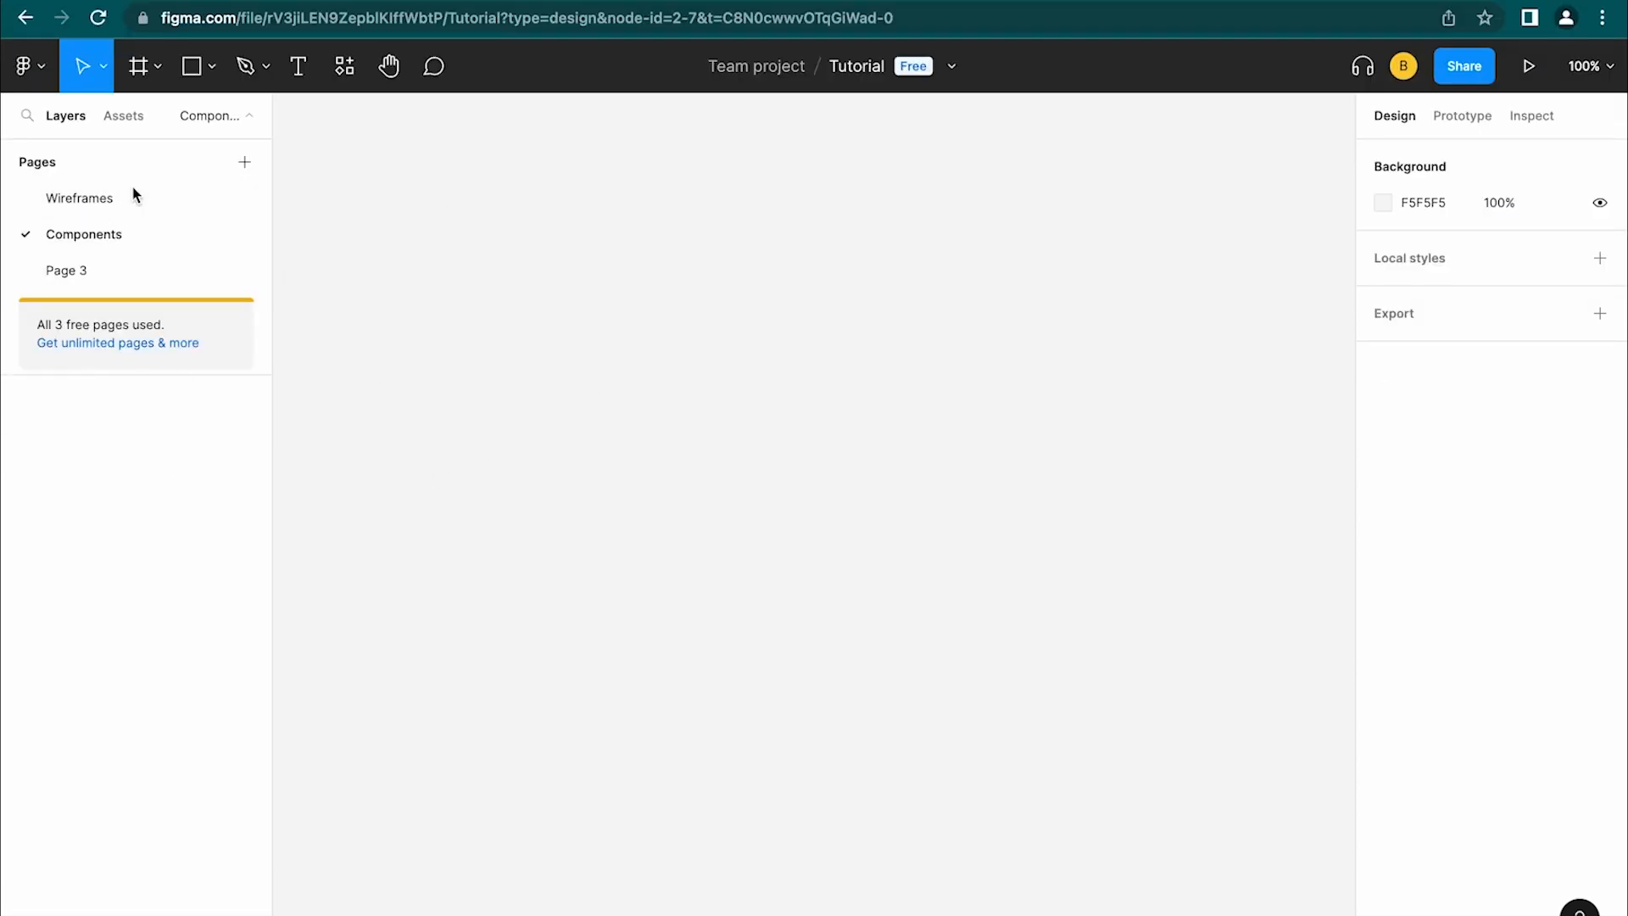
Switch to the Wireframes page and collapse the pages list
click(81, 197)
click(250, 115)
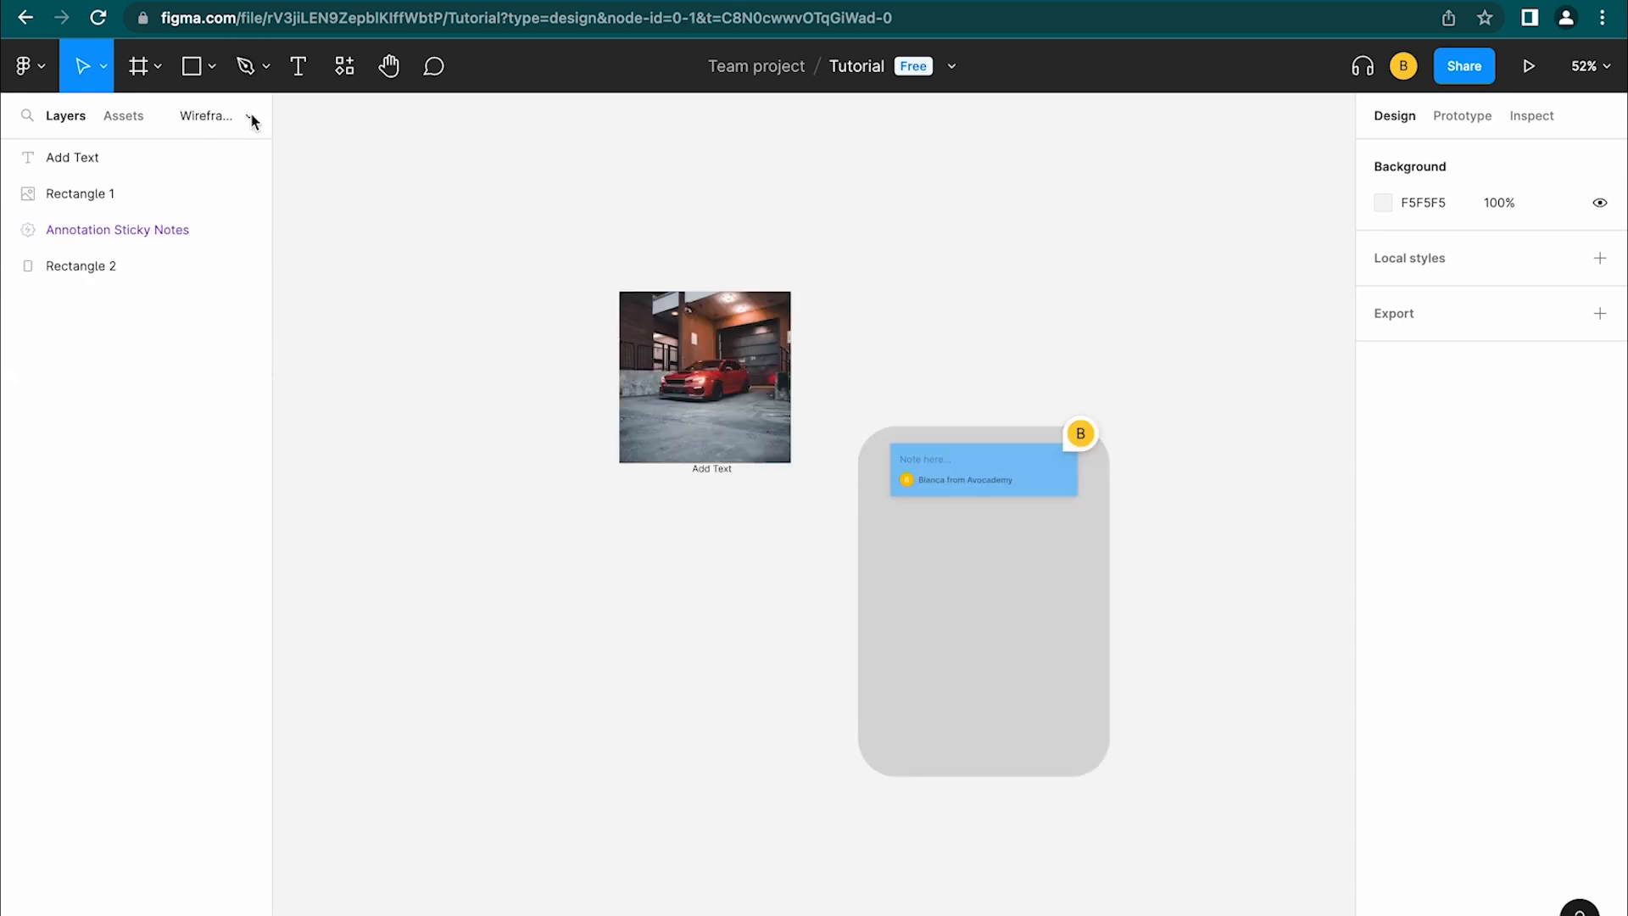
click(251, 115)
click(251, 115)
Browse the Assets panel and Resources library, then return to the Layers panel
click(124, 116)
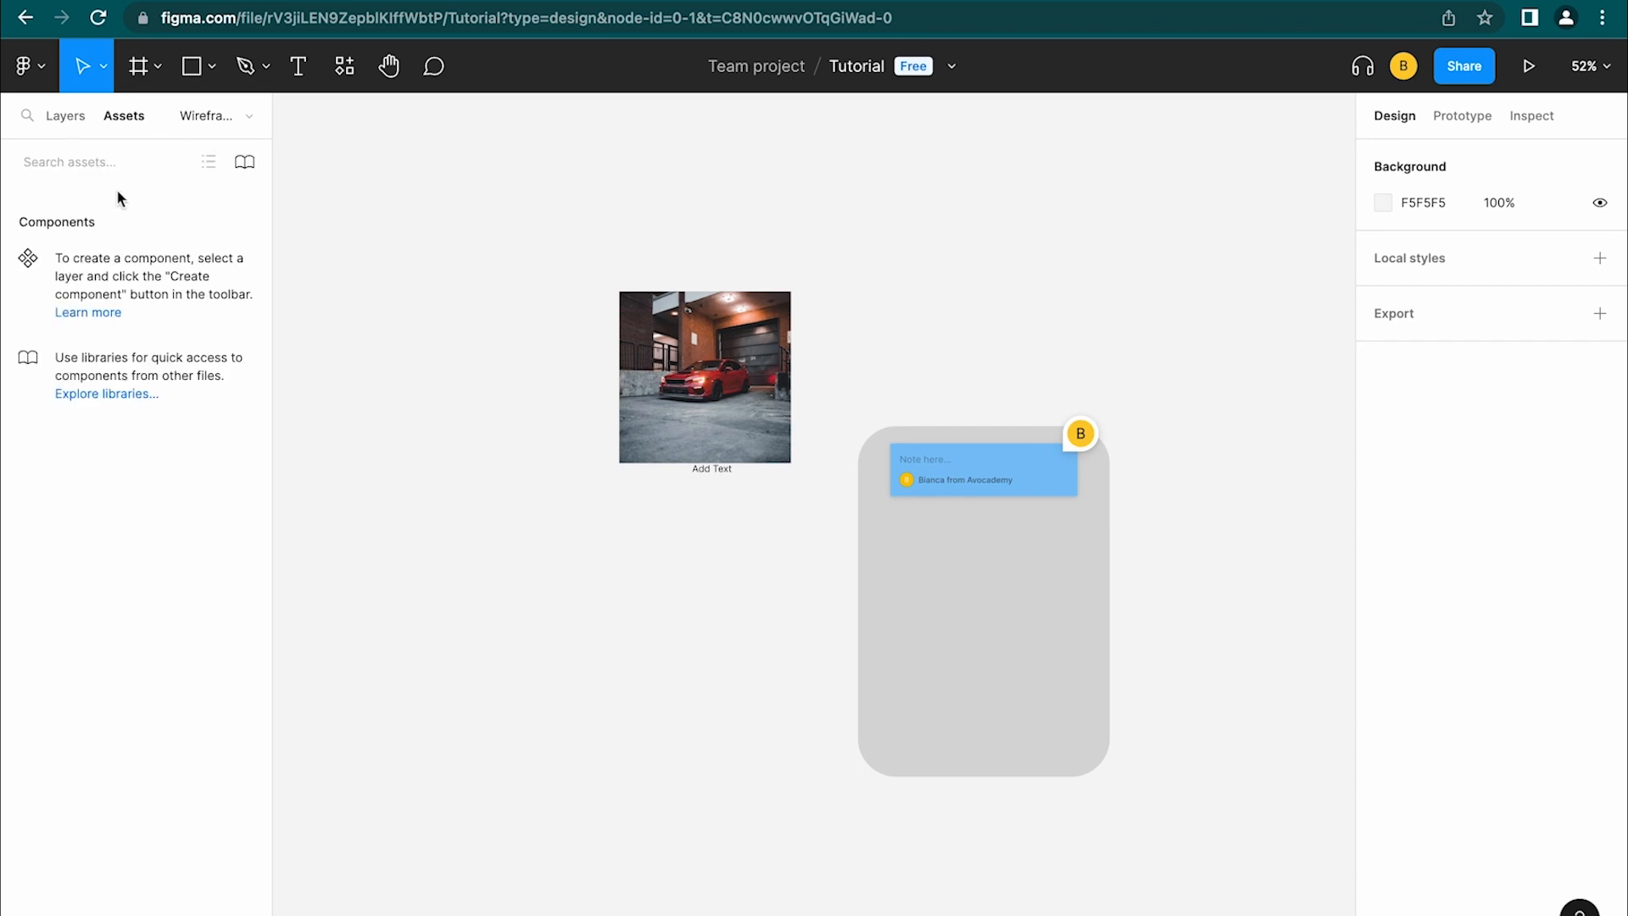
click(349, 74)
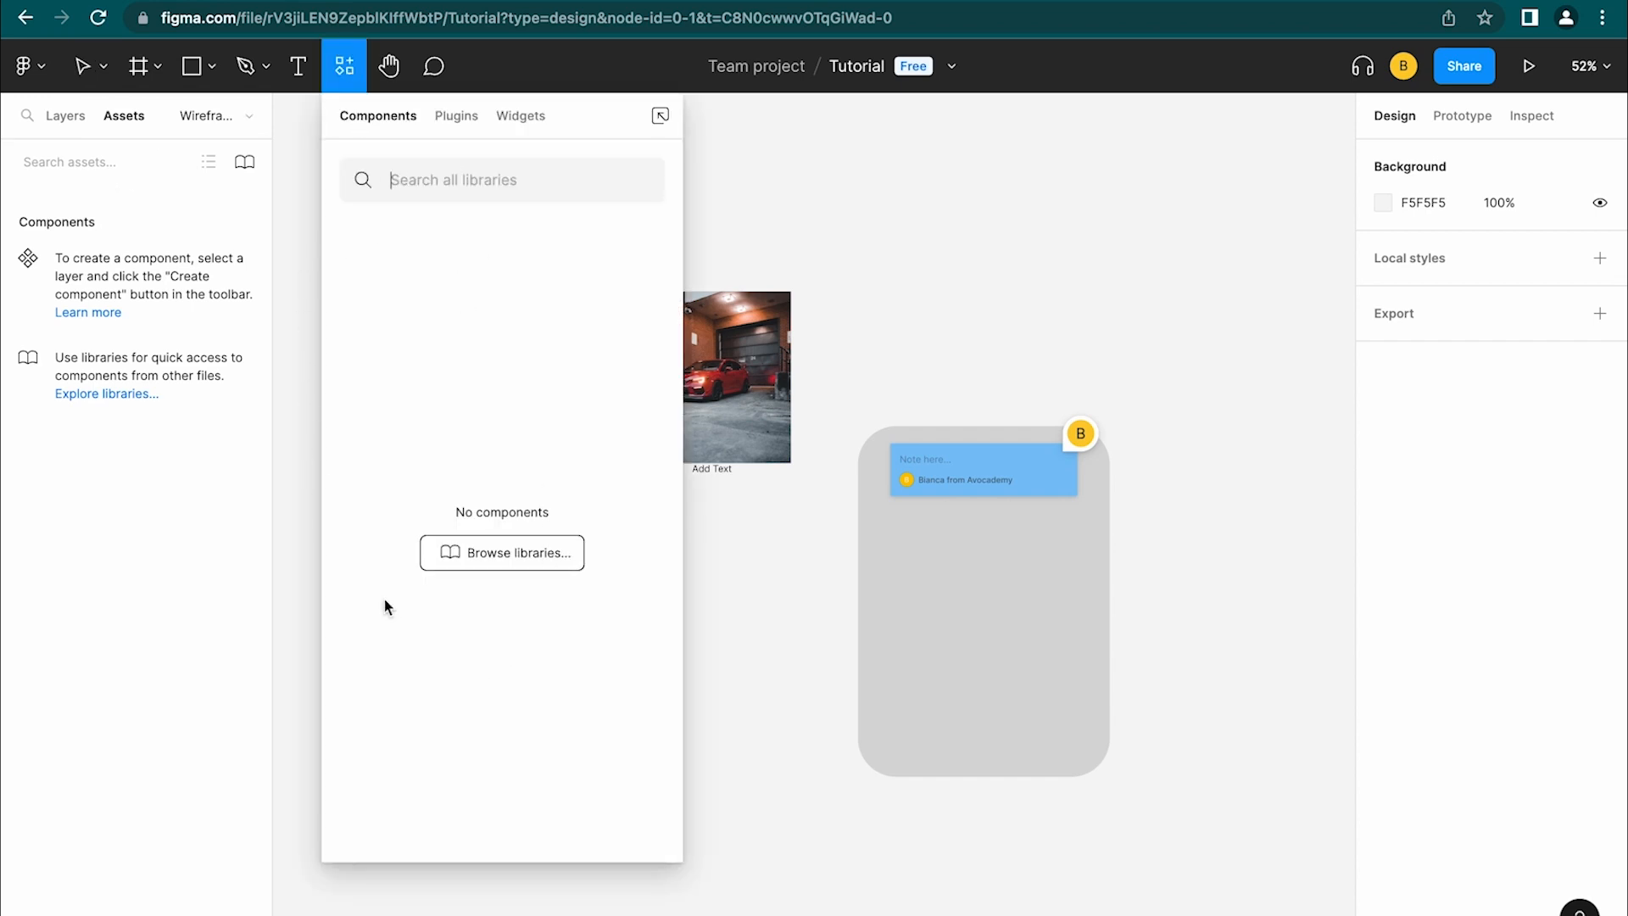
key(Escape)
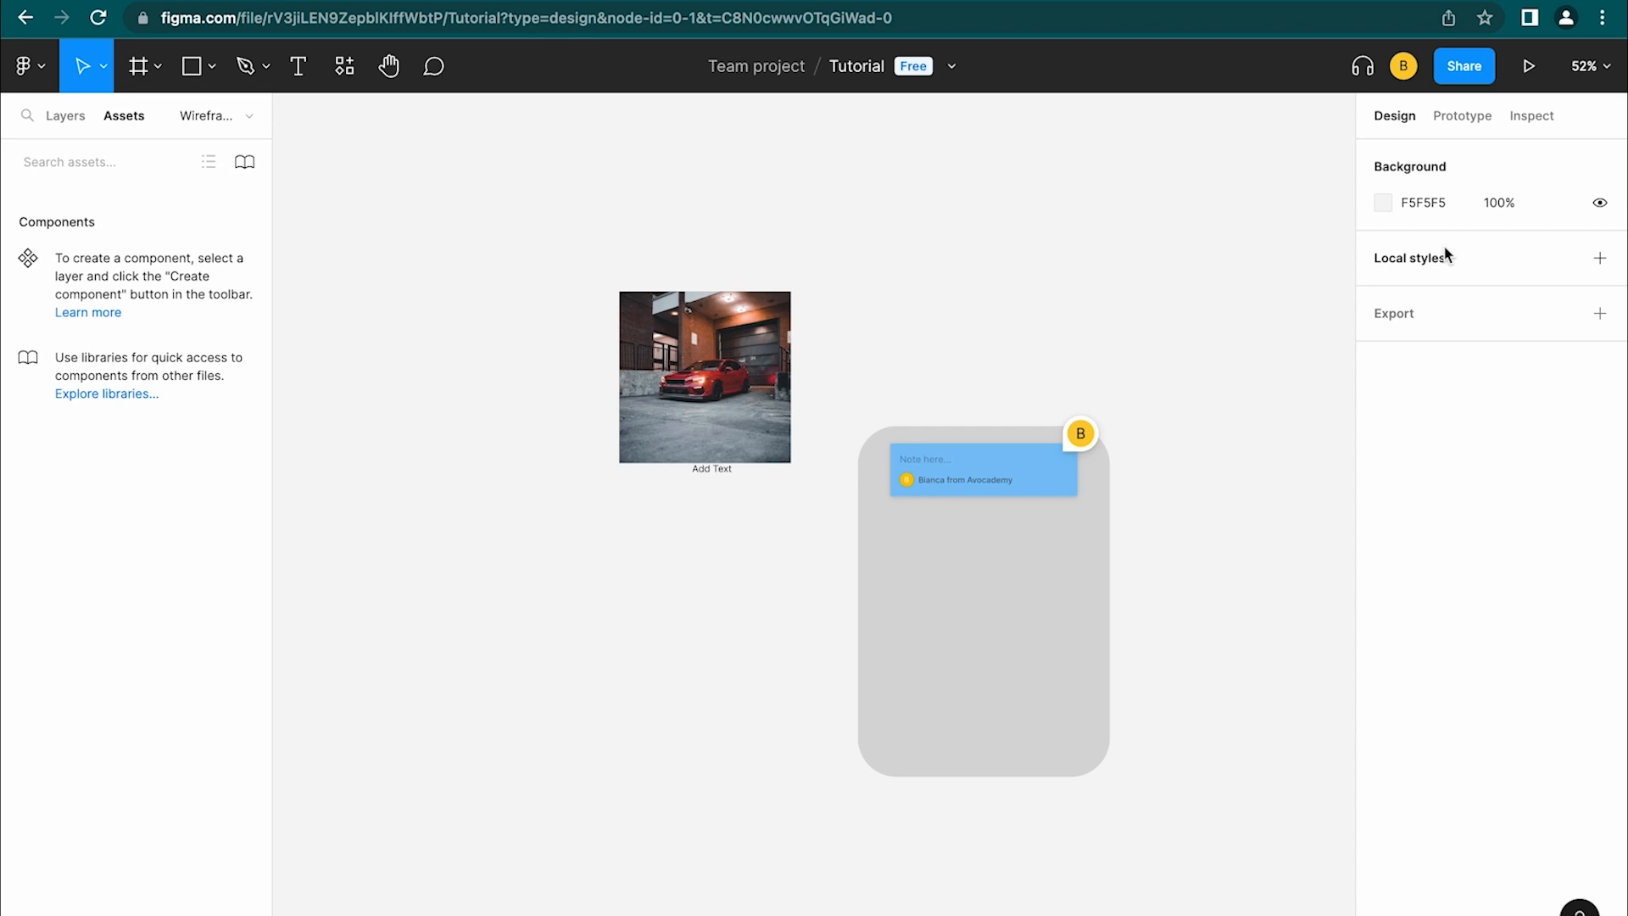
key(alt+1)
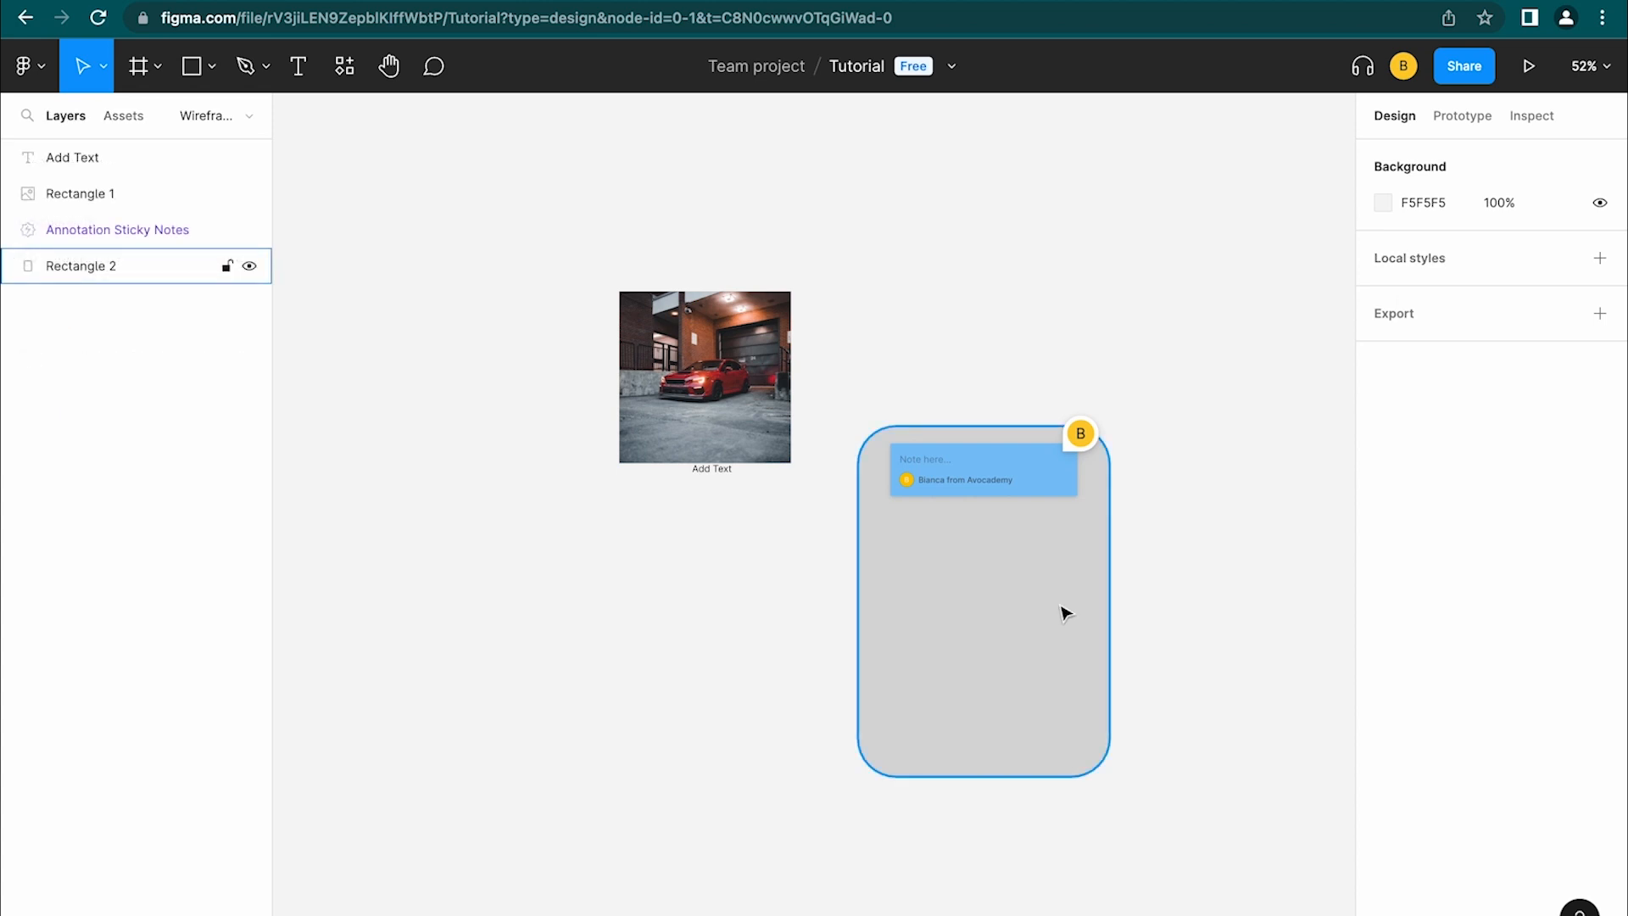
Create Frame 1 with the Frame tool and drag Rectangle 2 into it
click(1066, 612)
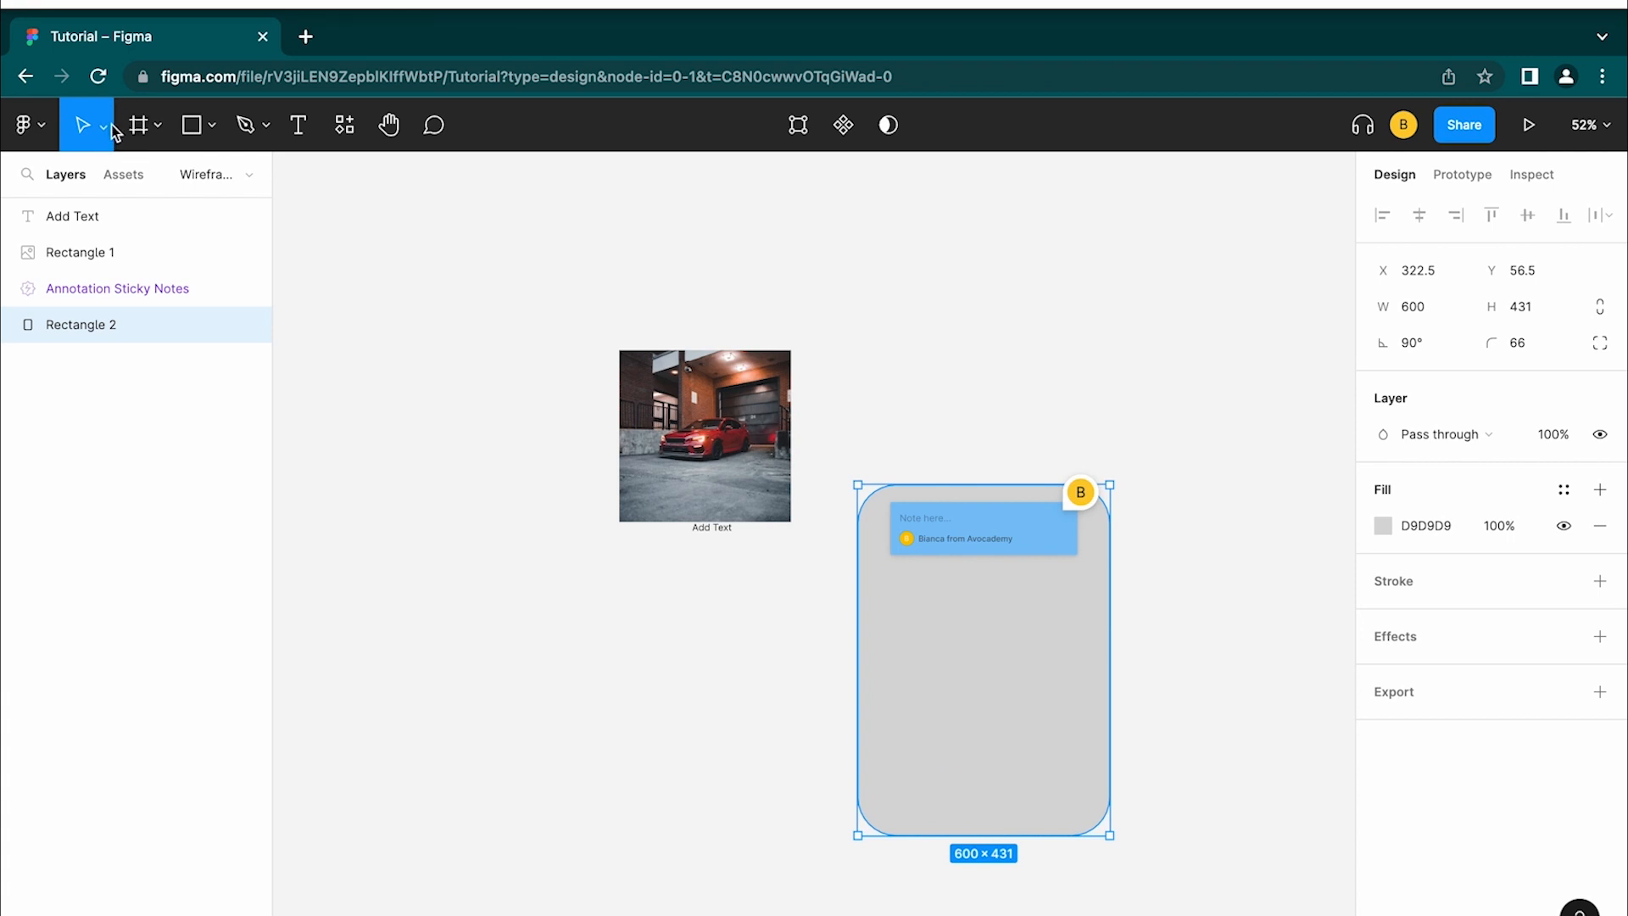
click(138, 66)
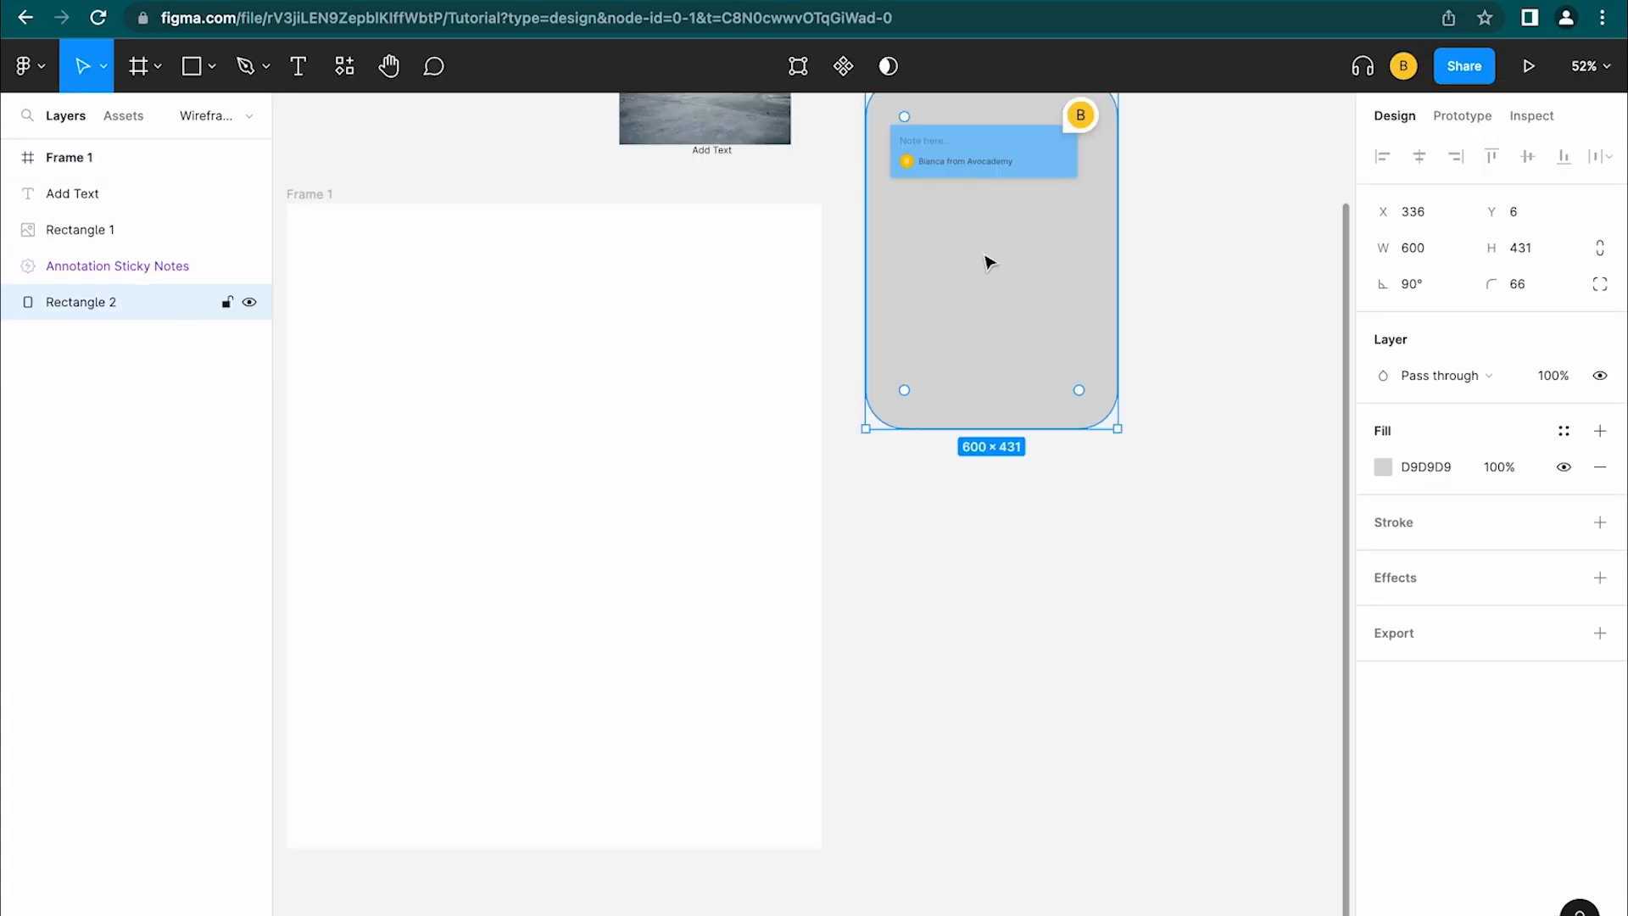
drag(996, 283, 553, 435)
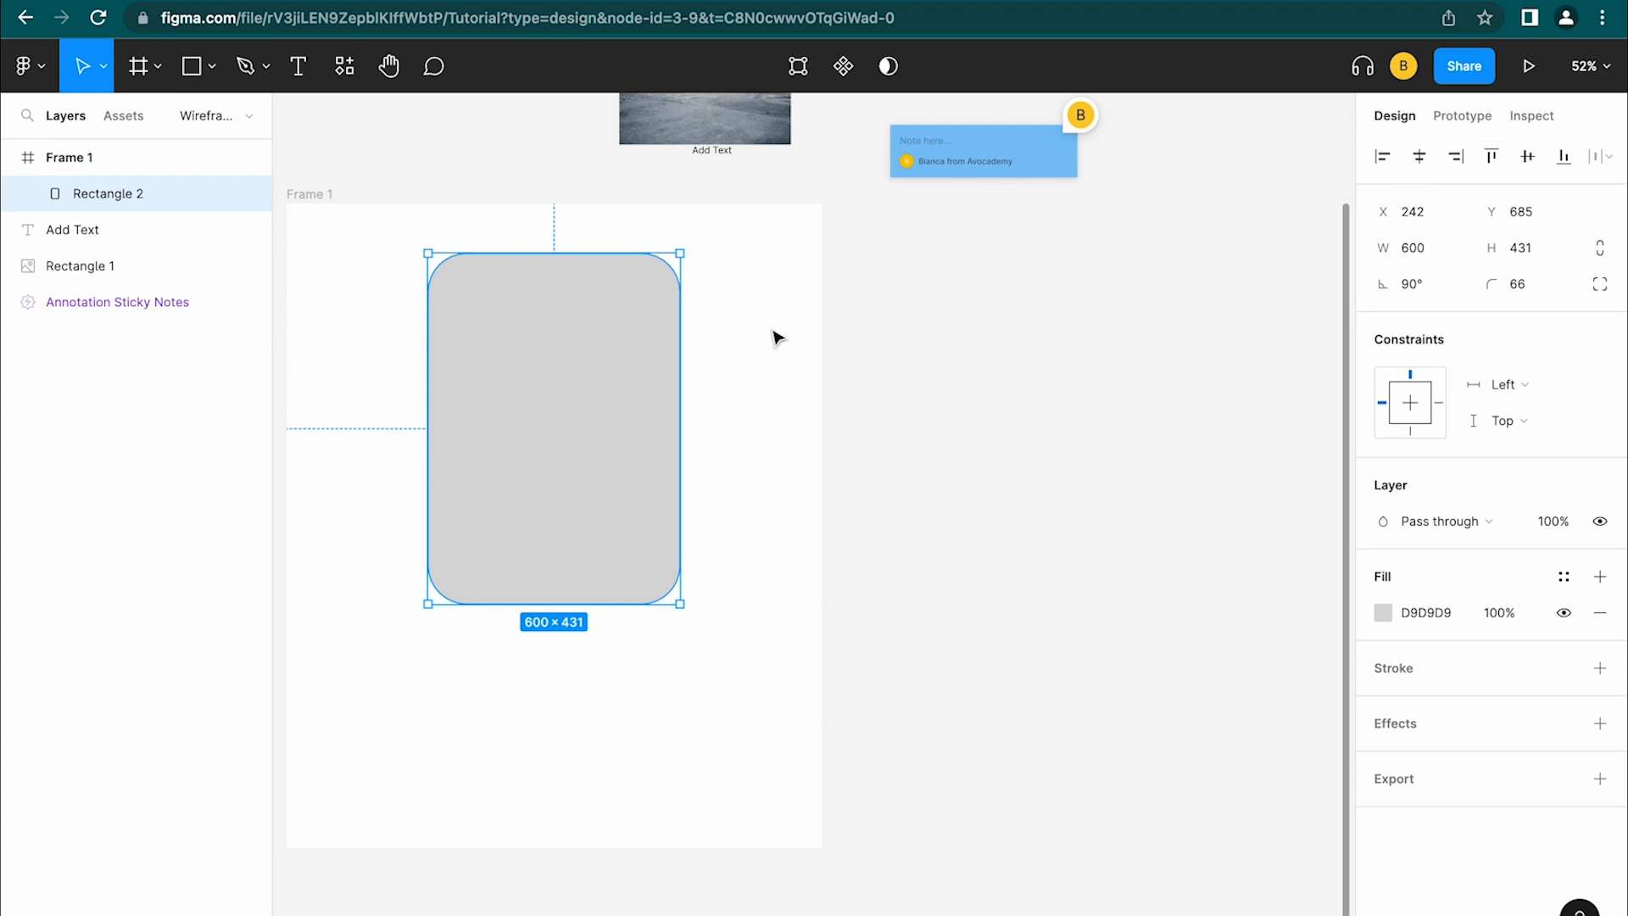
Align Rectangle 2 to Frame 1's horizontal and vertical centres and check its edge distances
click(317, 194)
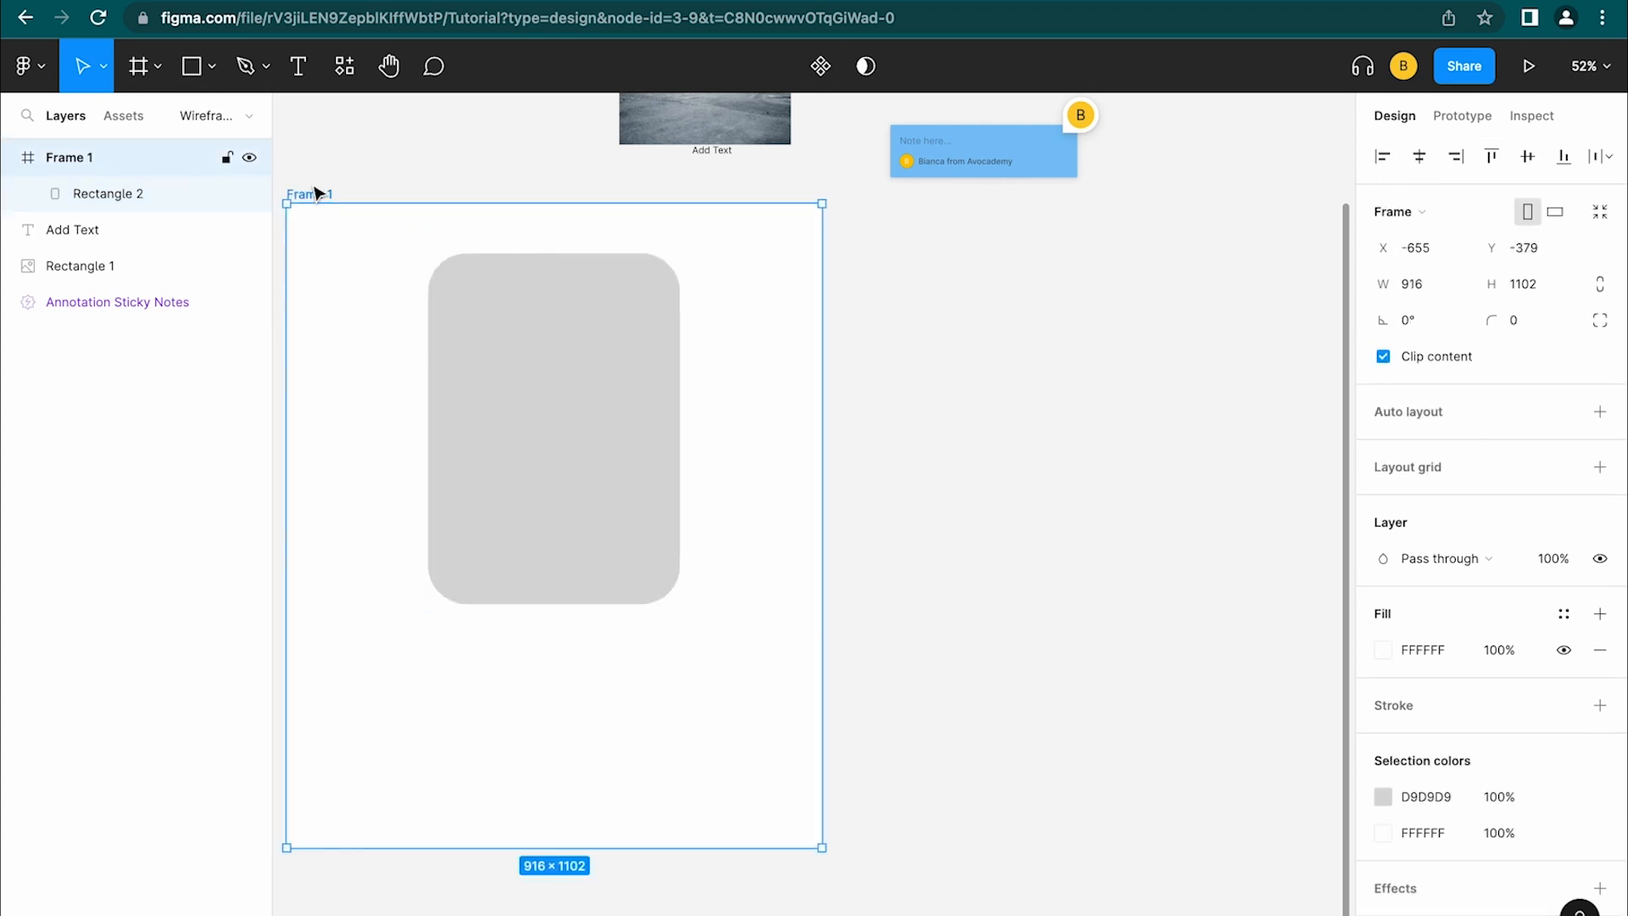
click(580, 395)
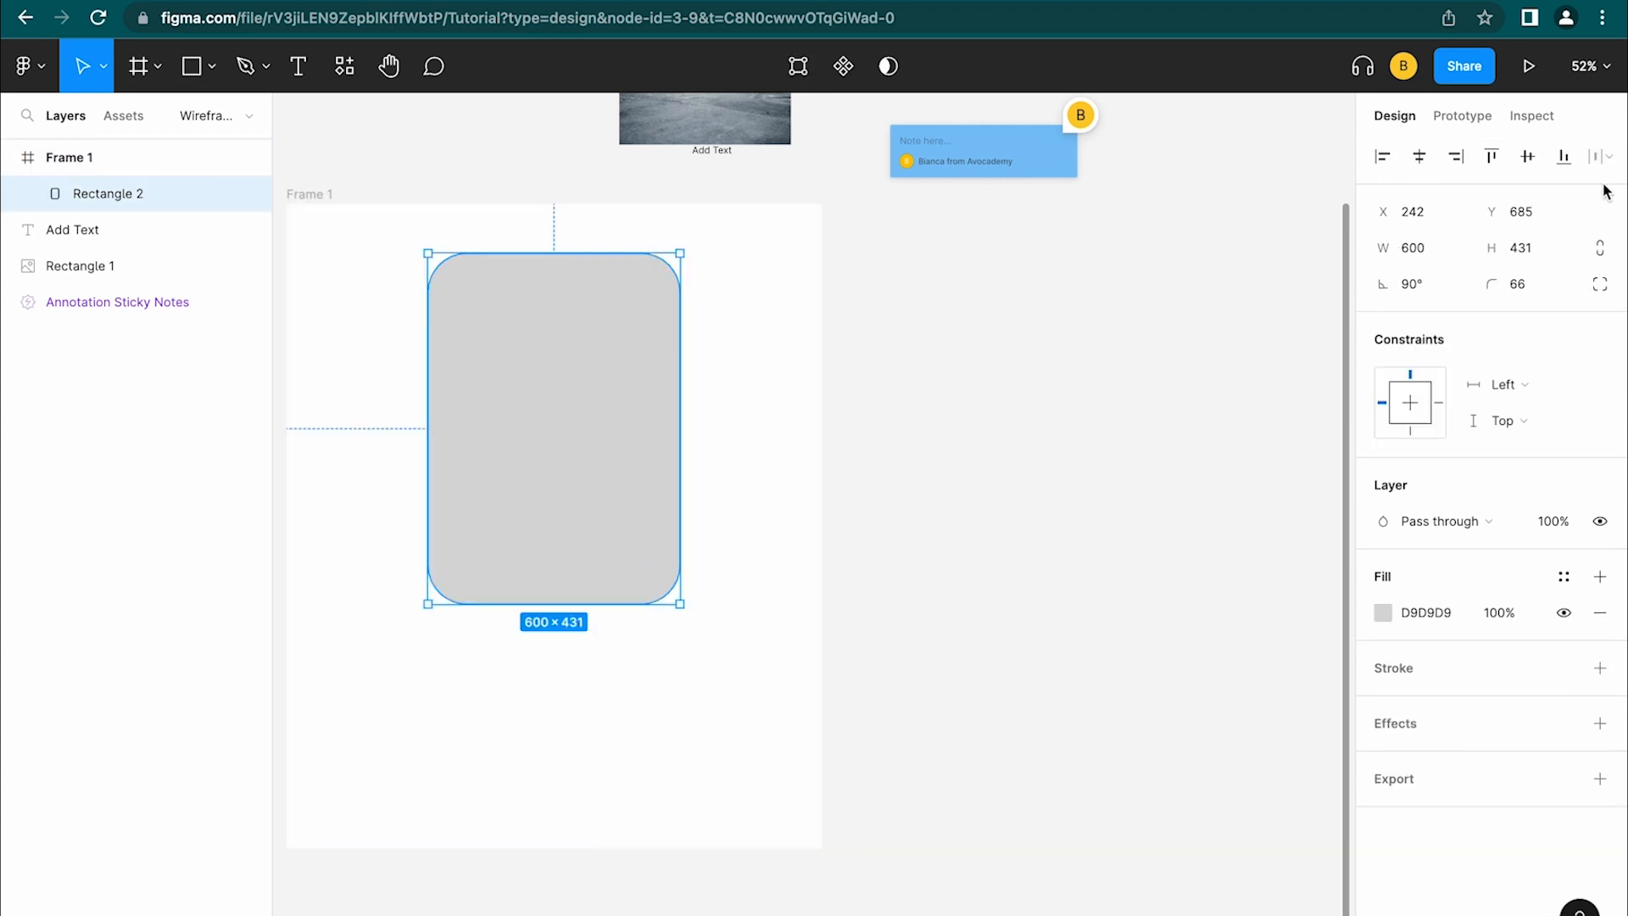
click(1422, 166)
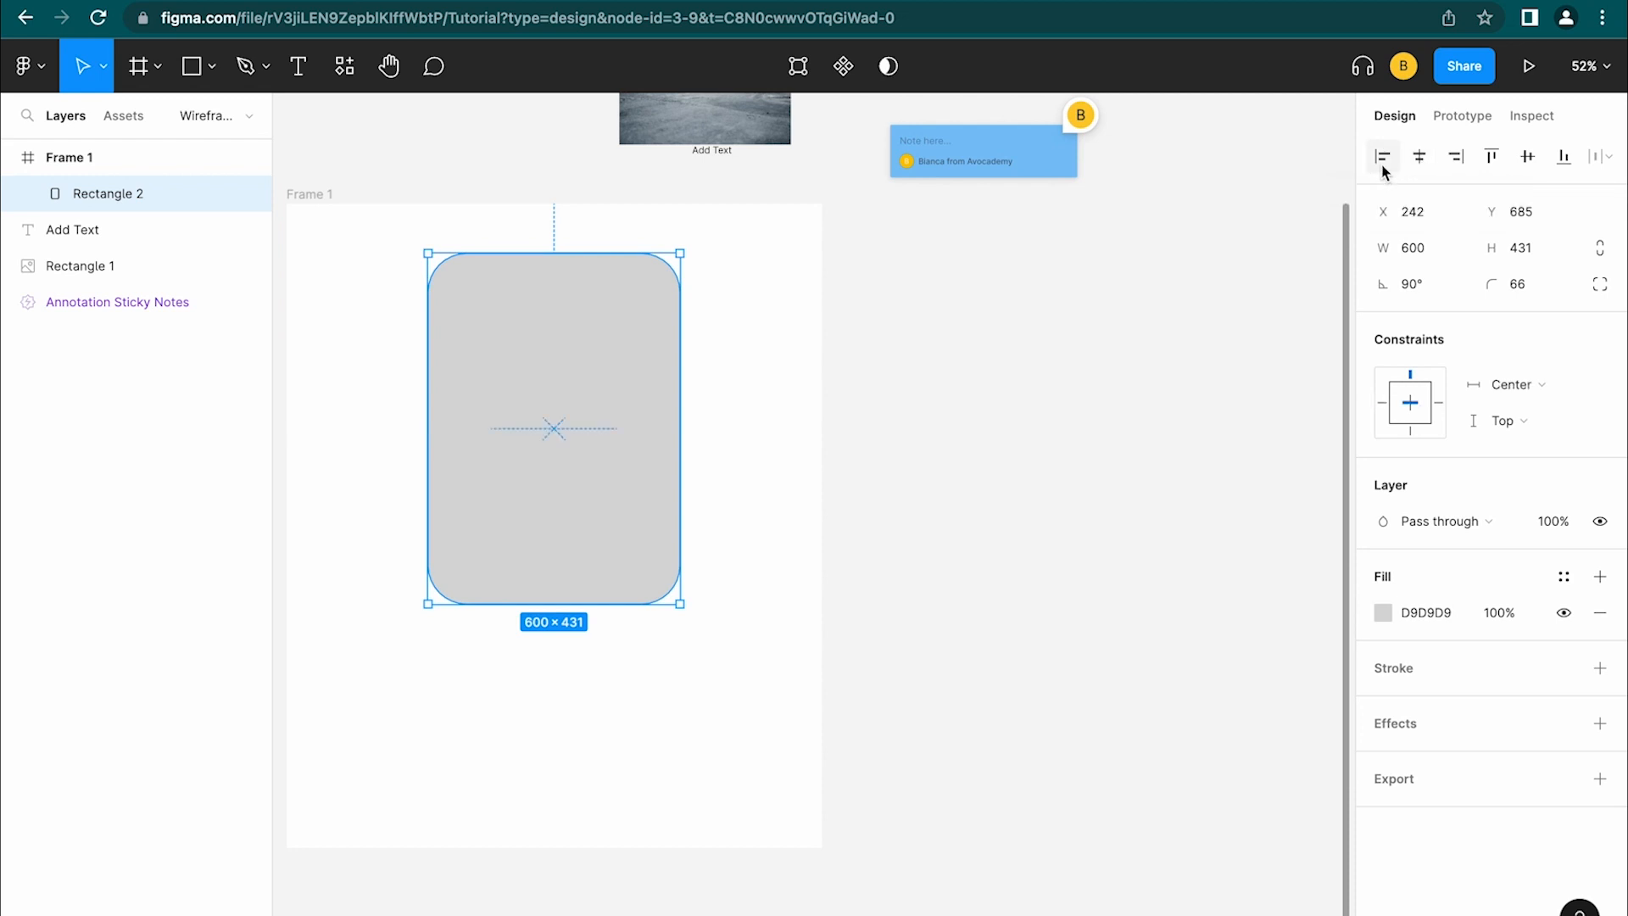
click(1383, 161)
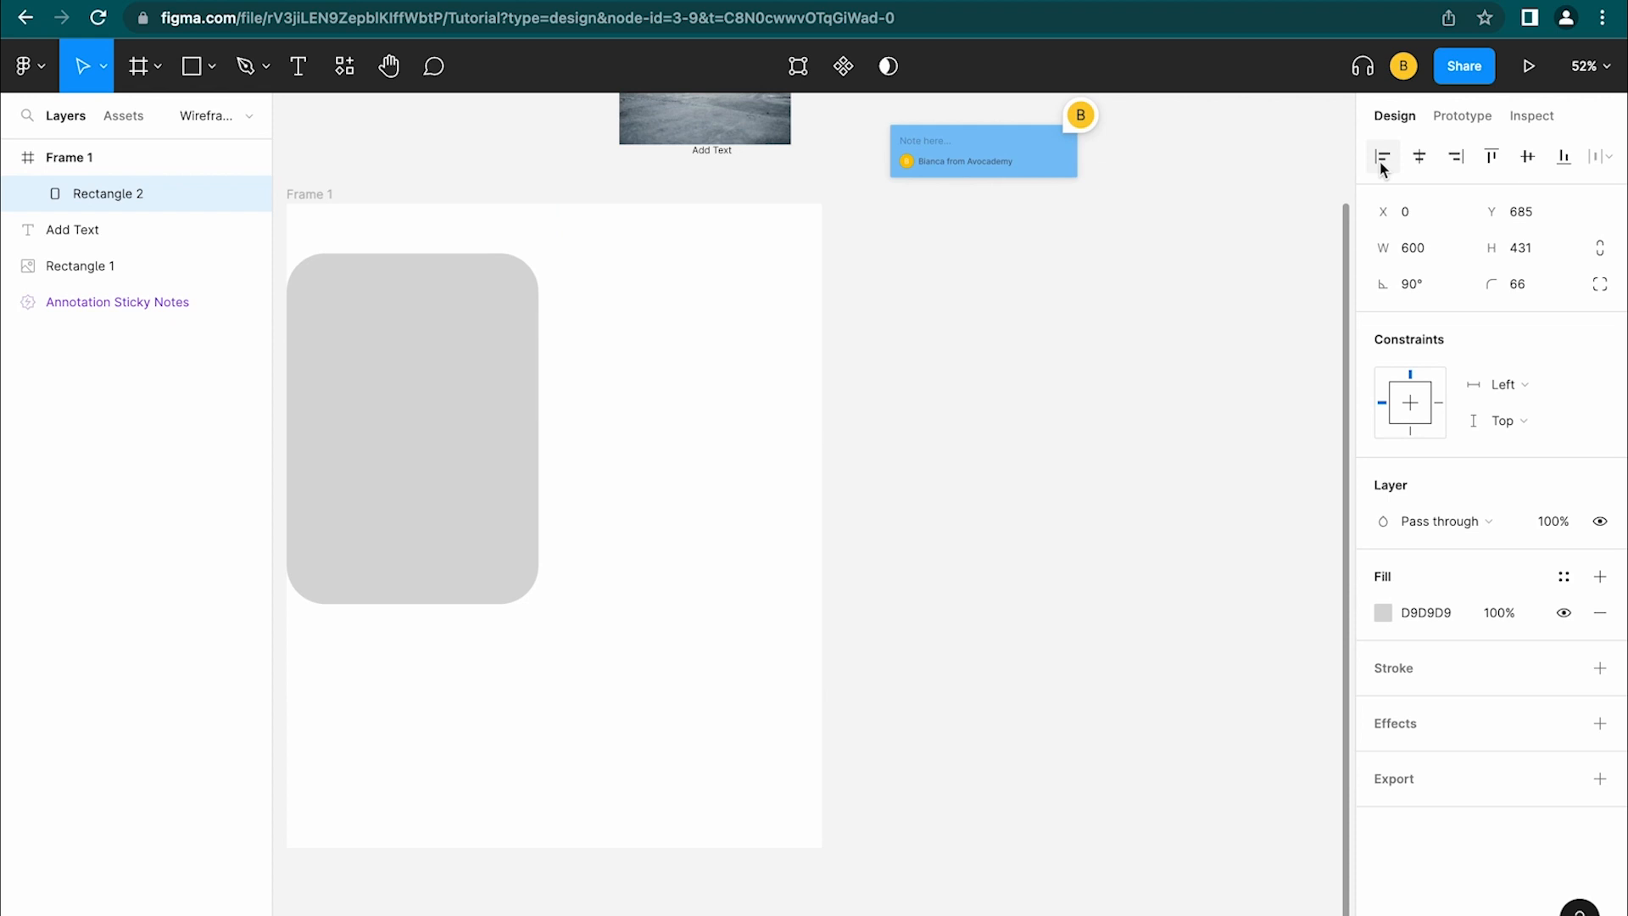
click(1472, 163)
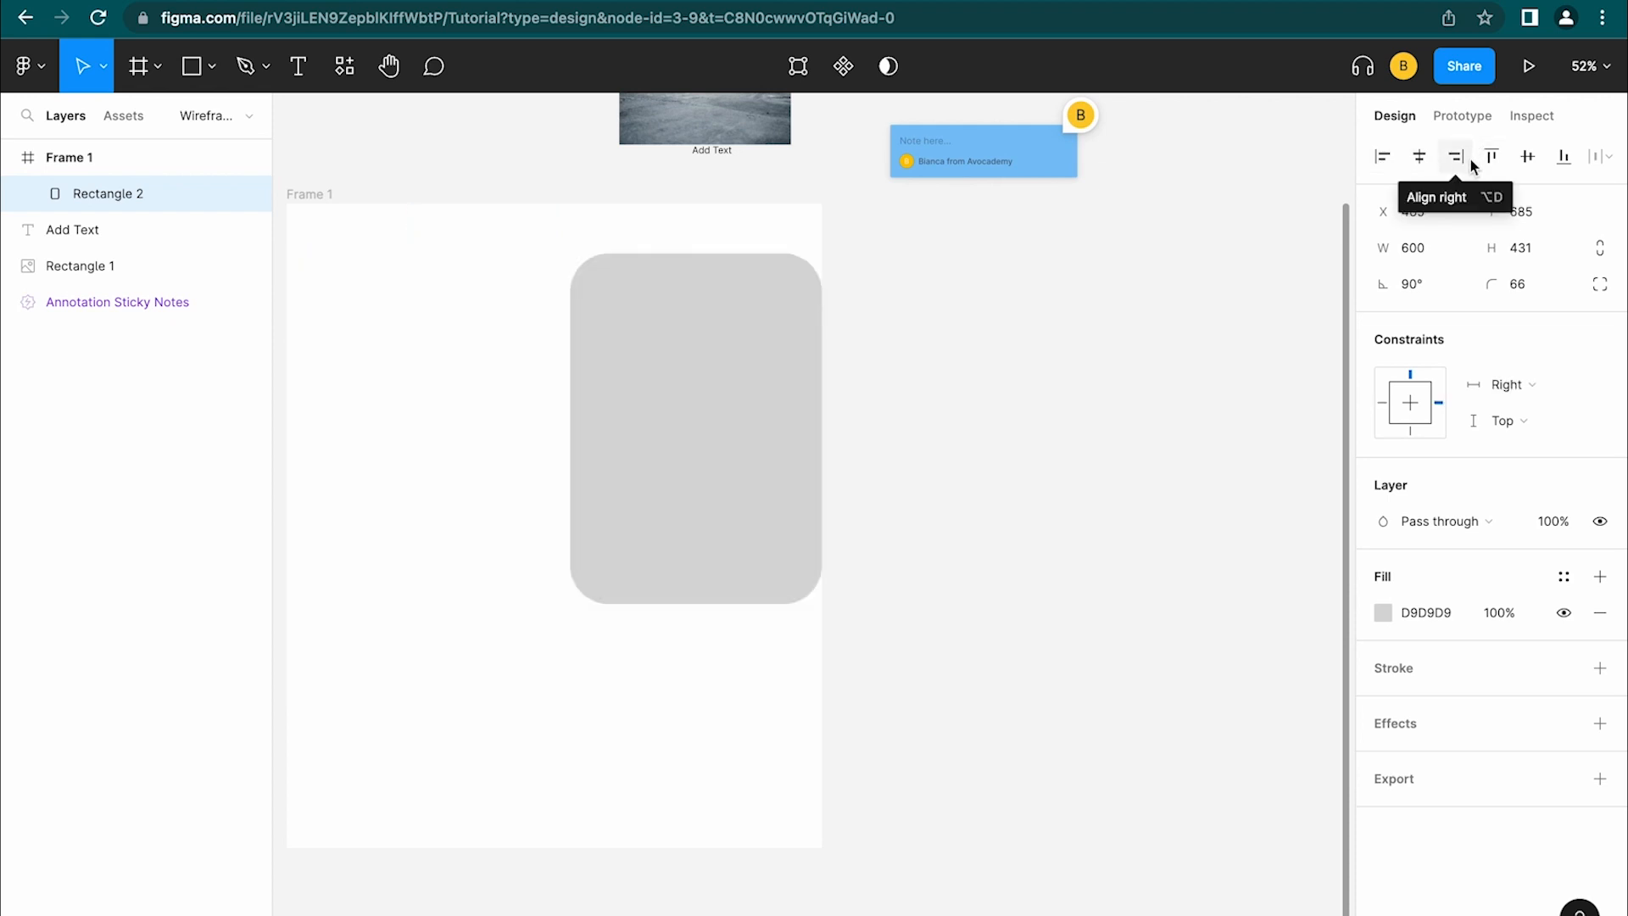
key(alt+v)
click(1413, 165)
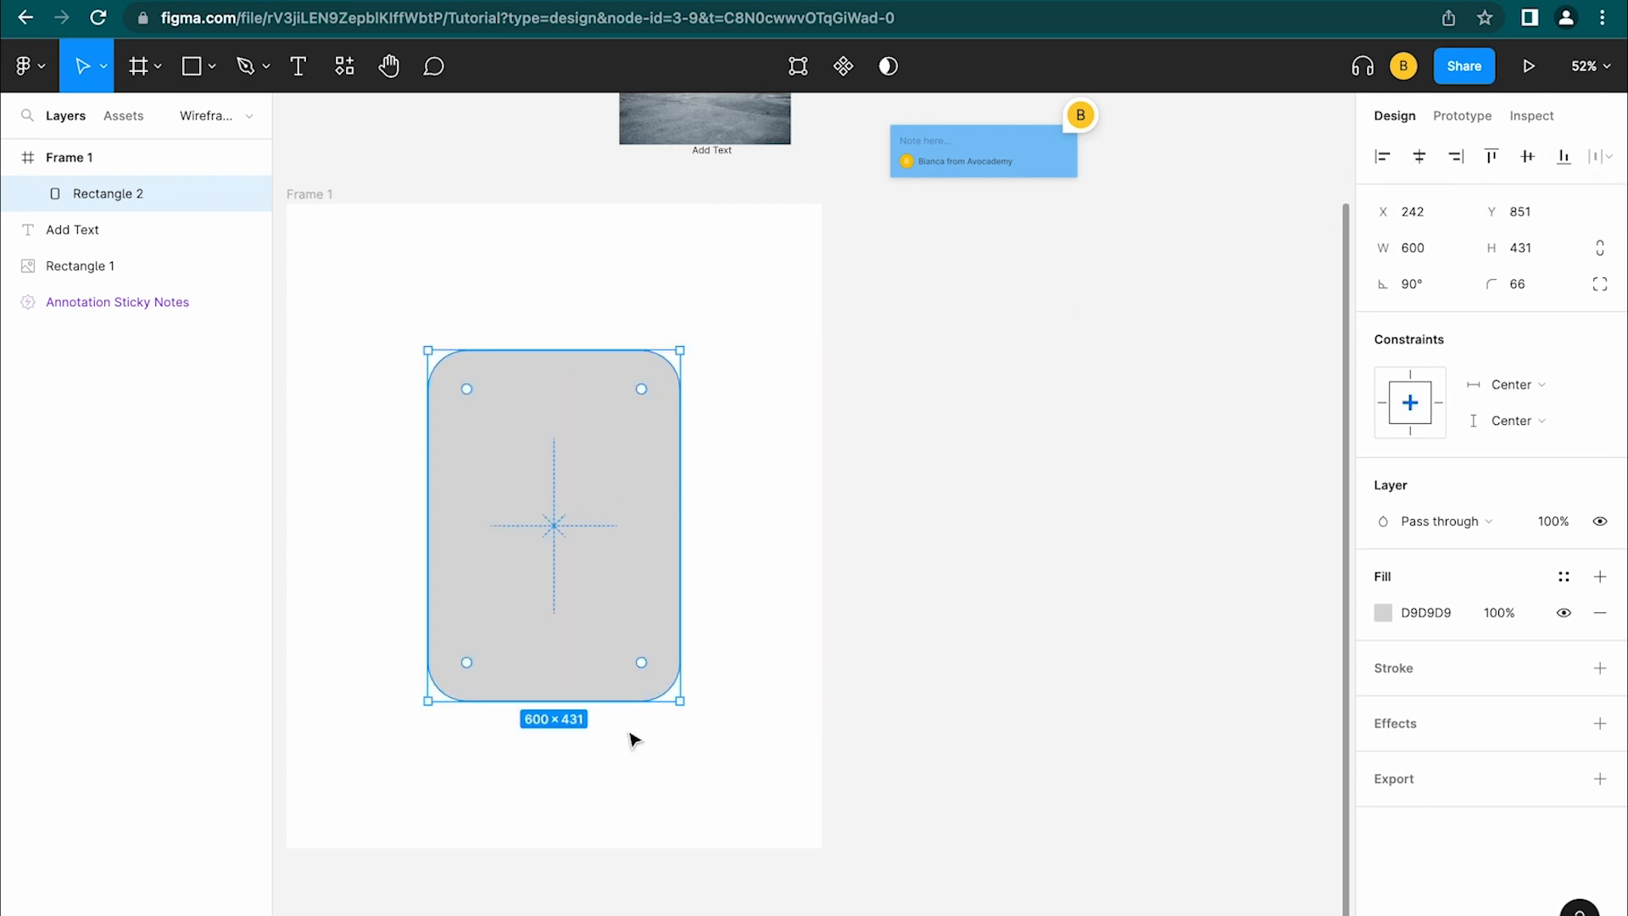
drag(364, 225, 596, 289)
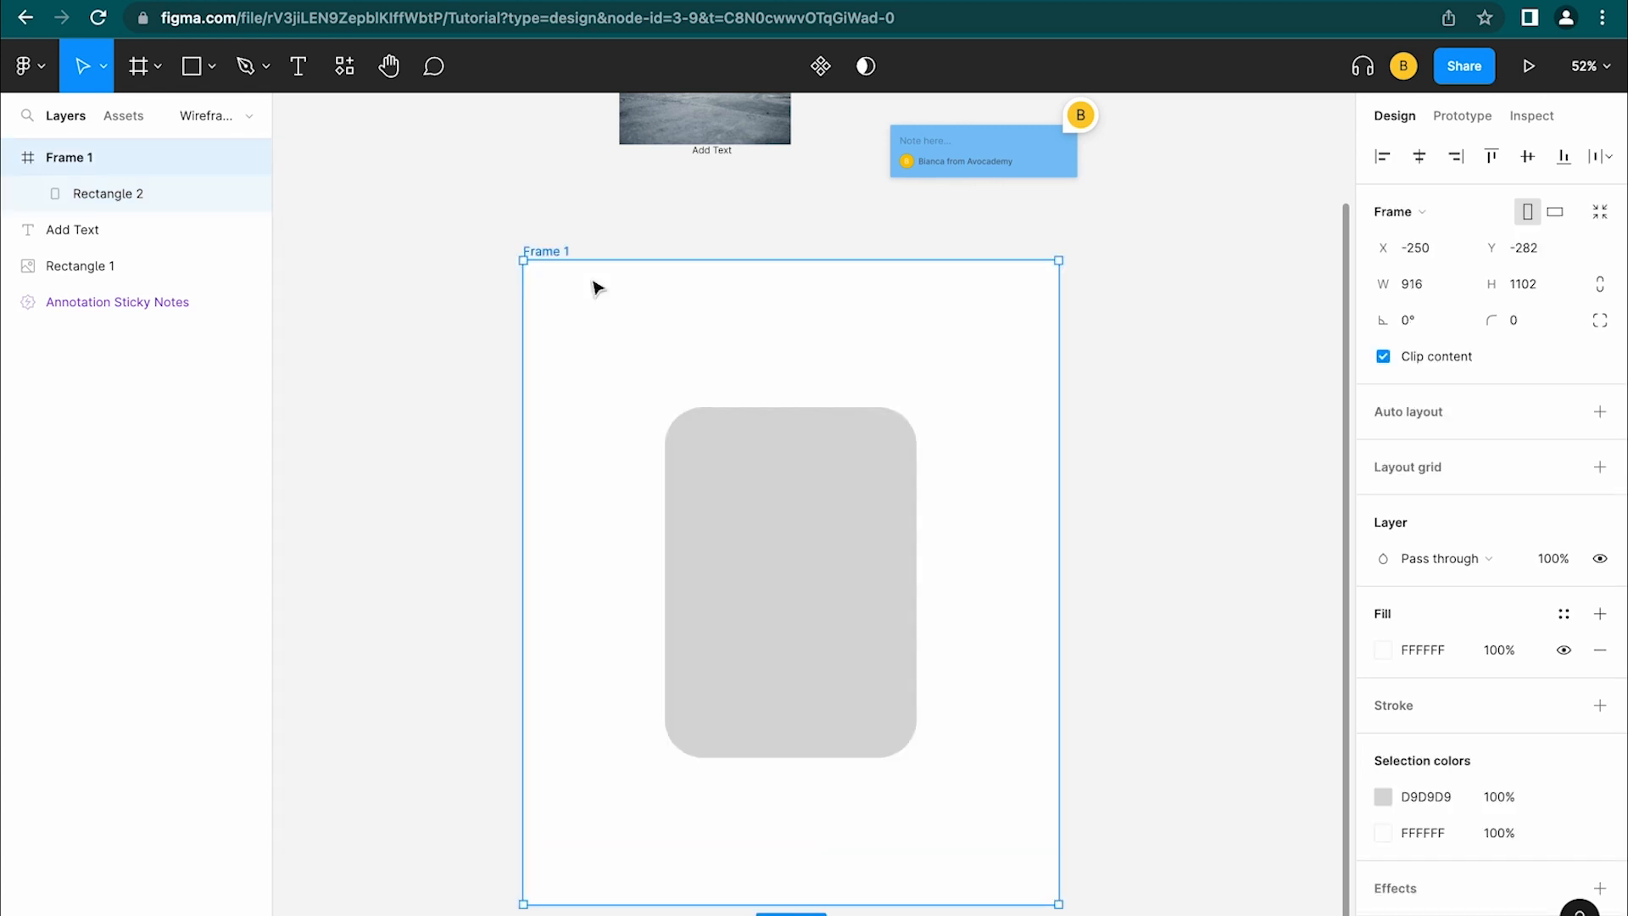
key(alt)
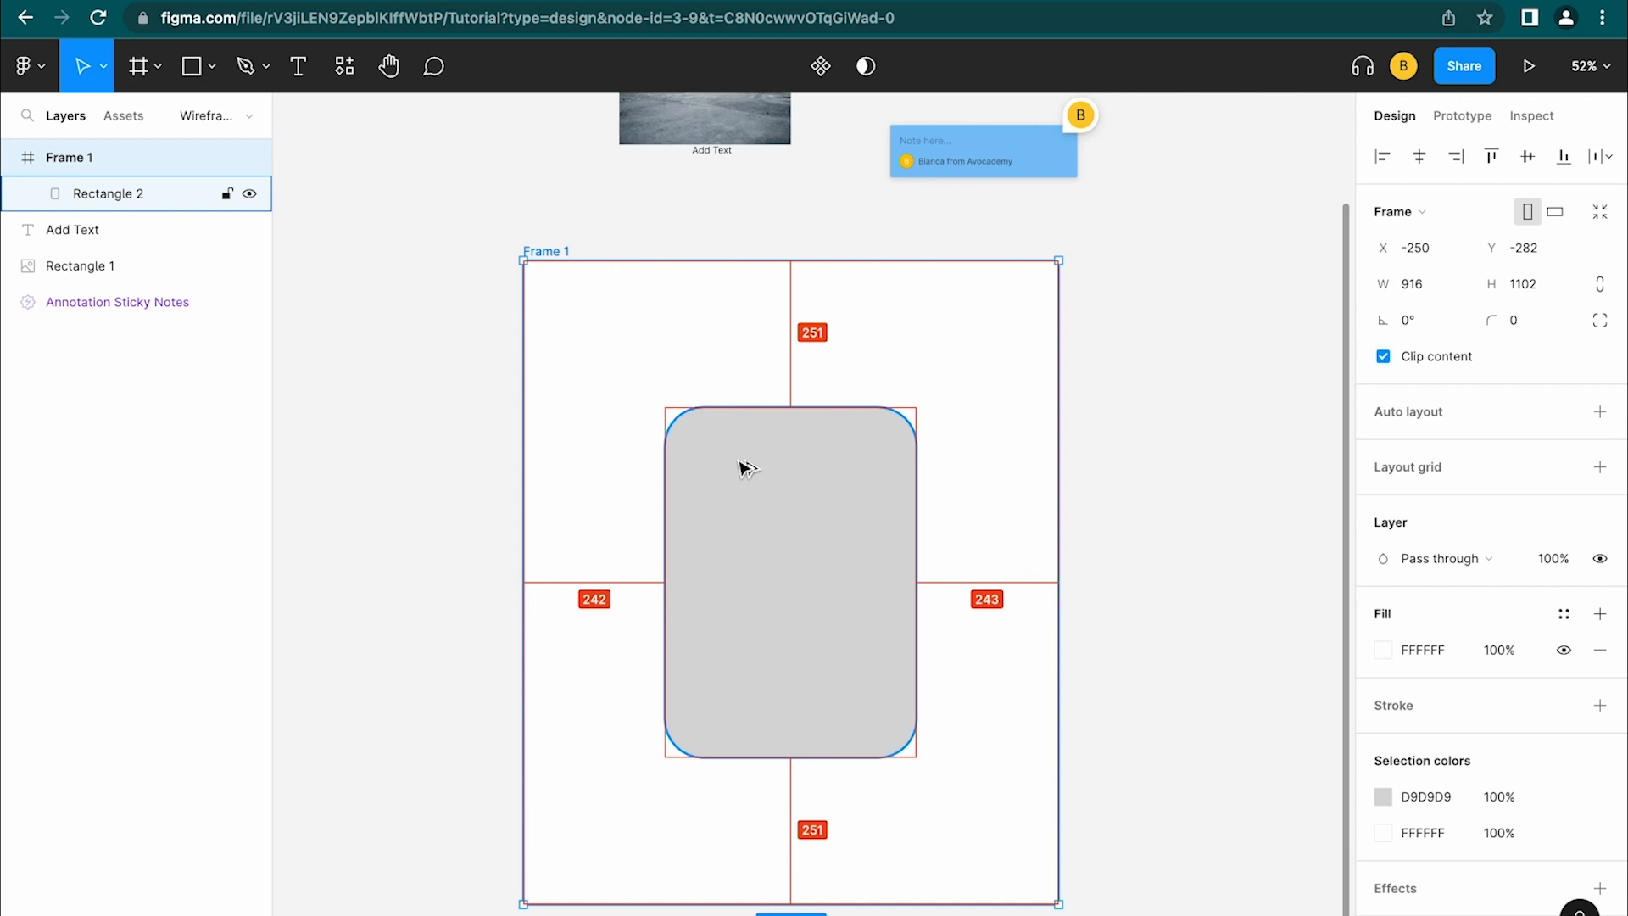
Set Frame 1's width to 917
click(1025, 378)
scroll(1026, 378, up, 5)
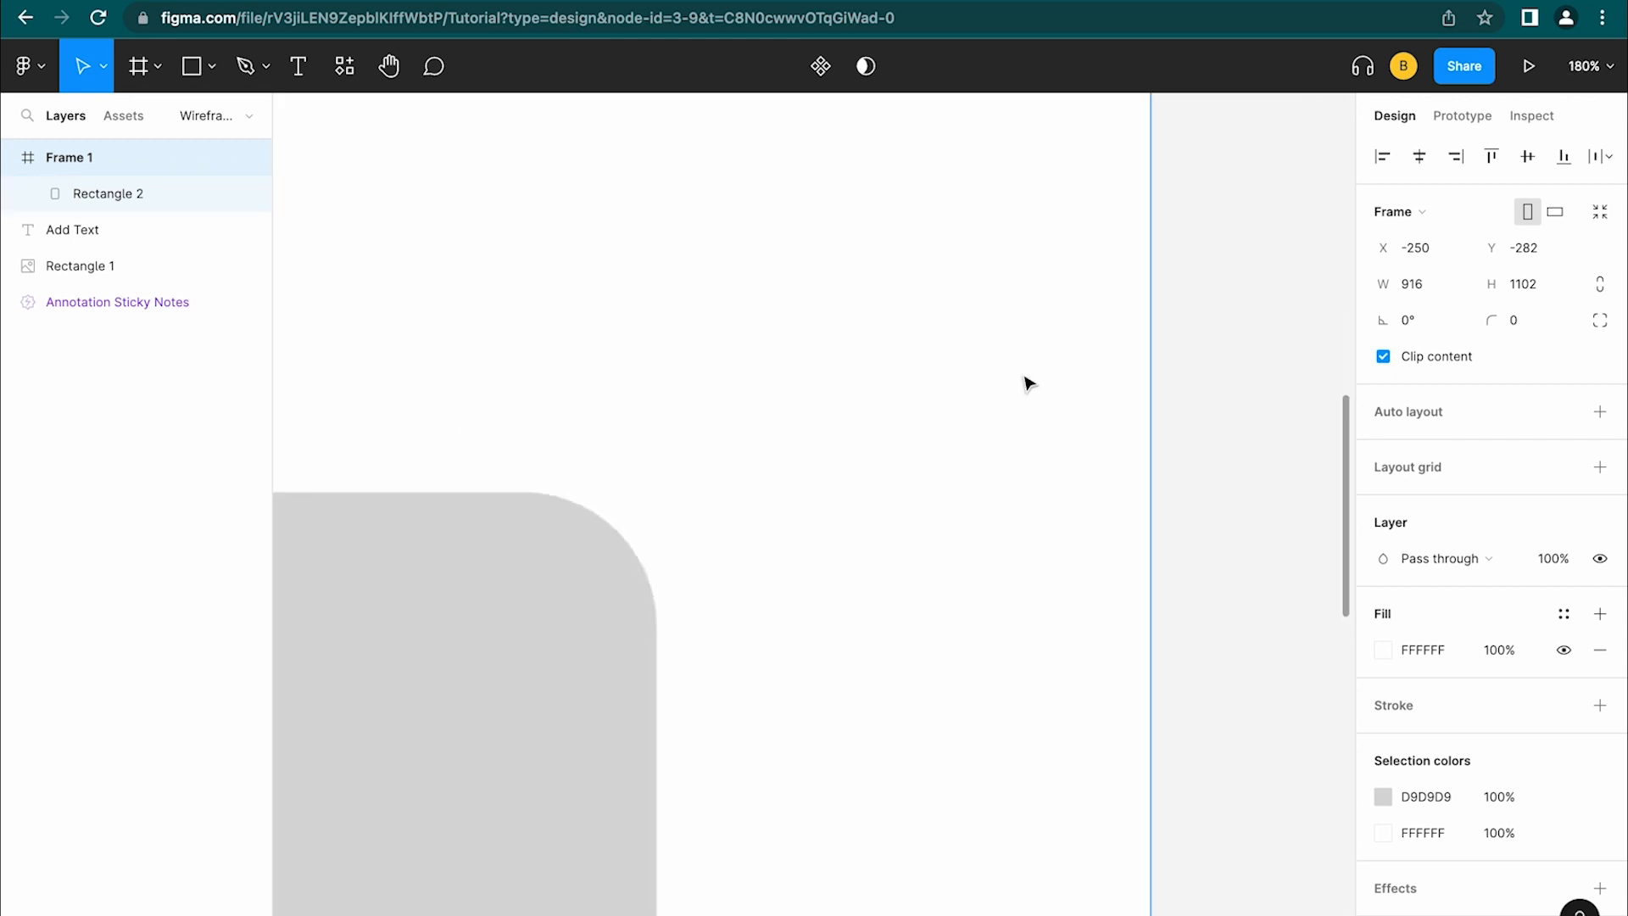
scroll(1178, 404, down, 5)
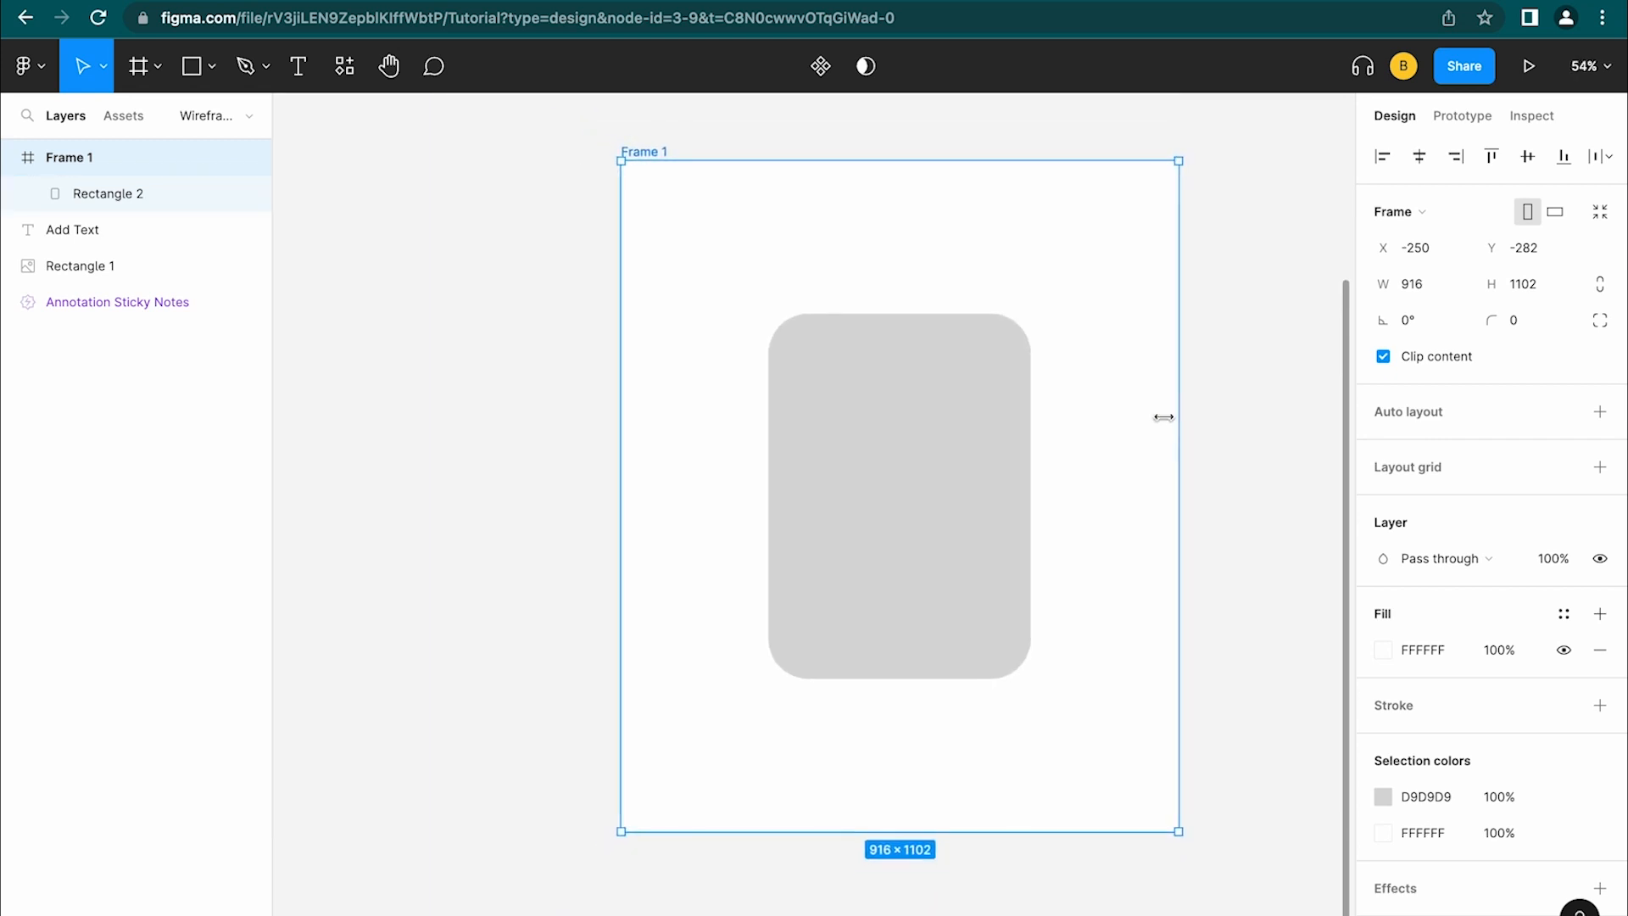
click(1434, 294)
key(Right)
key(BackSpace)
text(7)
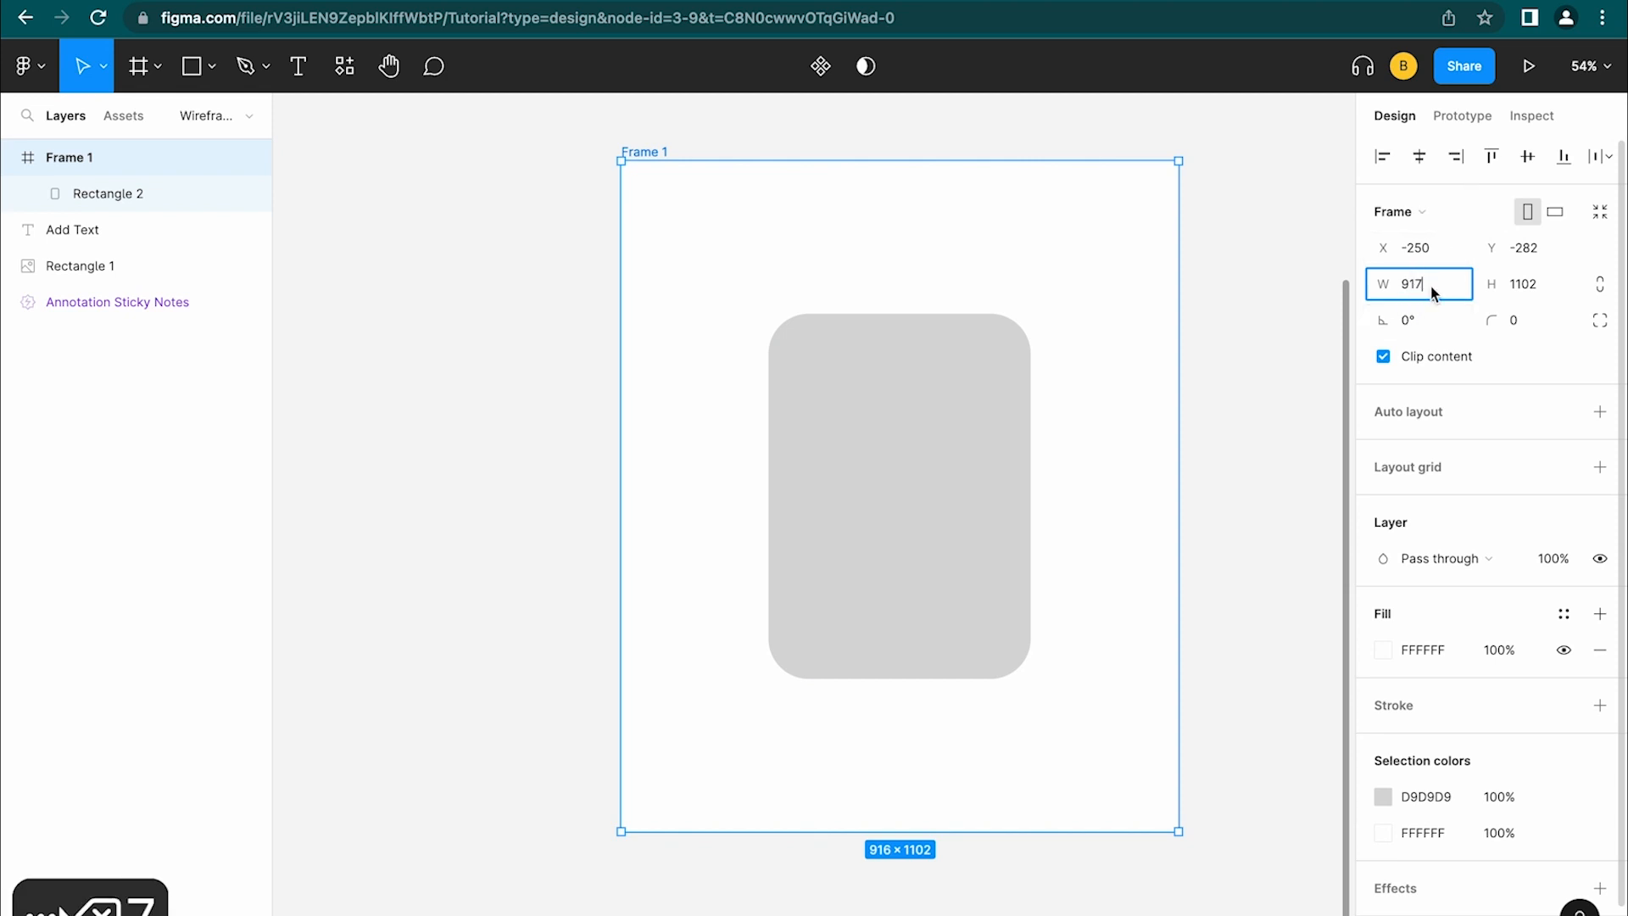
click(1246, 362)
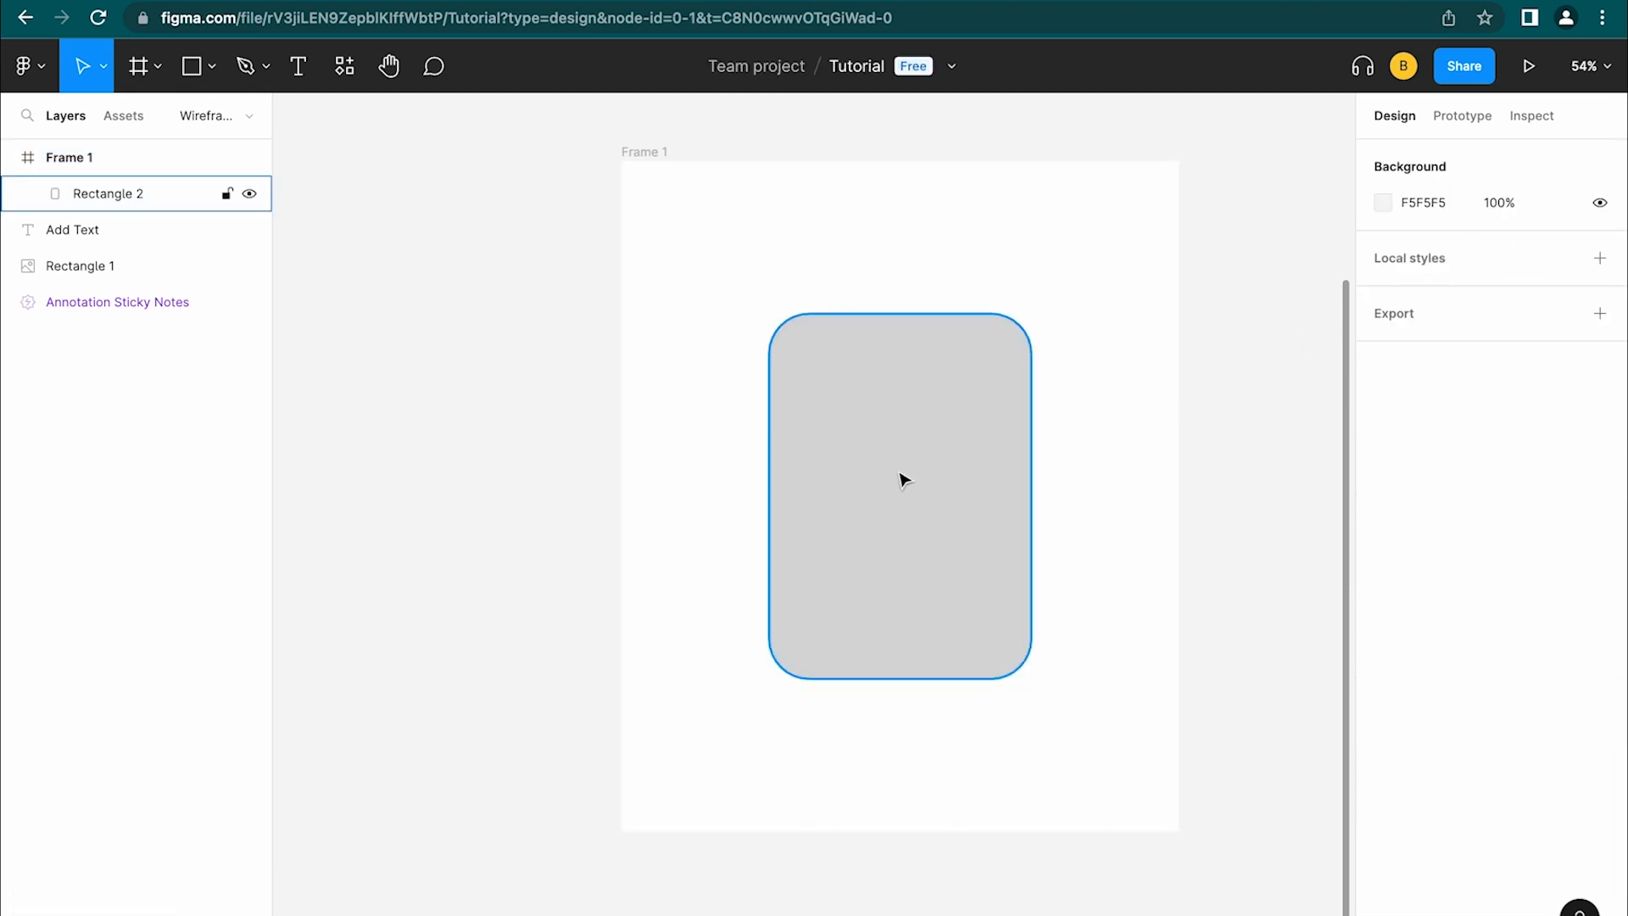
Check Rectangle 2's margins, then drag it out of Frame 1 to the right
click(901, 475)
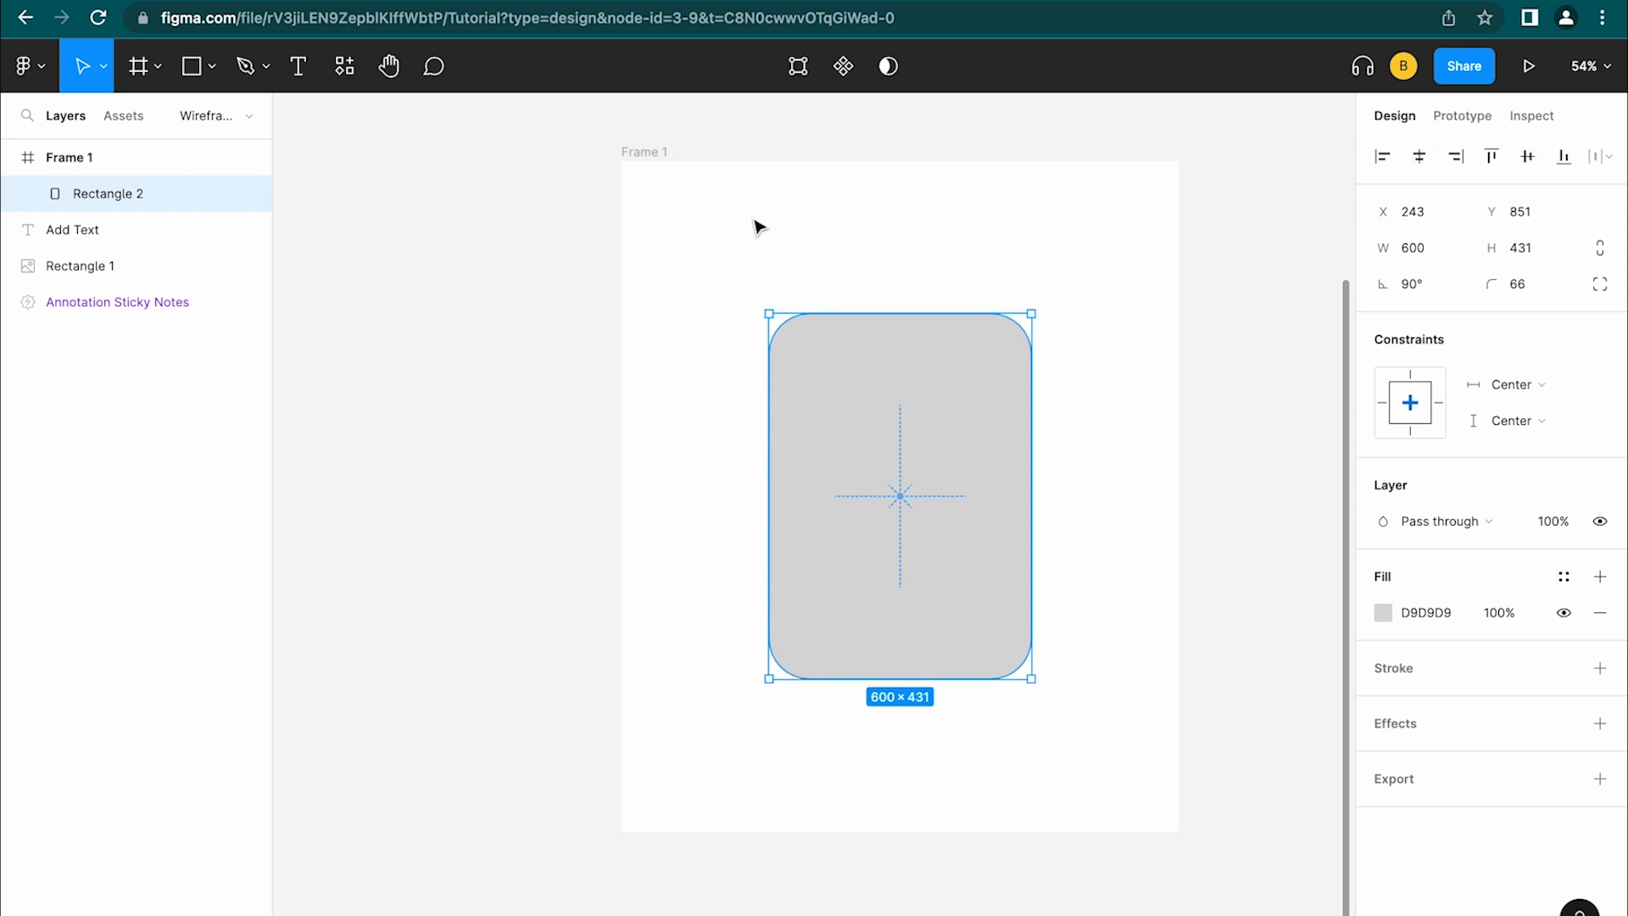
key(alt)
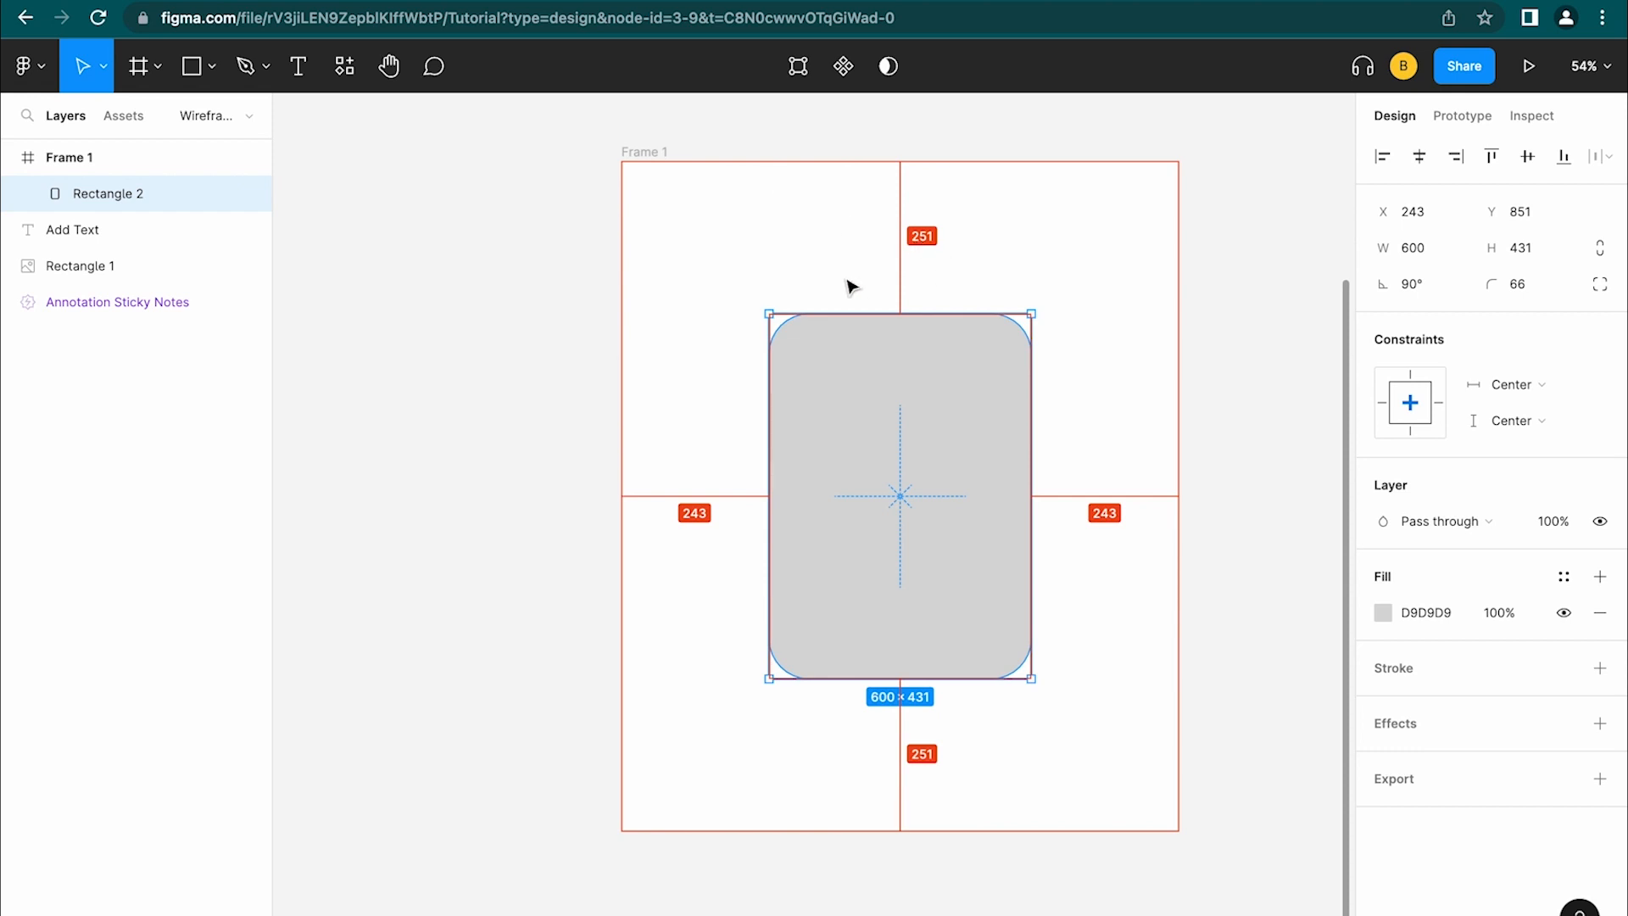
mouse_move(767, 225)
scroll(695, 175, down, 3)
drag(789, 569, 1214, 459)
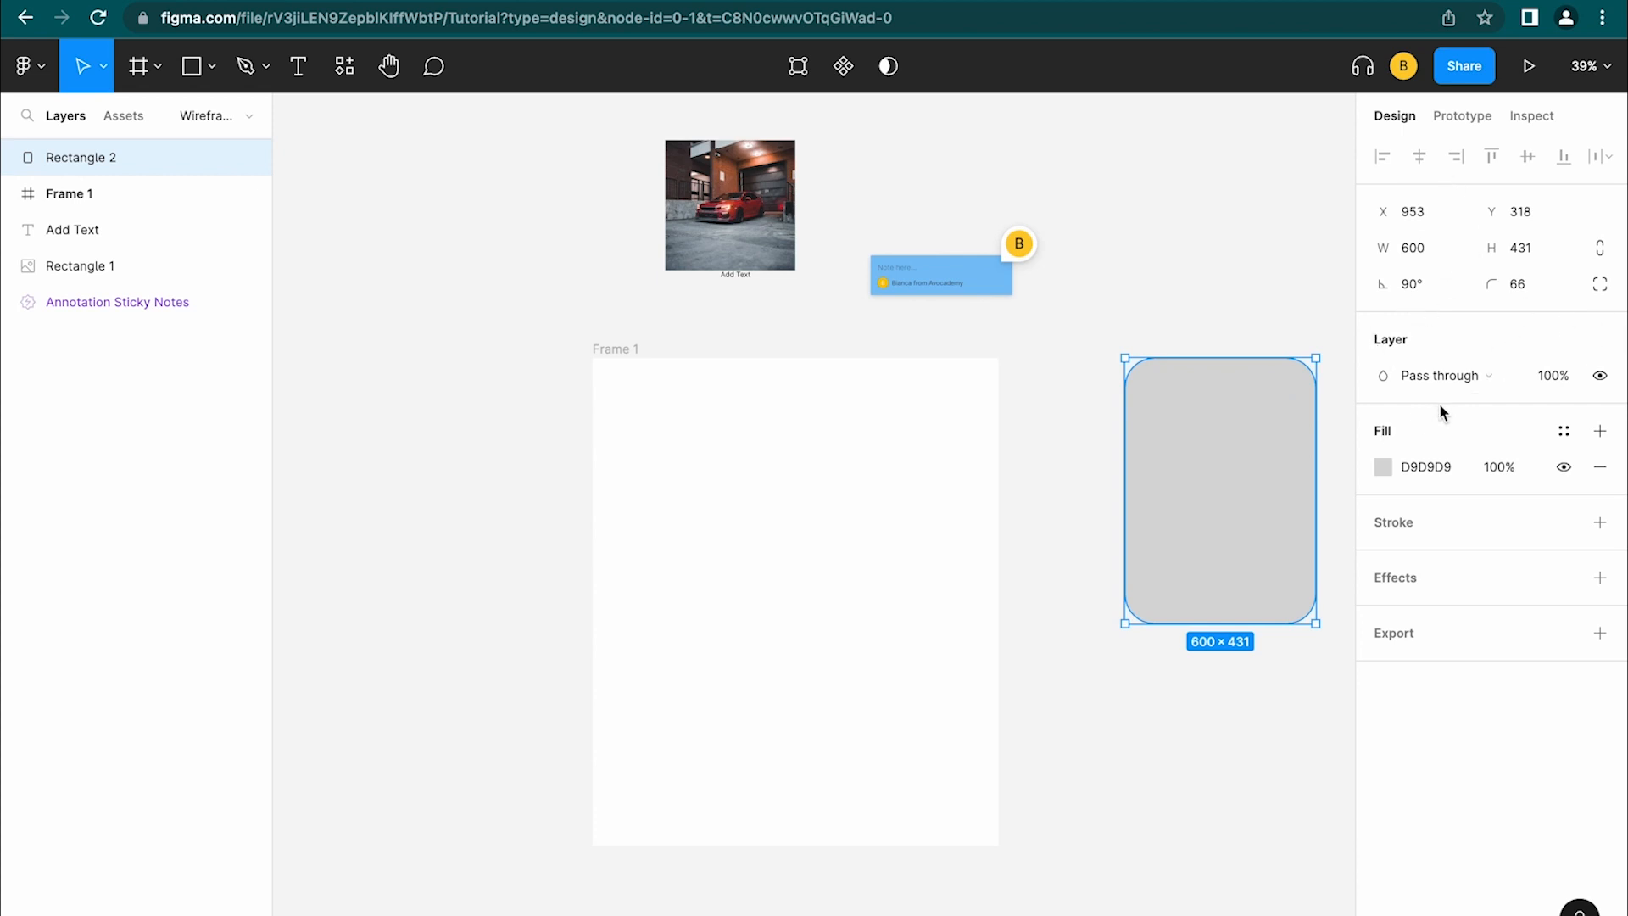
click(1446, 373)
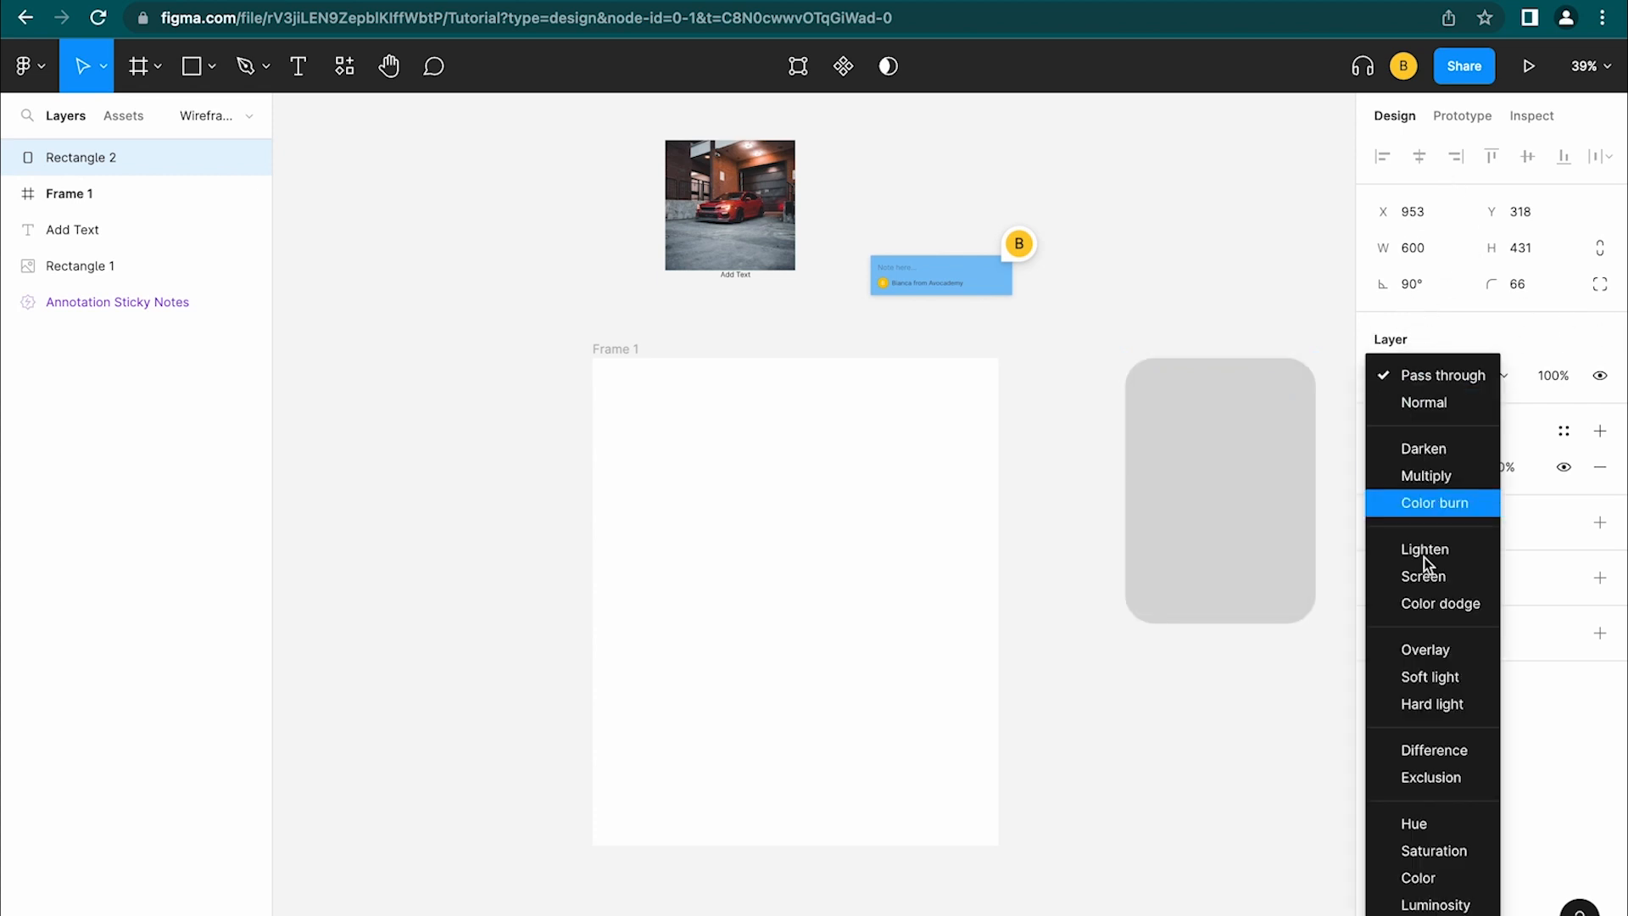
click(1447, 376)
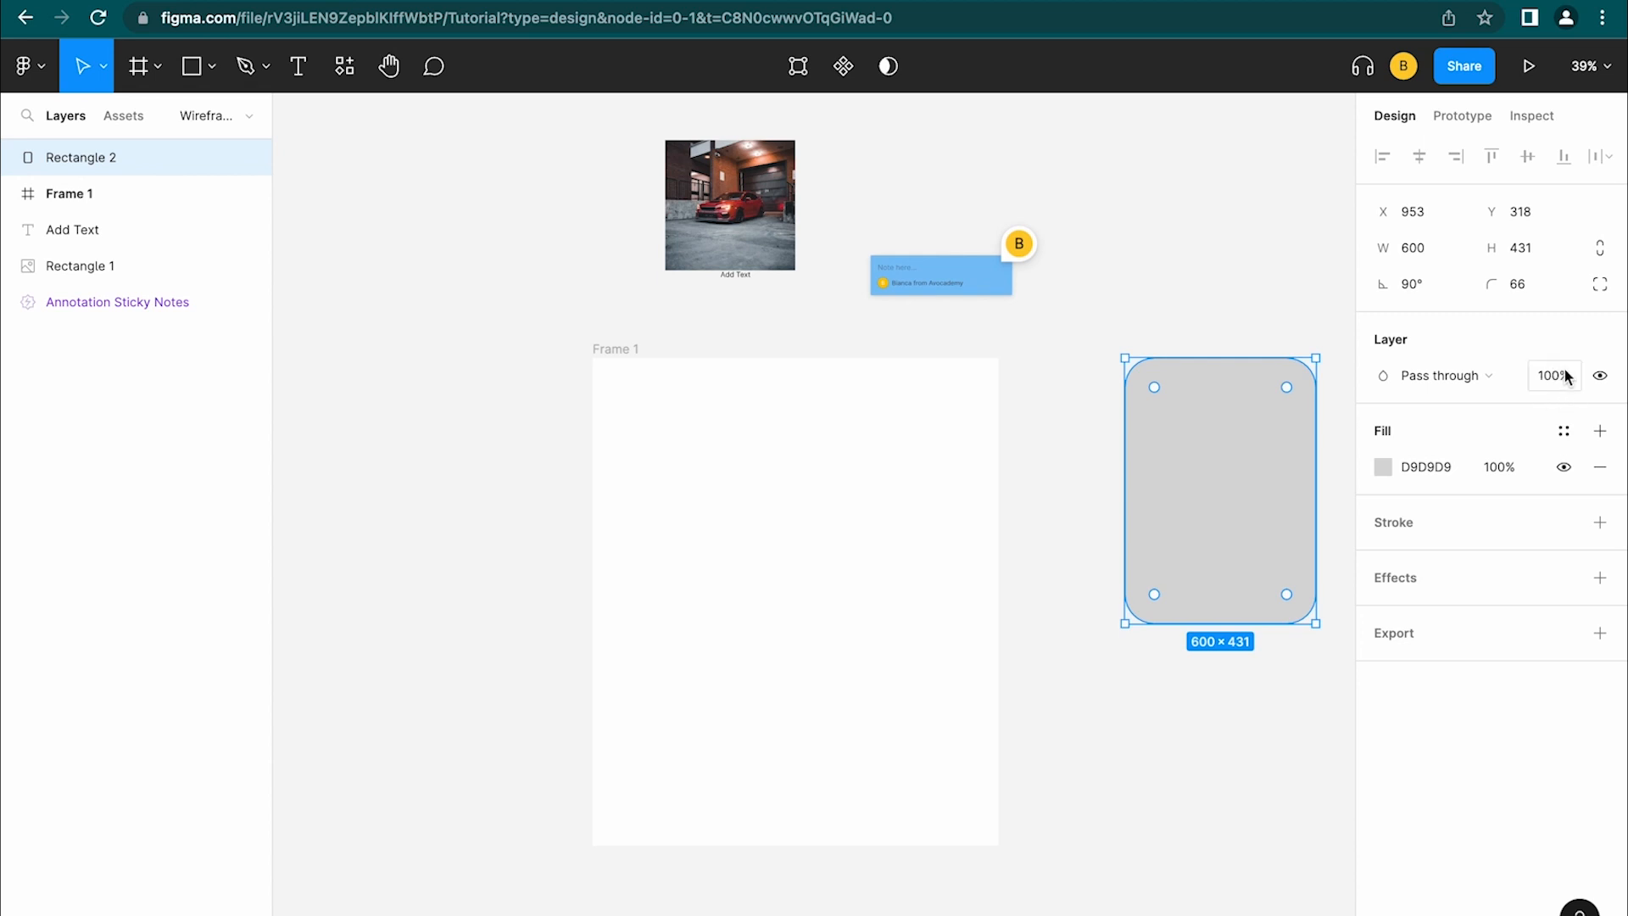
key(9)
key(4)
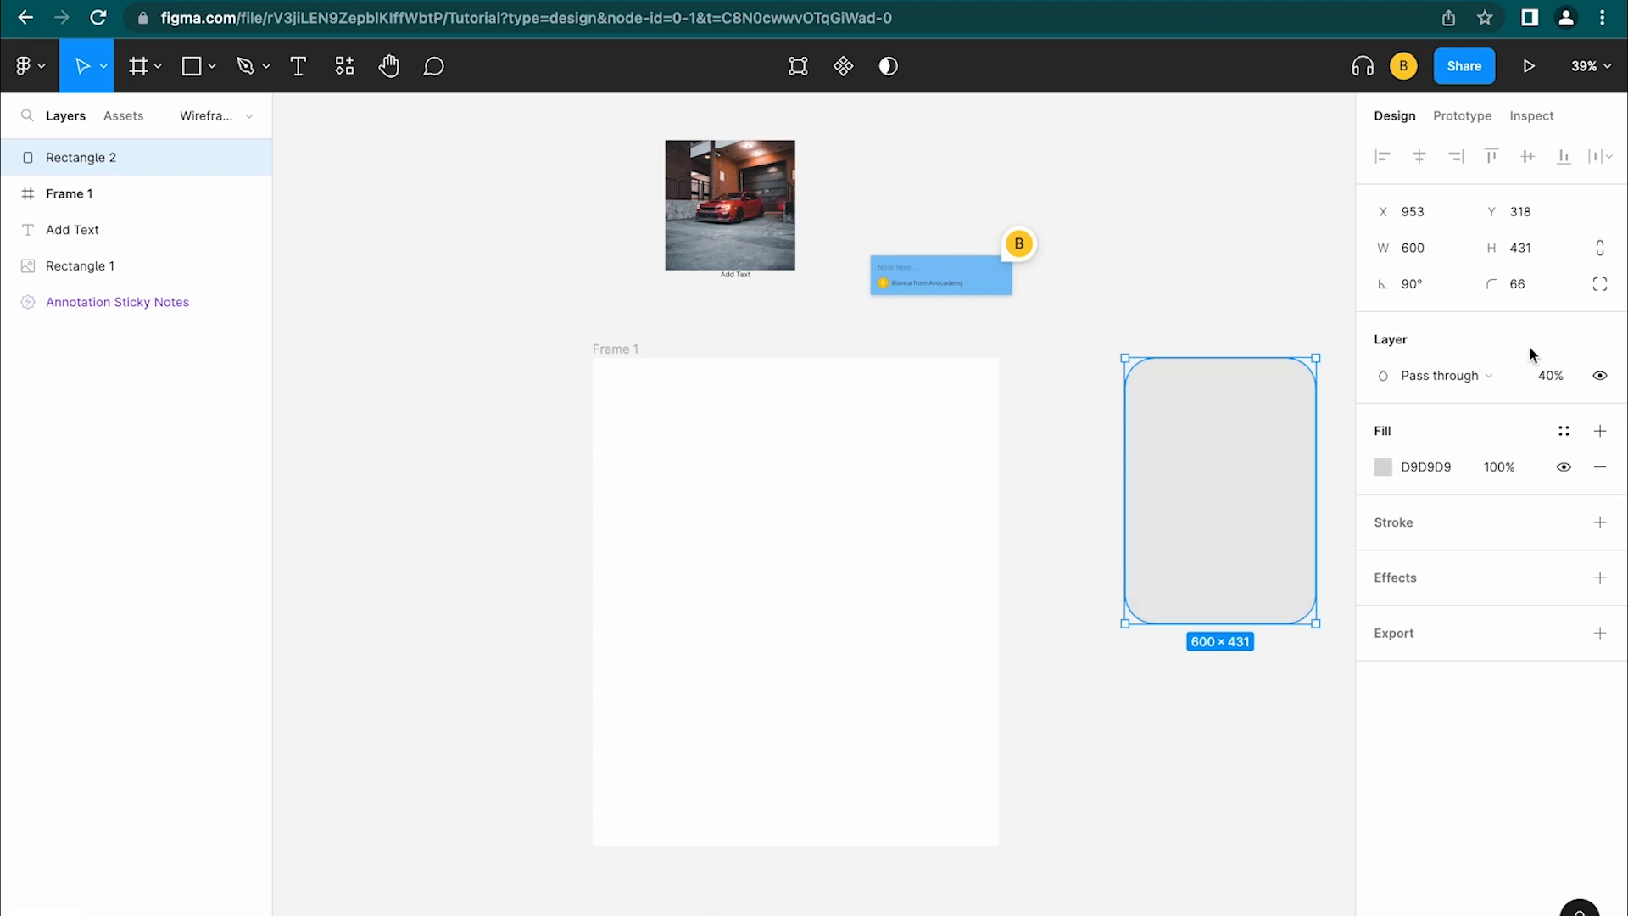
key(4)
key(5)
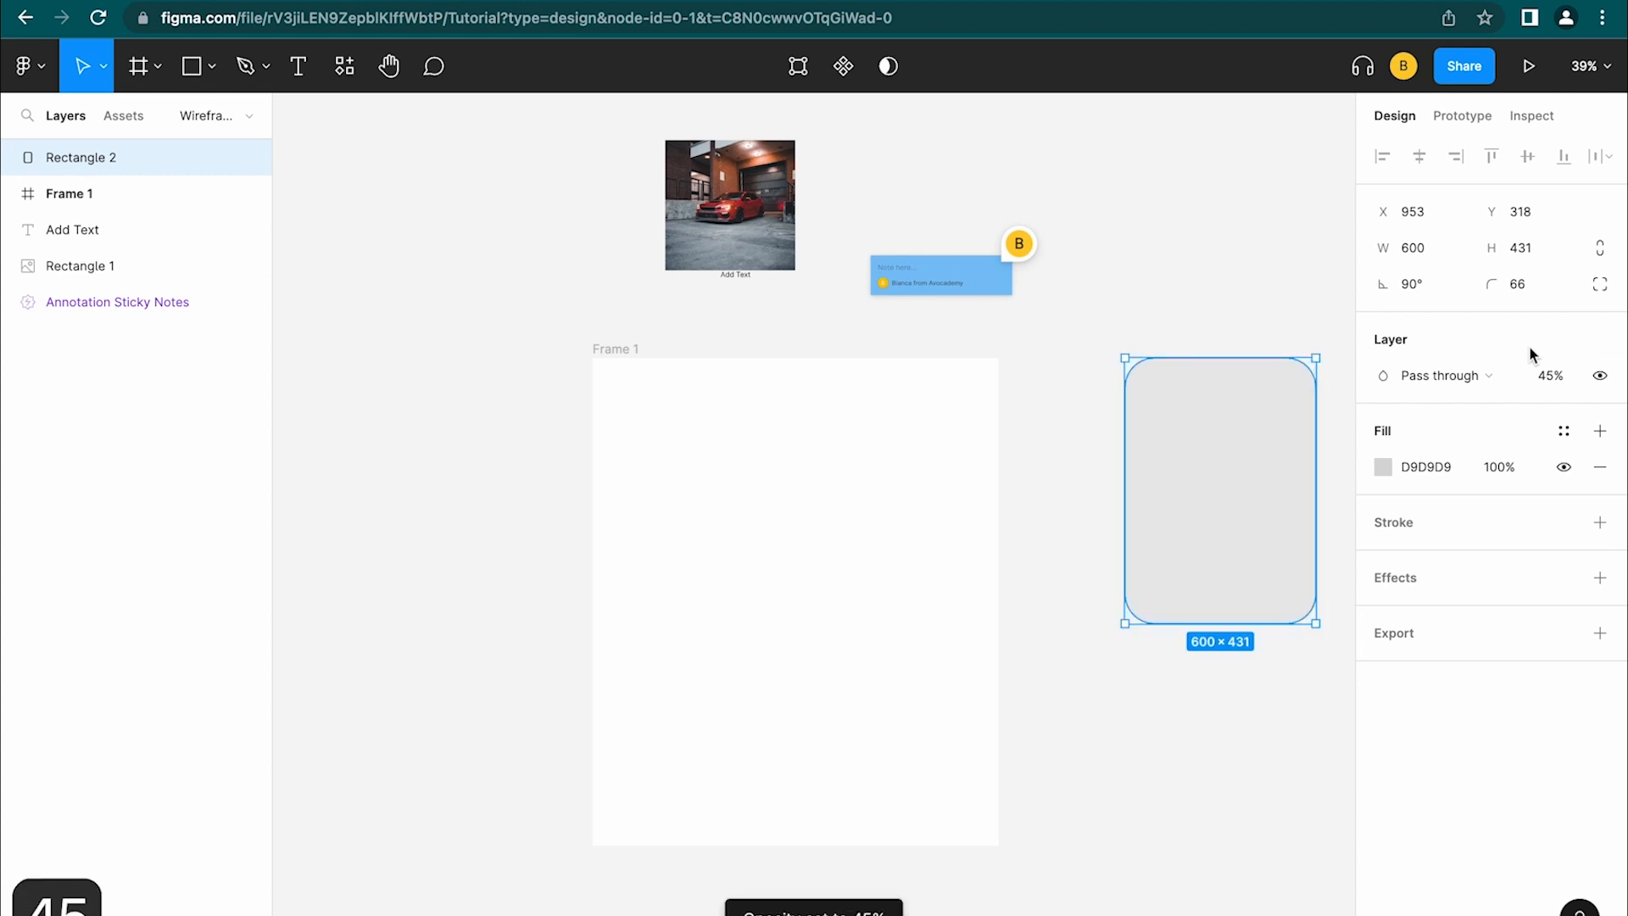
key(0)
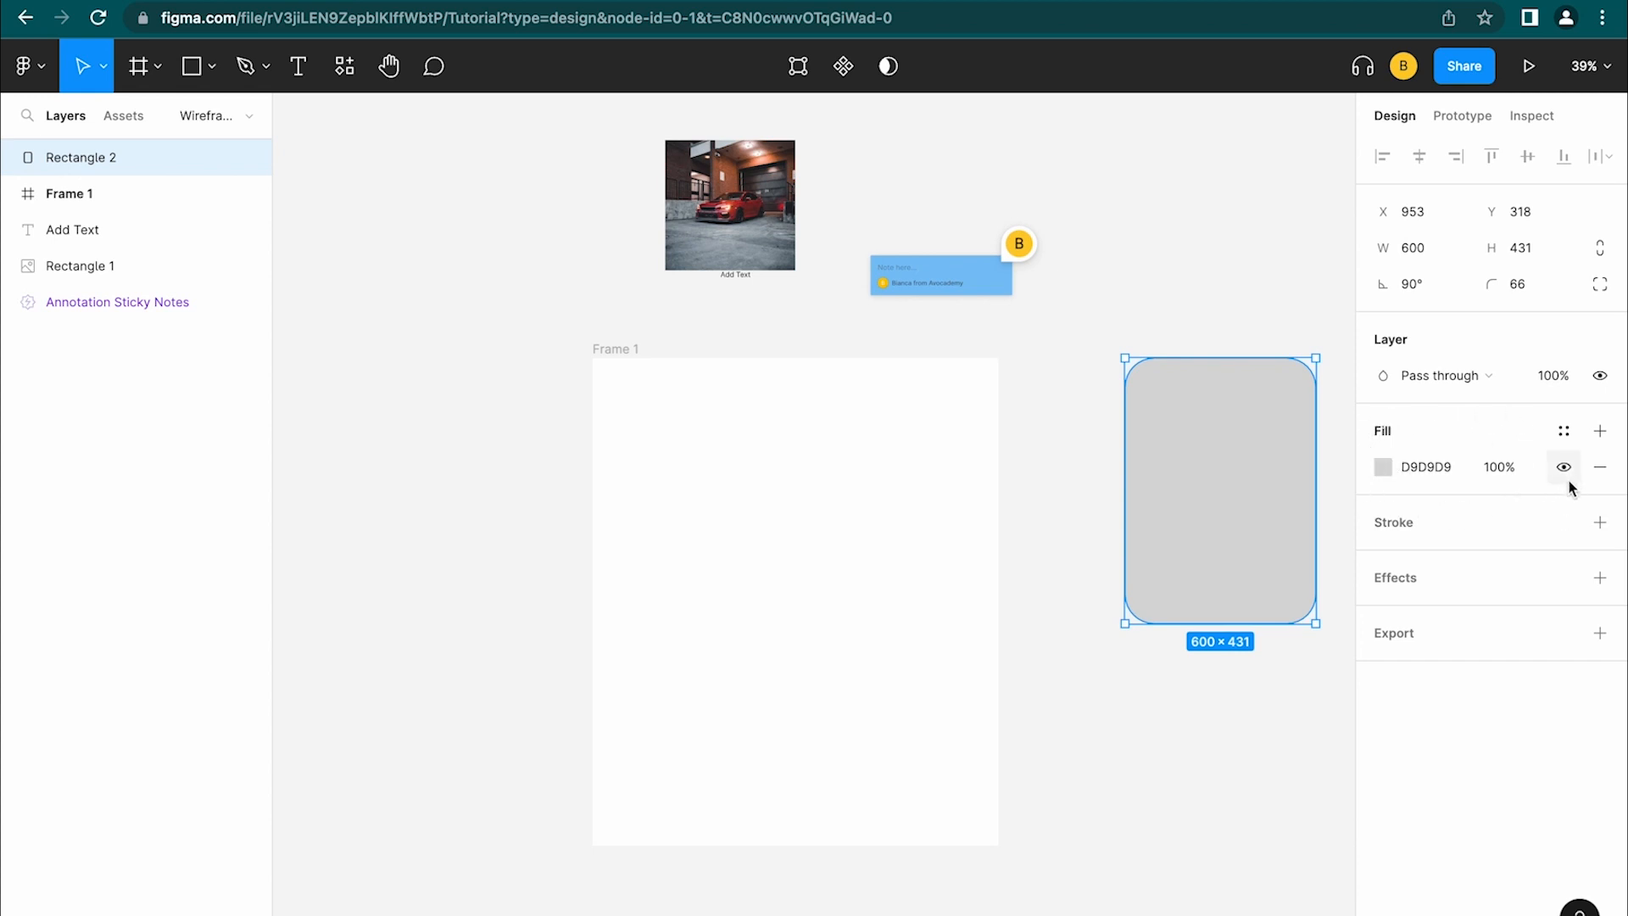
Try eyedropping the blue sticky note colour as the rectangle's fill
click(1384, 468)
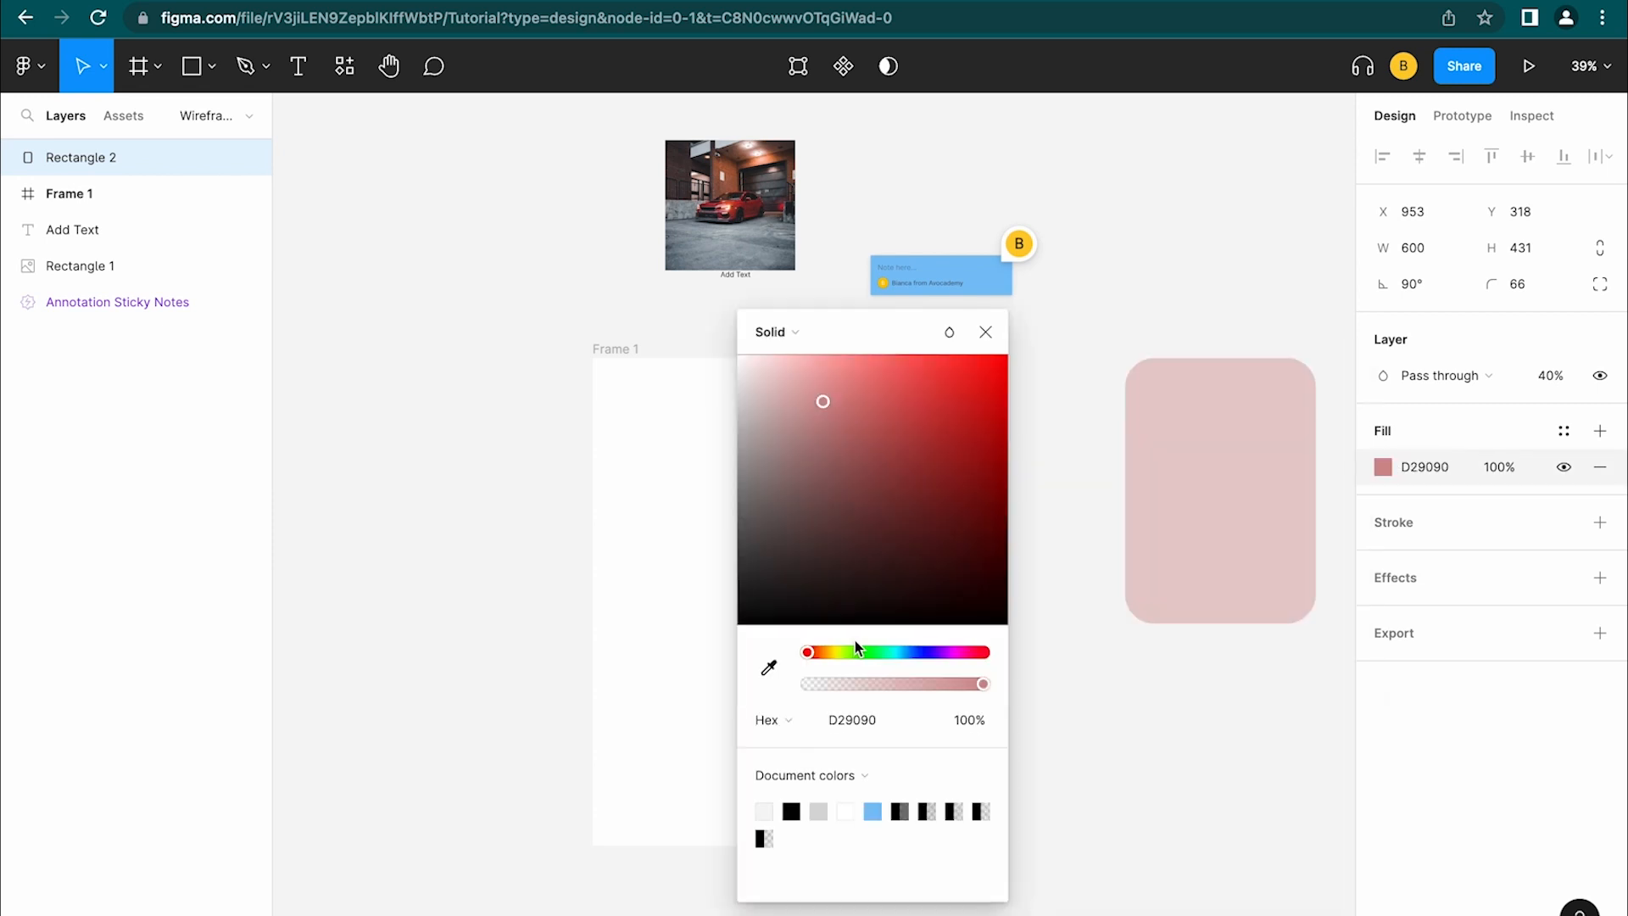
click(769, 667)
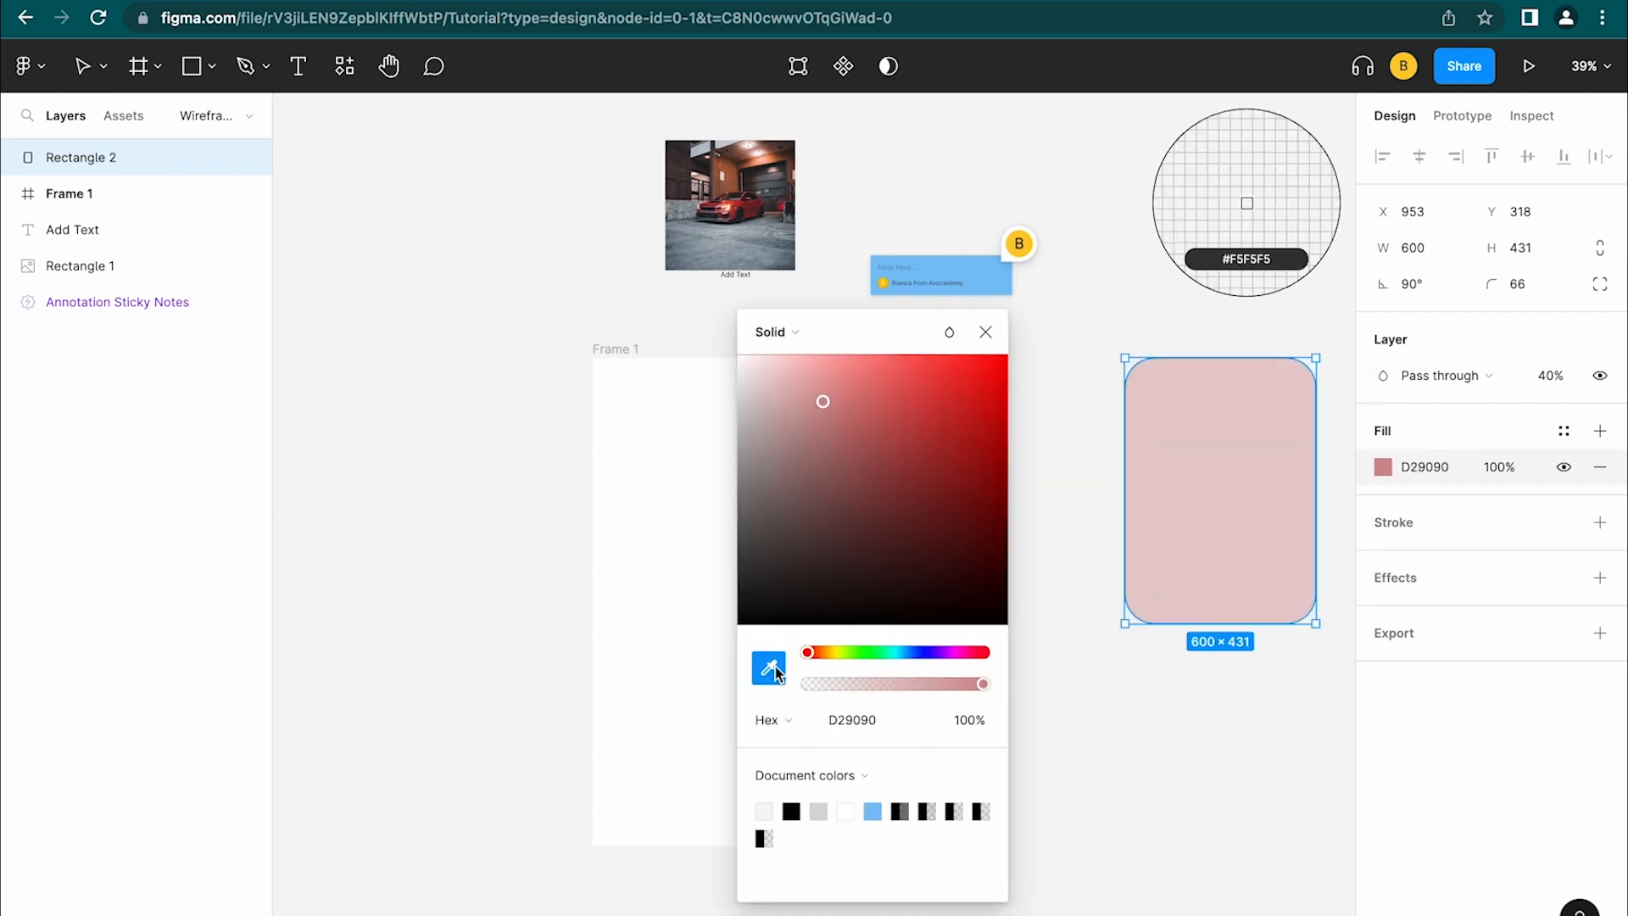
click(981, 271)
key(super+z)
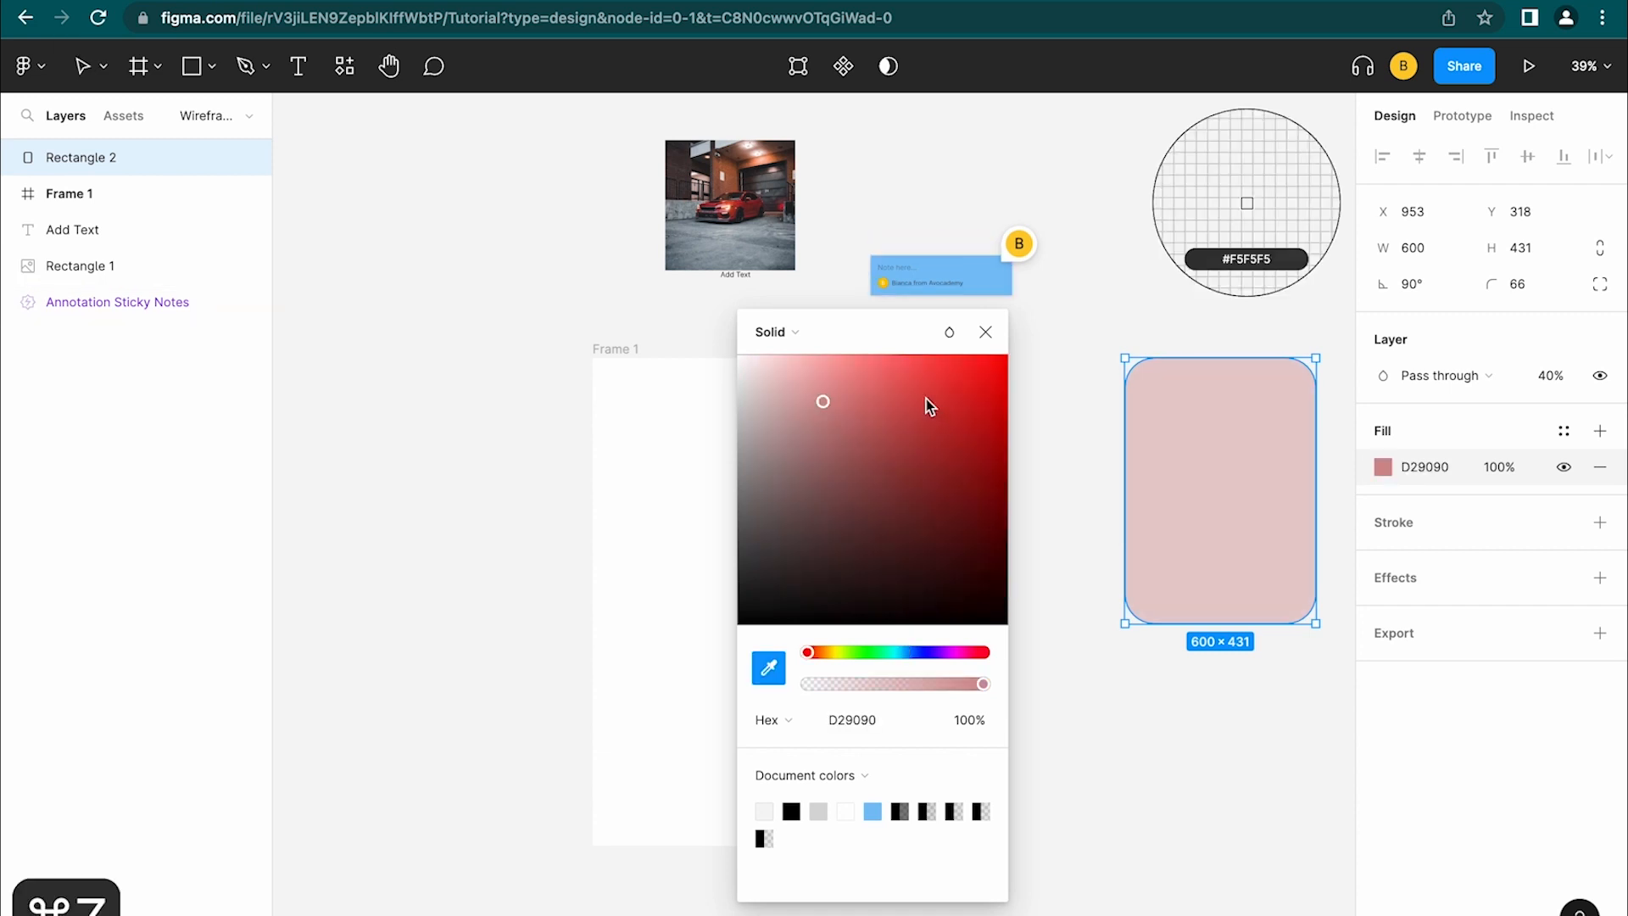
click(973, 270)
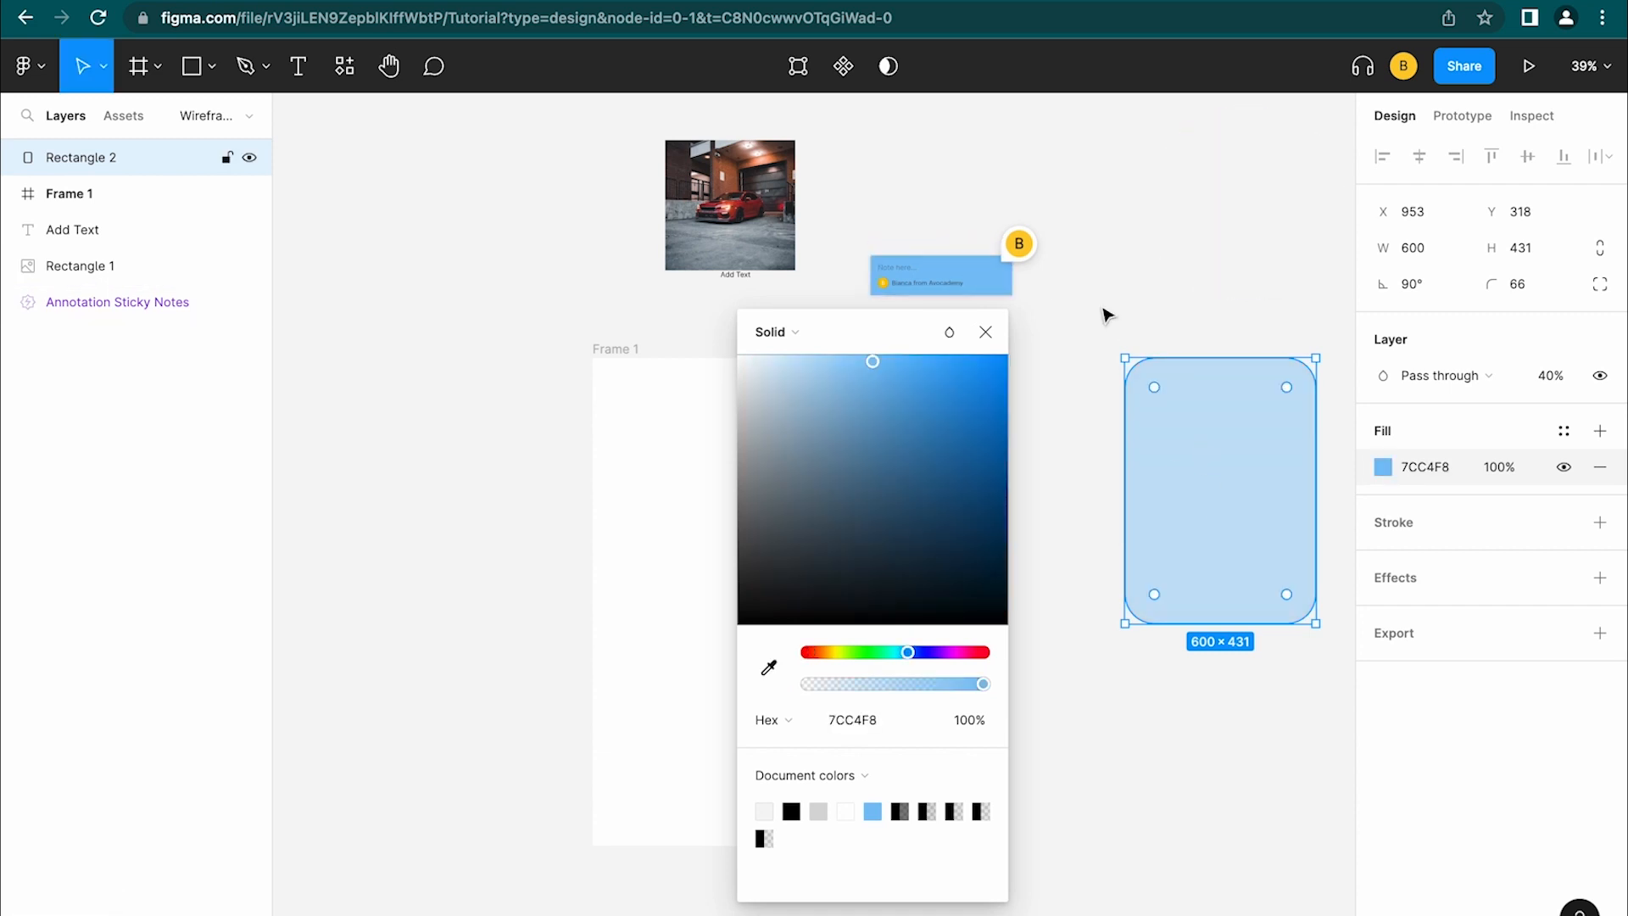
click(986, 331)
scroll(1061, 479, down, 2)
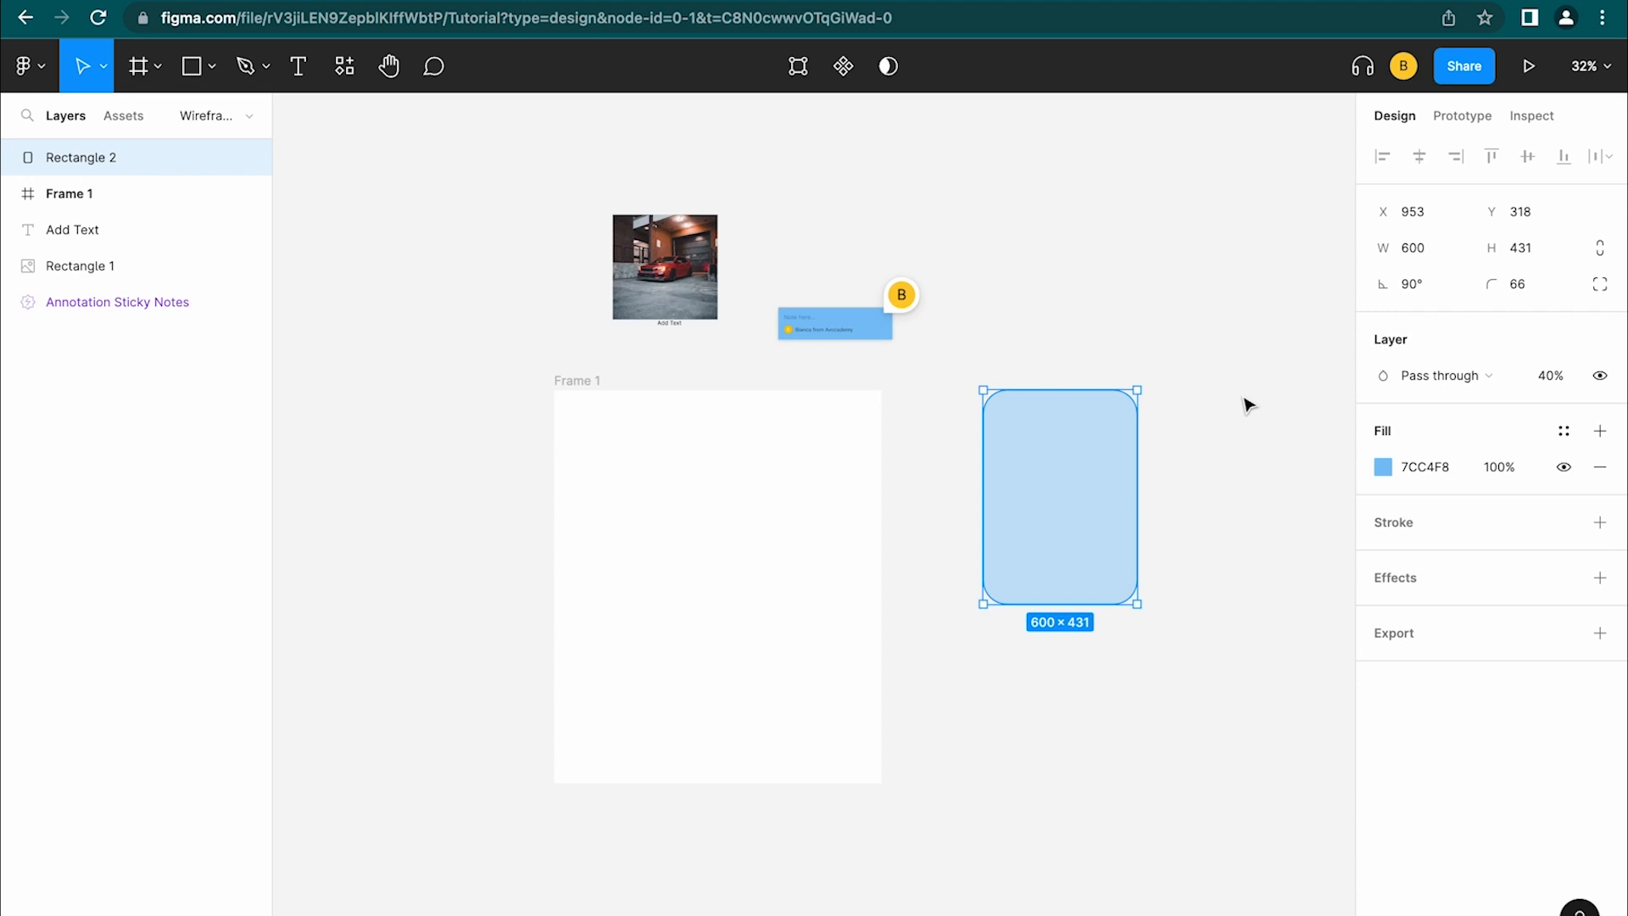
Eyedrop grey 9FA9B2 from the car photo as the fill at 100% opacity
key(i)
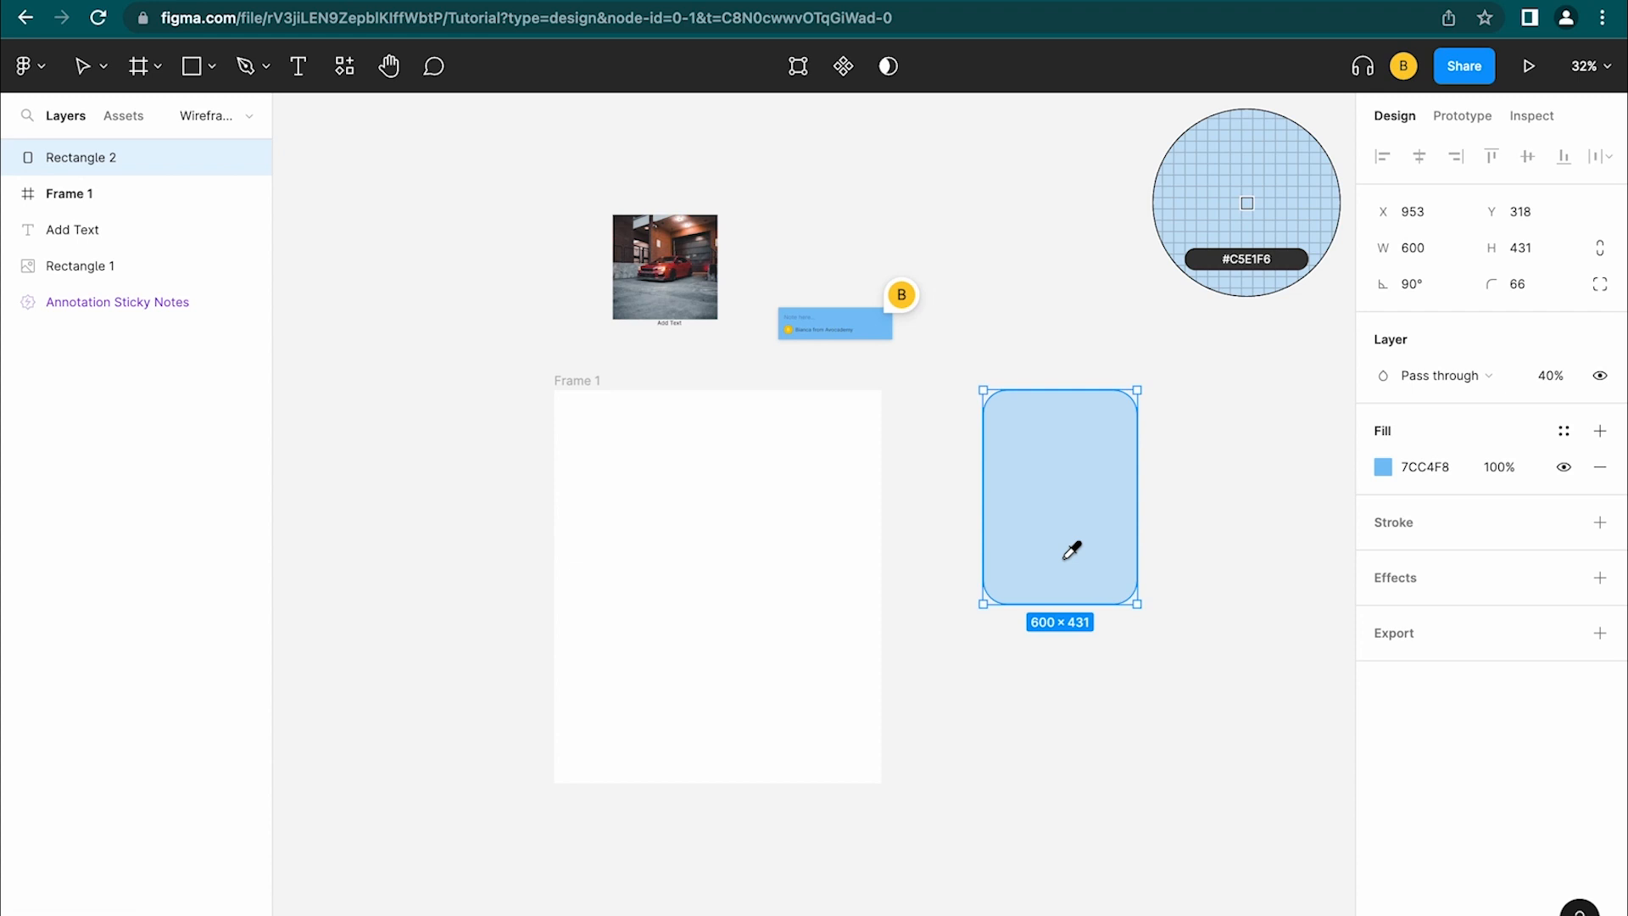
click(676, 270)
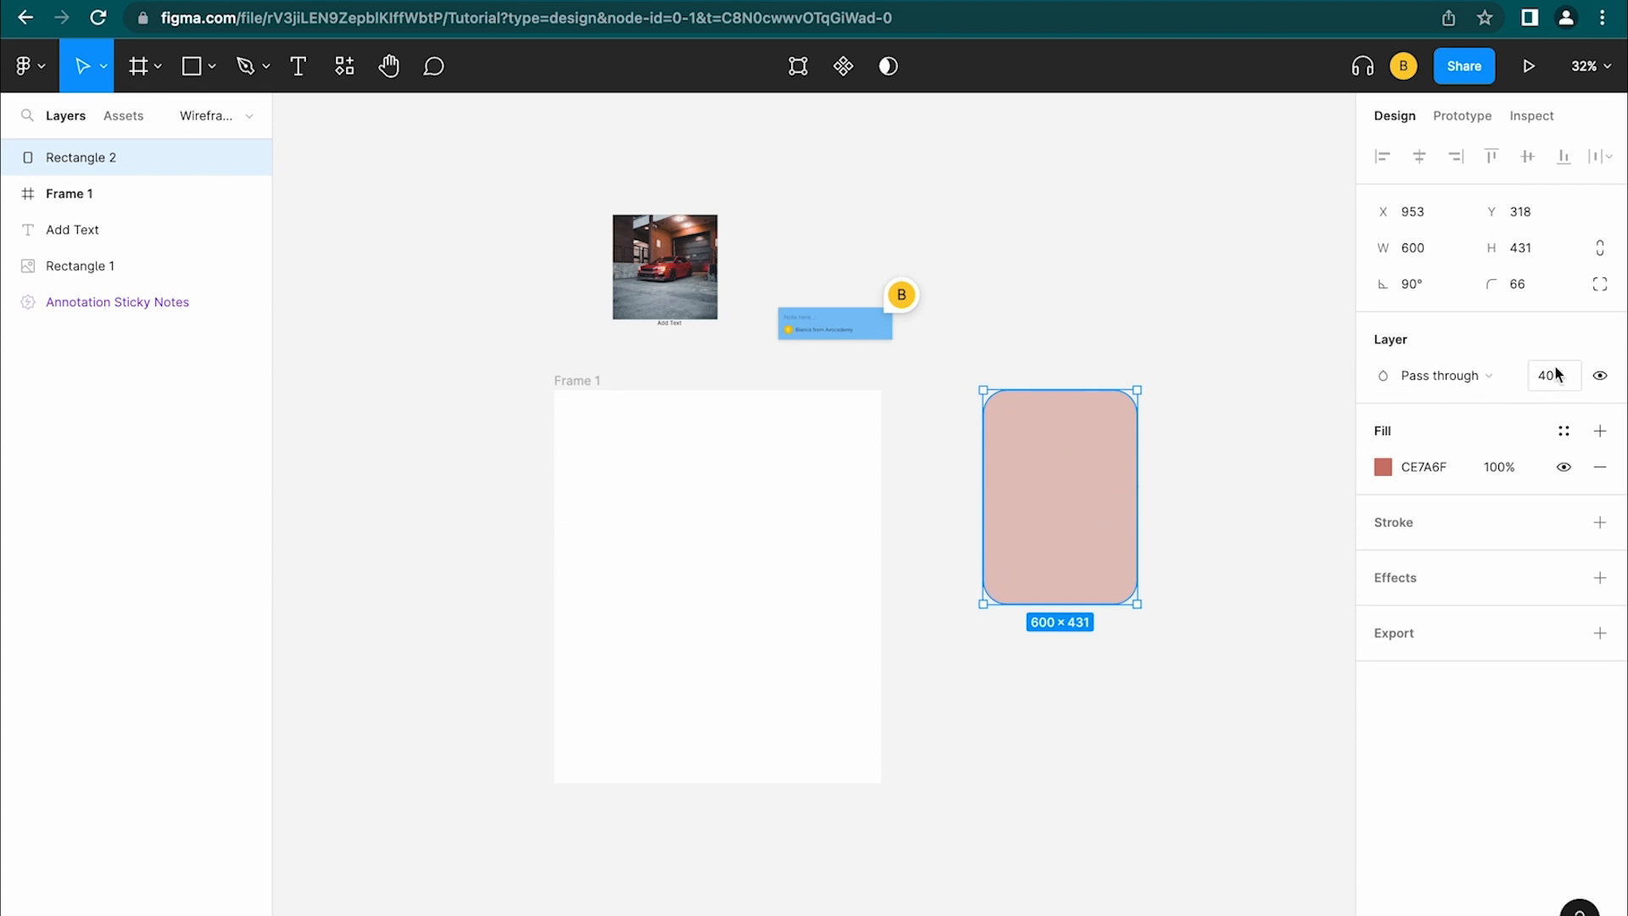
key(0)
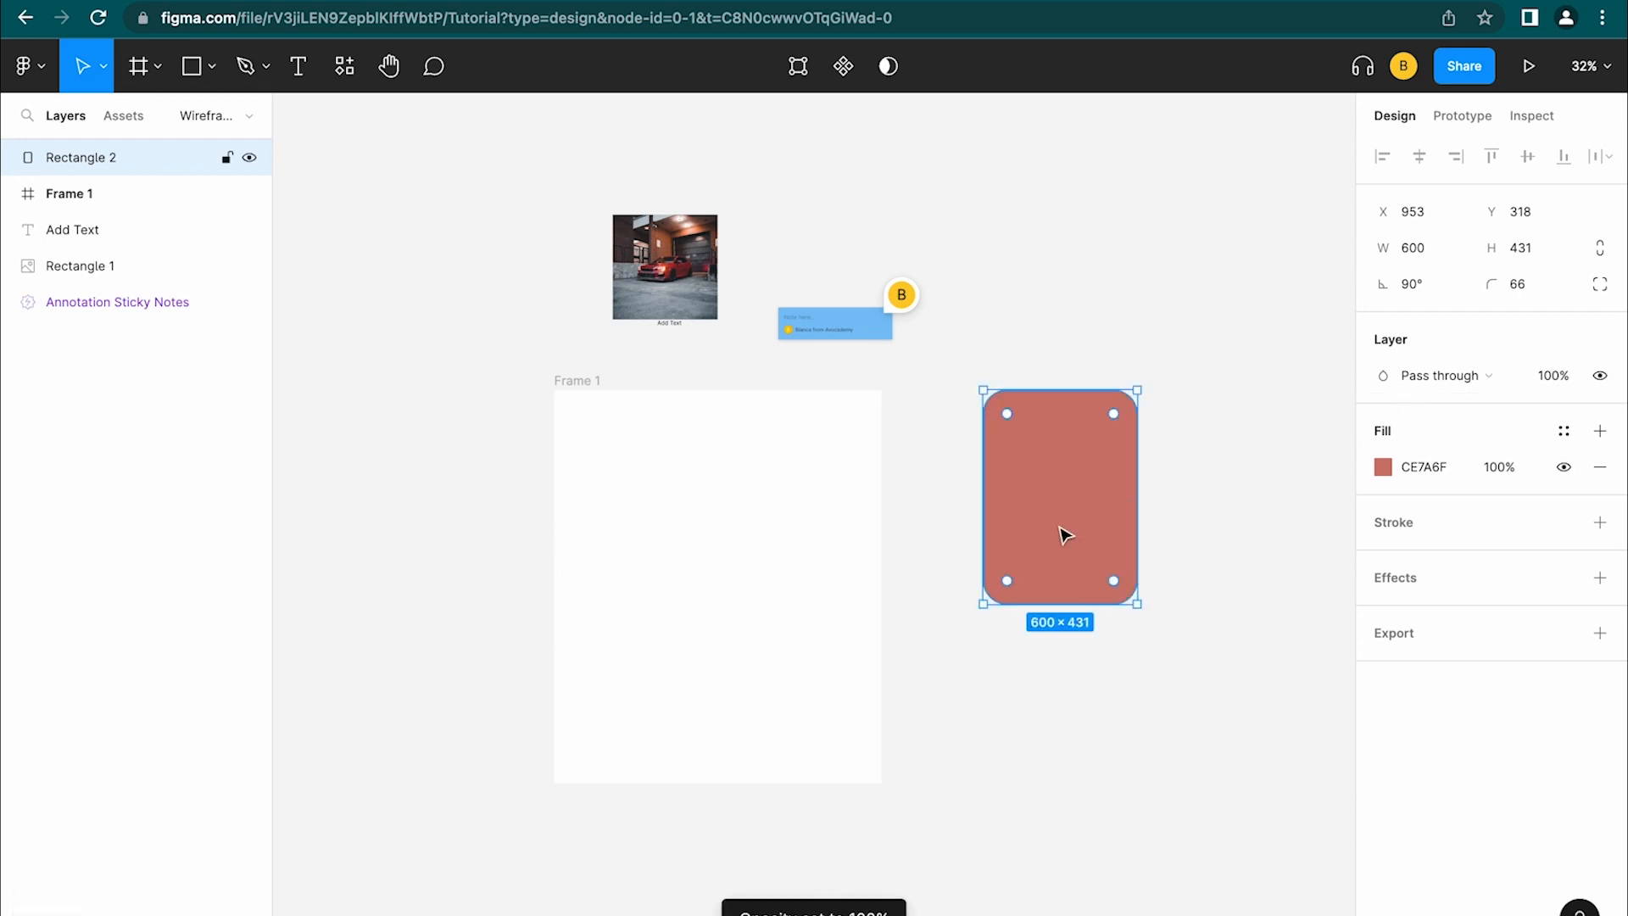
key(i)
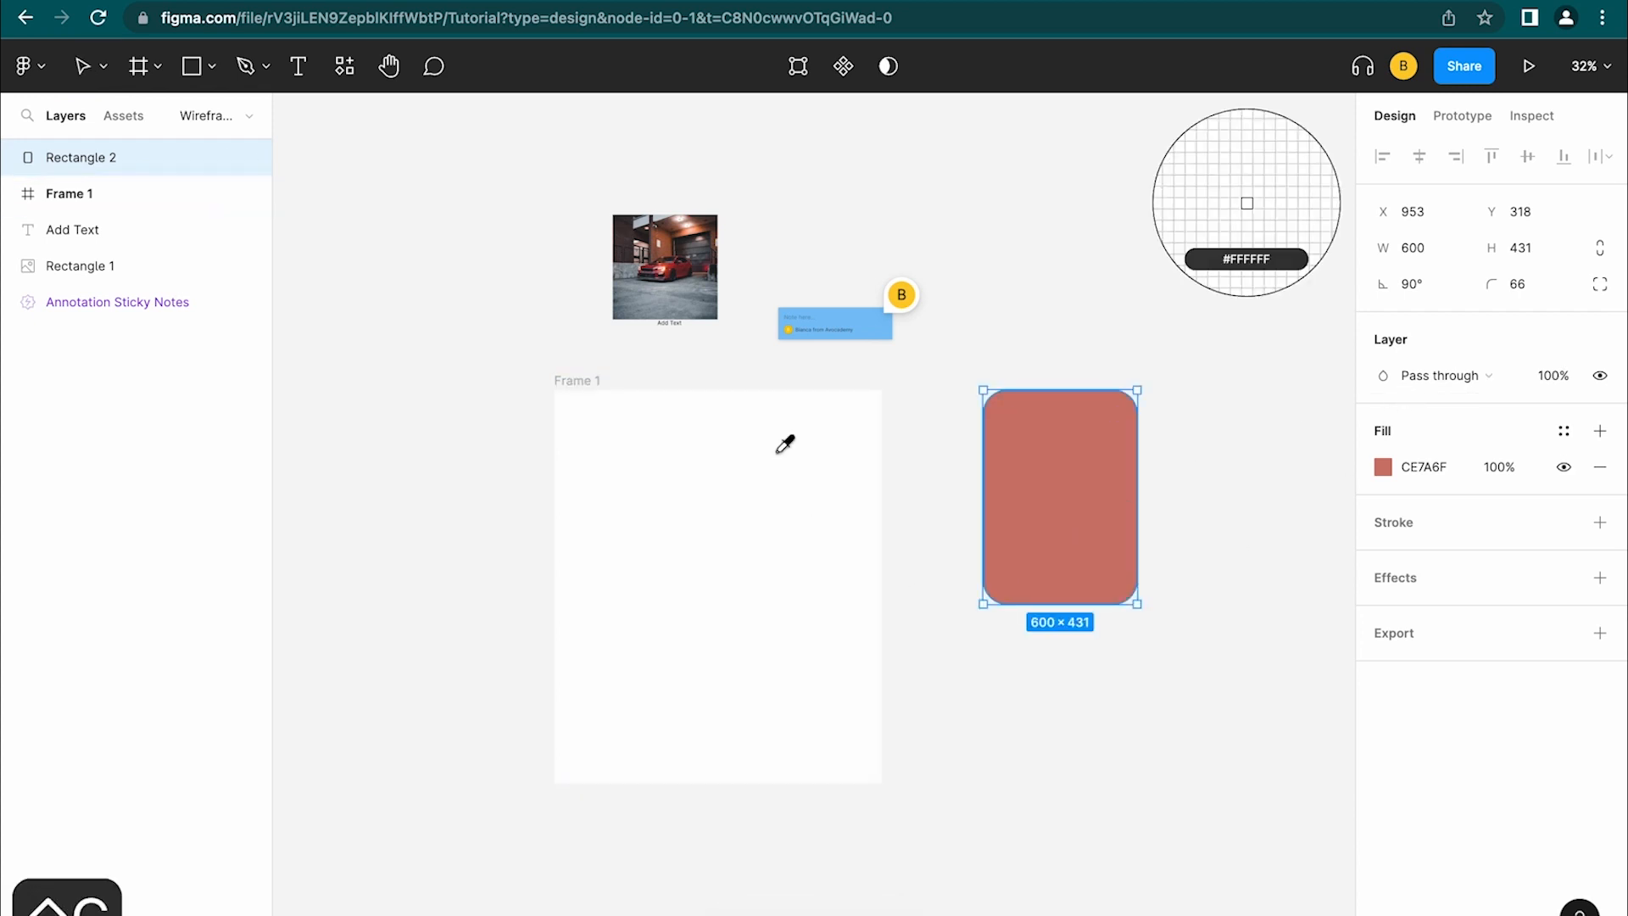
click(670, 307)
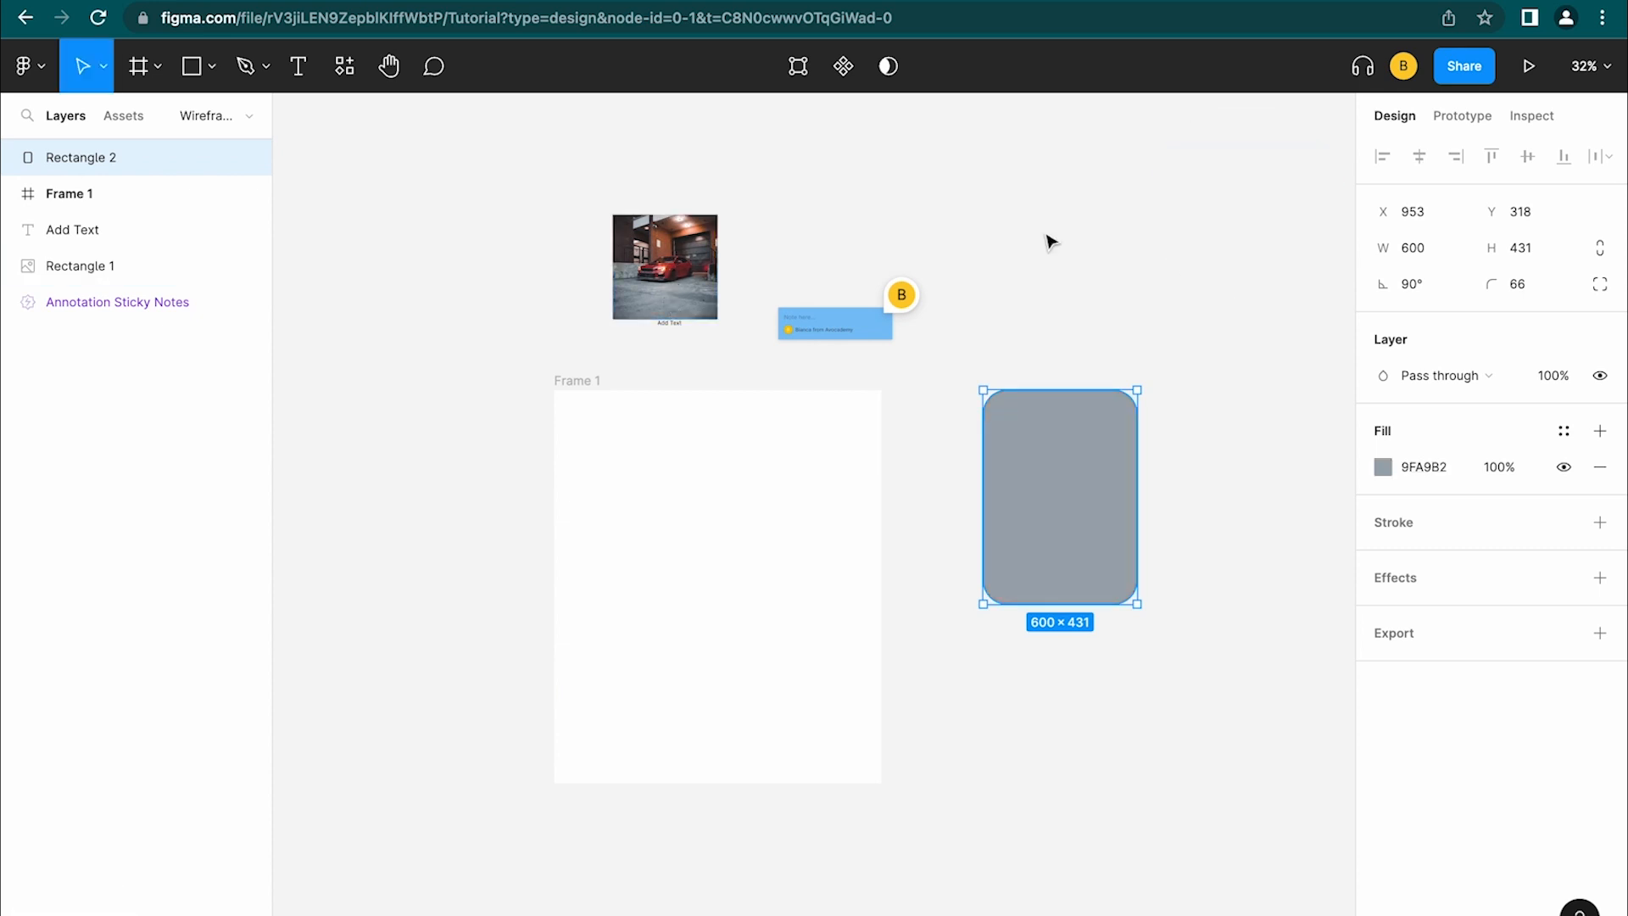
click(1189, 296)
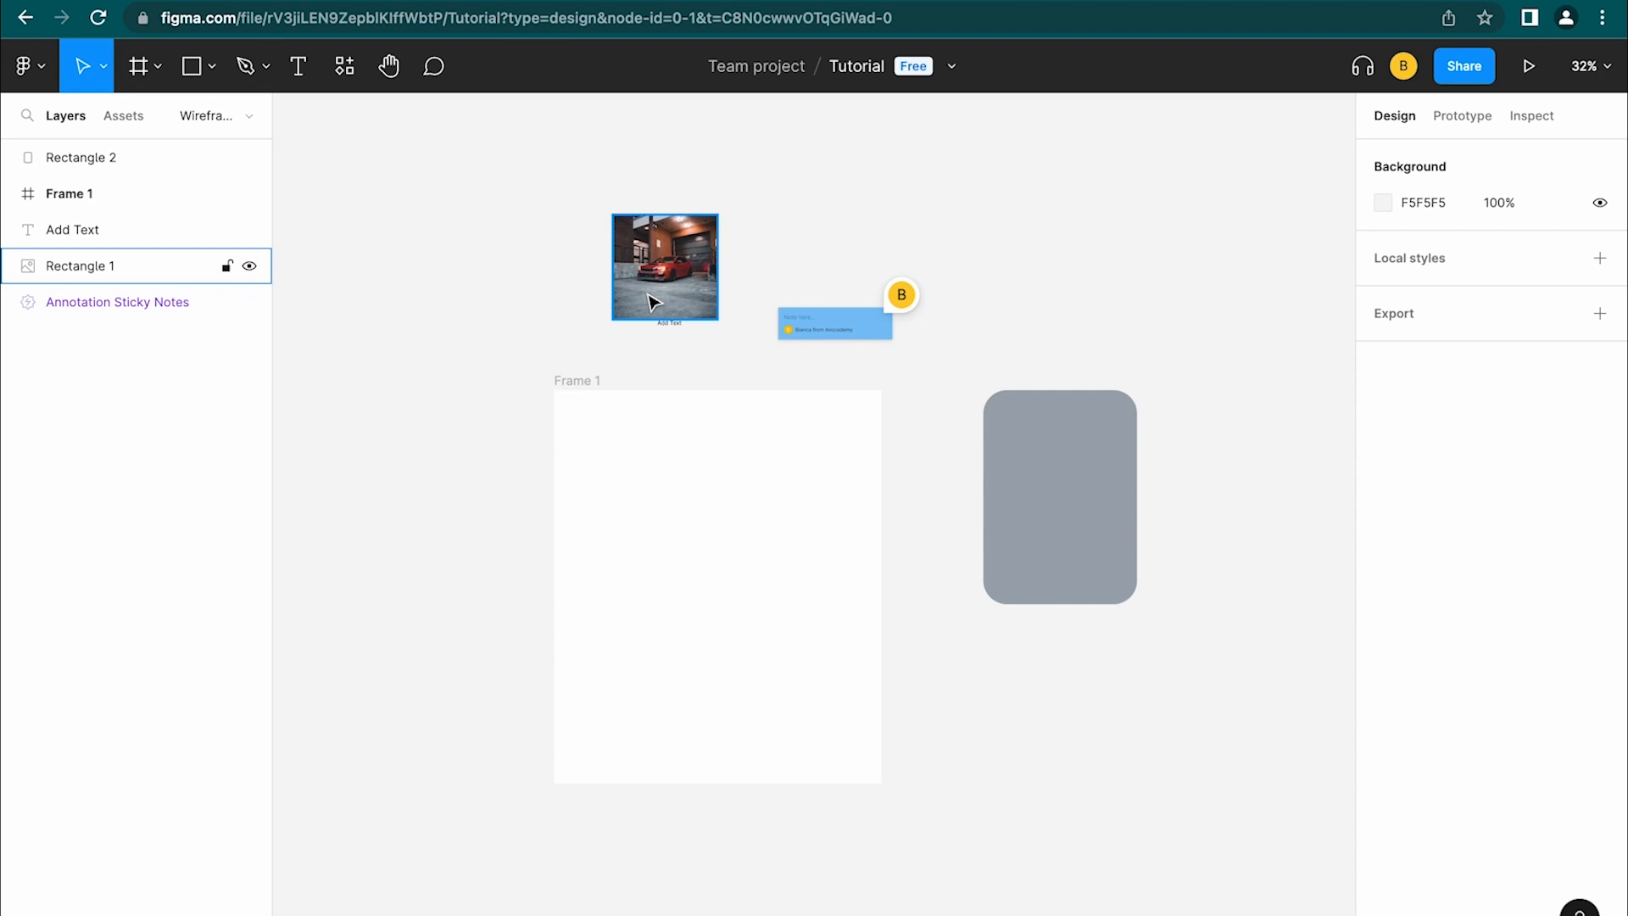
click(1003, 423)
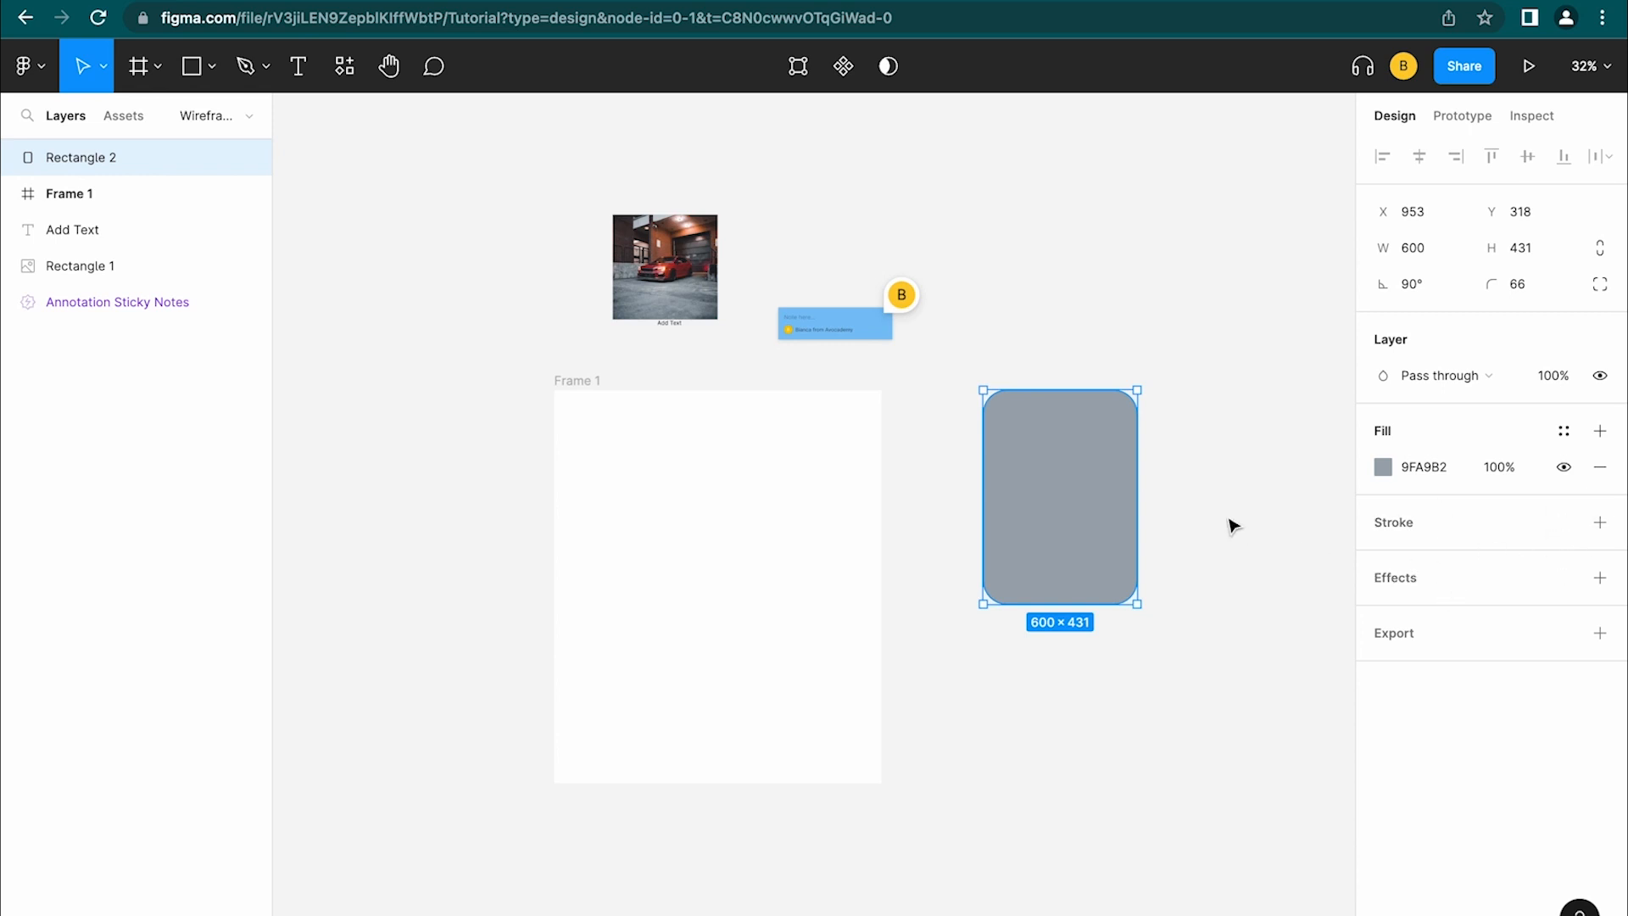
key(shift+2)
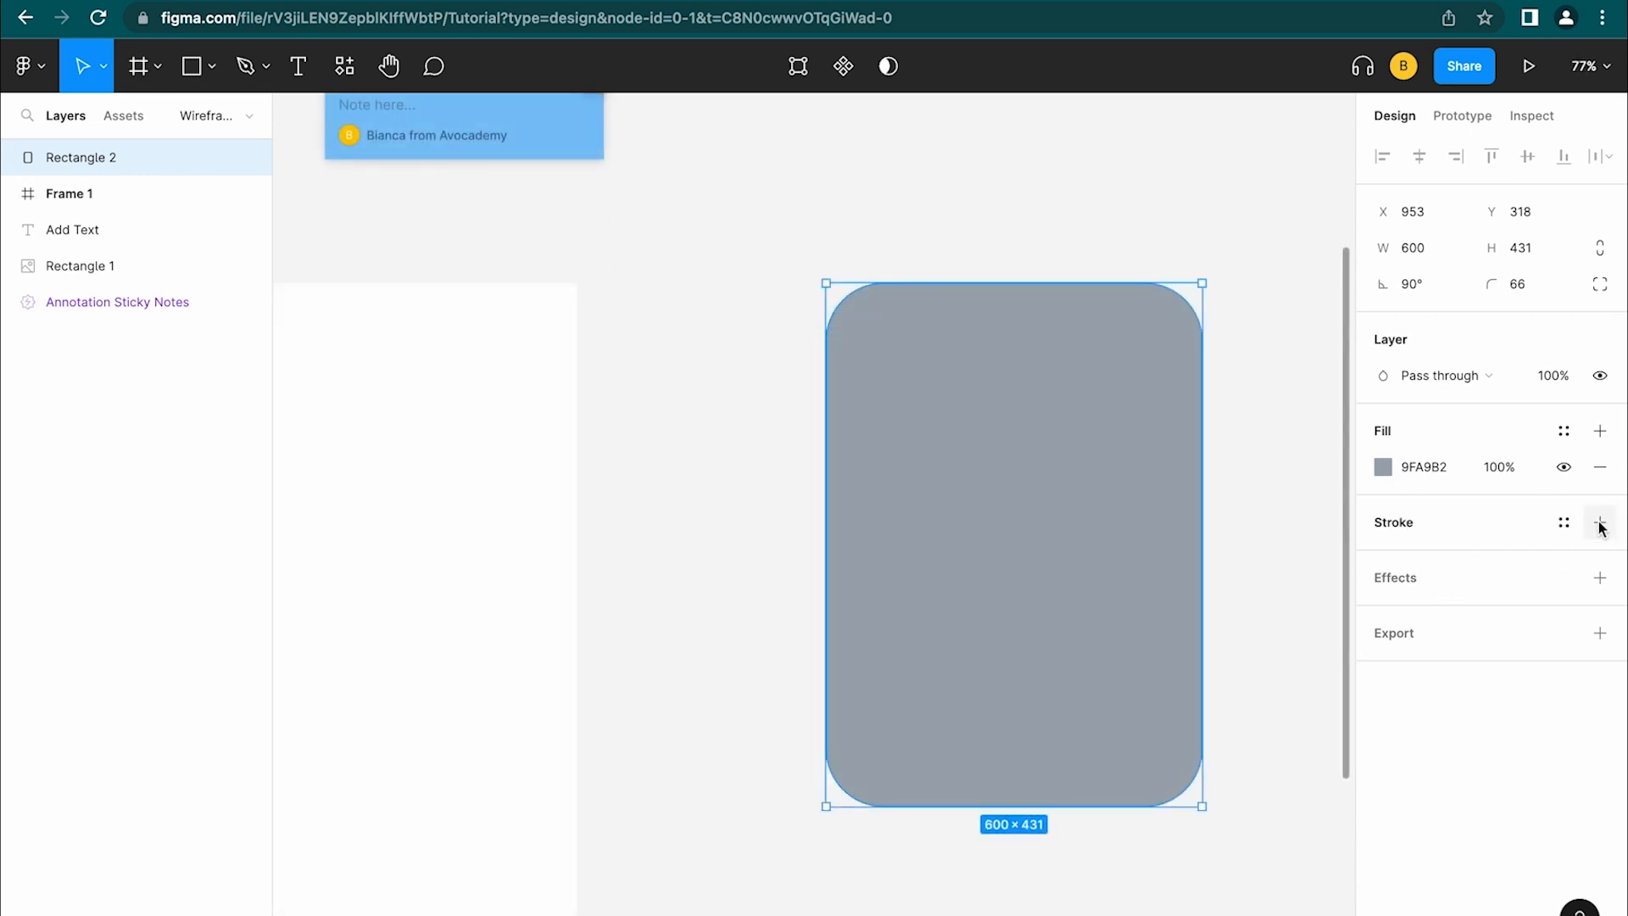
Give Rectangle 2 a 000000 inside stroke of weight 1, then add a Drop shadow effect
click(1600, 523)
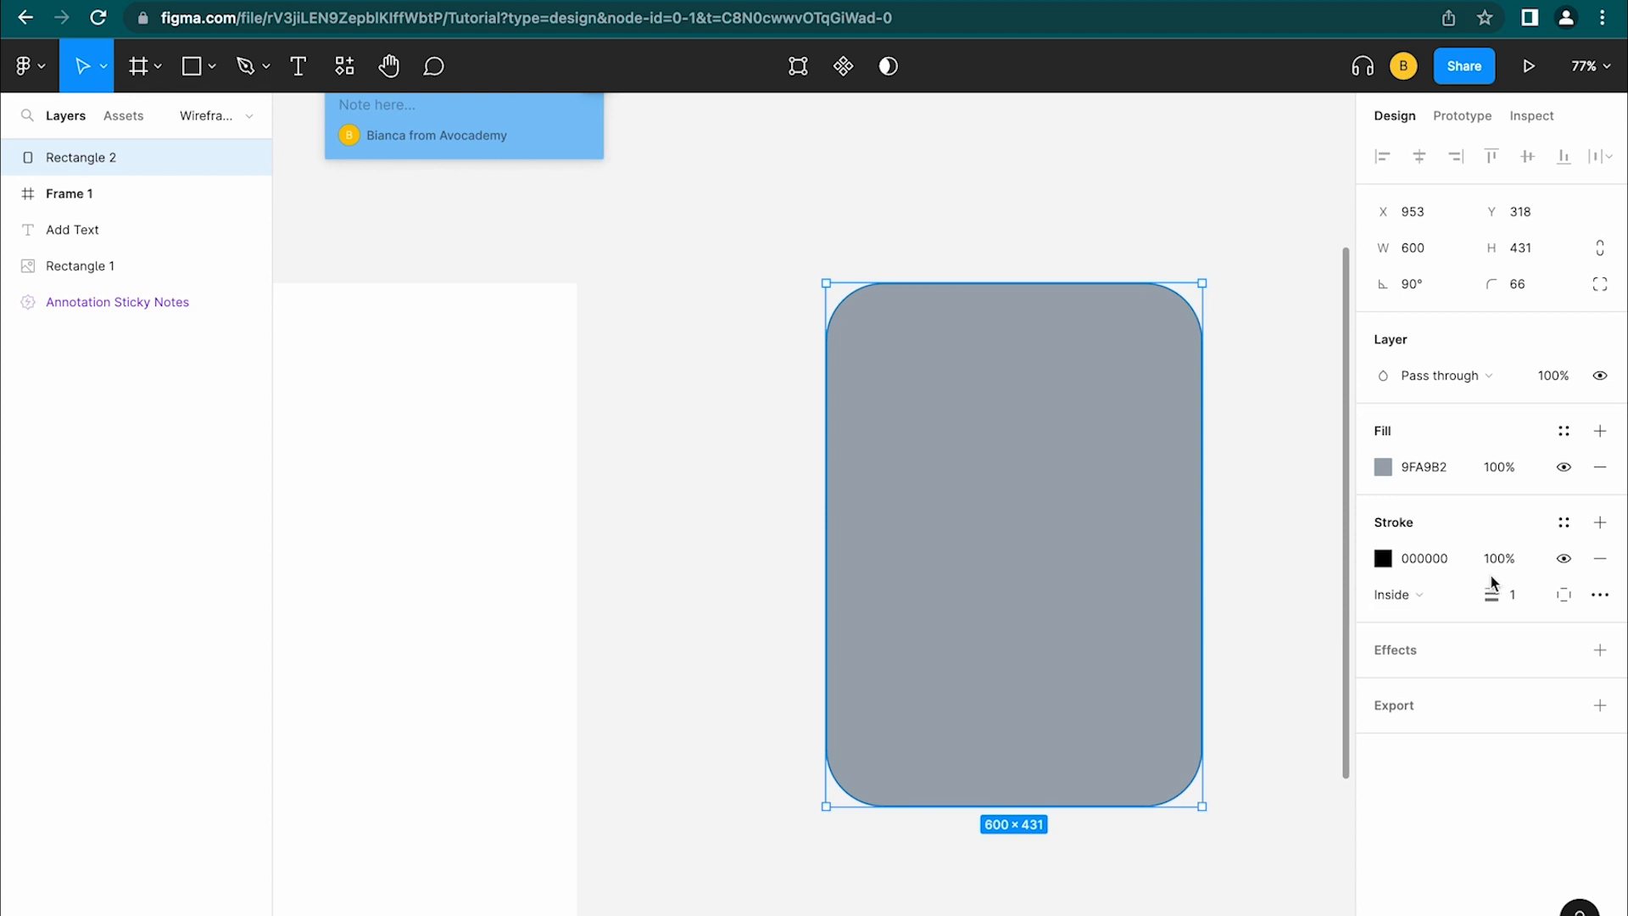
drag(1493, 595, 1494, 599)
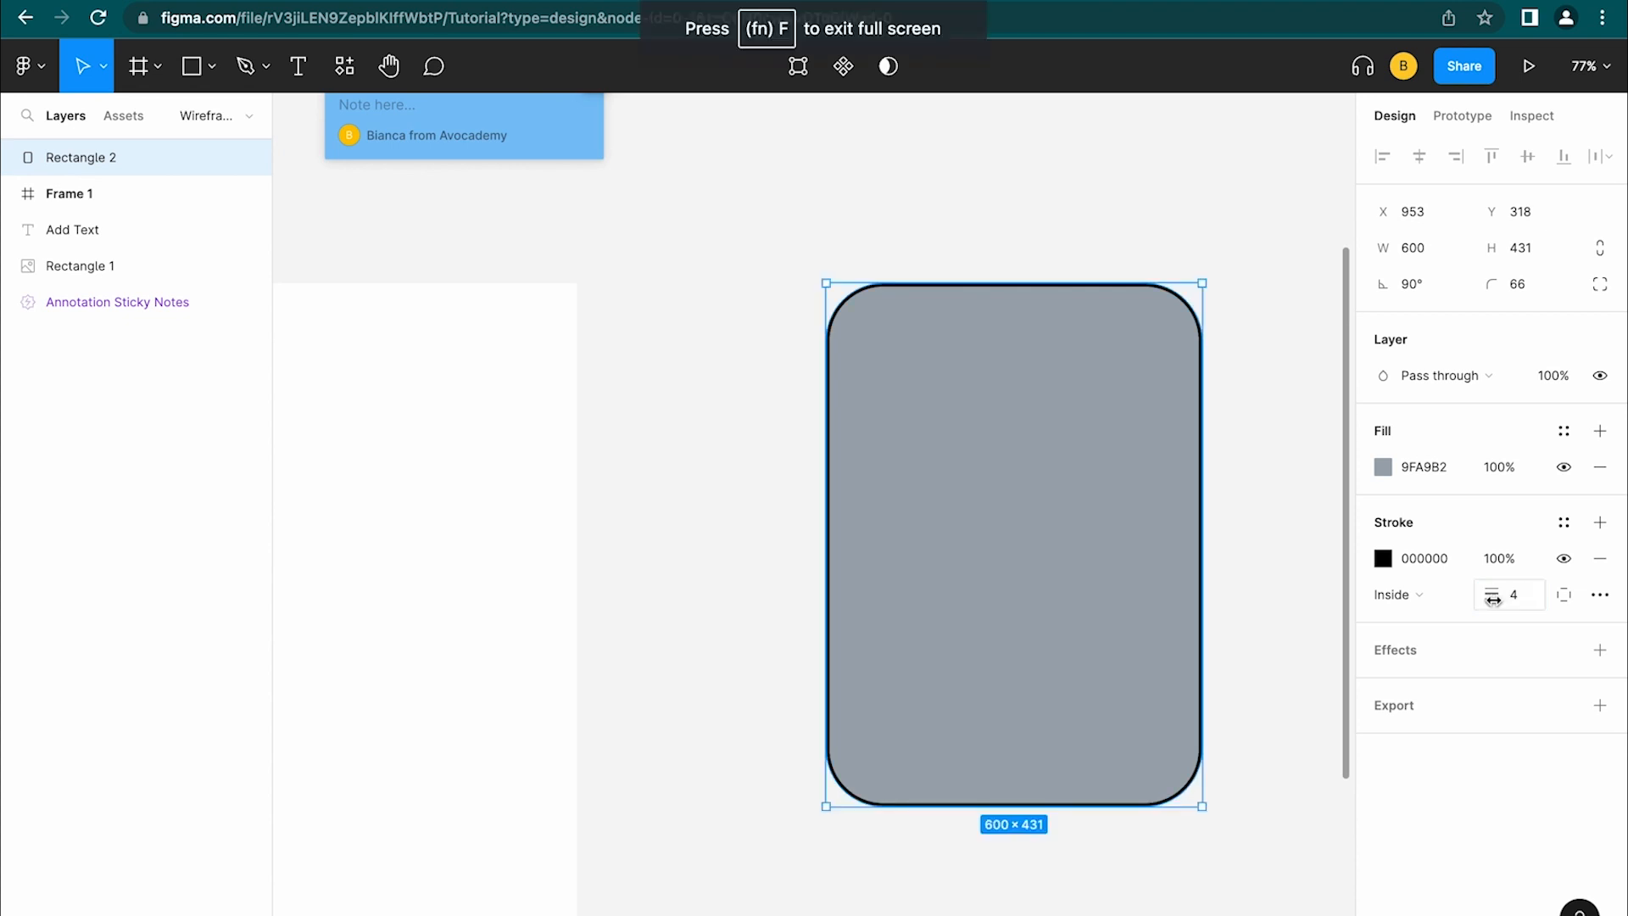
click(1398, 593)
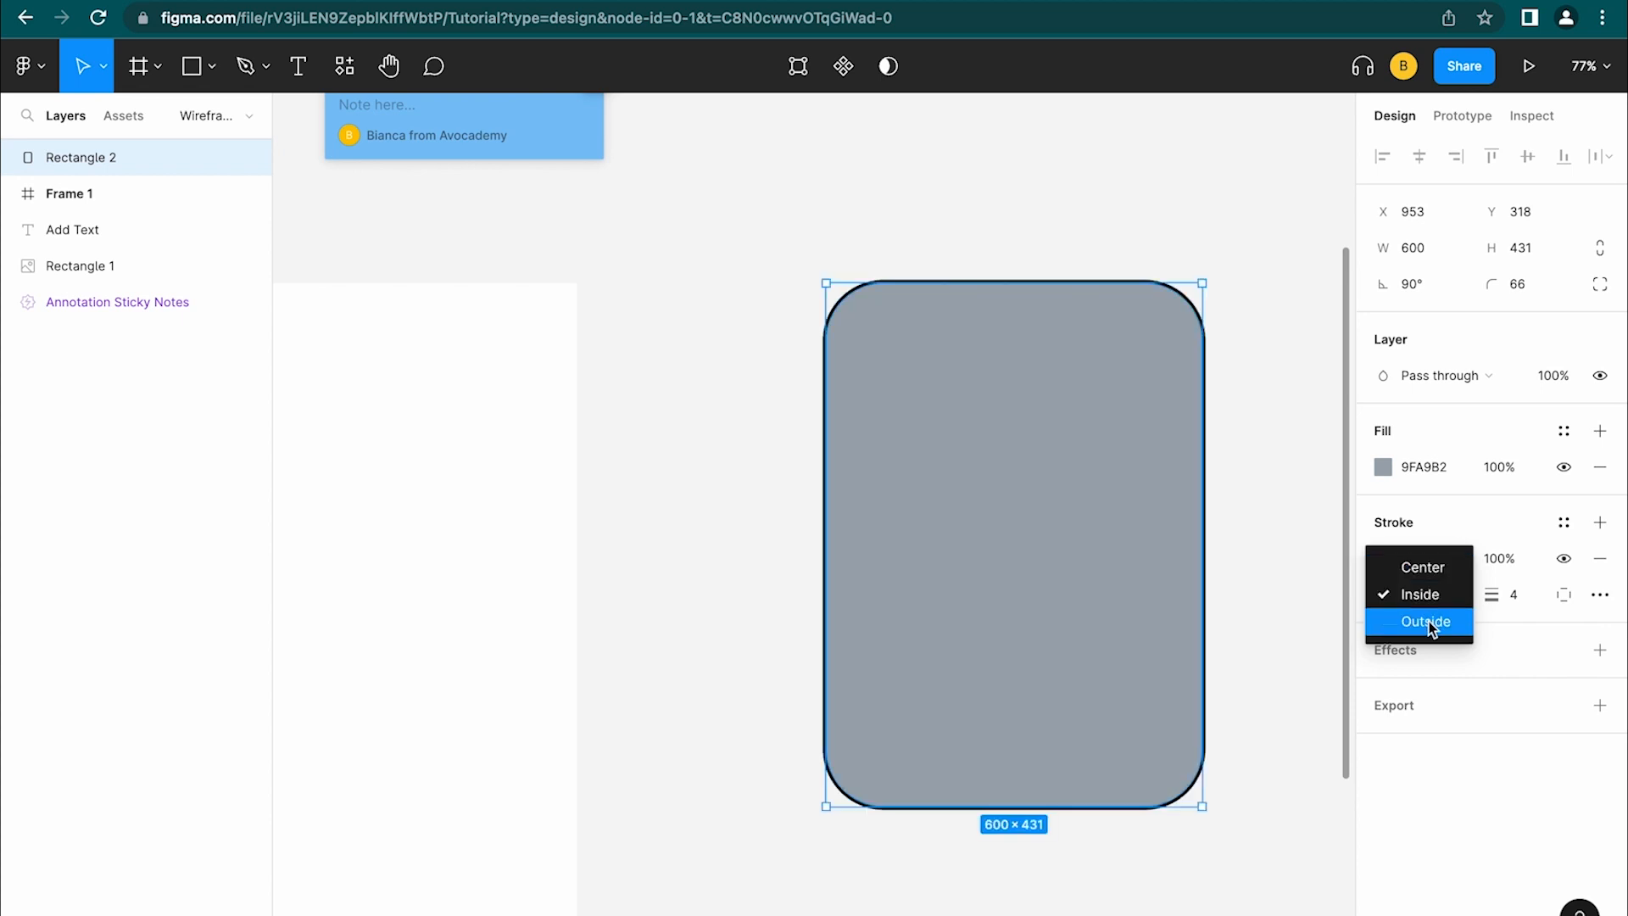
click(1417, 800)
click(1599, 595)
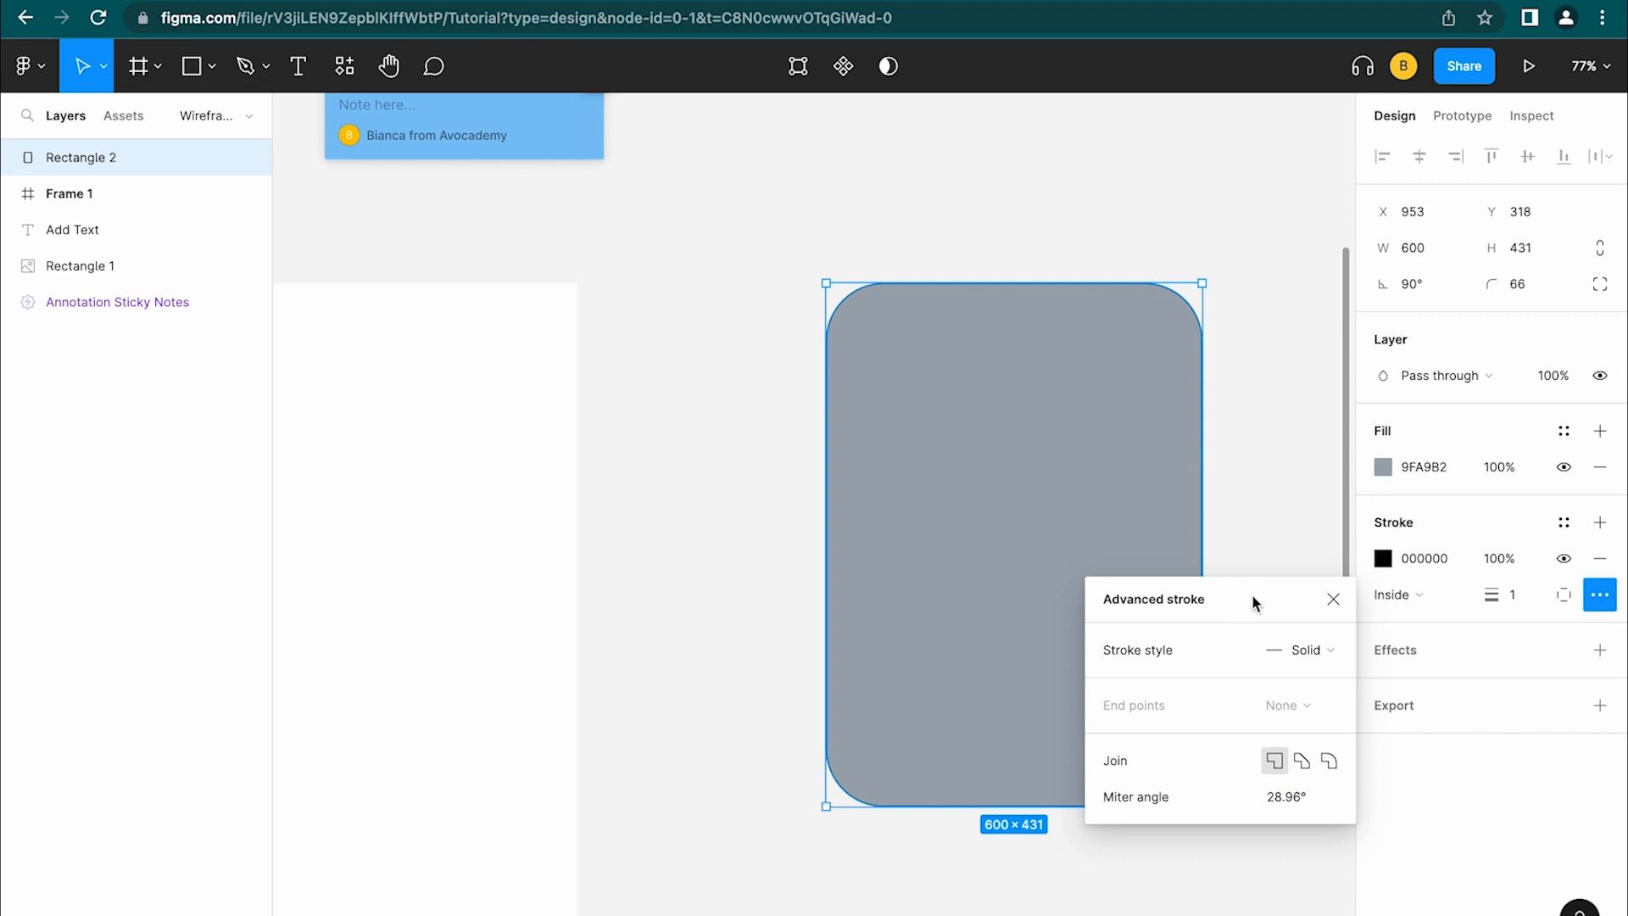
click(1333, 599)
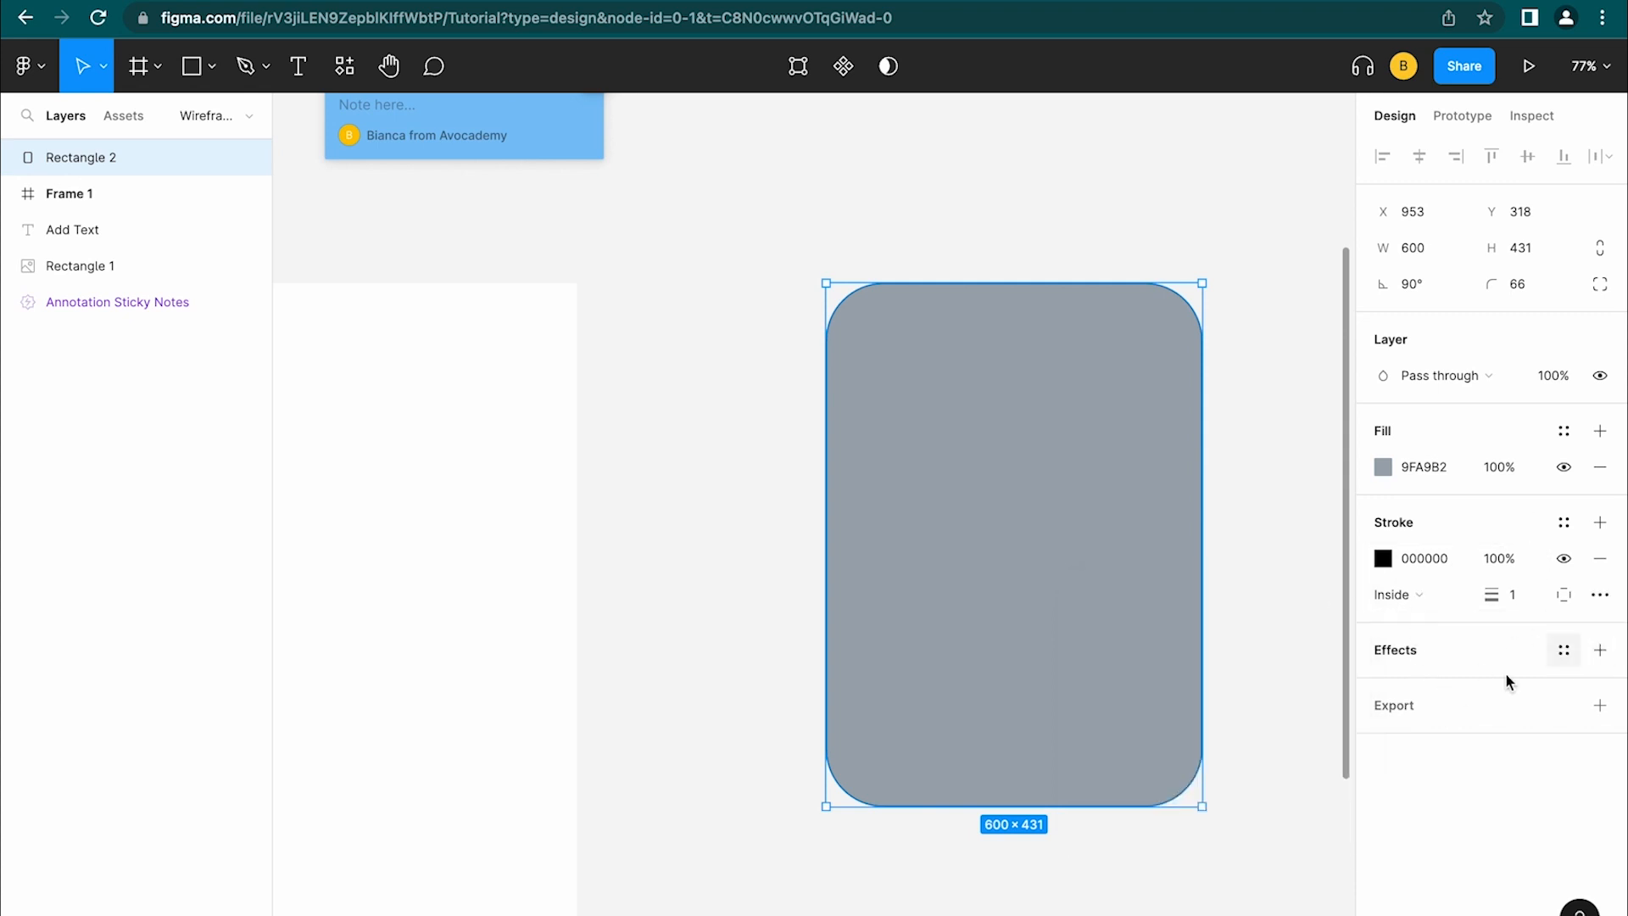
click(1600, 650)
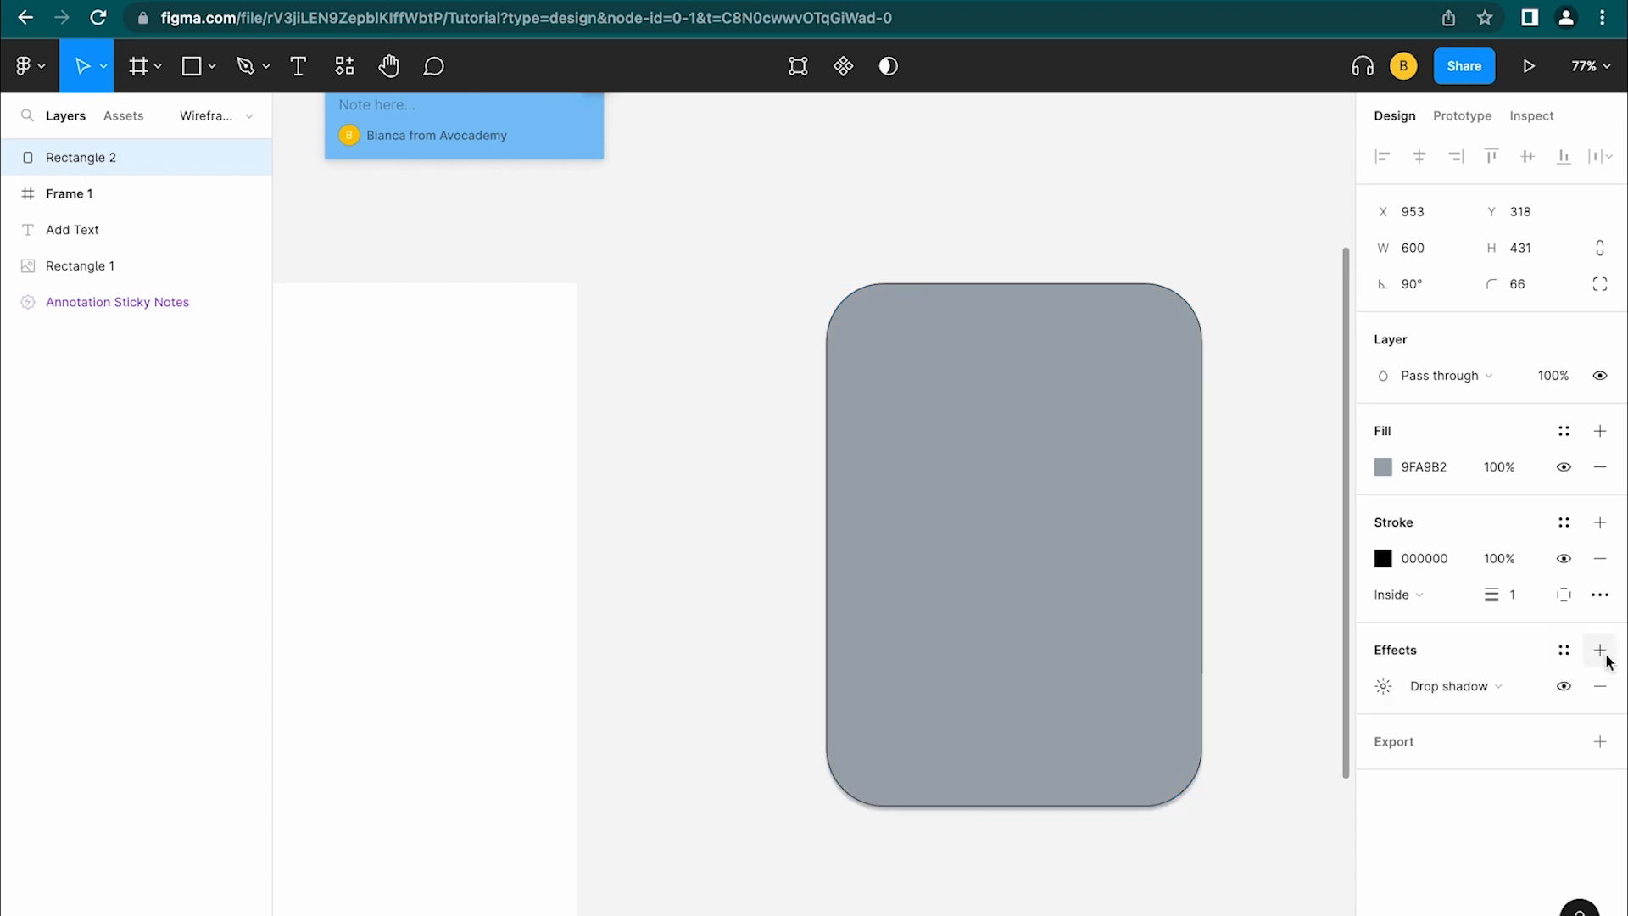
Set the drop shadow's blur to 10 and opacity to 10%
click(1480, 685)
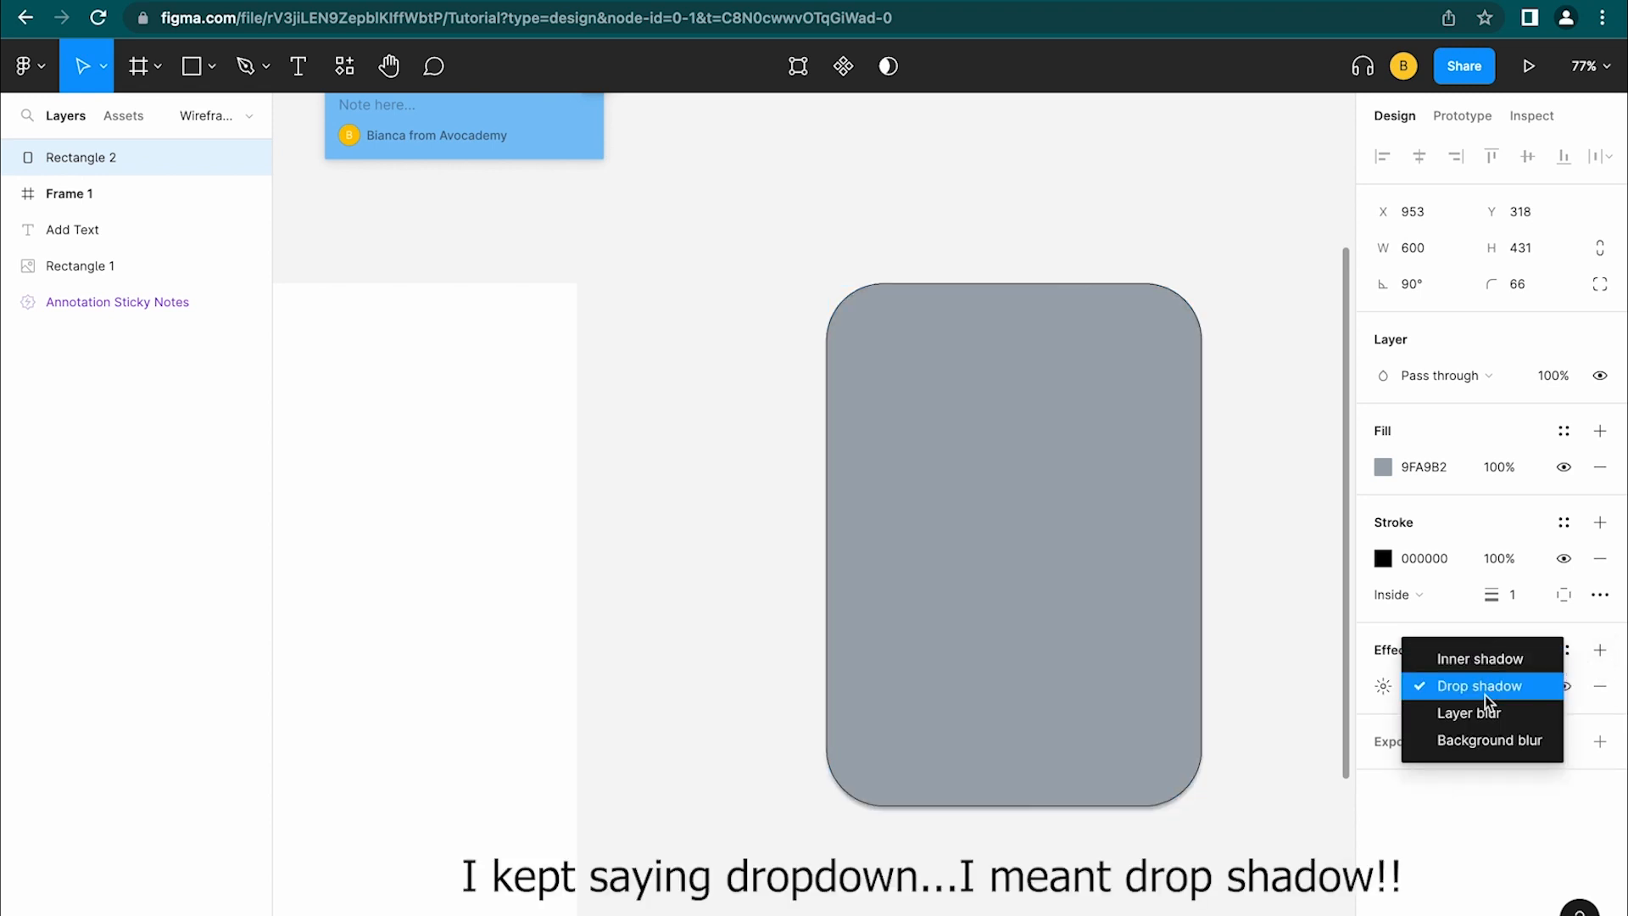
click(1467, 786)
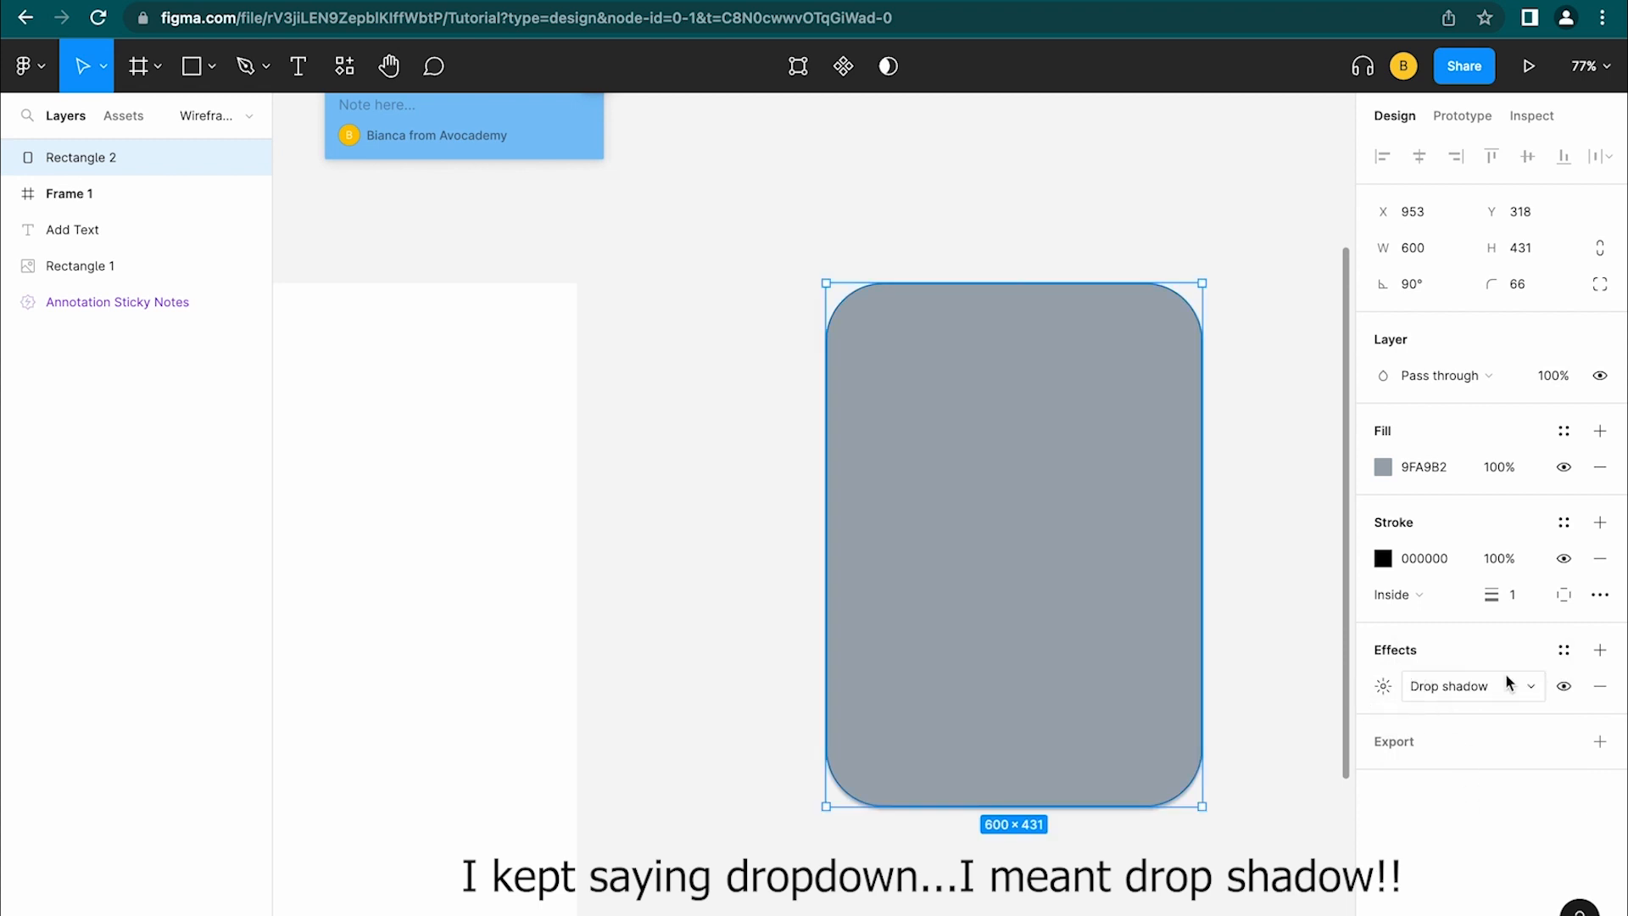
click(1387, 683)
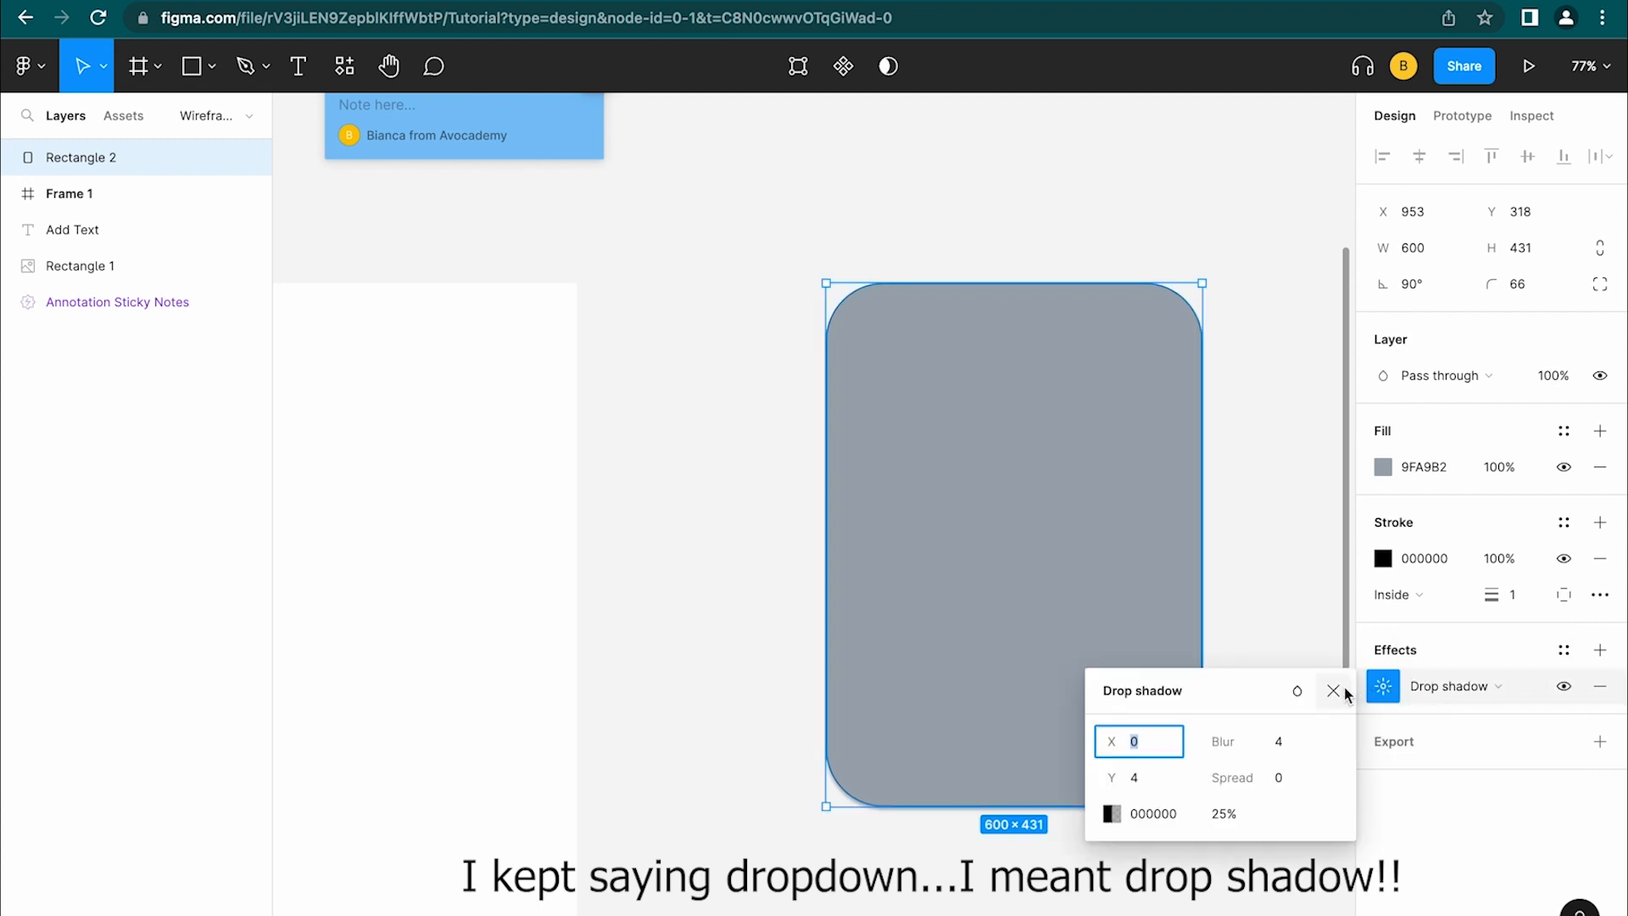
click(1278, 744)
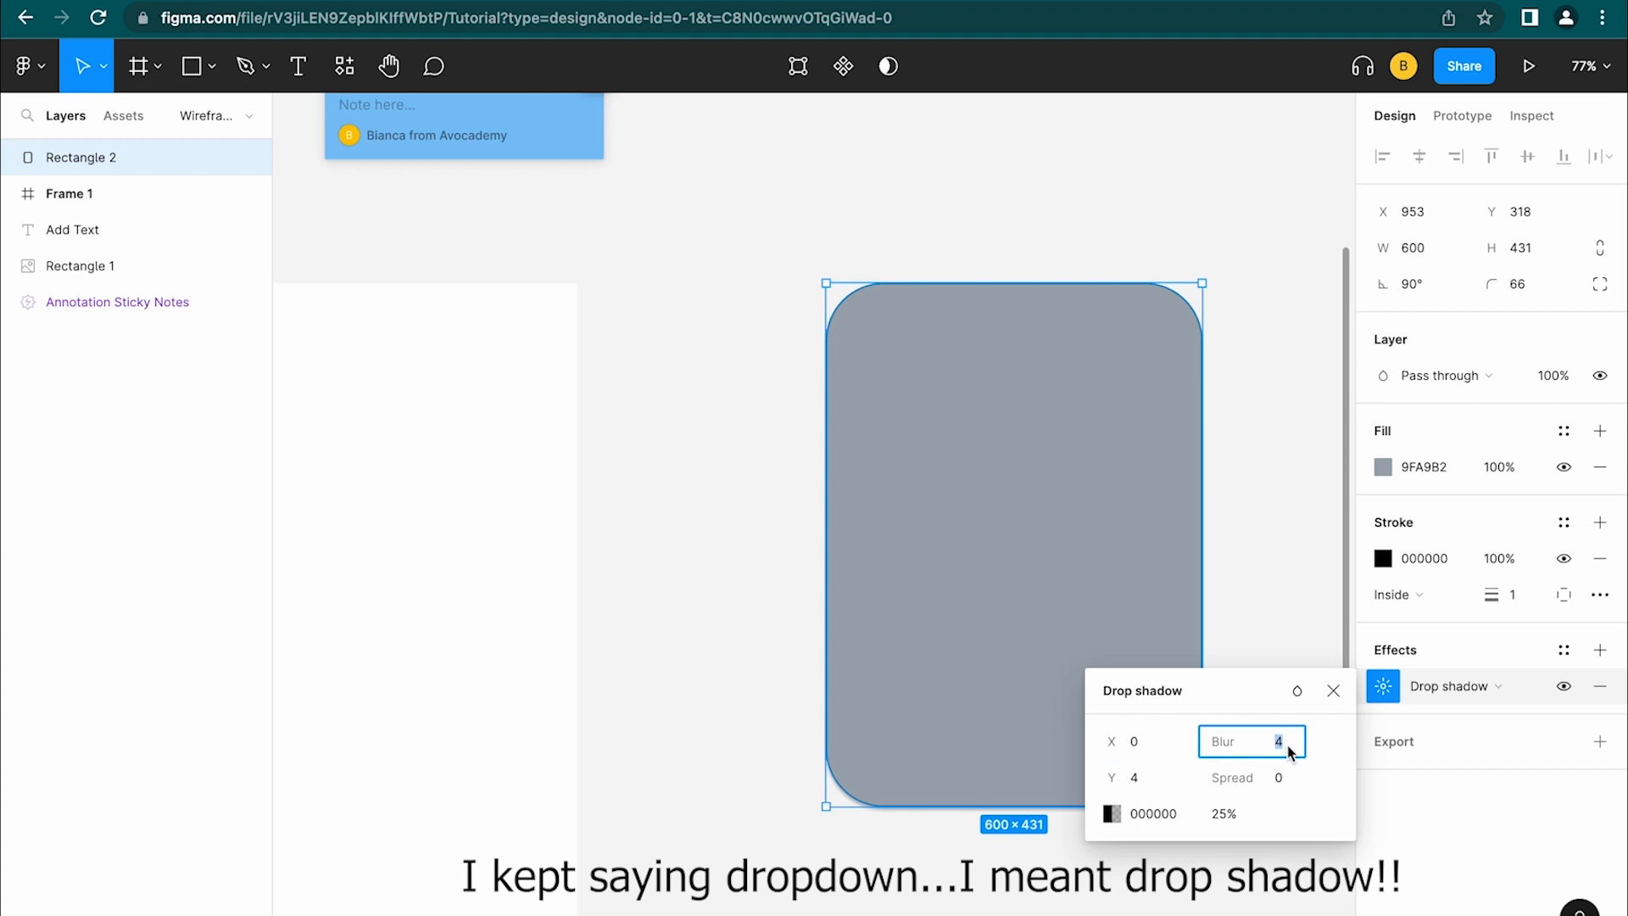
text(10)
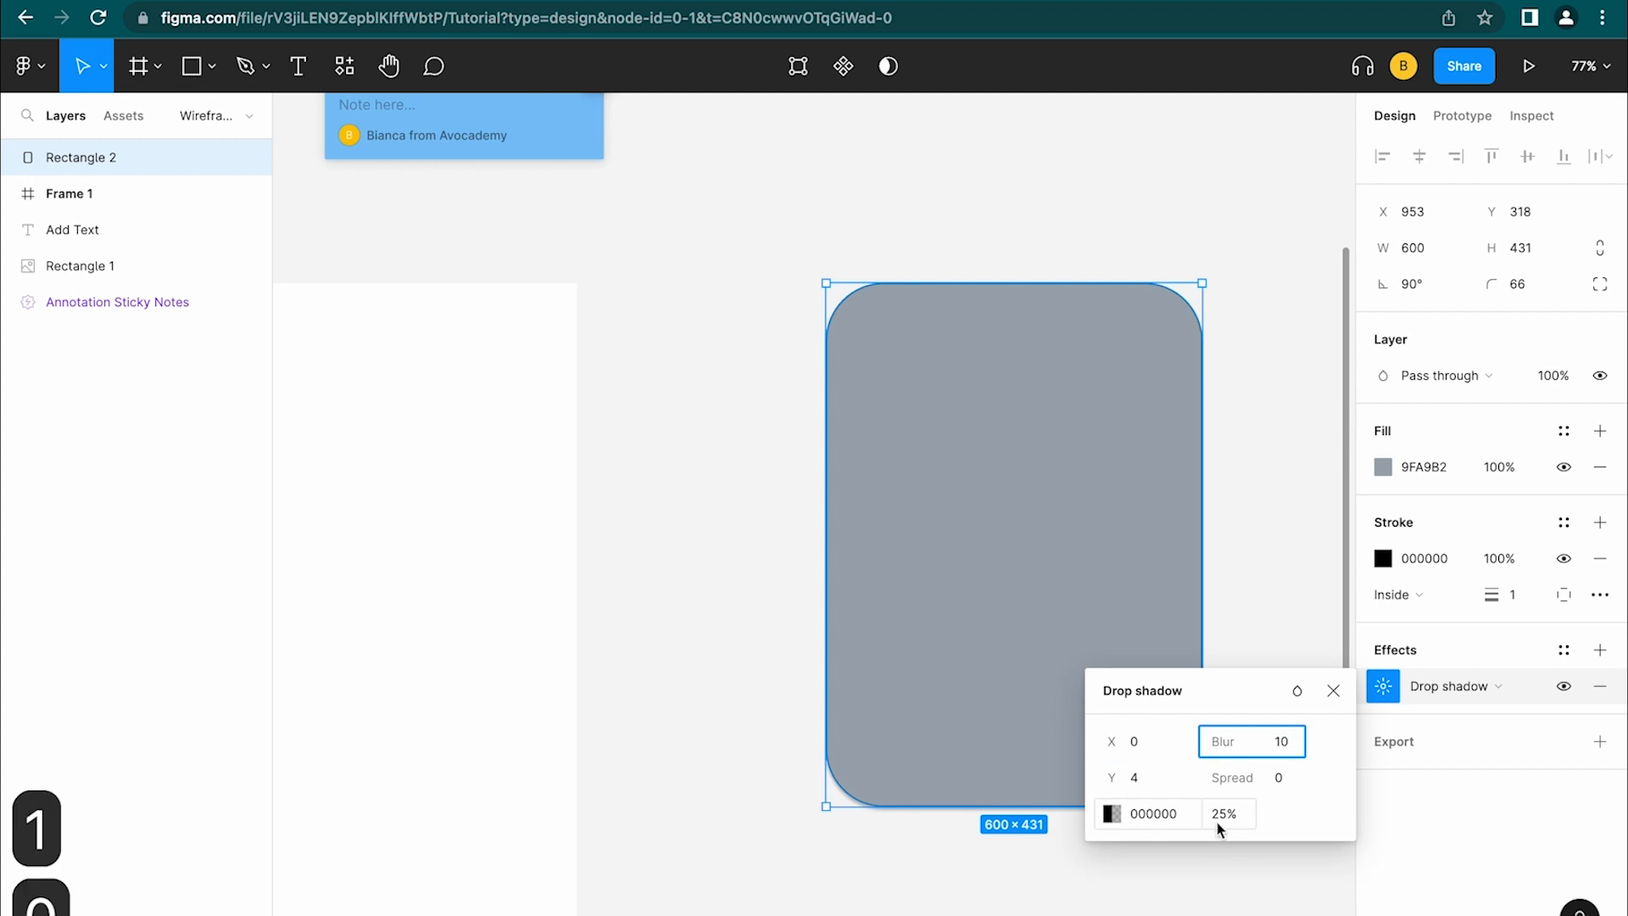
click(1223, 814)
text(10)
click(1295, 833)
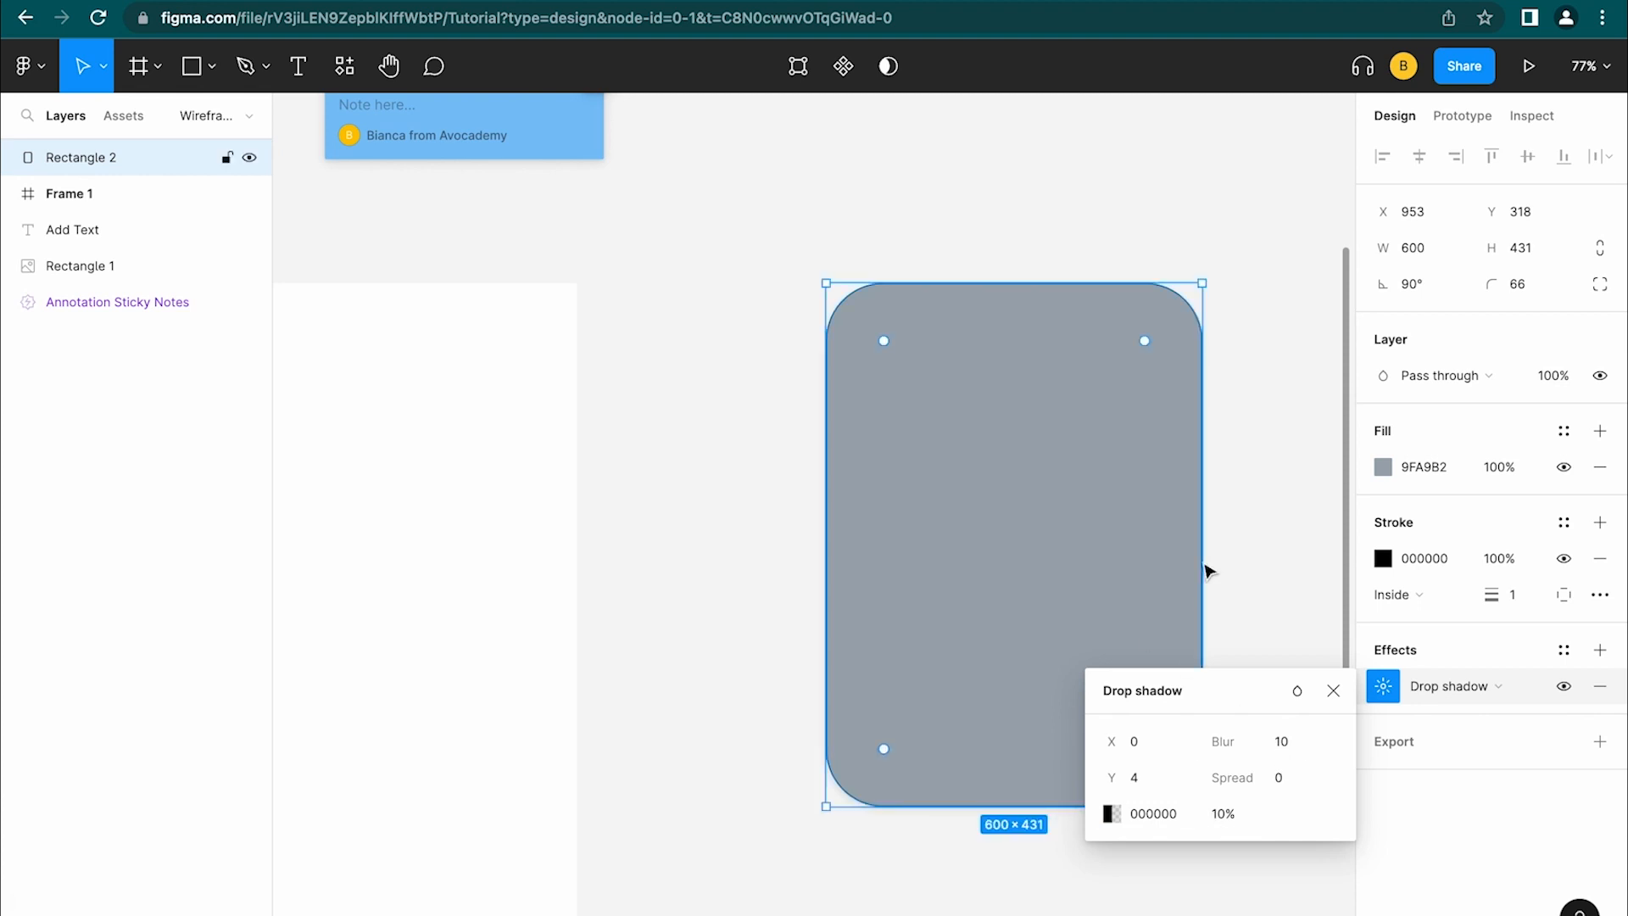
scroll(1207, 567, up, 5)
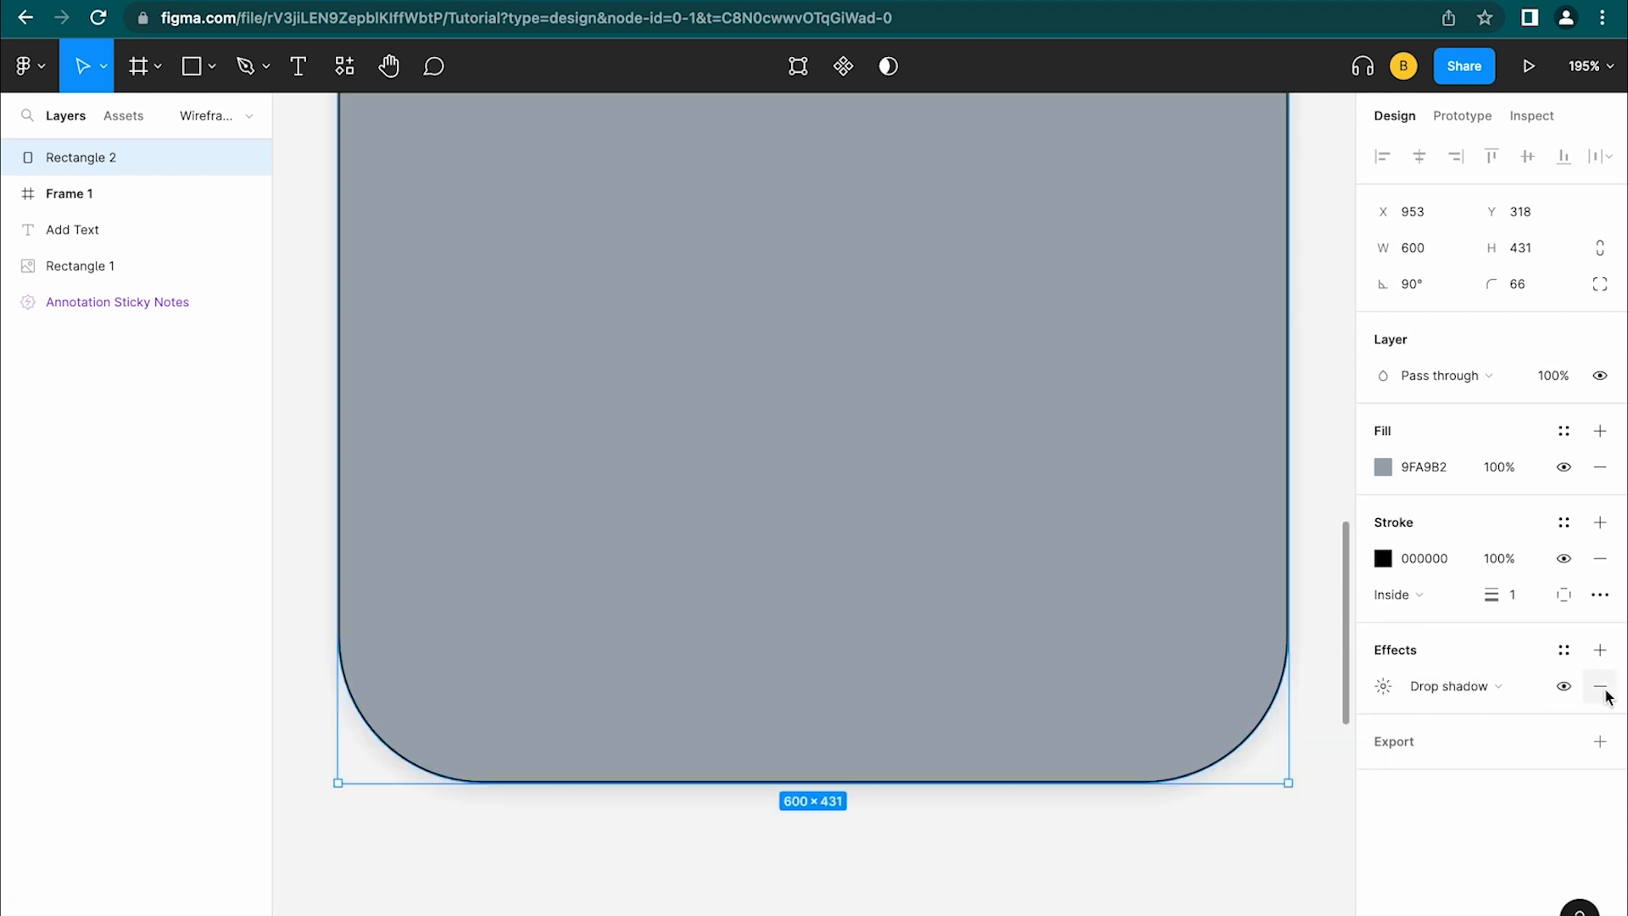
Add several more drop shadows, then remove every one so no effects remain
click(1603, 689)
click(1601, 652)
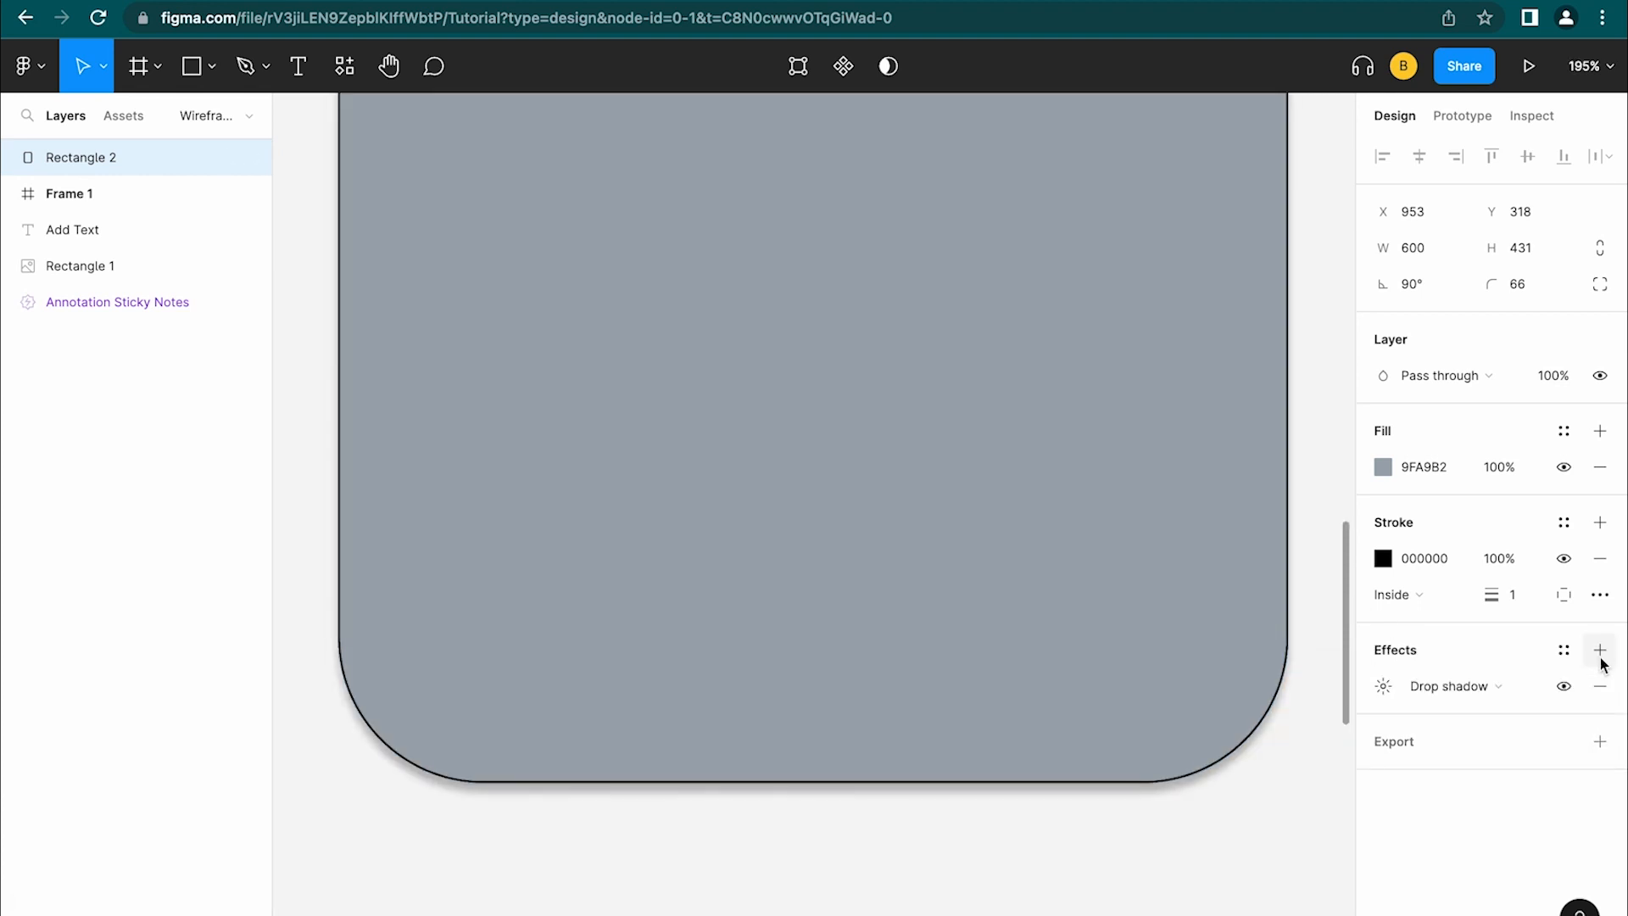
click(1601, 651)
click(1605, 651)
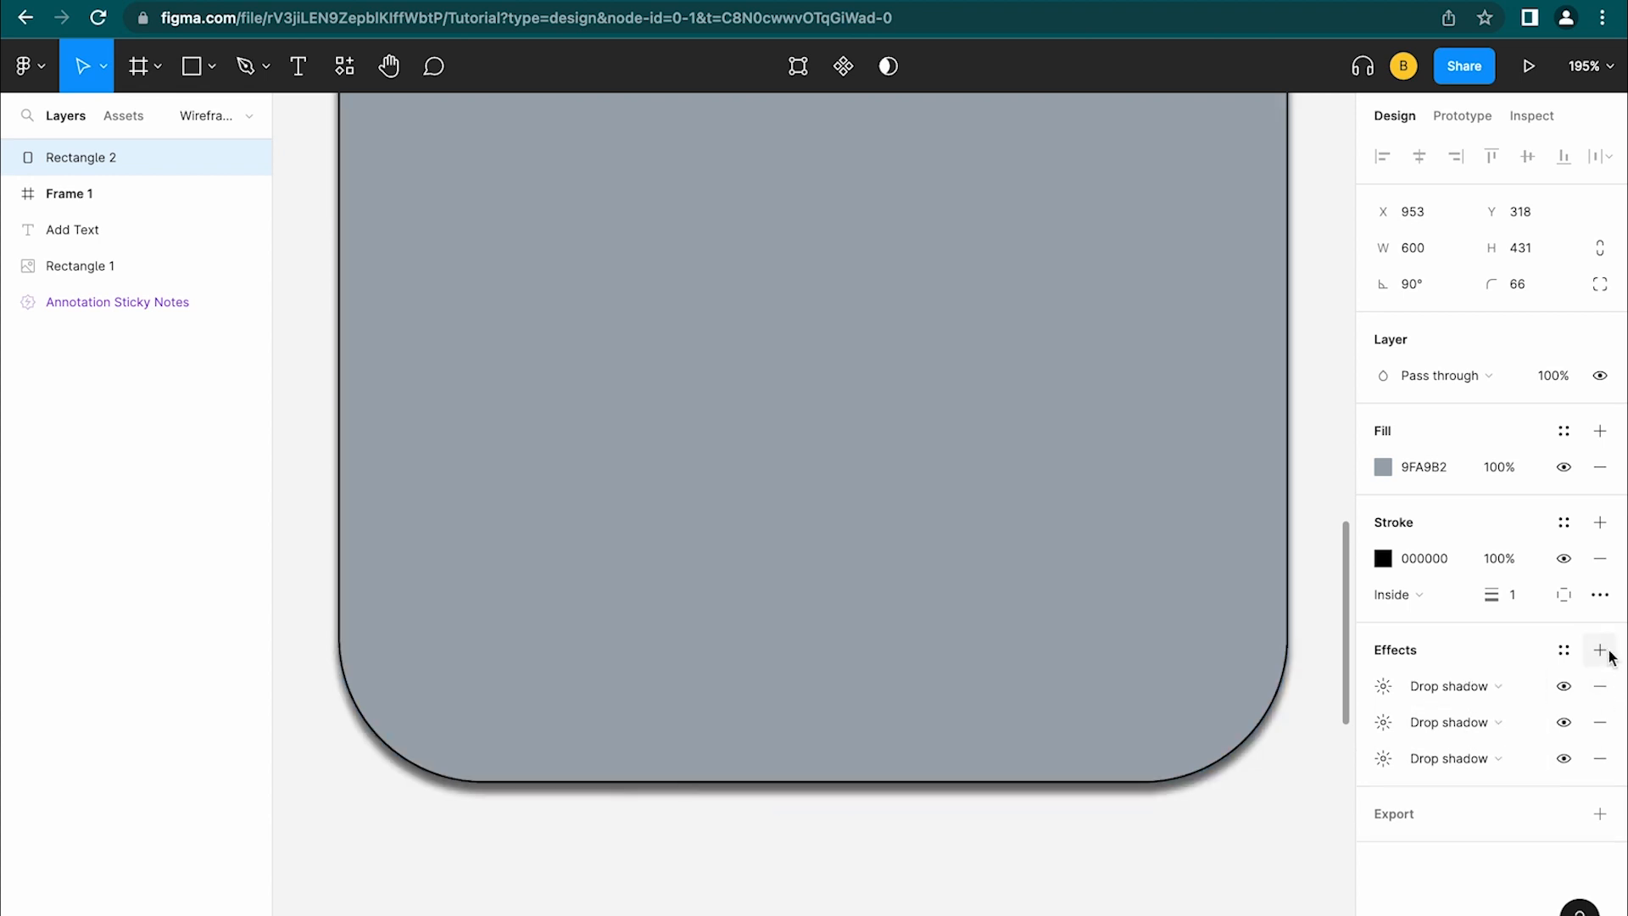
click(1609, 654)
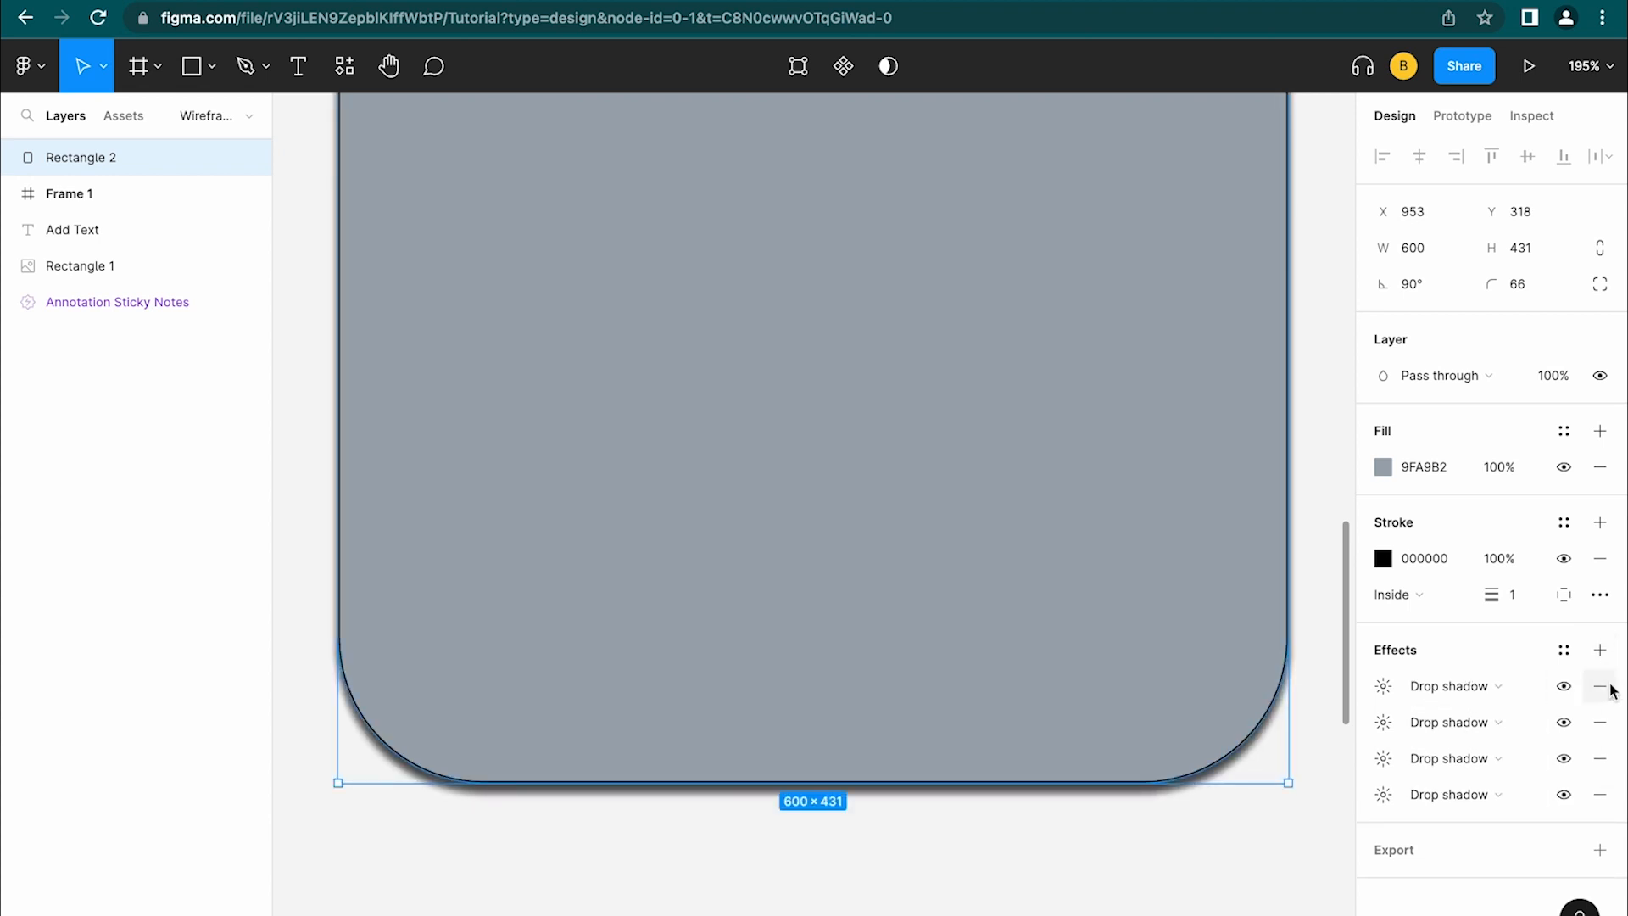
click(1603, 686)
click(1603, 686)
click(1603, 687)
click(1608, 693)
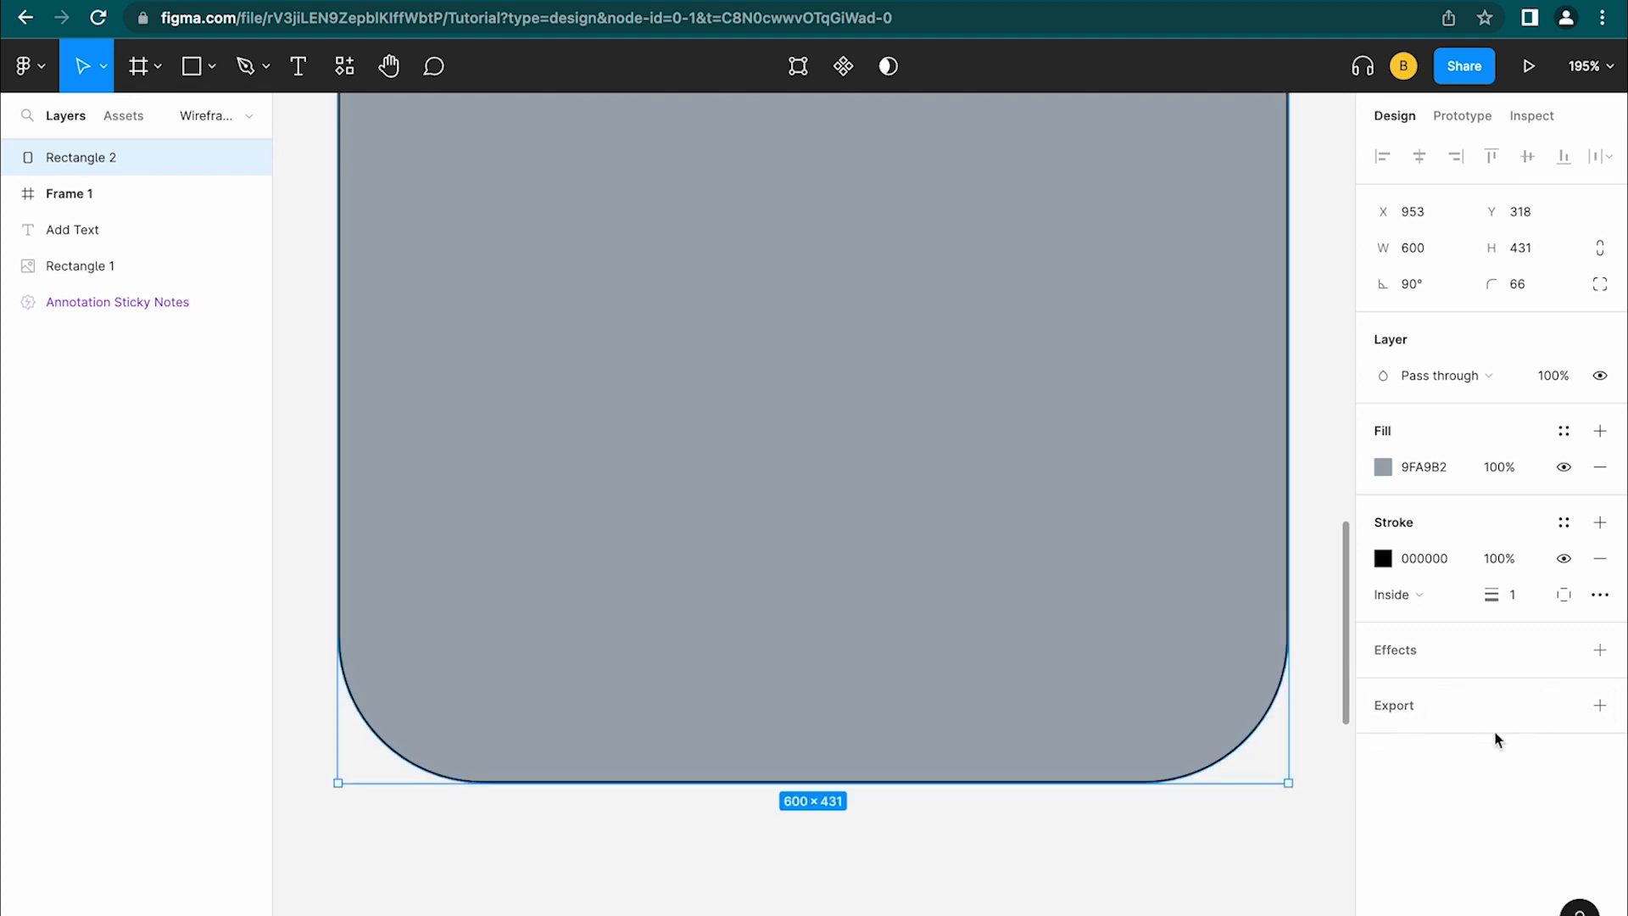
scroll(1145, 716, down, 5)
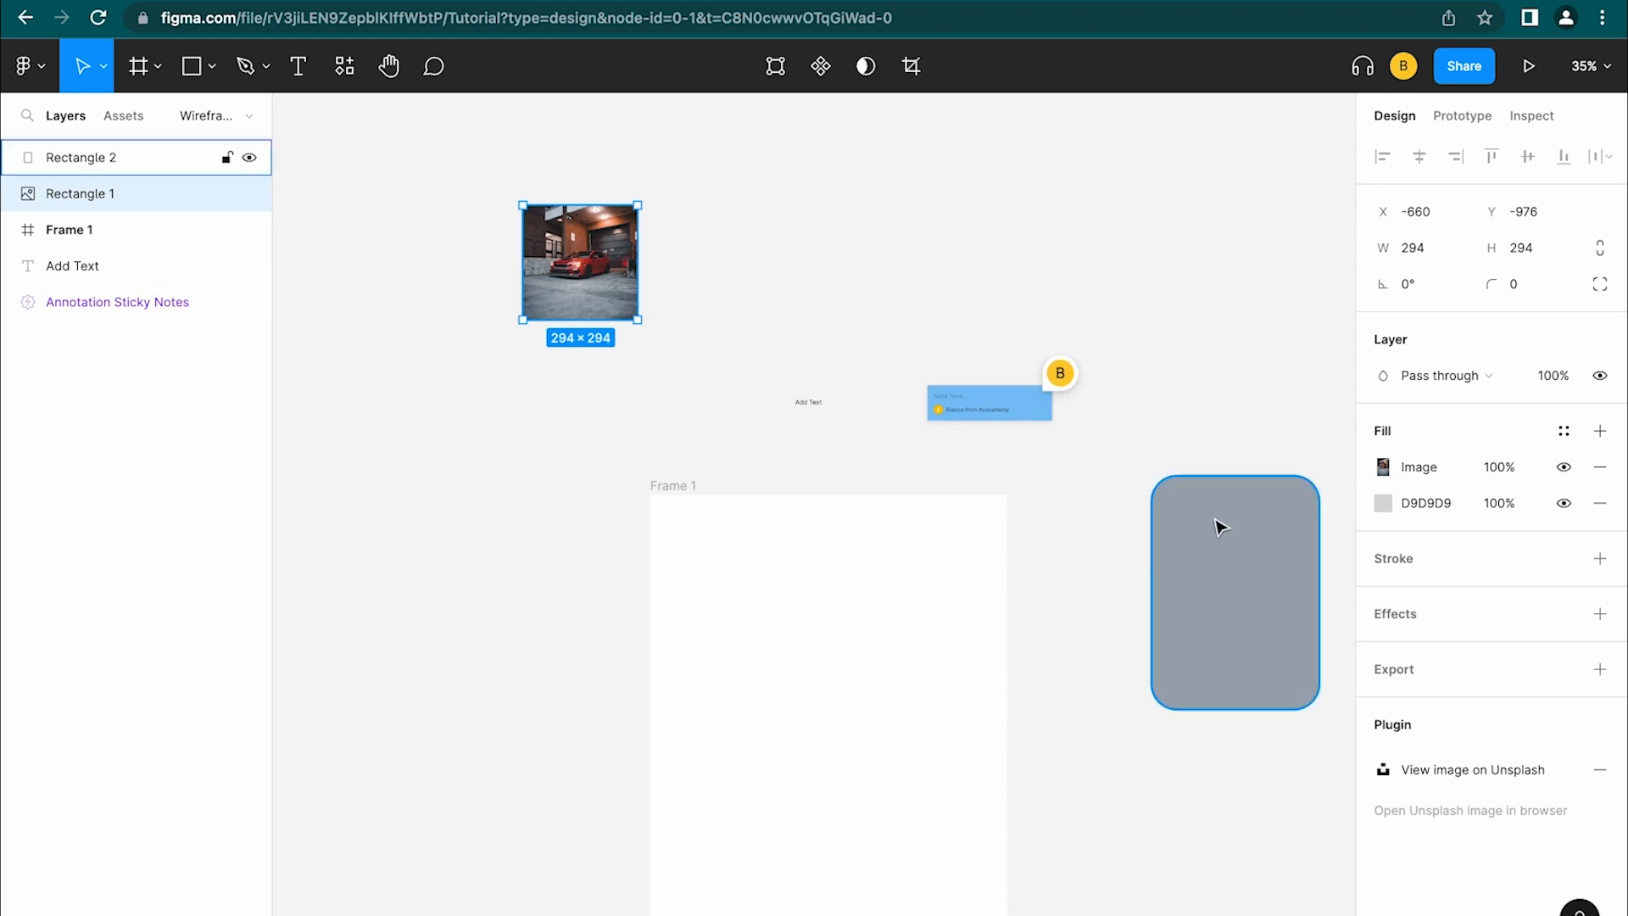
Drag Rectangle 2 into the centre of Frame 1
click(1218, 572)
drag(1229, 571, 851, 672)
click(659, 486)
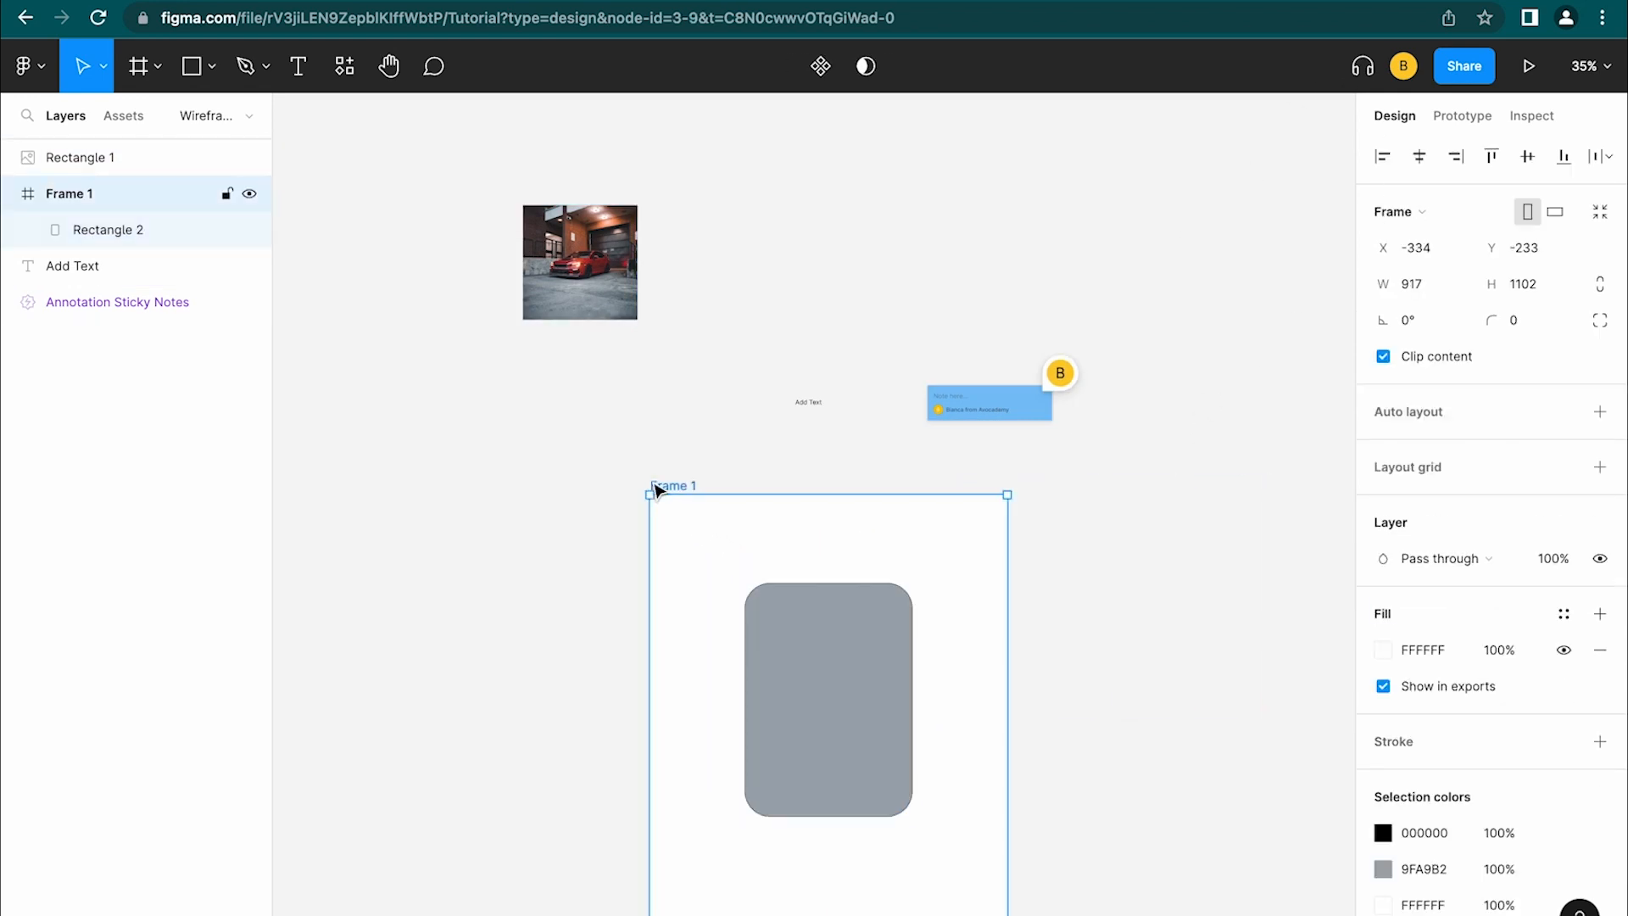
click(781, 633)
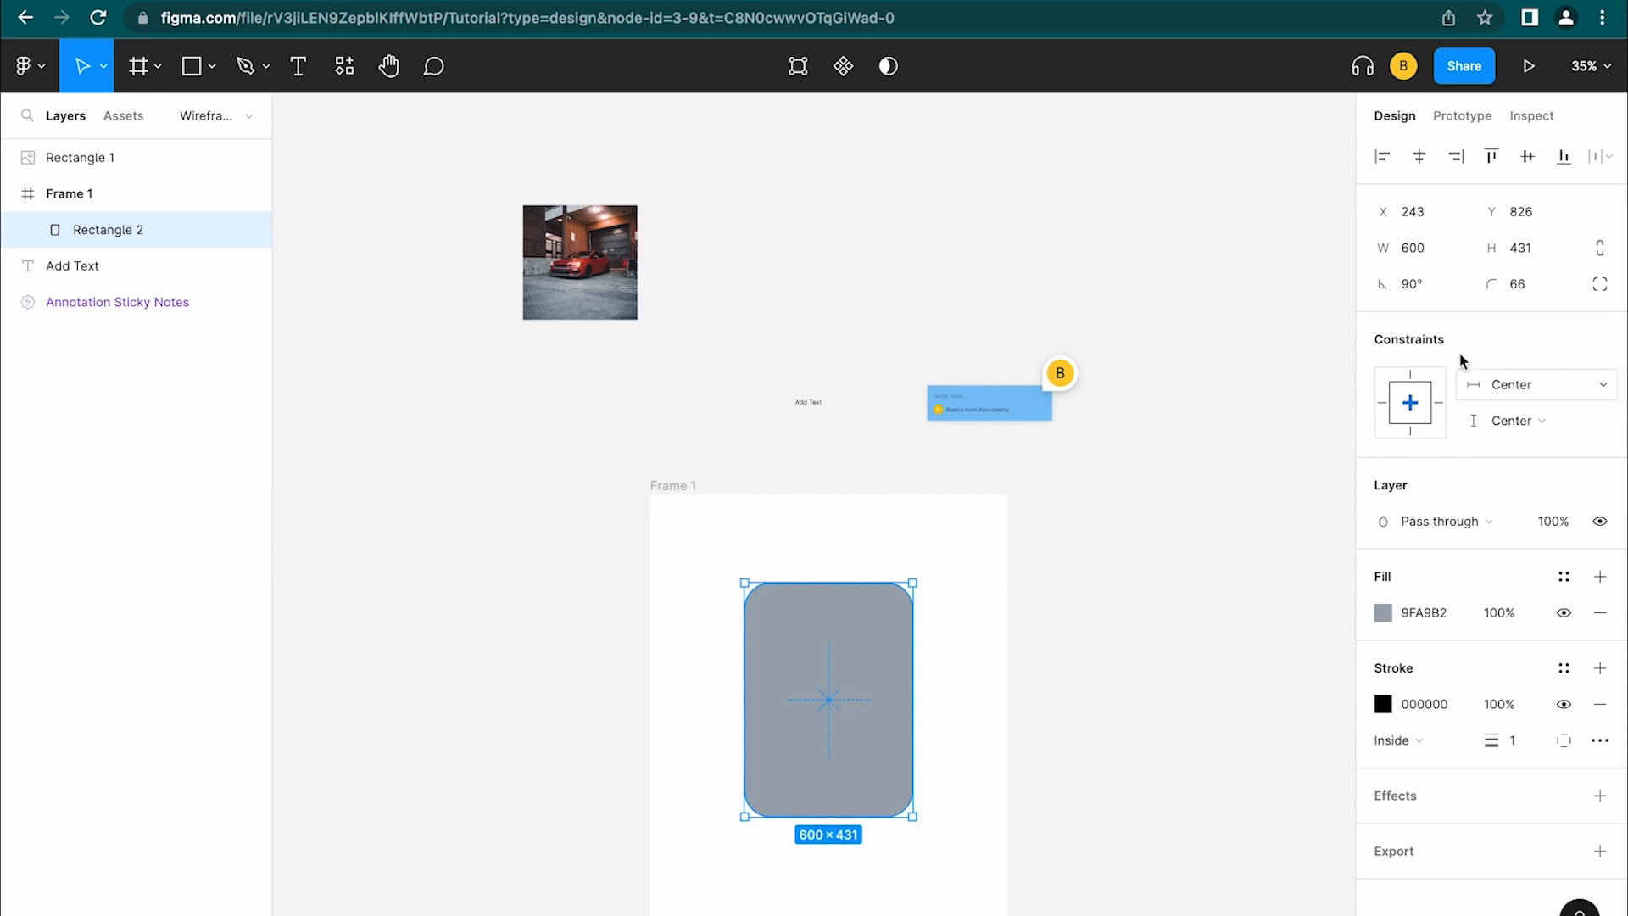
scroll(821, 708, down, 4)
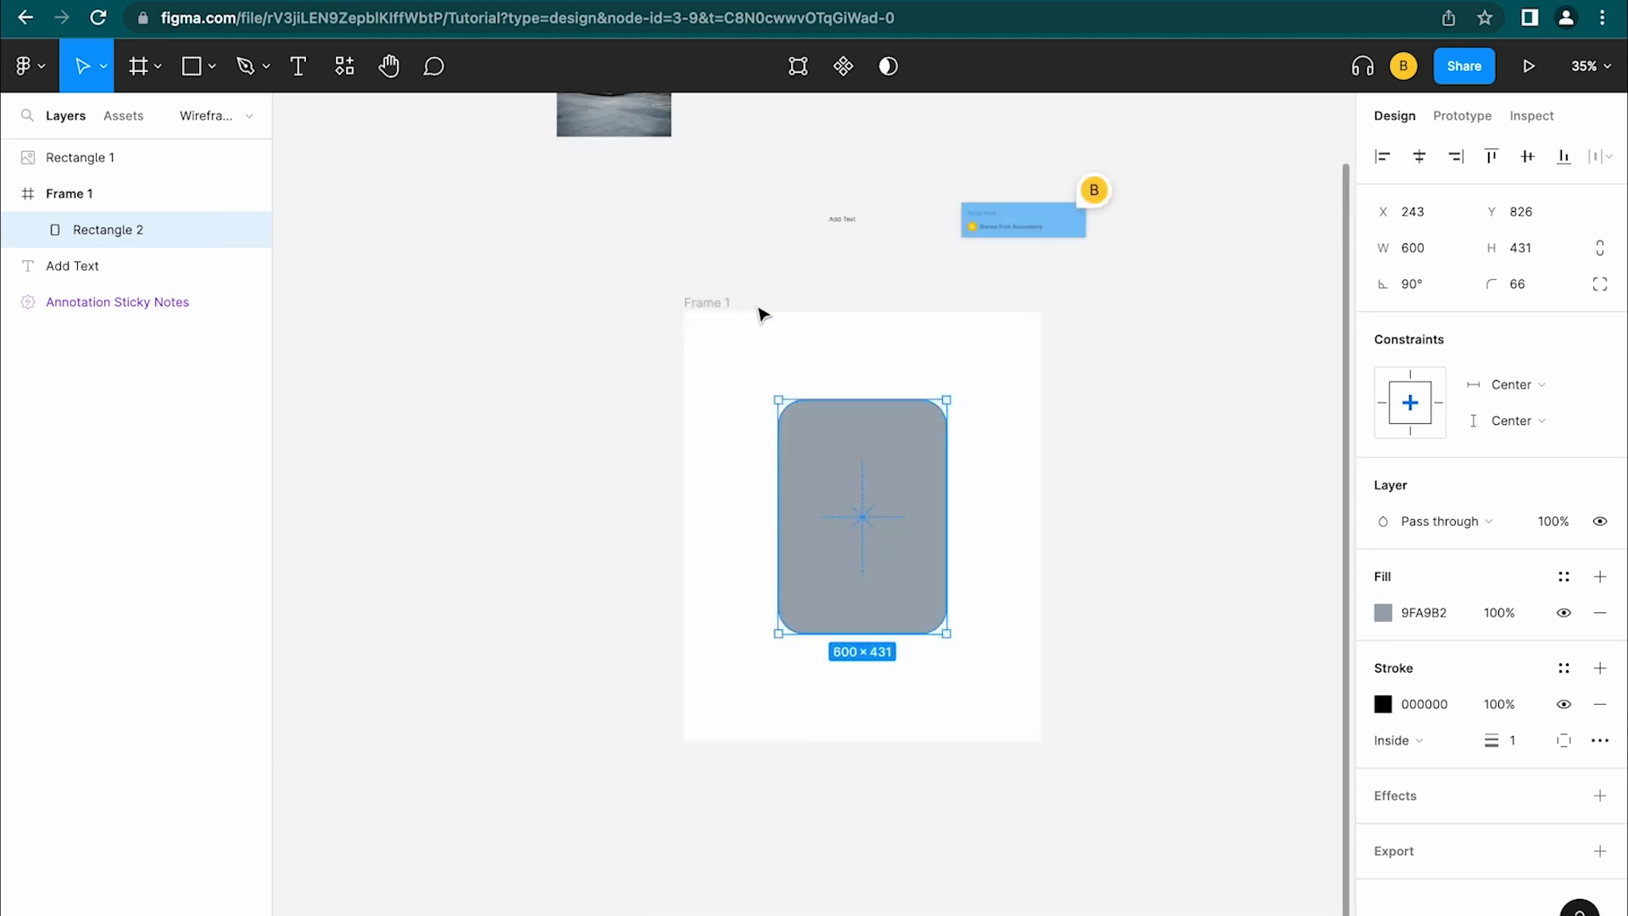
Try widening Frame 1, then undo to keep it at 917×1102
click(704, 304)
drag(1043, 410, 1243, 399)
key(super+z)
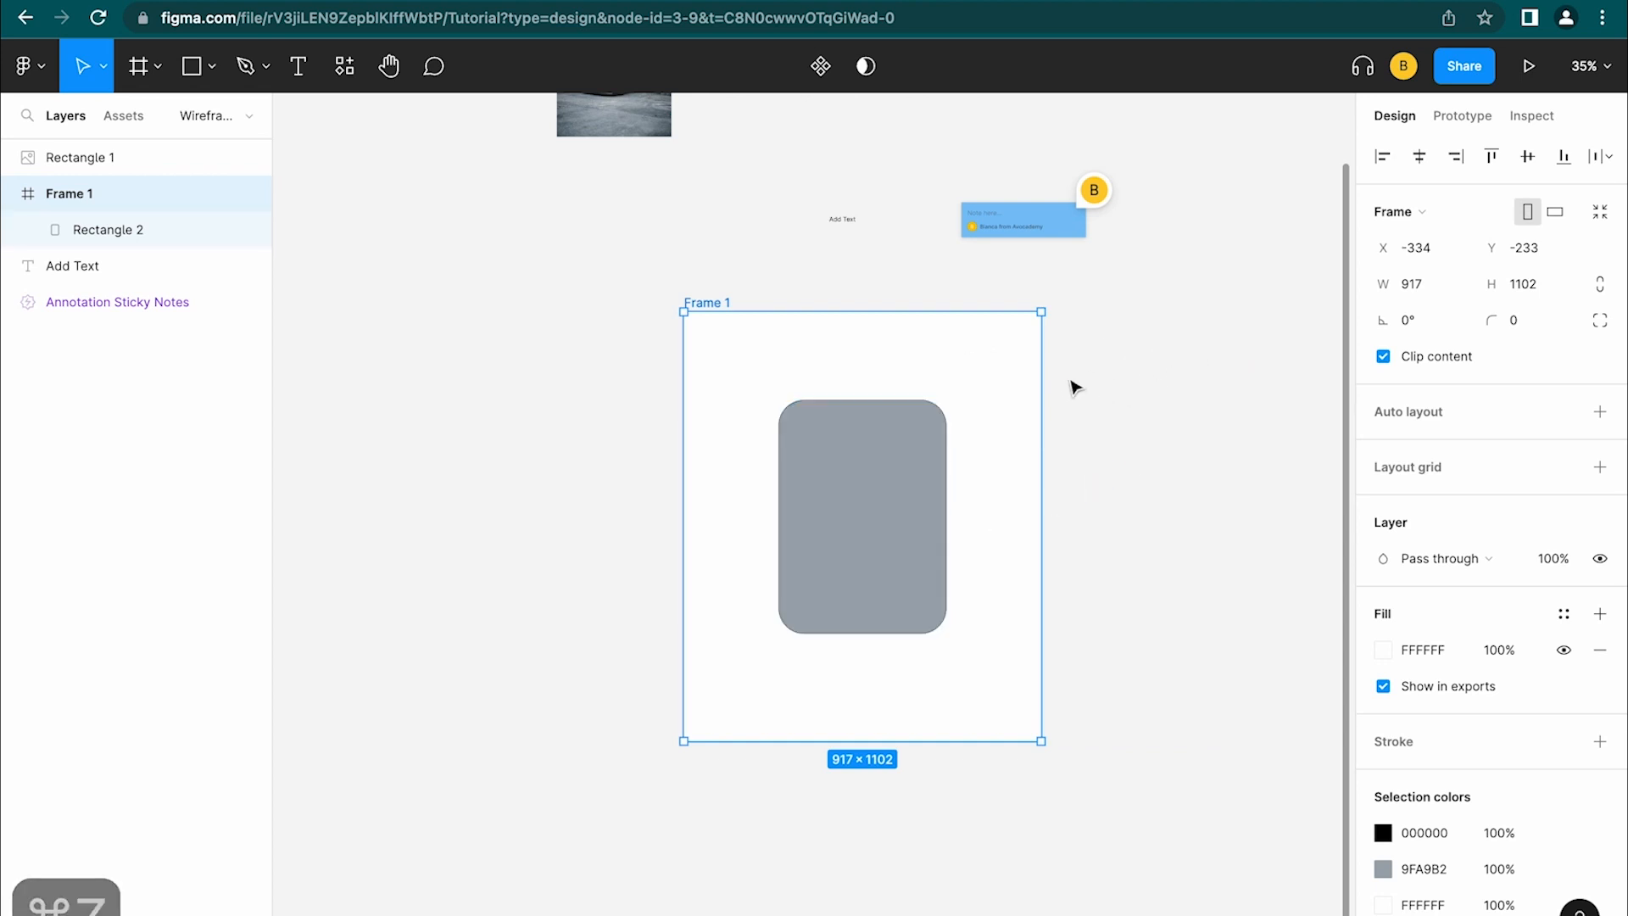
key(Return)
click(716, 307)
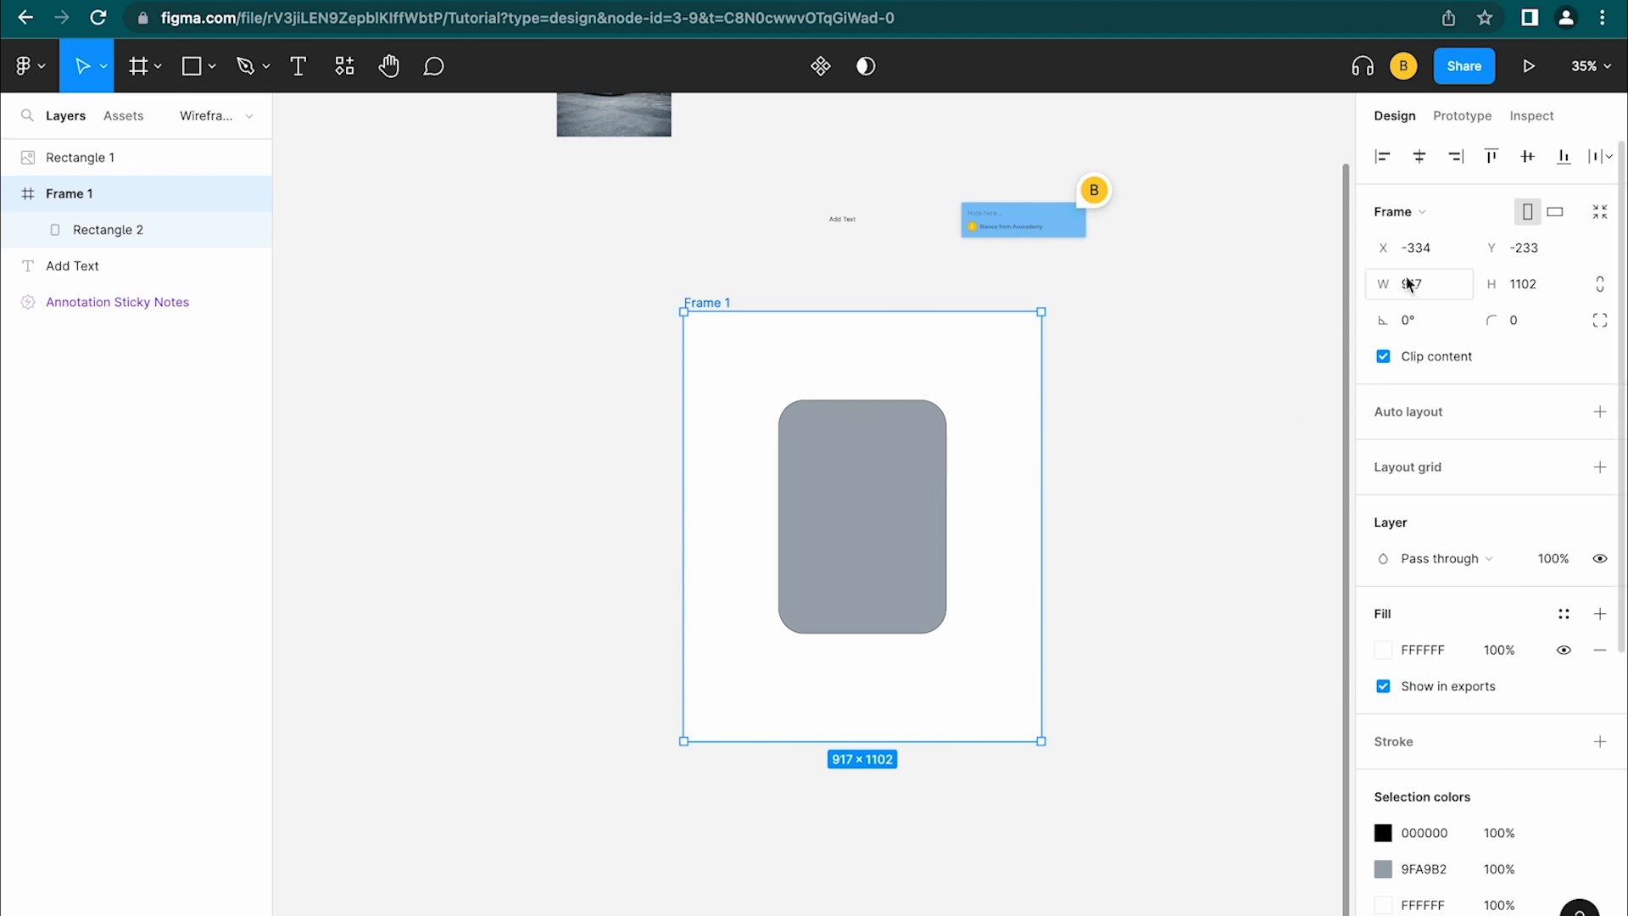
scroll(1450, 617, down, 1)
scroll(1450, 615, down, 4)
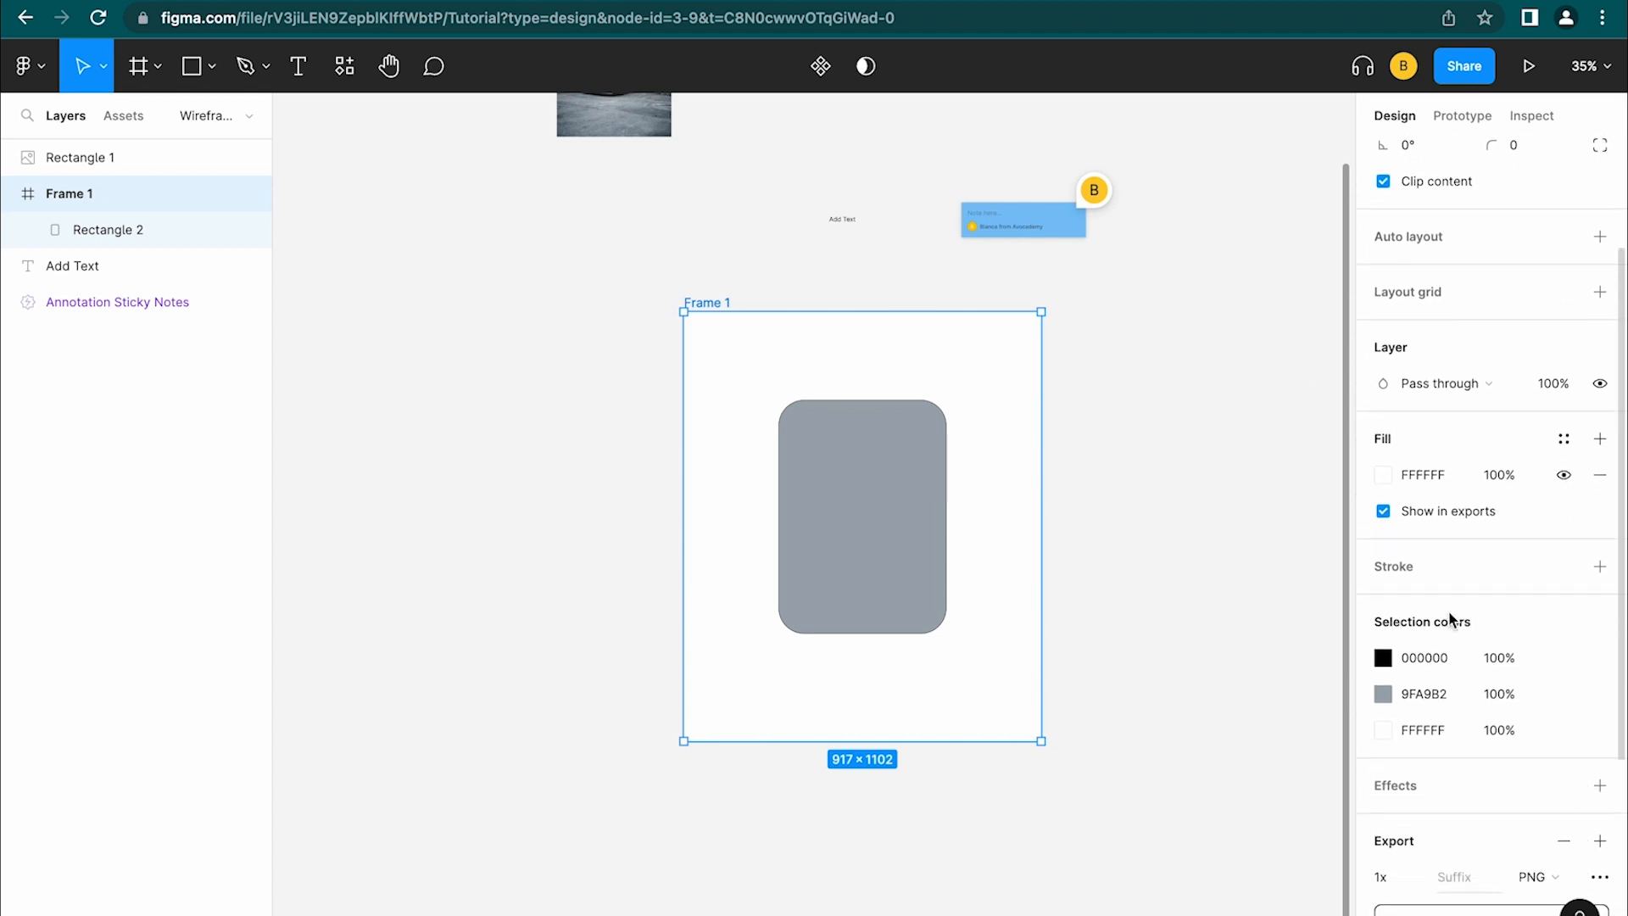
scroll(1457, 526, up, 5)
scroll(1416, 626, down, 1)
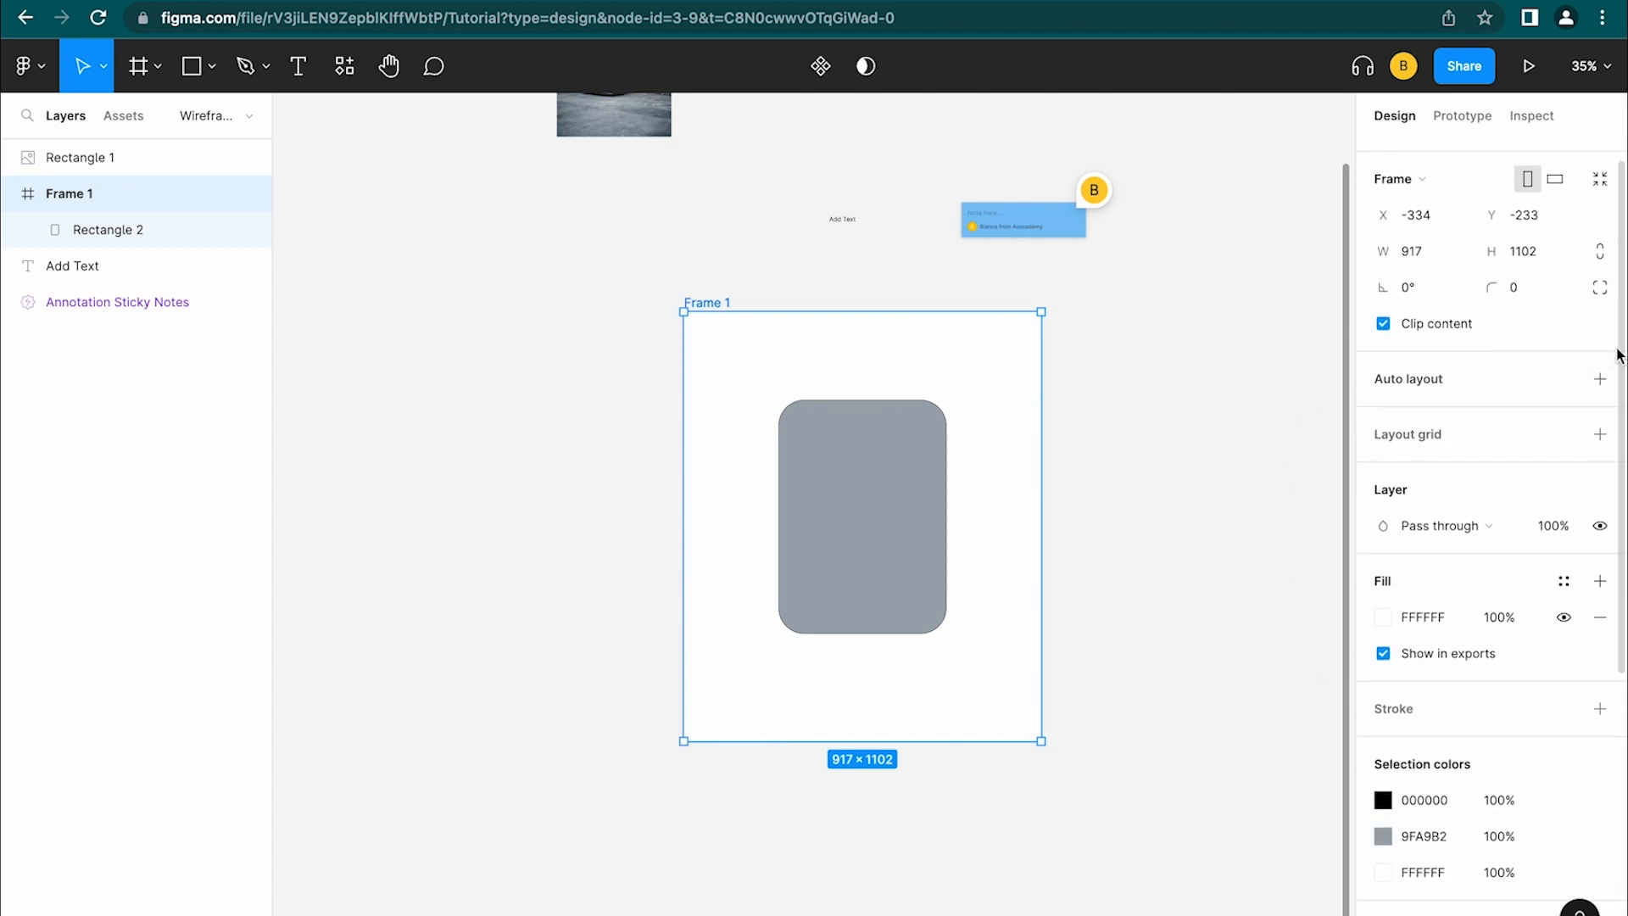
Add auto layout to Frame 1 with Shift+A, then remove it
key(shift+a)
scroll(1616, 437, down, 2)
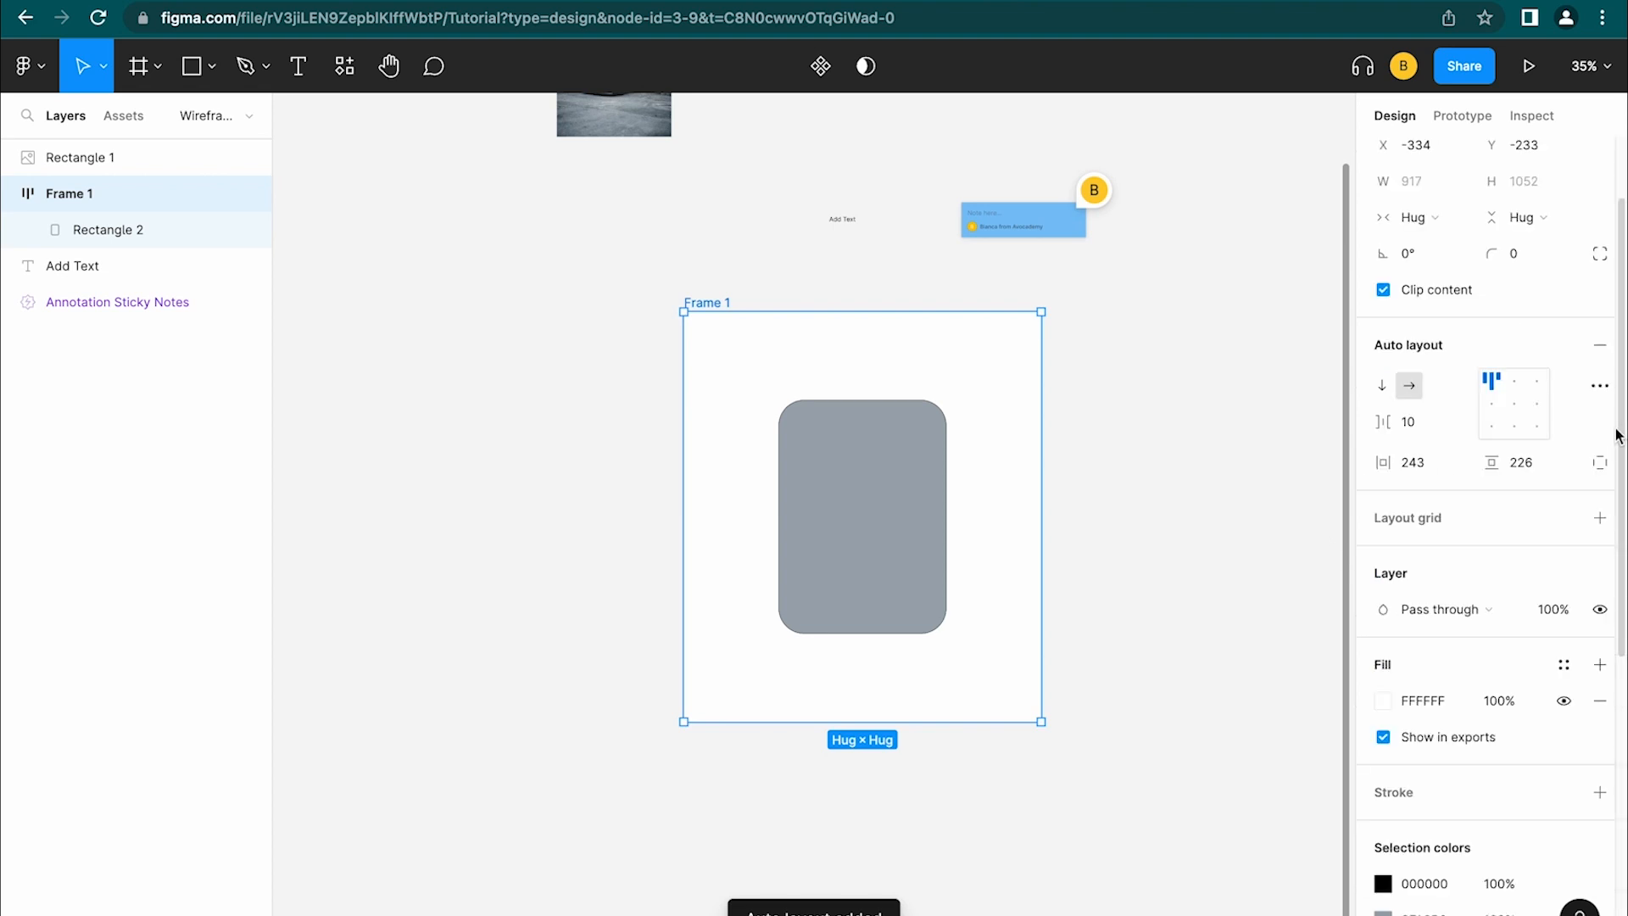
click(1602, 347)
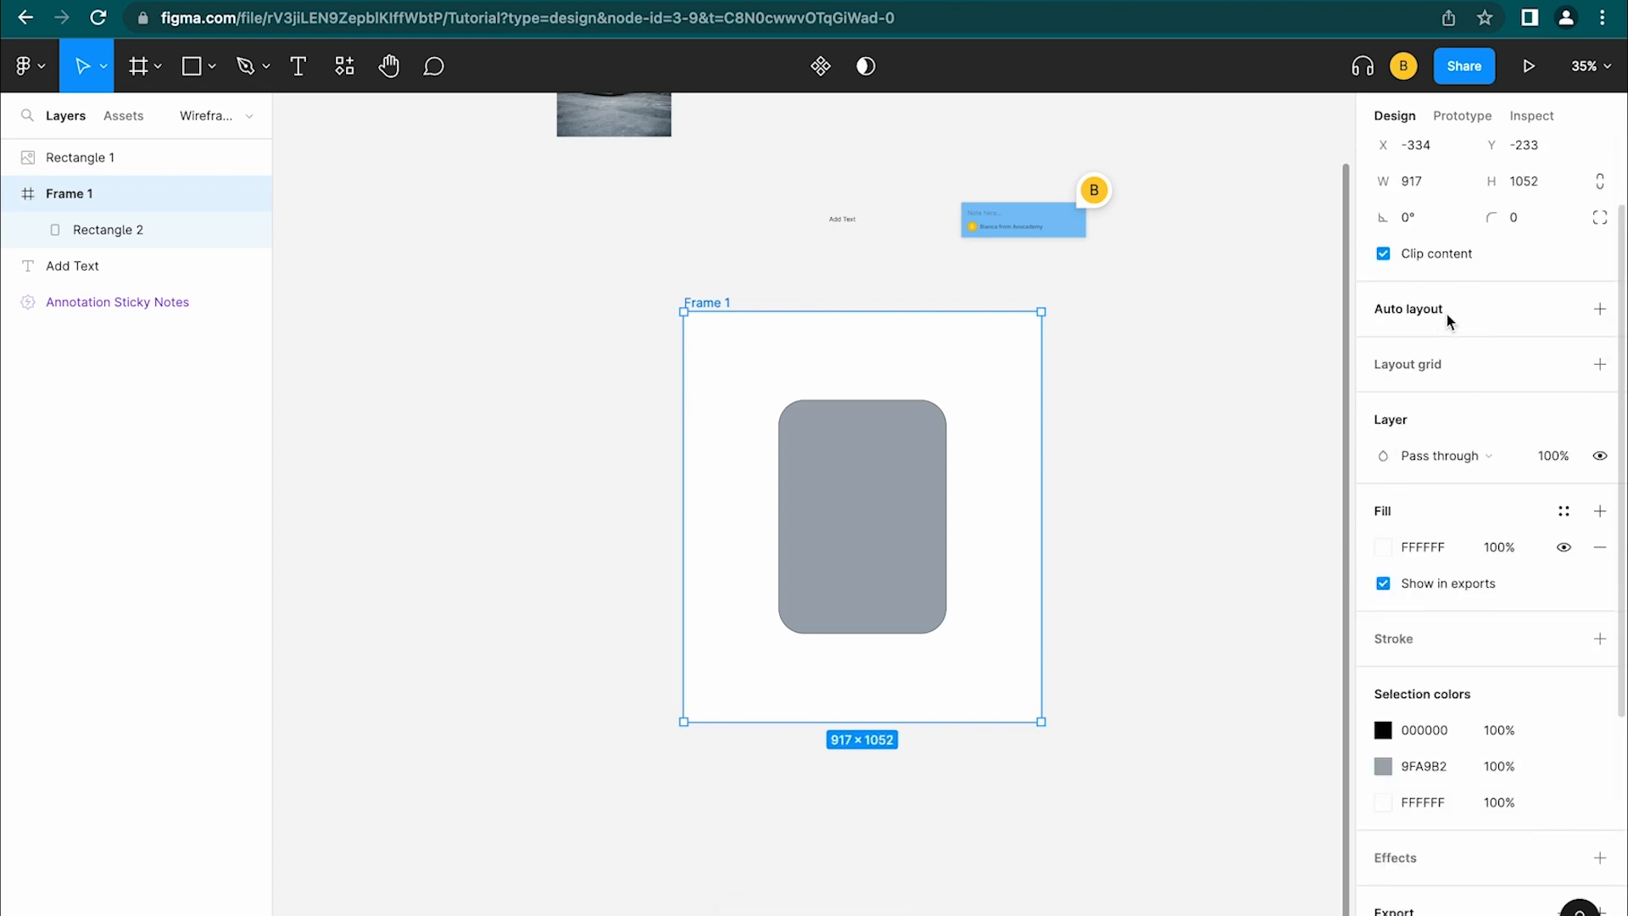
right_click(865, 318)
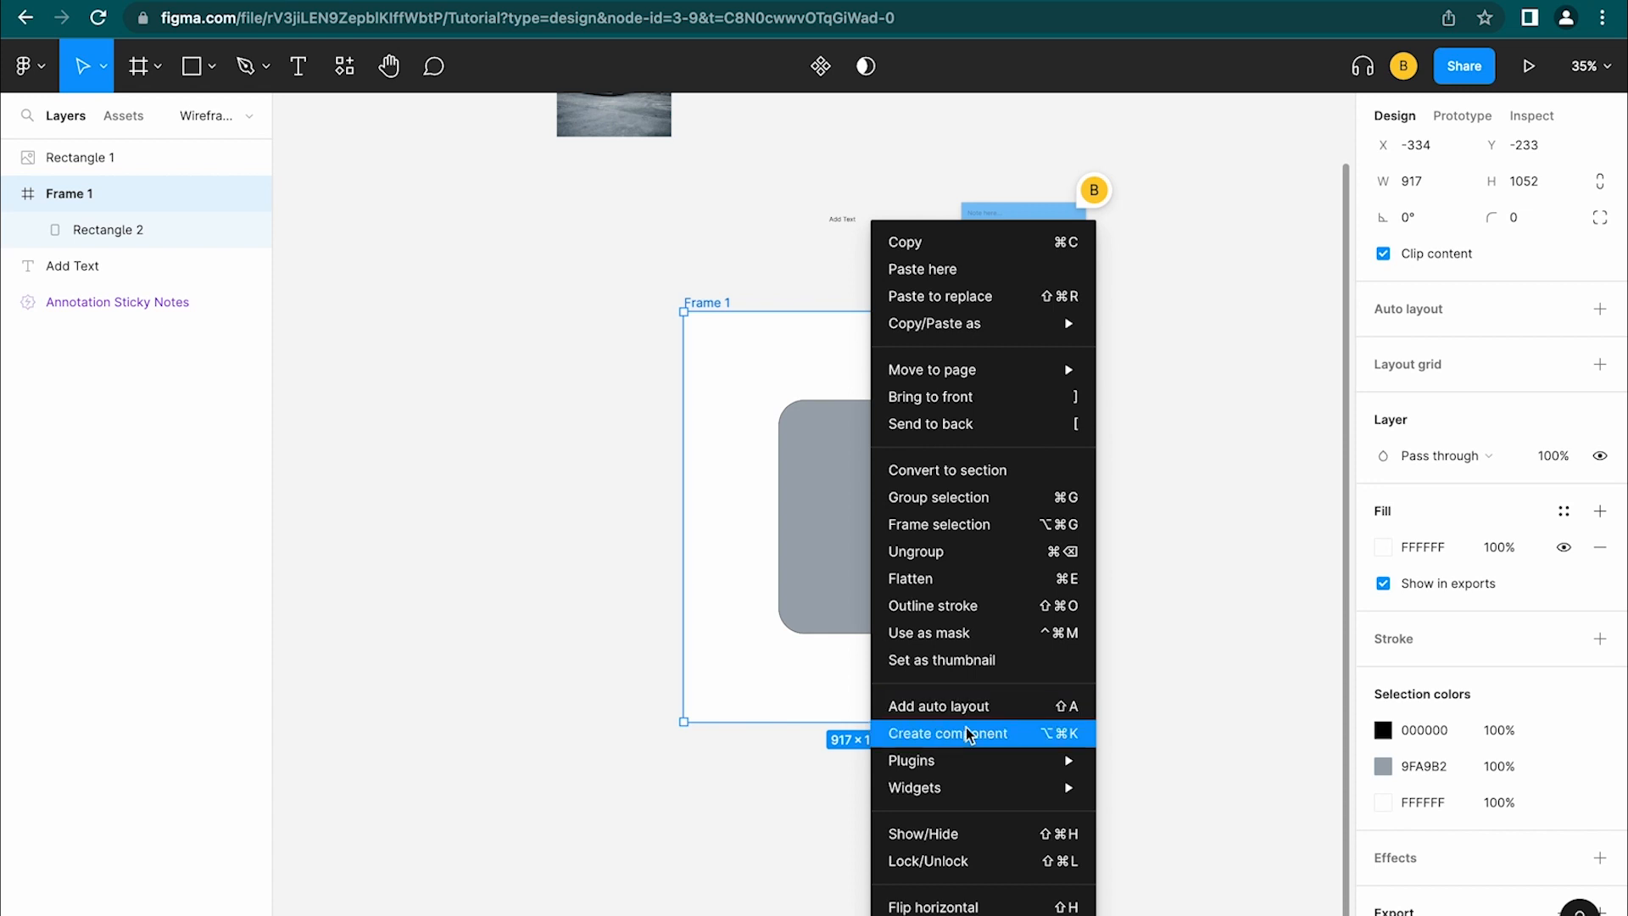
click(1221, 598)
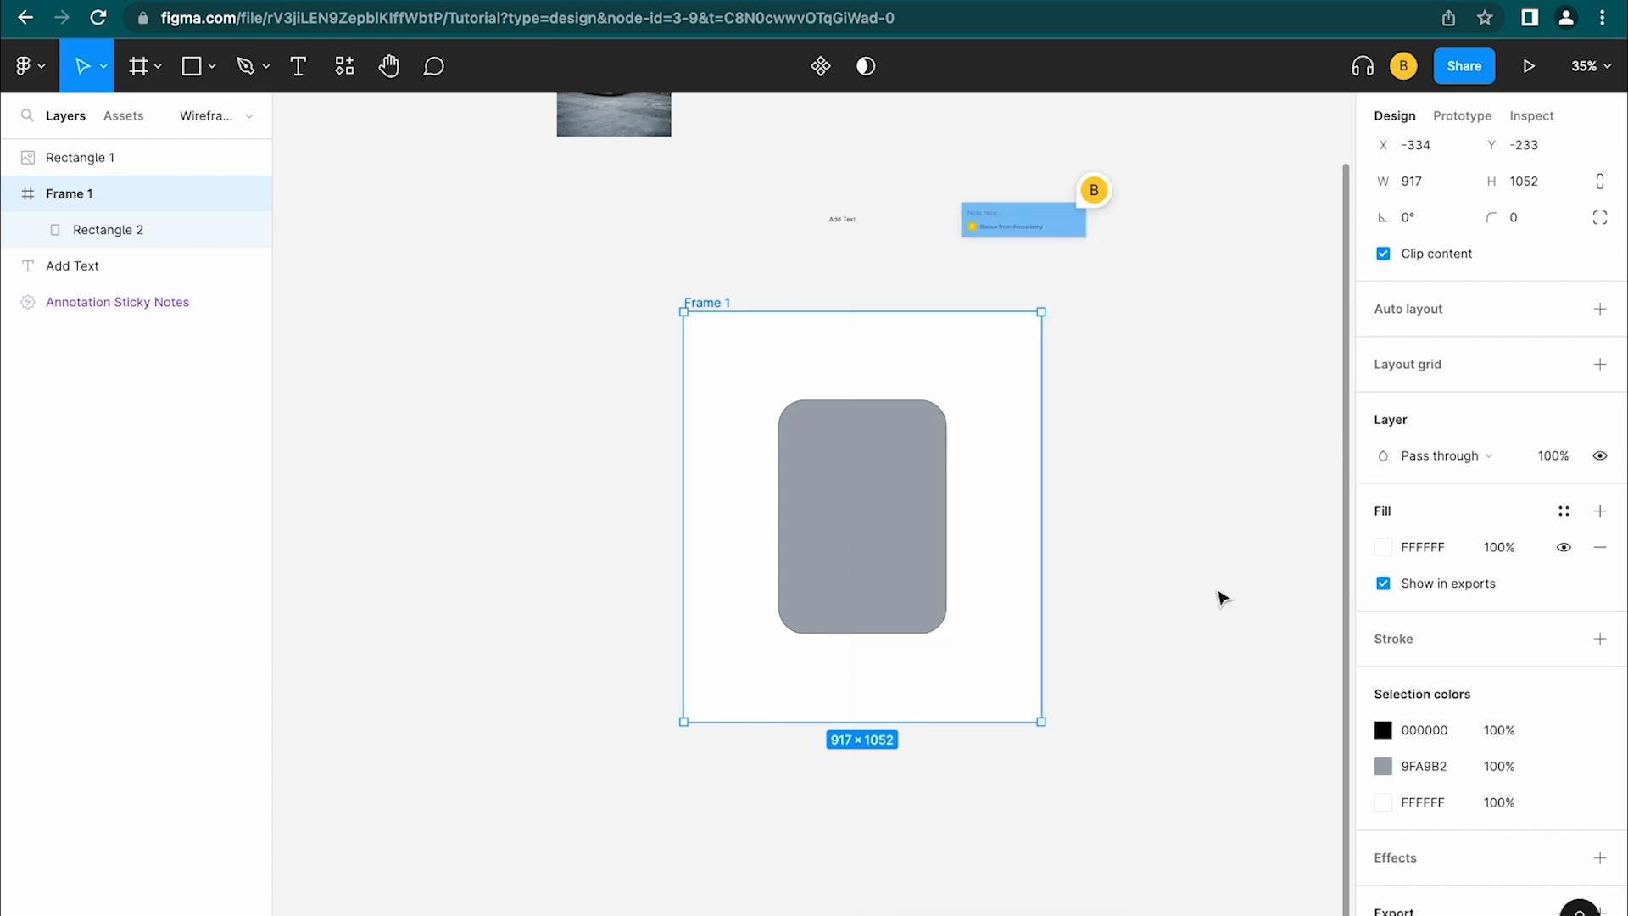
scroll(1452, 715, down, 2)
Toggle auto layout once more, remove it, and switch the right panel to Prototype
key(shift+a)
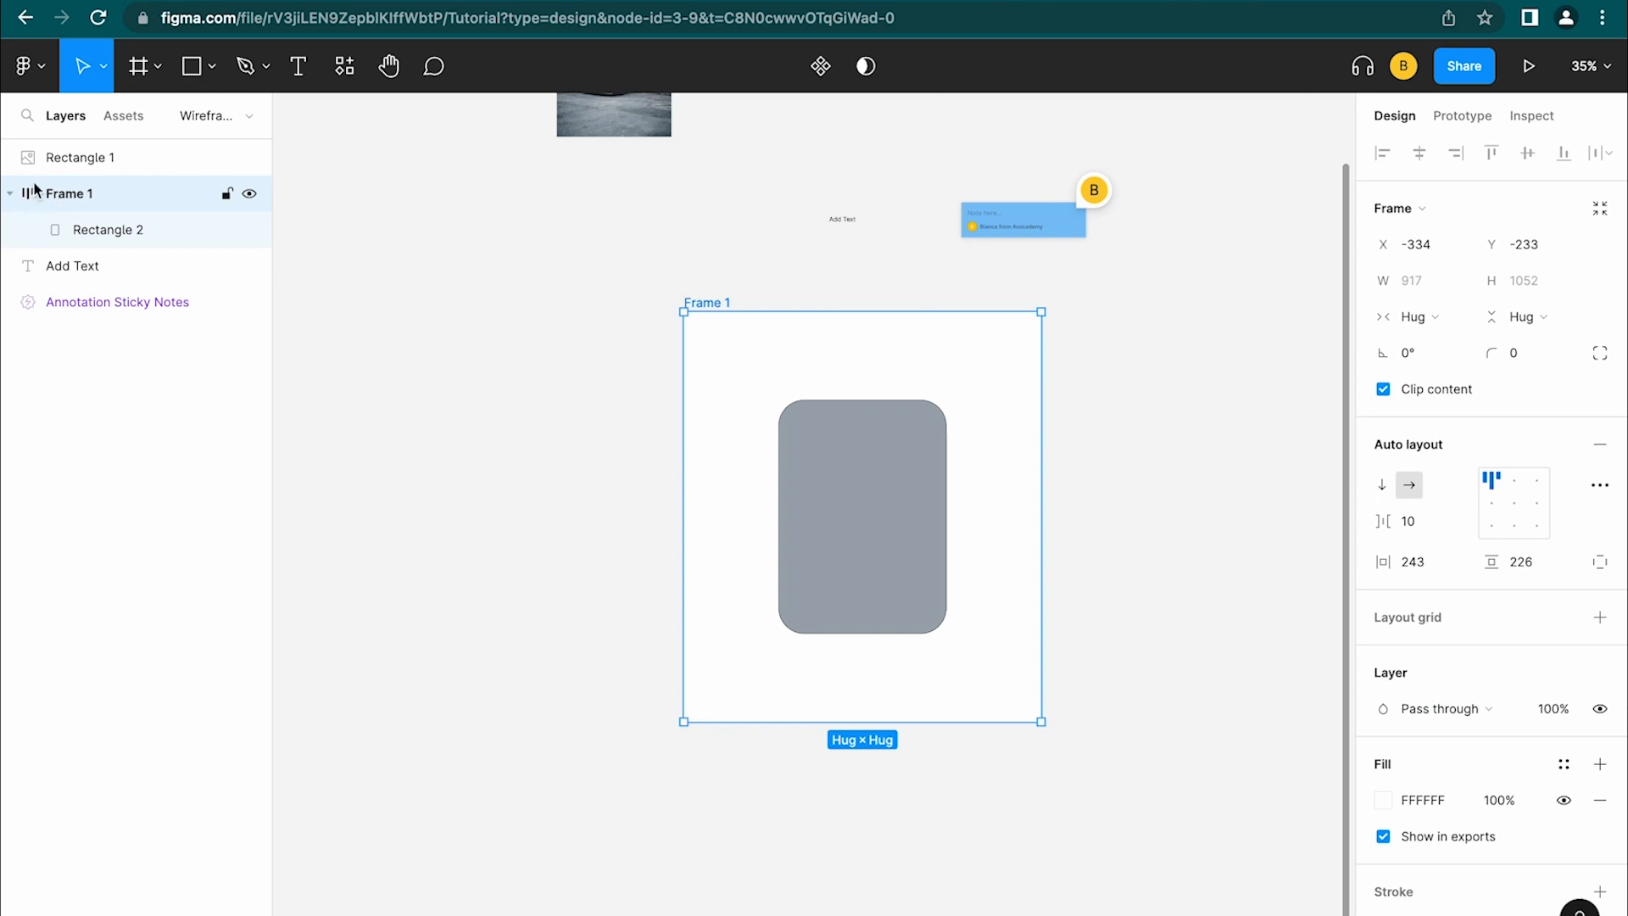
key(super+z)
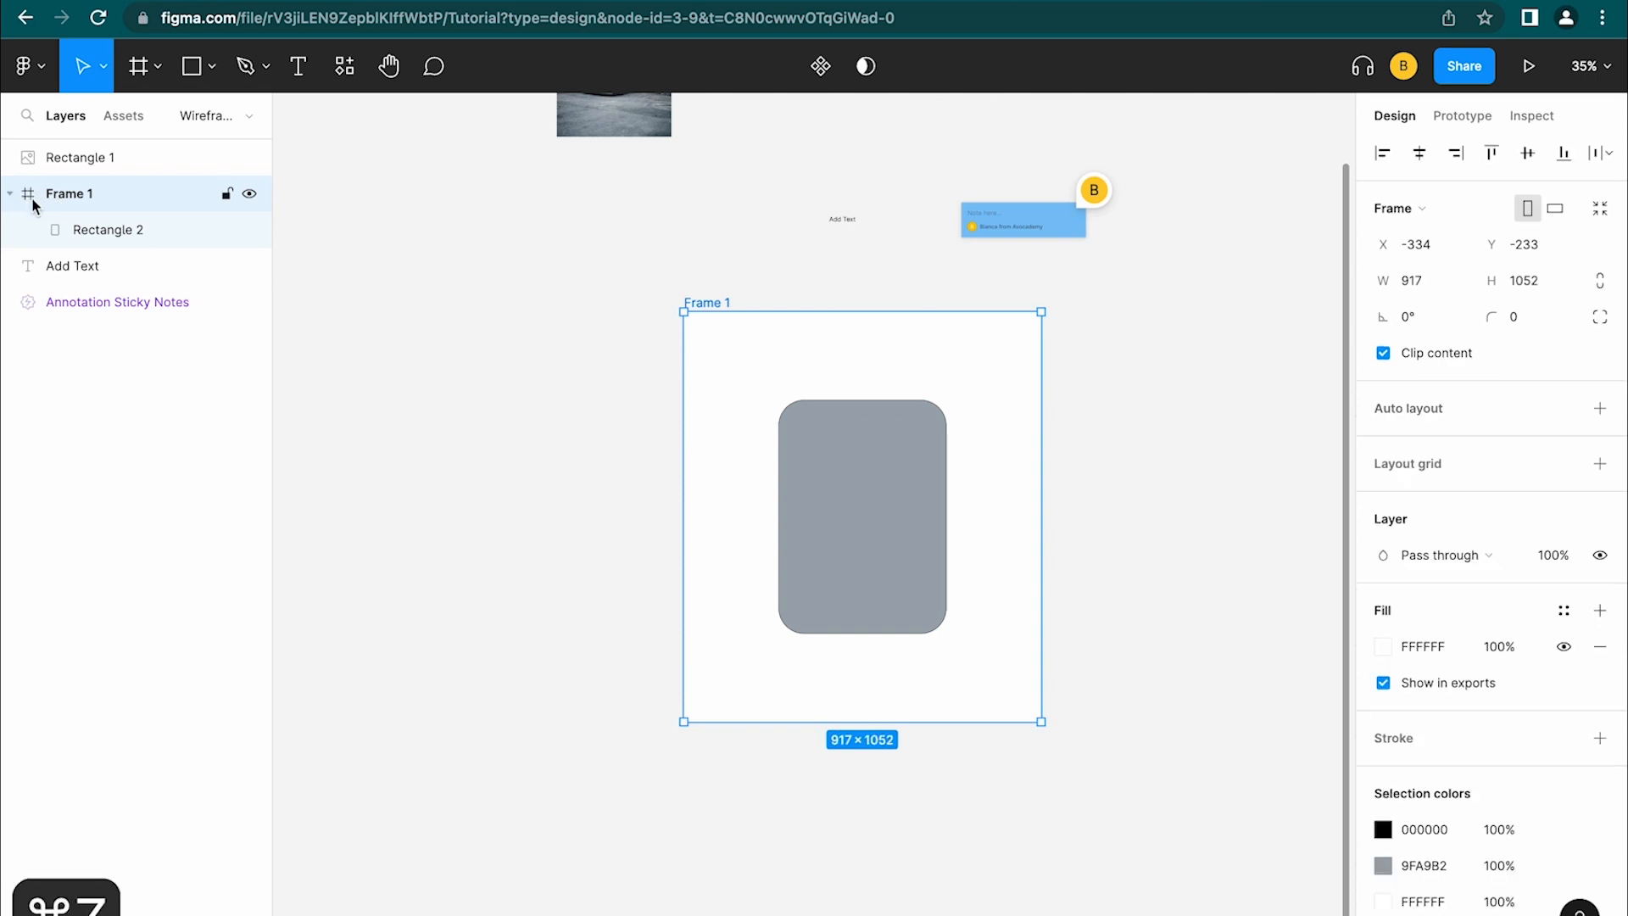
key(shift+a)
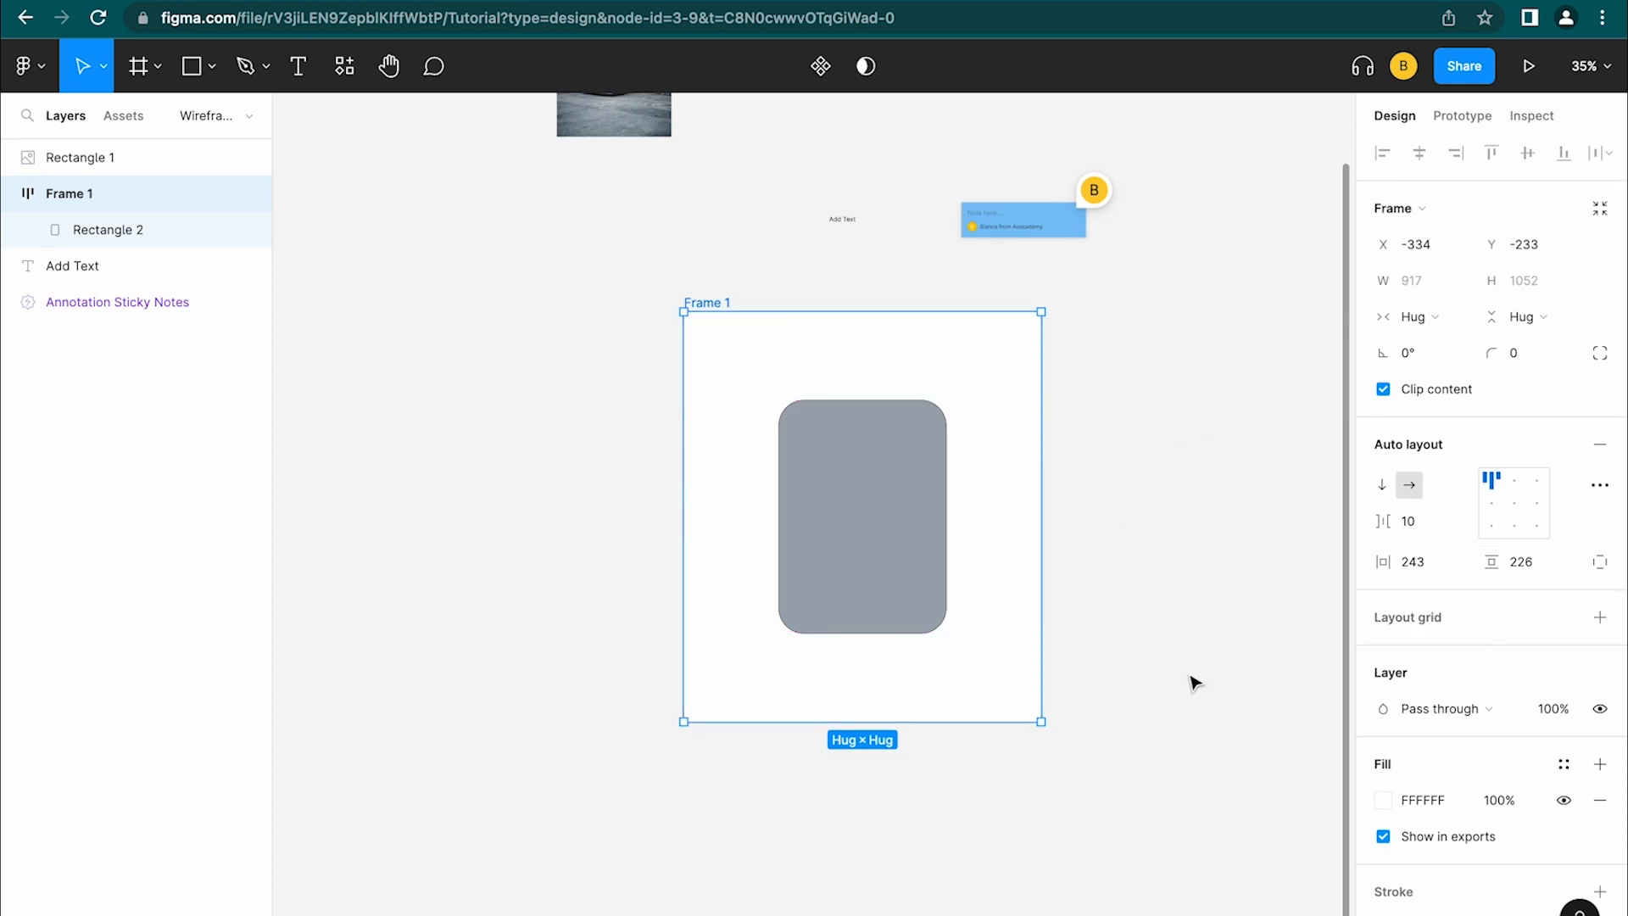
click(1599, 444)
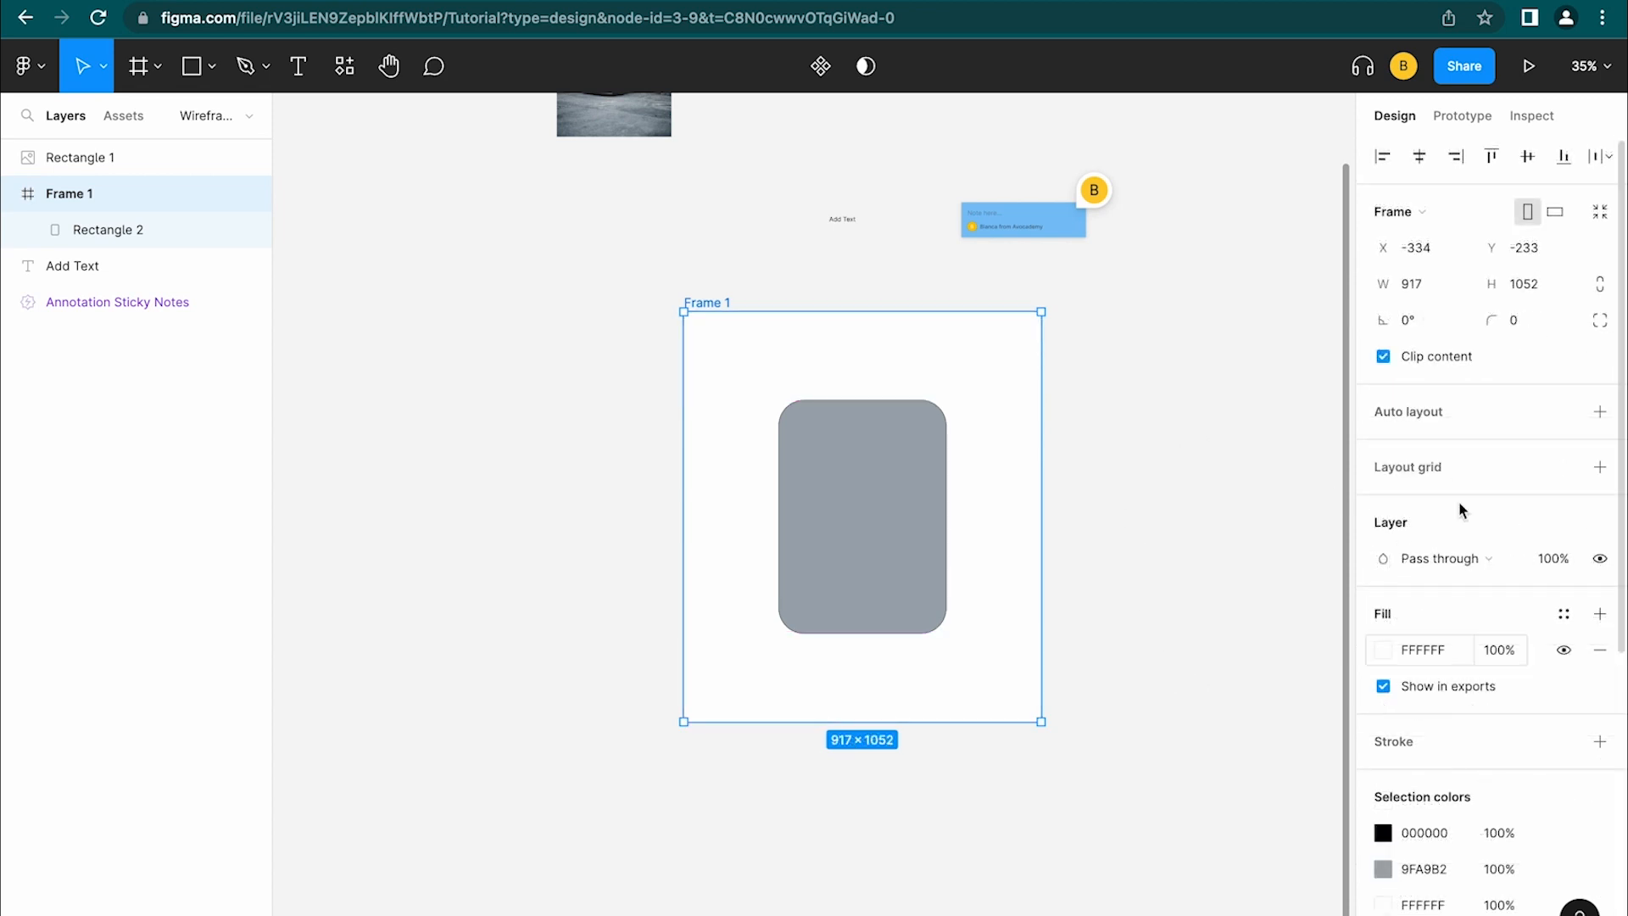
click(1455, 118)
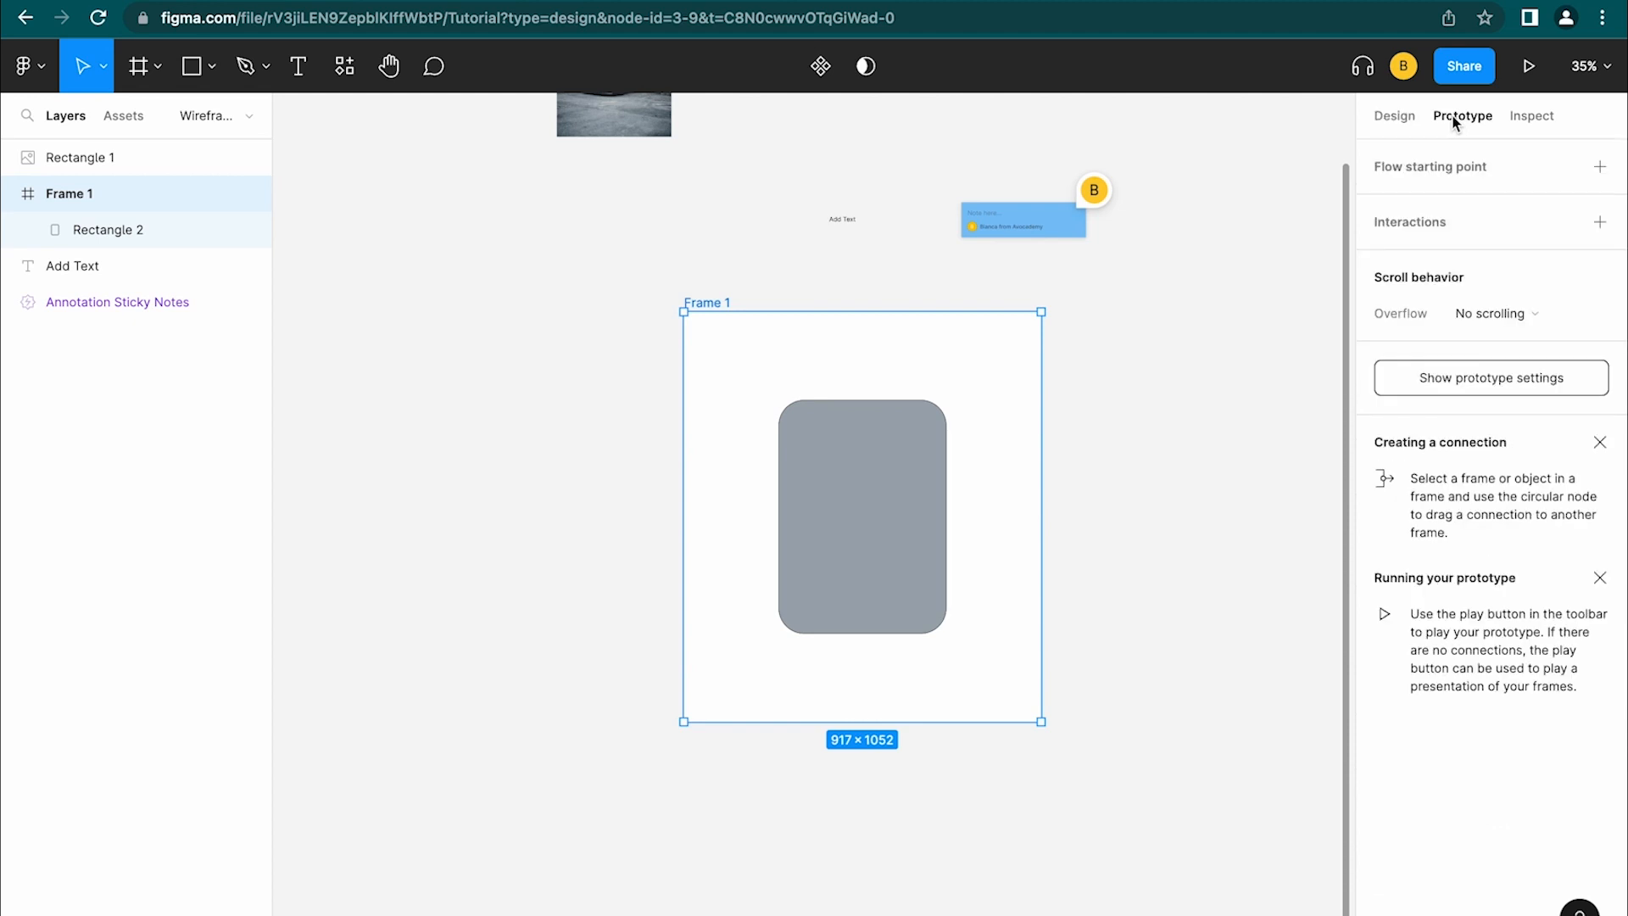
Present the prototype full screen, opening on the blank iPhone 14 Pro - 2 frame
scroll(941, 447, right, 9)
scroll(941, 446, up, 4)
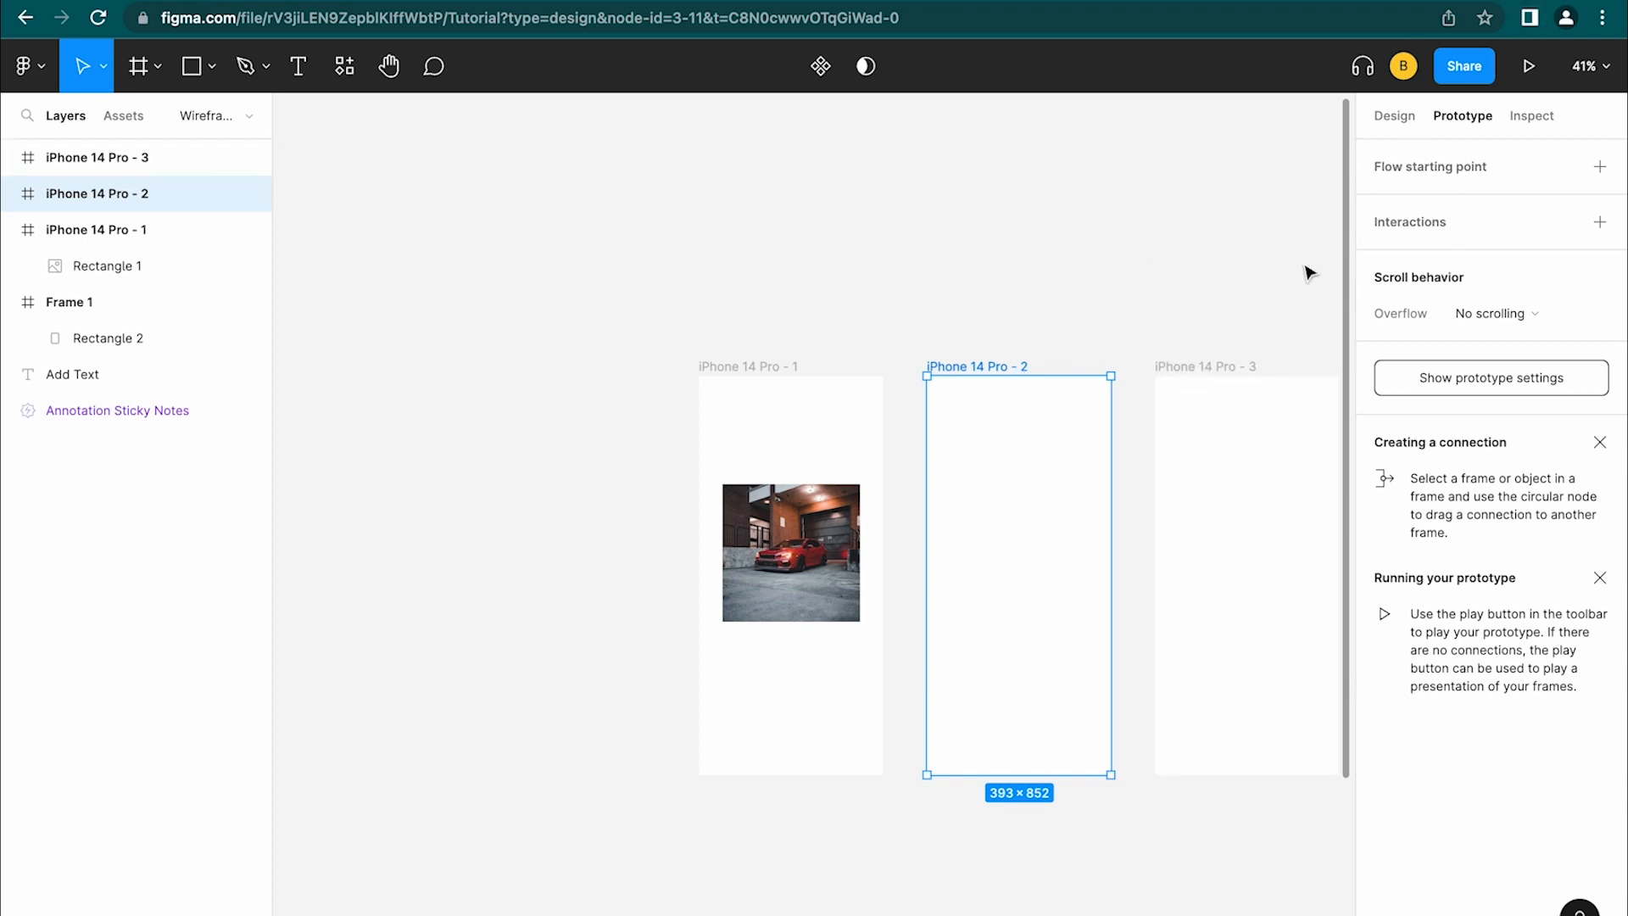
click(1527, 76)
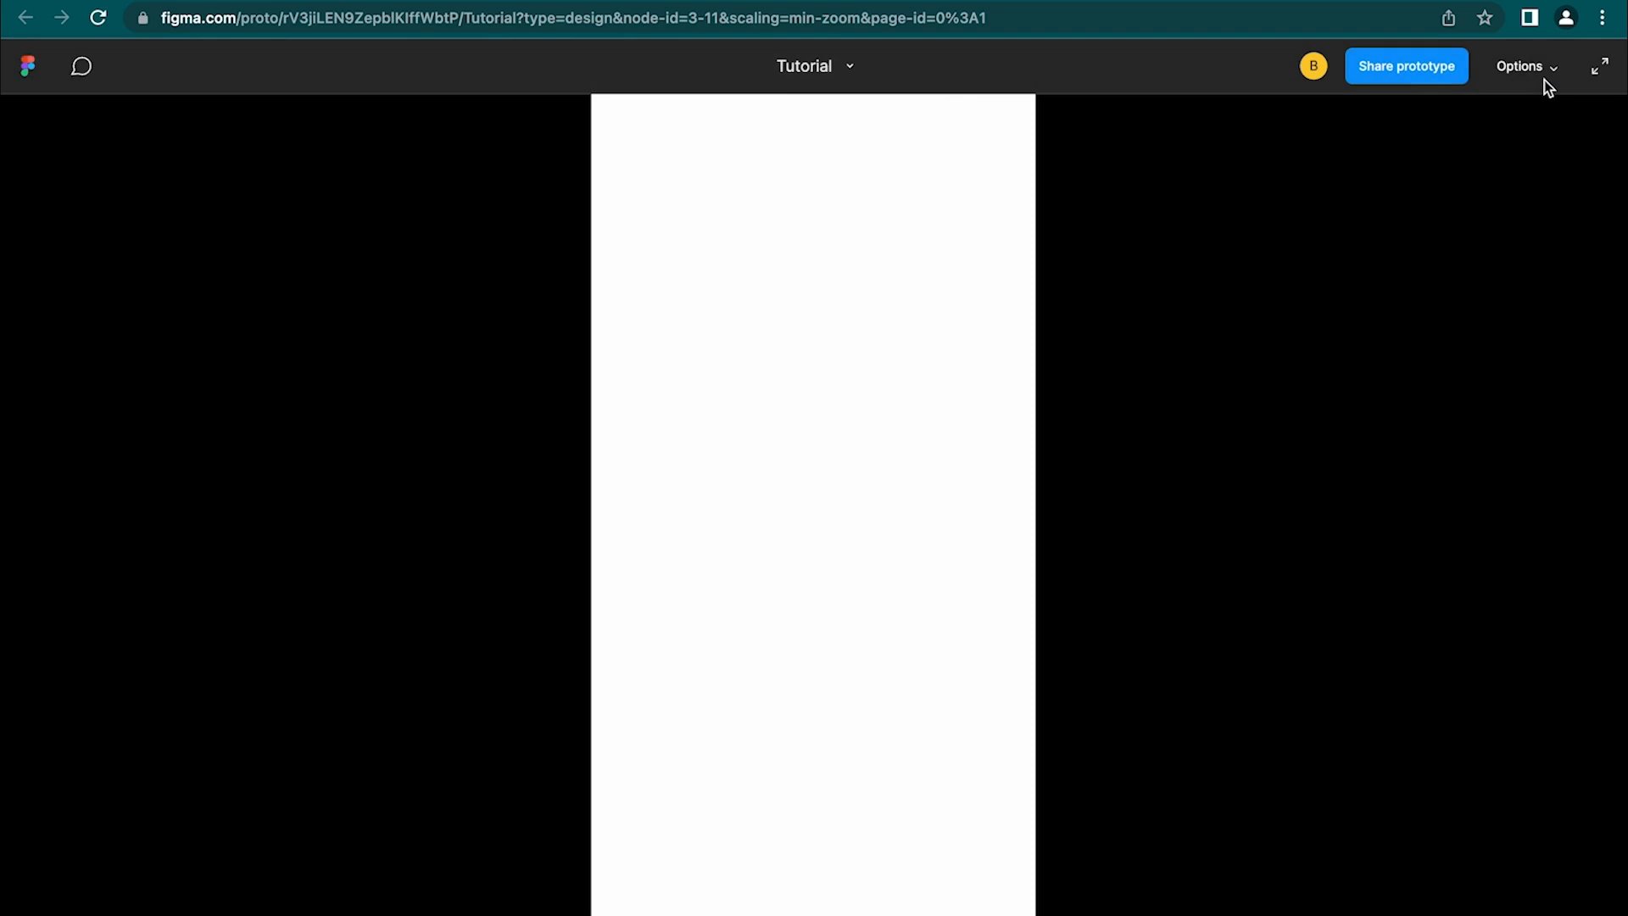
click(1605, 70)
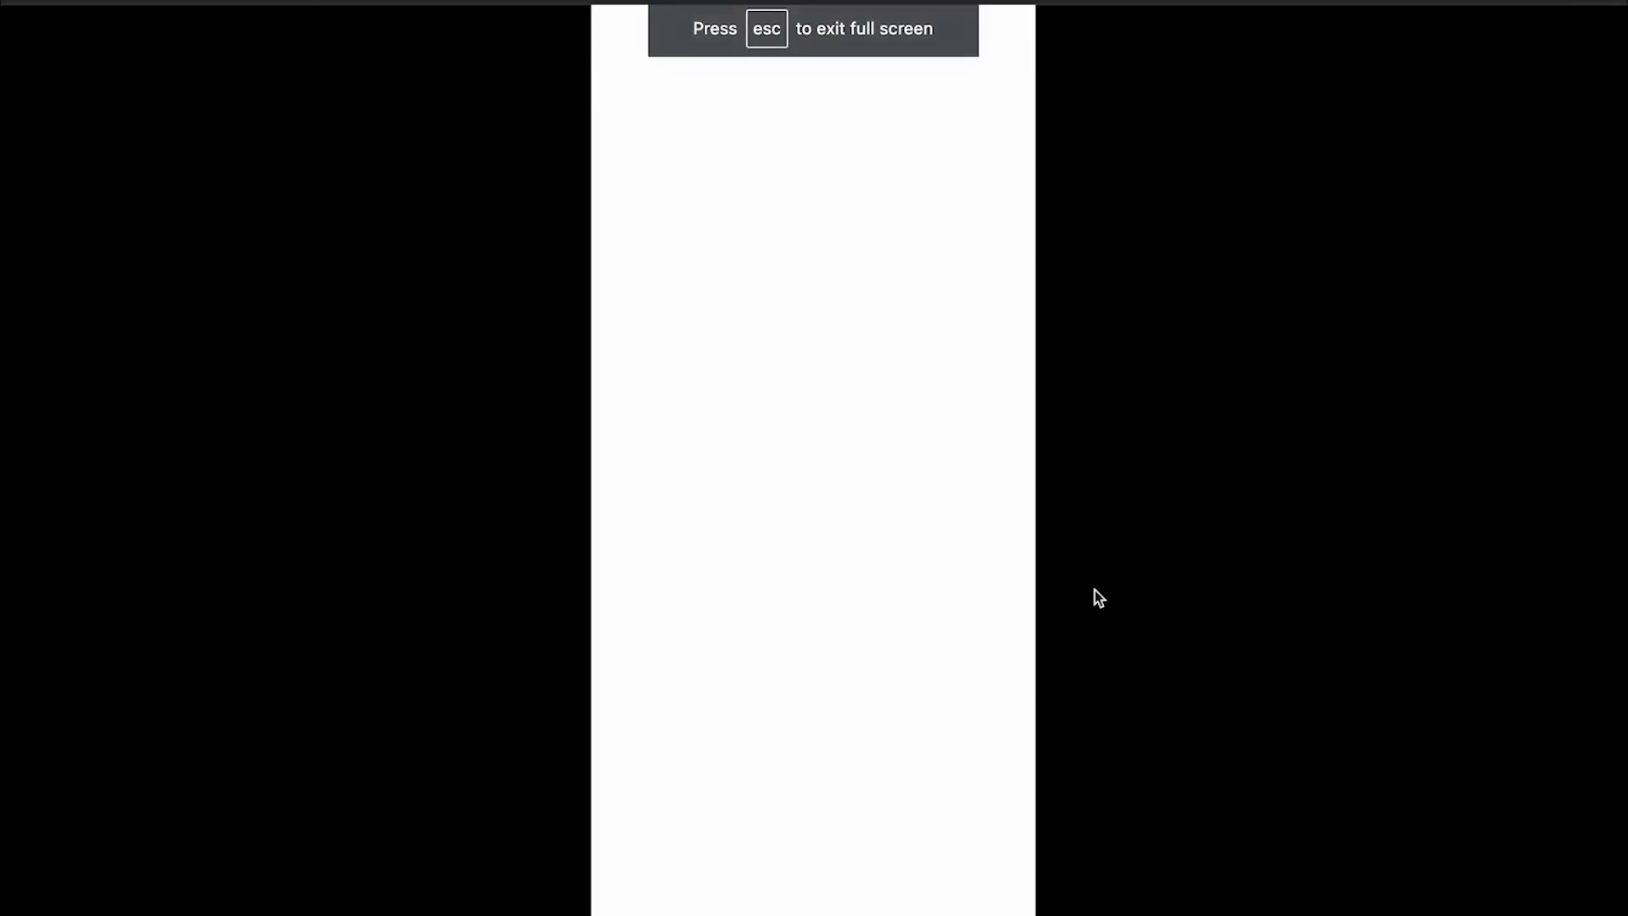
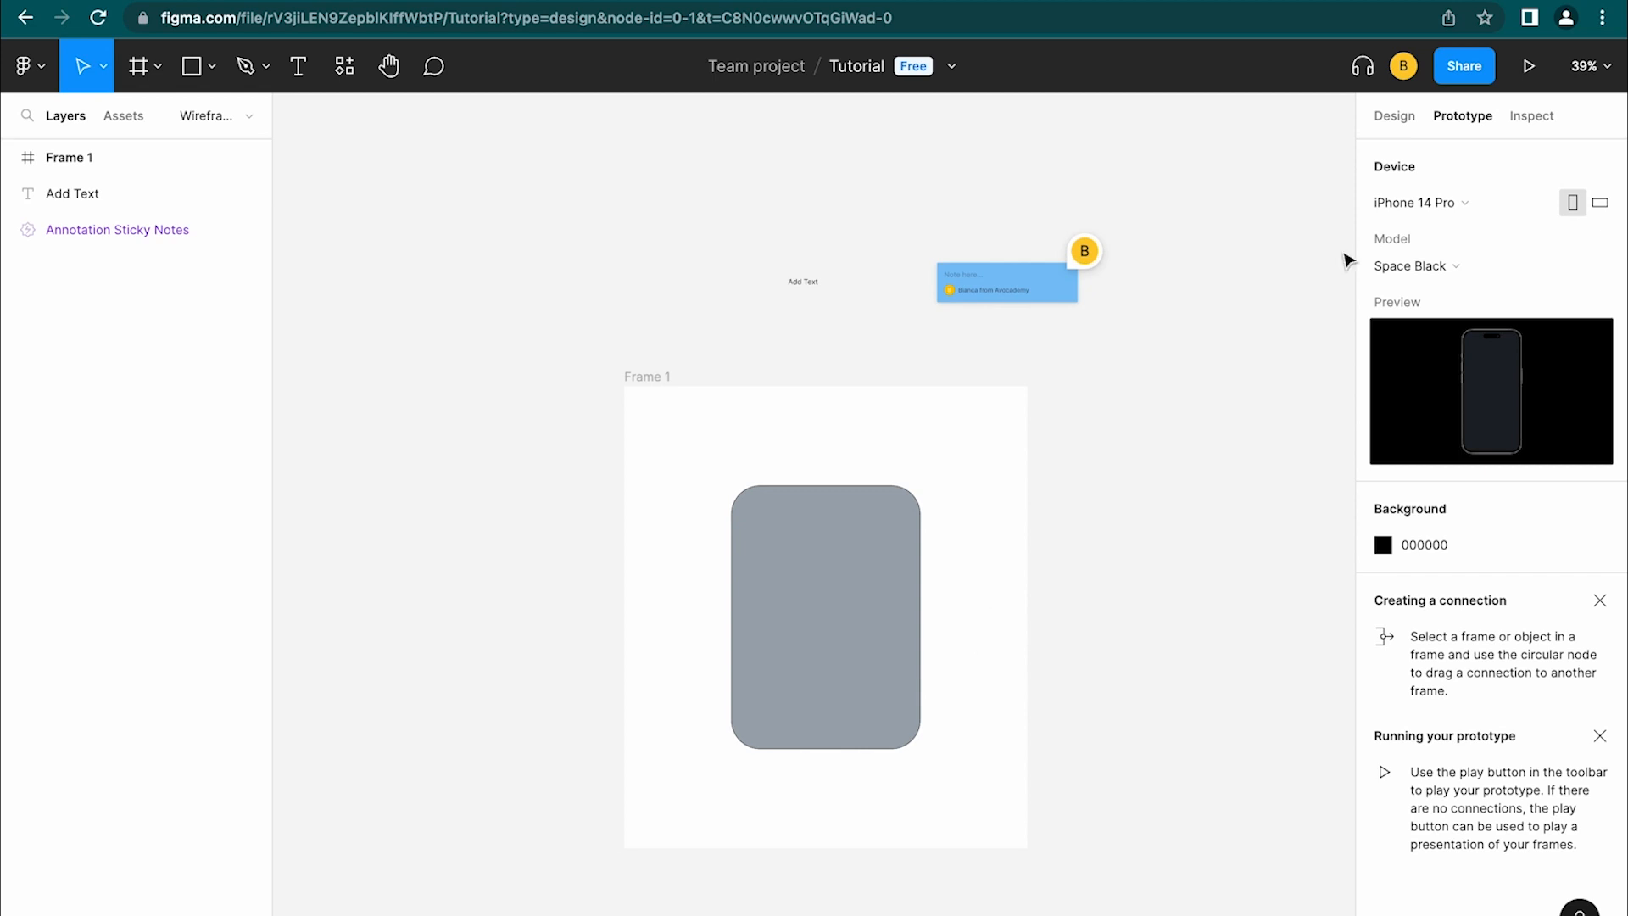
Return to the Design panel, showing the F5F5F5 page background at 100% beside Frame 1
click(1395, 115)
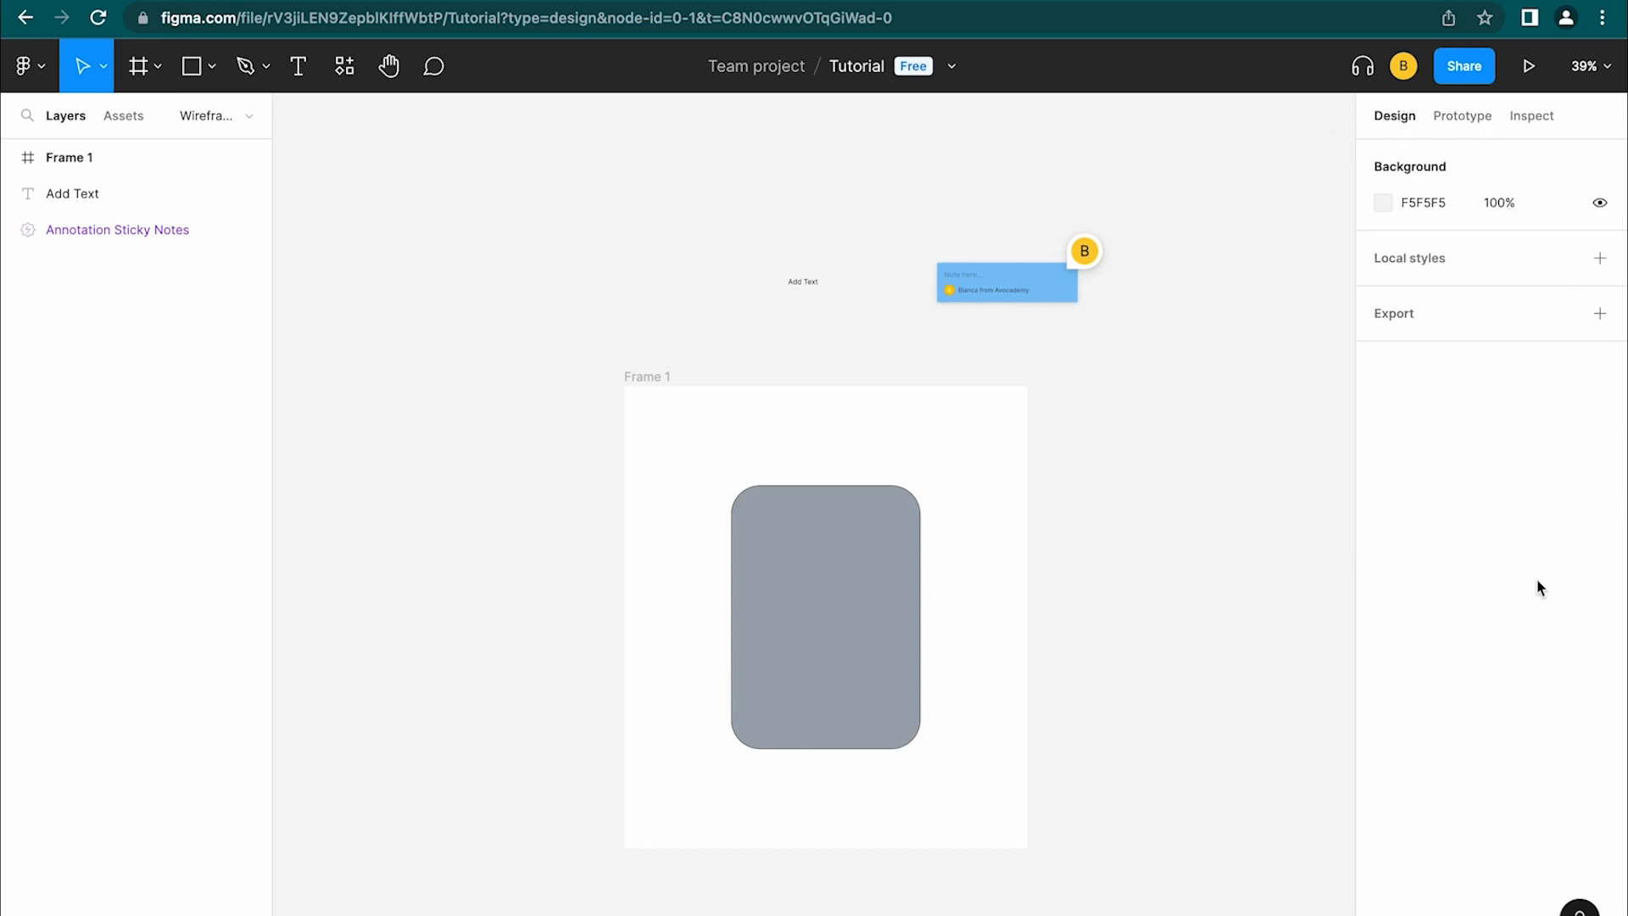
Delete every object on the page, remove Page 3, and go to the Components page
drag(1254, 835, 530, 155)
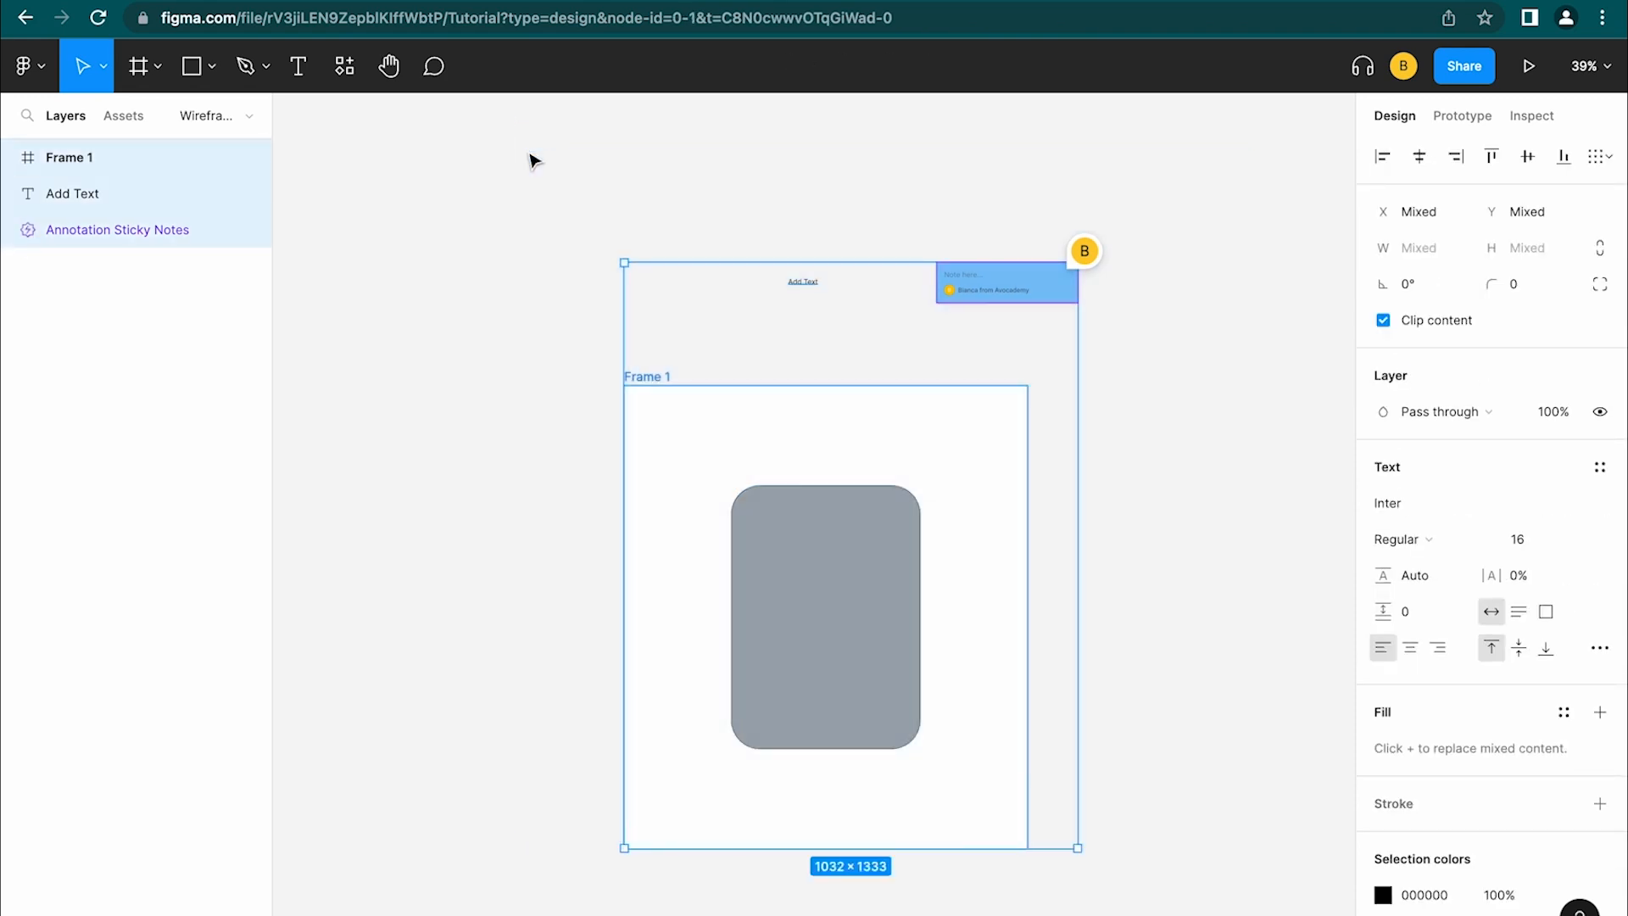
key(Delete)
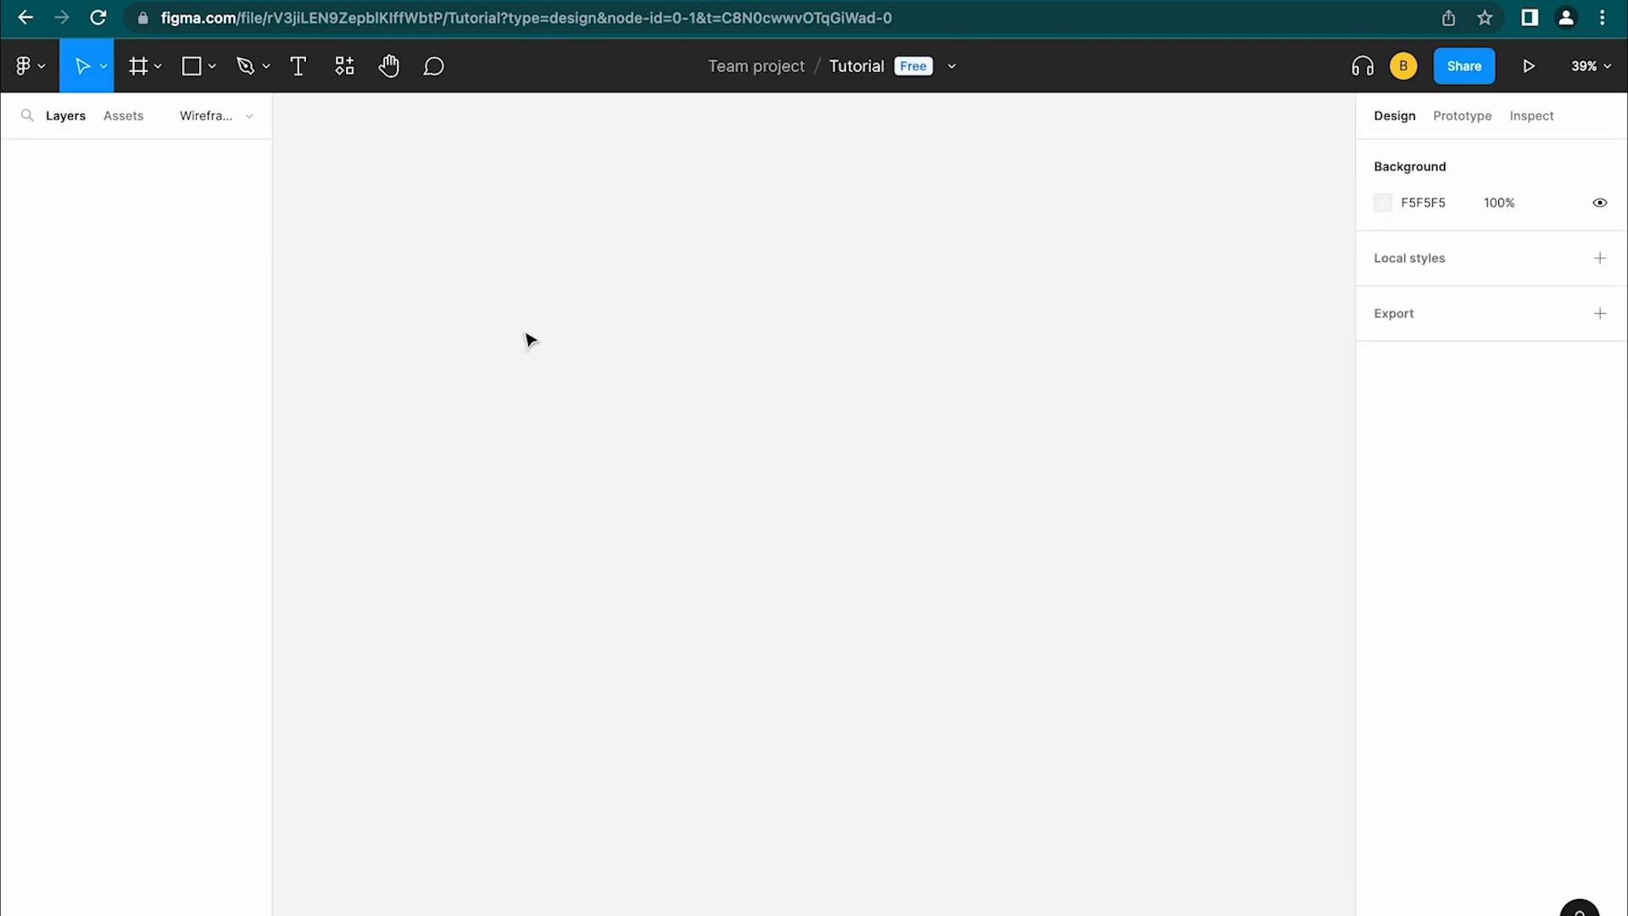
click(204, 118)
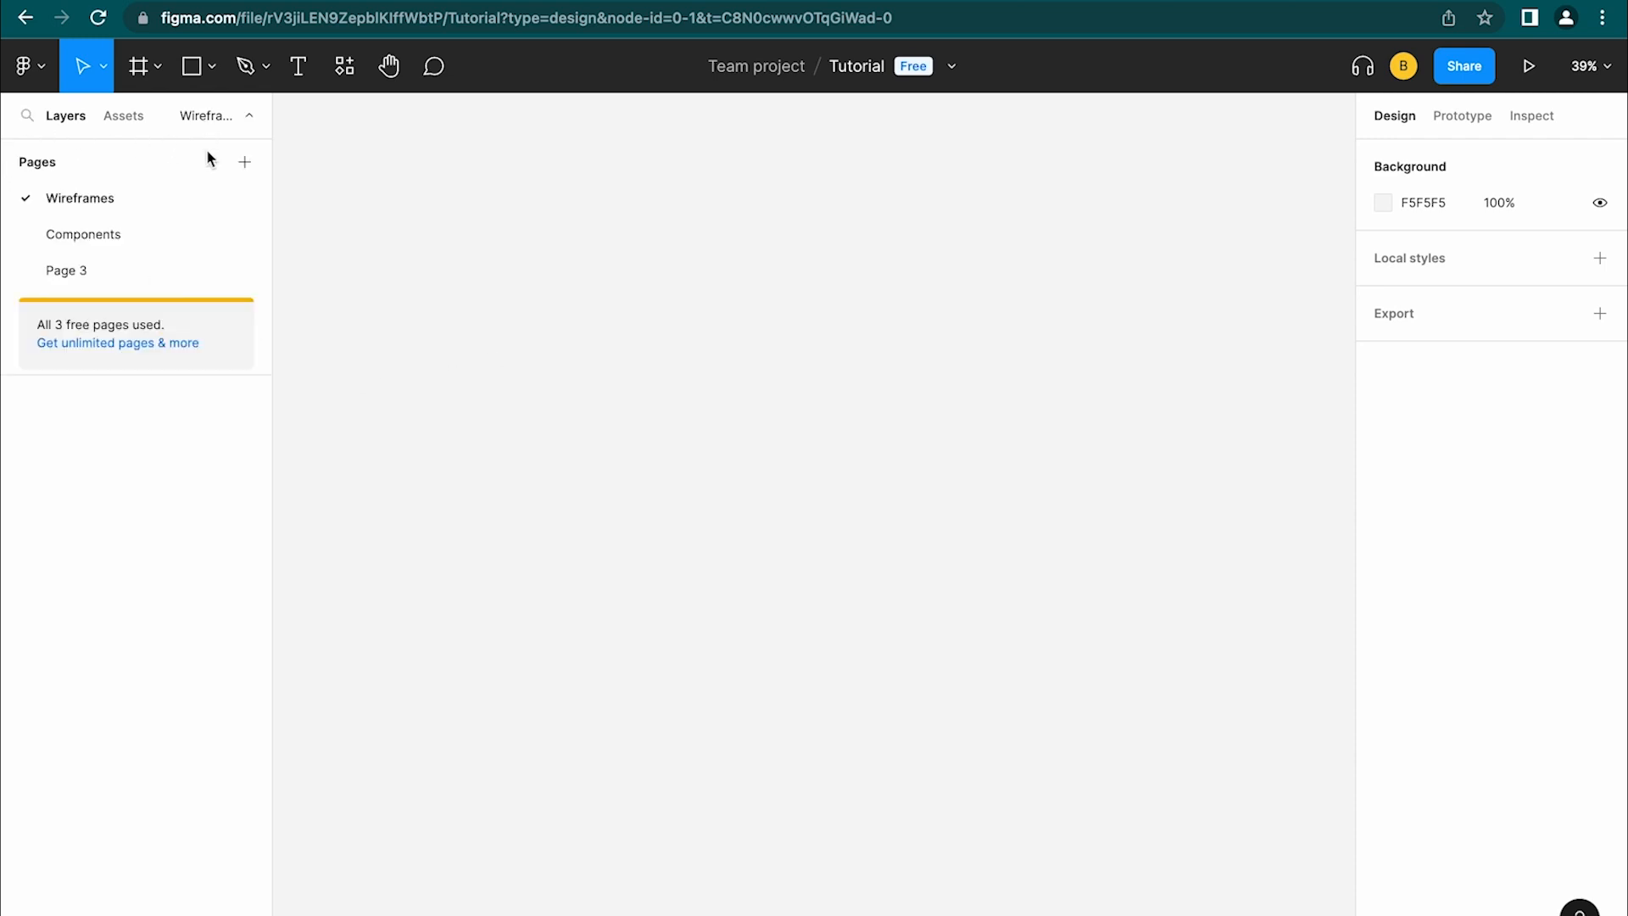
right_click(132, 271)
click(217, 397)
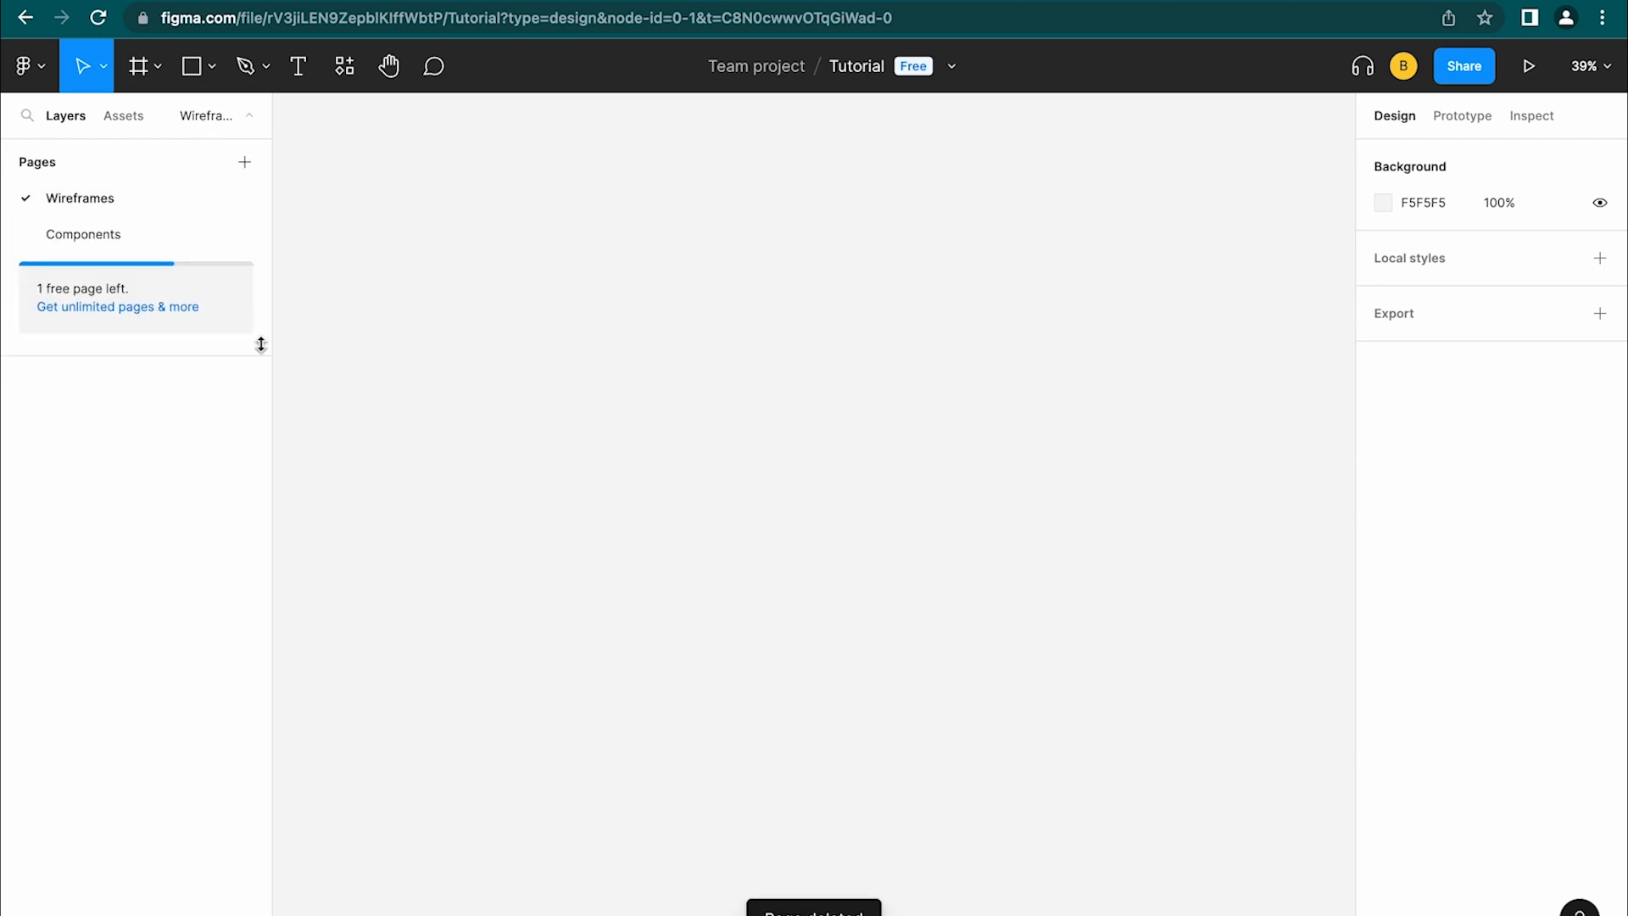
click(108, 238)
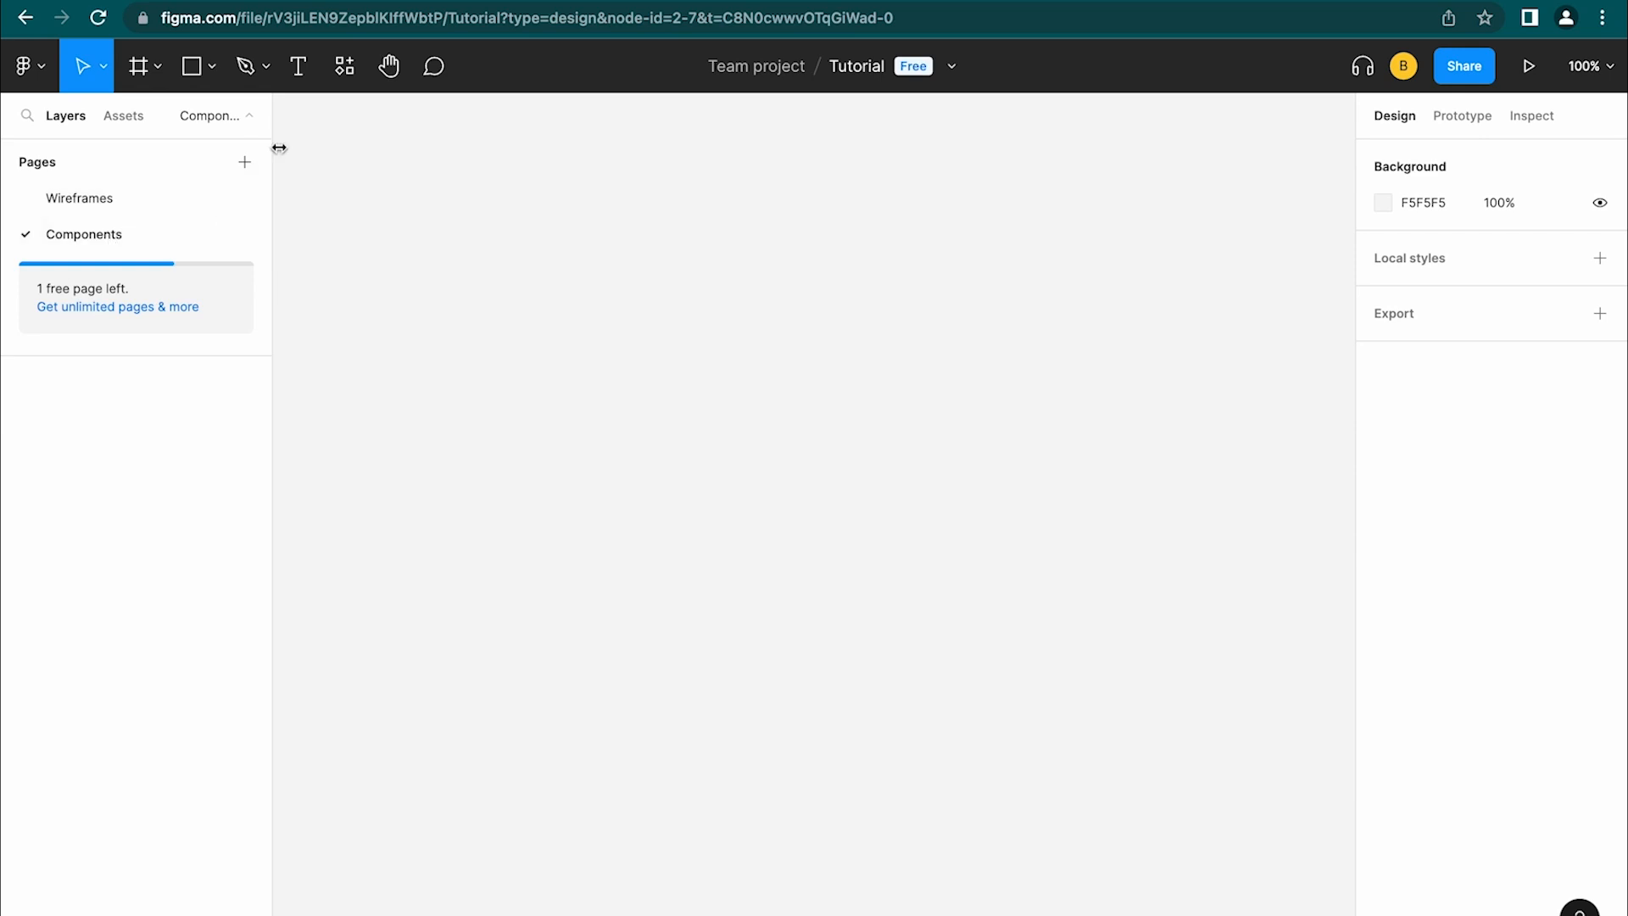
Add a text layer reading 'Button' and wrap it in an auto layout frame
click(305, 75)
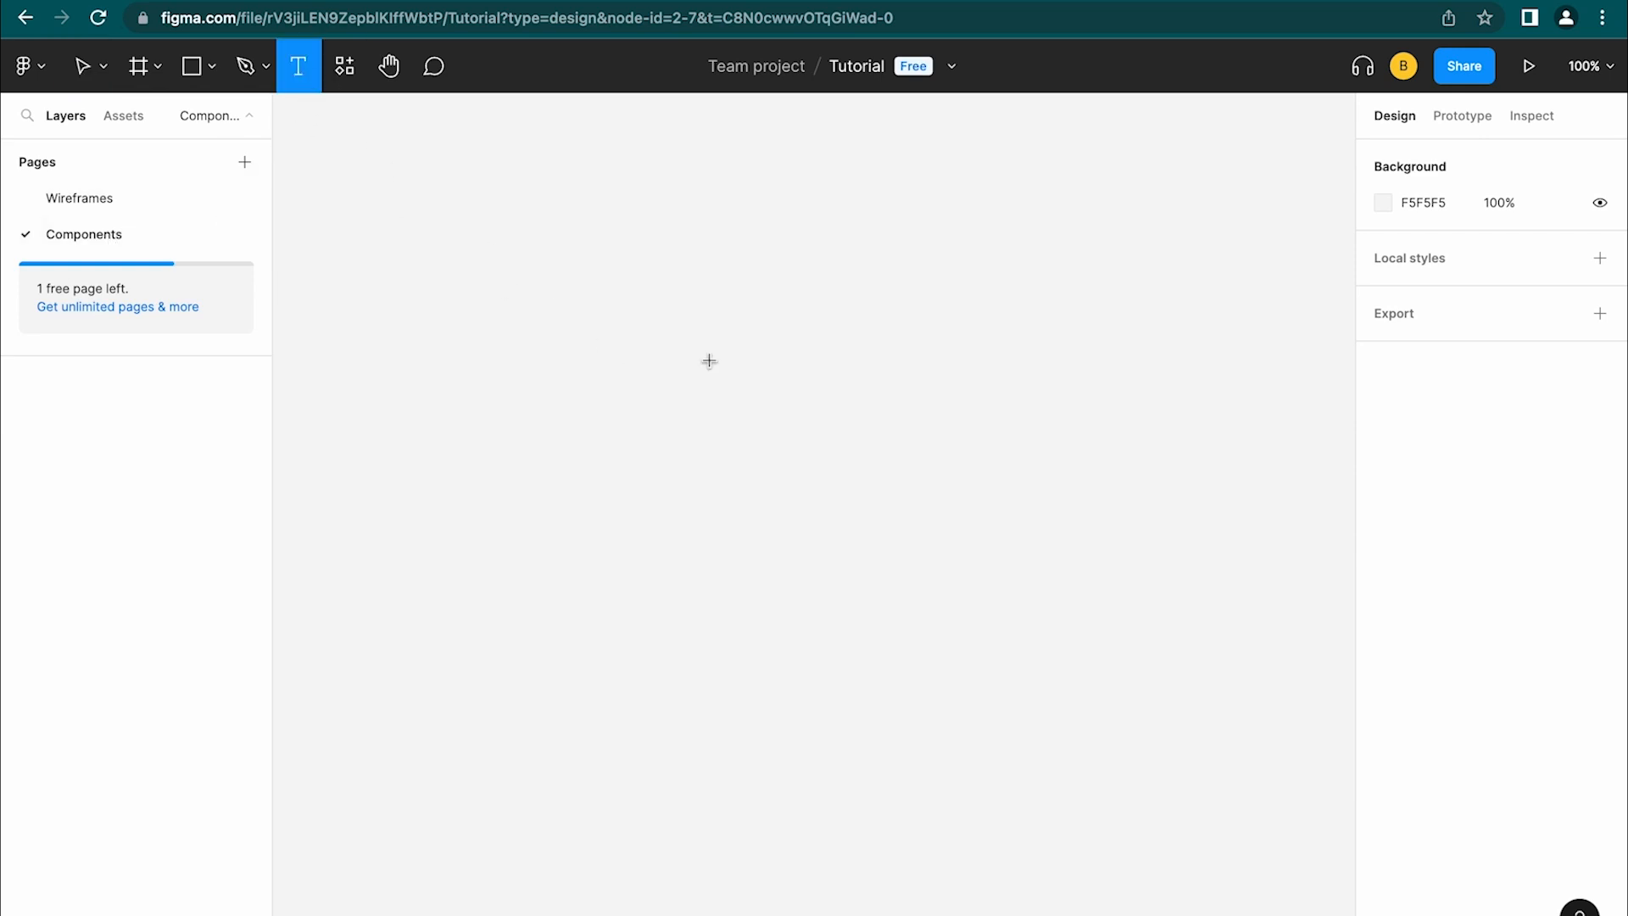
click(796, 451)
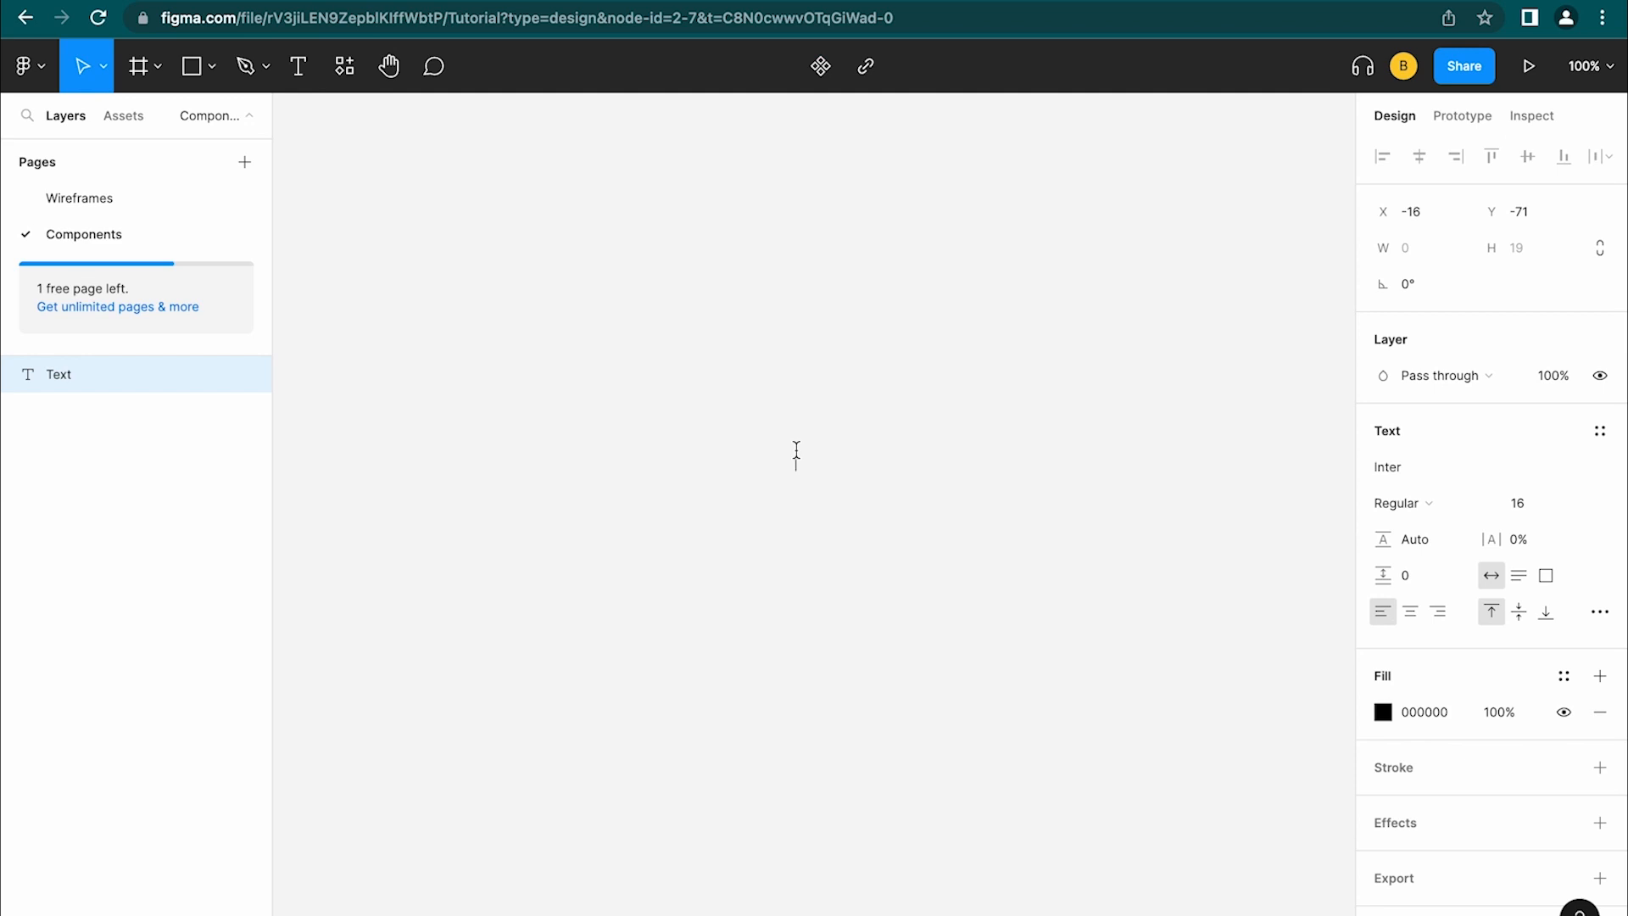
text(Button)
key(Escape)
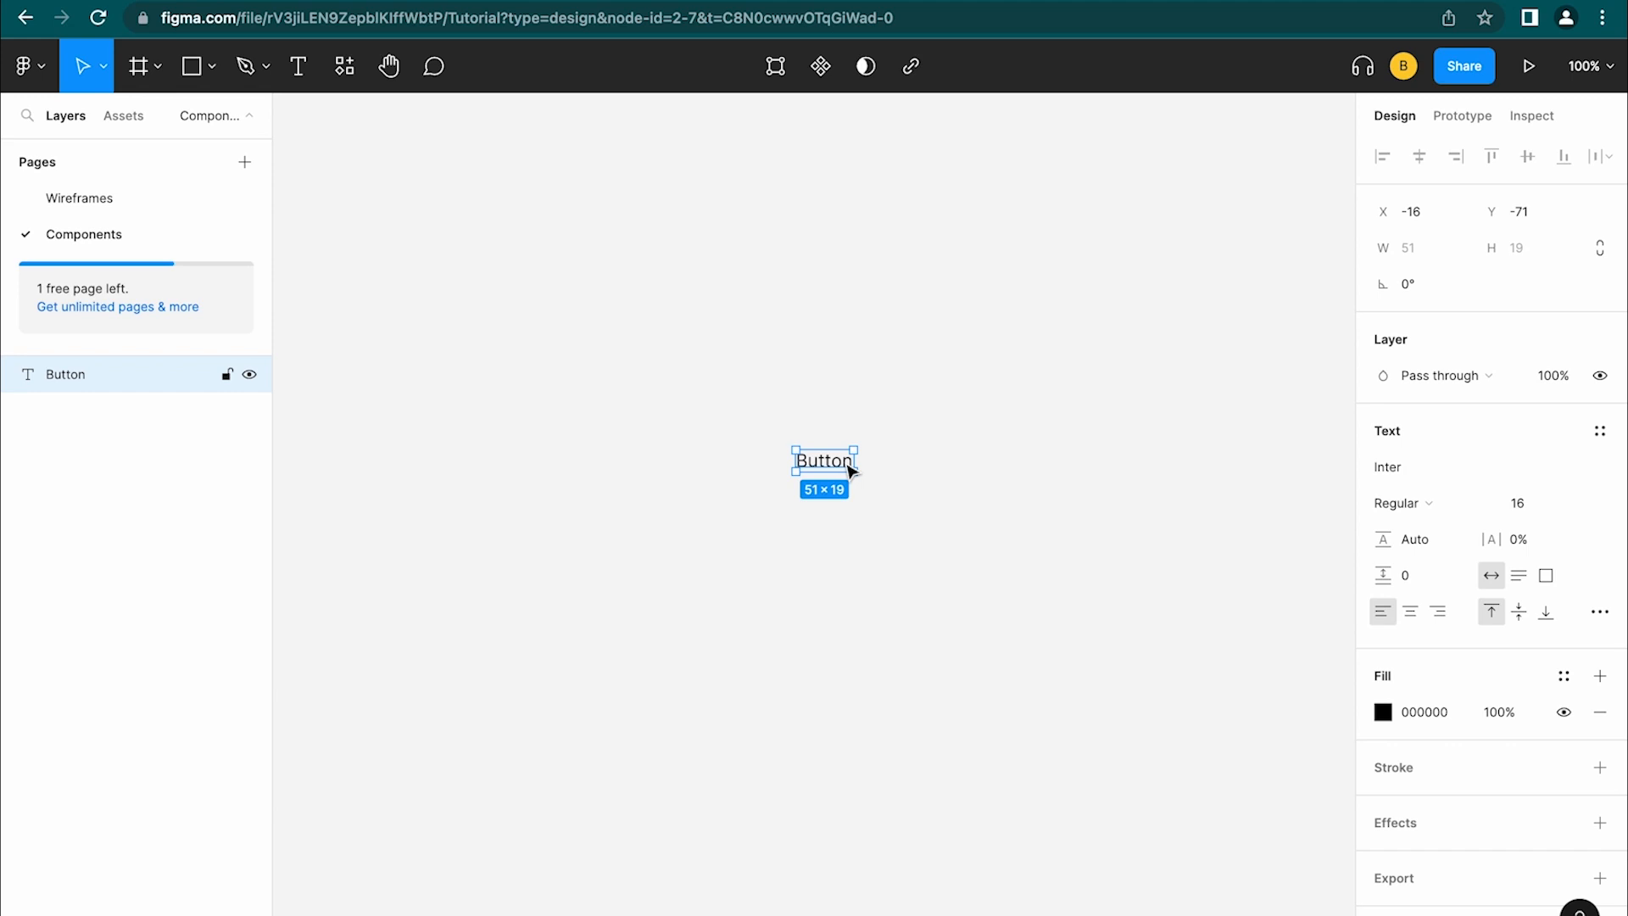
key(shift+a)
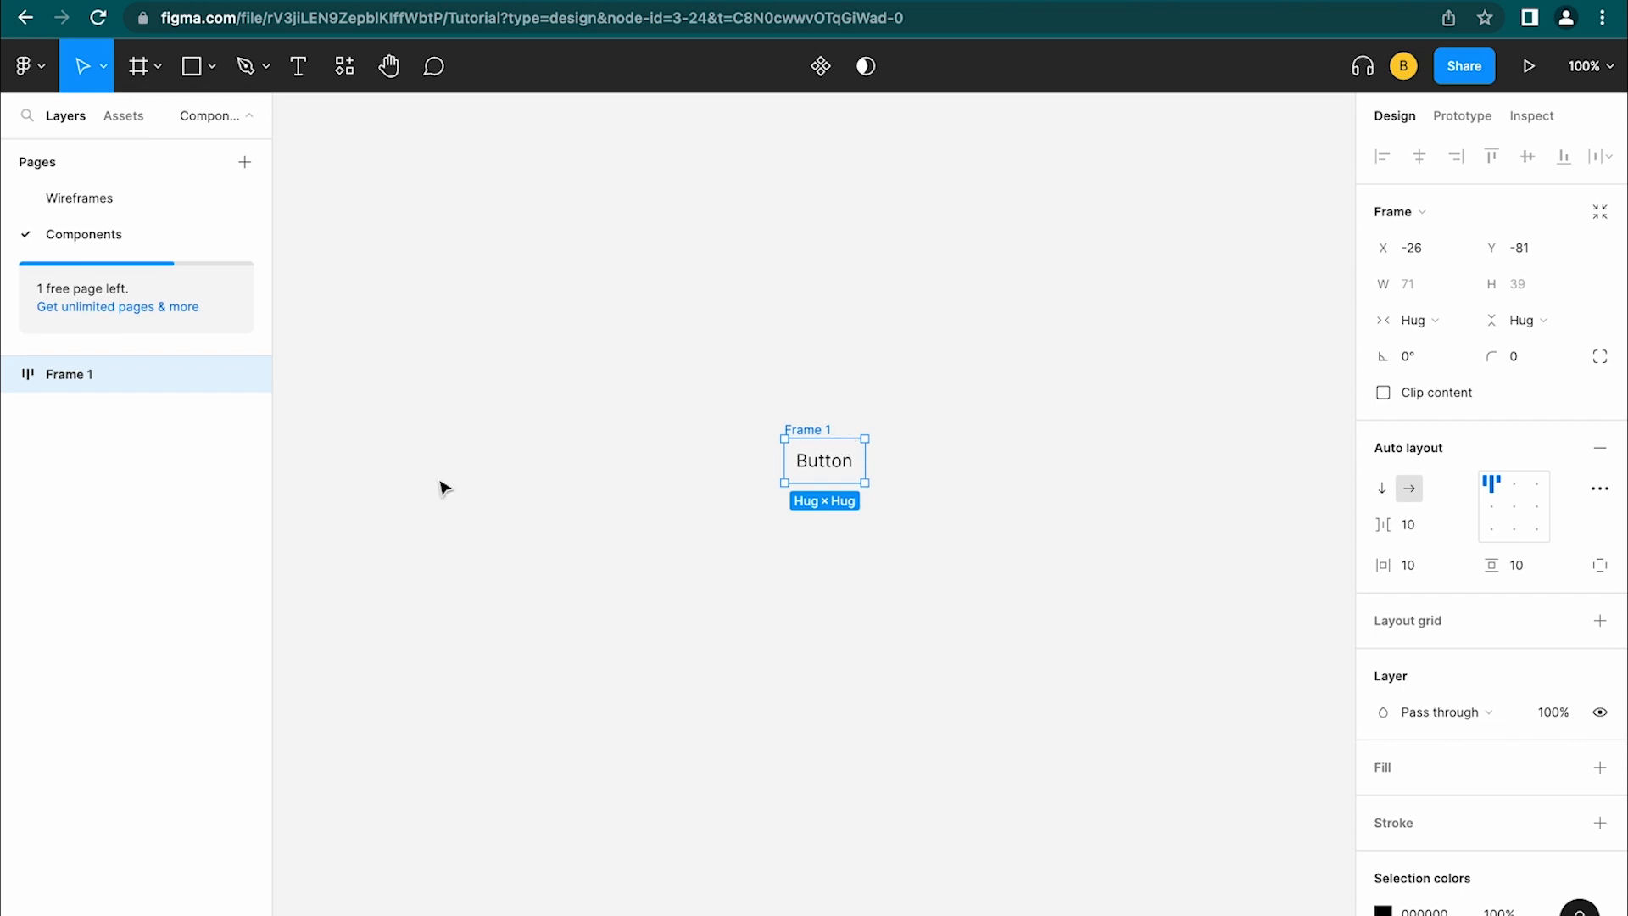
Rename the text layer to 'Label' and the auto layout frame to 'Button'
click(12, 375)
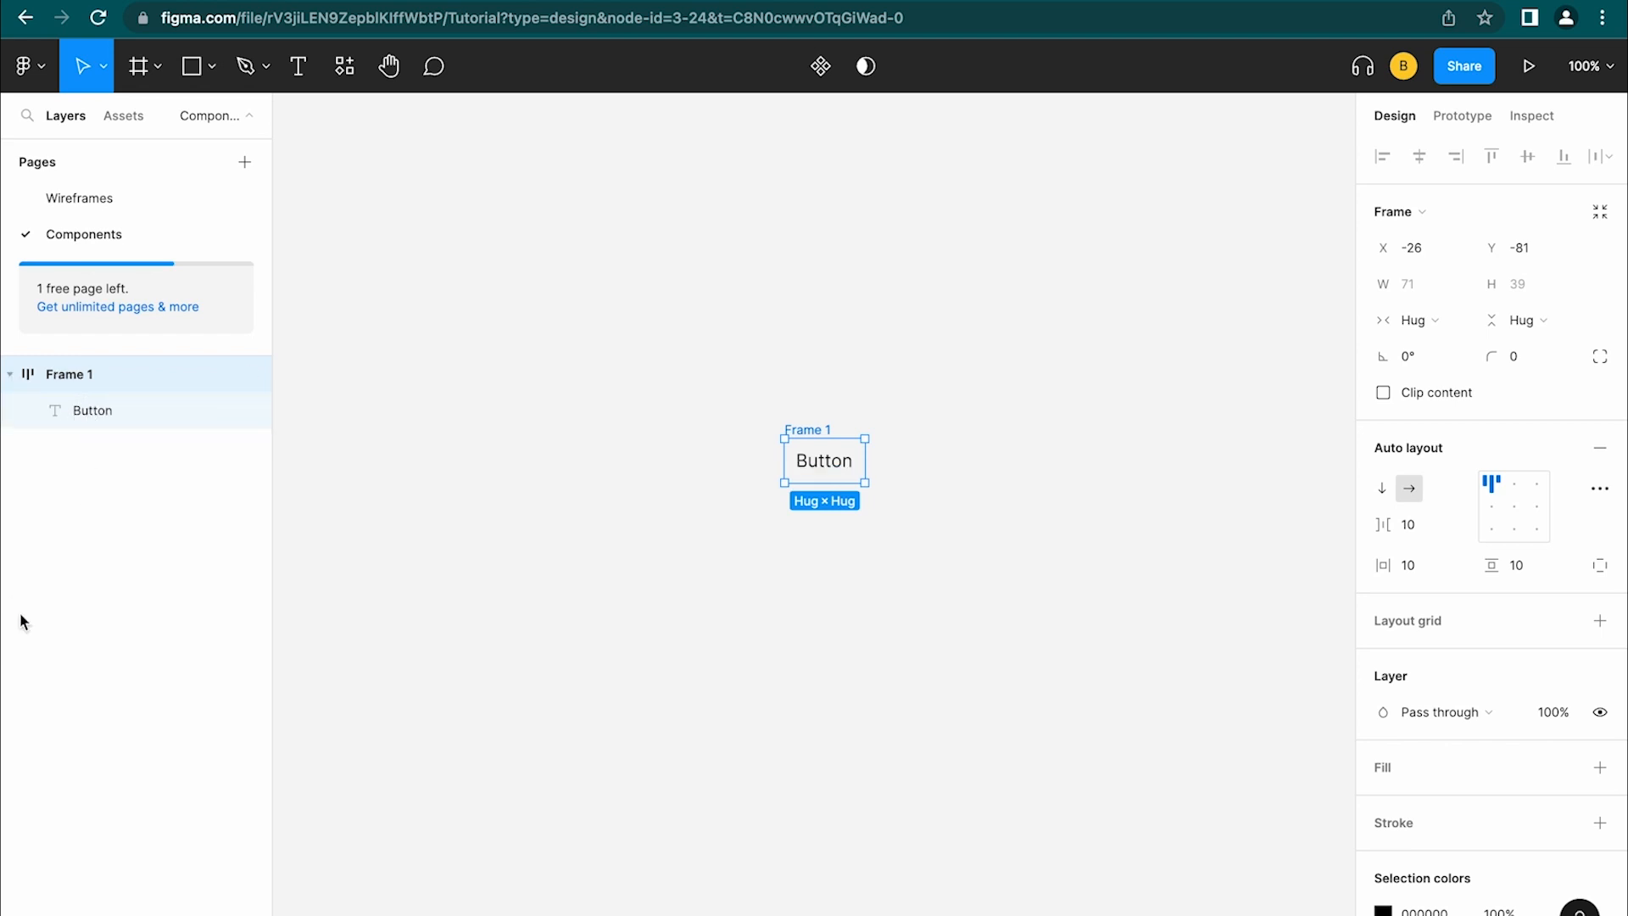
click(102, 443)
double_click(103, 410)
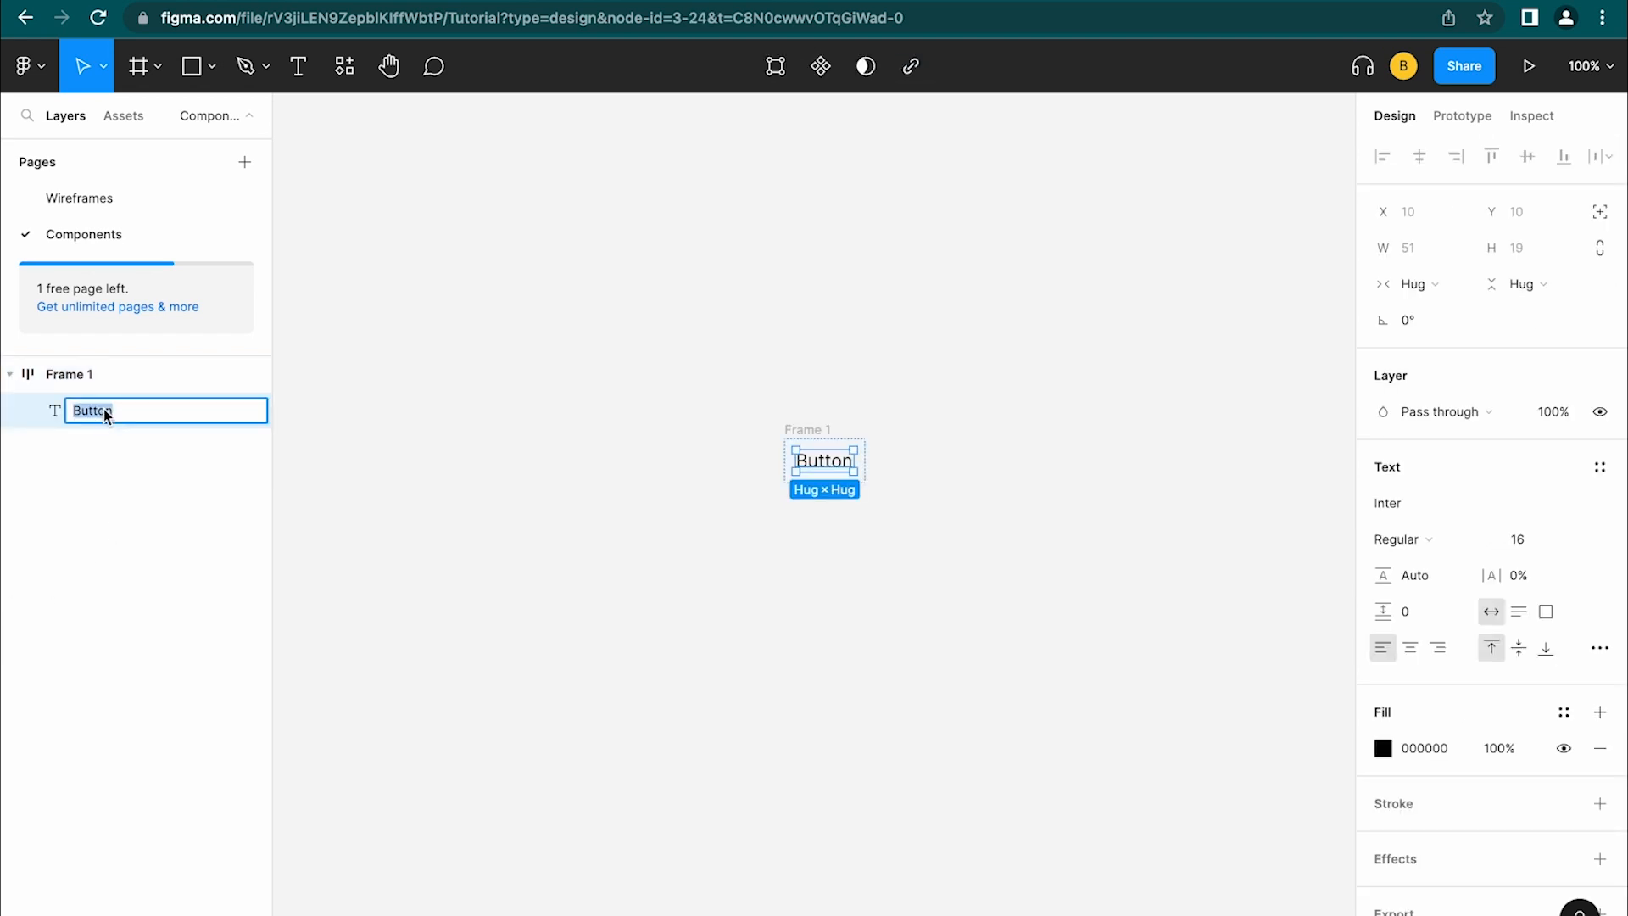
text(Label)
click(121, 491)
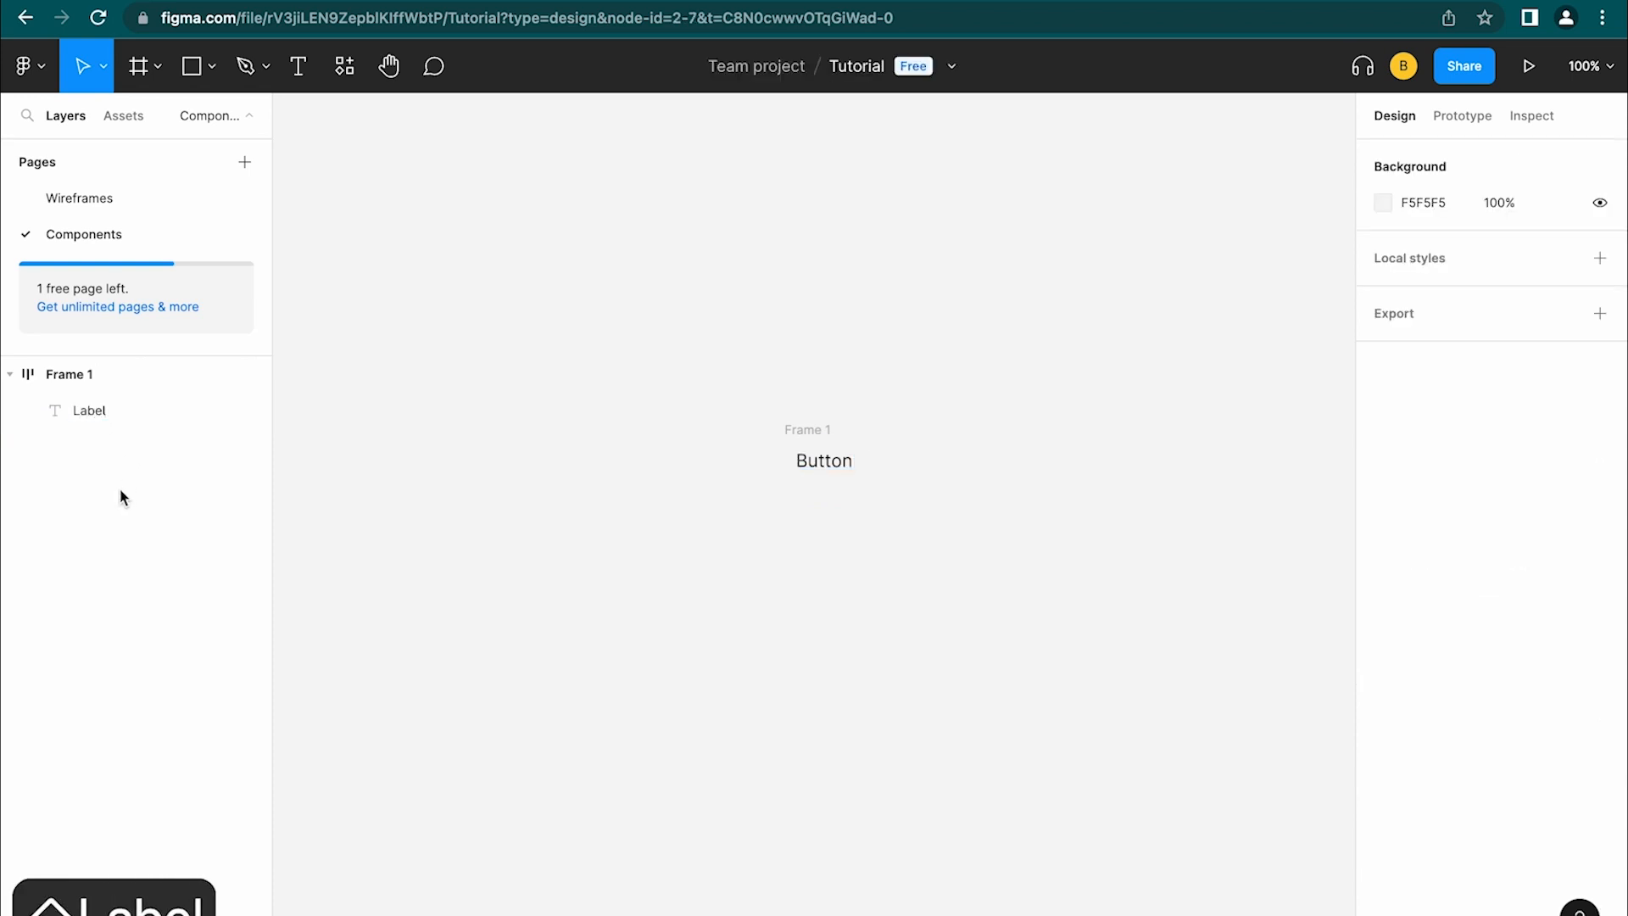
click(77, 373)
double_click(76, 373)
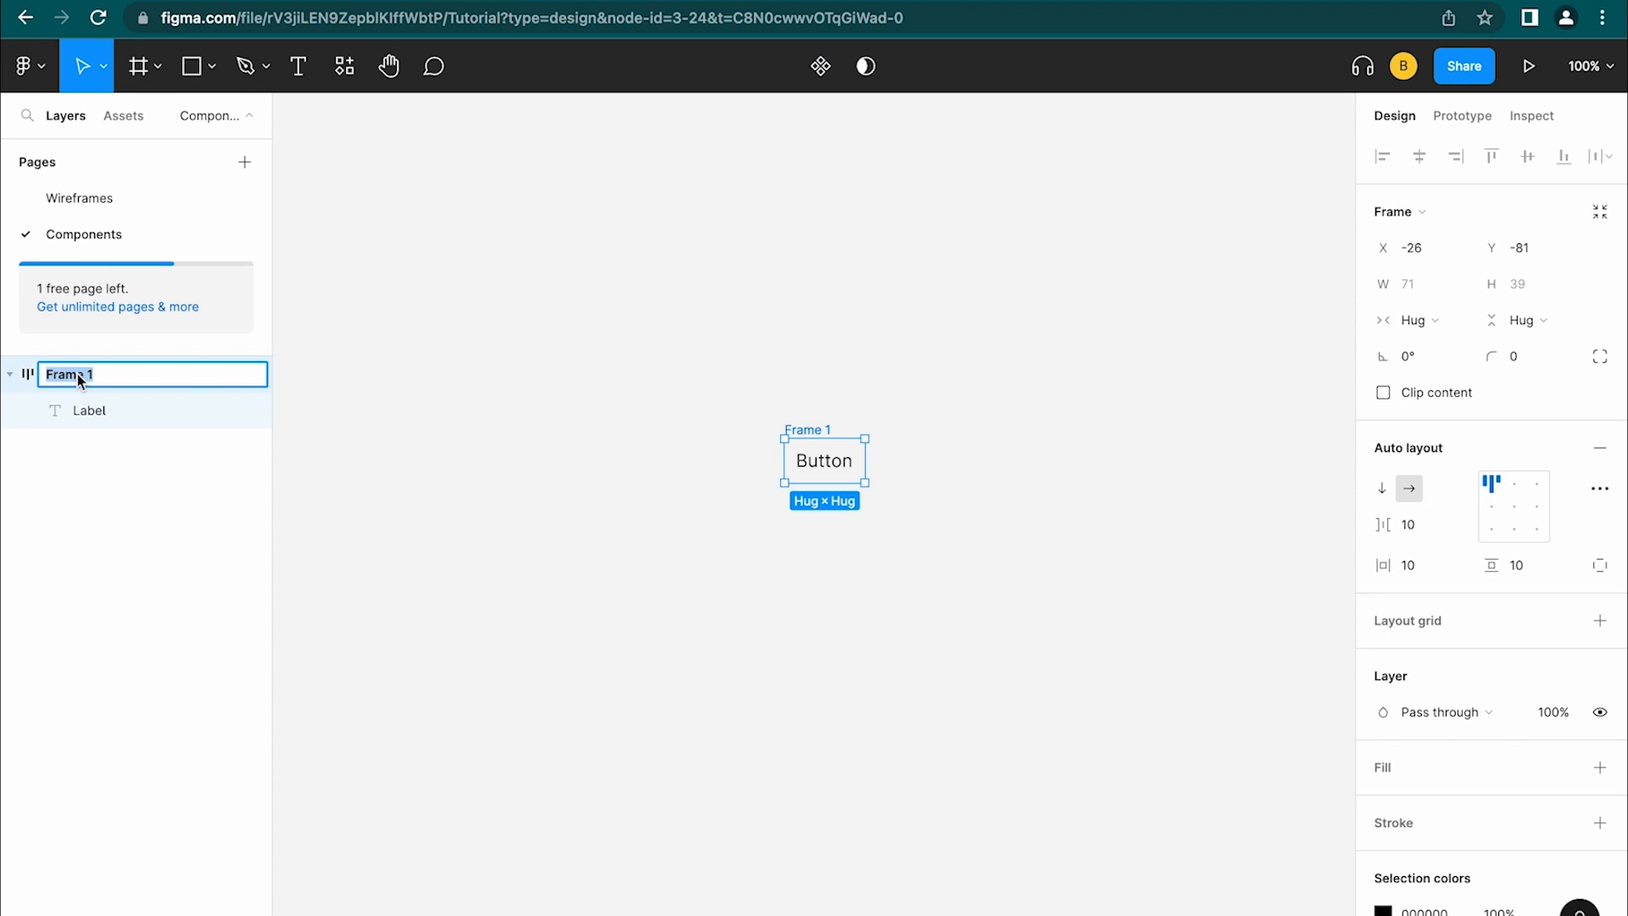
text(Button)
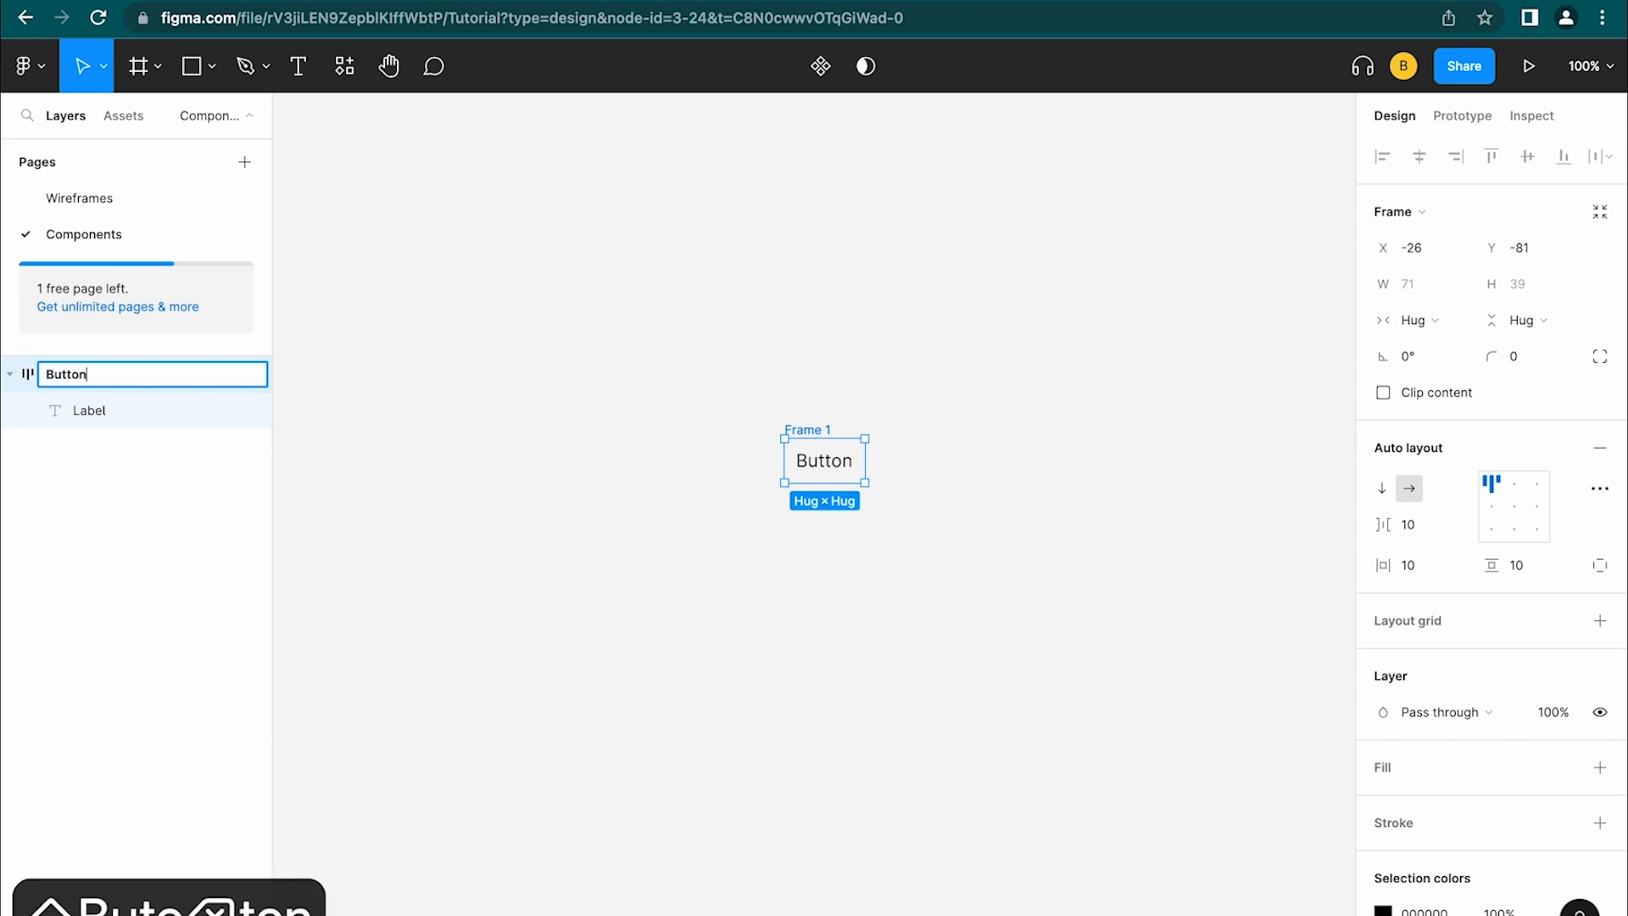
key(Return)
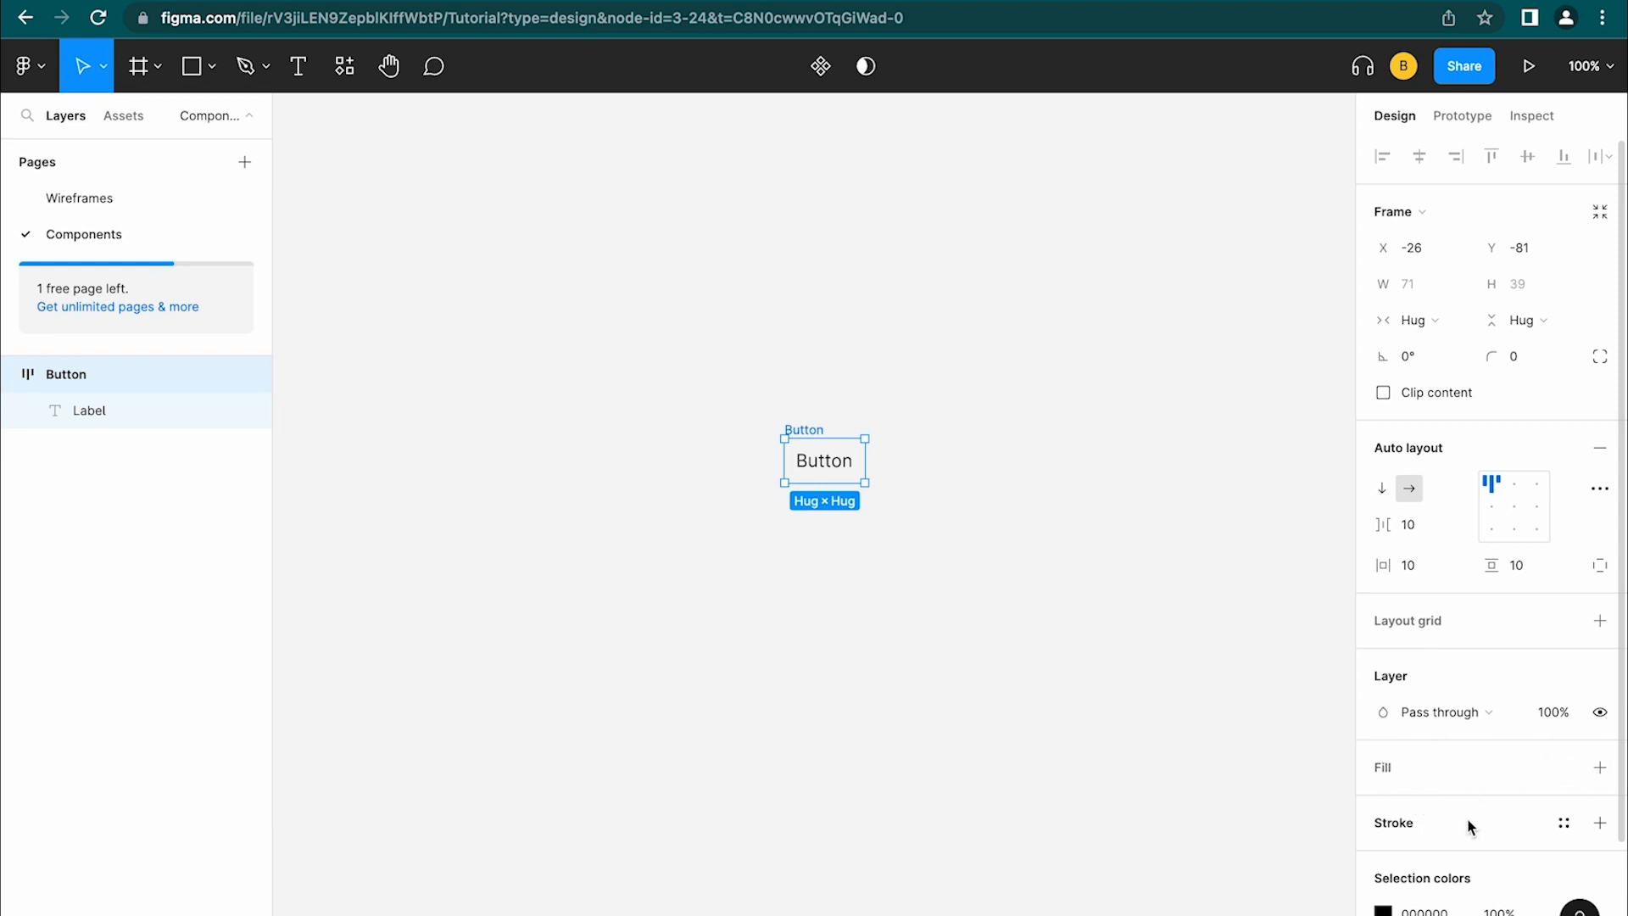
Add a red CF4242 fill to the Button frame
click(1601, 778)
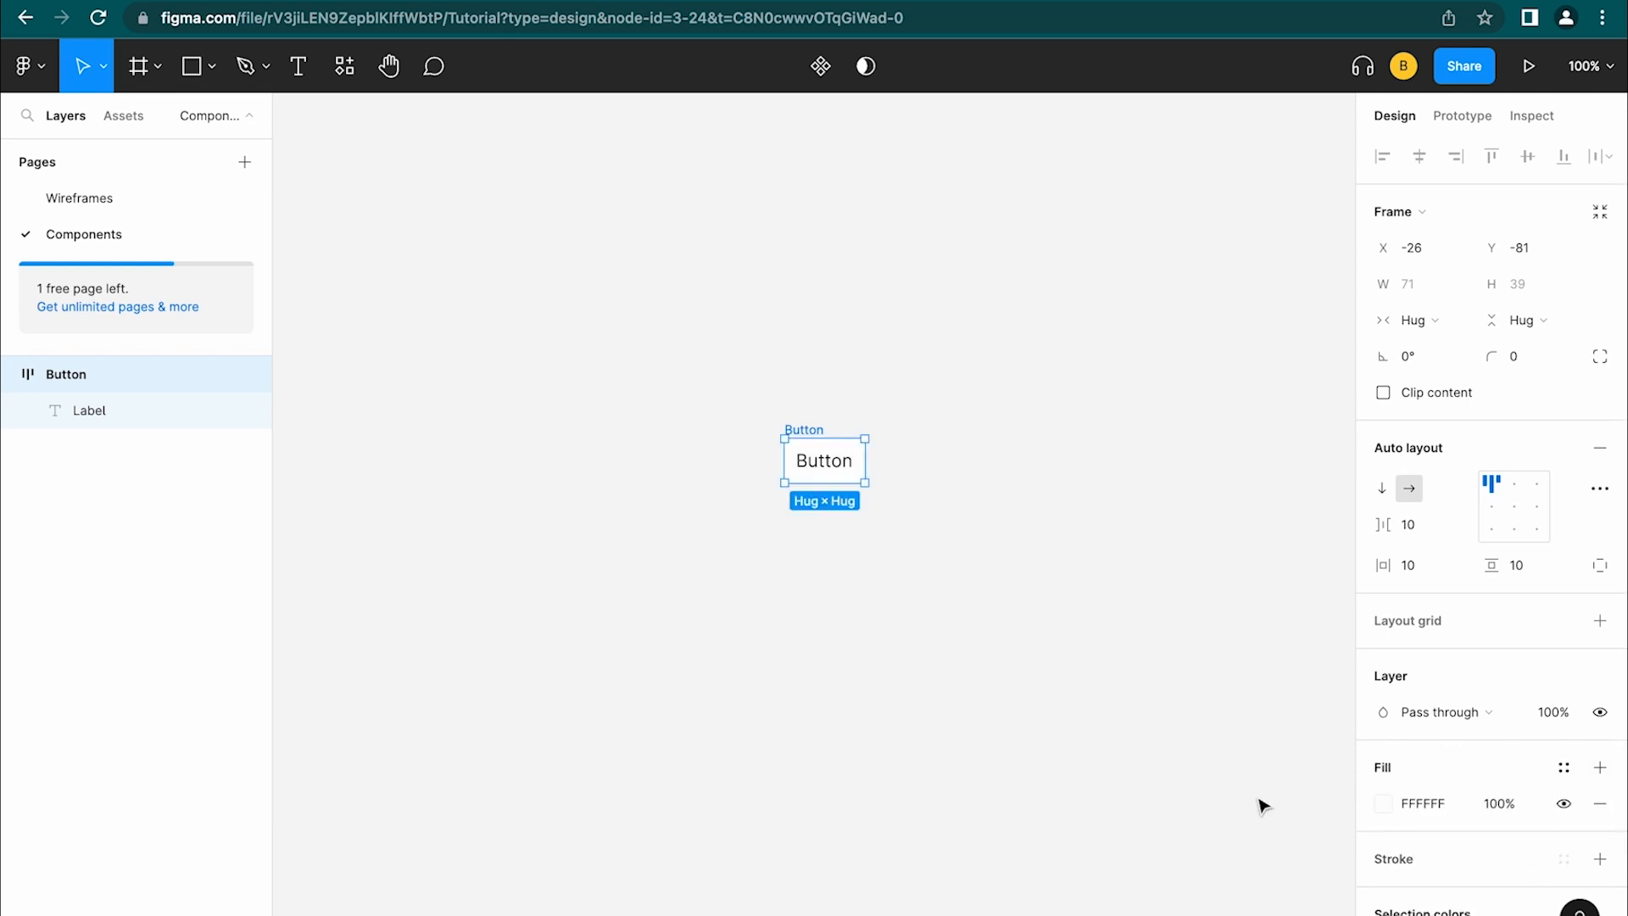
click(1382, 806)
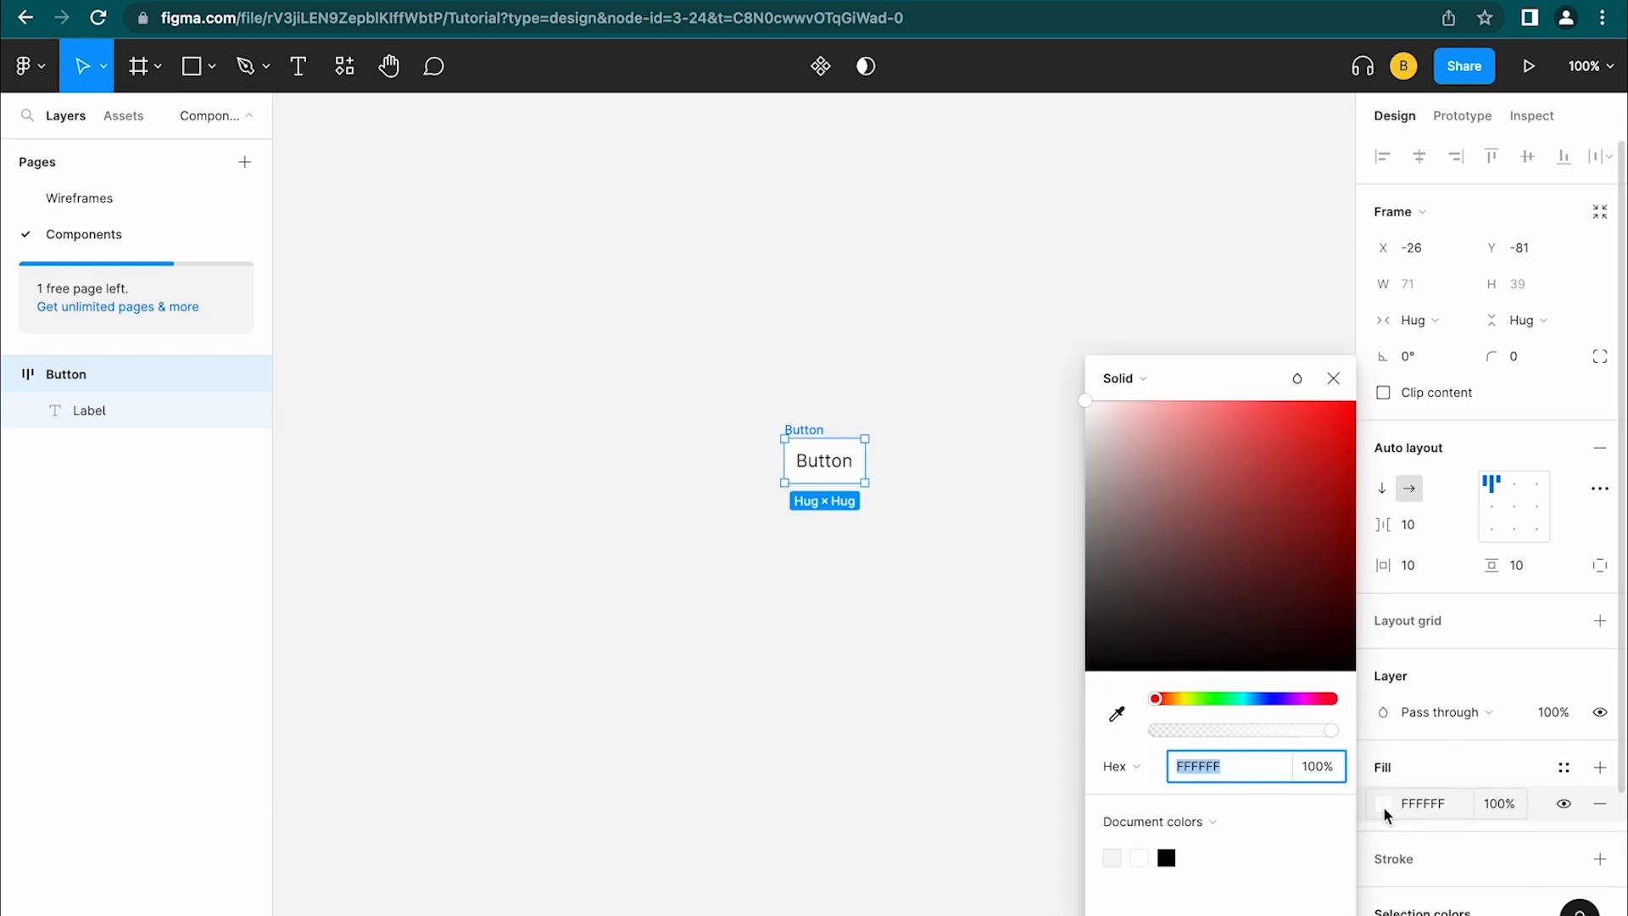
click(1241, 442)
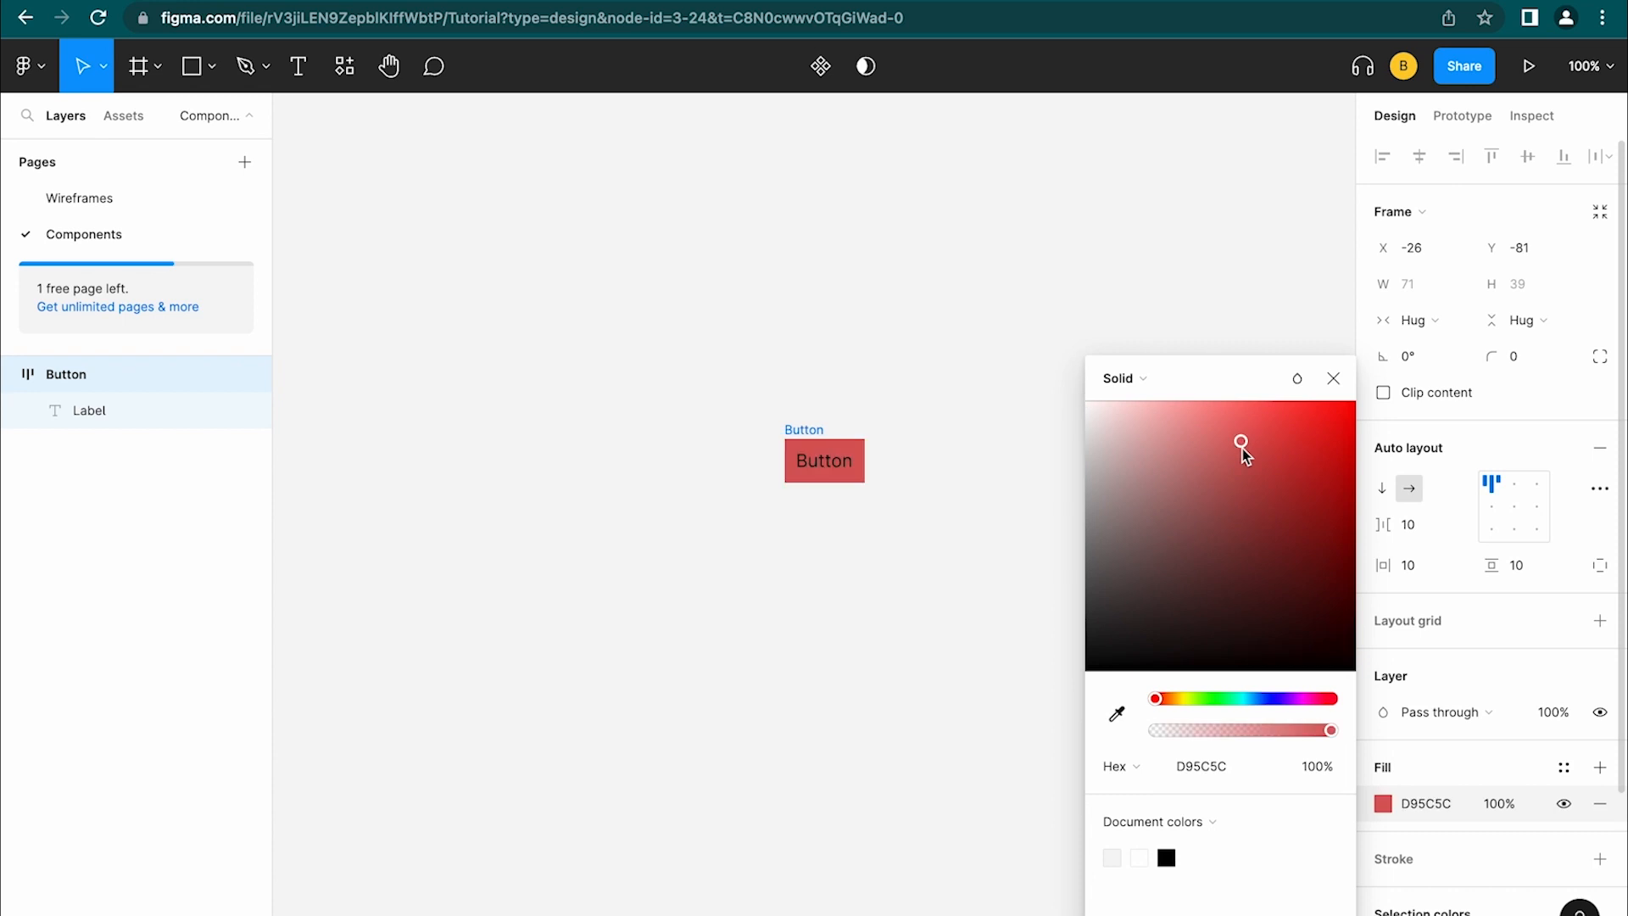
click(1269, 452)
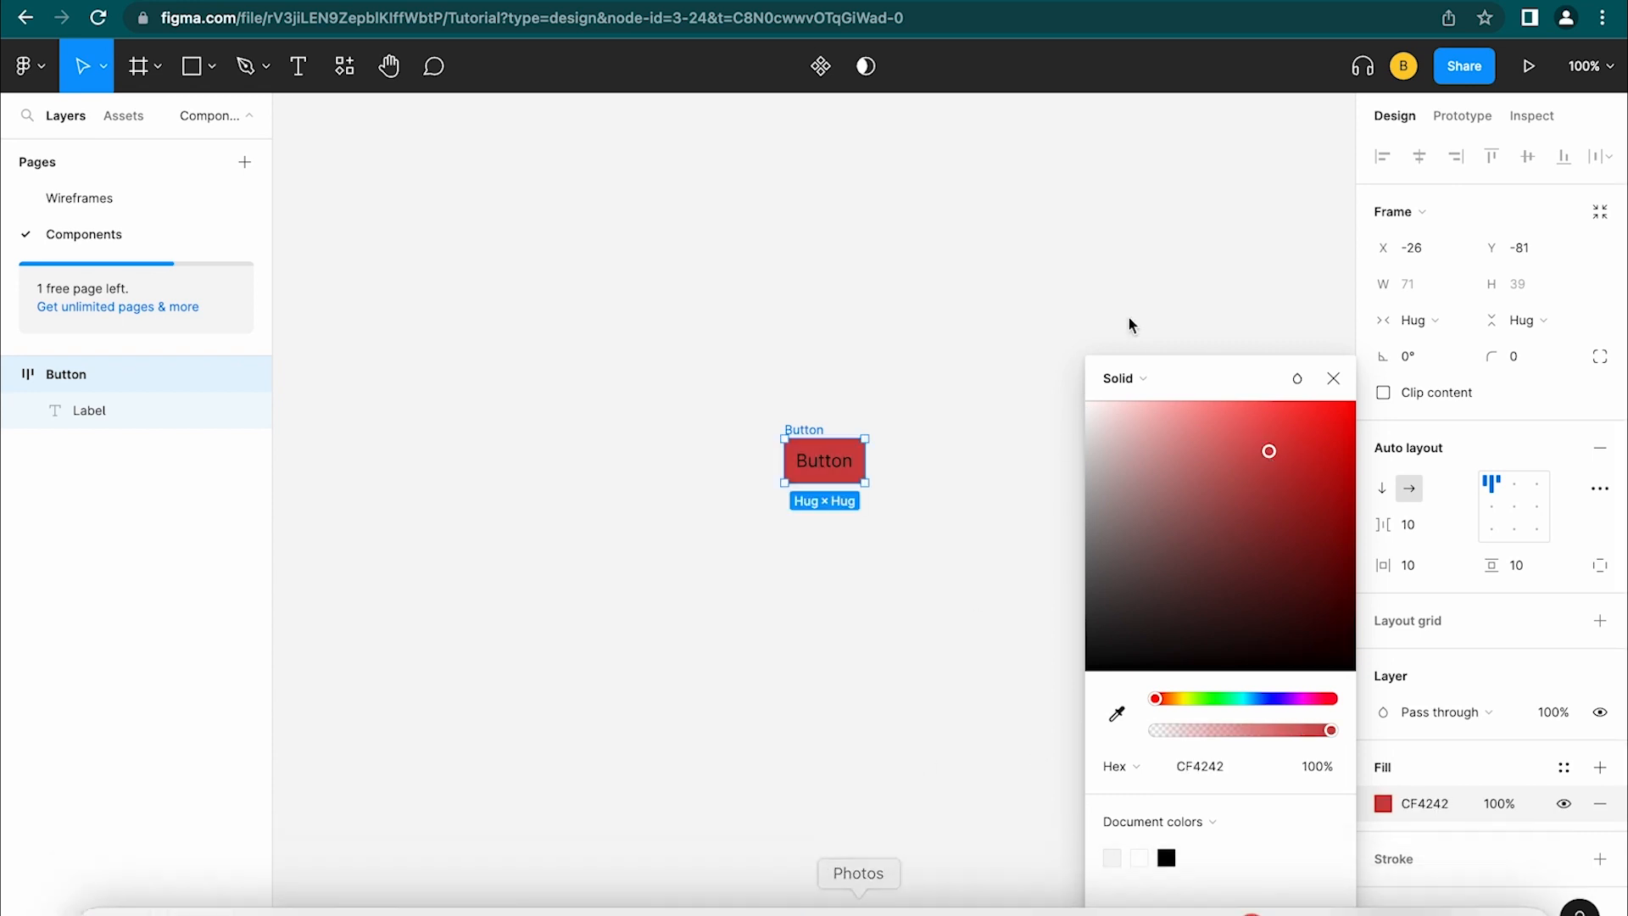
click(1333, 379)
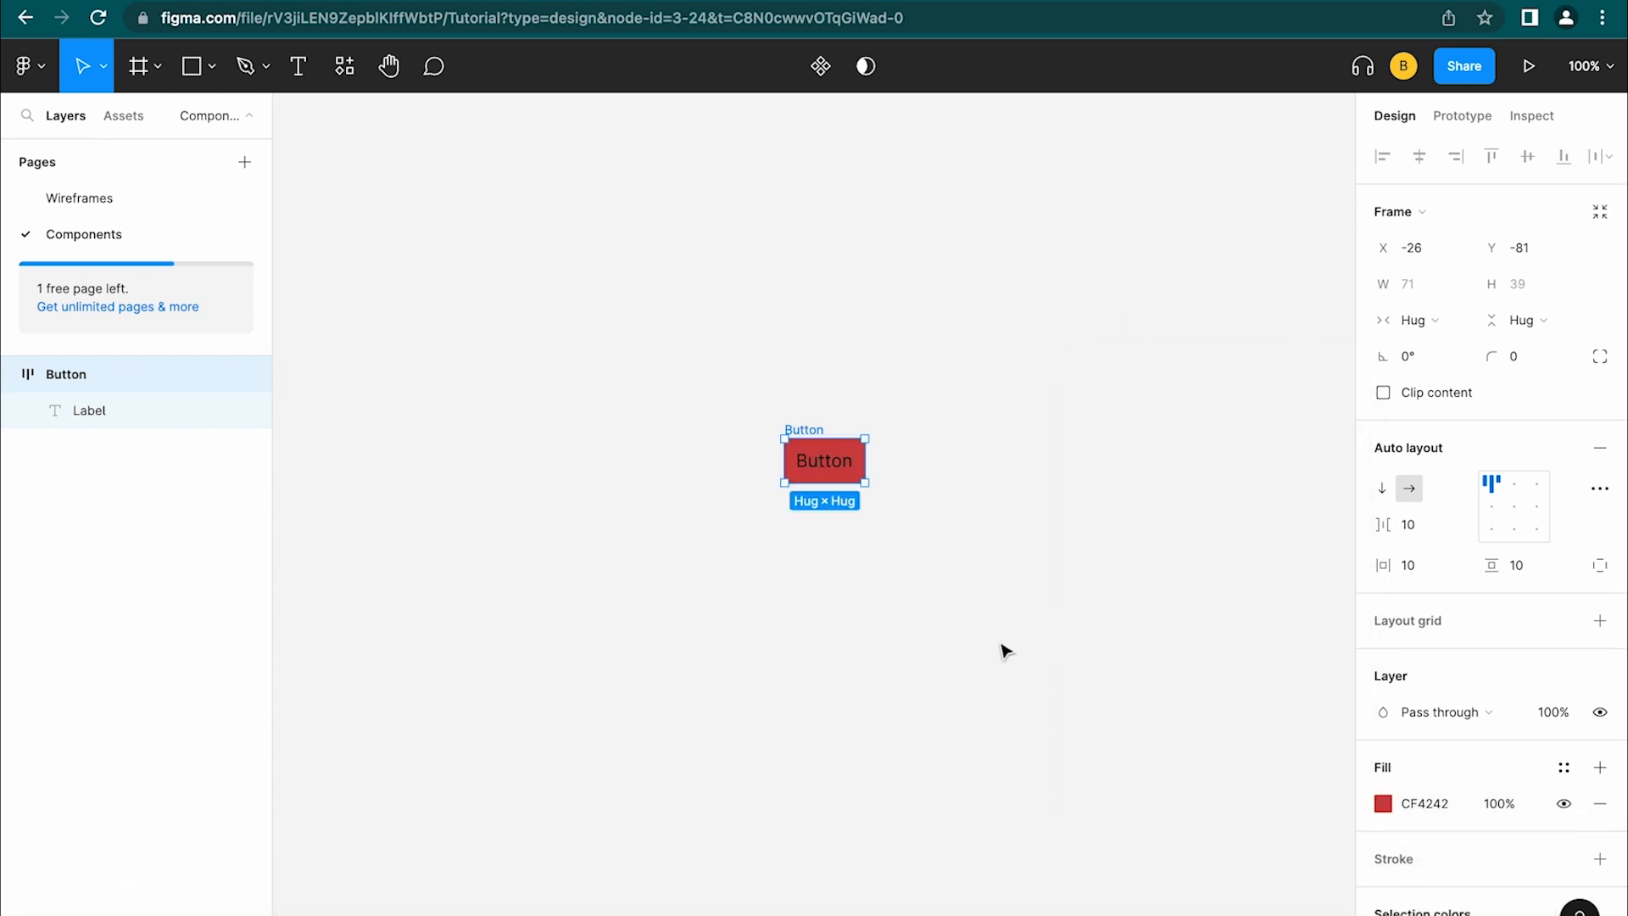
Set the Button's horizontal and vertical auto layout padding to 16
click(889, 516)
click(861, 457)
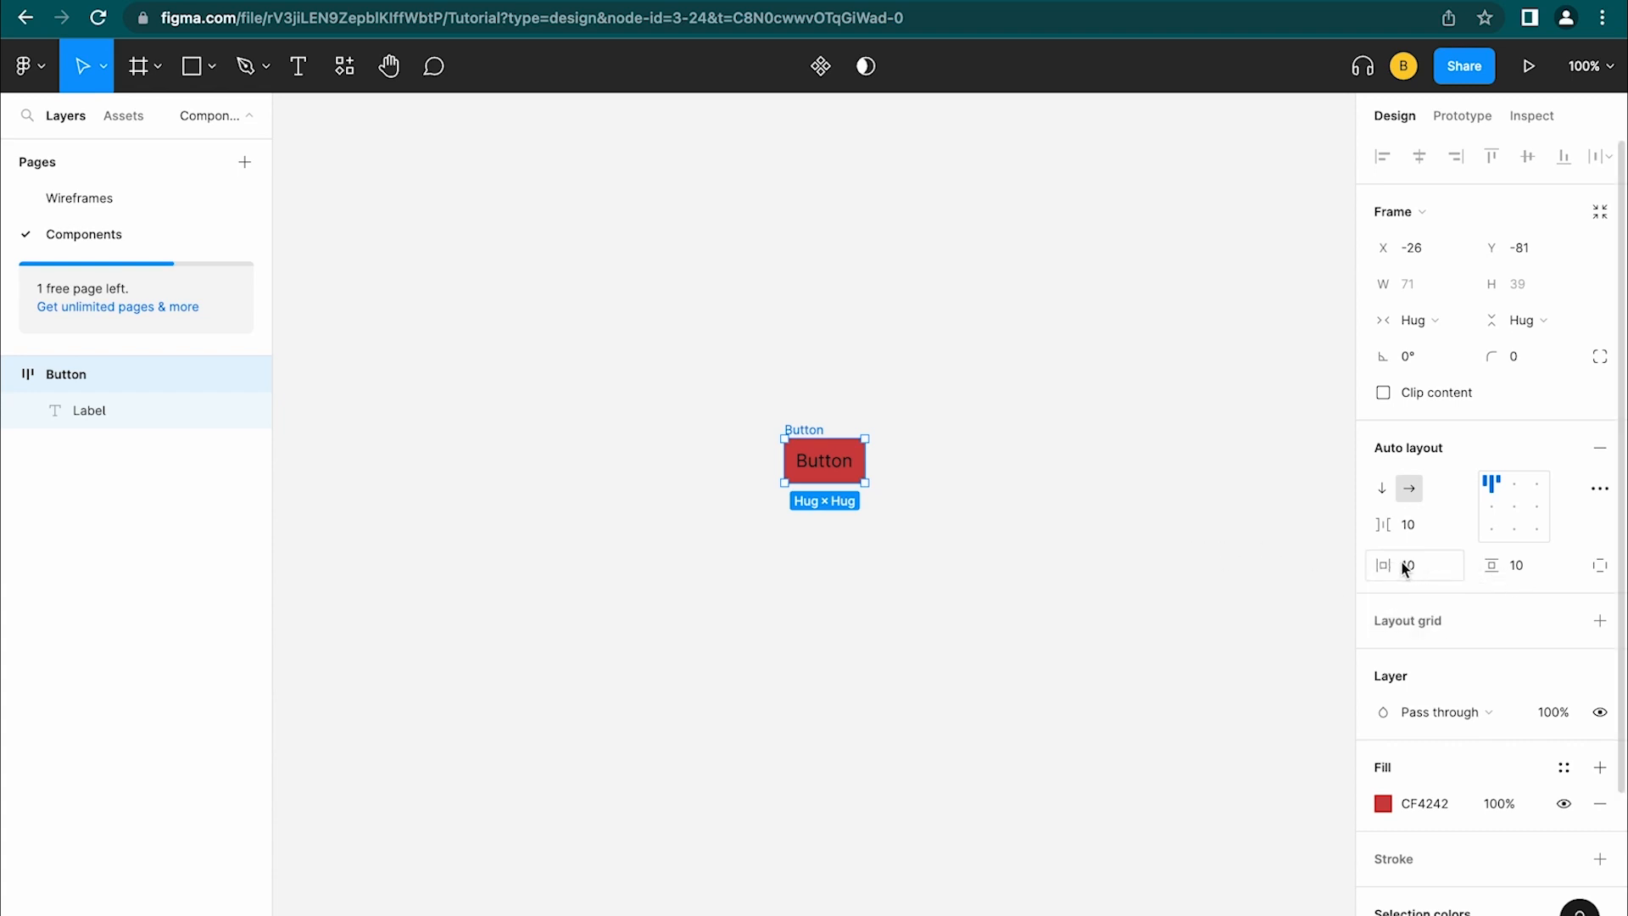
key(super+z)
click(1522, 570)
text(16)
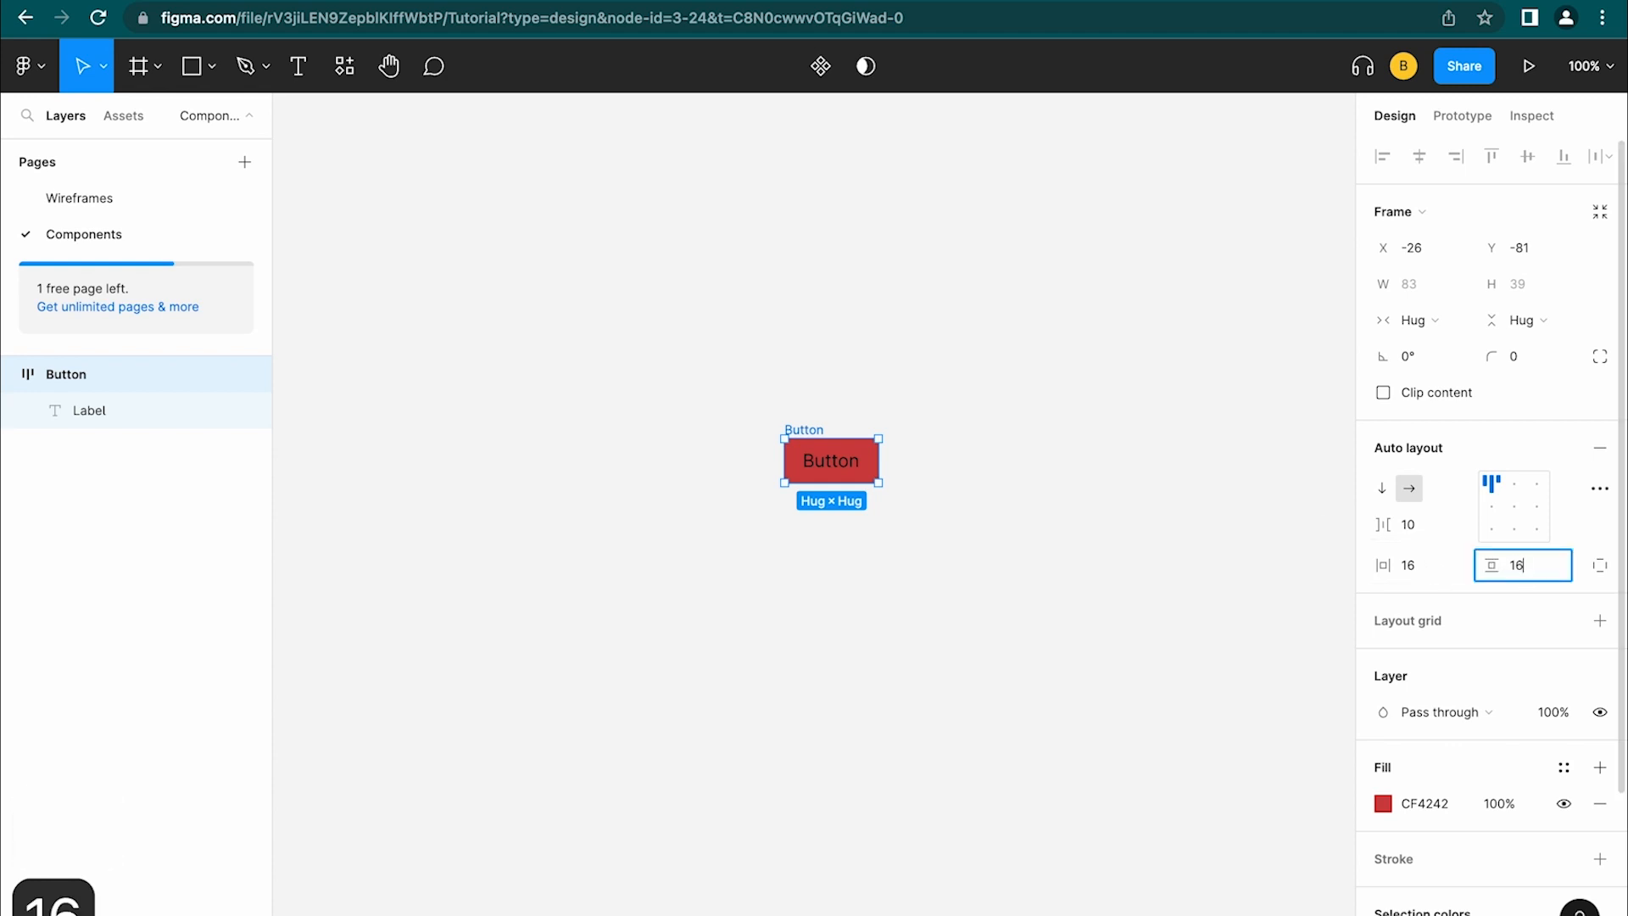
click(1499, 588)
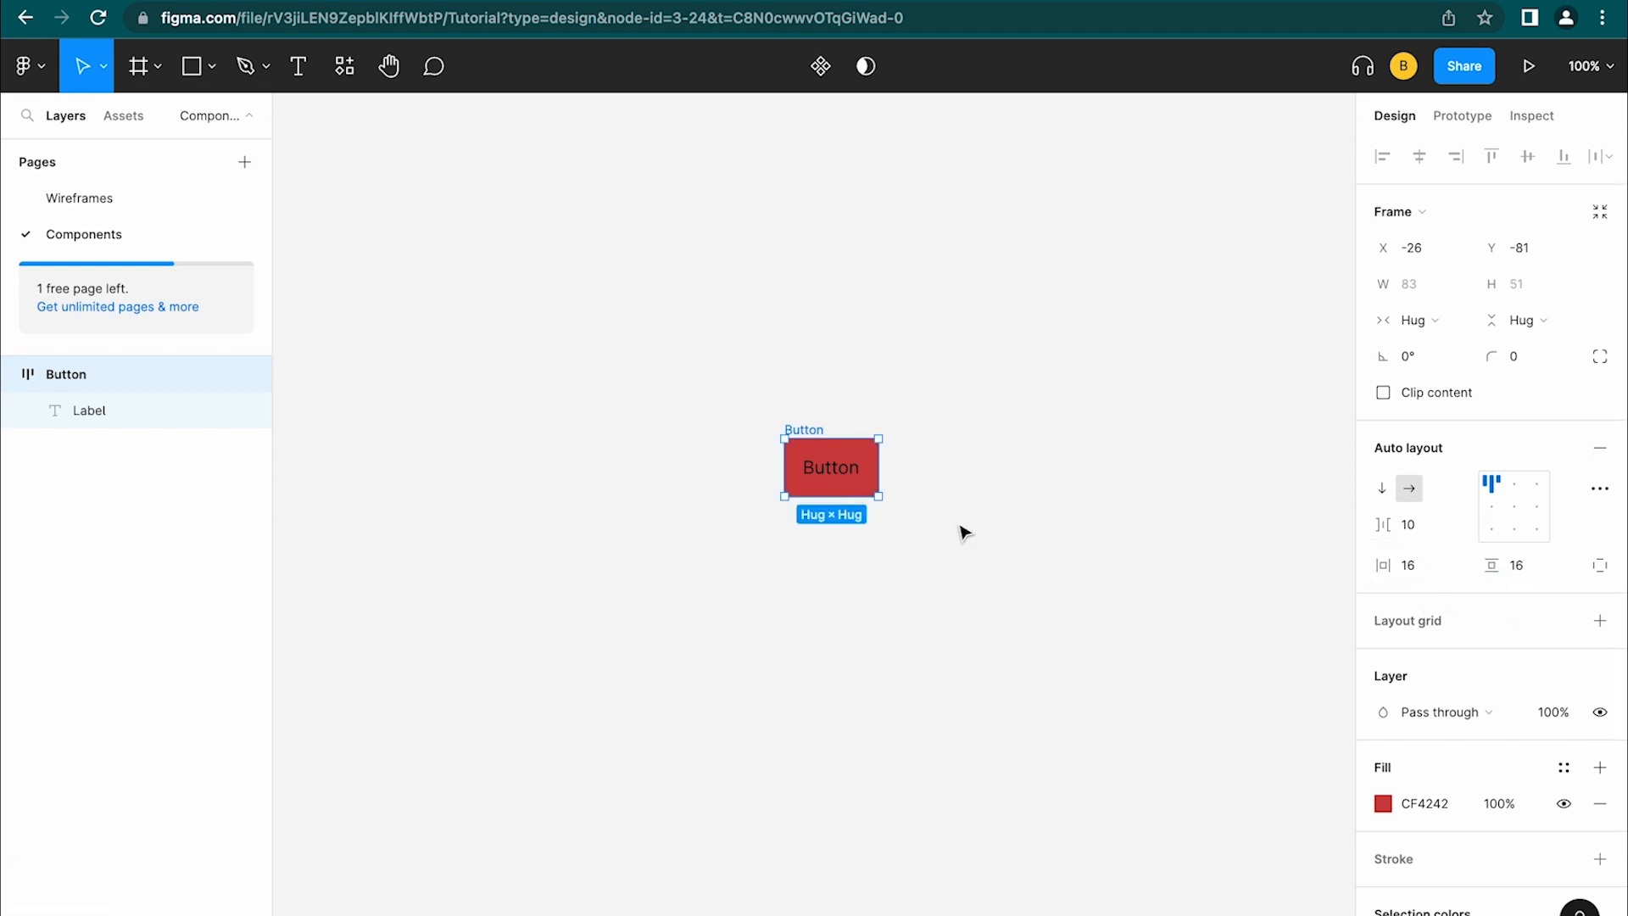
Widen the Button to a fixed 320 width and centre its label
drag(879, 468, 1143, 444)
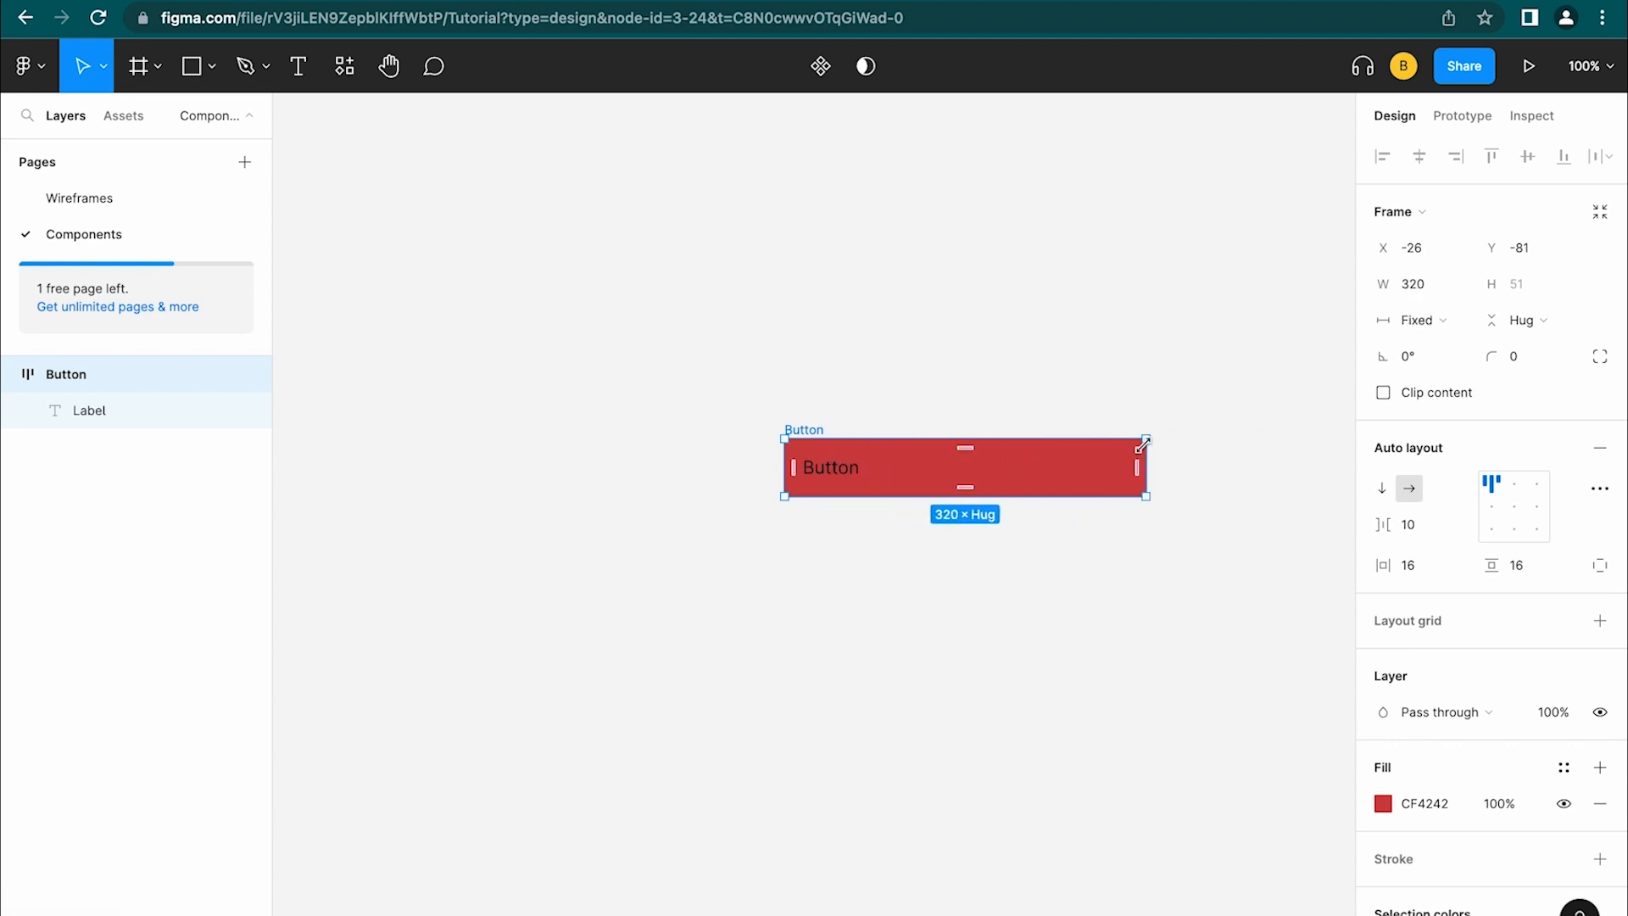
click(1500, 490)
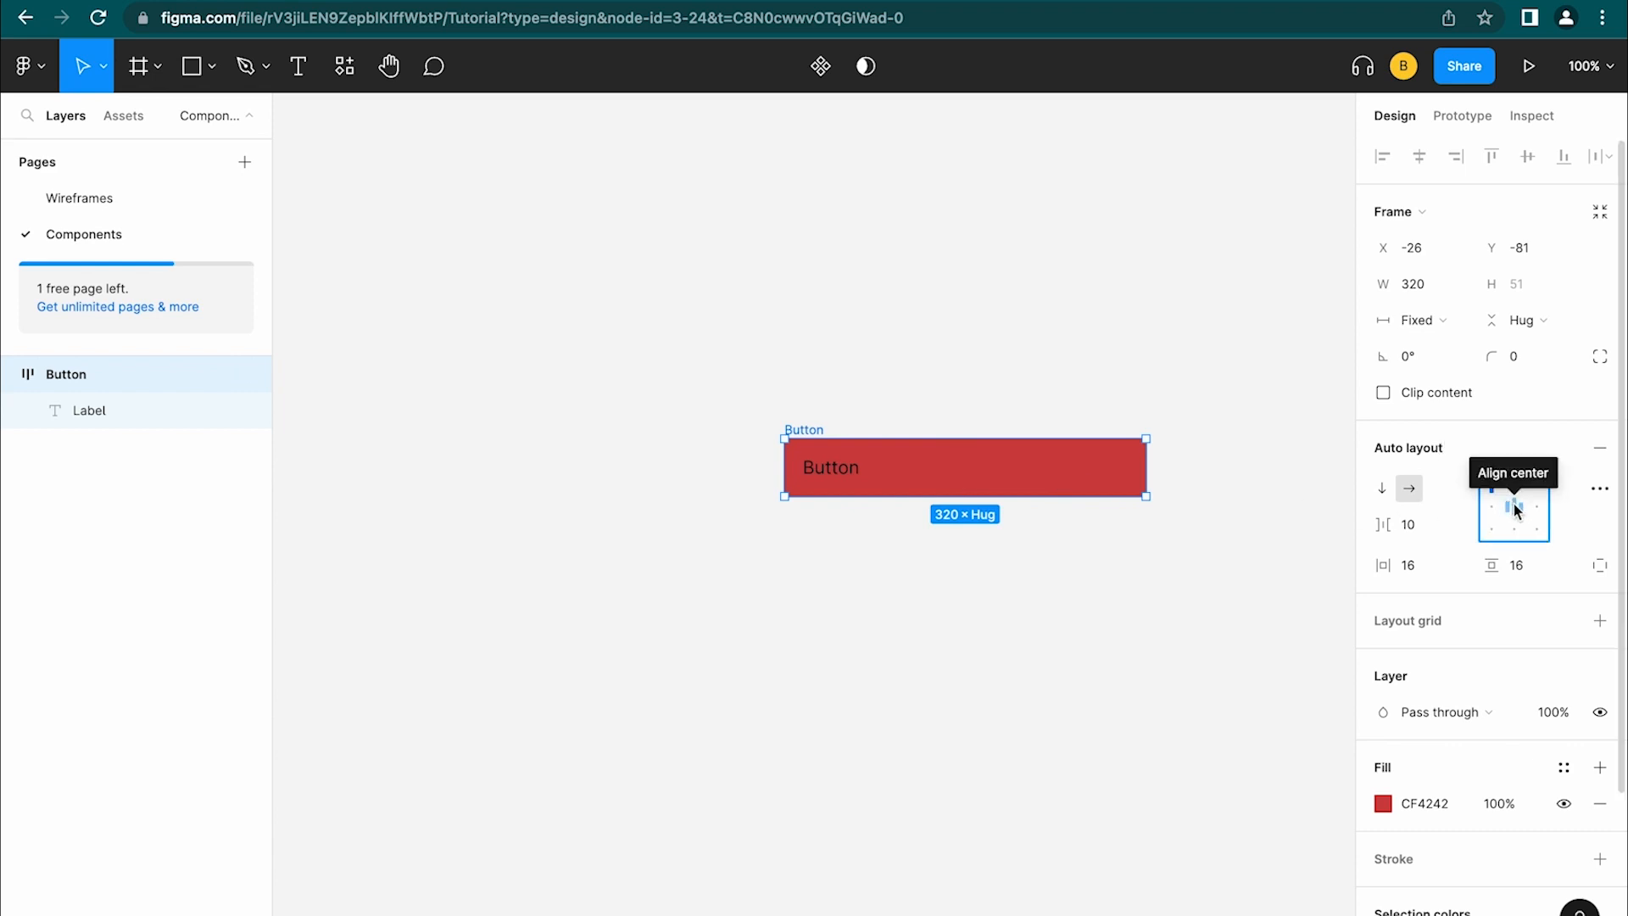
click(1520, 515)
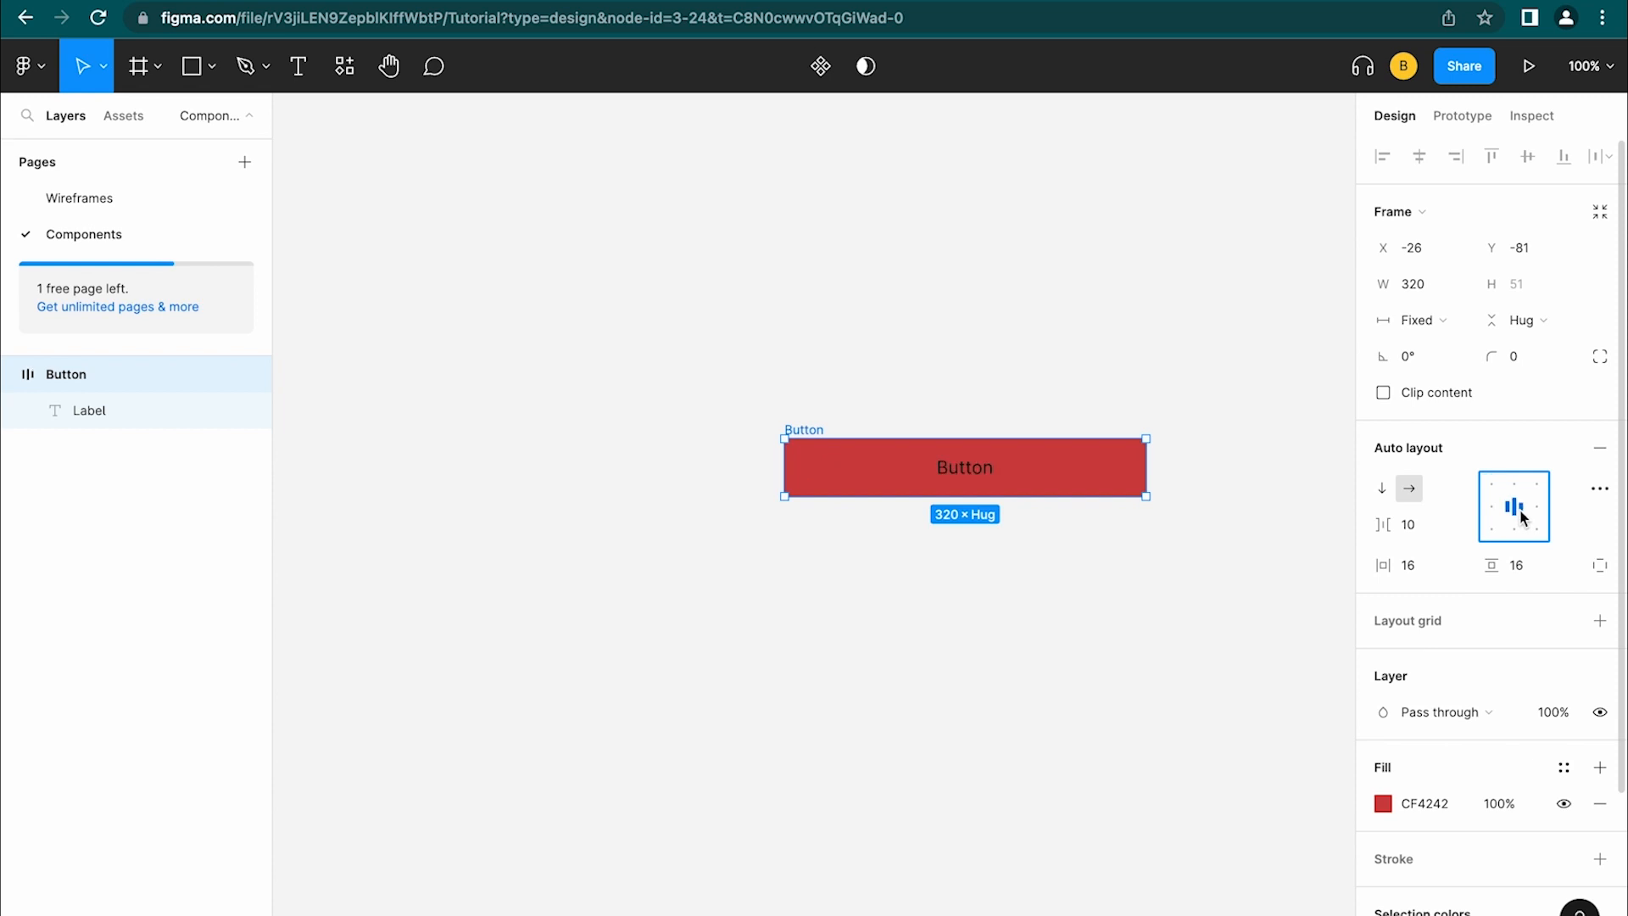
key(super+z)
drag(1146, 458, 1090, 444)
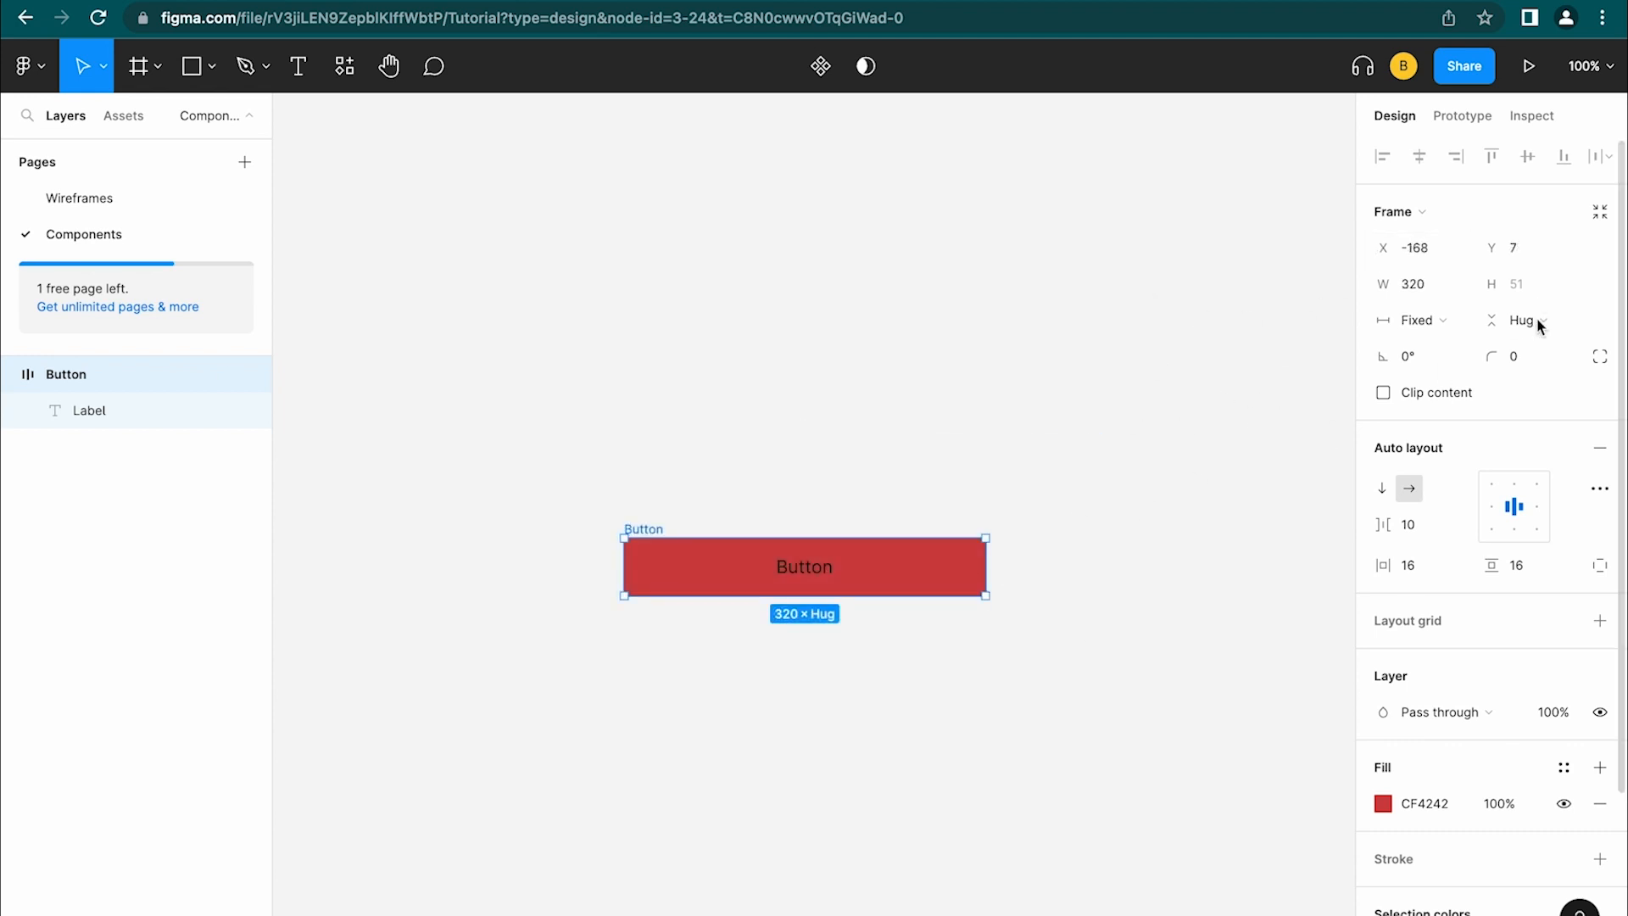
Turn the red Button frame into a component
click(1528, 363)
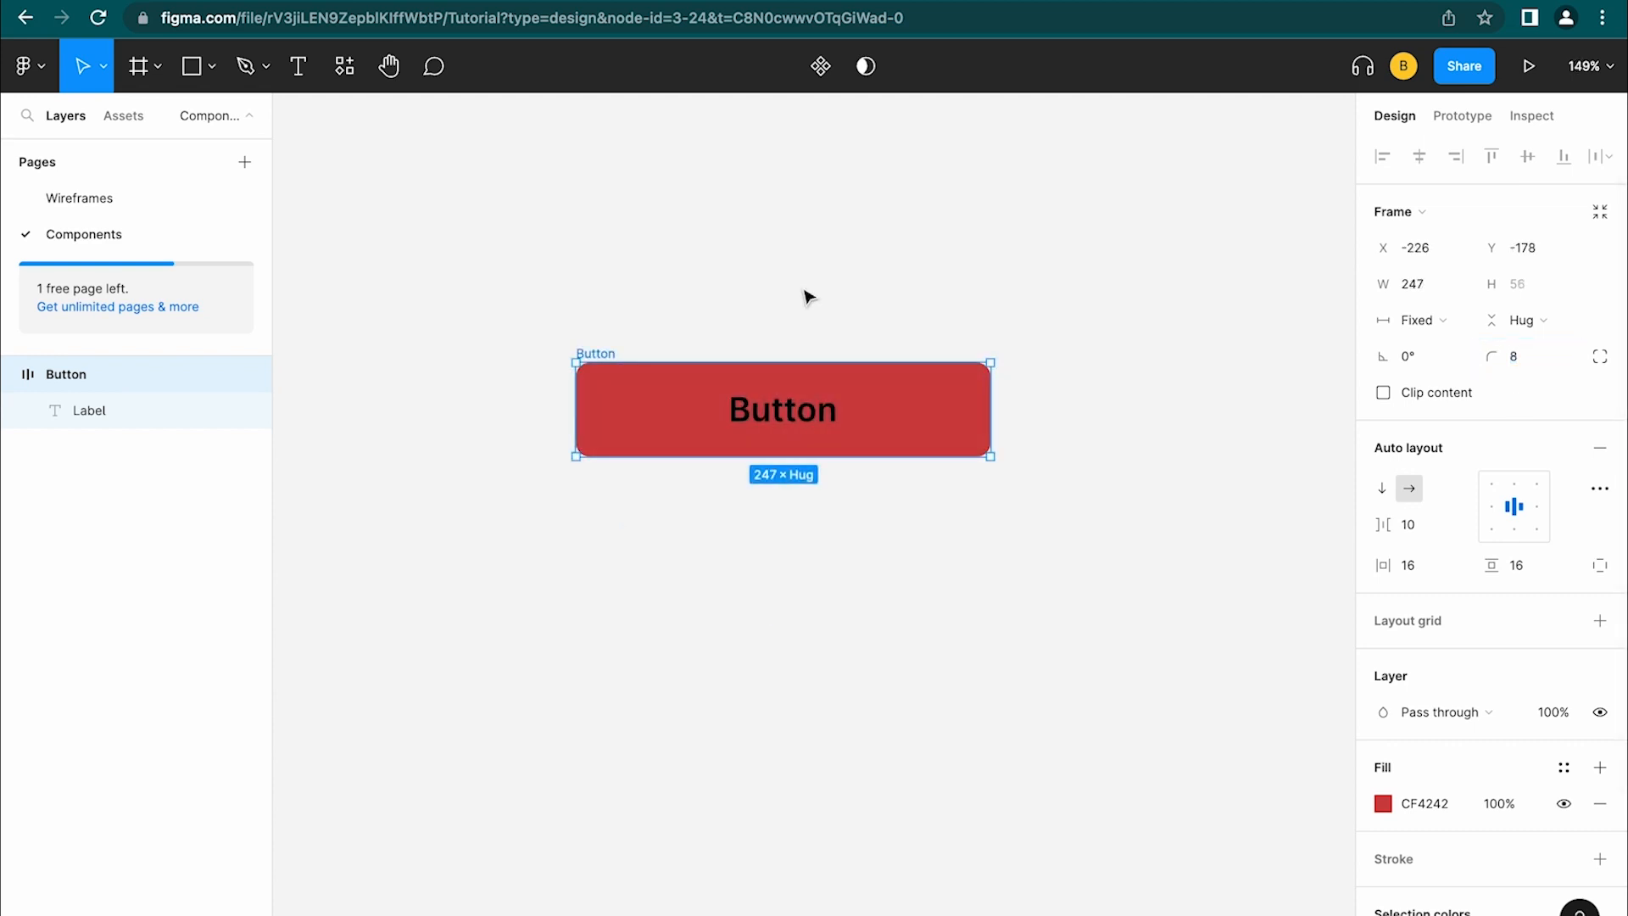
right_click(805, 292)
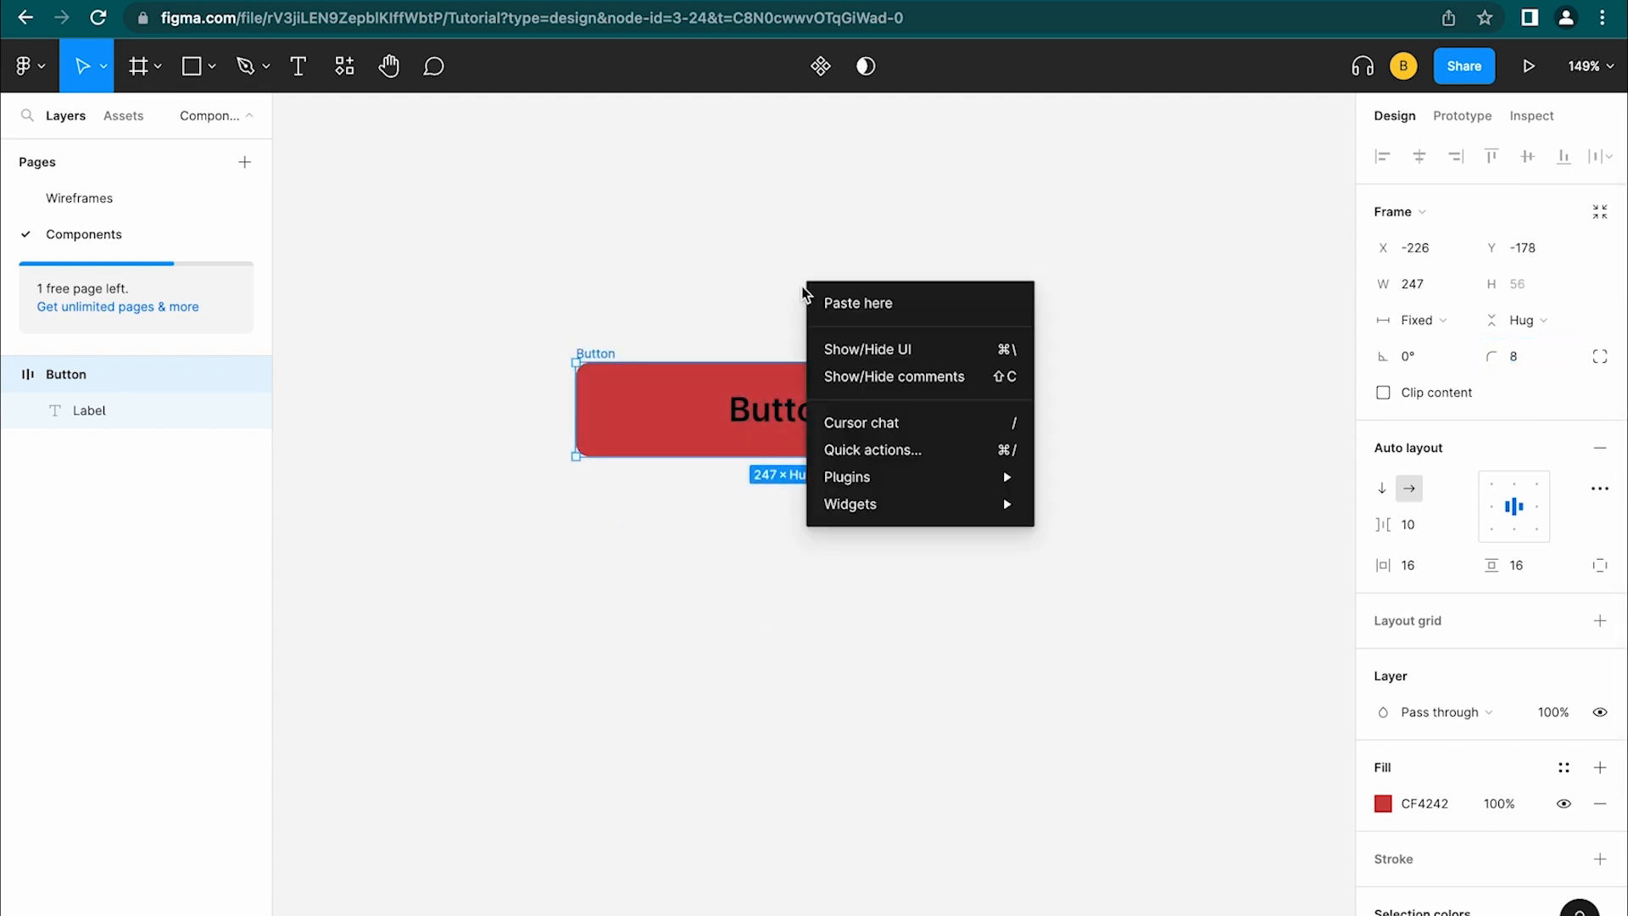
key(Escape)
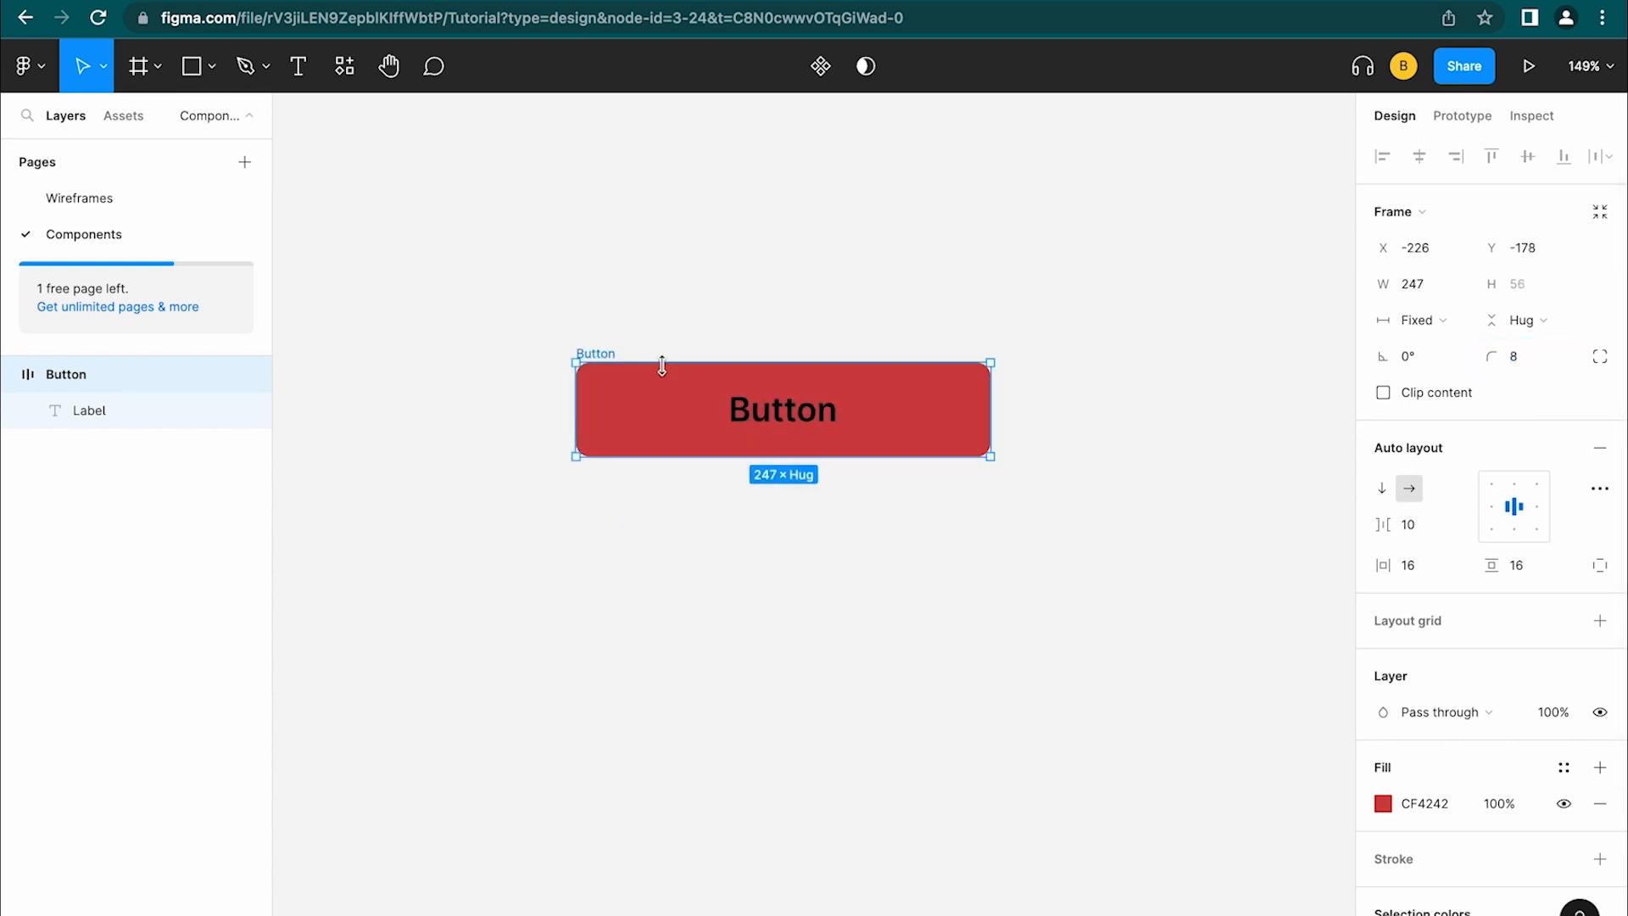
right_click(596, 355)
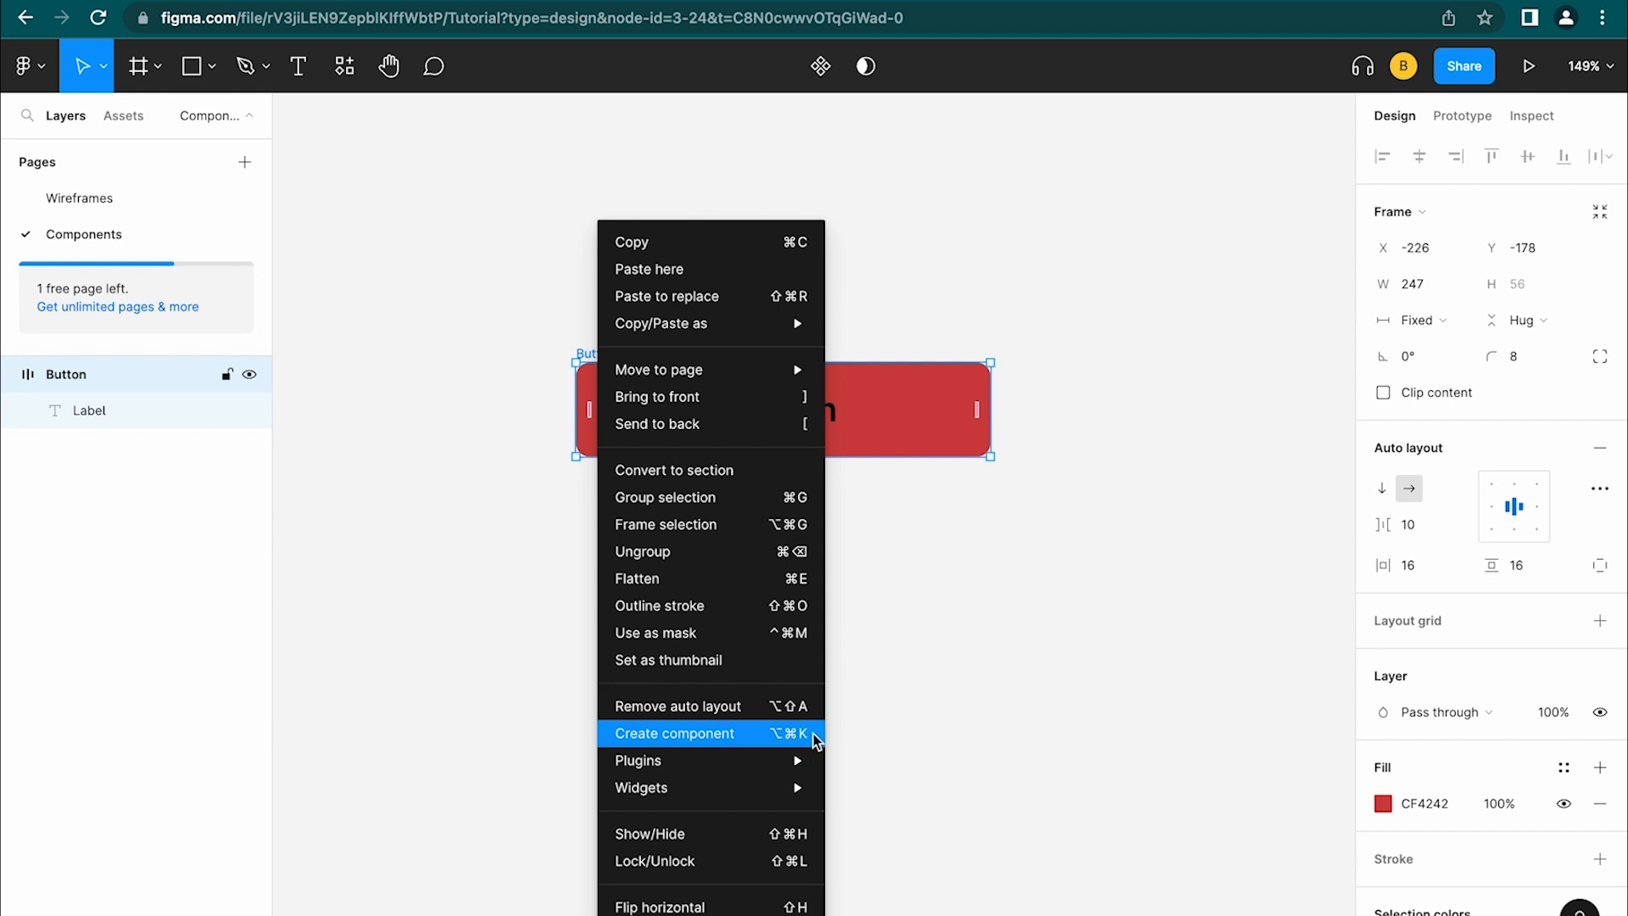
click(1007, 621)
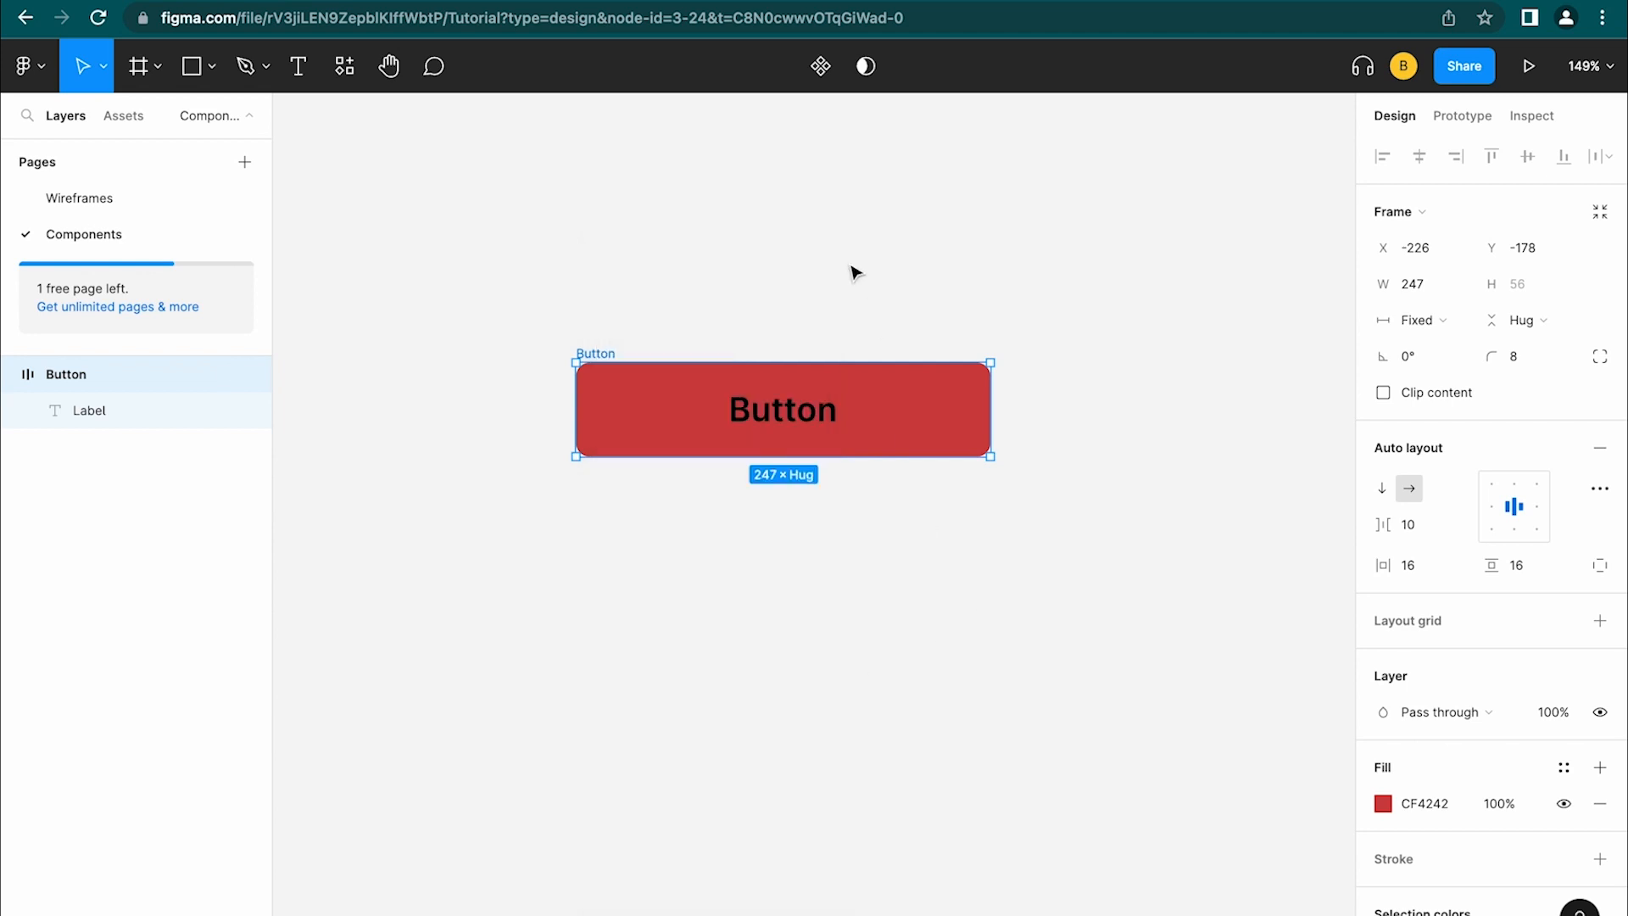
click(825, 72)
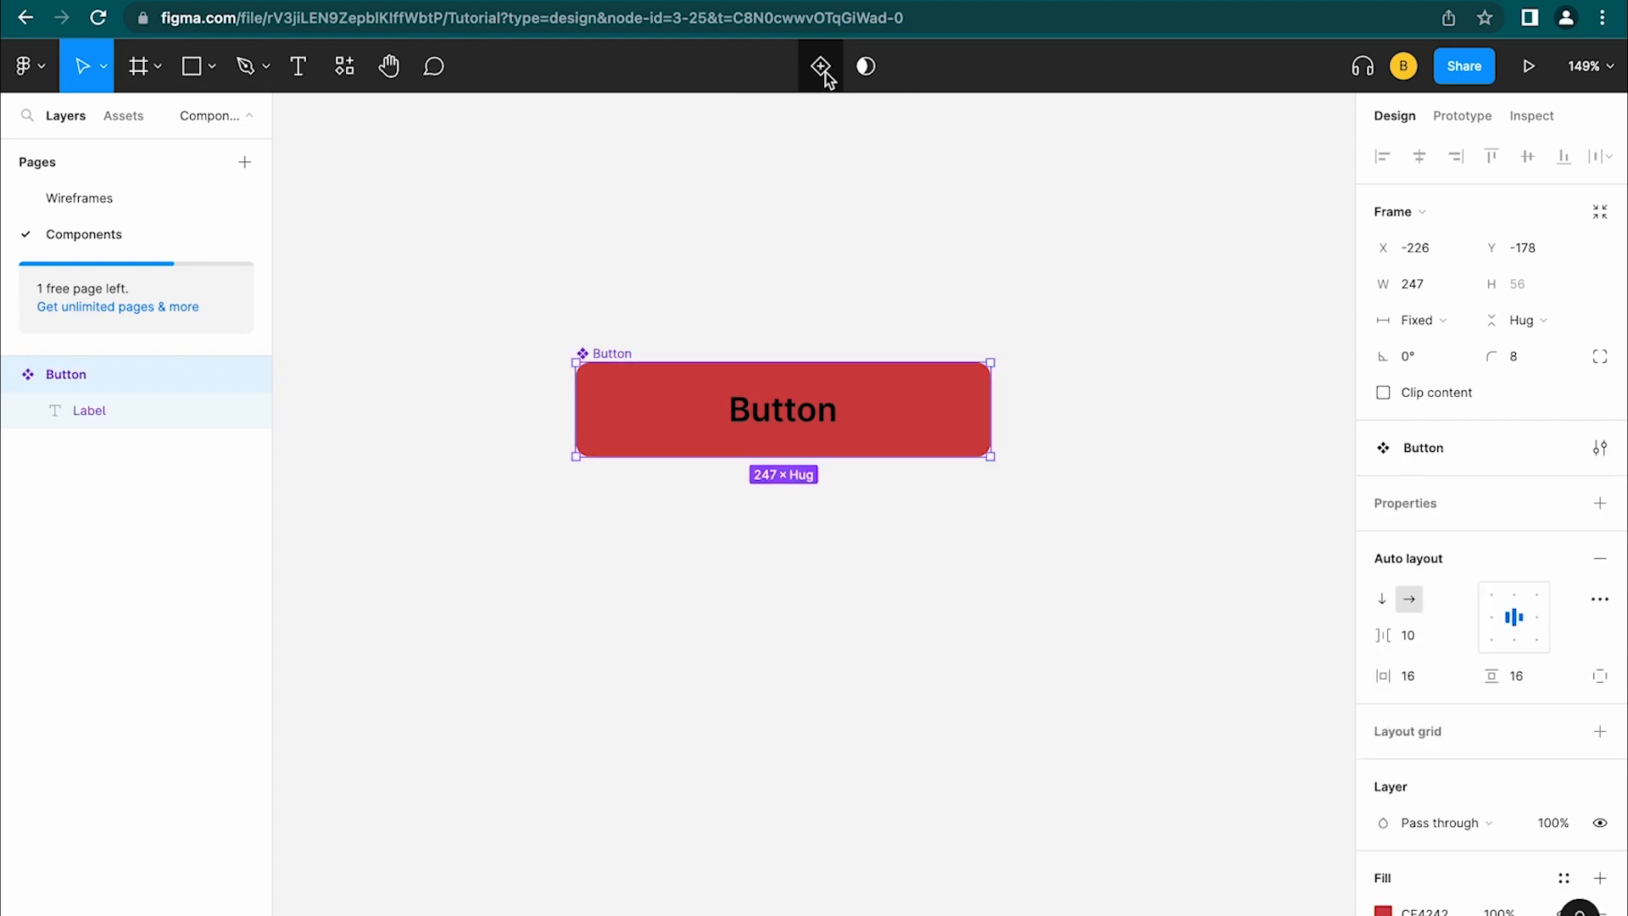
Duplicate the Button component and place the copy below the original
click(10, 375)
click(10, 376)
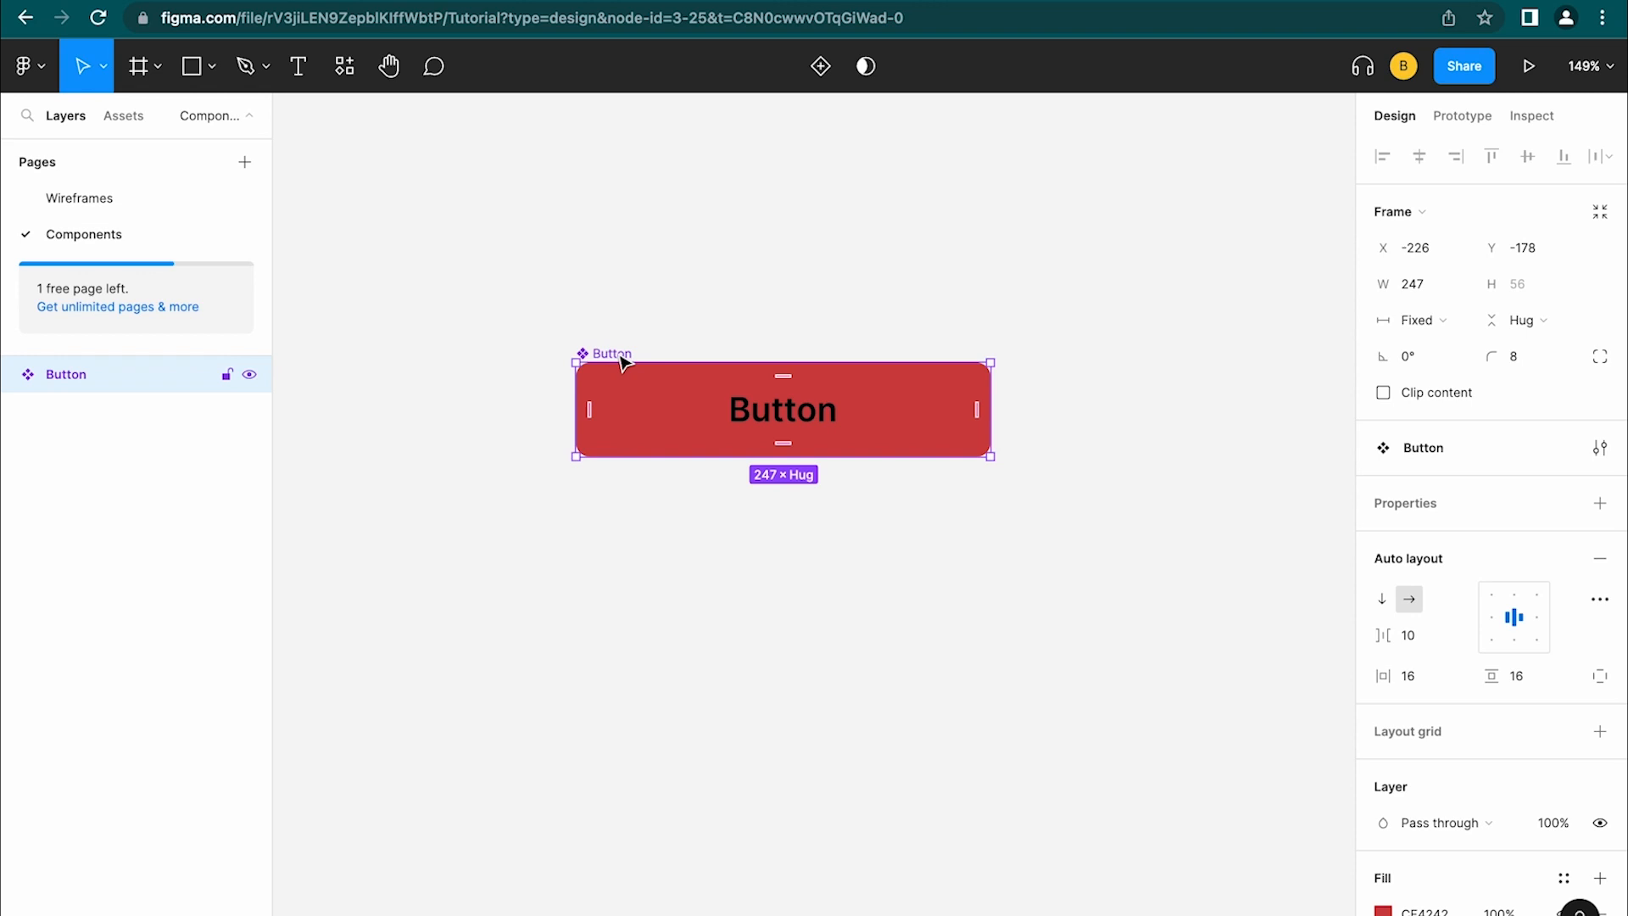
key(super+d)
drag(665, 388, 670, 556)
drag(26, 374, 58, 414)
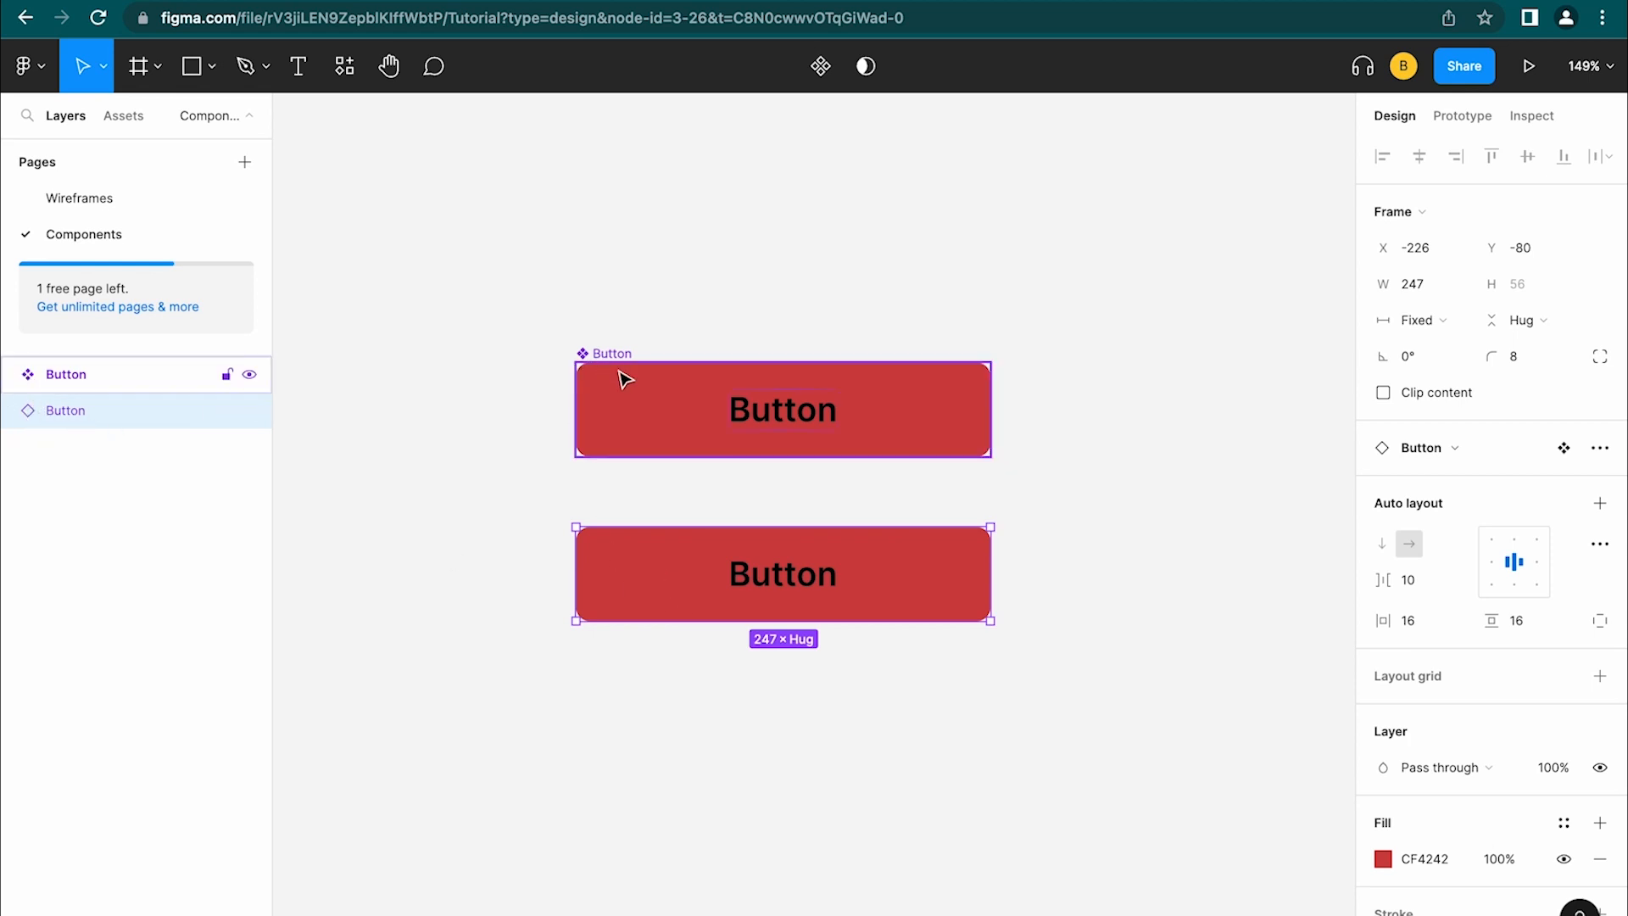
click(922, 391)
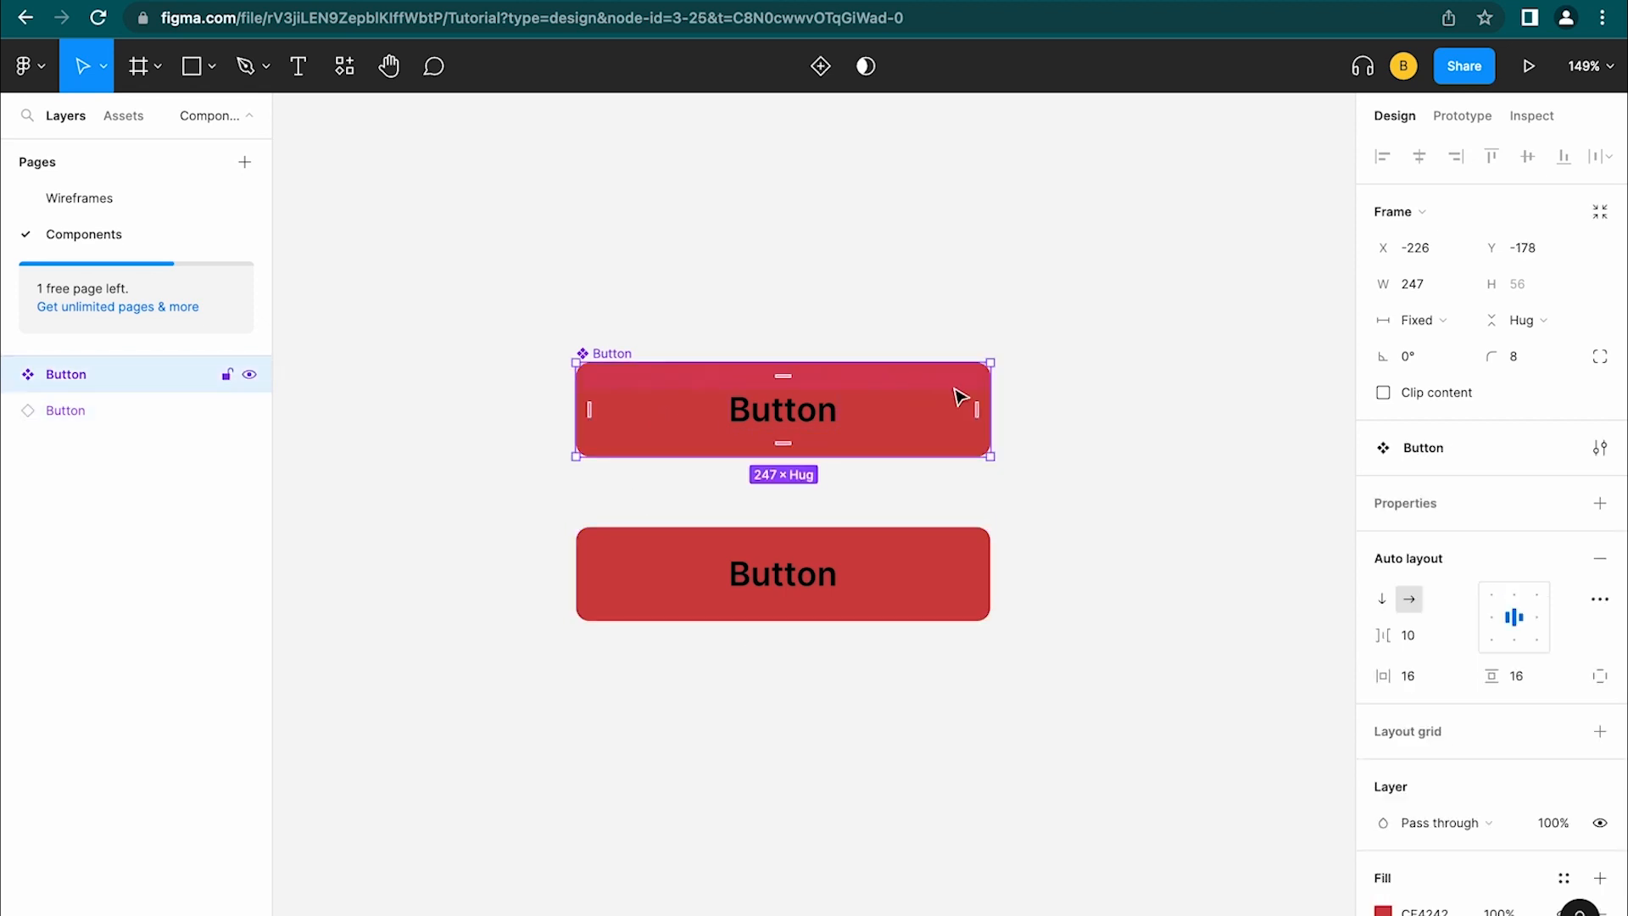
mouse_move(993, 406)
mouse_down()
mouse_move(1188, 389)
mouse_move(937, 385)
mouse_move(1185, 376)
mouse_move(1067, 373)
mouse_move(992, 396)
mouse_up()
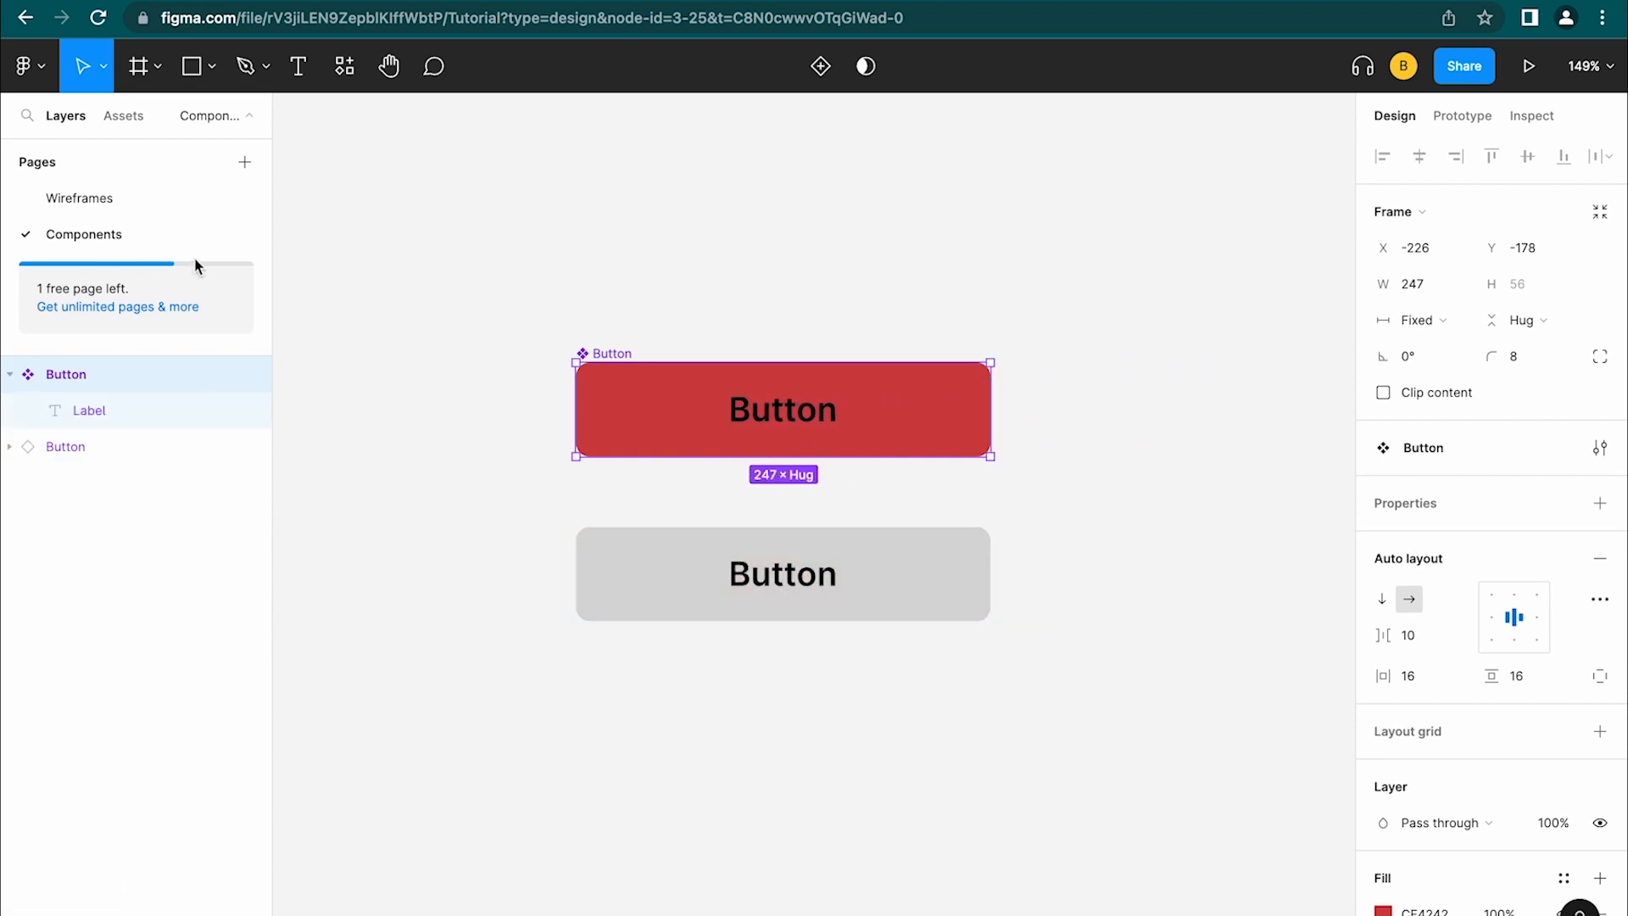
Add a 390×844 iPhone 14 frame on the Wireframes page
click(144, 197)
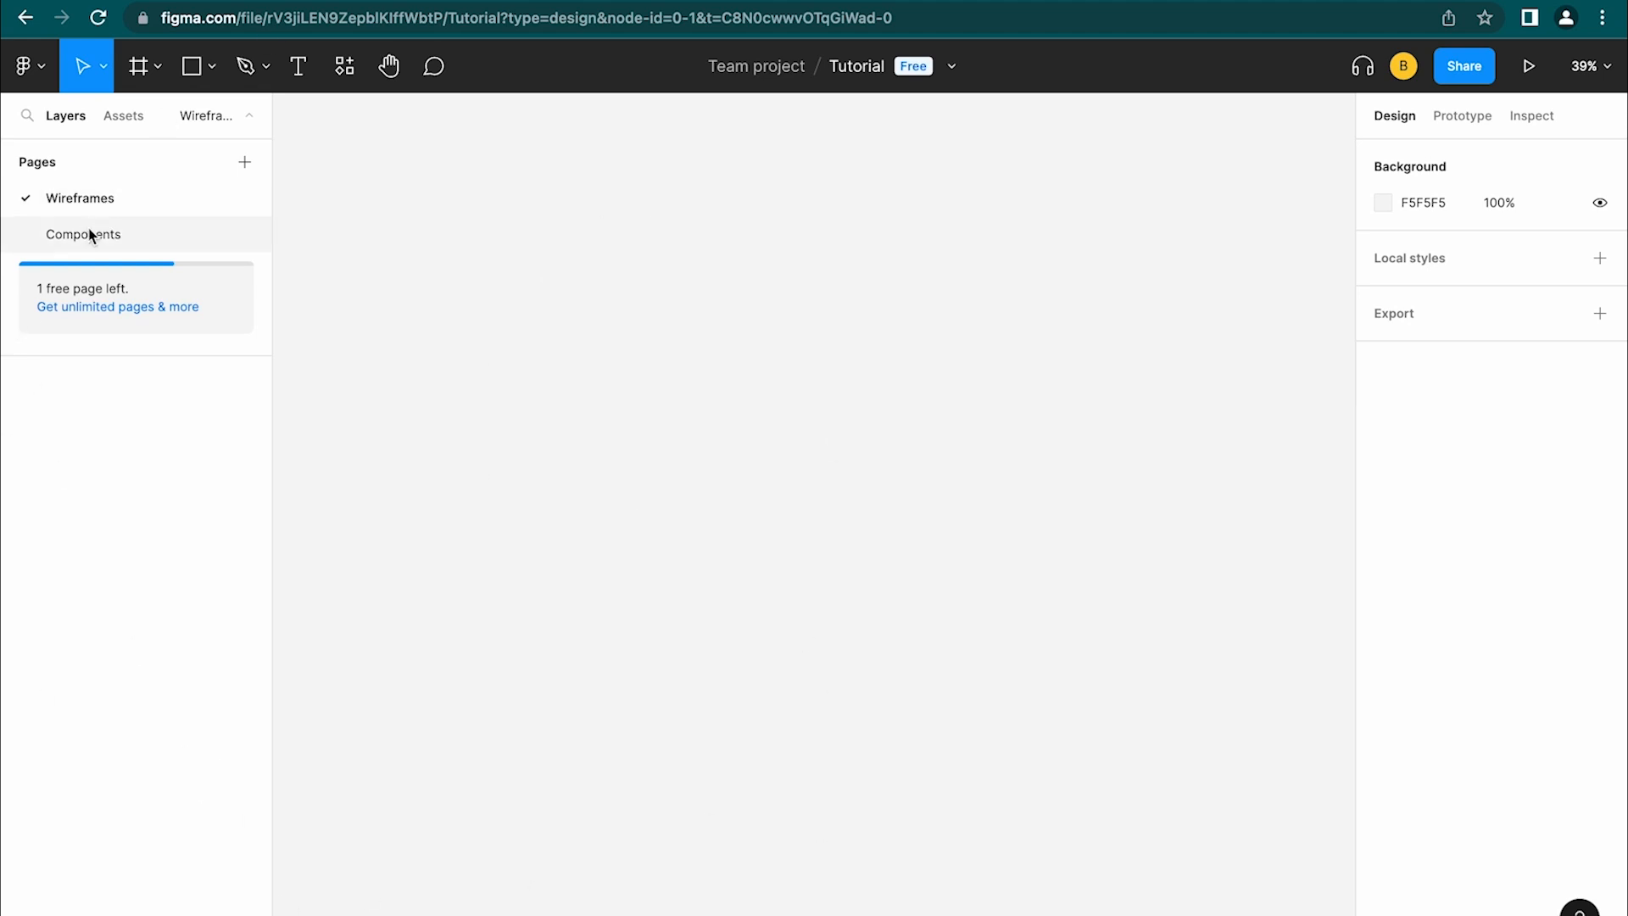
click(154, 77)
click(149, 115)
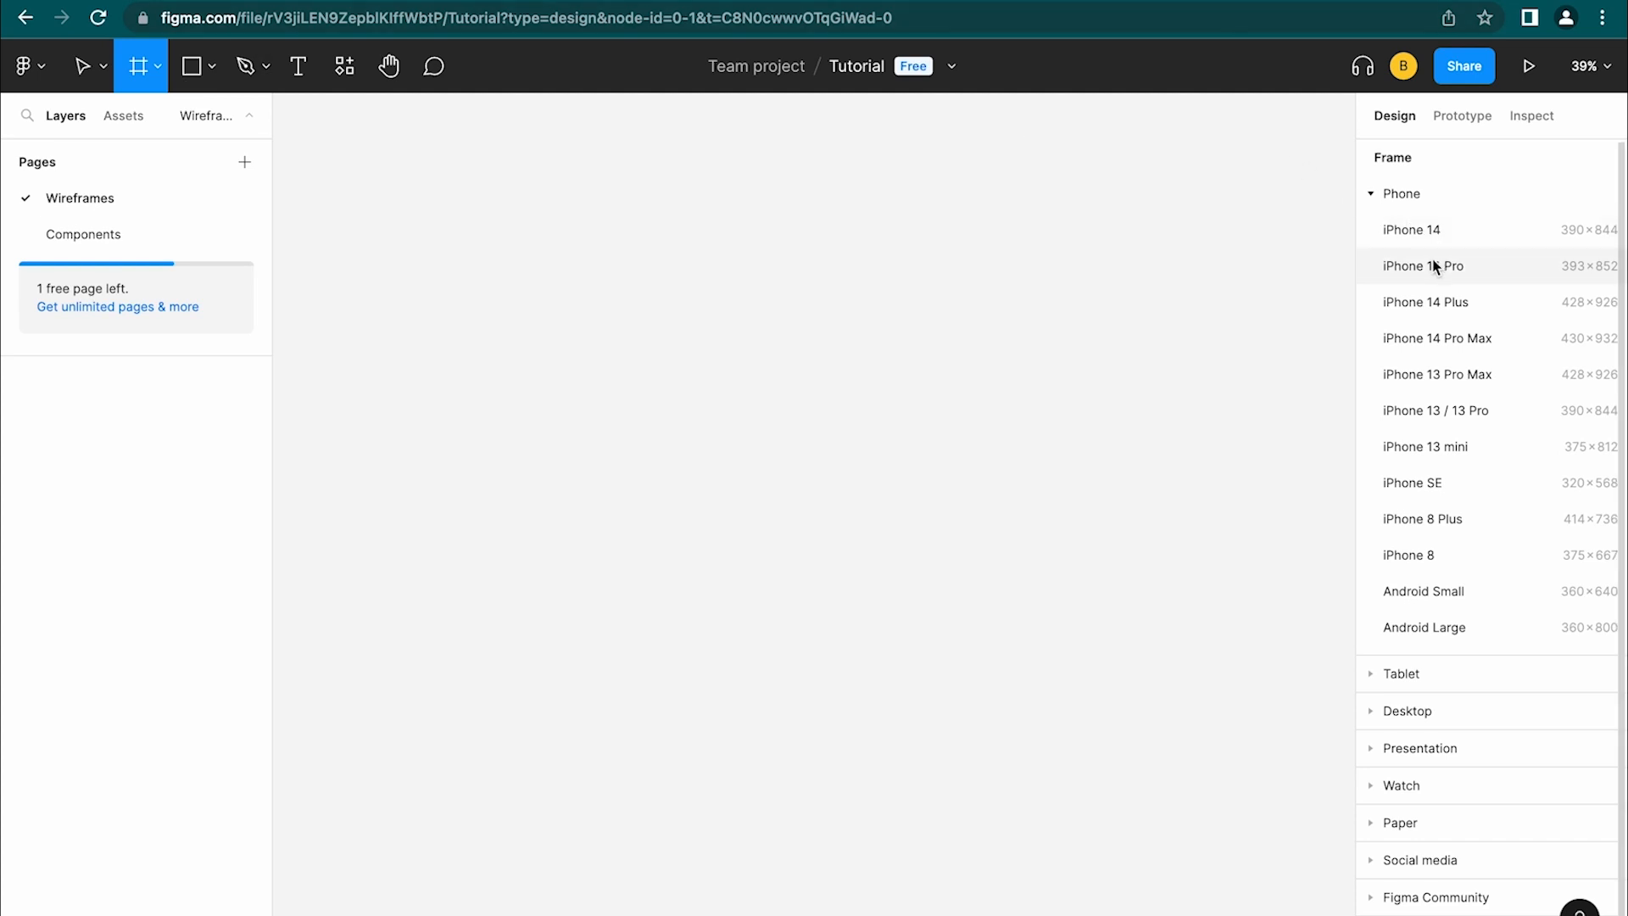
click(1425, 230)
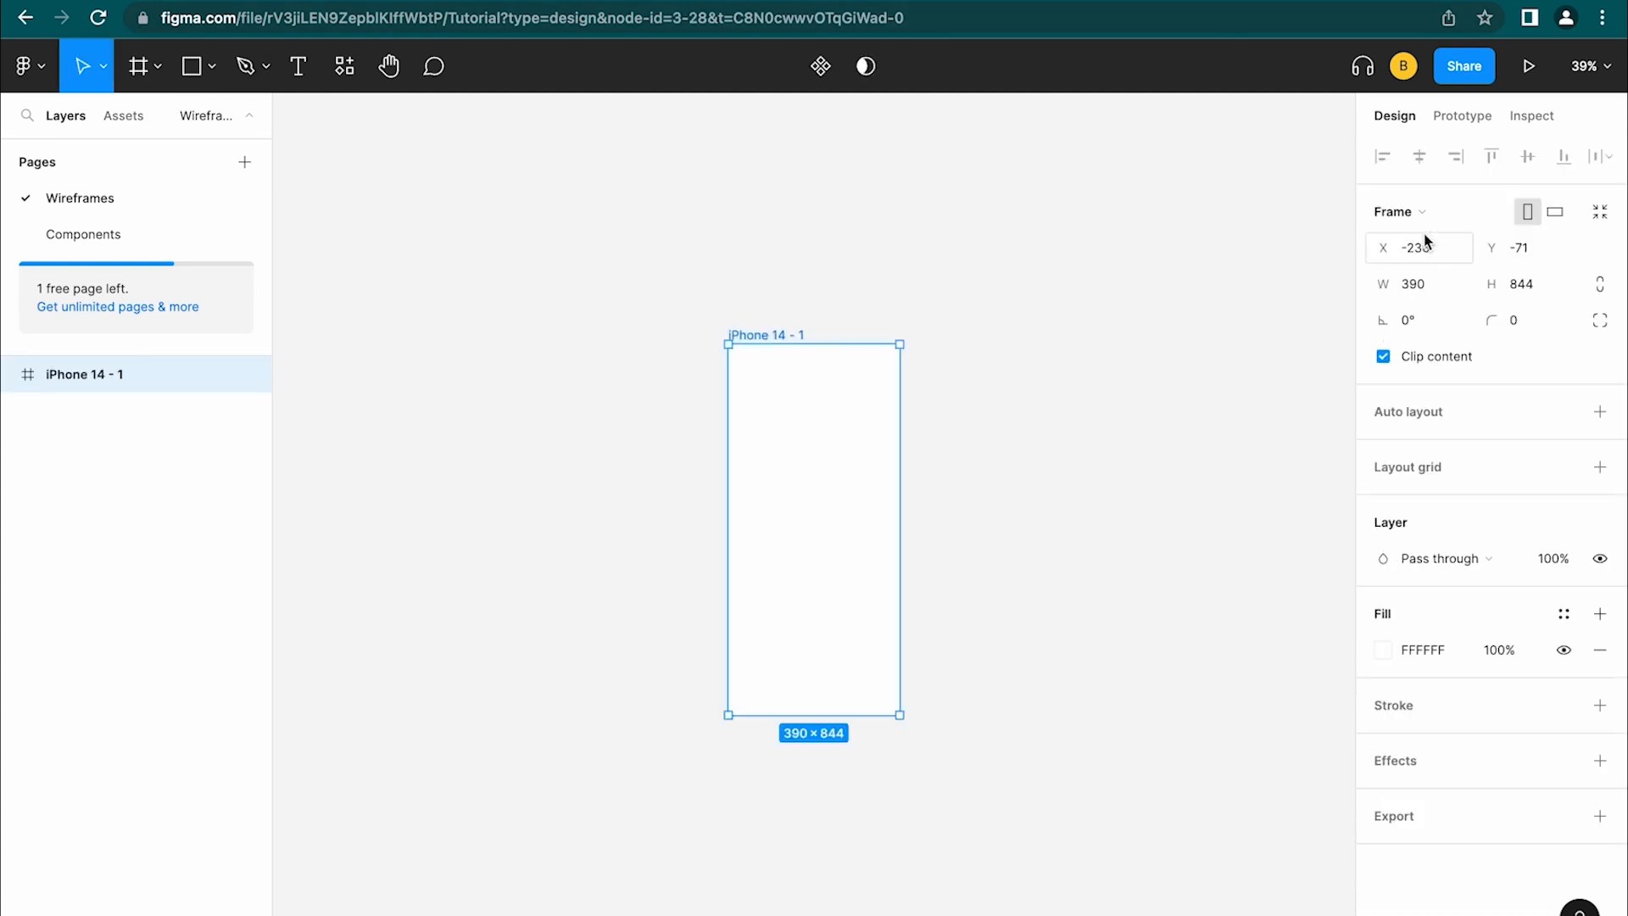
Rename the iPhone 14 - 1 frame to 'Sign-up'
scroll(760, 563, up, 5)
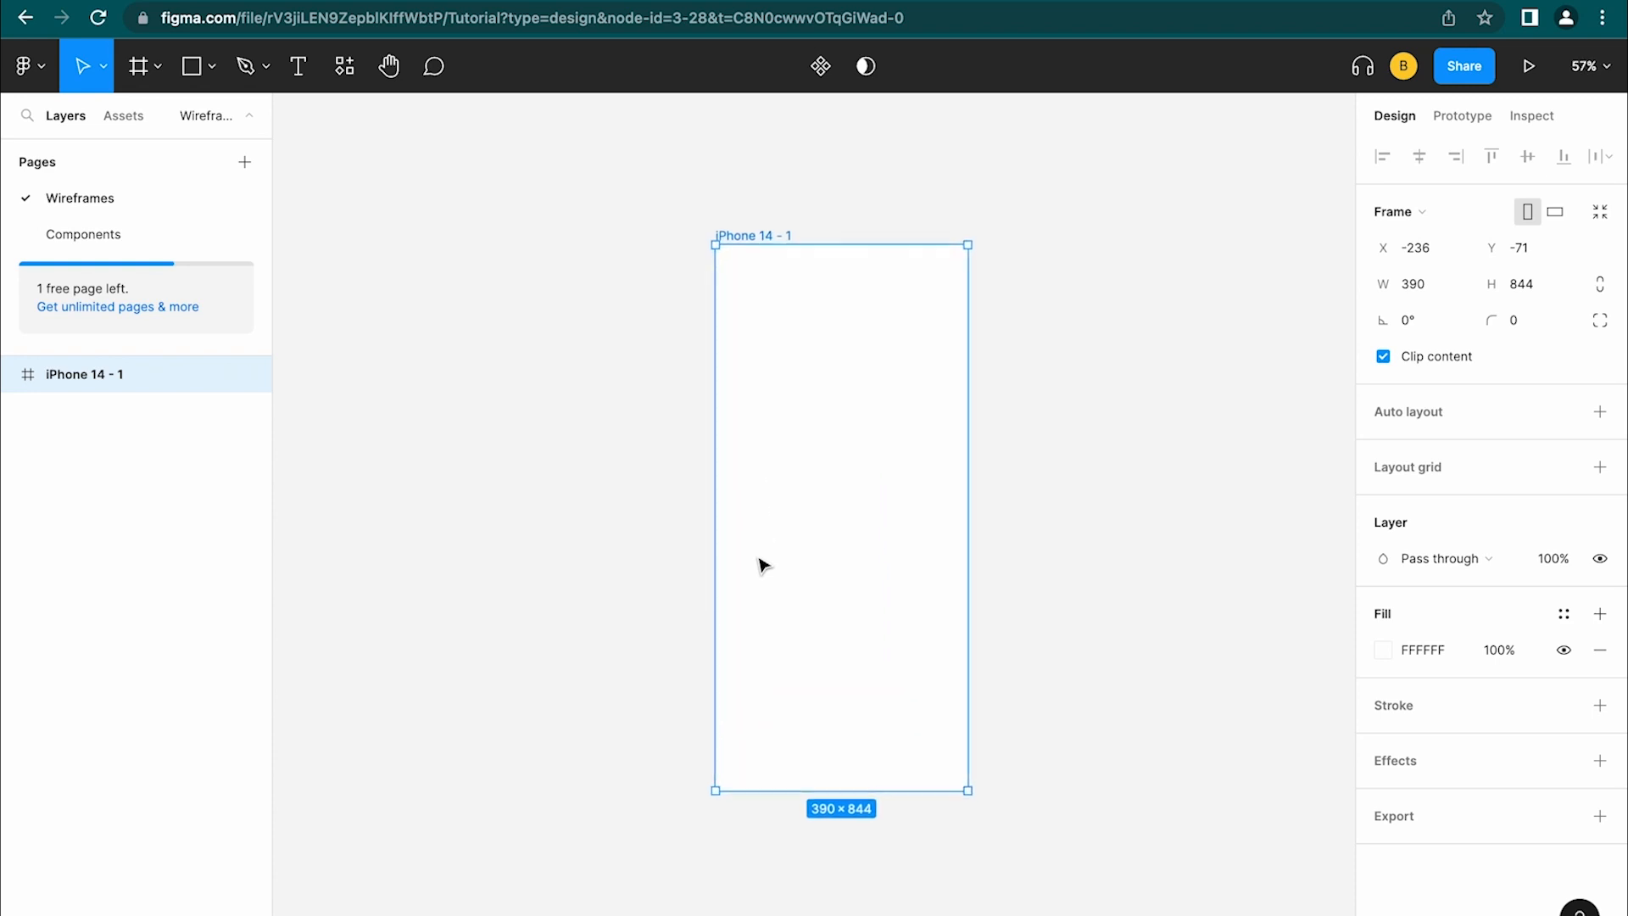
scroll(760, 563, up, 1)
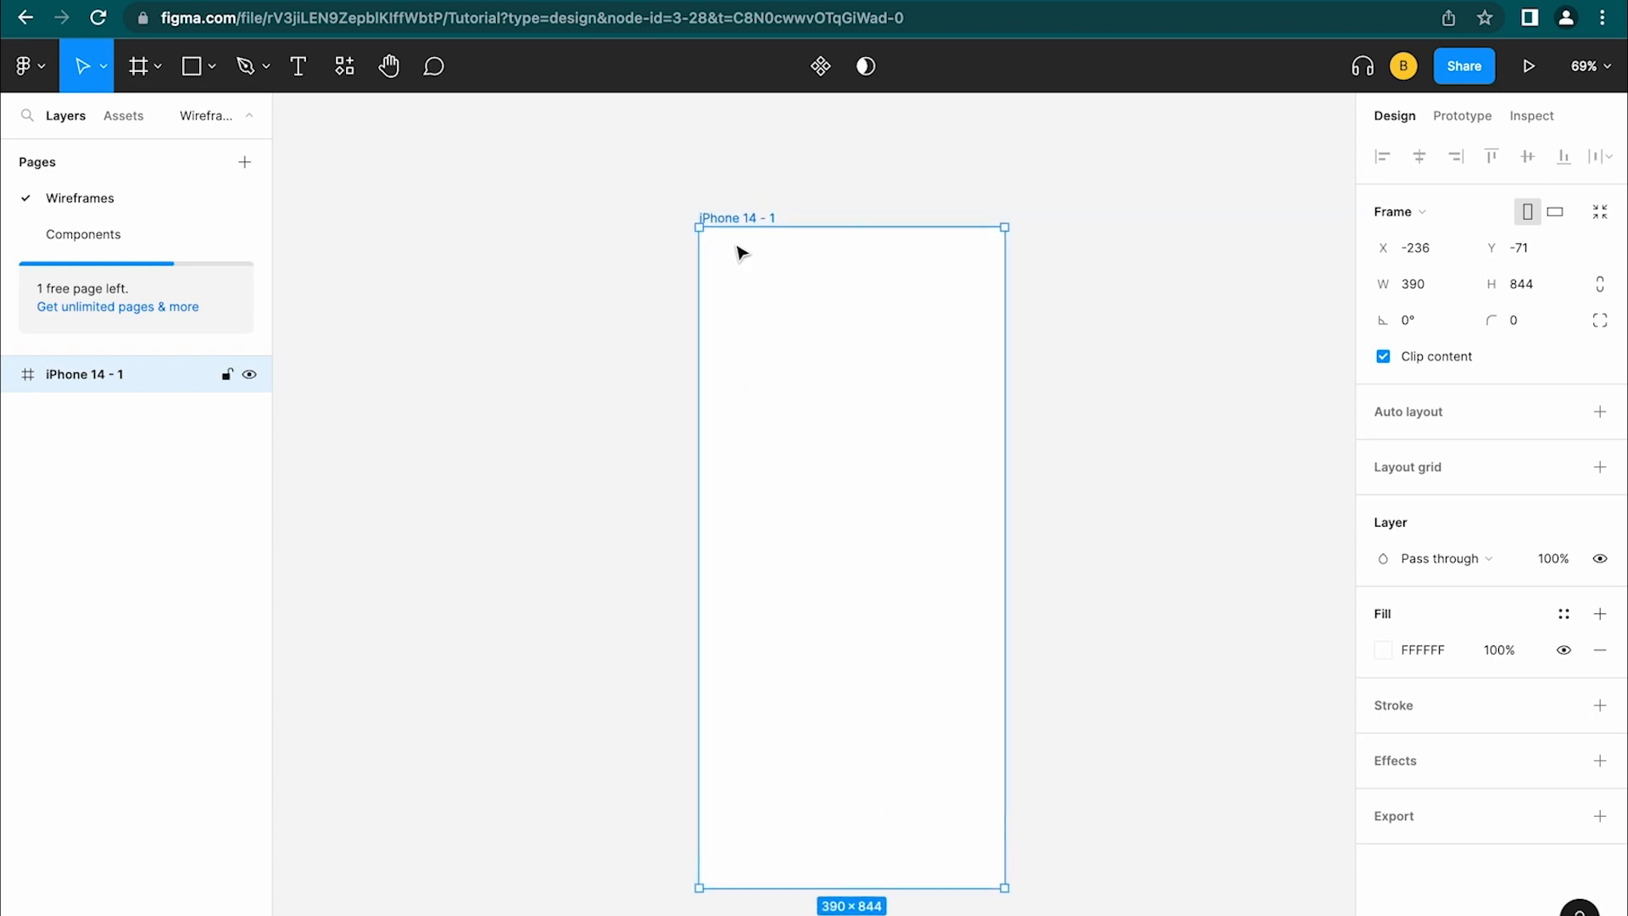
double_click(734, 218)
text(Sing)
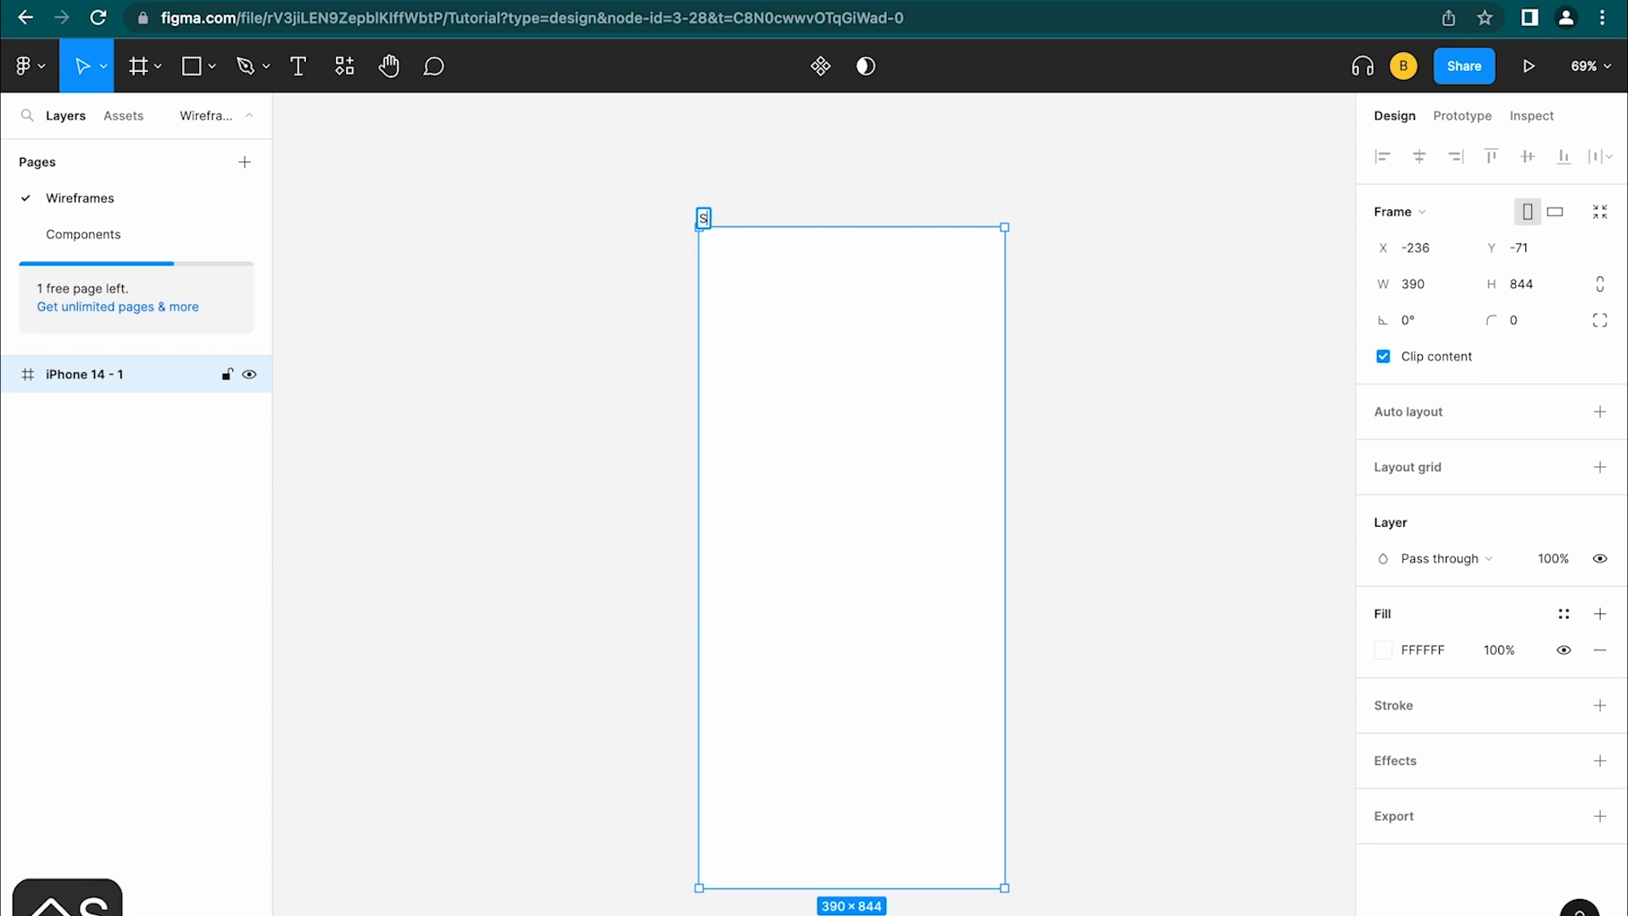
key(BackSpace)
text(n-up)
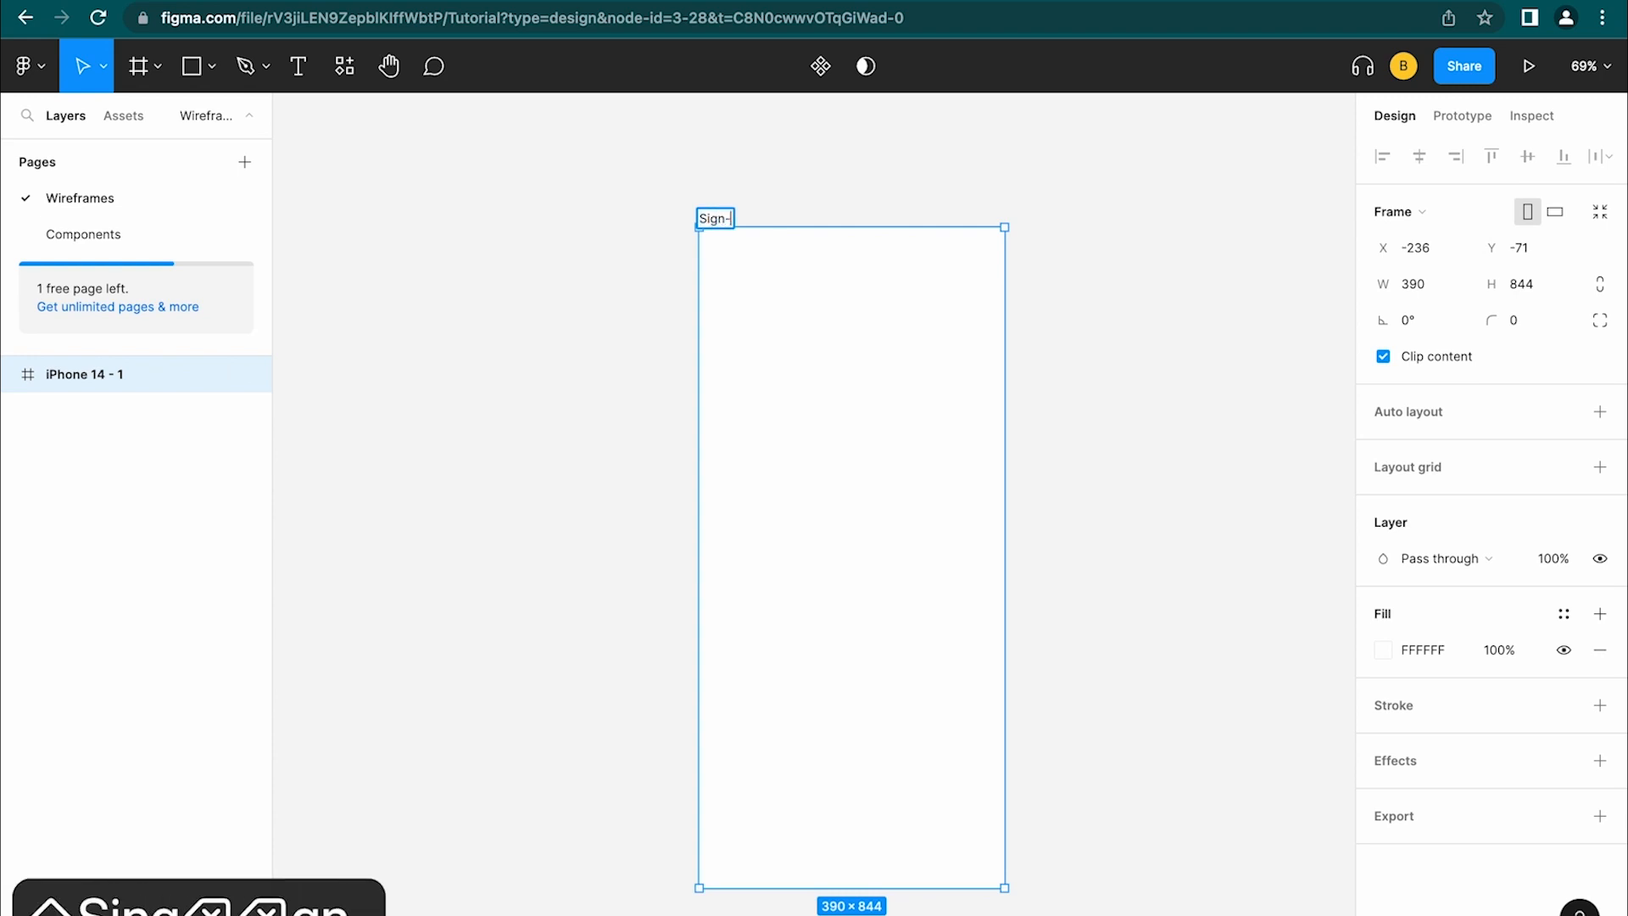
click(591, 262)
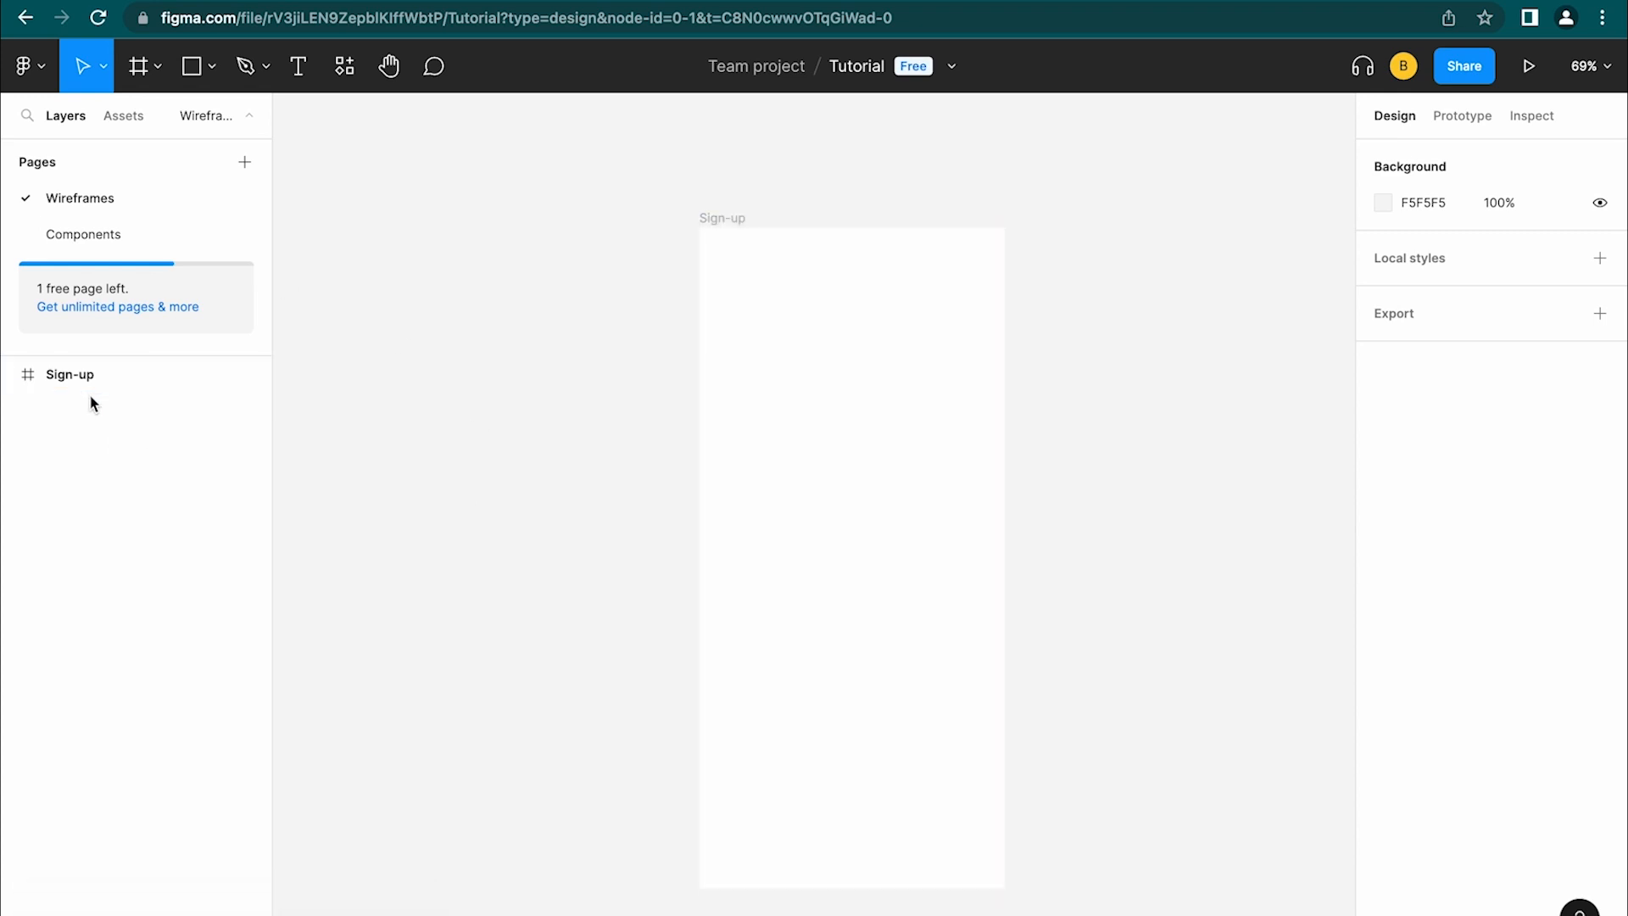
Copy the red Button from Components into the Sign-up frame, then delete the pasted copy
click(112, 241)
right_click(648, 388)
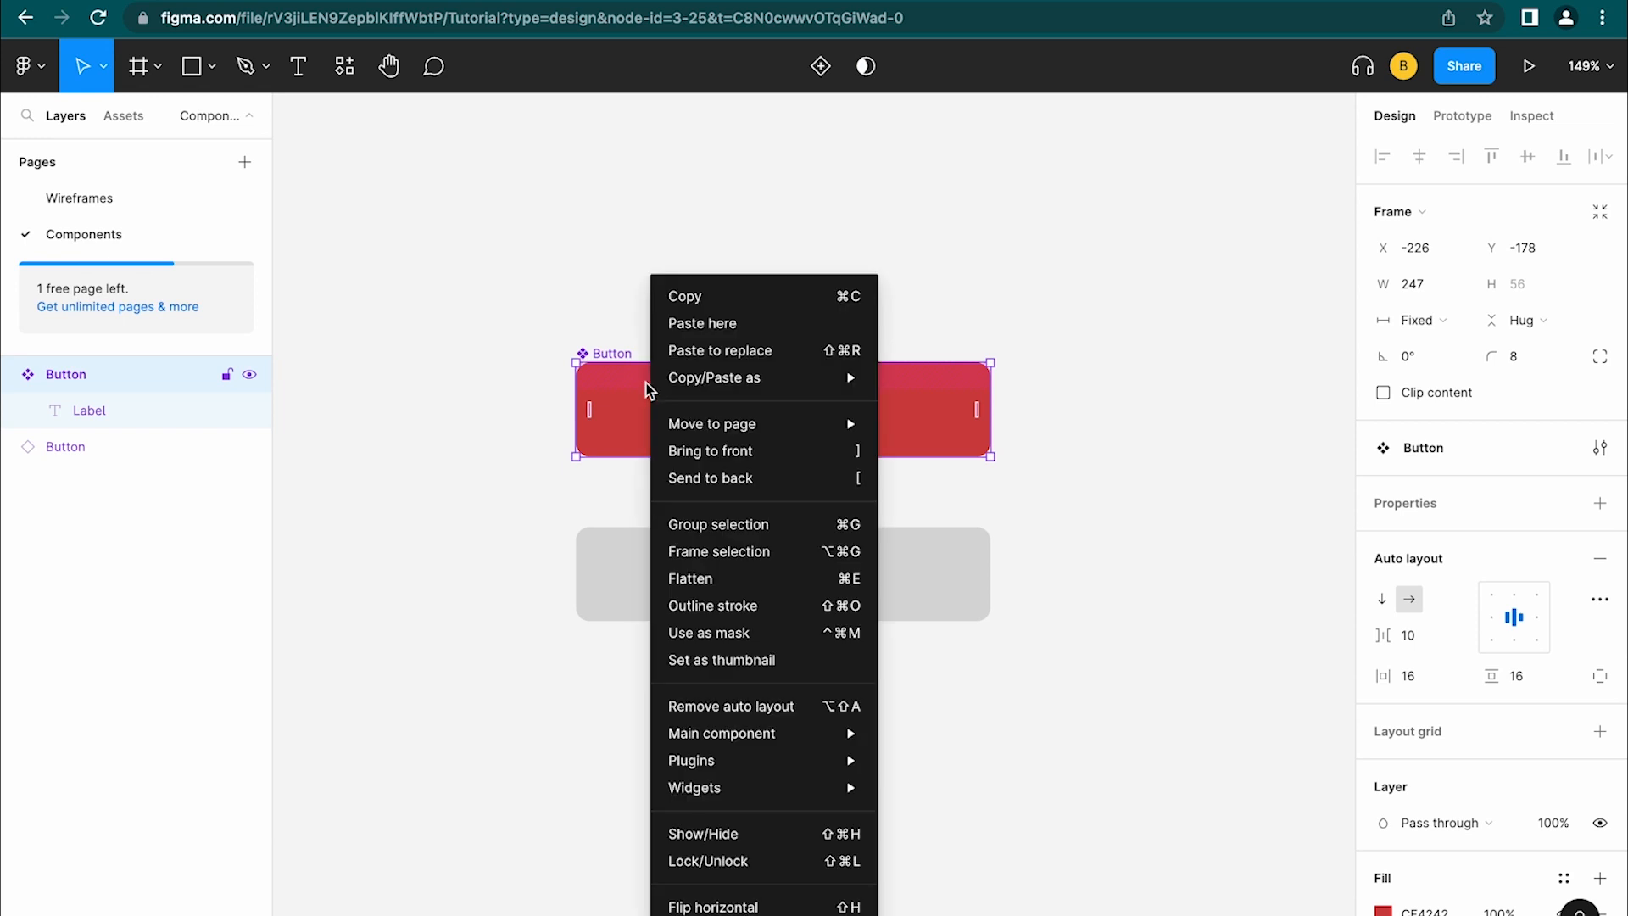
click(709, 305)
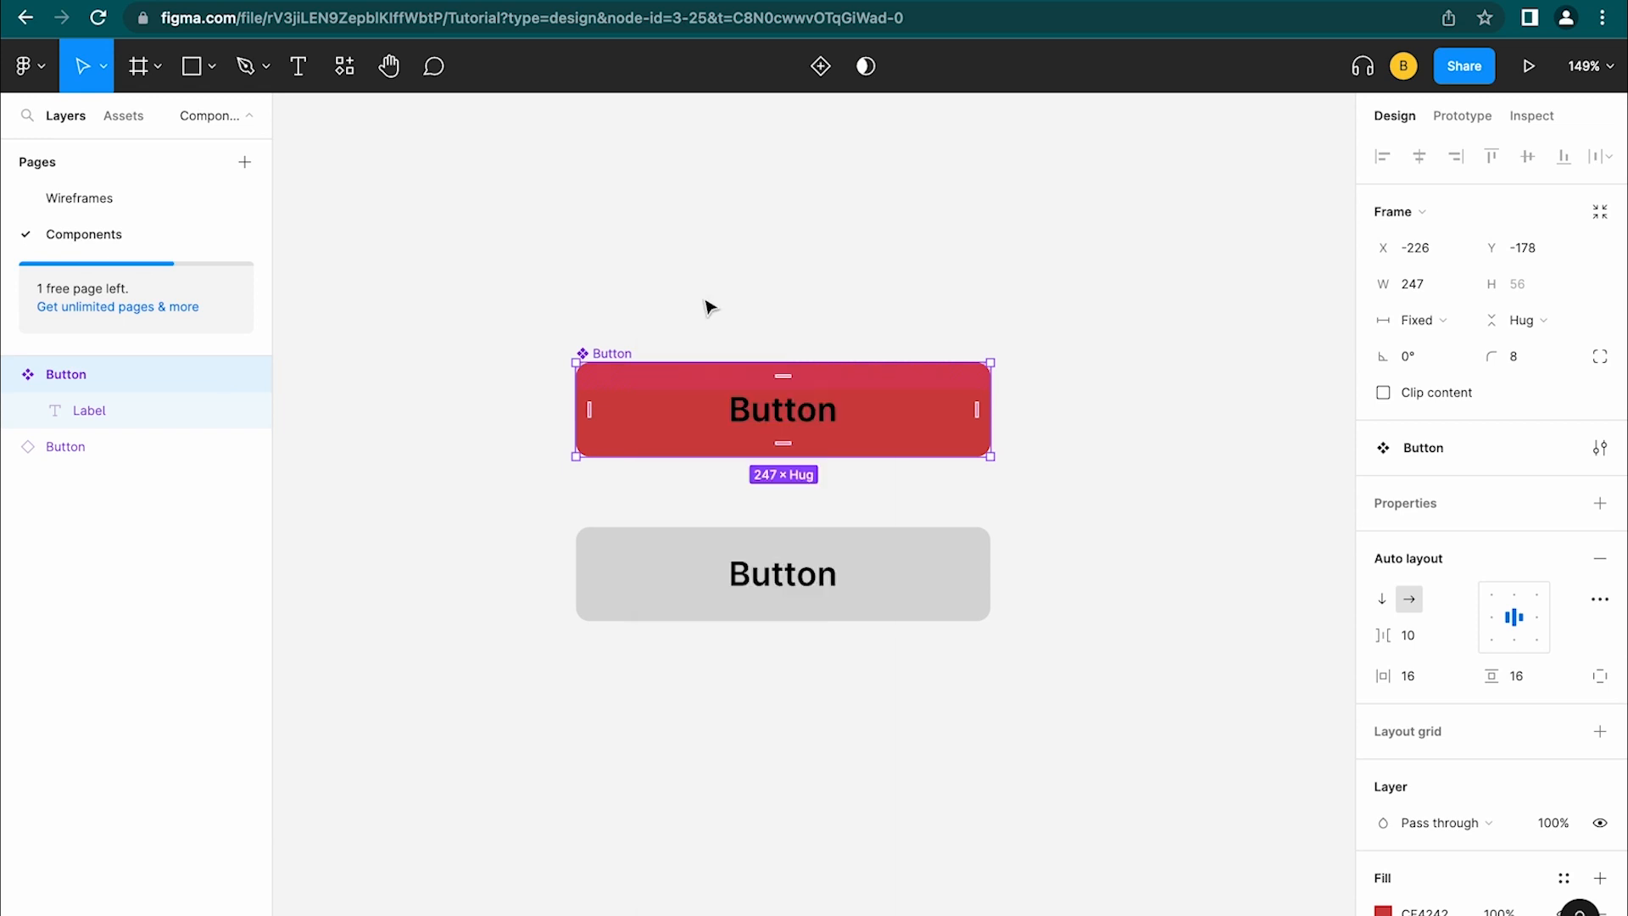
click(97, 197)
key(super+v)
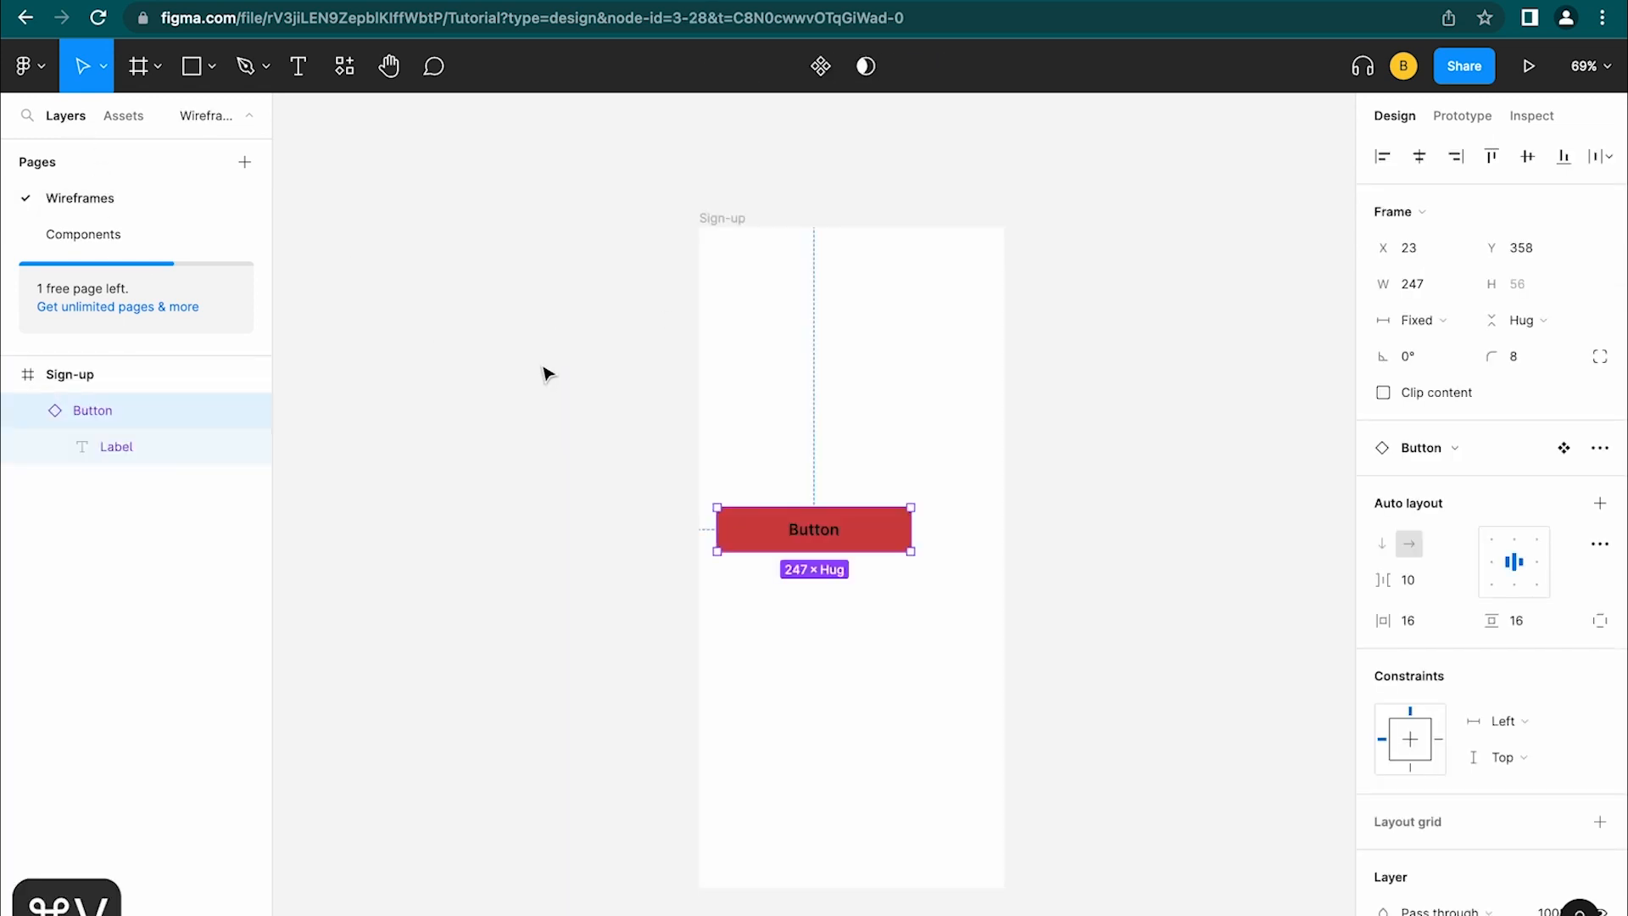
drag(850, 545, 887, 666)
key(BackSpace)
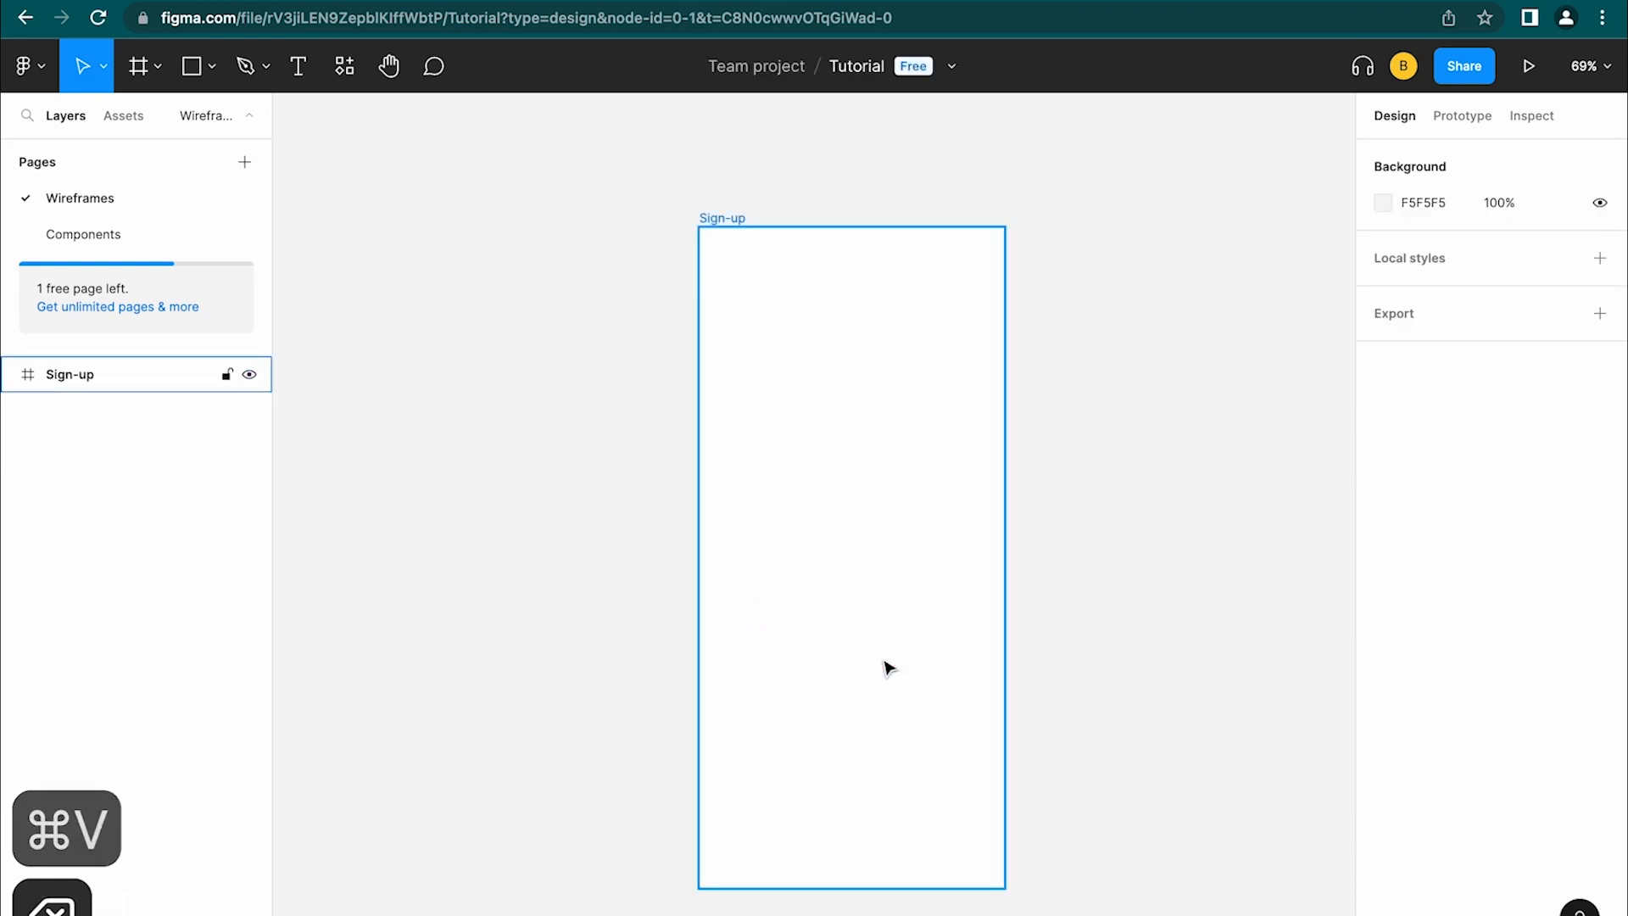
Drag a Button instance from the Assets local components into the bottom of Sign-up
click(126, 117)
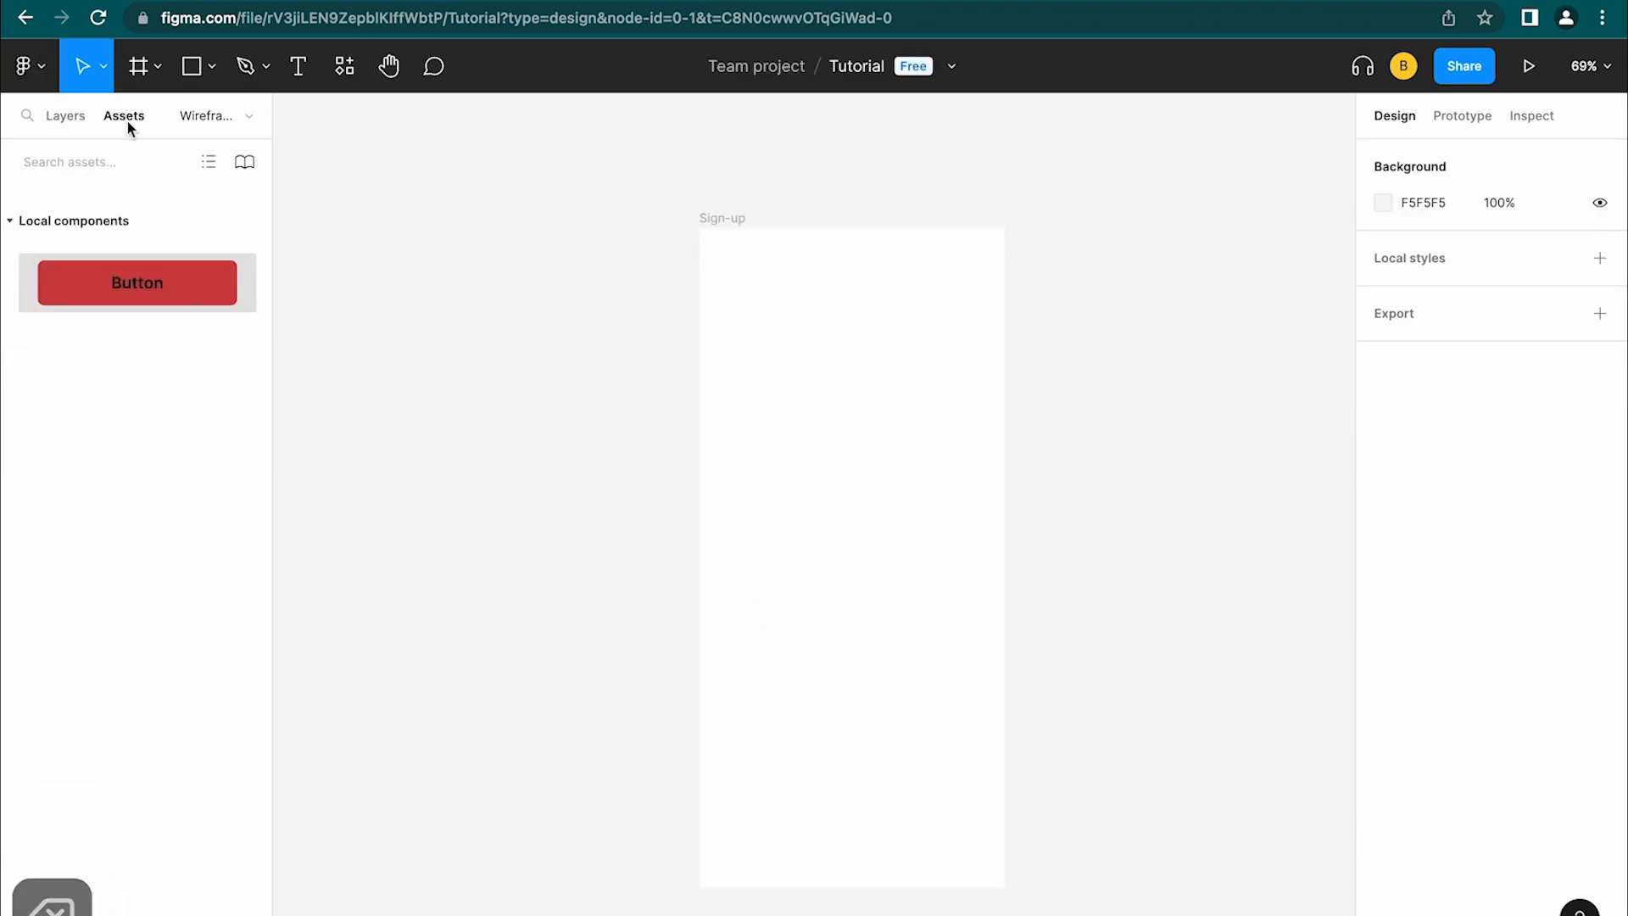
click(79, 174)
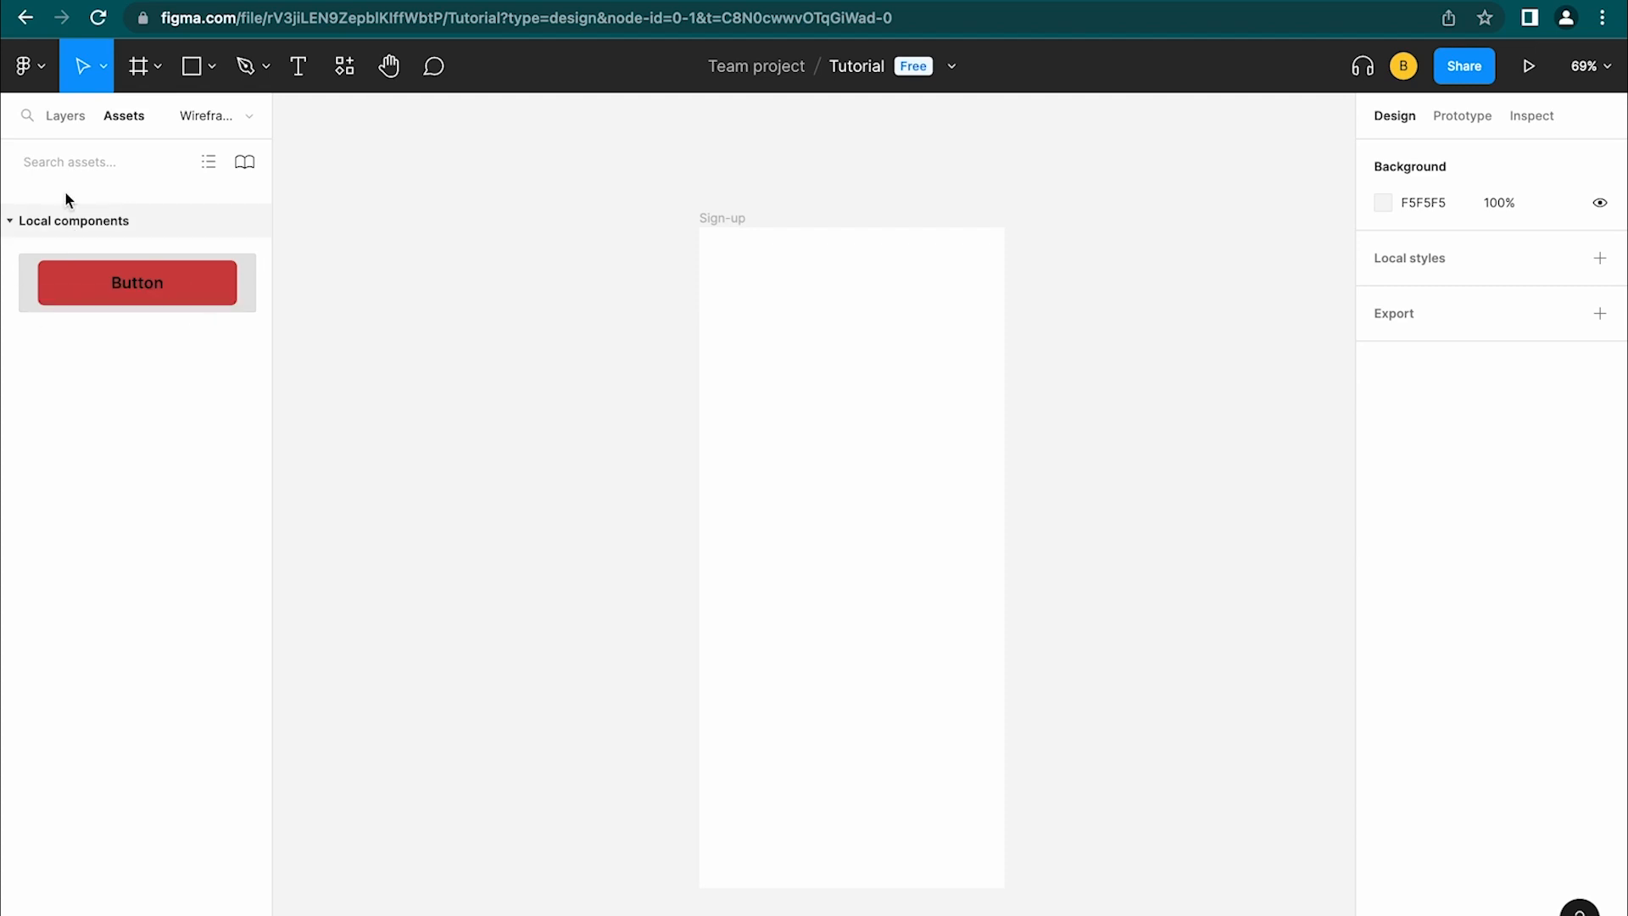
click(360, 51)
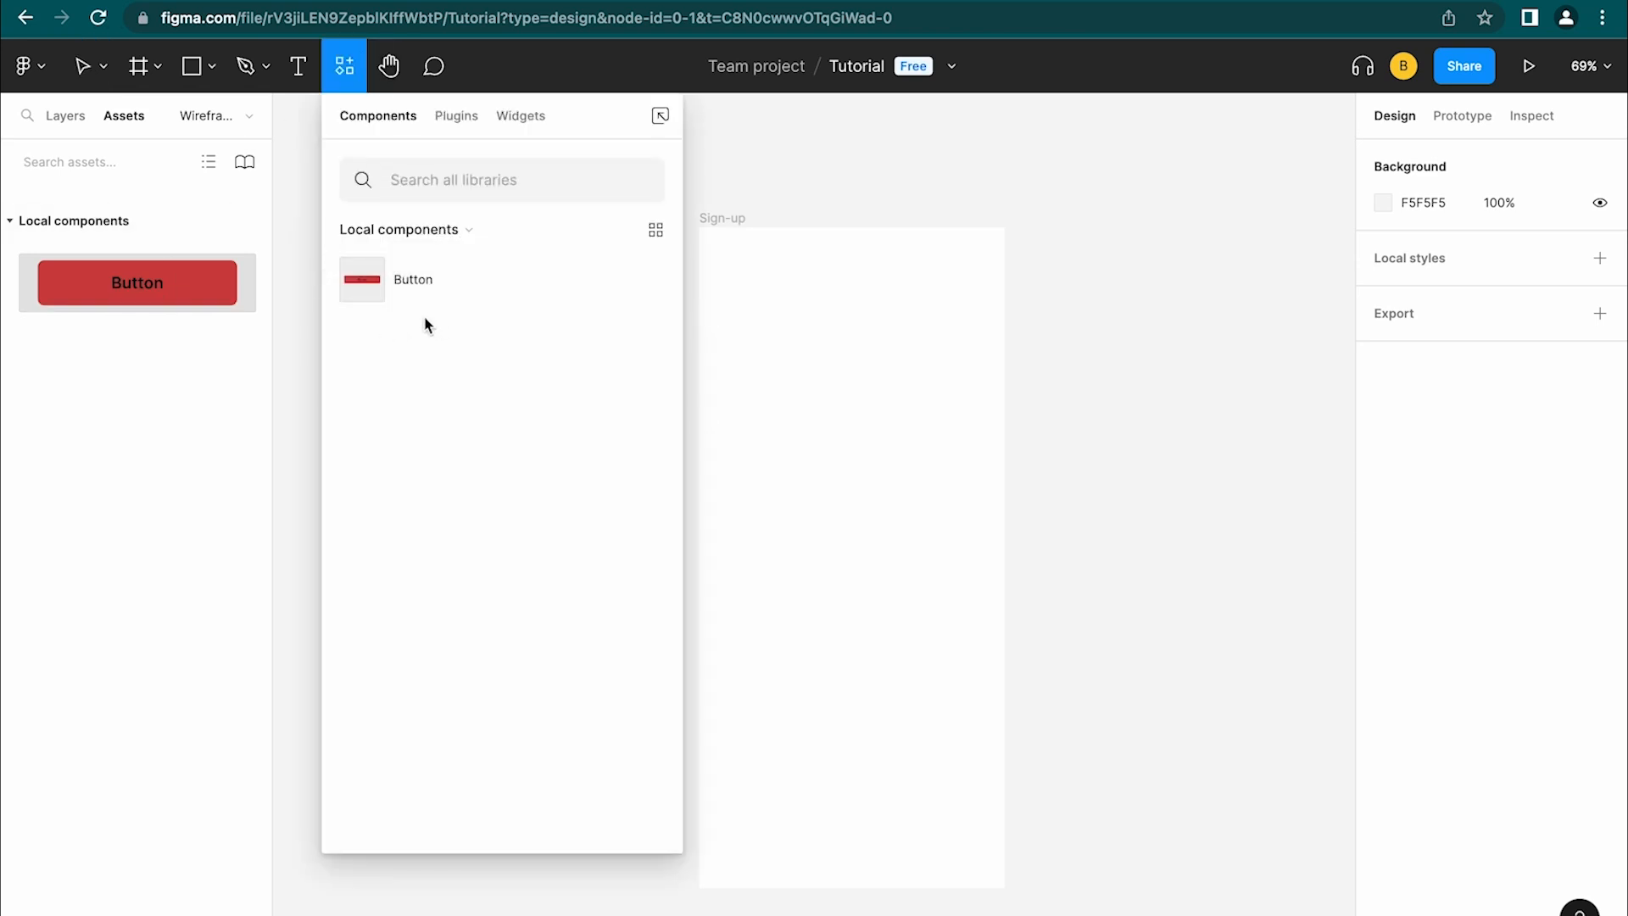
click(356, 79)
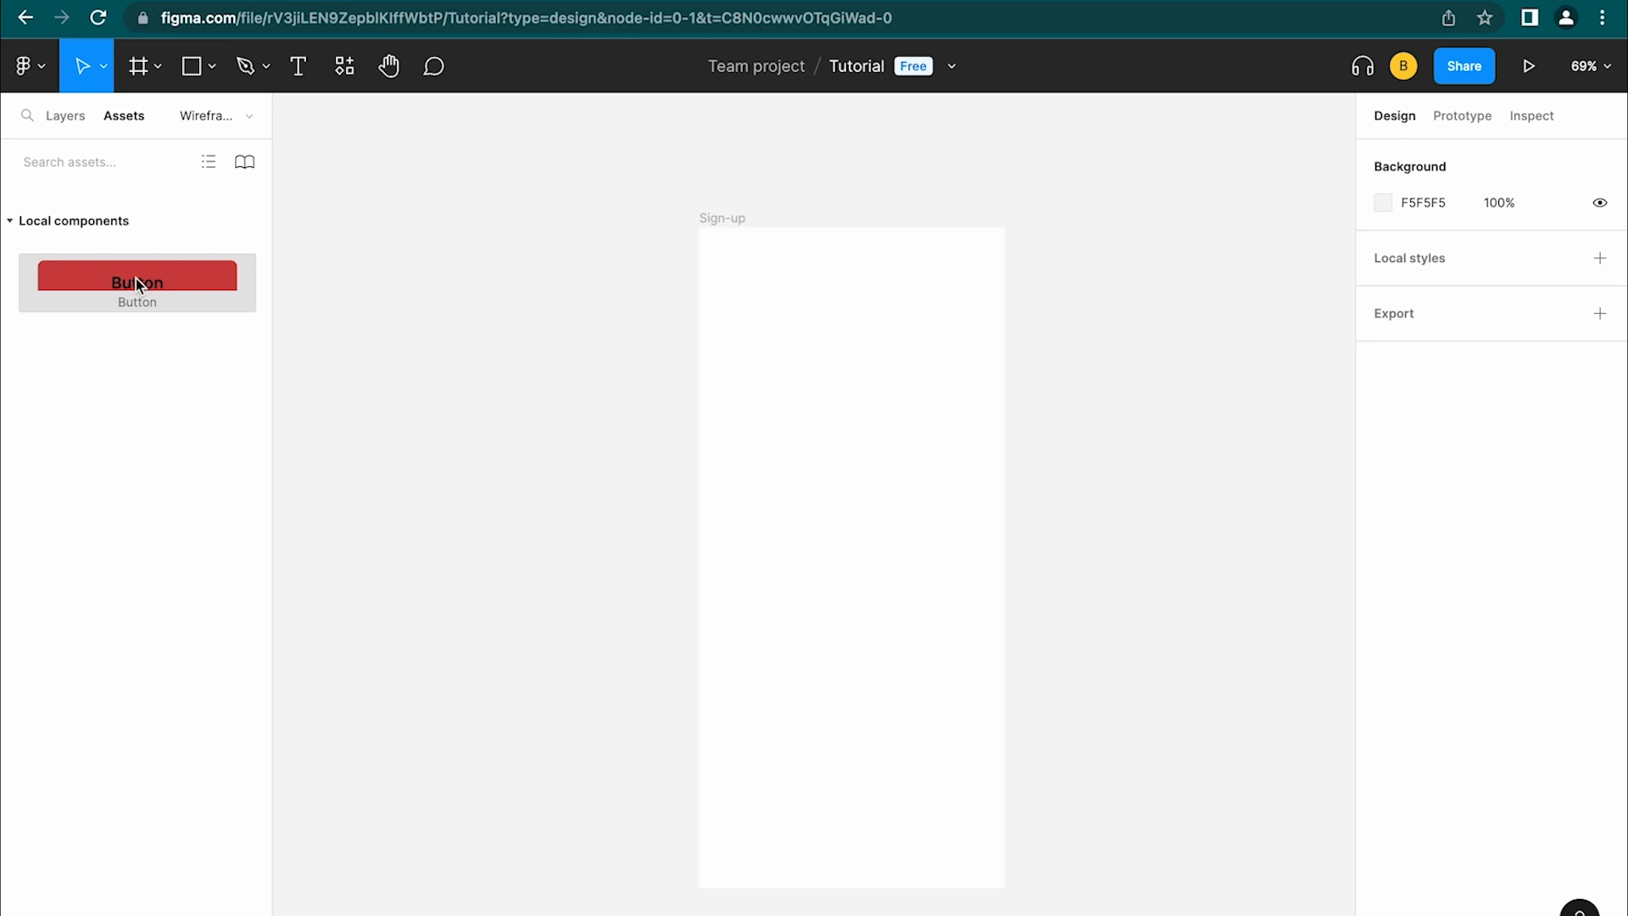
drag(136, 280, 848, 804)
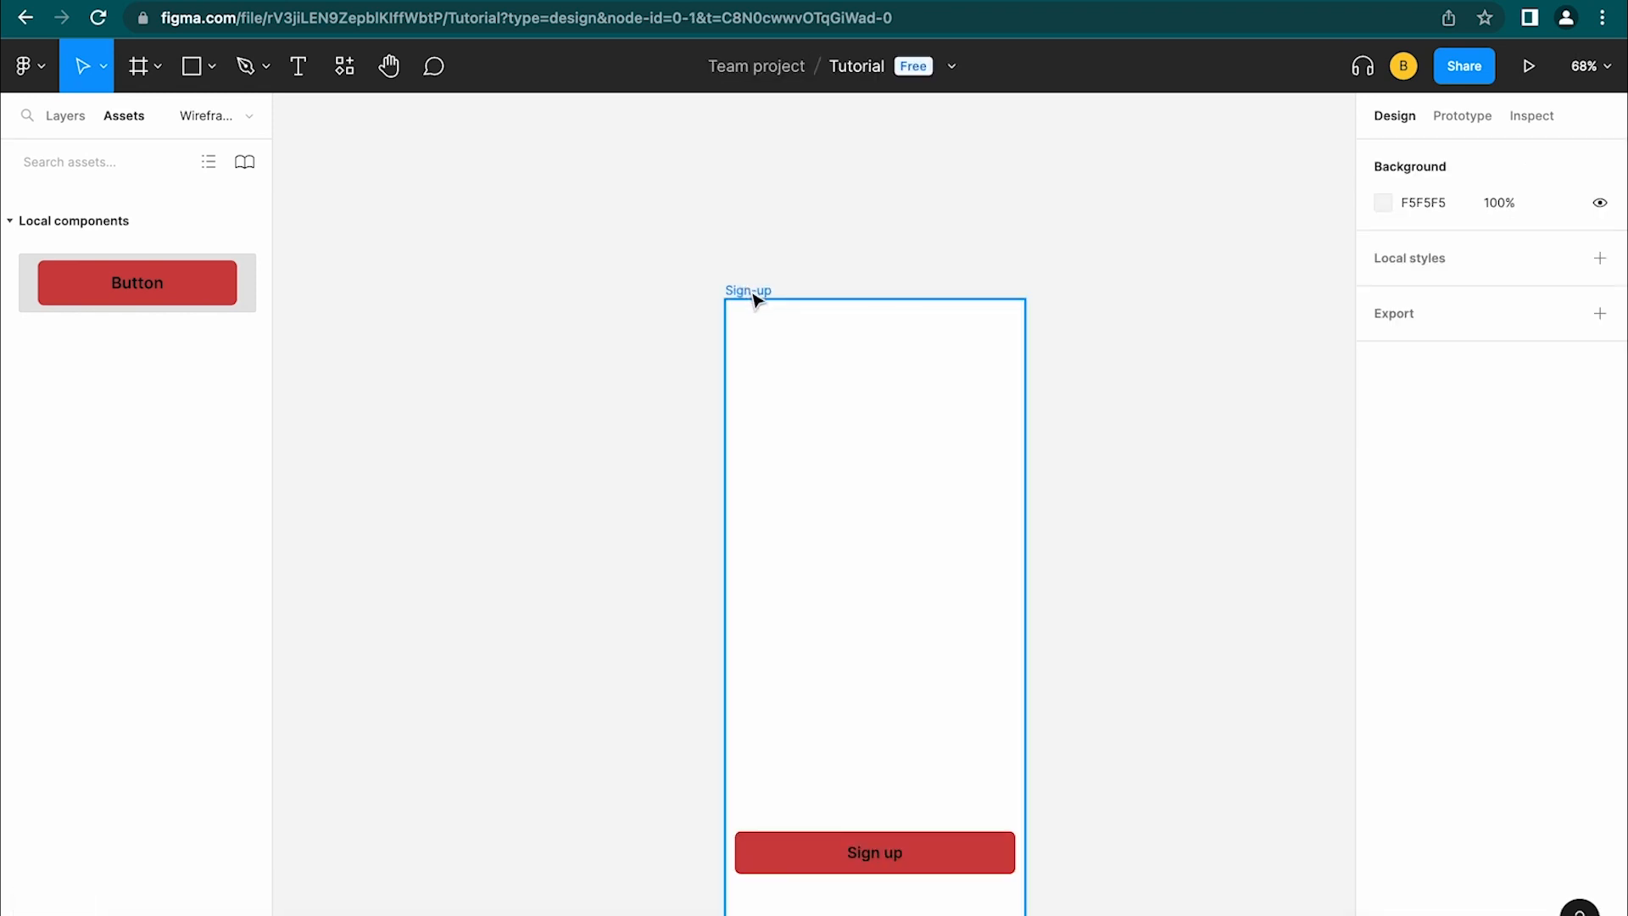
Rename the Sign-up frame to 'Start'
double_click(749, 290)
text(Start)
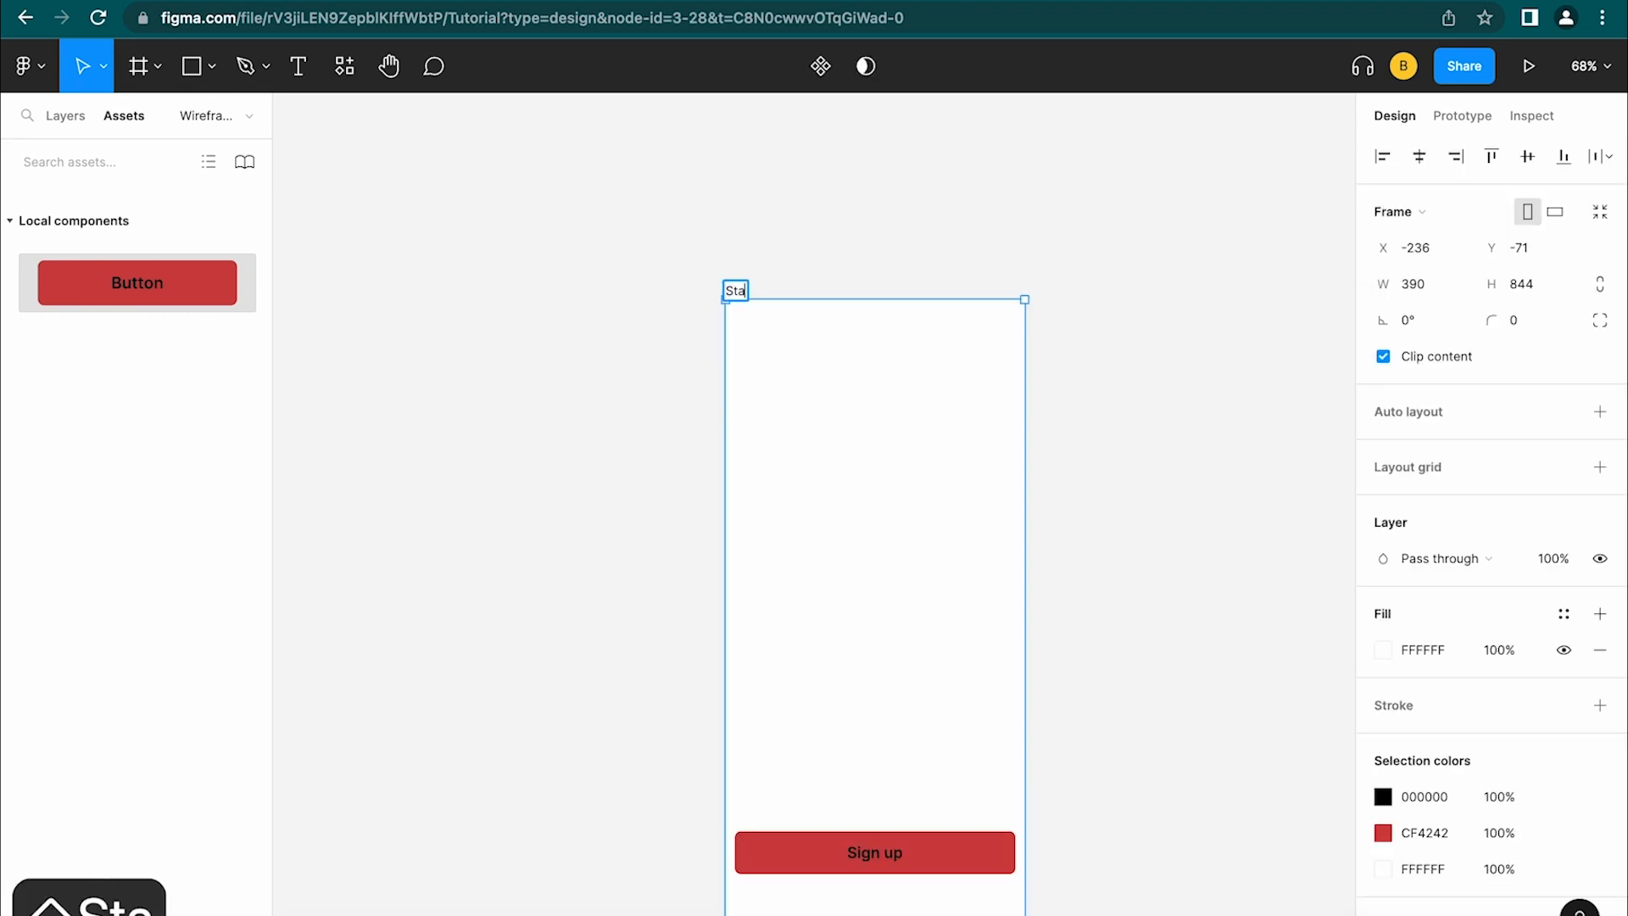
click(1112, 410)
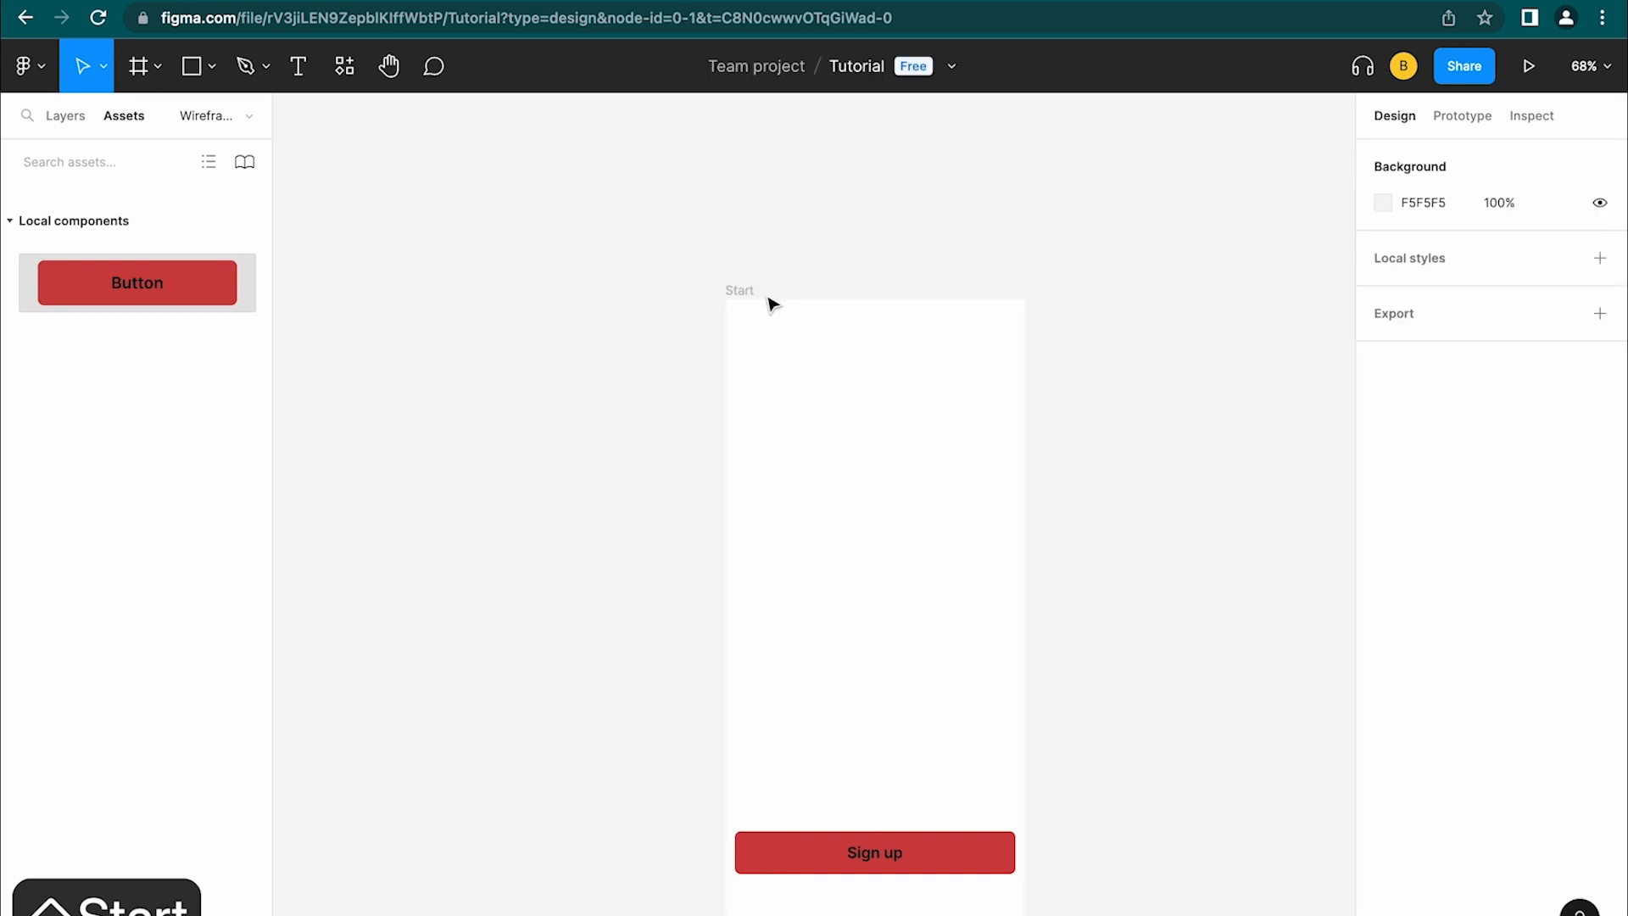
Change the button label from 'Sign up' to 'Get Started'
double_click(884, 857)
double_click(881, 852)
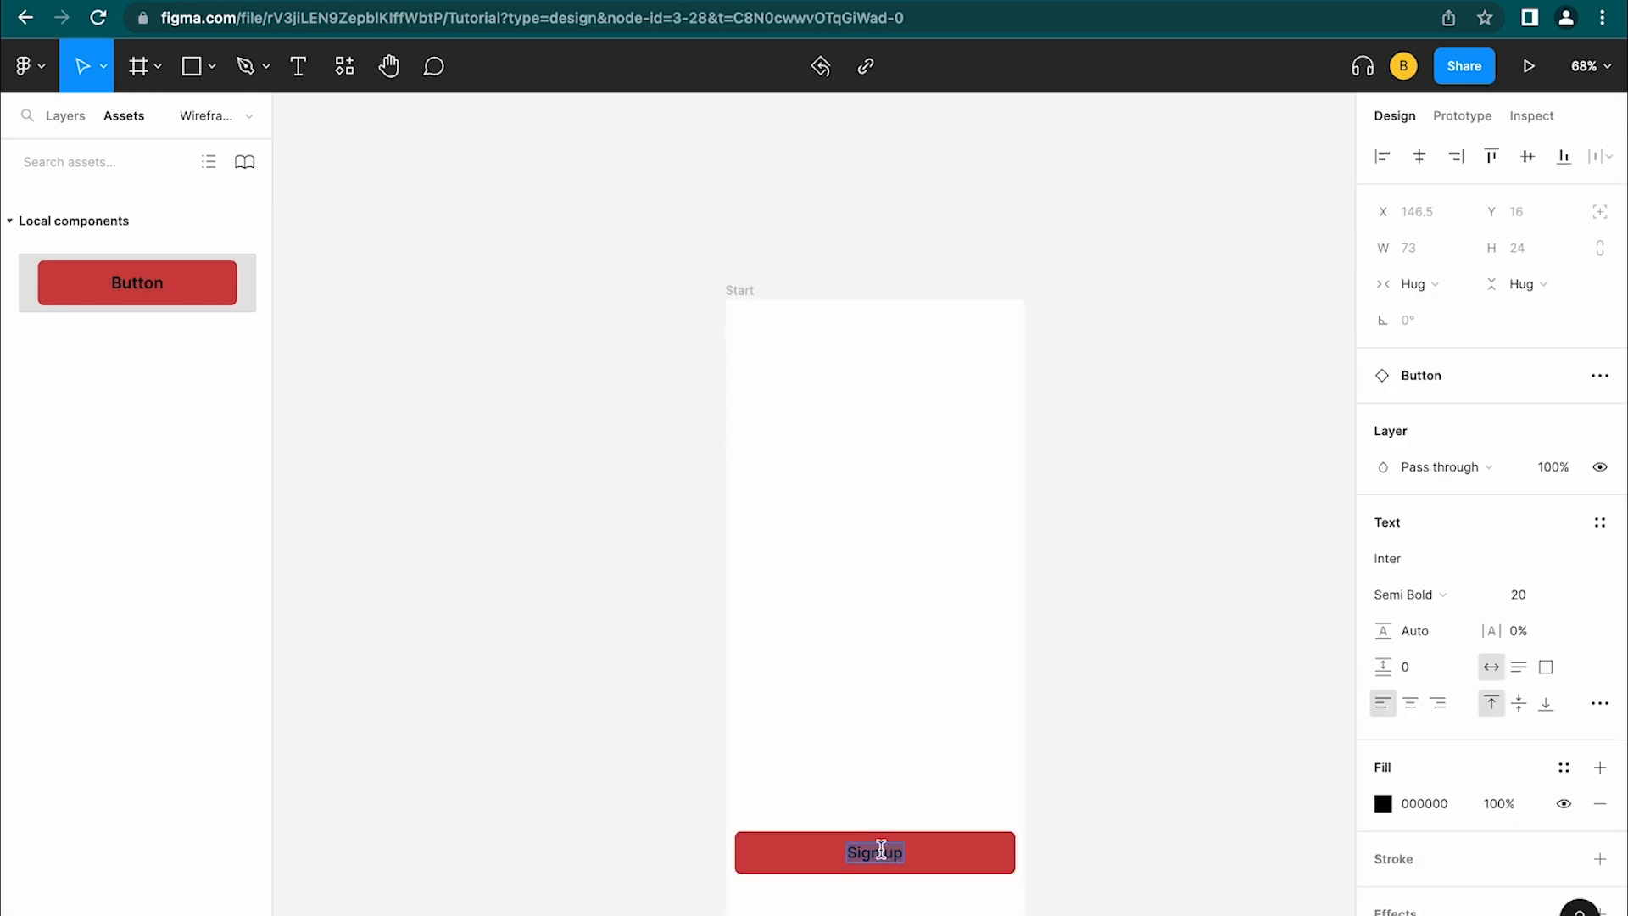
text(Get nS)
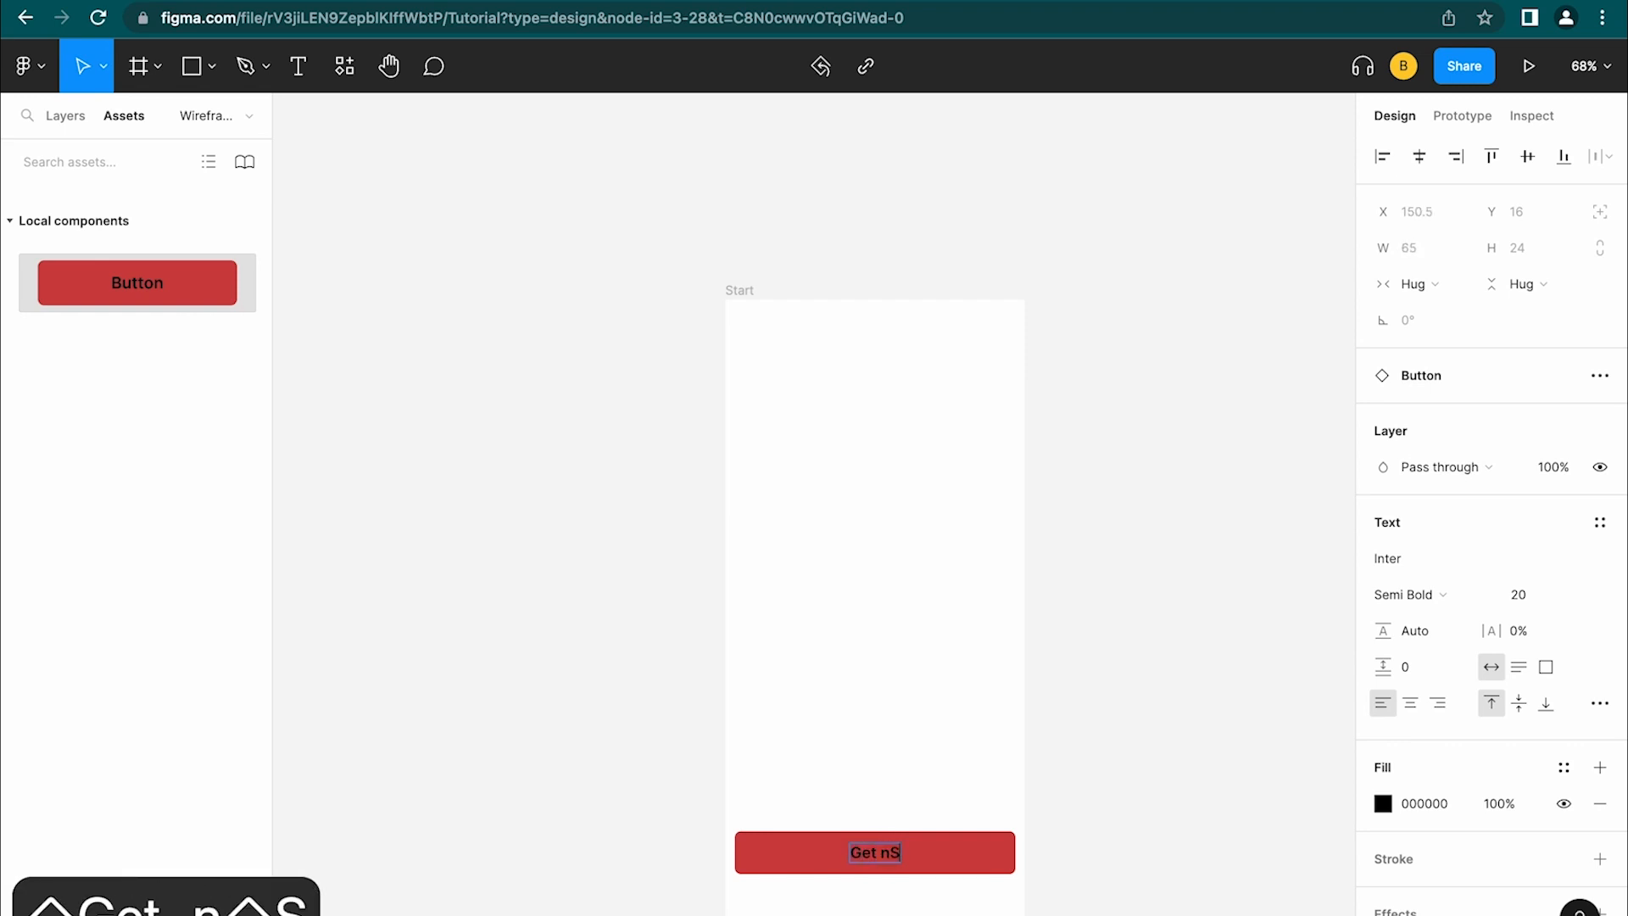
key(BackSpace)
key(BackSpace)
text(Started)
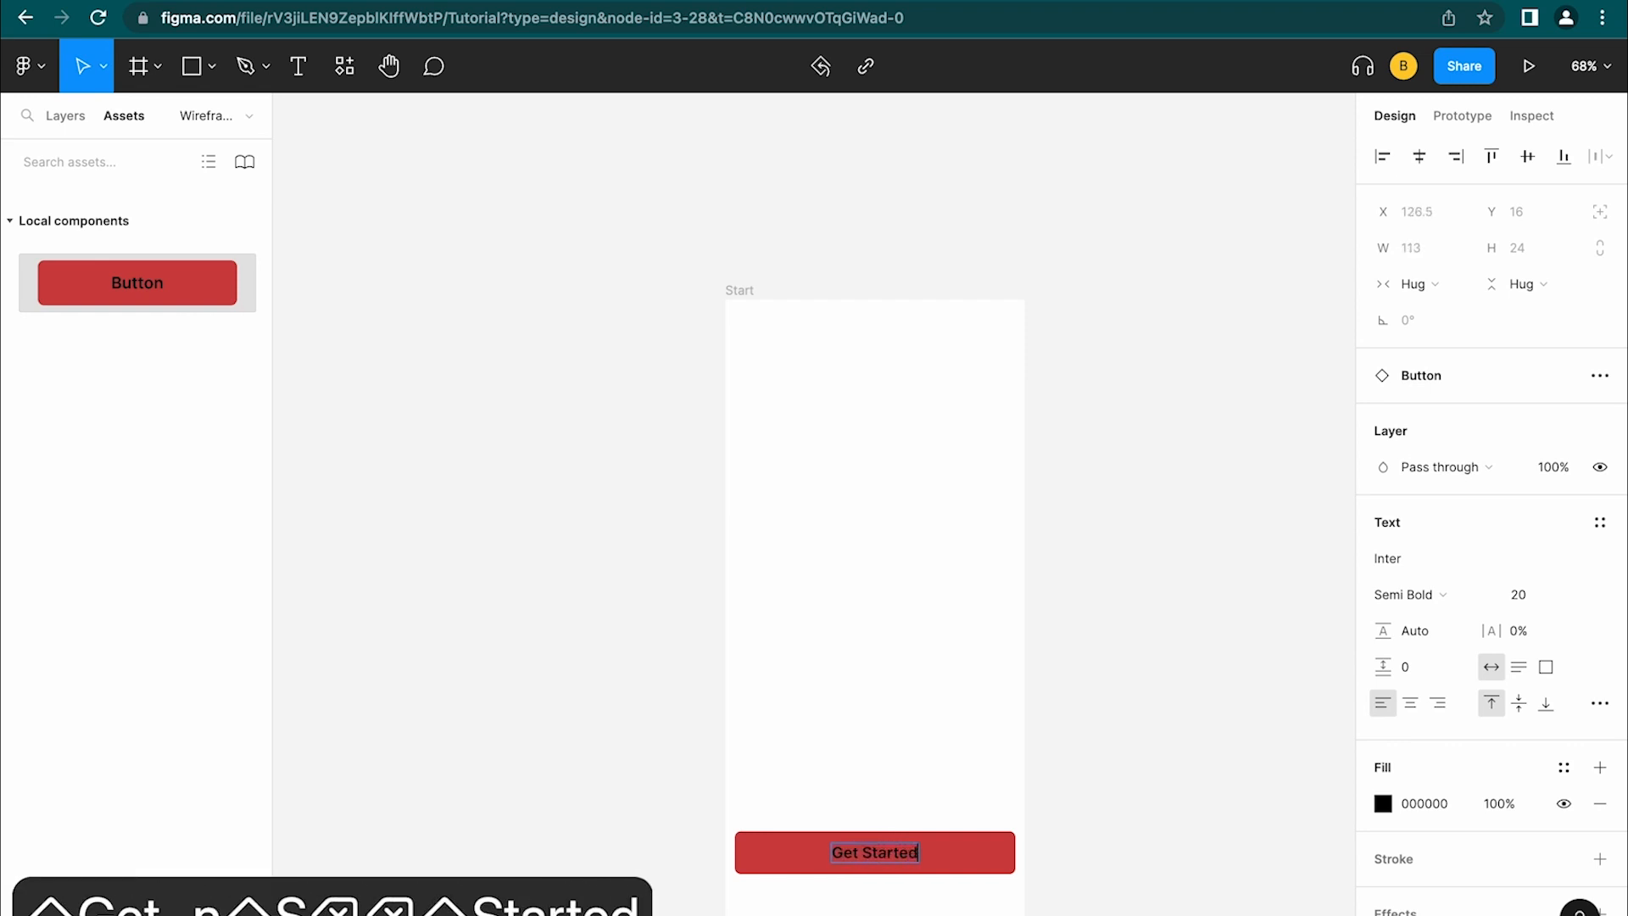
click(1070, 816)
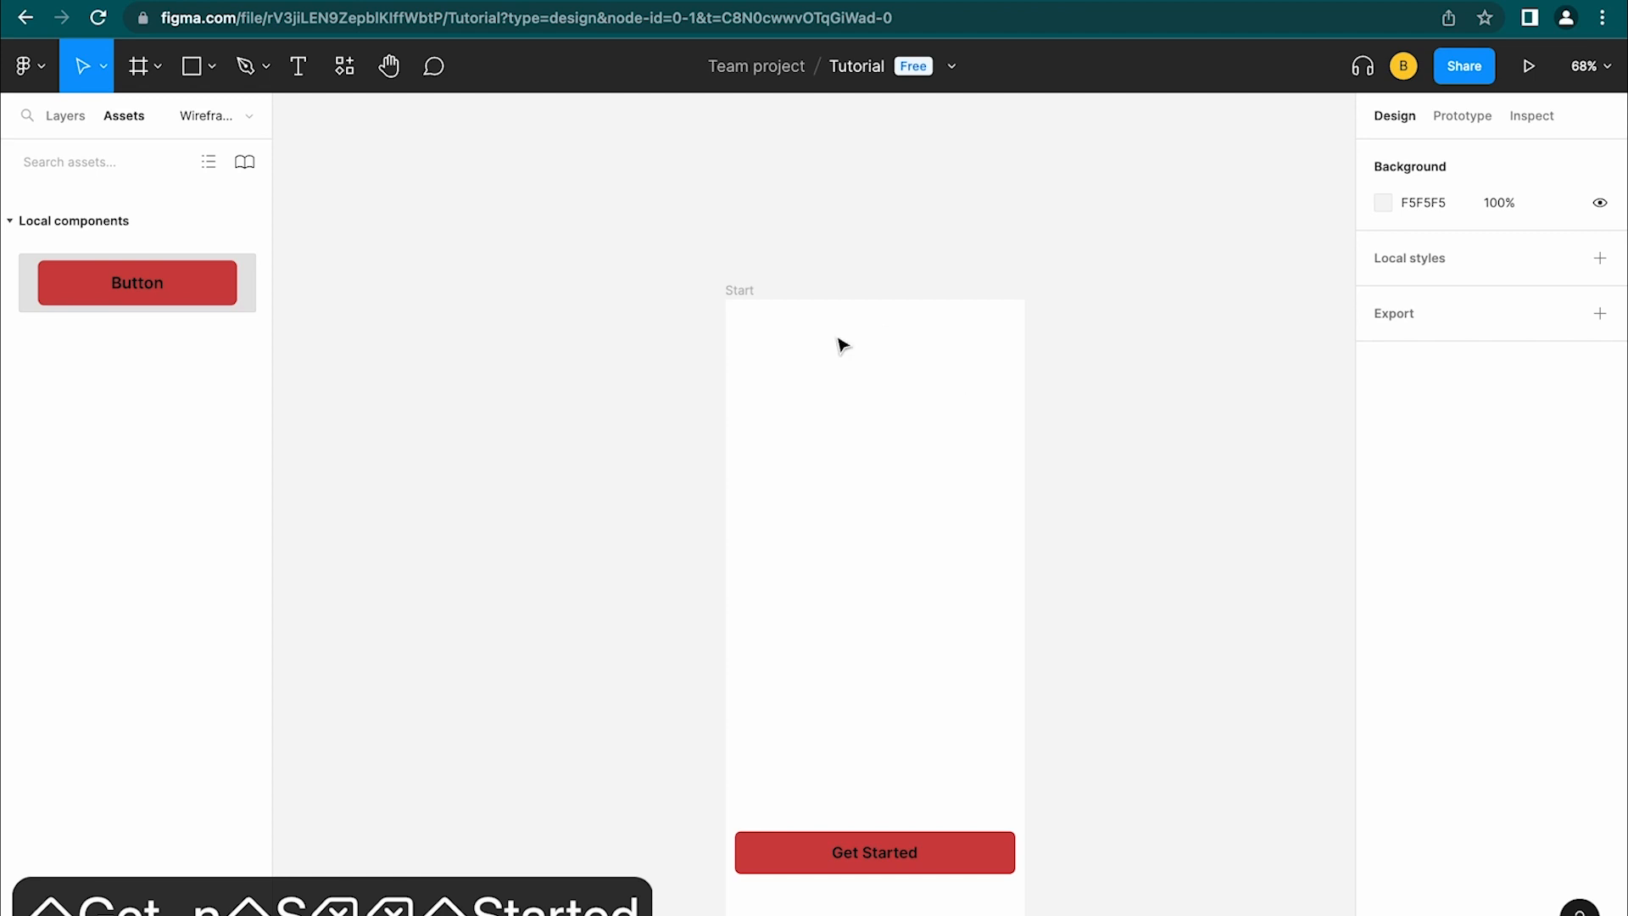
click(750, 296)
Run the Unsplash plugin from the canvas menu, insert a plant photo, and close it
right_click(469, 329)
click(625, 316)
right_click(626, 303)
mouse_move(682, 500)
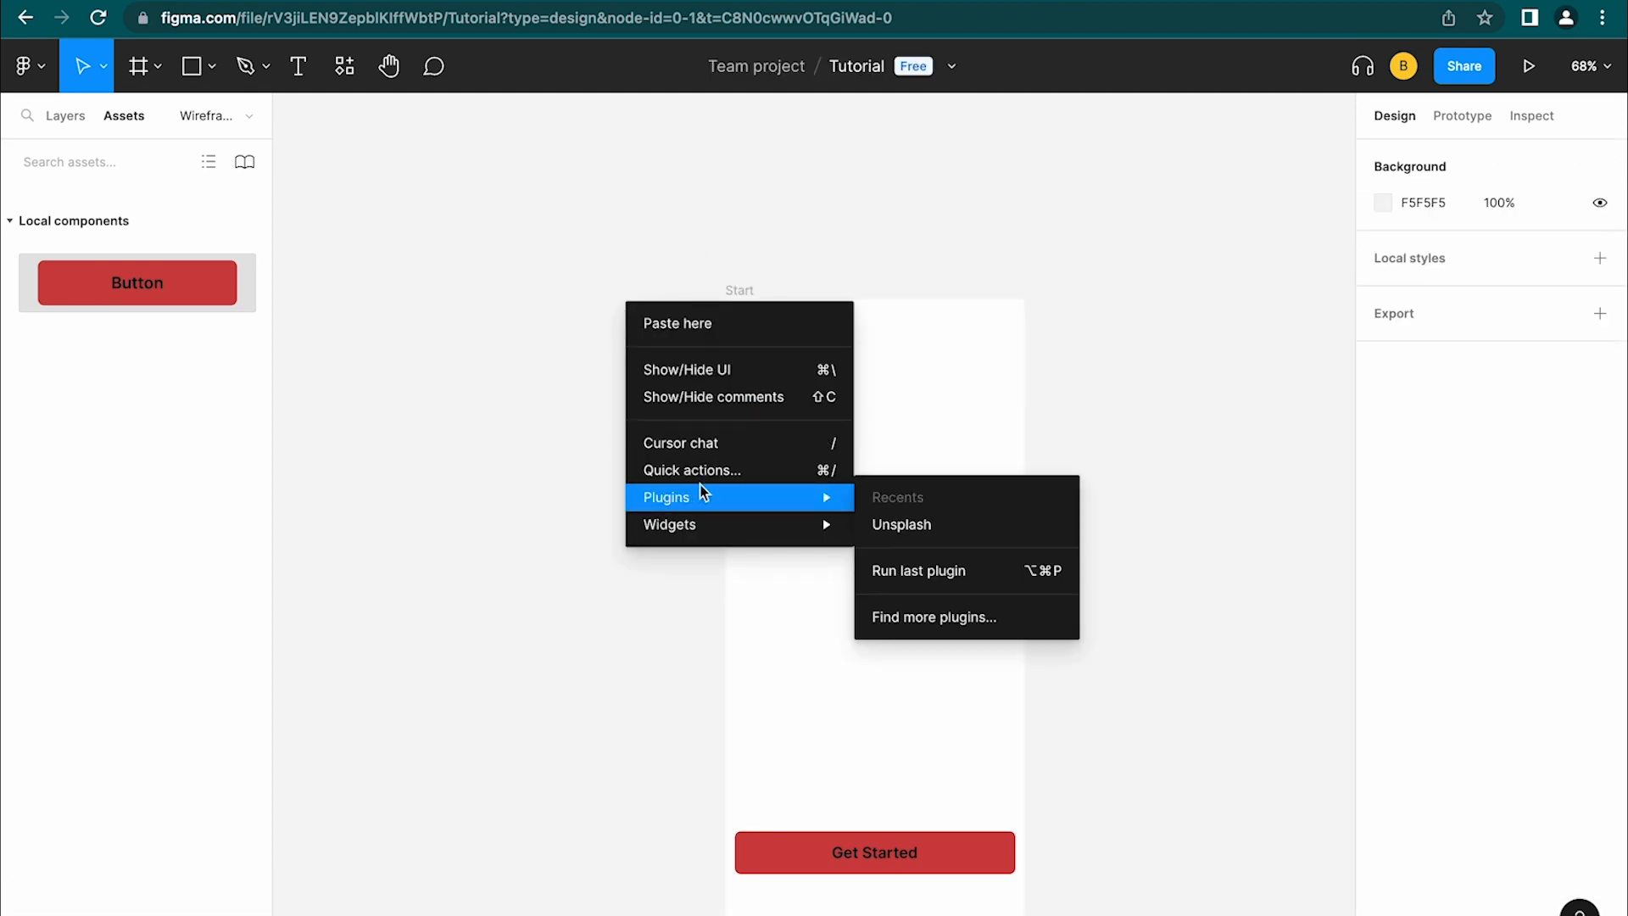
click(923, 529)
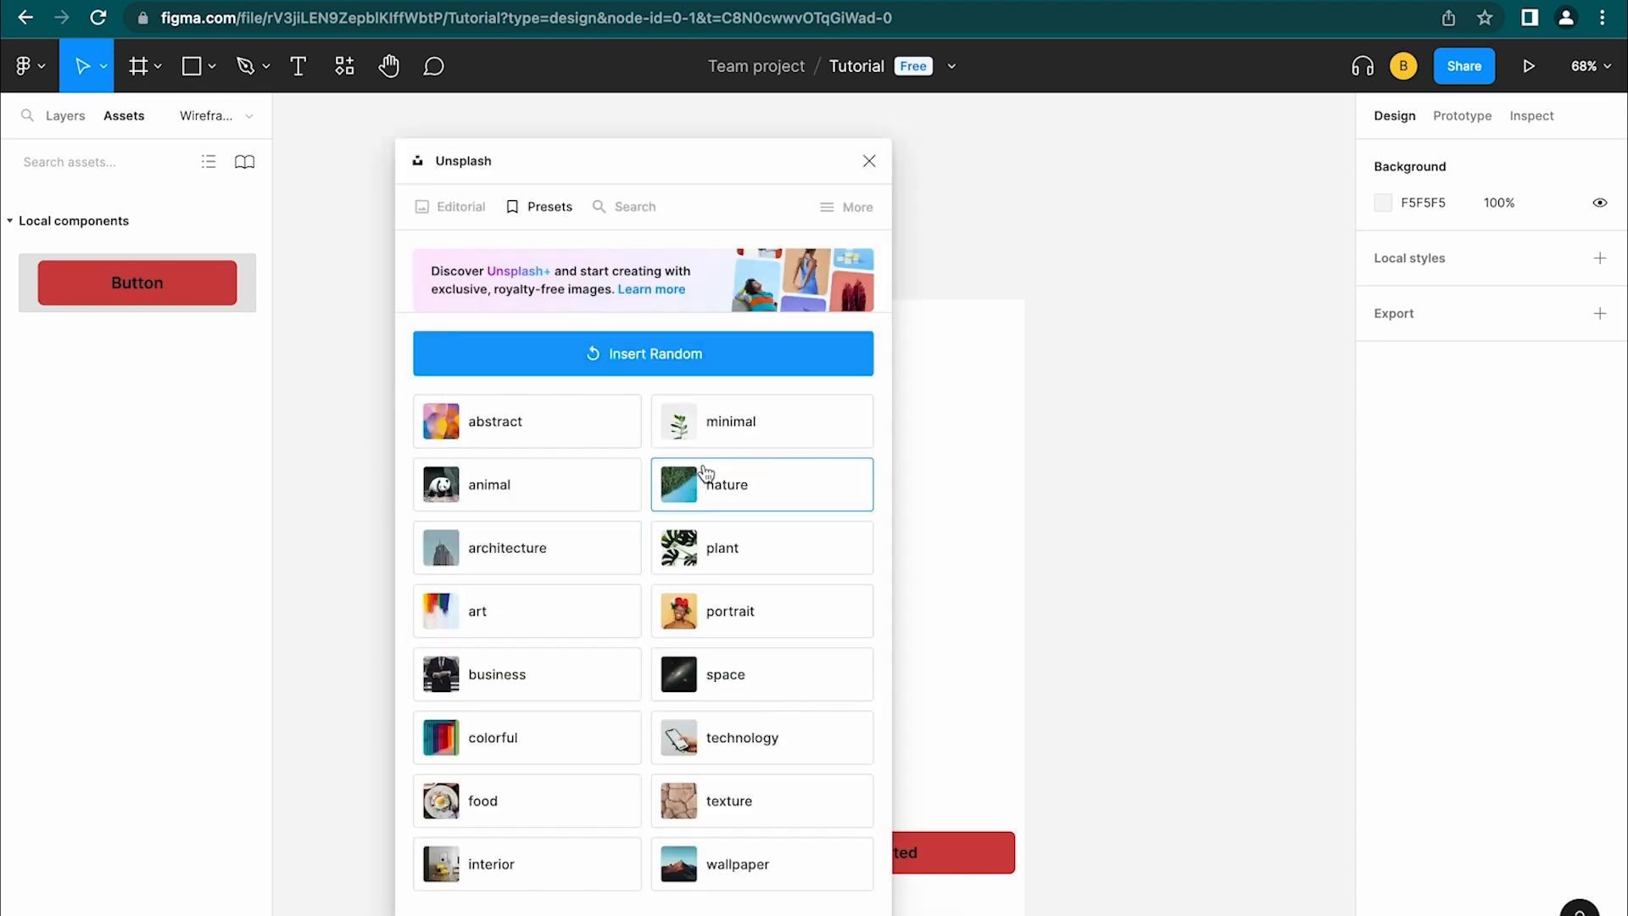
click(736, 549)
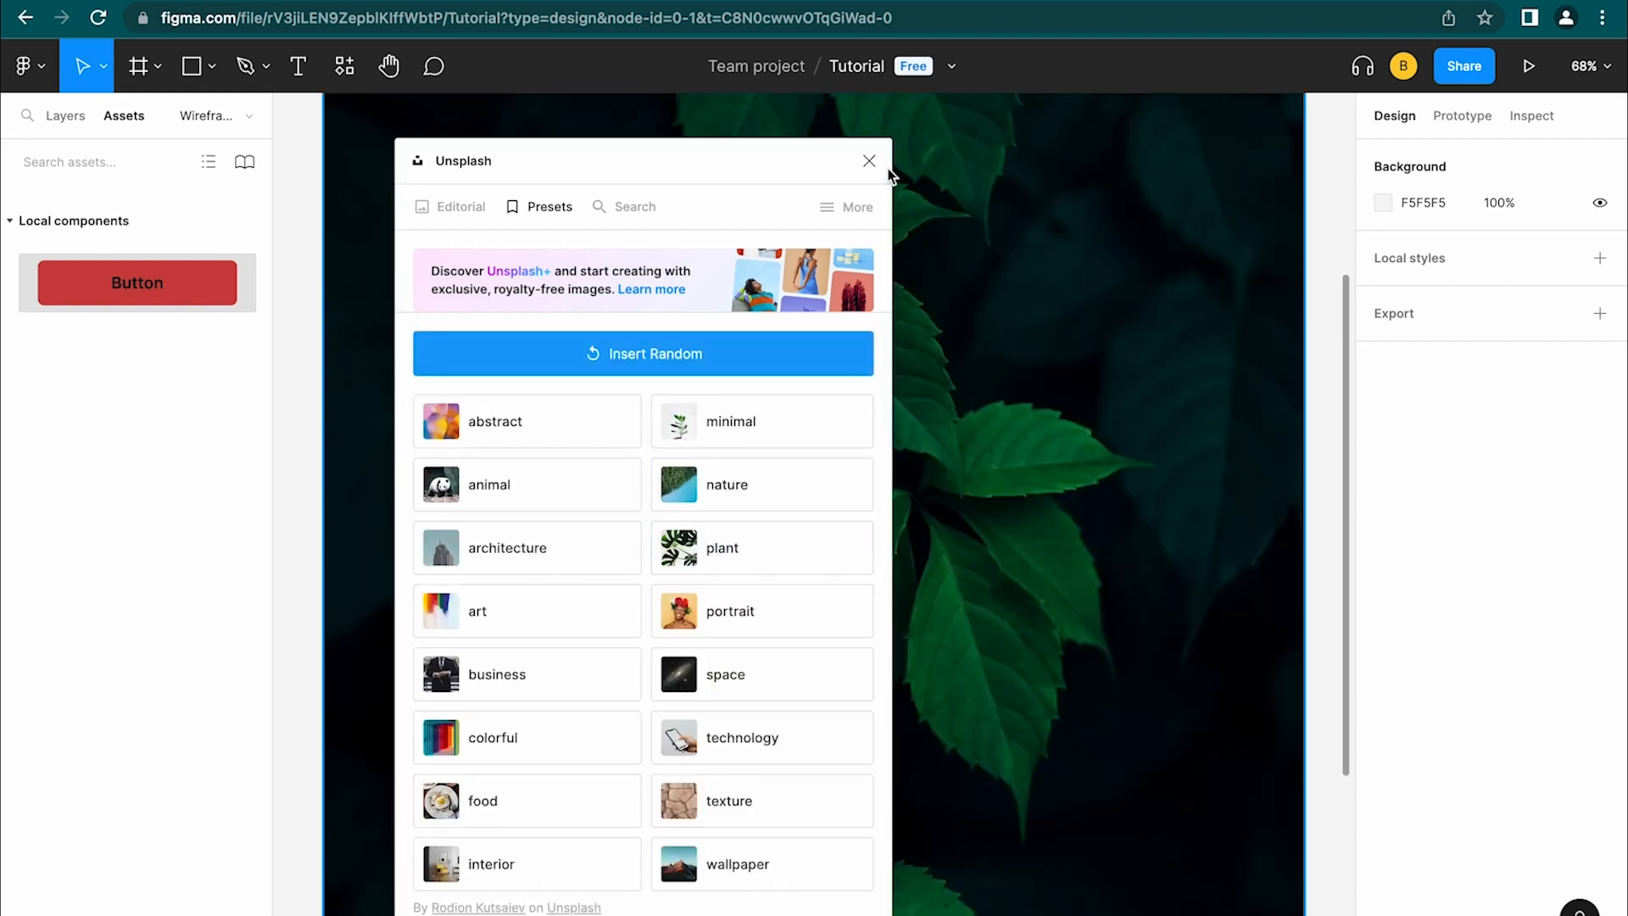
click(869, 162)
Drag the stray leaf photo off the Start screen and delete it
scroll(865, 433, down, 6)
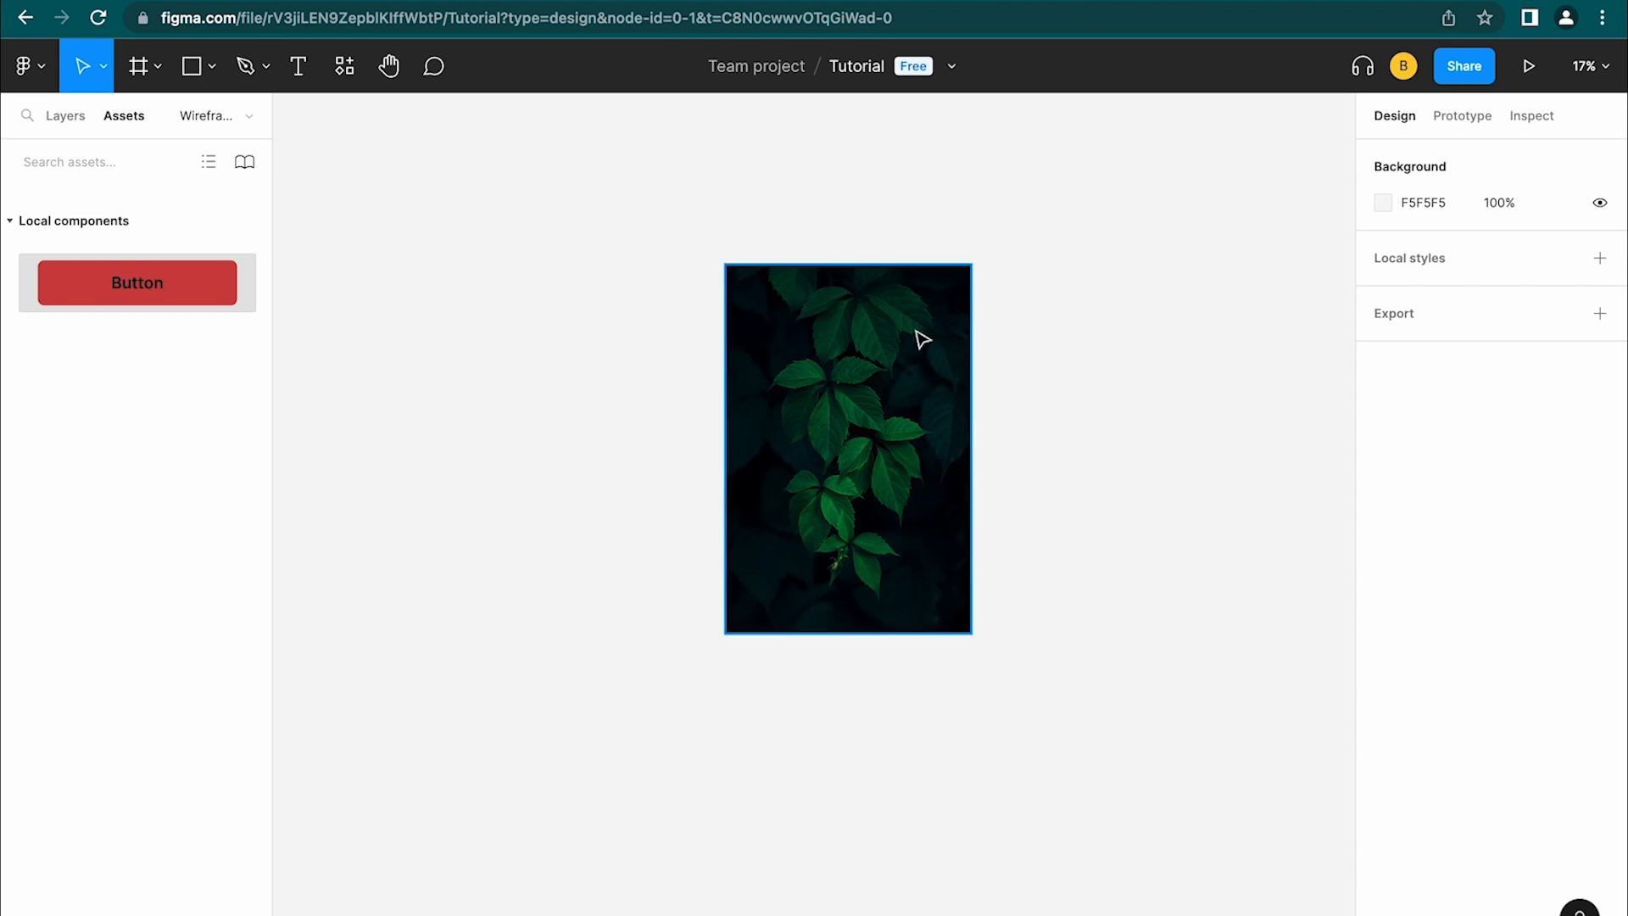
drag(964, 405, 738, 509)
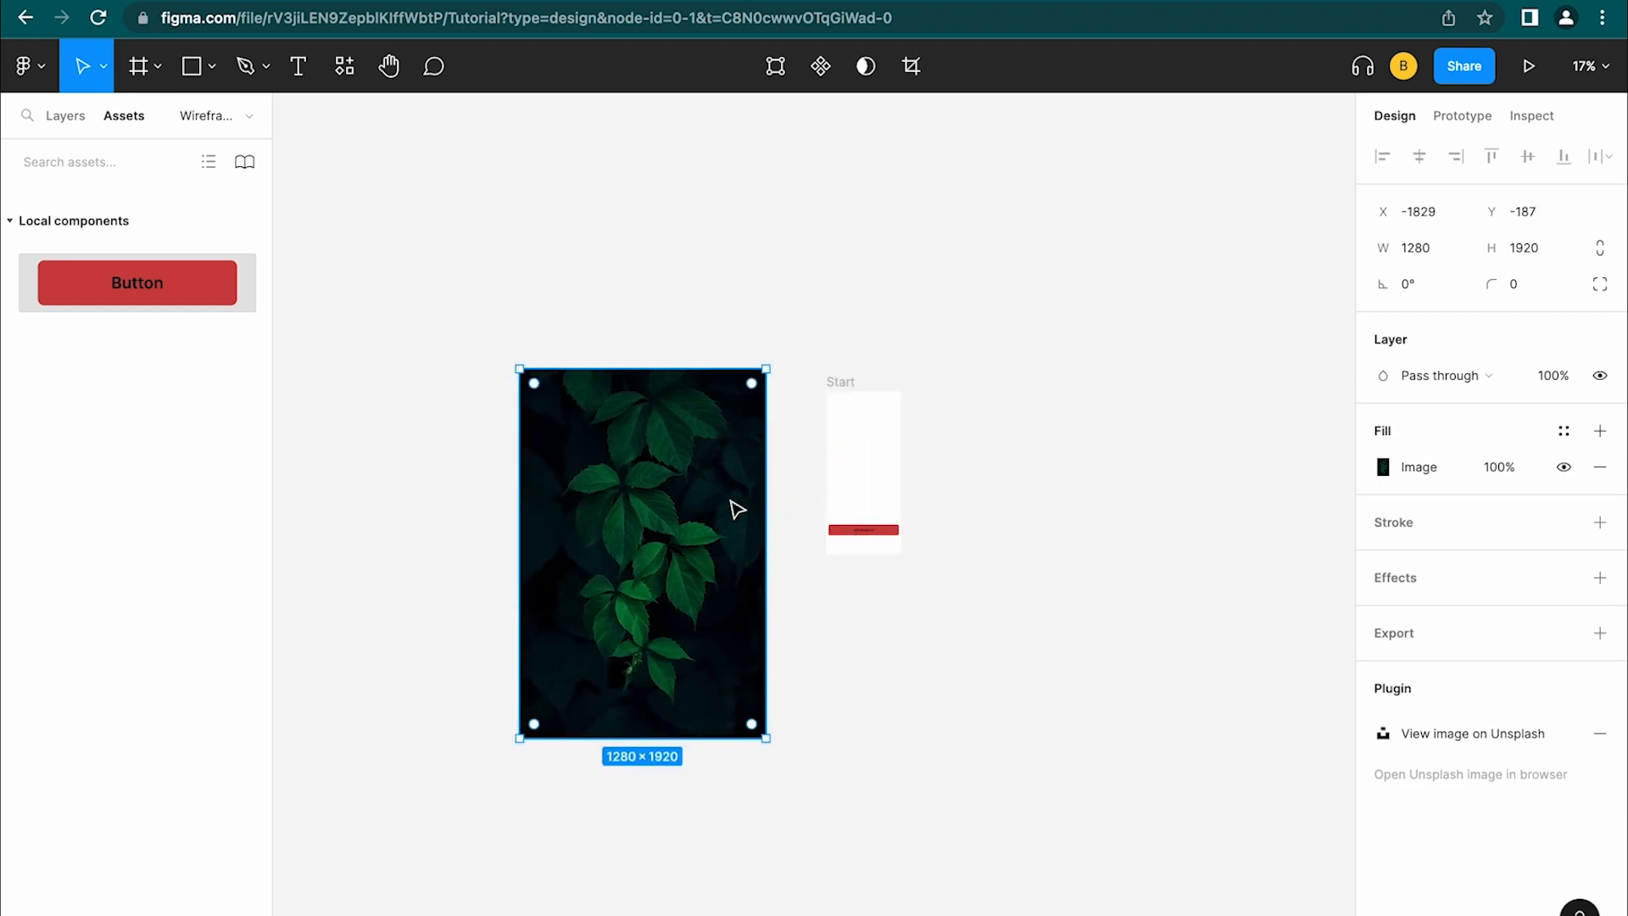
key(Delete)
scroll(818, 392, up, 5)
Fill the Start frame with an Unsplash plant photo using the plugin's 'plant' preset
click(865, 393)
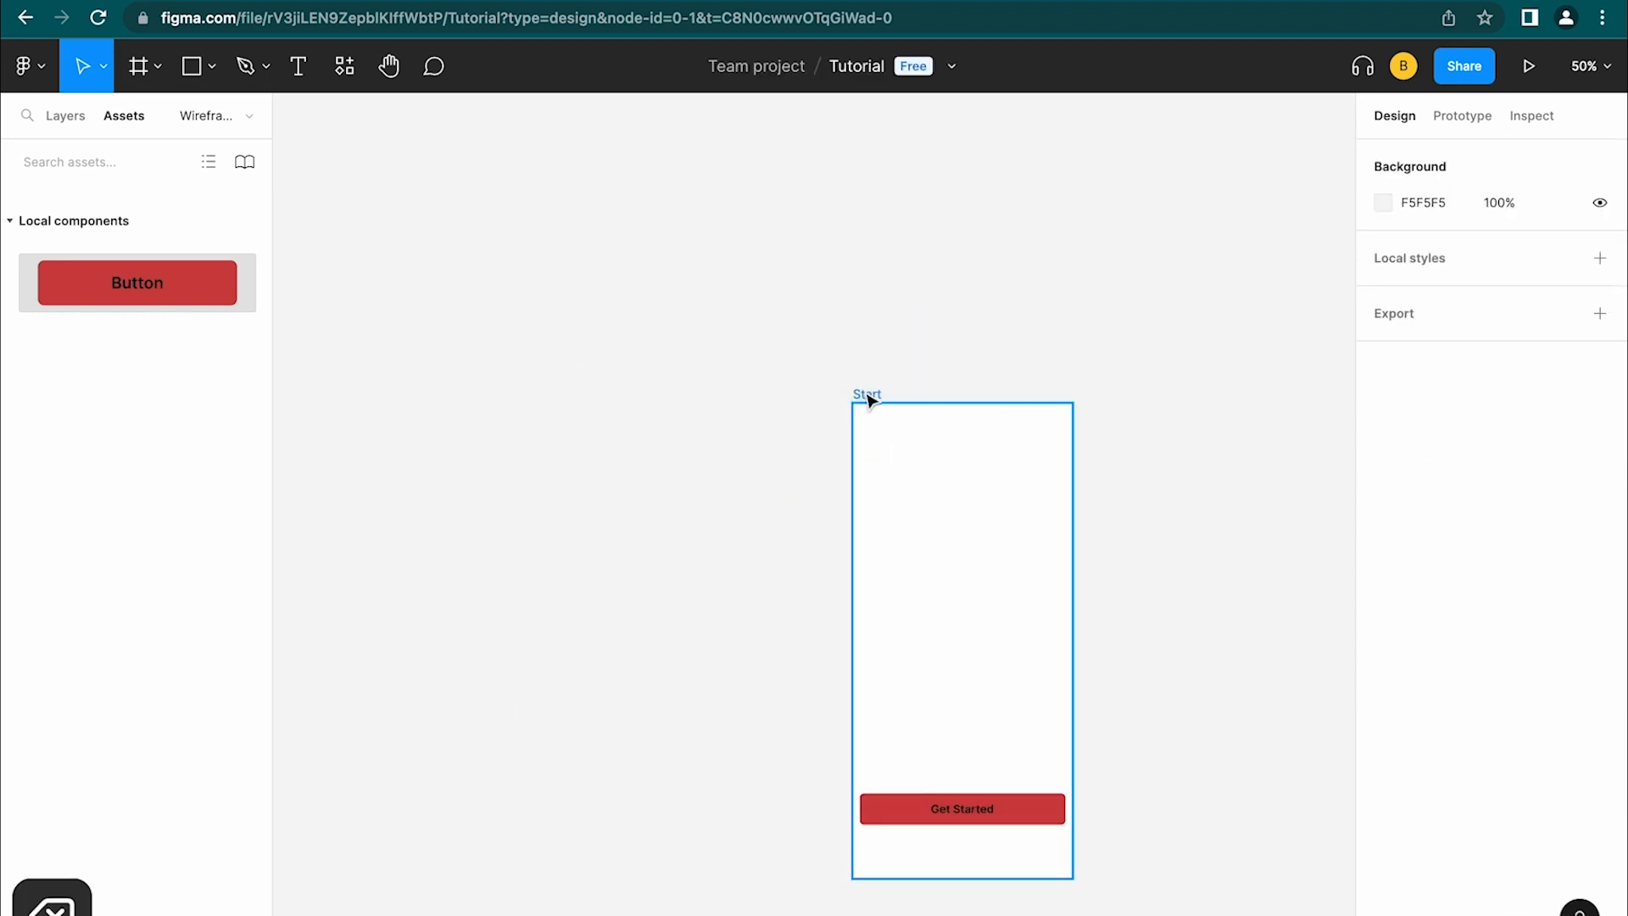
right_click(661, 458)
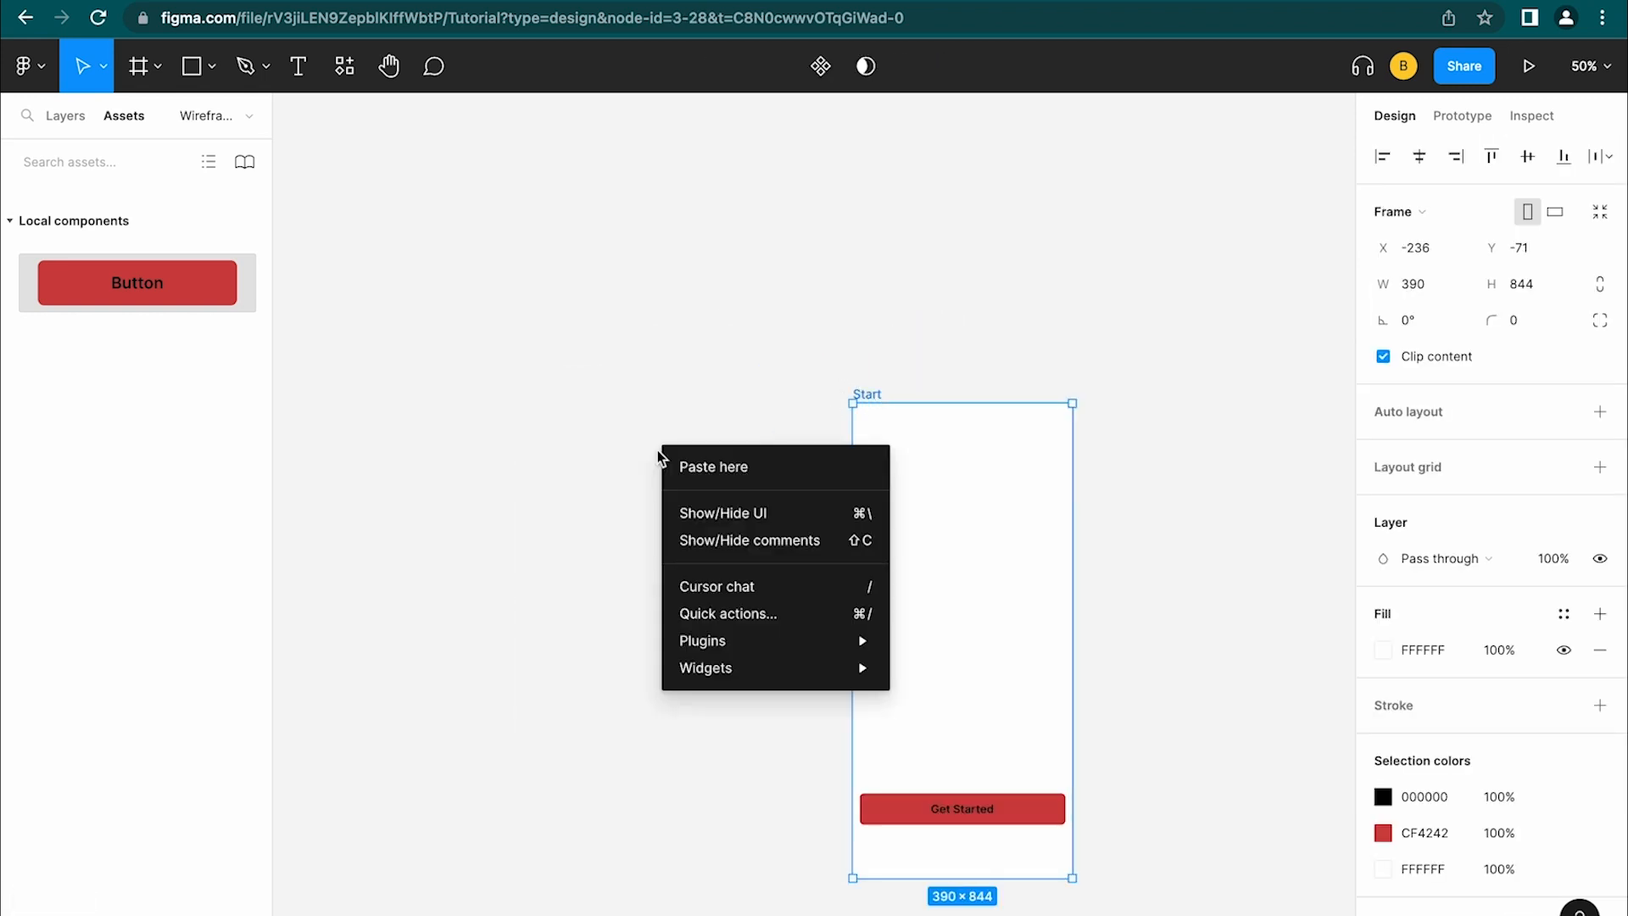
mouse_move(755, 649)
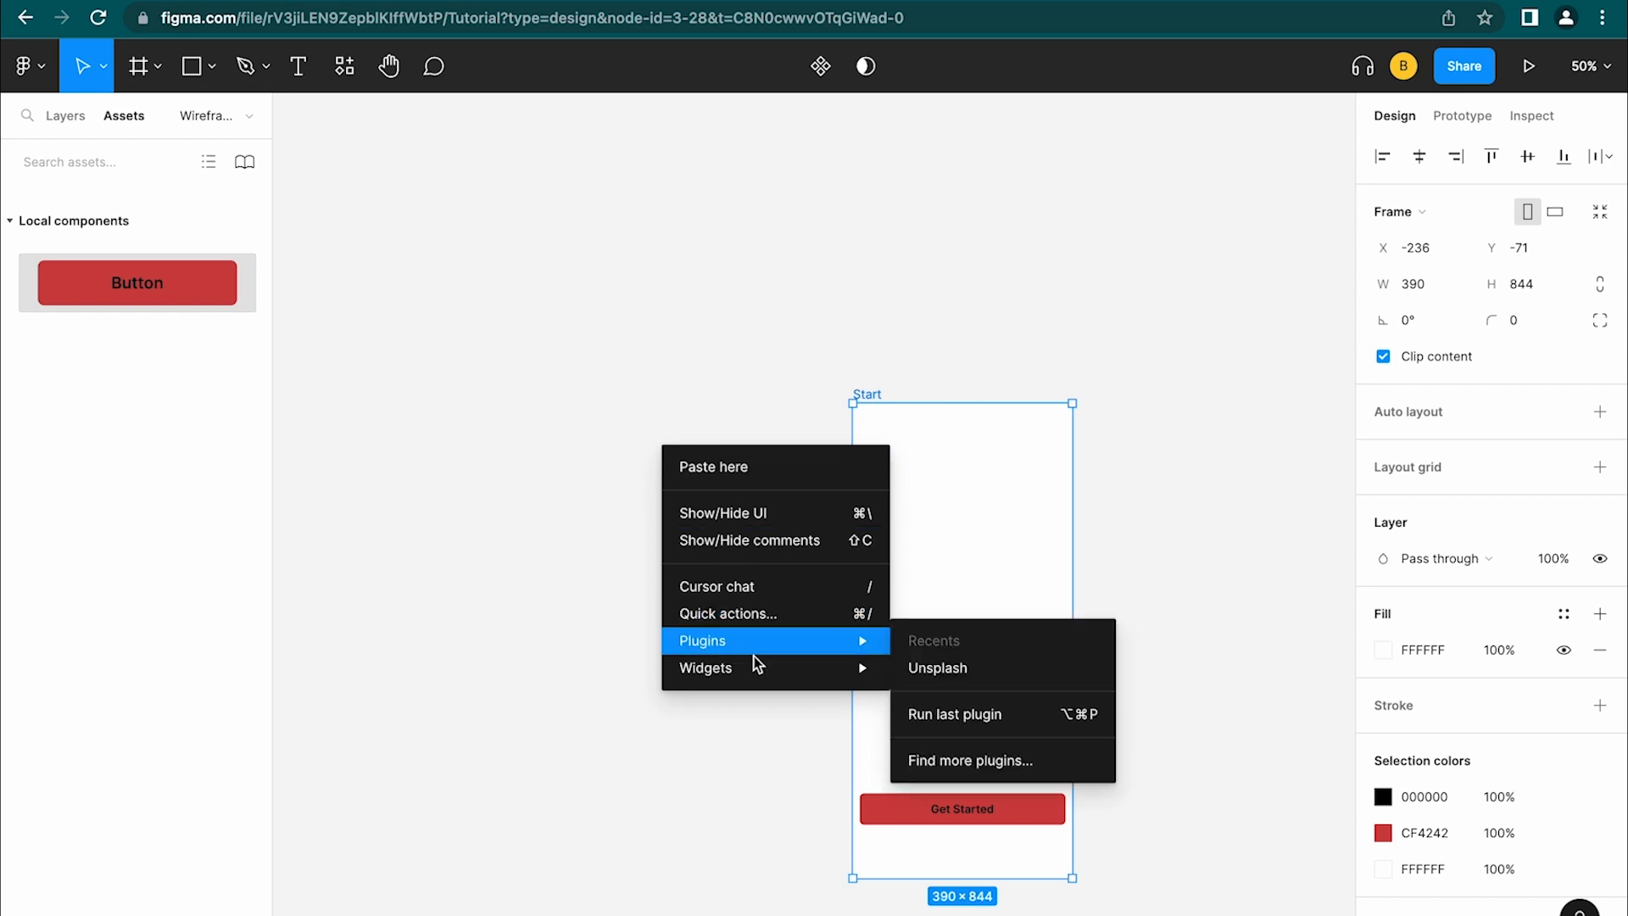
click(951, 674)
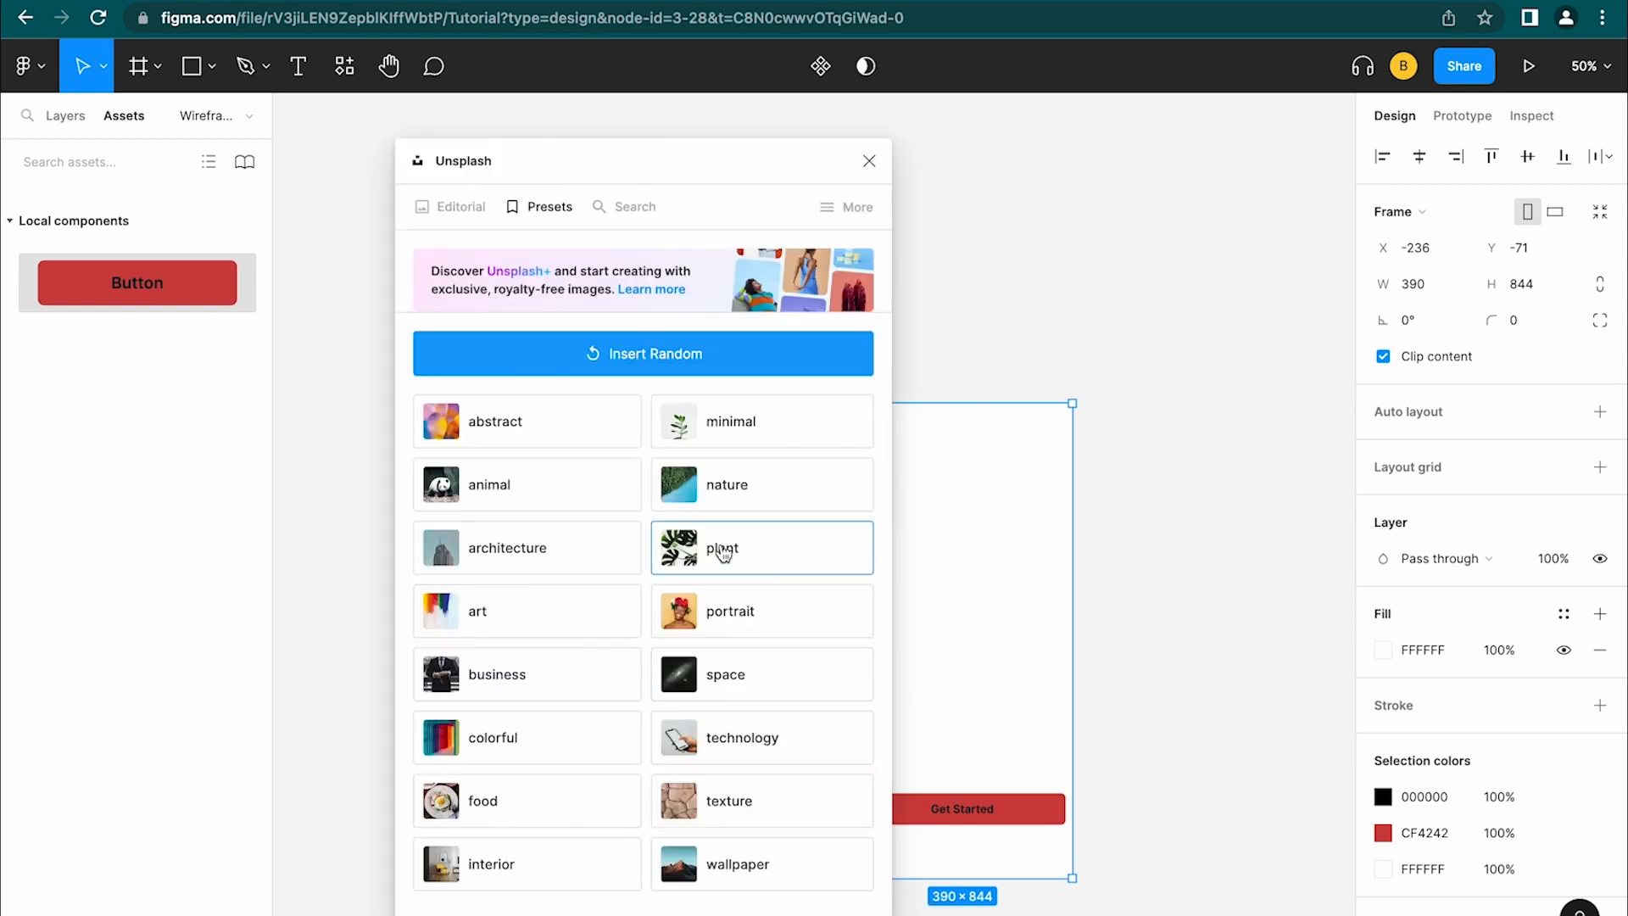
click(670, 561)
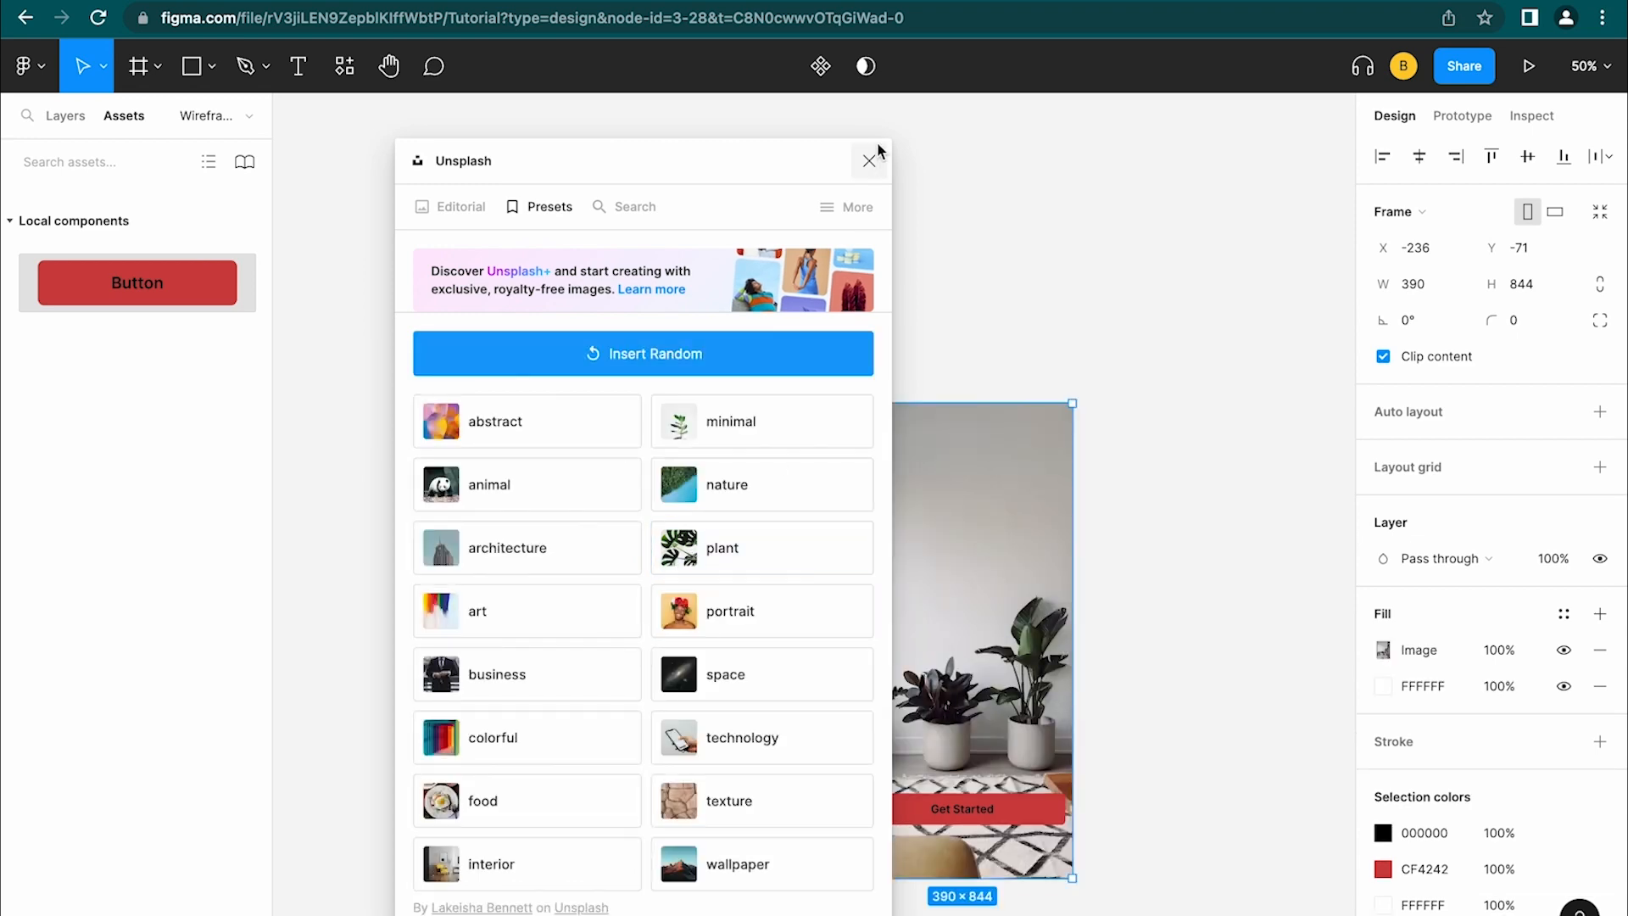
drag(822, 160, 679, 156)
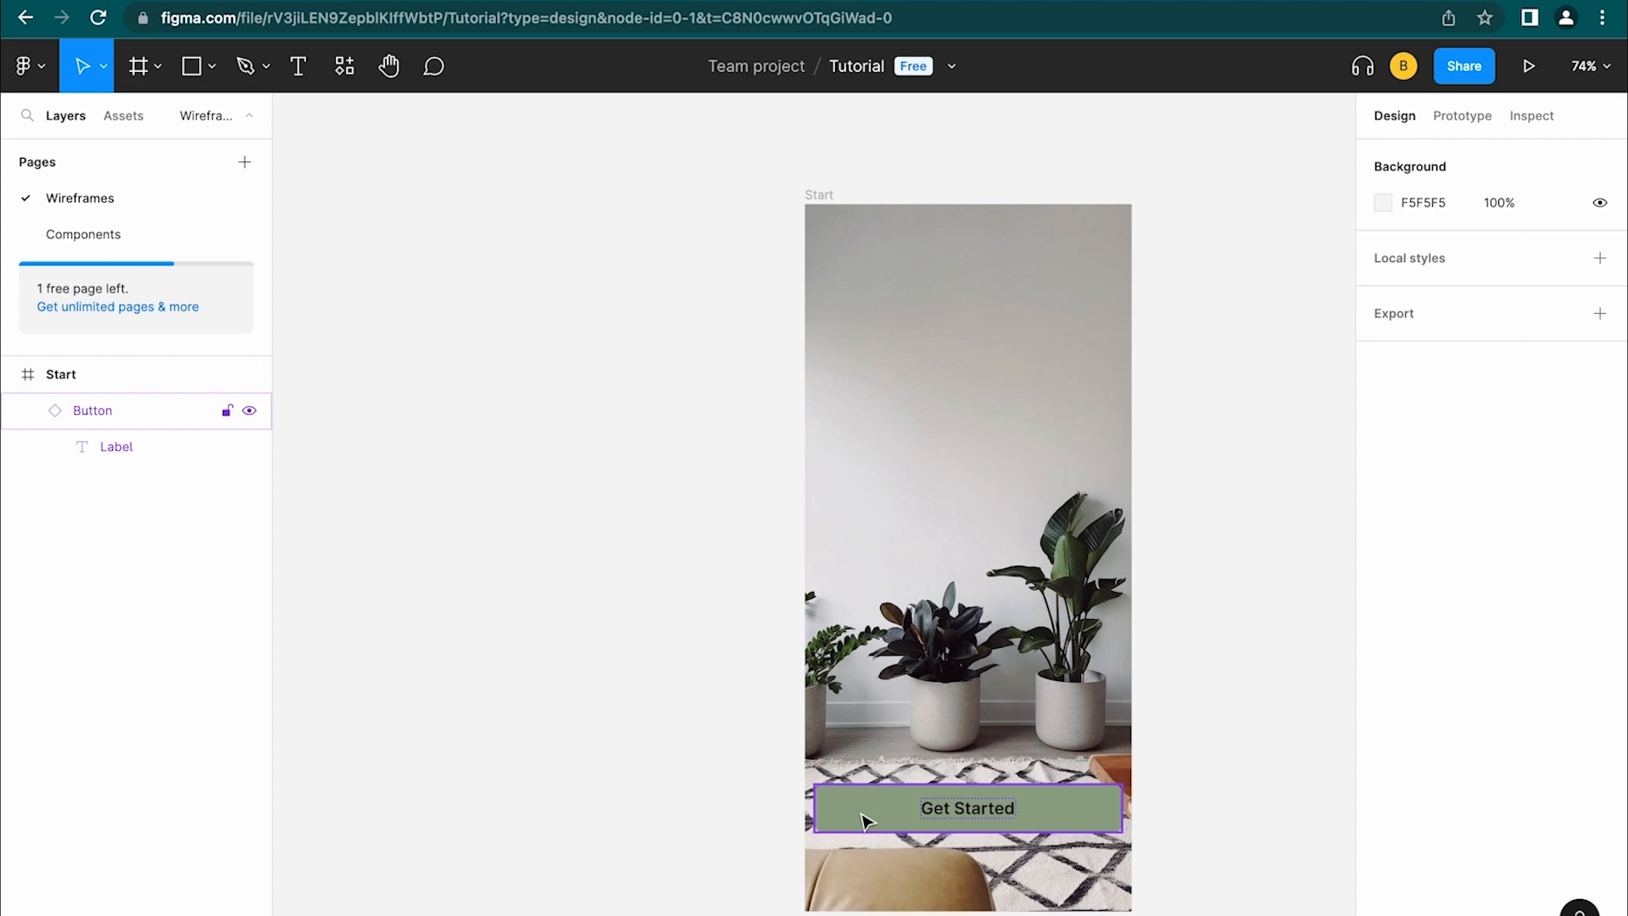
click(870, 825)
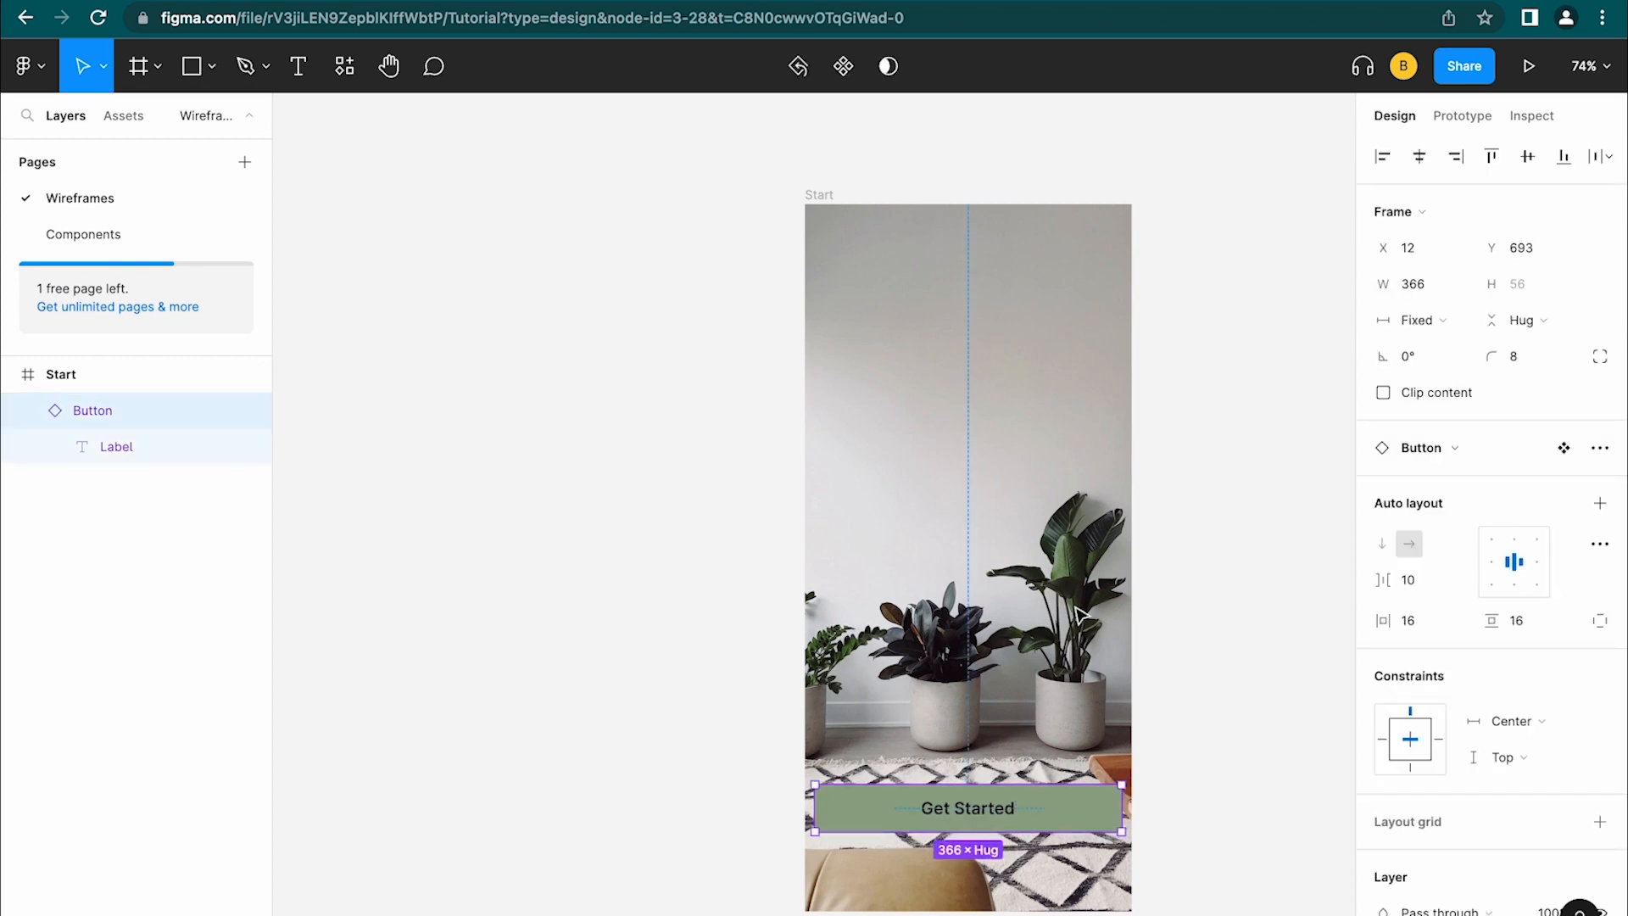
click(1236, 749)
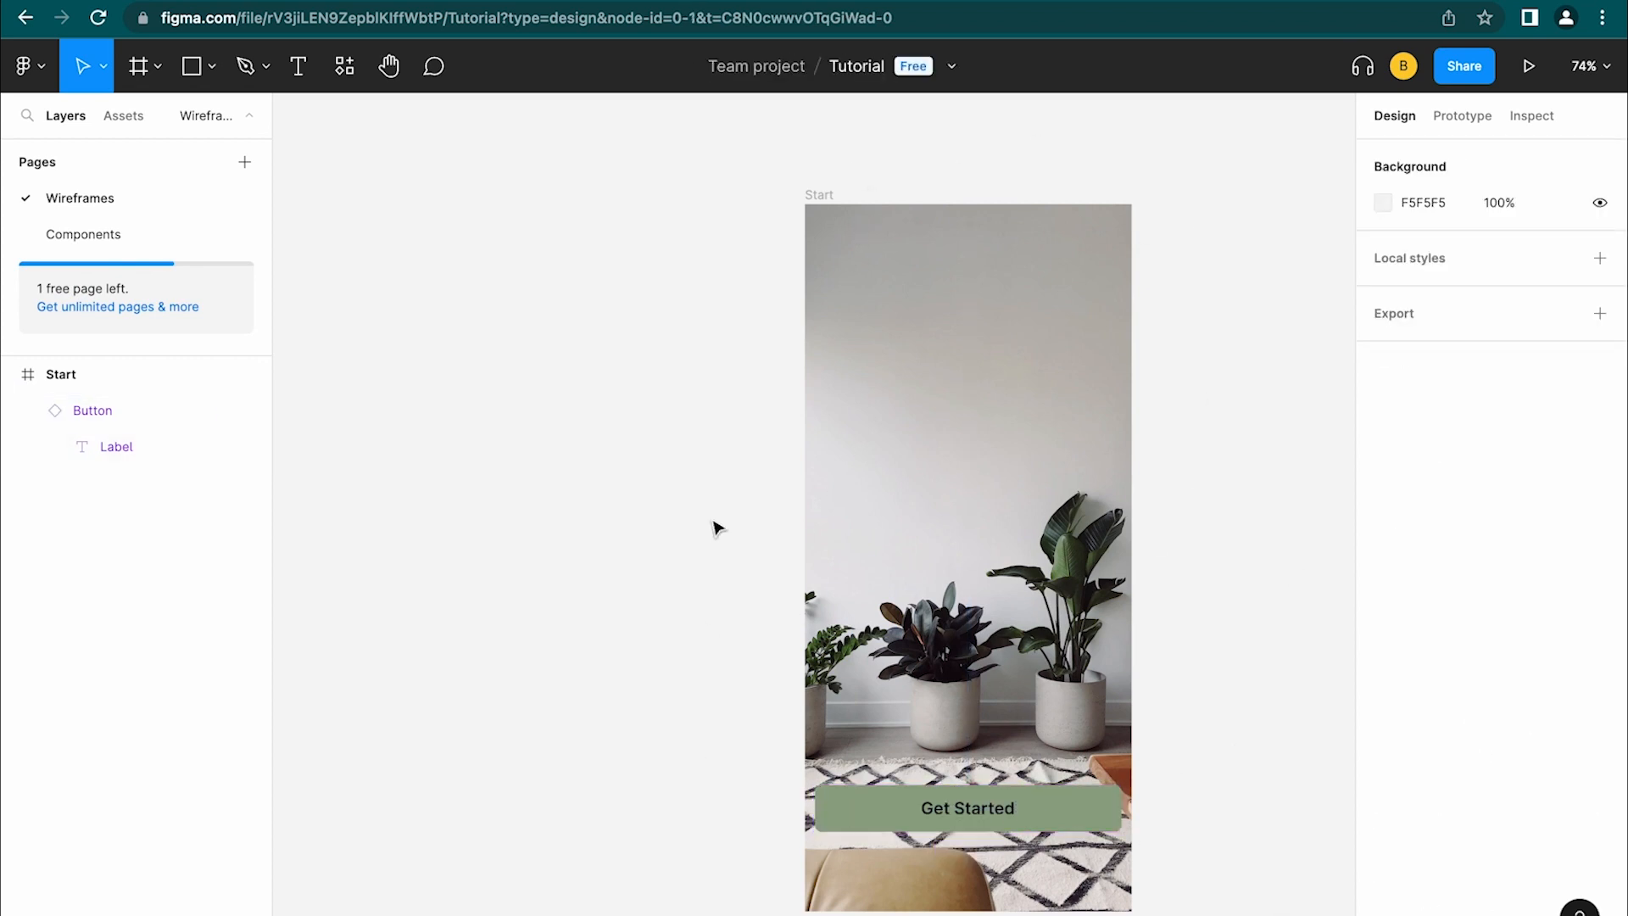
Add a 'Get Growing' text box near the top of the Start frame
click(983, 801)
click(930, 433)
click(298, 67)
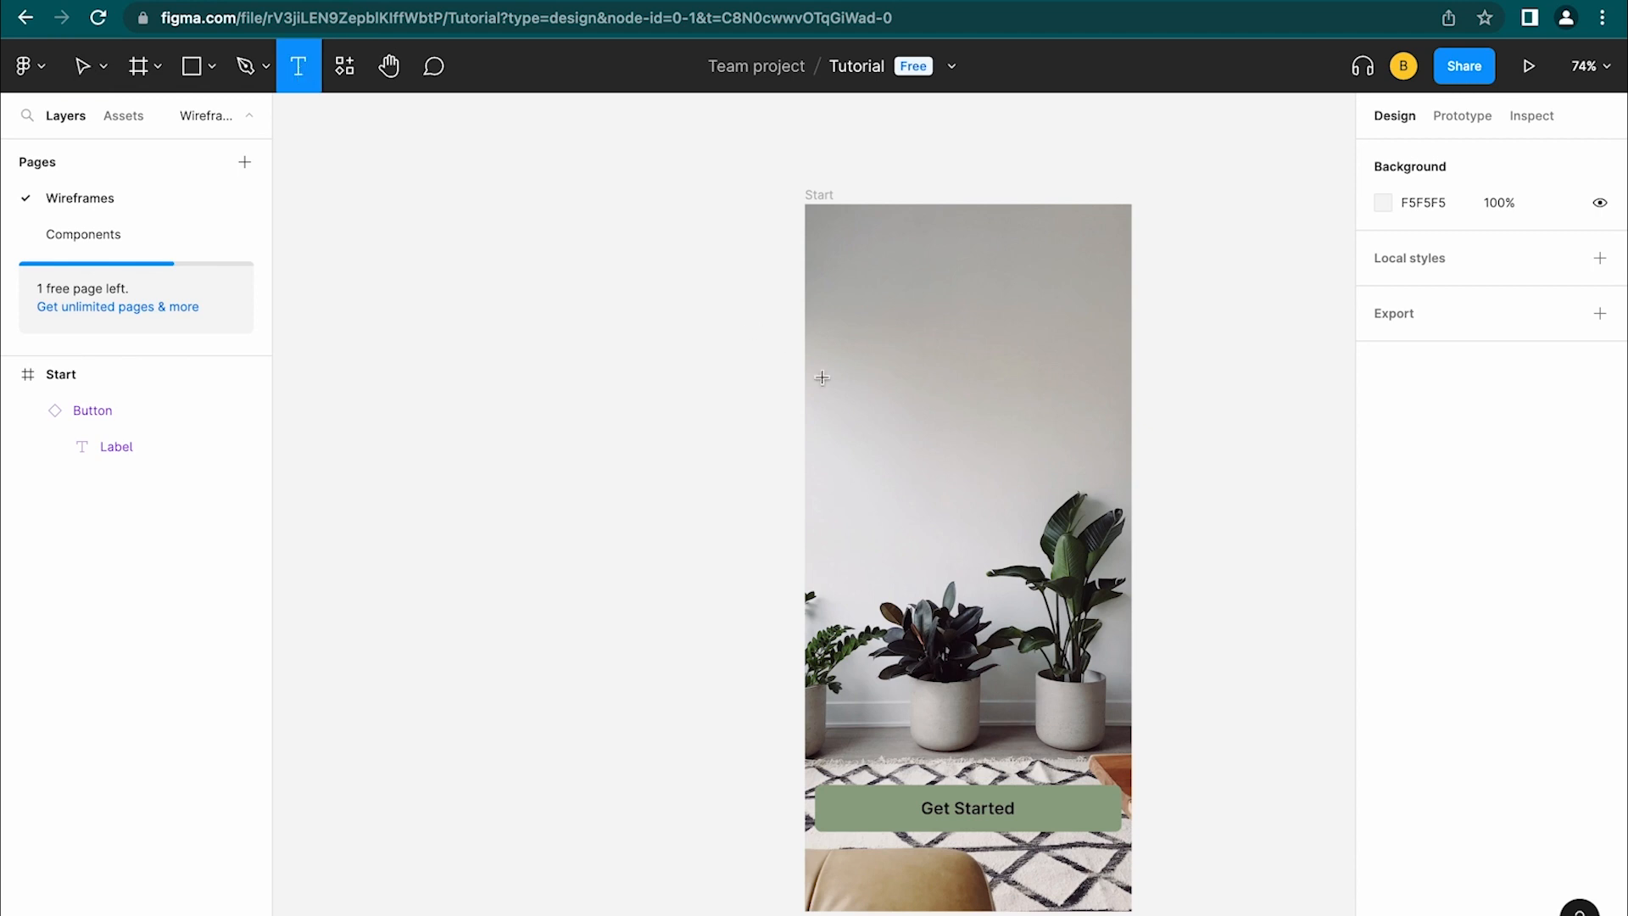
click(890, 337)
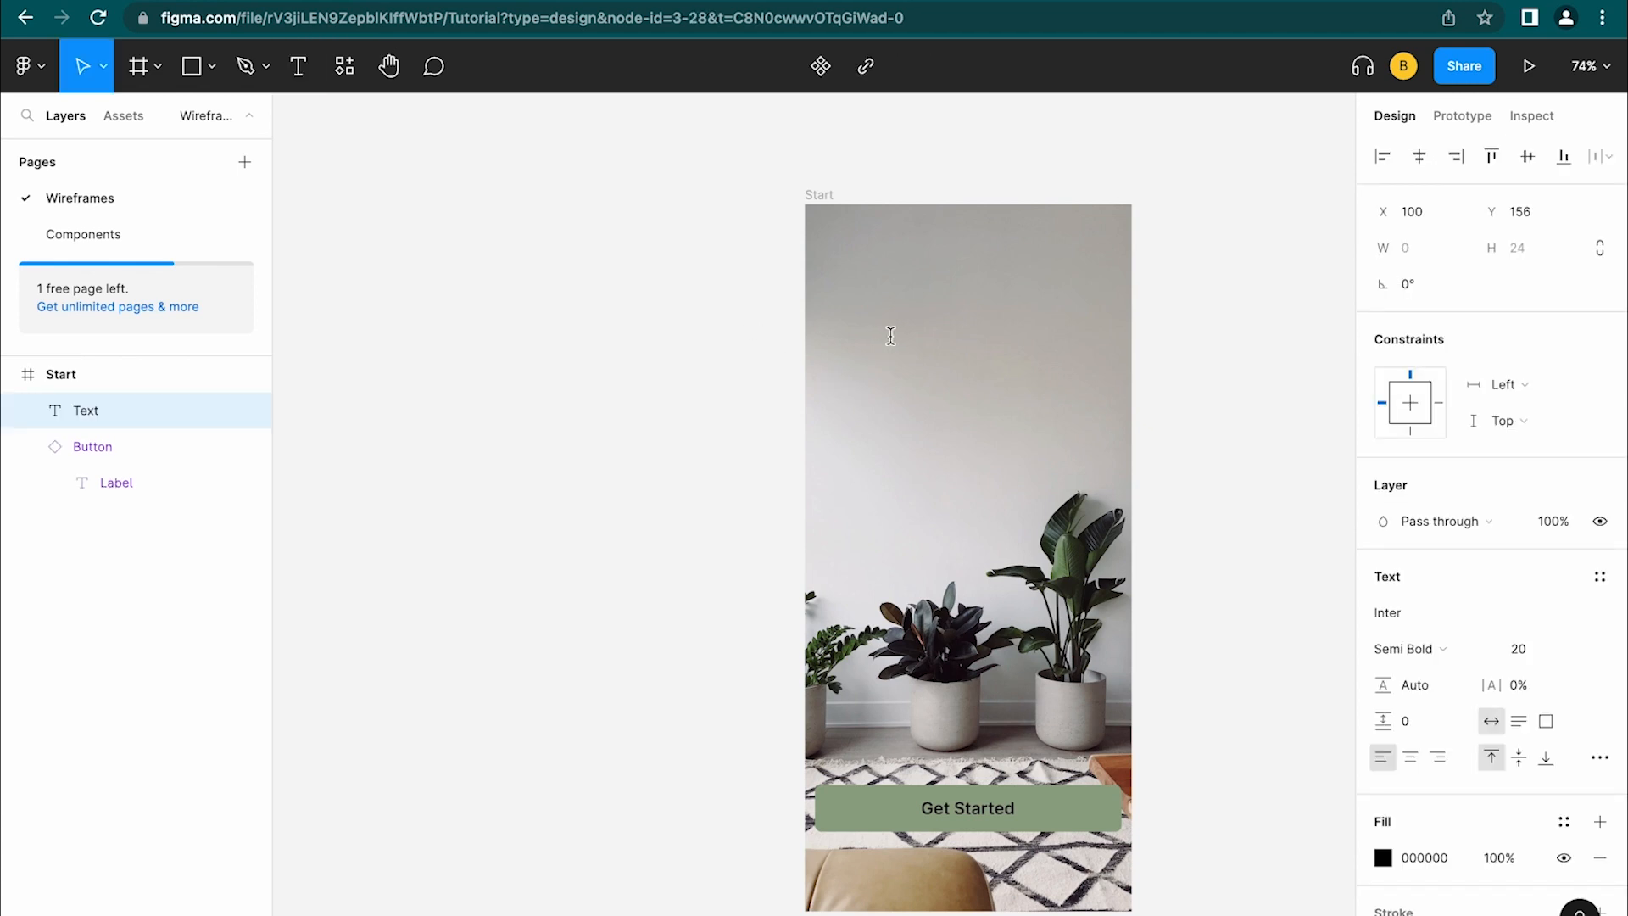
text(Gett)
key(BackSpace)
text(Growing)
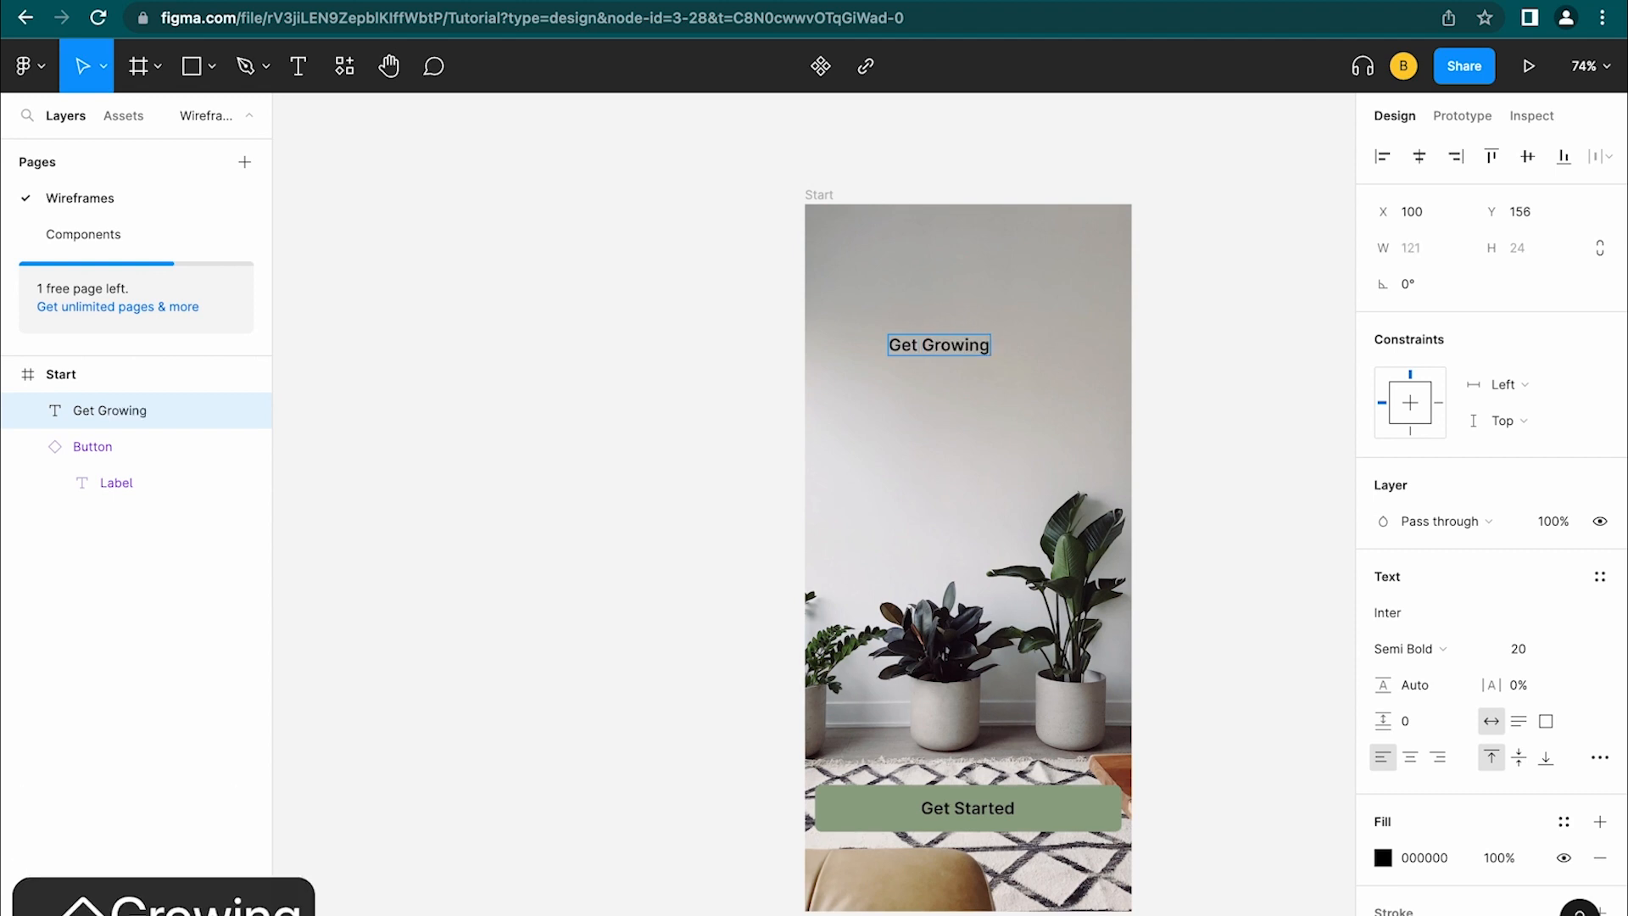
key(Escape)
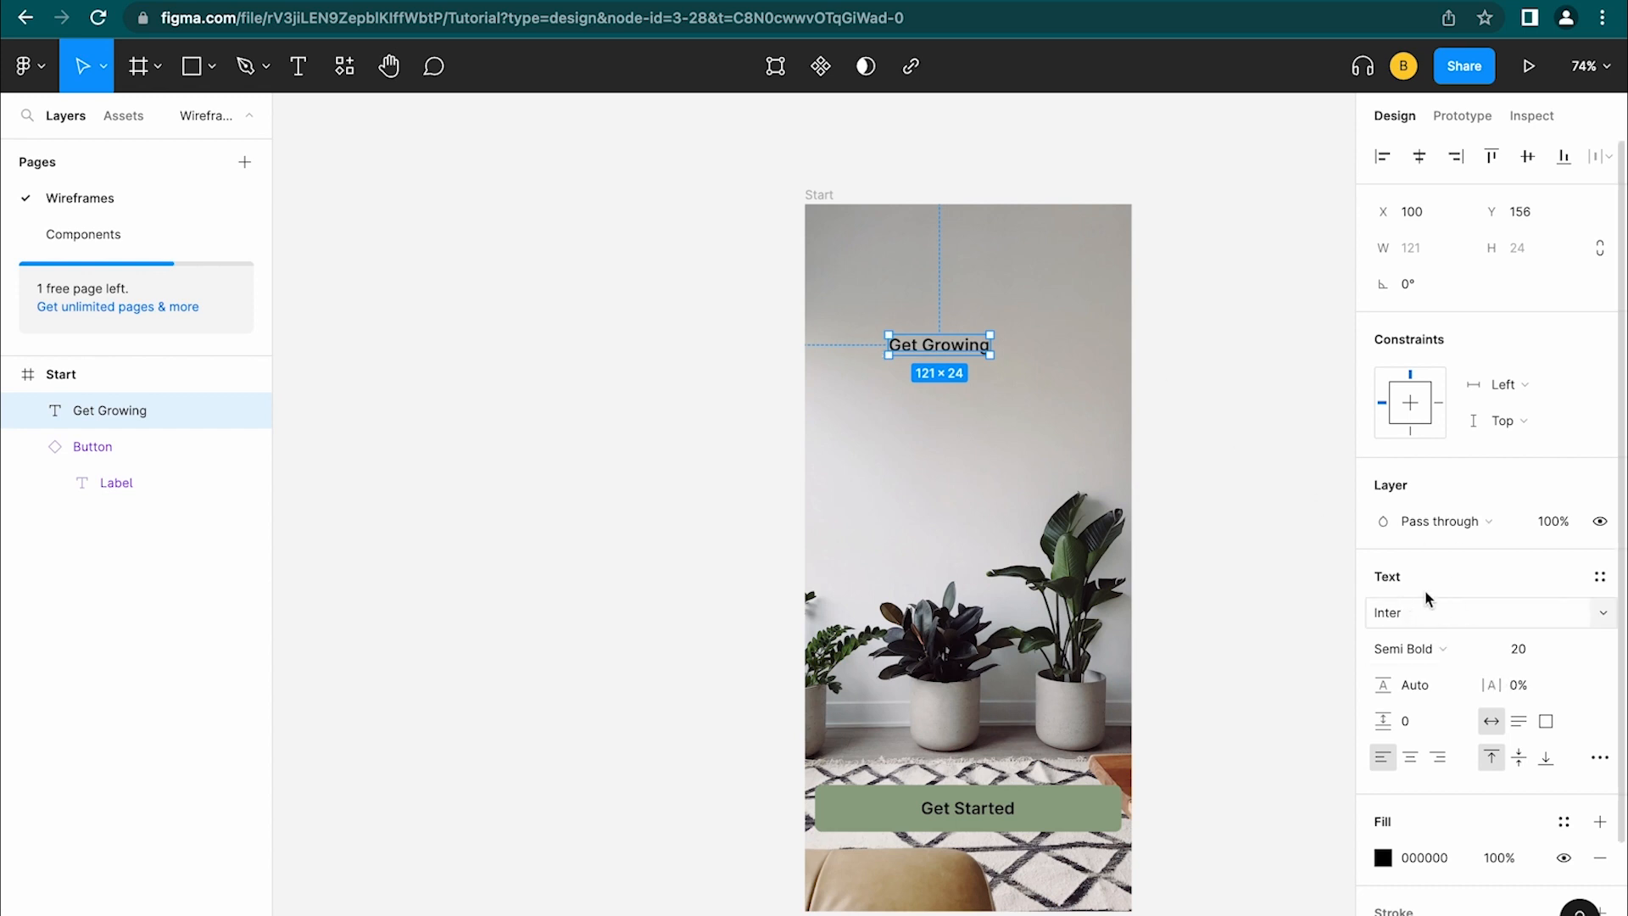
Style the heading Inter Bold 40, centred horizontally, with a white FFFFFF fill
click(1447, 623)
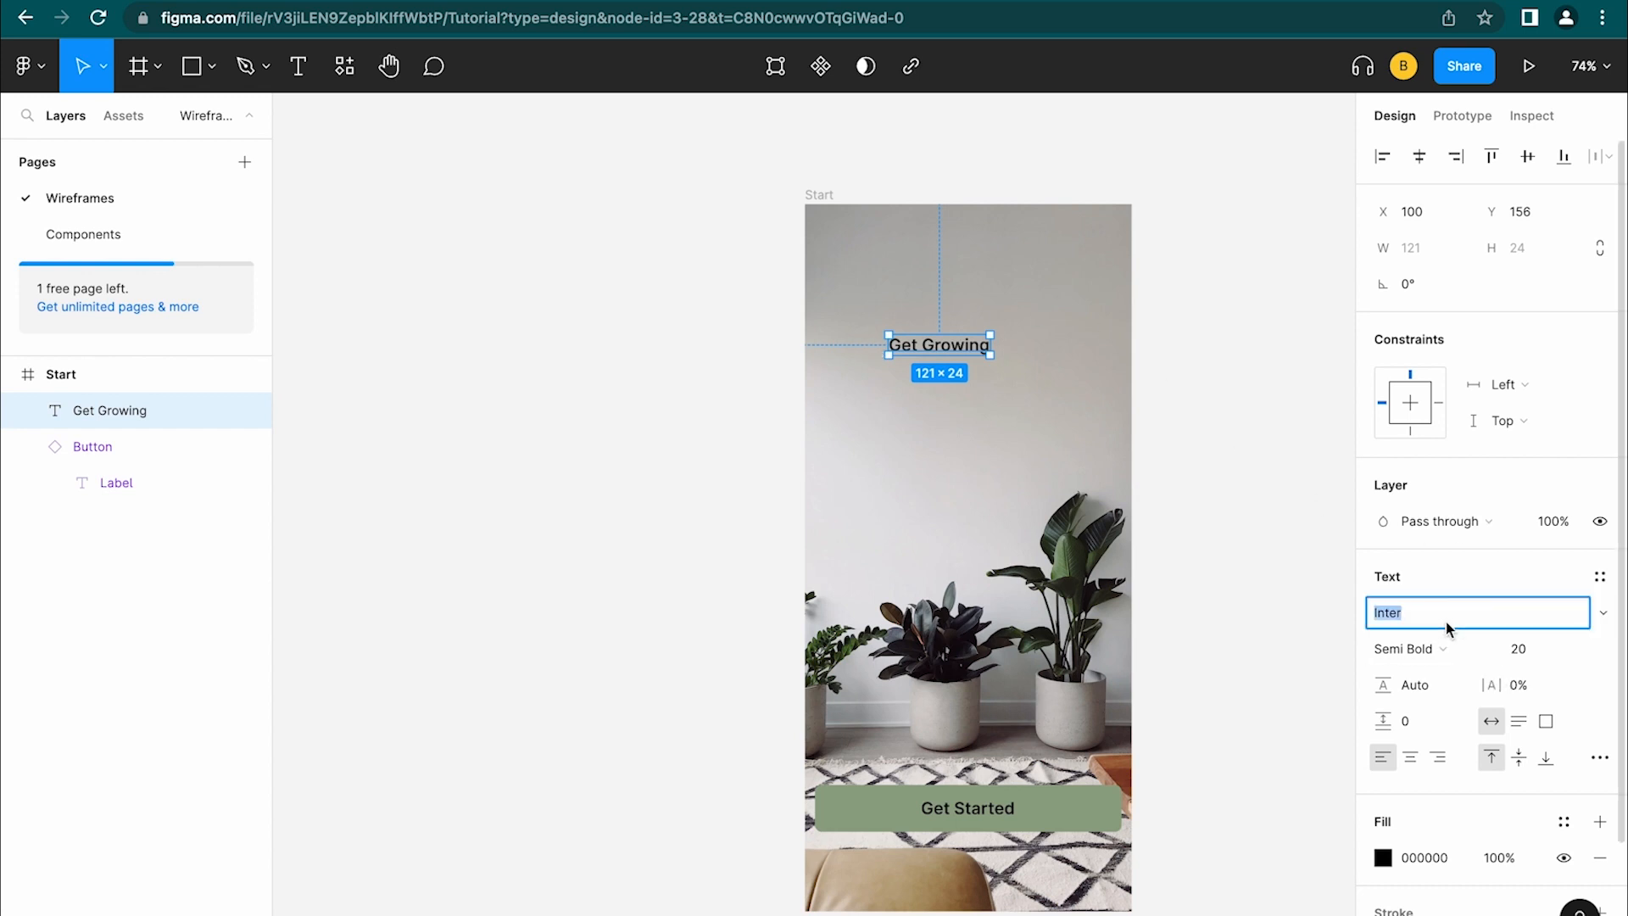
click(1607, 625)
click(1602, 625)
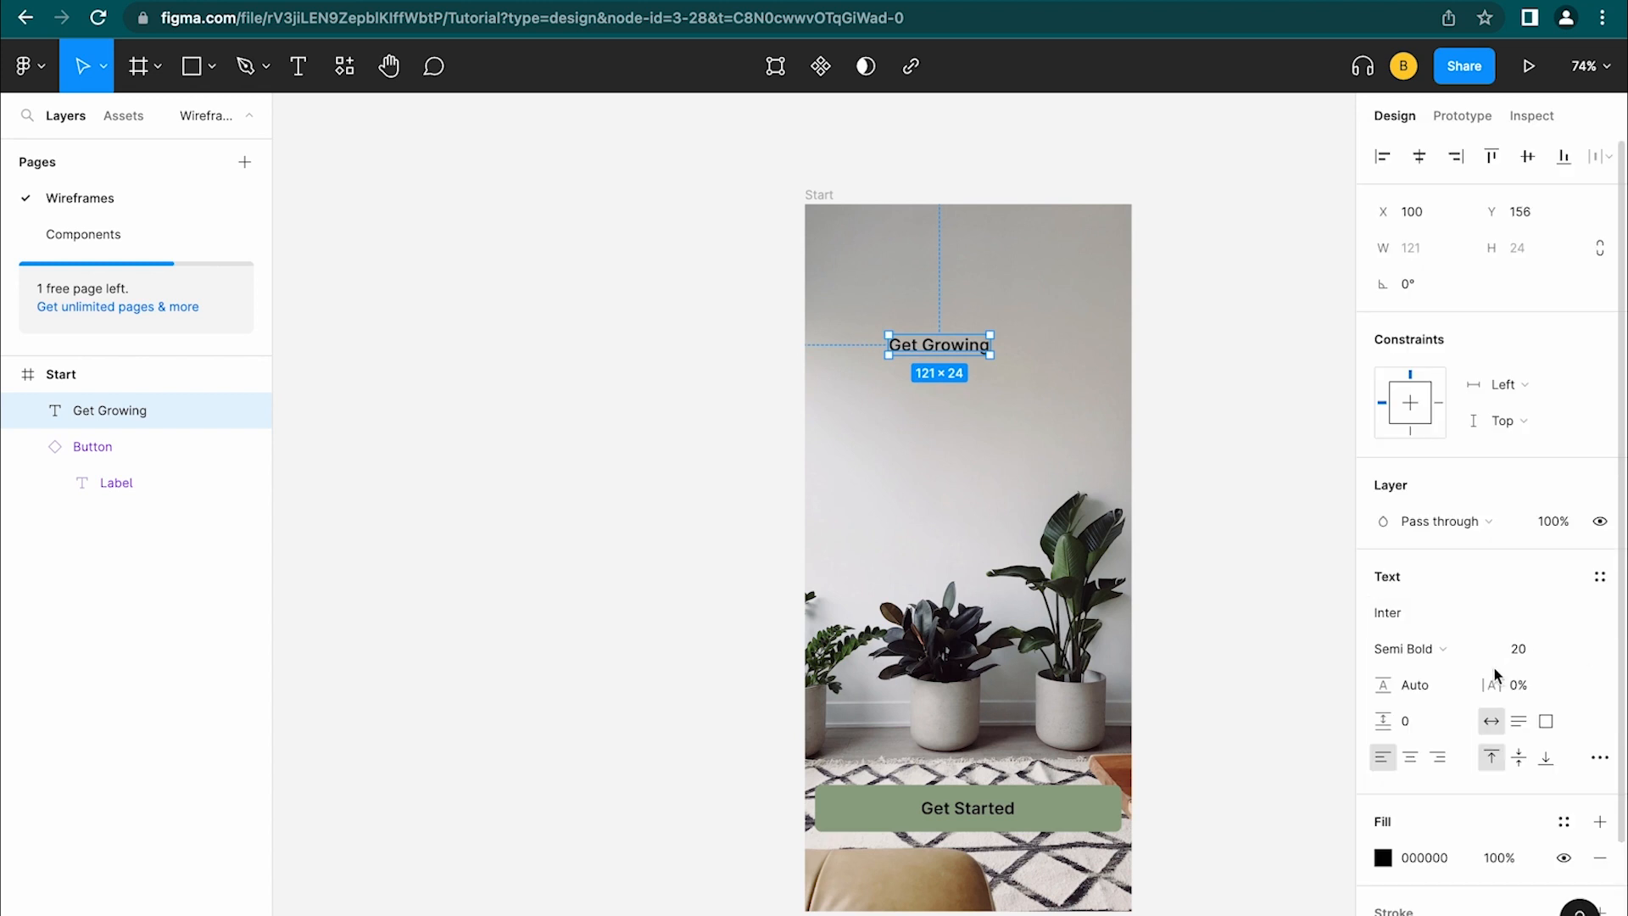
click(1489, 651)
click(1490, 677)
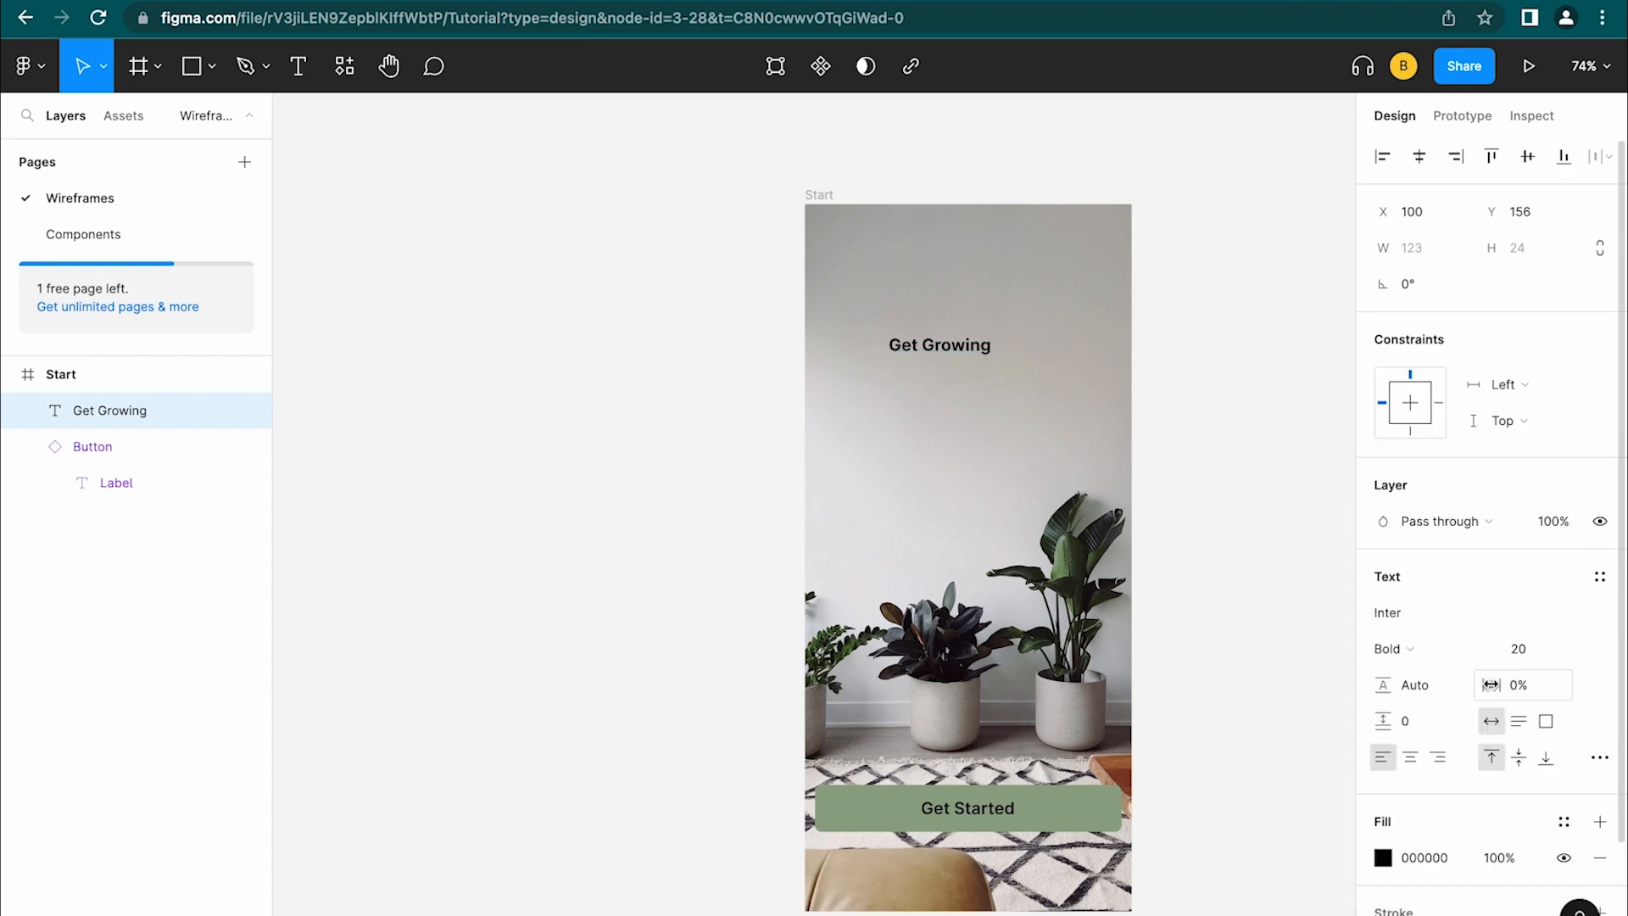
click(1579, 651)
click(1579, 756)
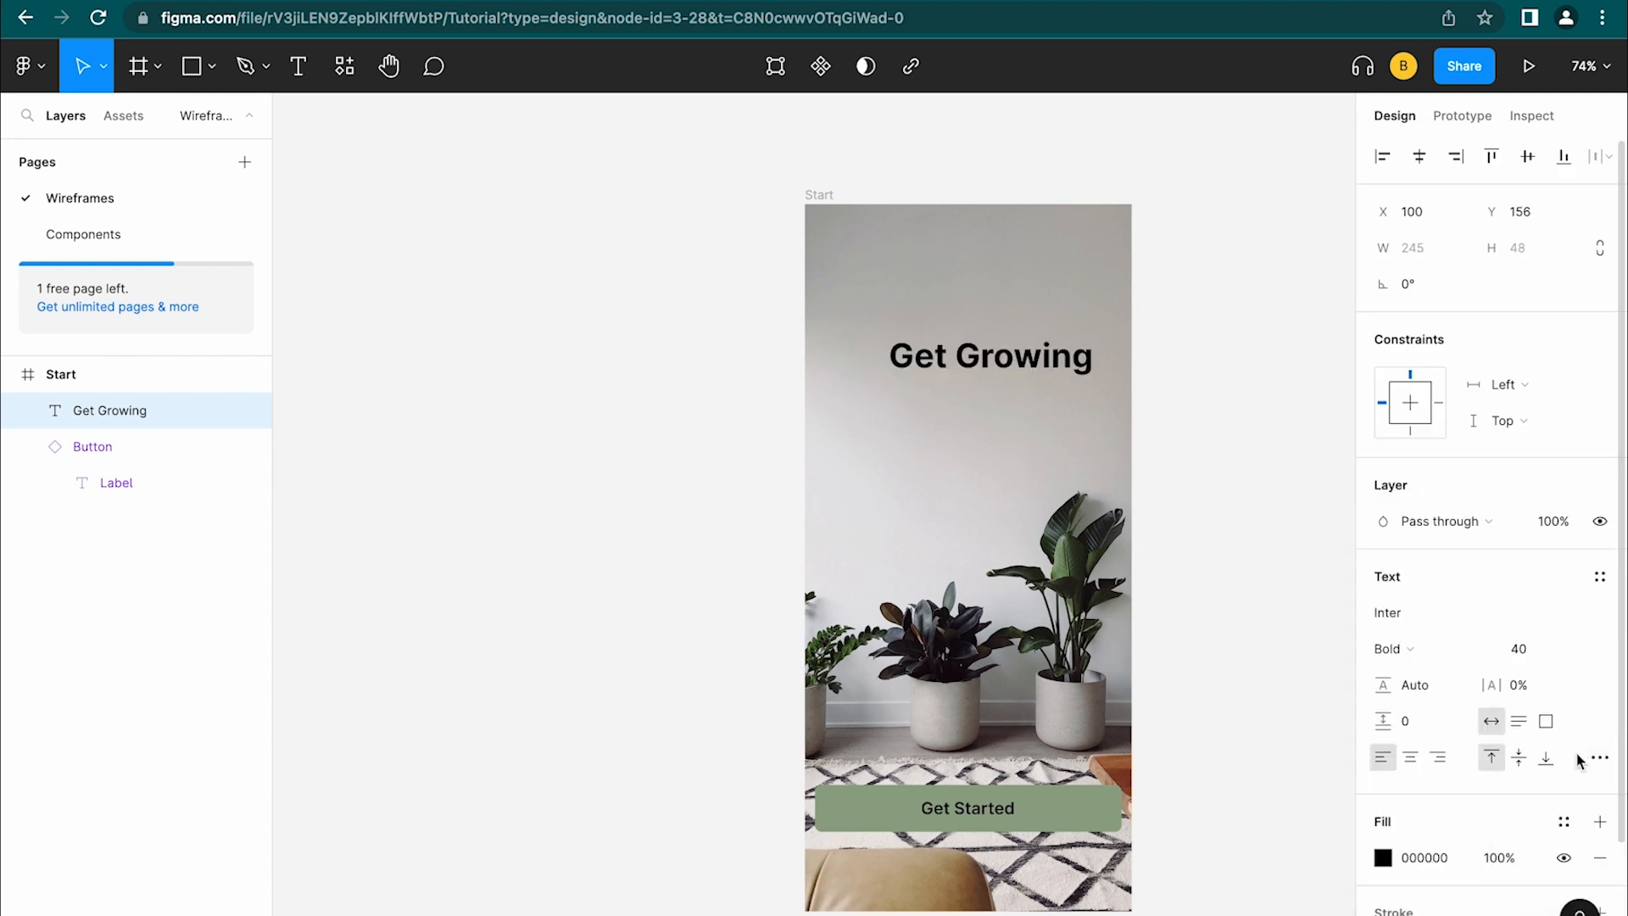
click(1417, 162)
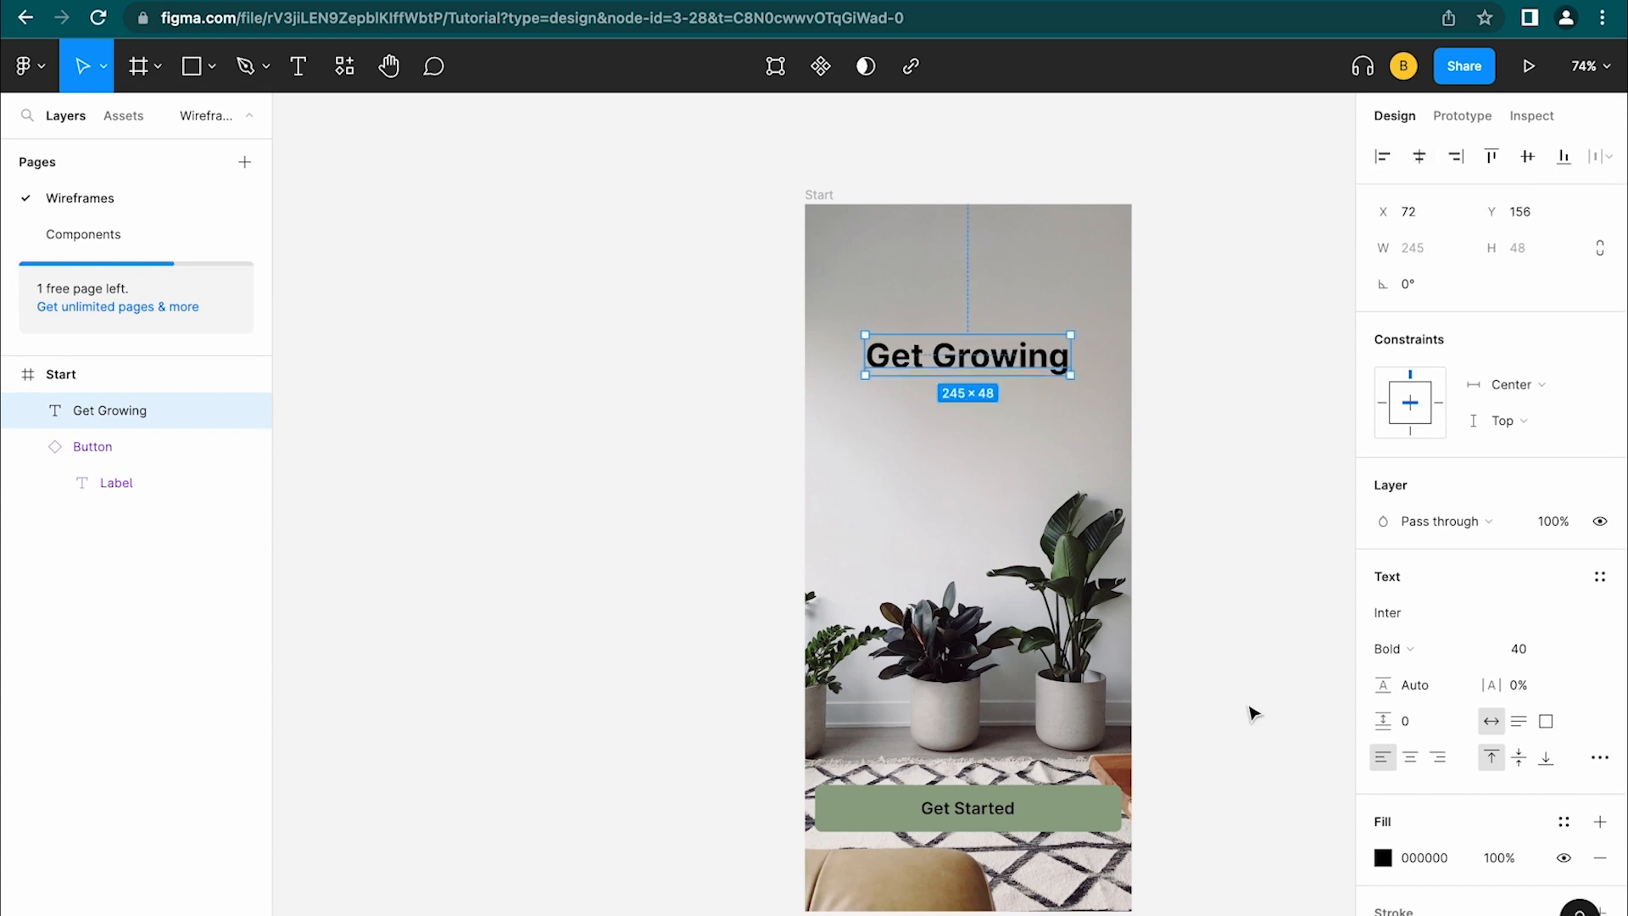
click(1382, 858)
text(FFFFFF)
key(Return)
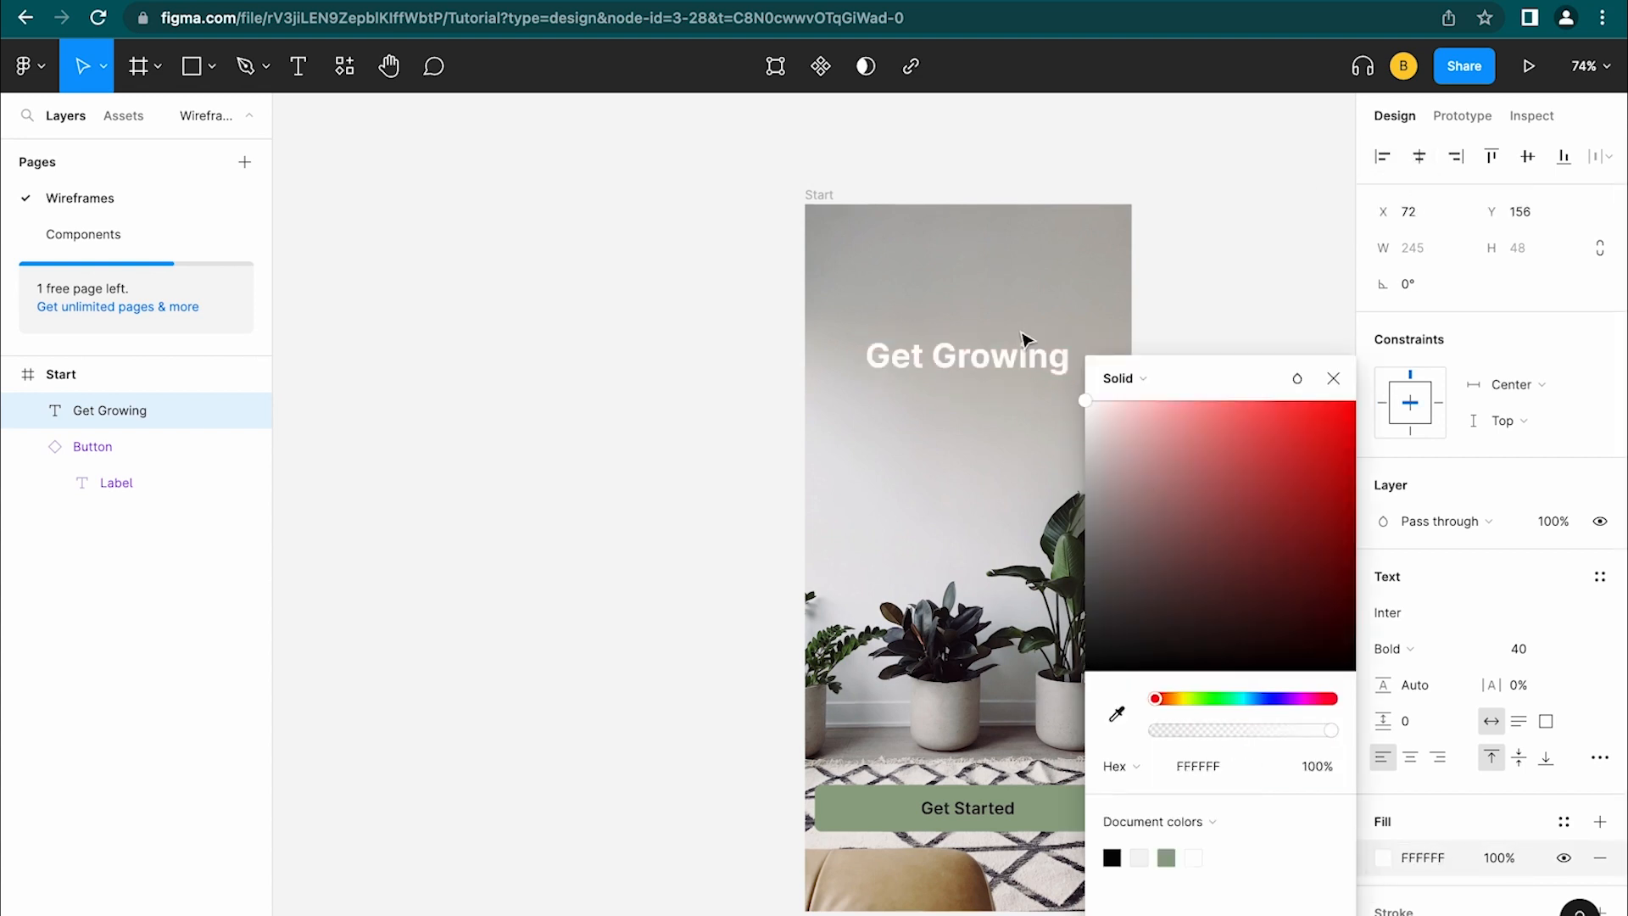
click(1231, 223)
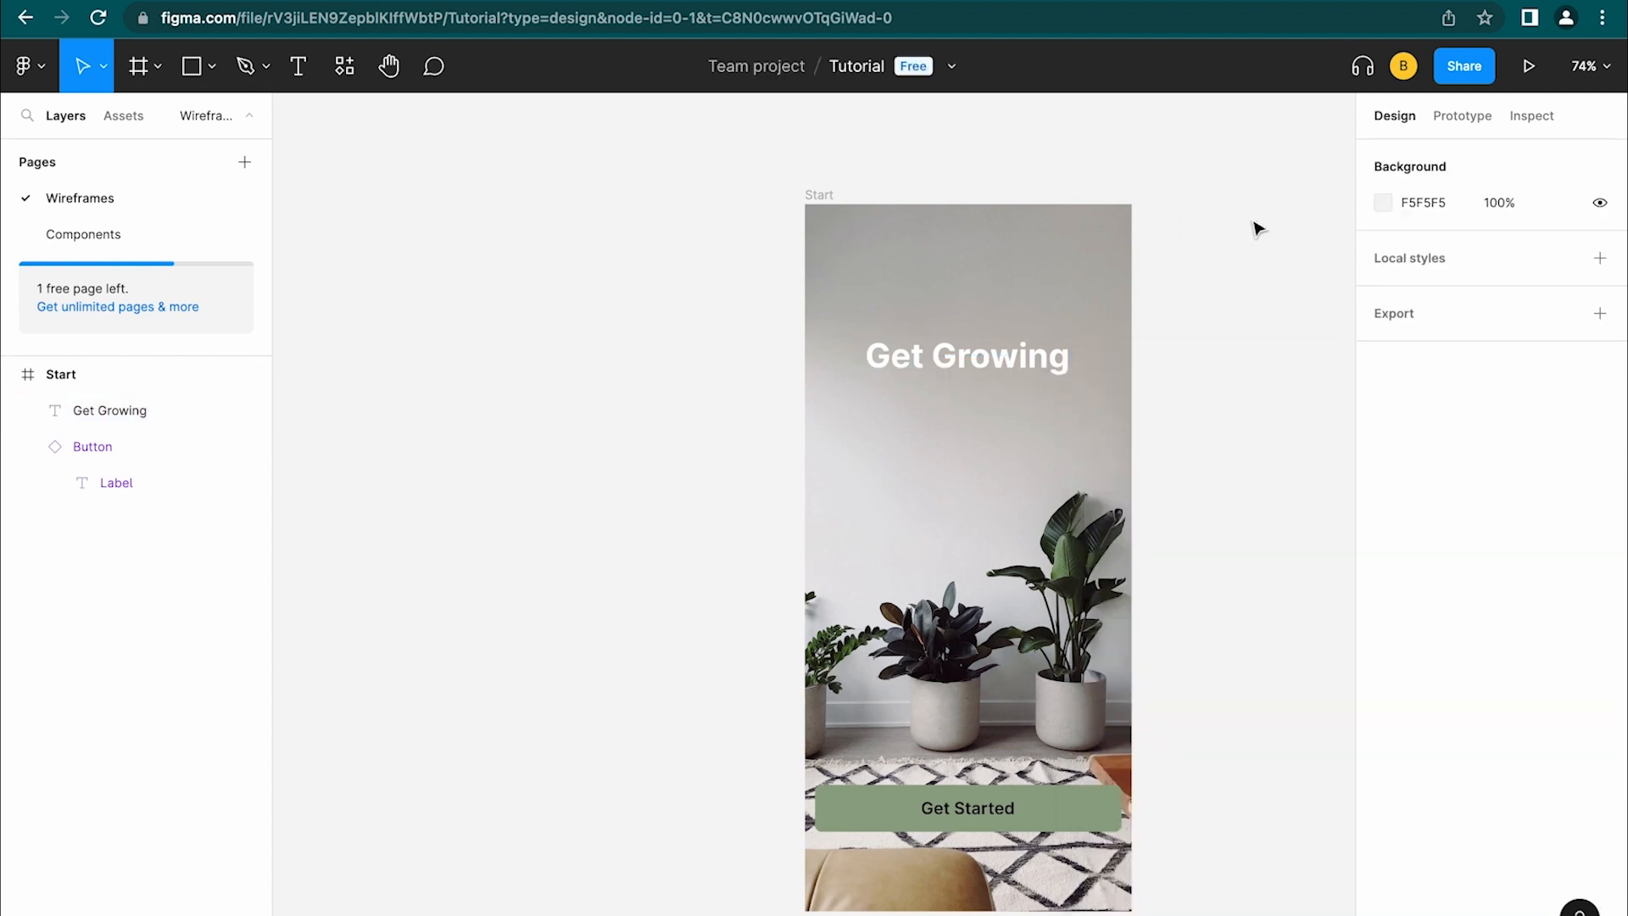
Move the heading lower in the frame and rename its layer Header
click(1003, 366)
drag(1003, 366, 1004, 403)
click(924, 363)
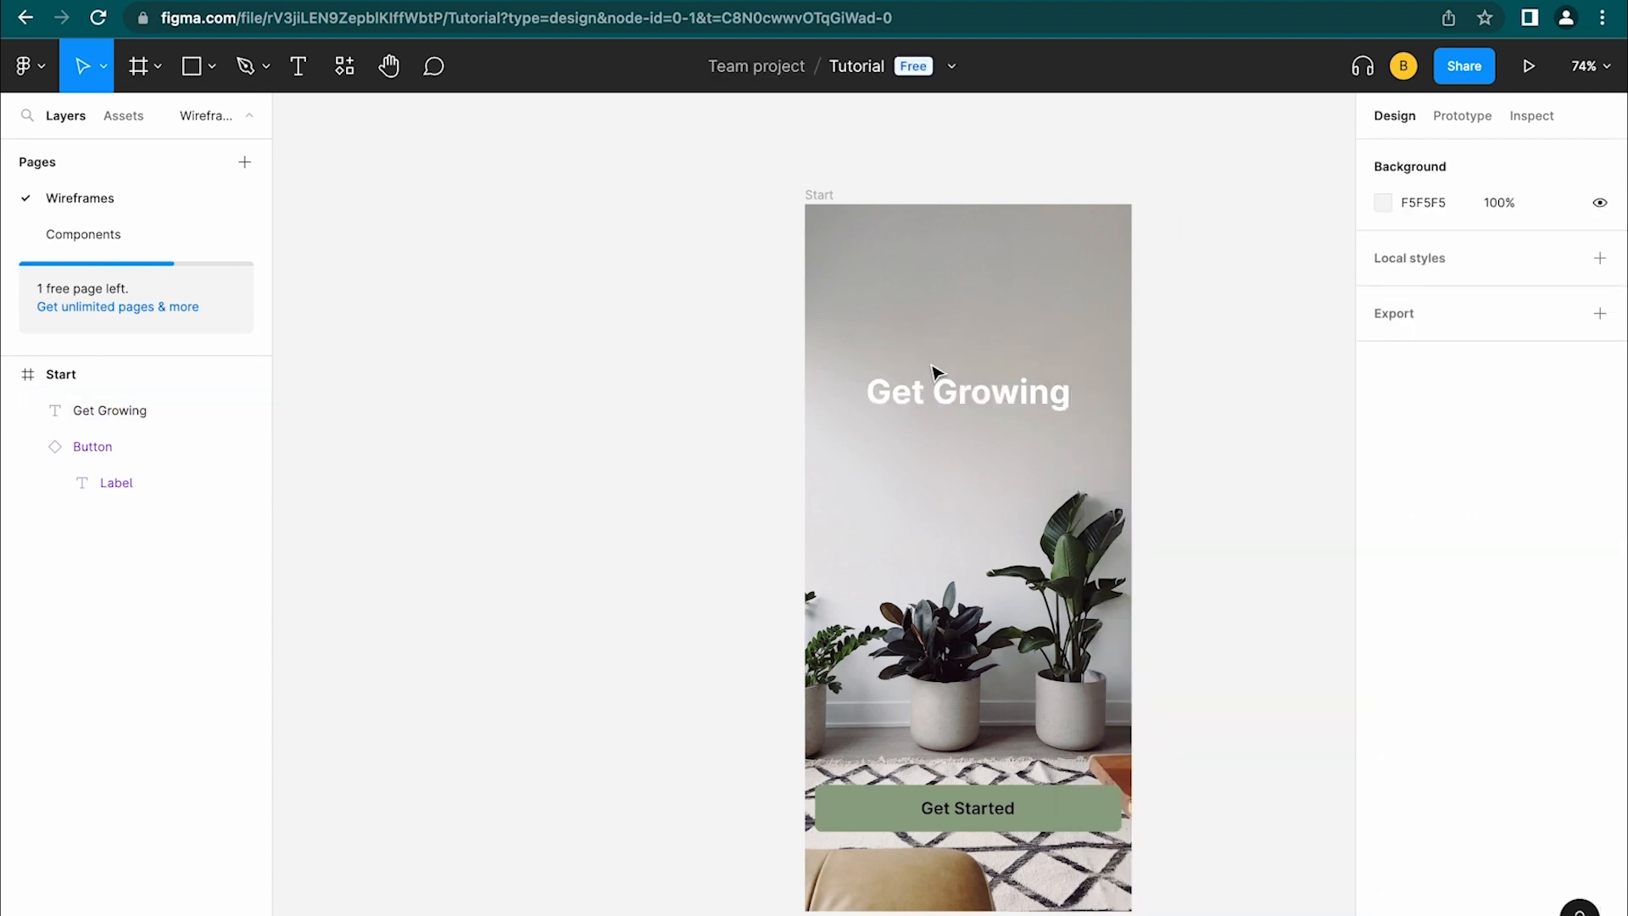
click(942, 373)
click(543, 472)
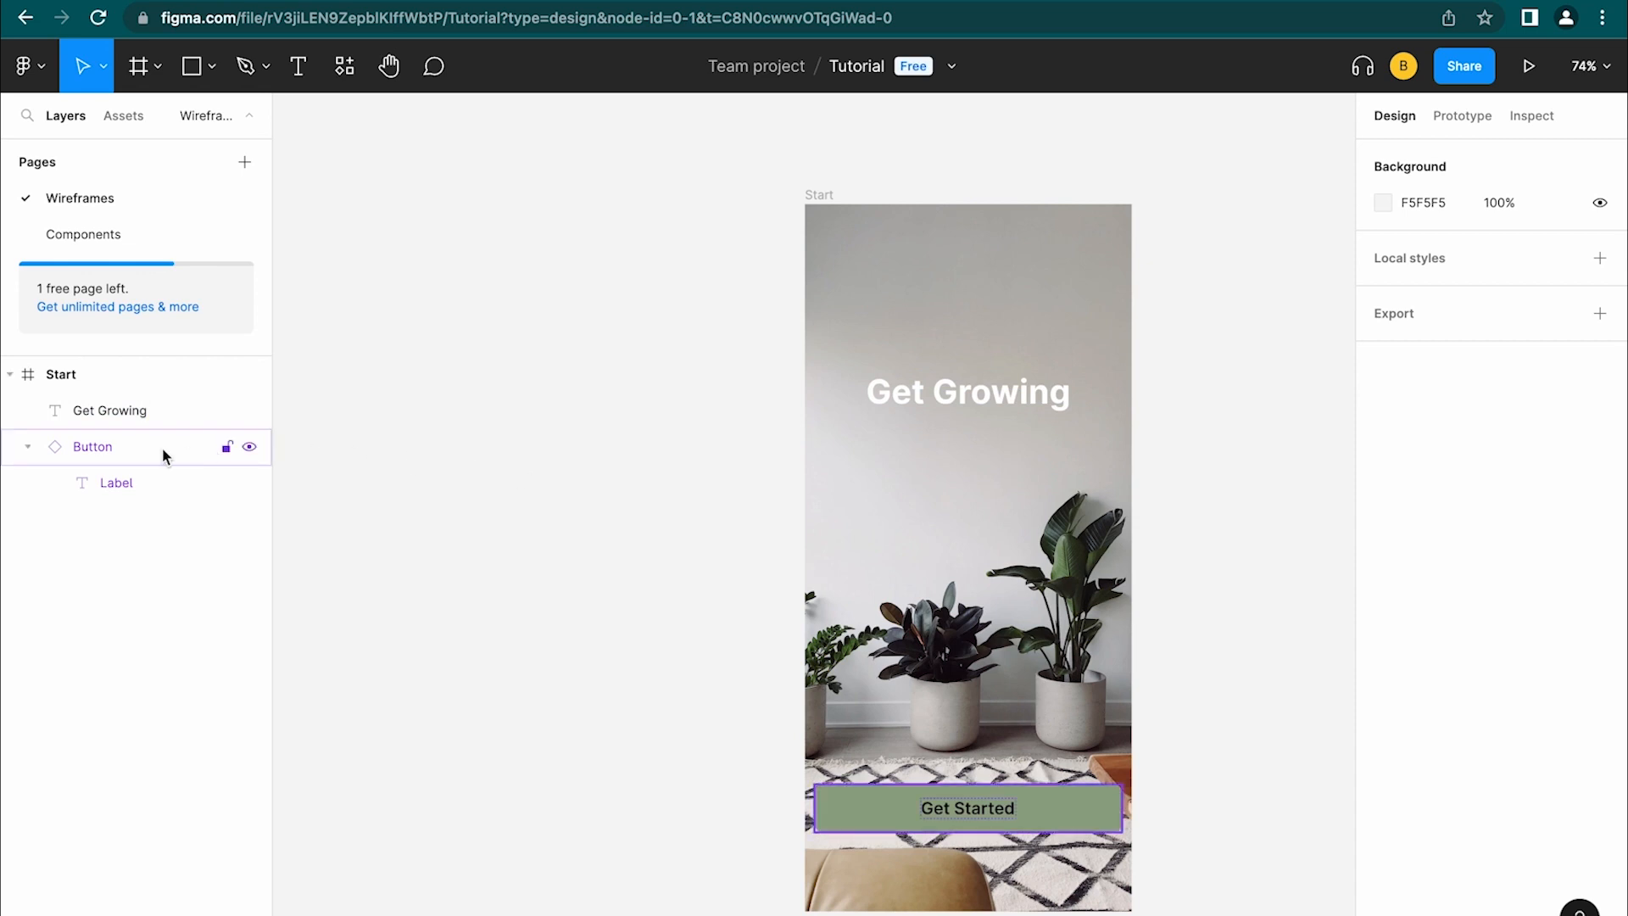
click(110, 413)
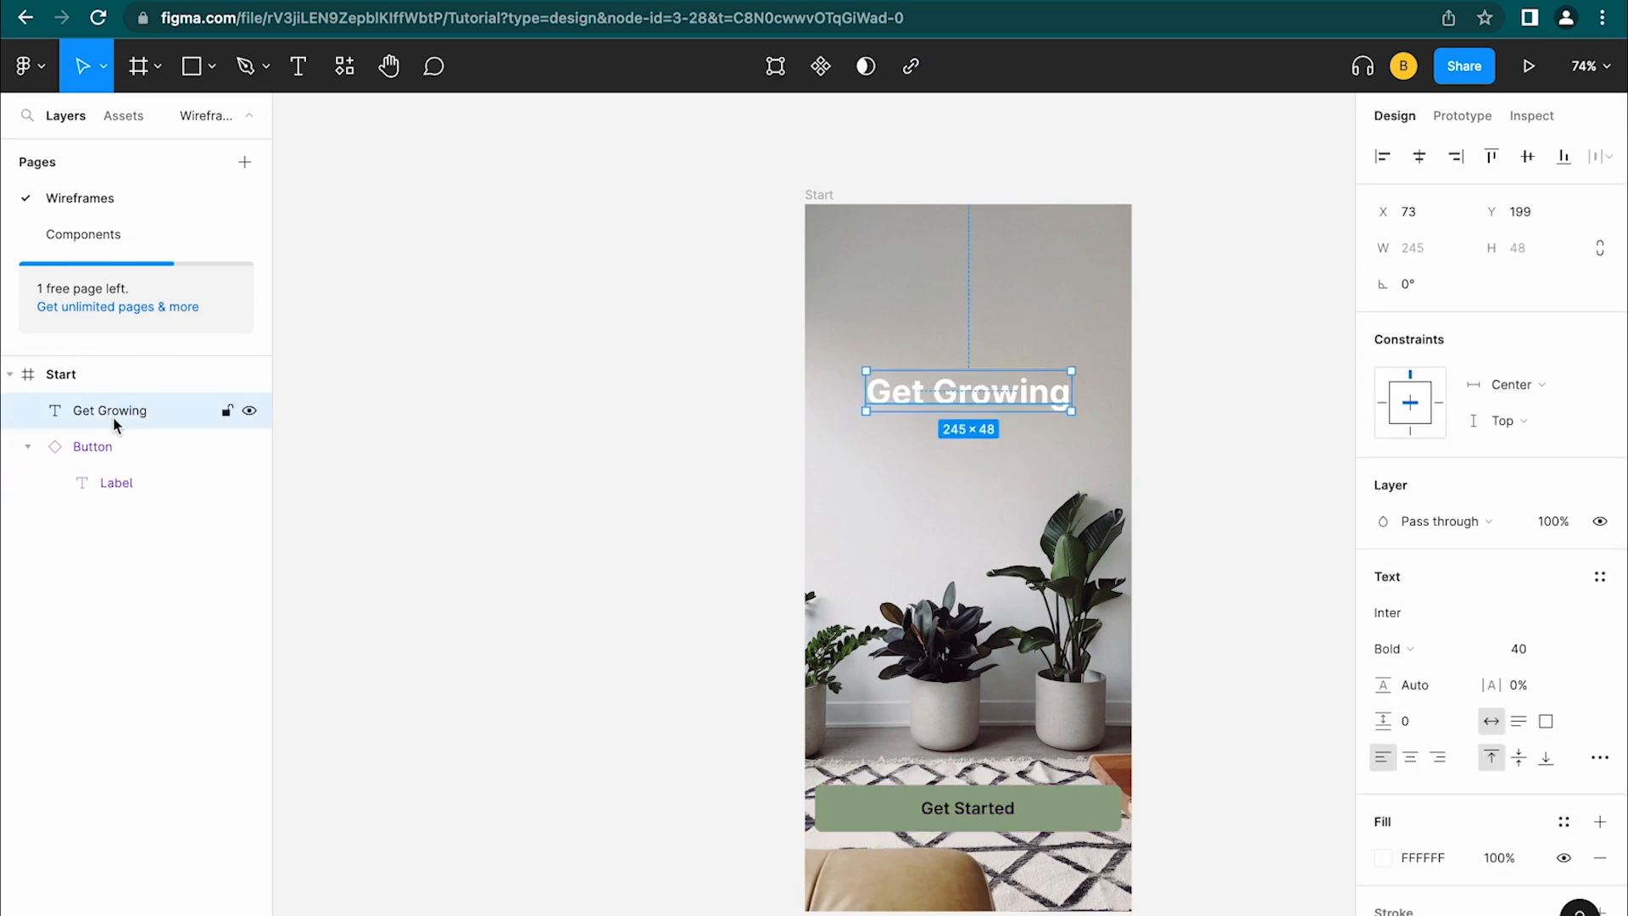
double_click(115, 421)
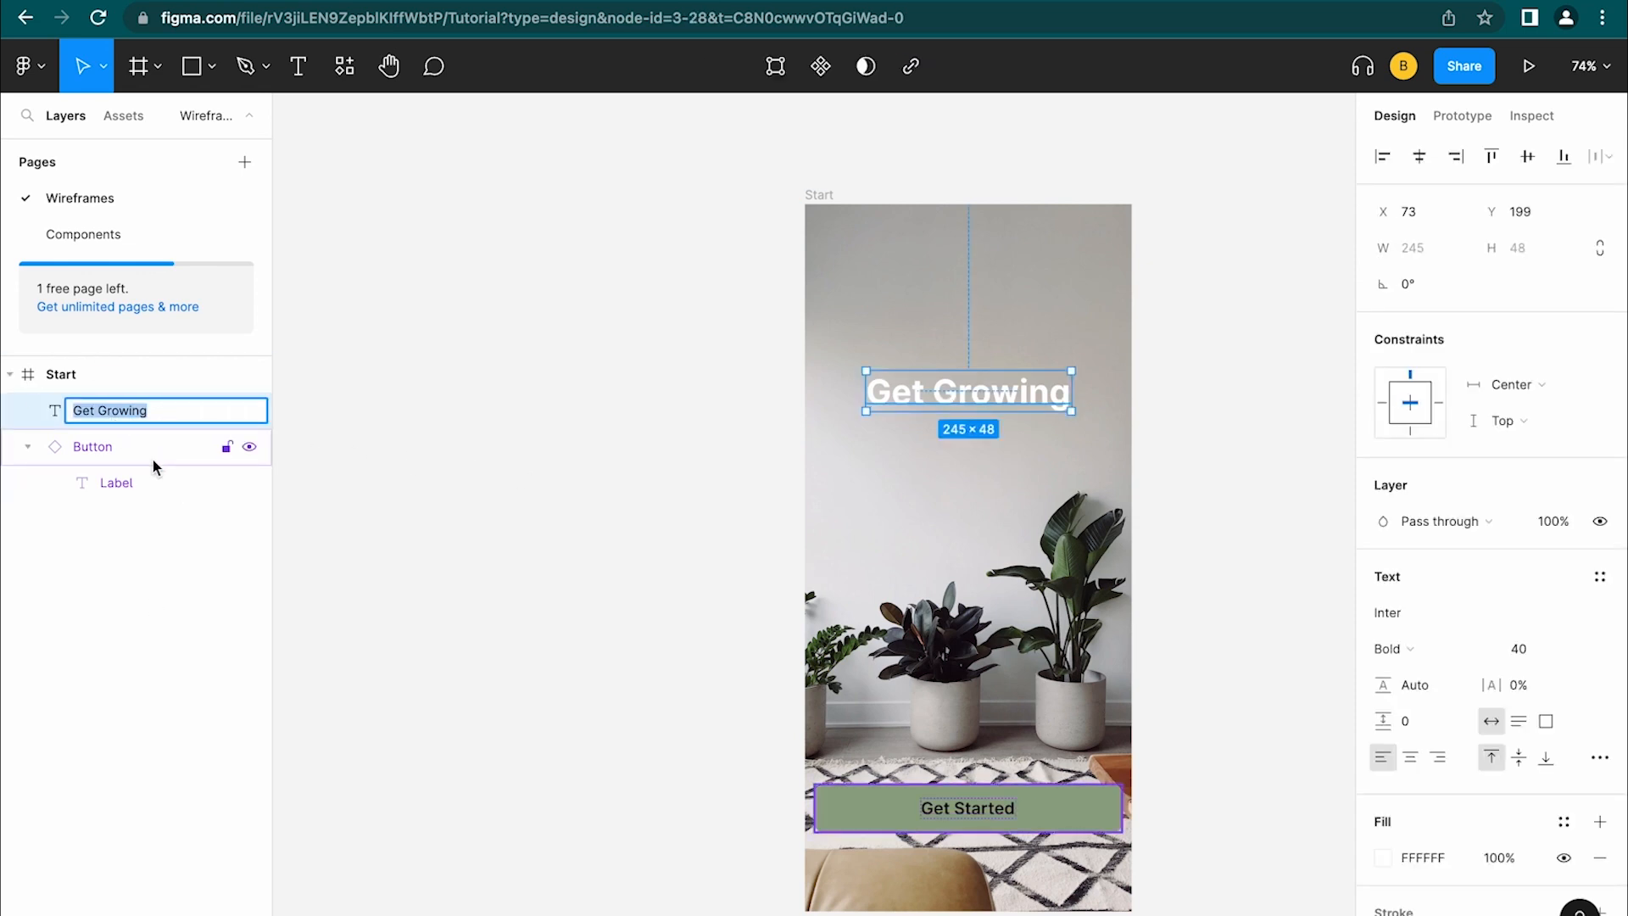
text(Header)
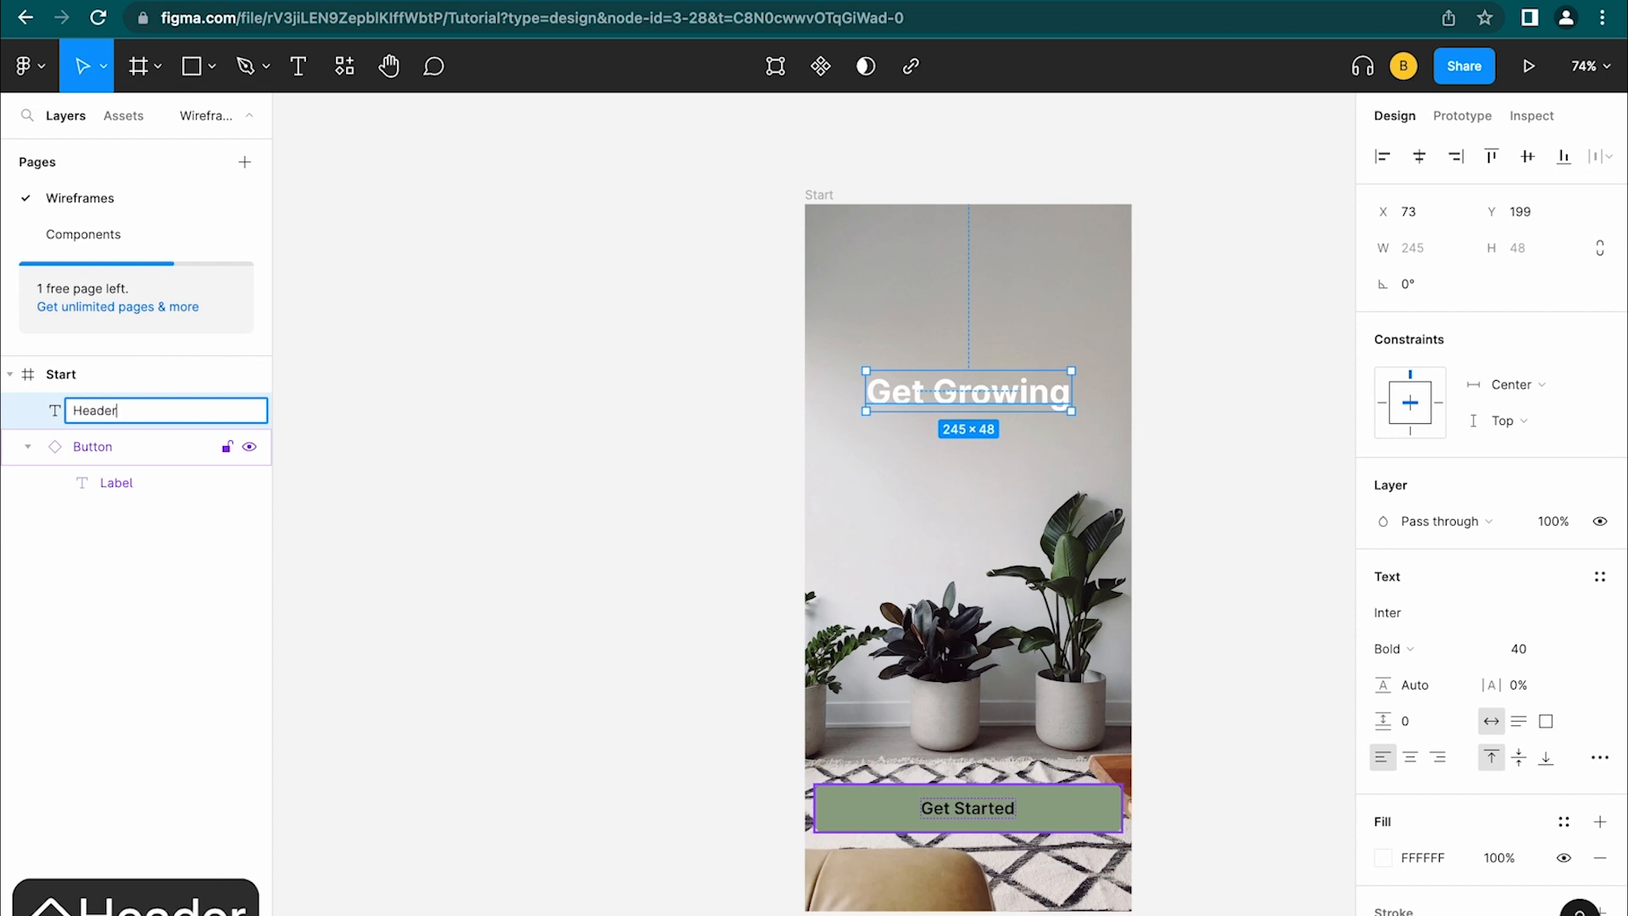
key(Return)
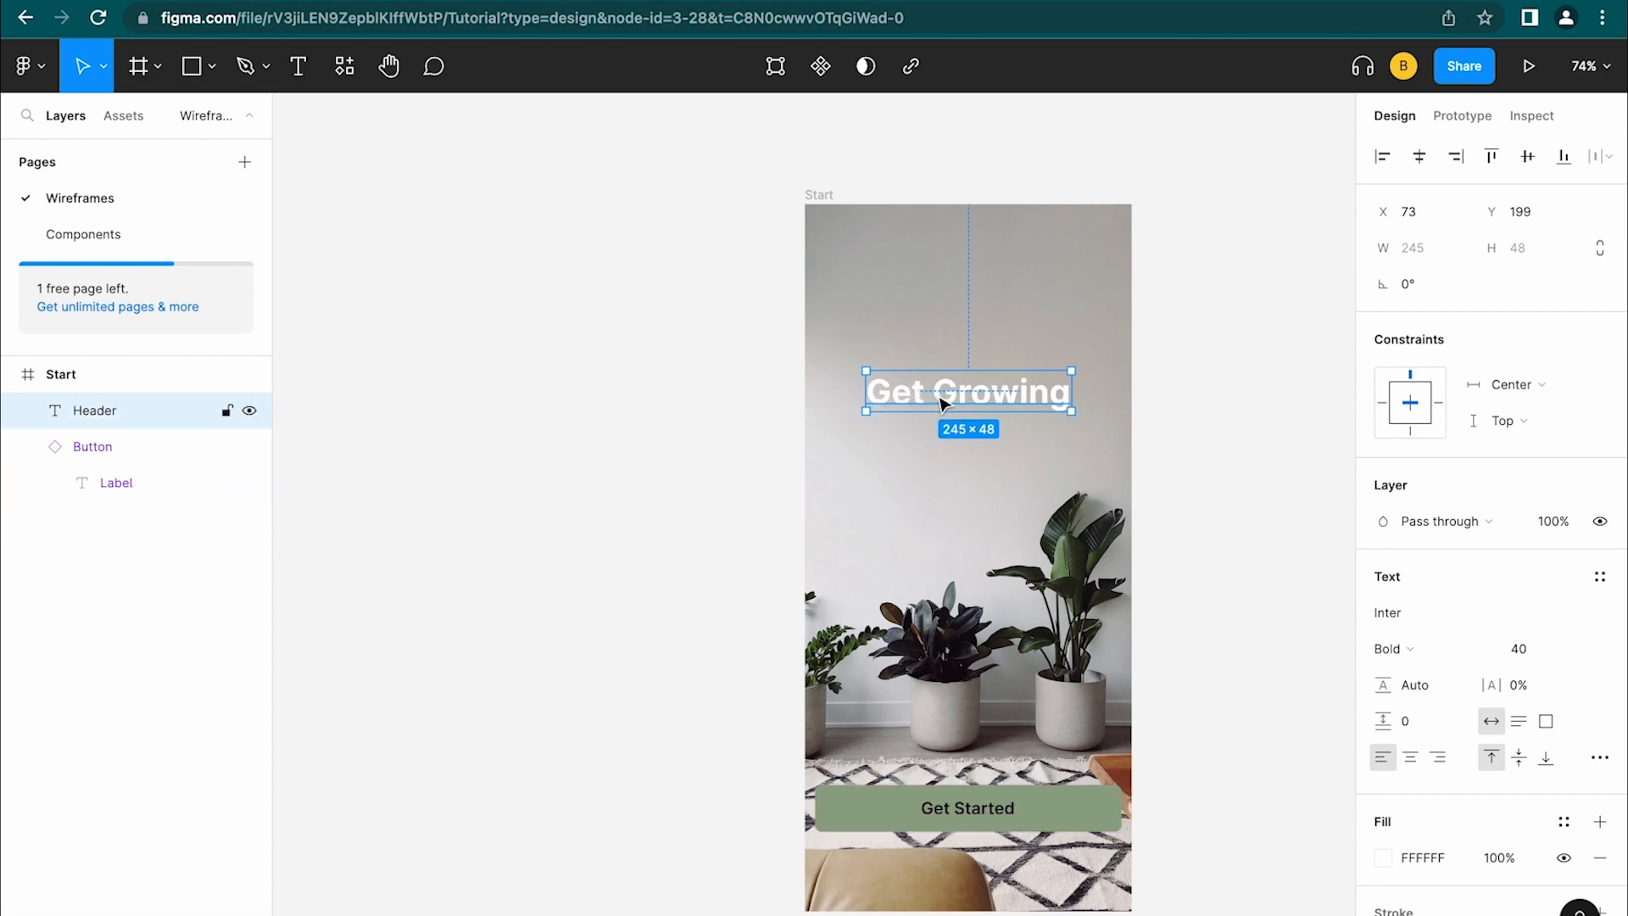
Duplicate the heading just below itself and make the copy Inter Medium, size 18
drag(938, 397, 954, 452)
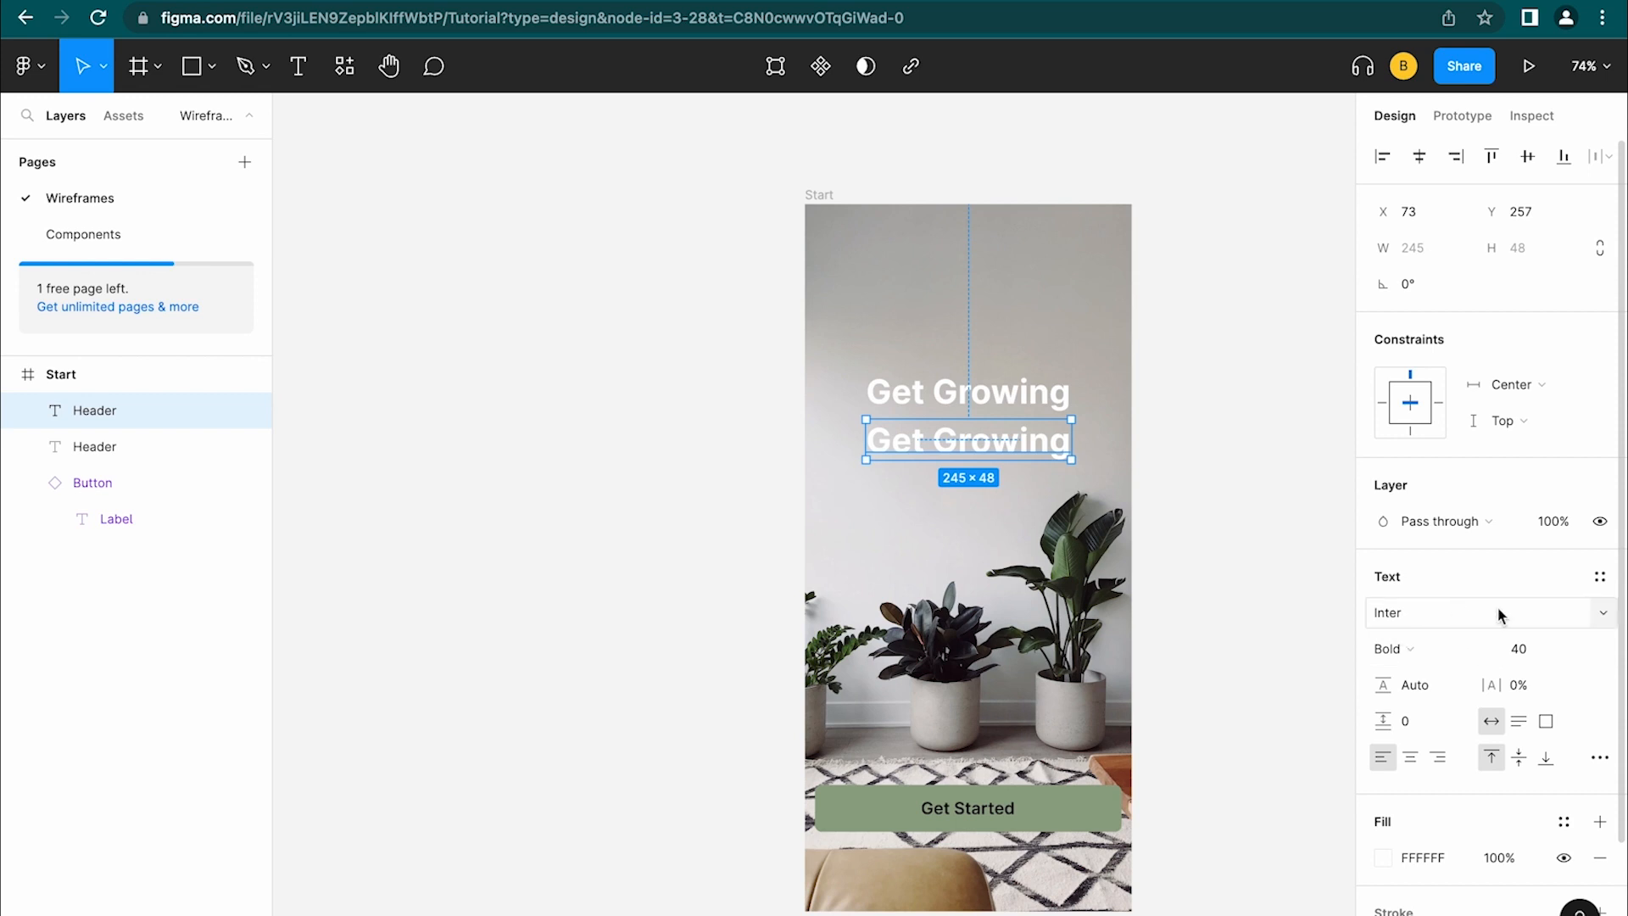
click(1493, 646)
click(1490, 593)
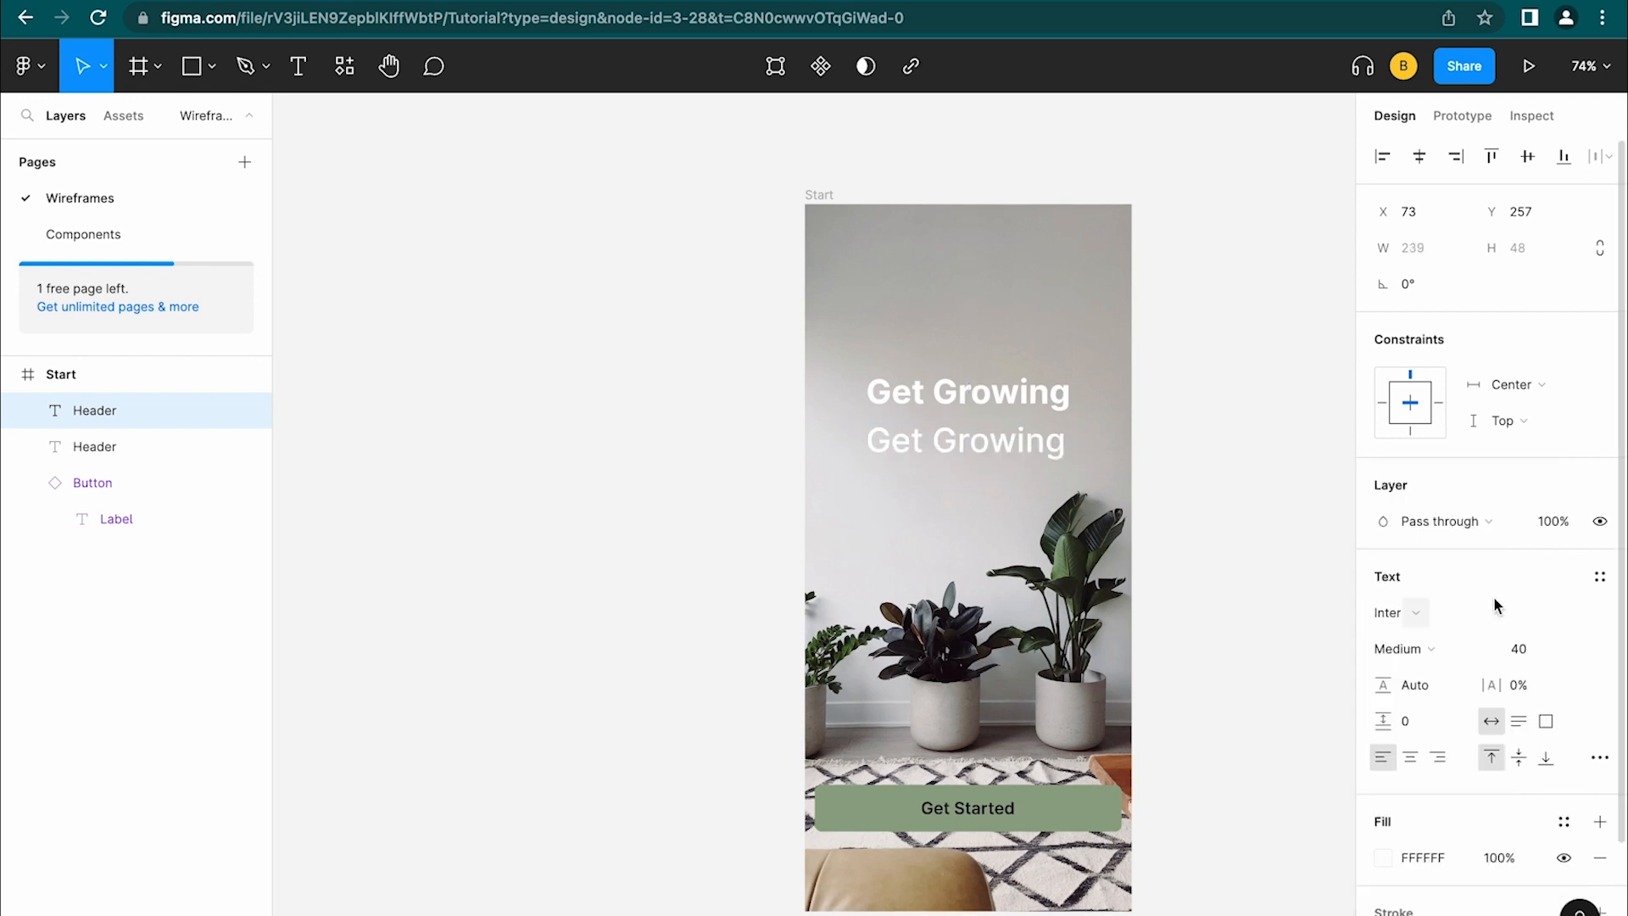
click(1585, 650)
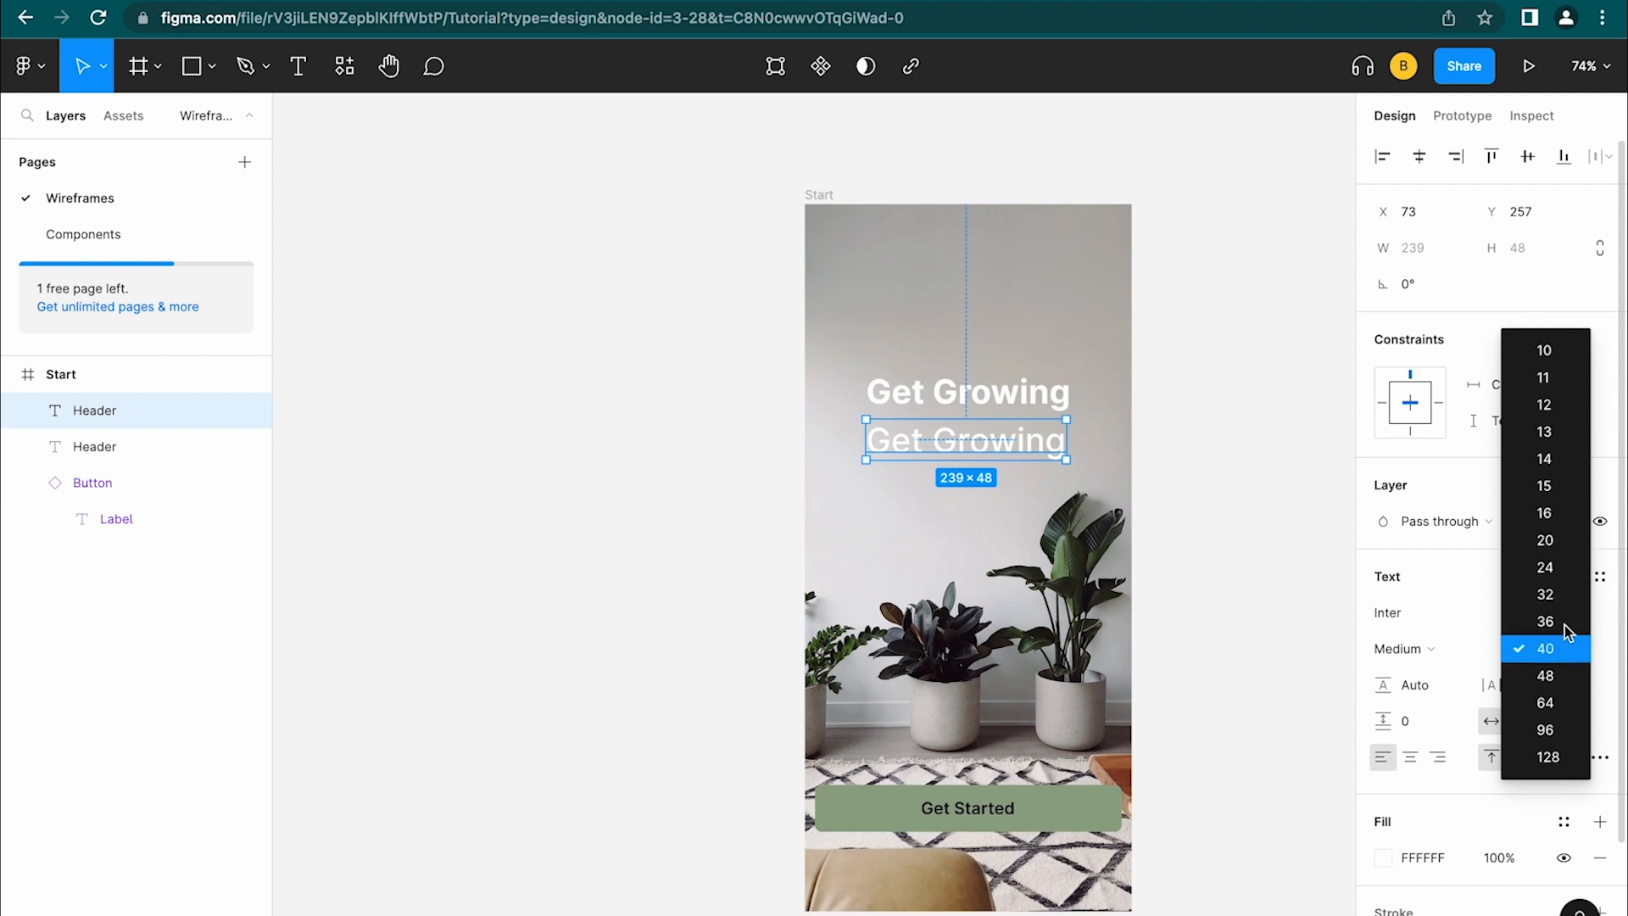
click(1594, 622)
click(1531, 648)
text(18)
key(Return)
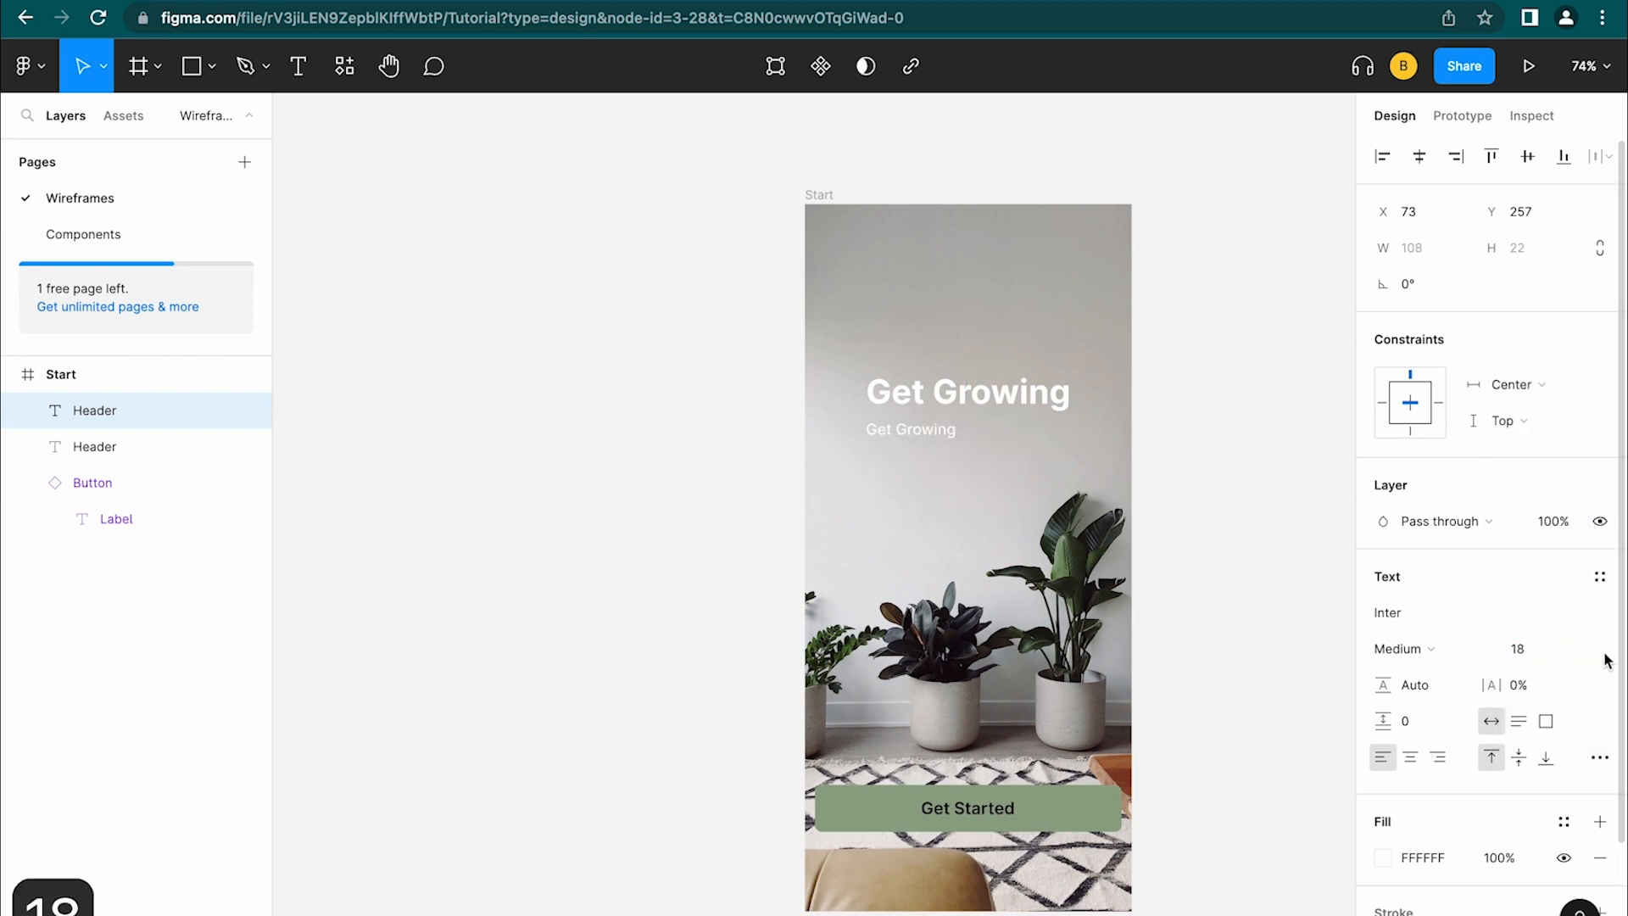
Change the copy to 'Taking care of your plants just got easier' and name its layer Tagline
double_click(918, 425)
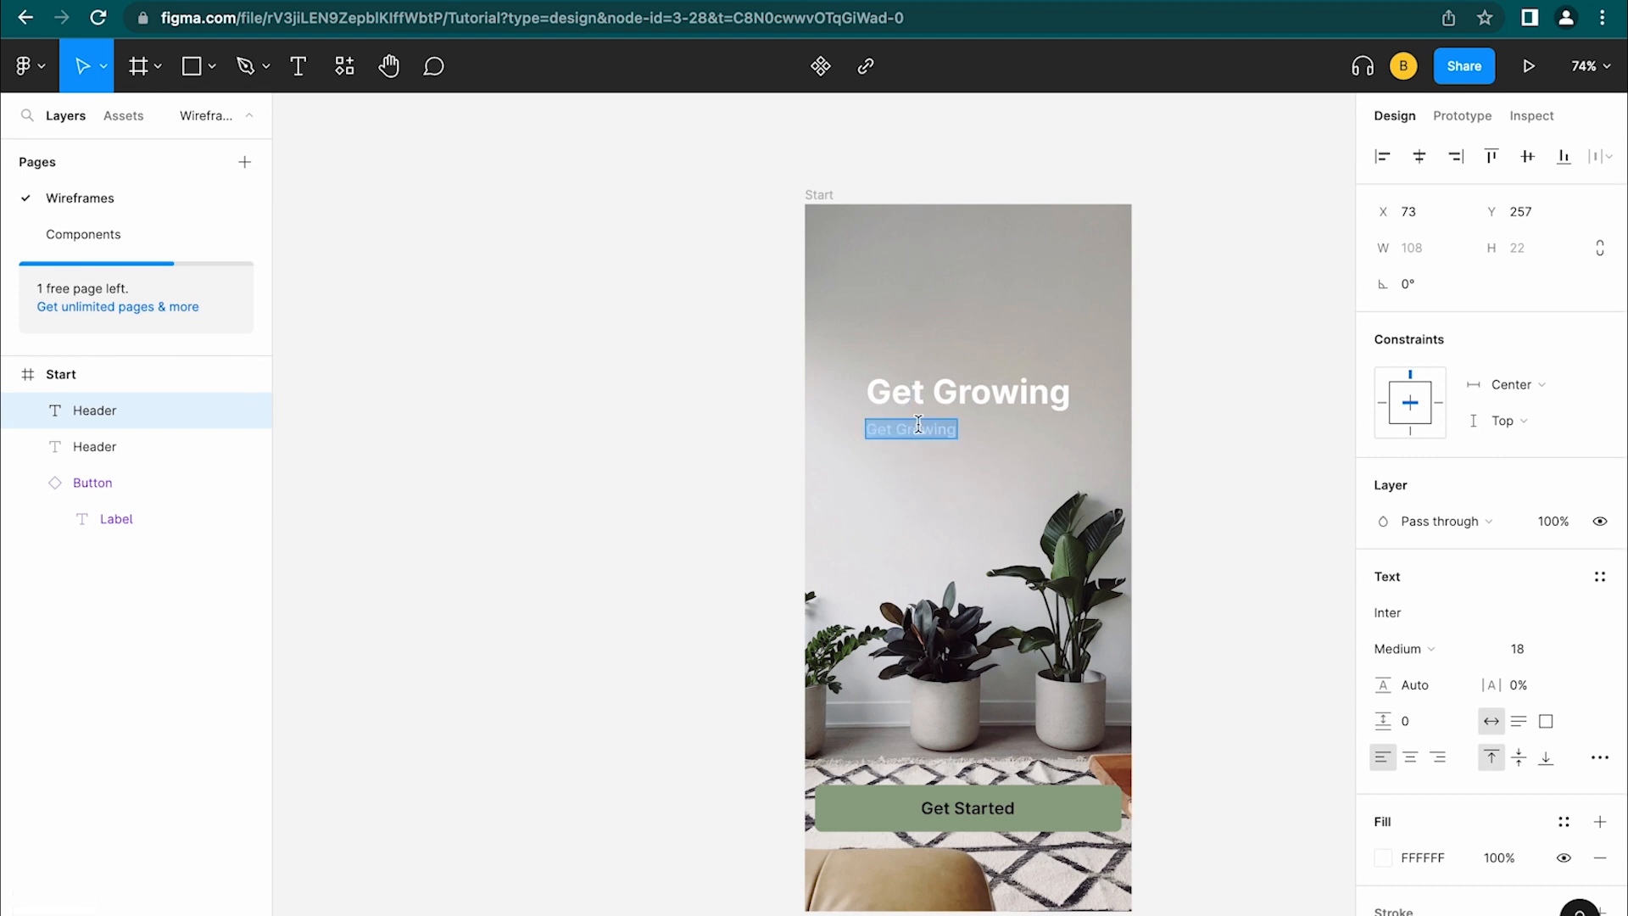
text(Taking care of your plants just got easier)
click(989, 397)
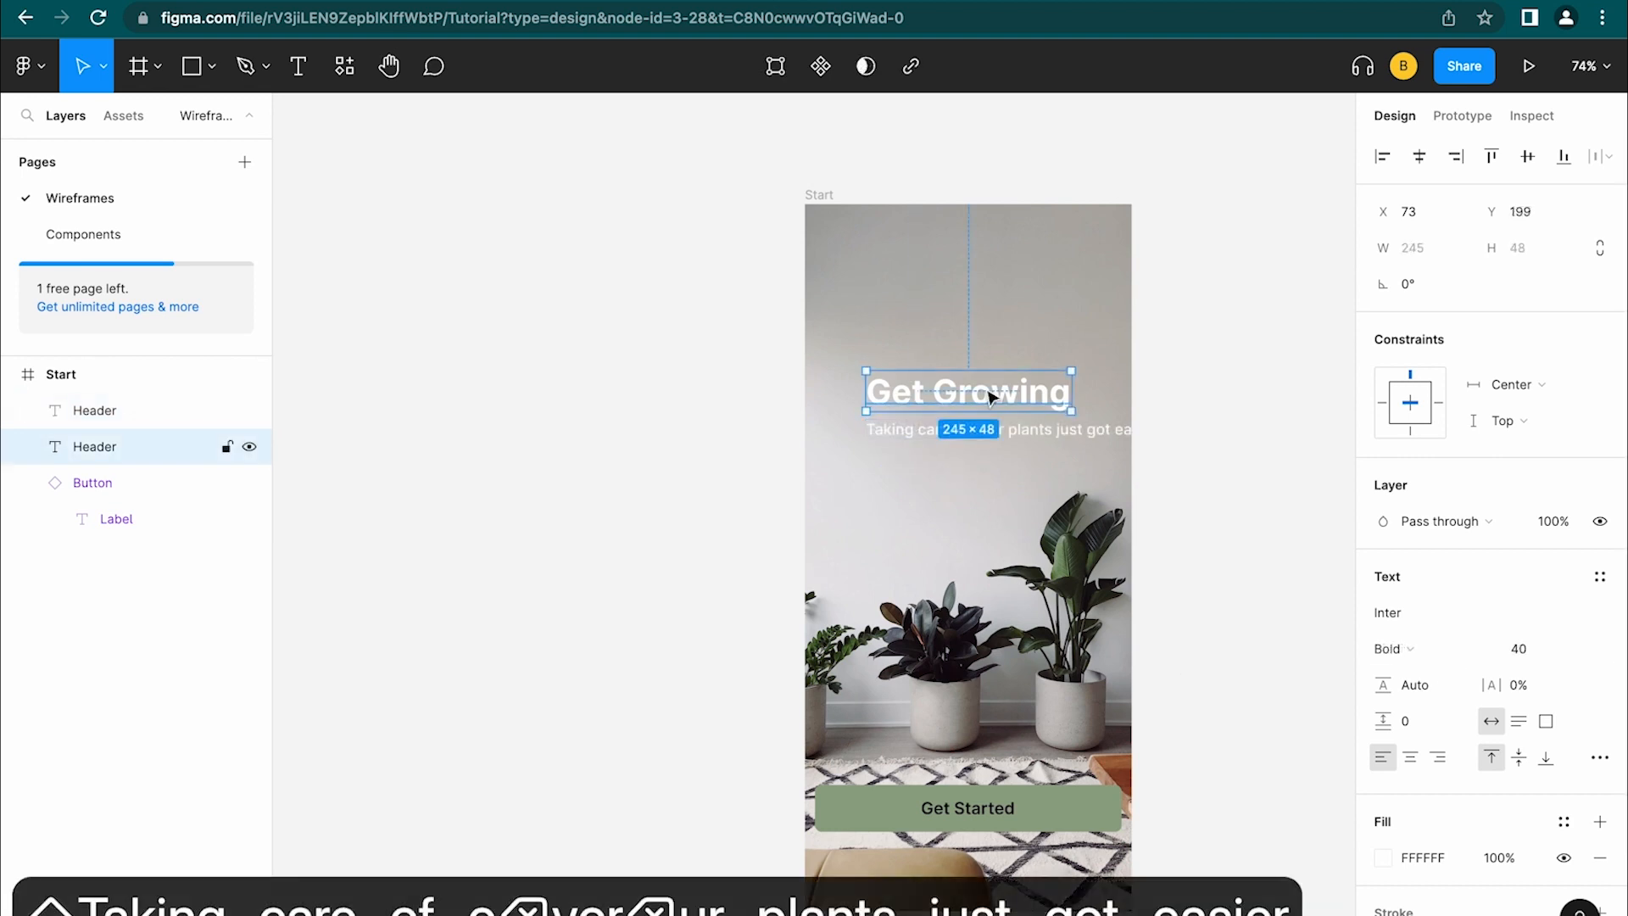
click(1063, 440)
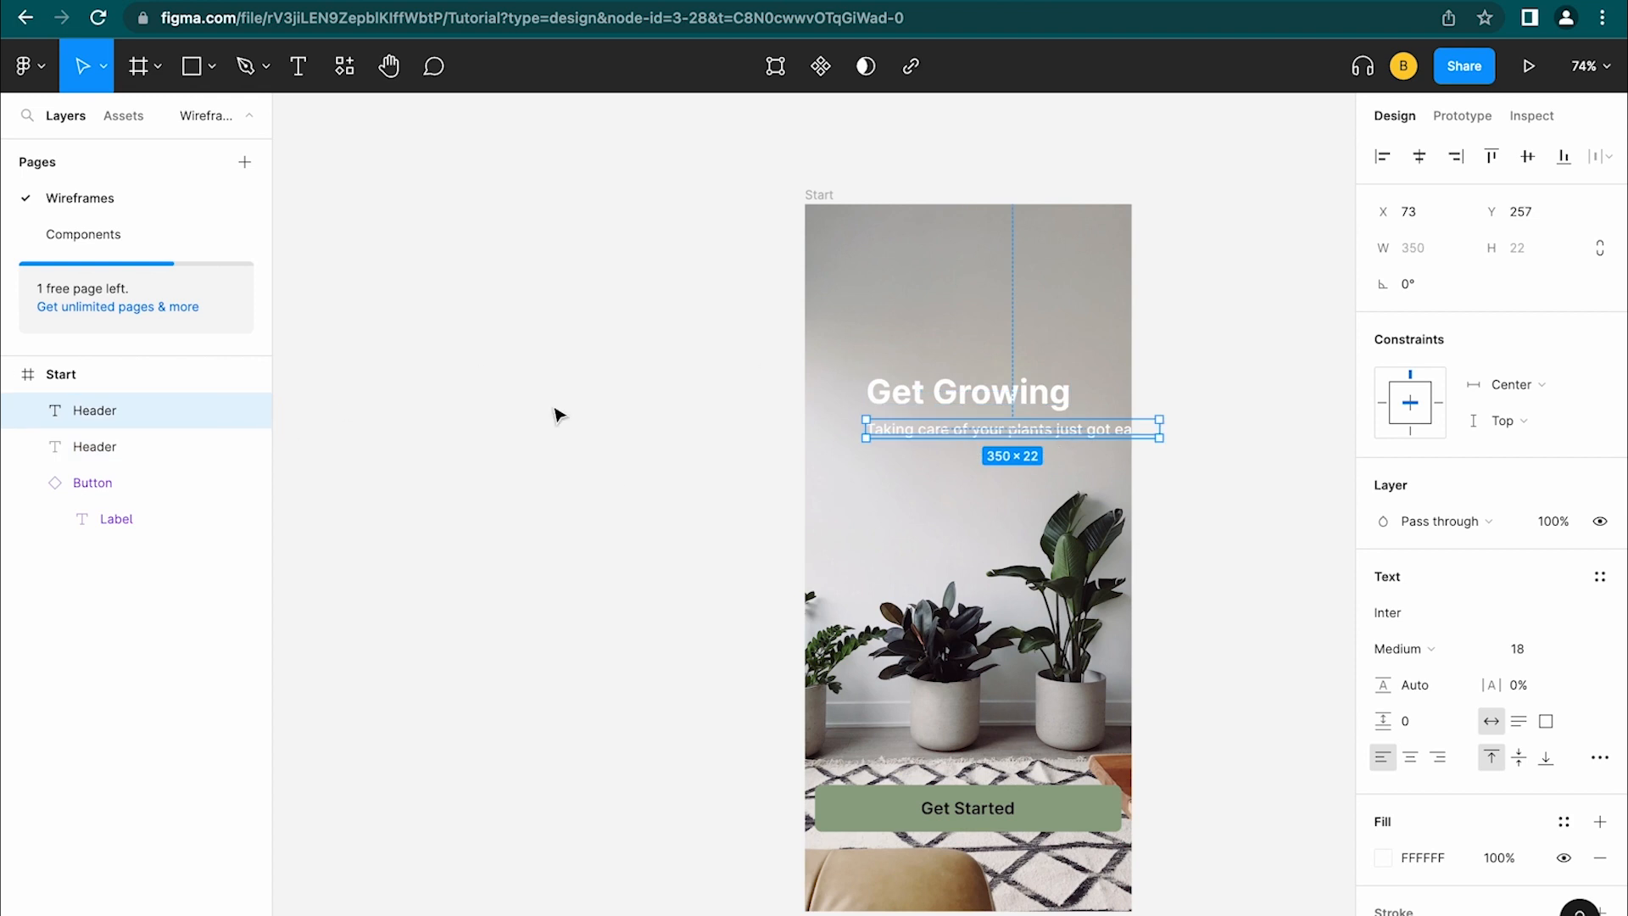
double_click(95, 411)
text(Tagline)
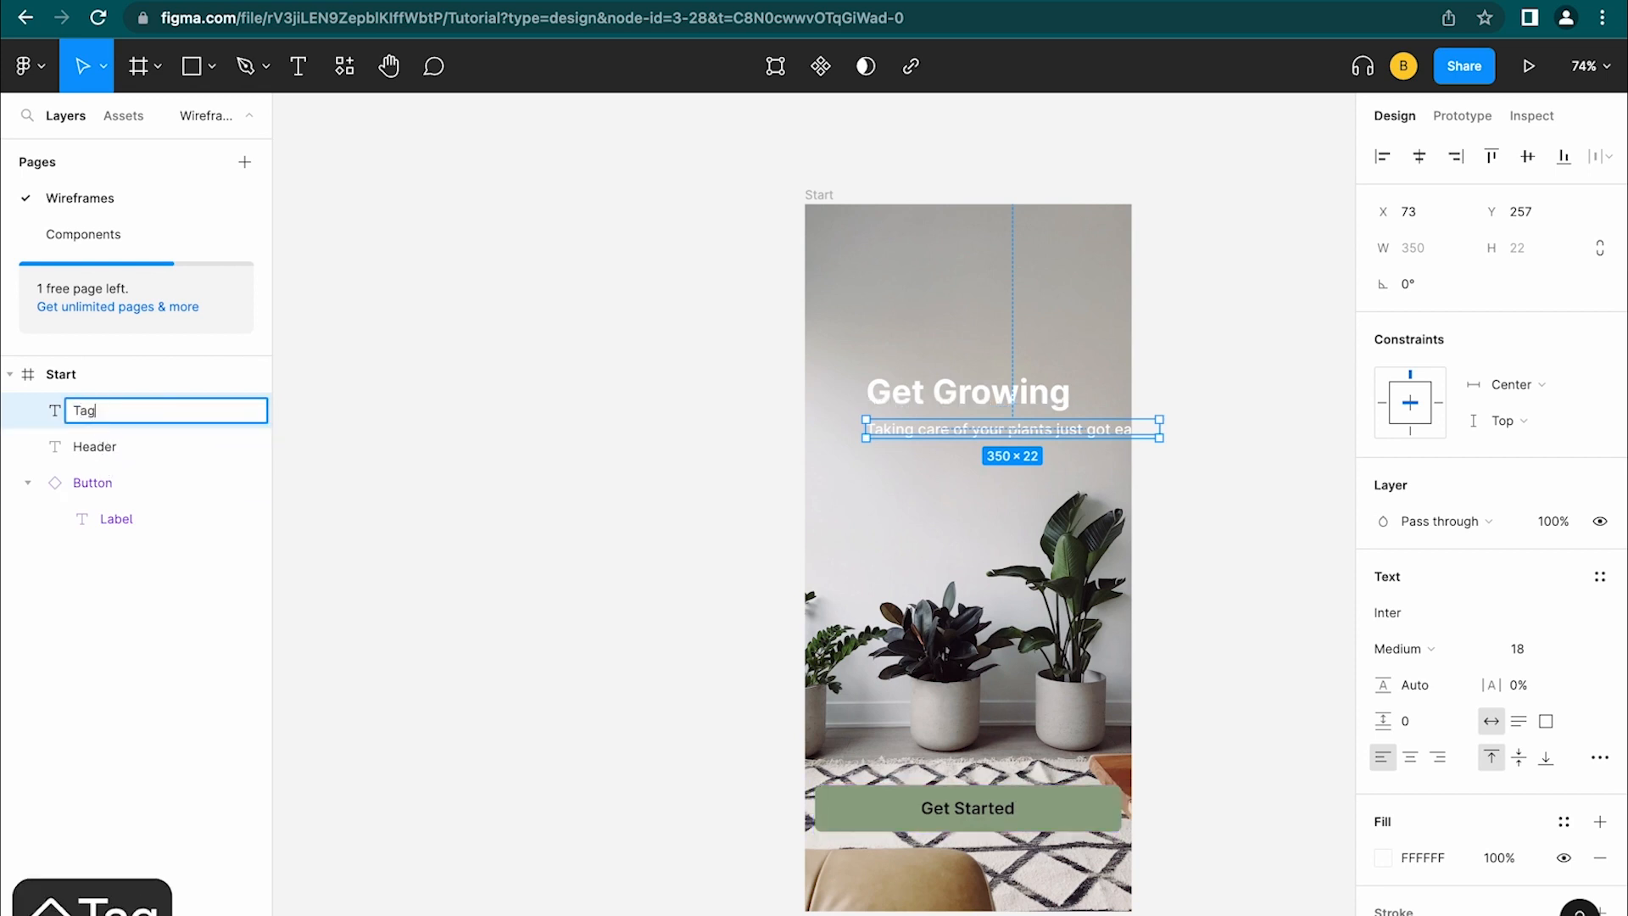
click(410, 470)
click(919, 438)
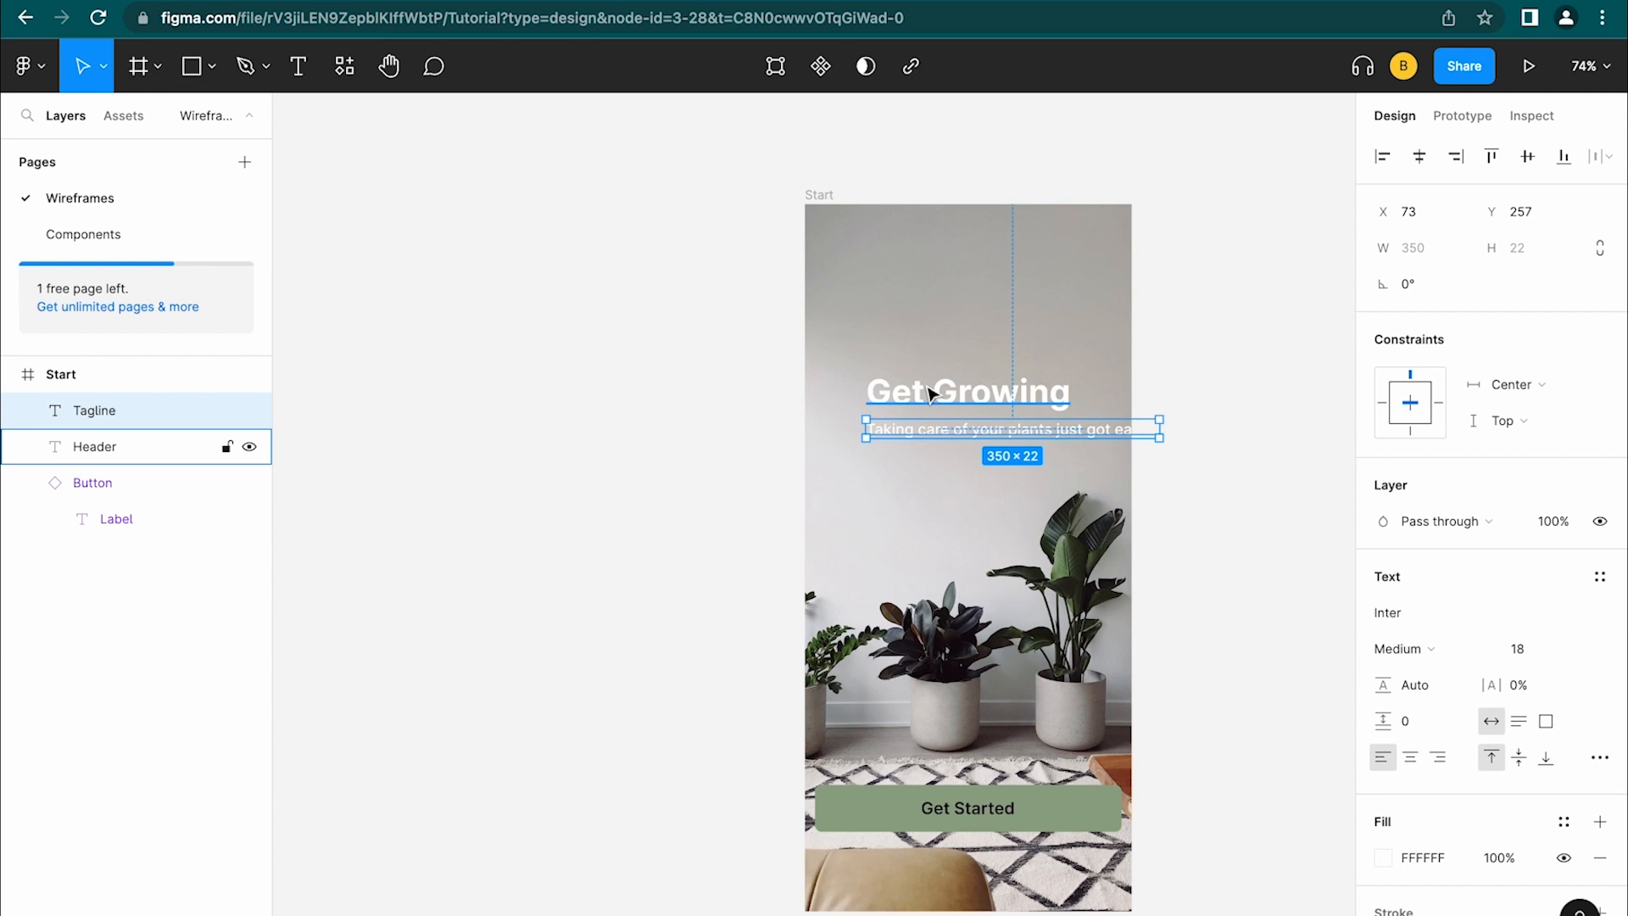
shift+click(931, 394)
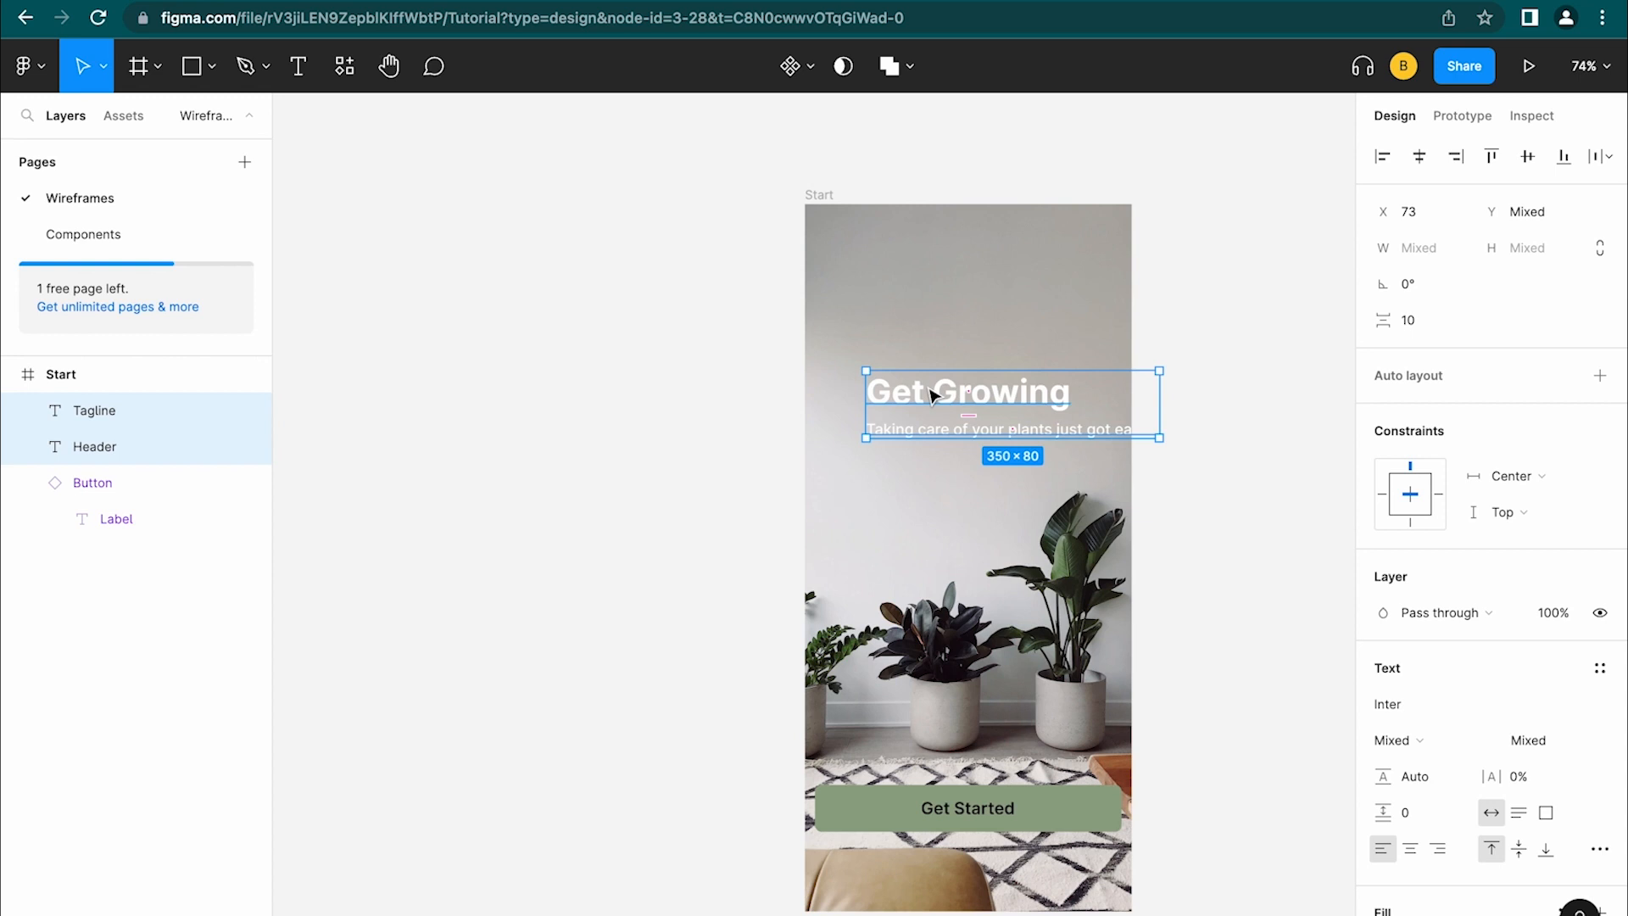
right_click(931, 393)
click(955, 552)
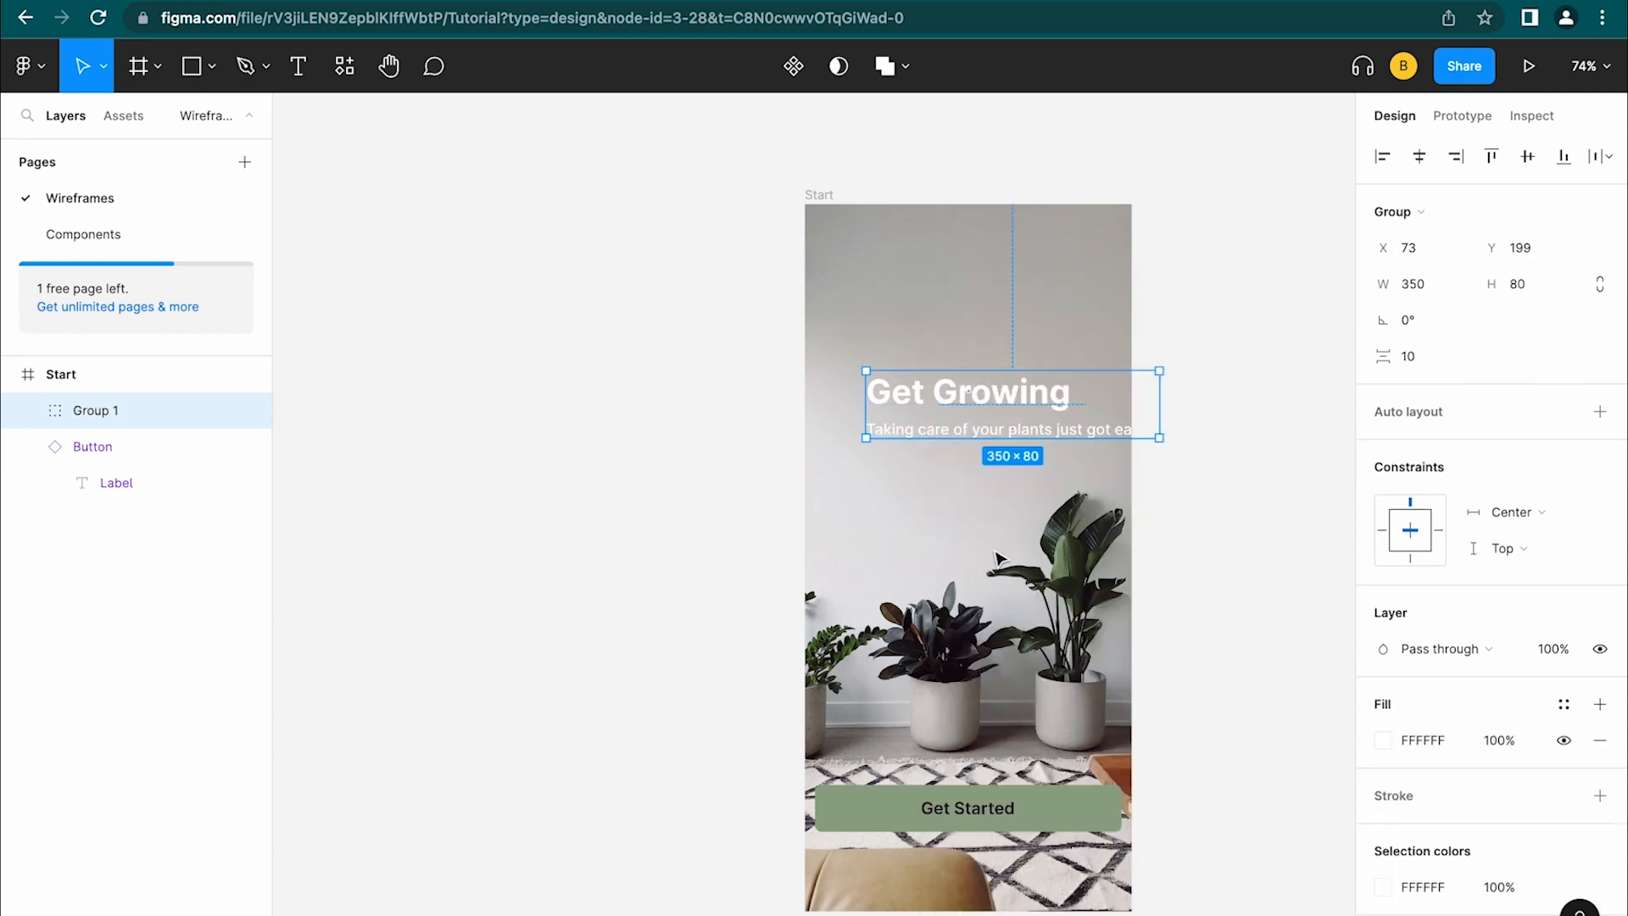
double_click(103, 408)
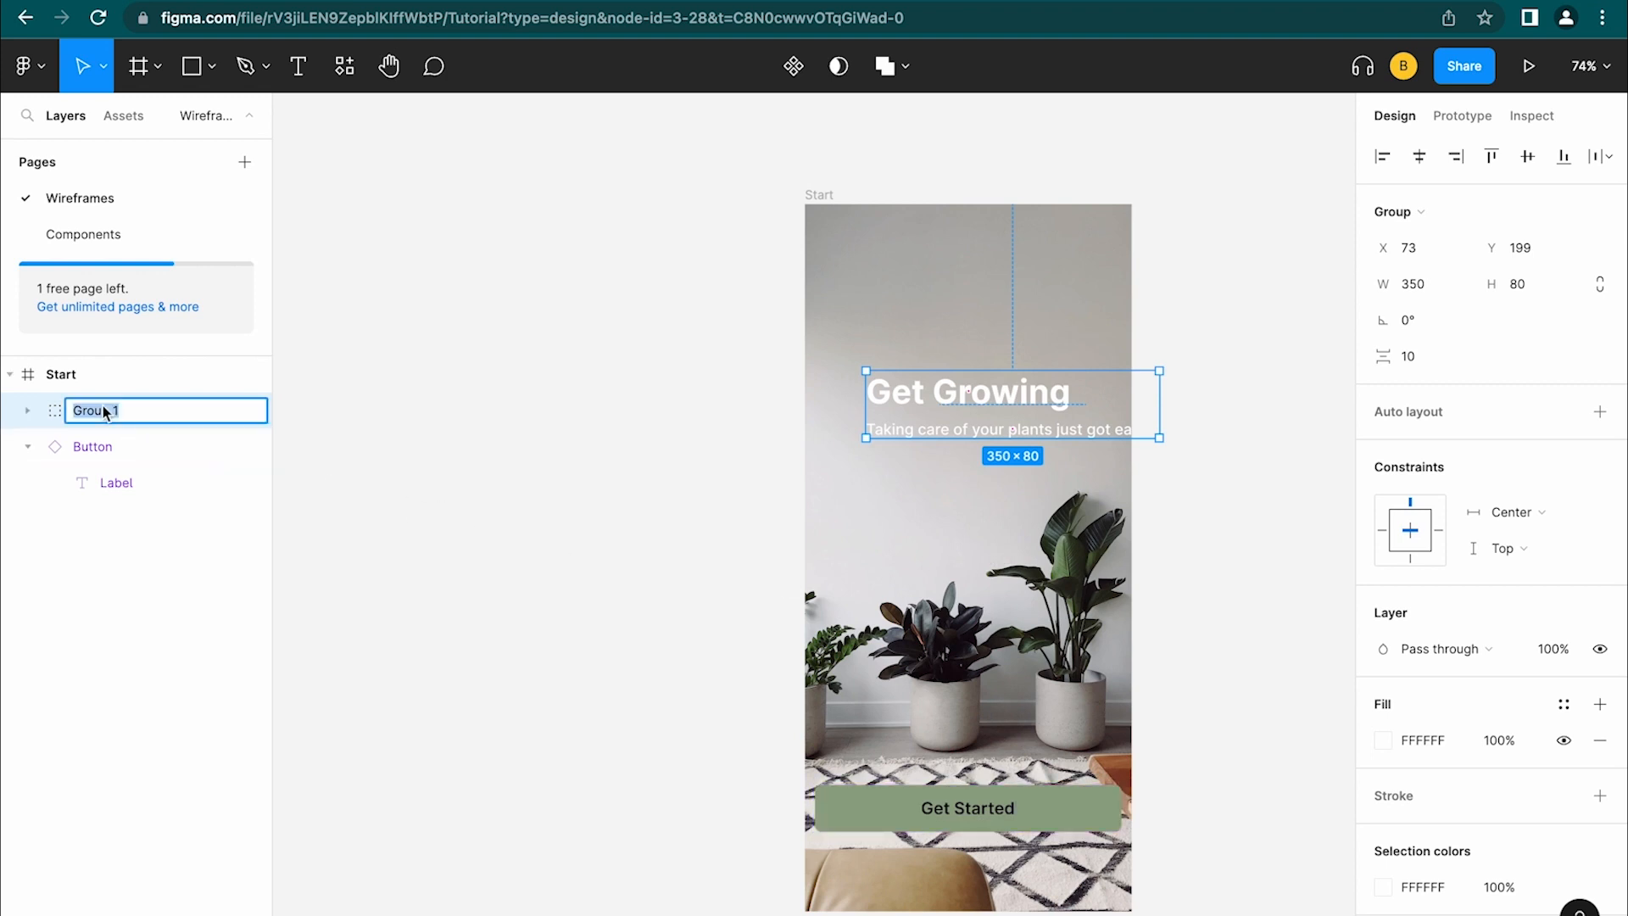
text(Titles)
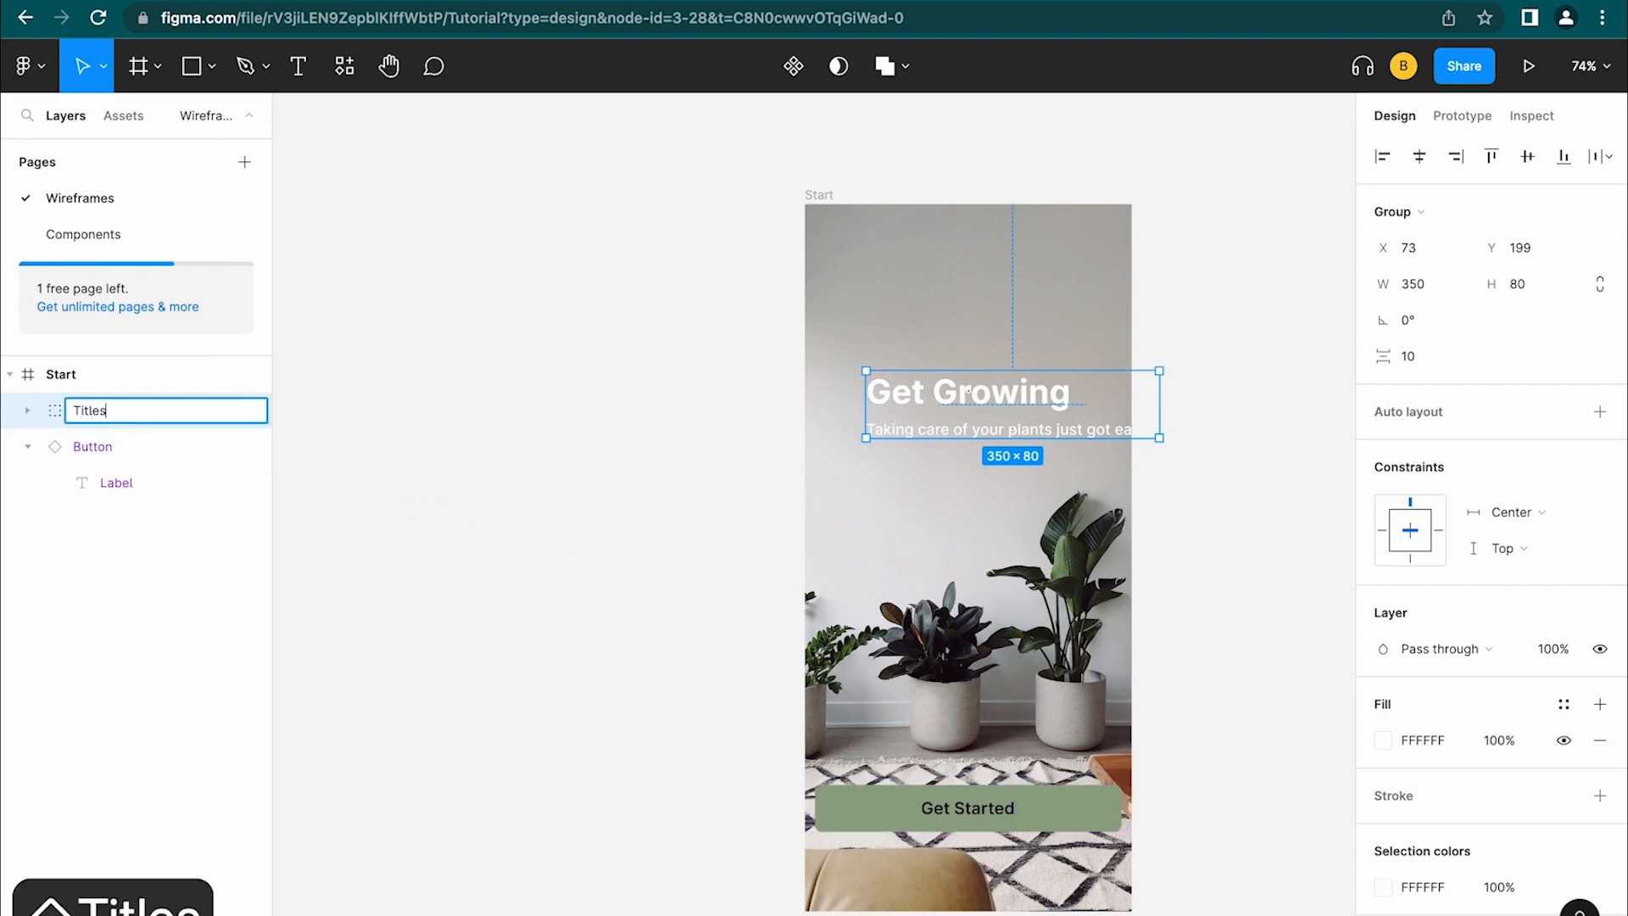
click(407, 482)
drag(933, 410, 912, 413)
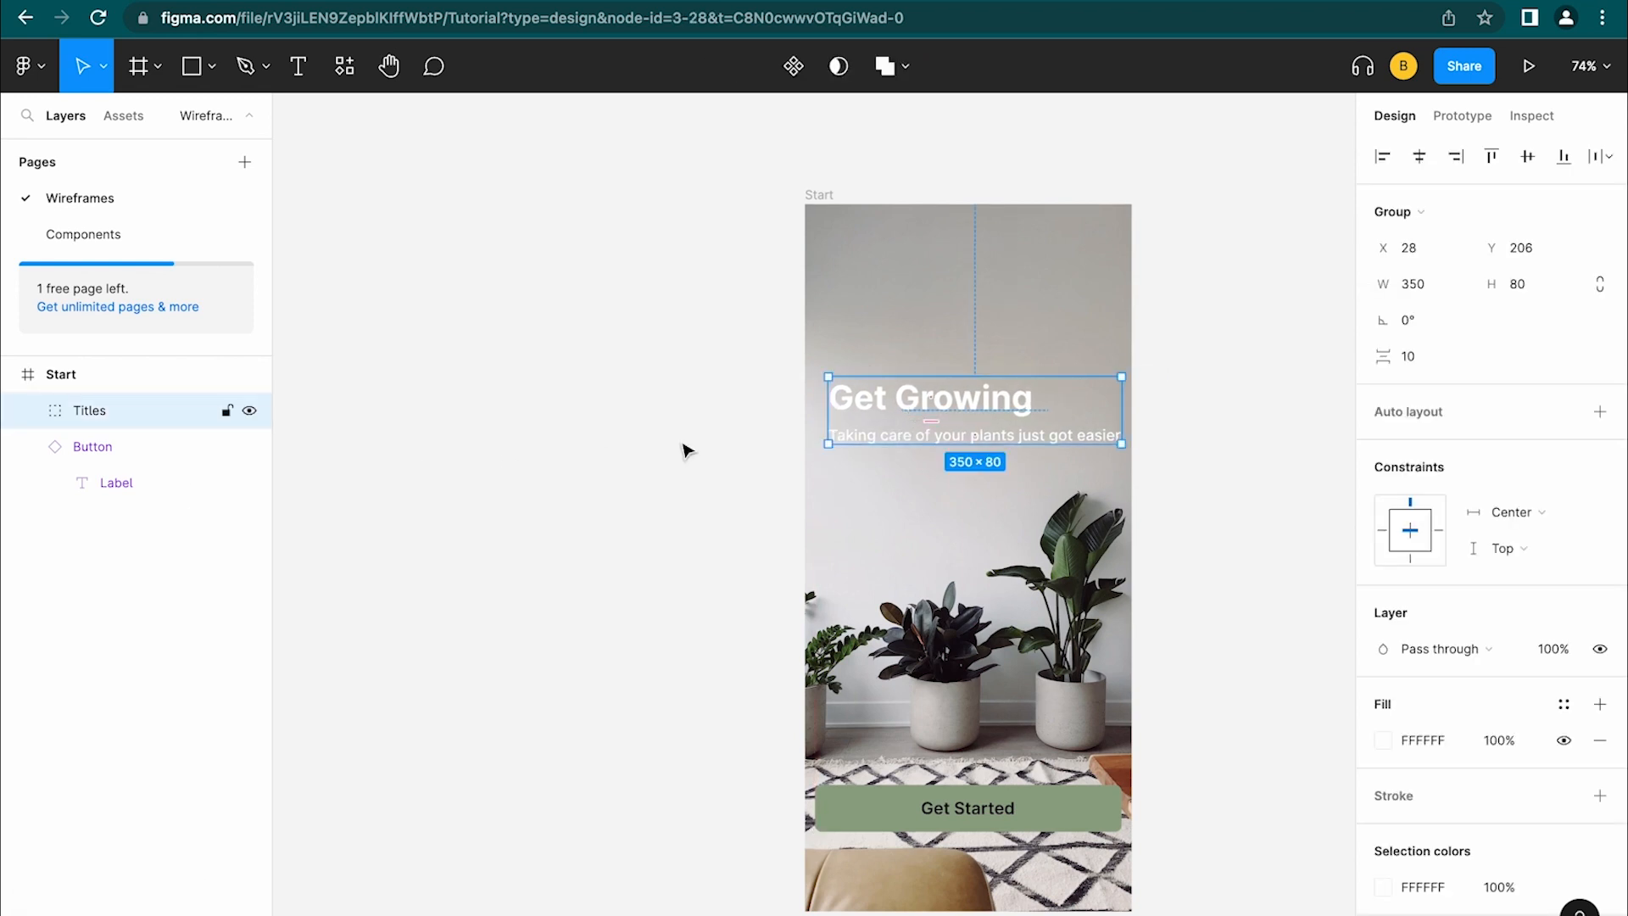
click(30, 411)
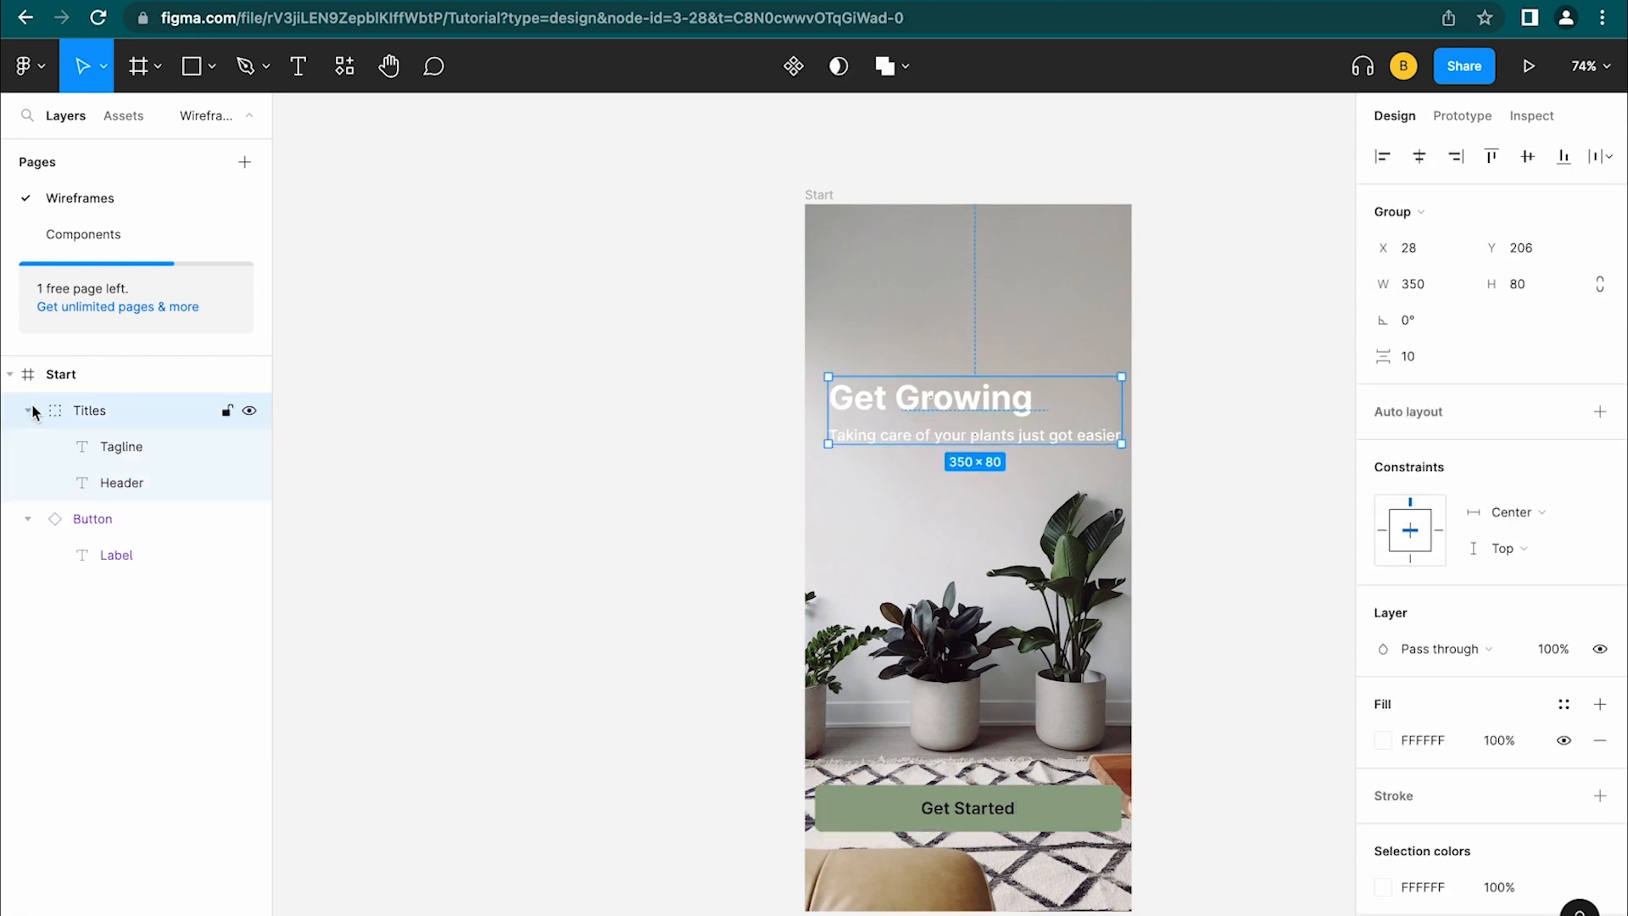
drag(926, 407, 964, 402)
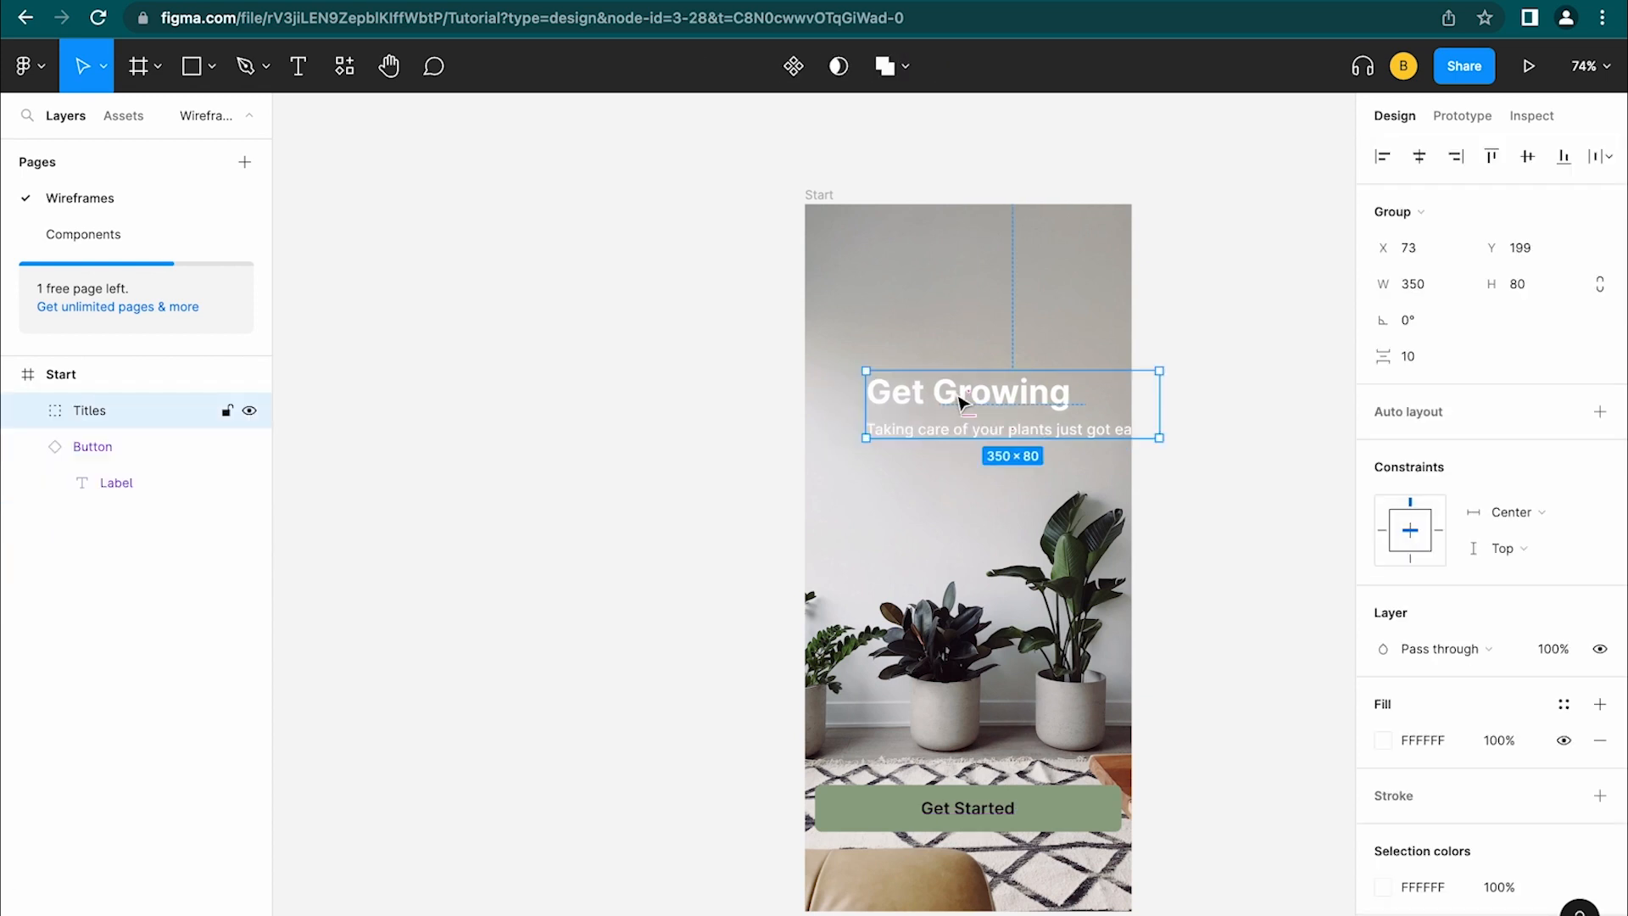
right_click(963, 402)
click(1009, 574)
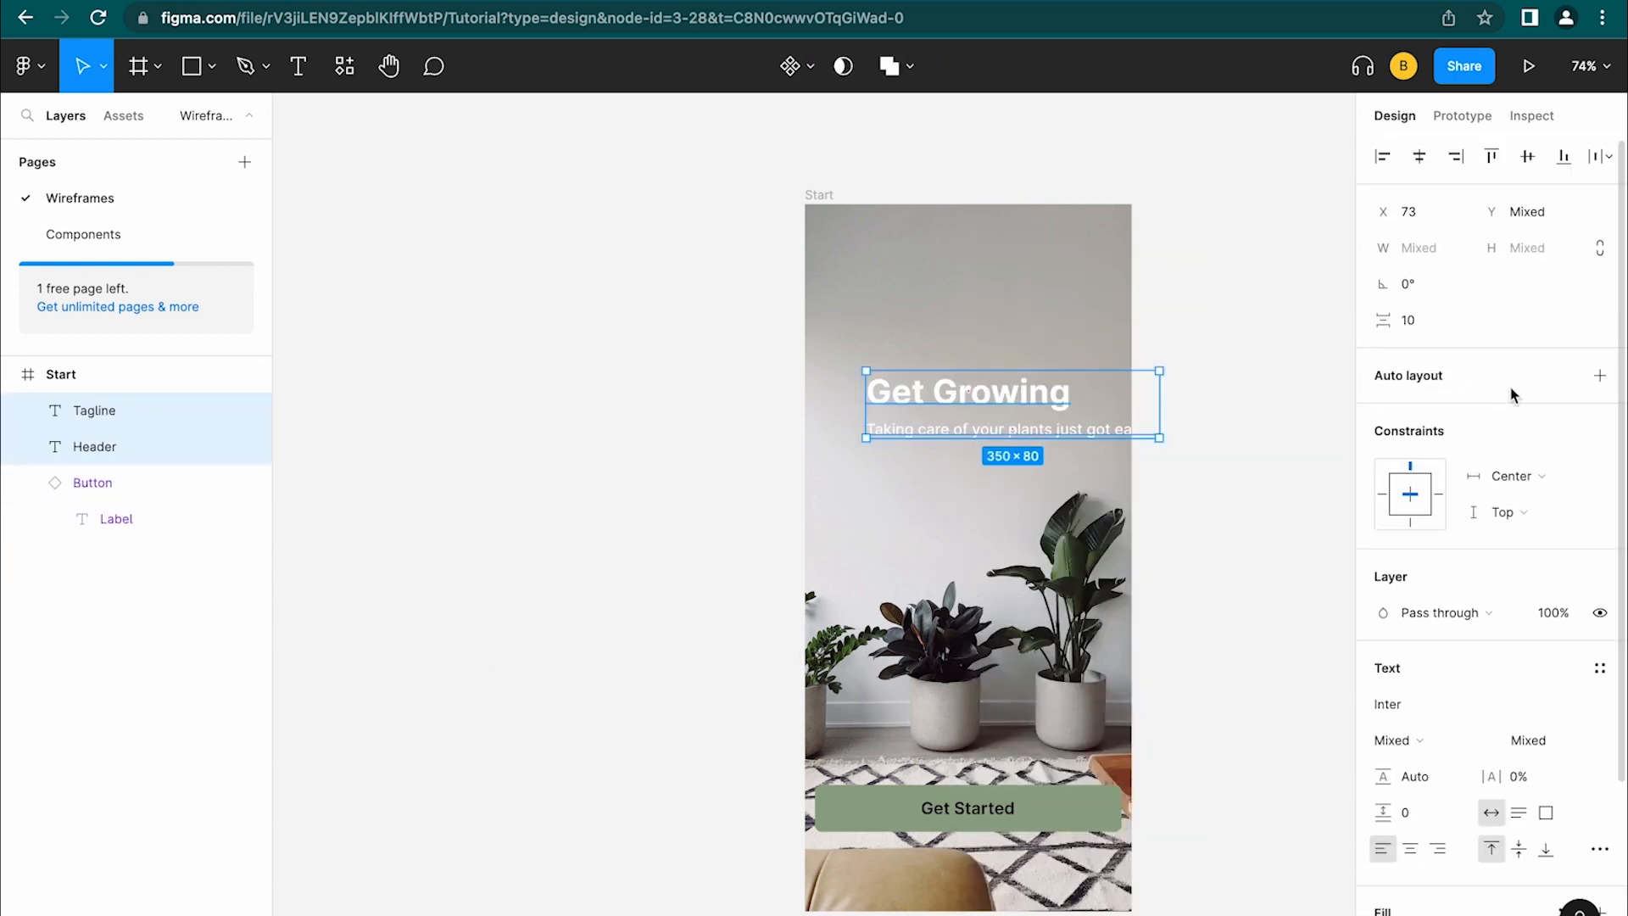
Wrap Header and Tagline in an auto-layout frame named Titles
click(1600, 375)
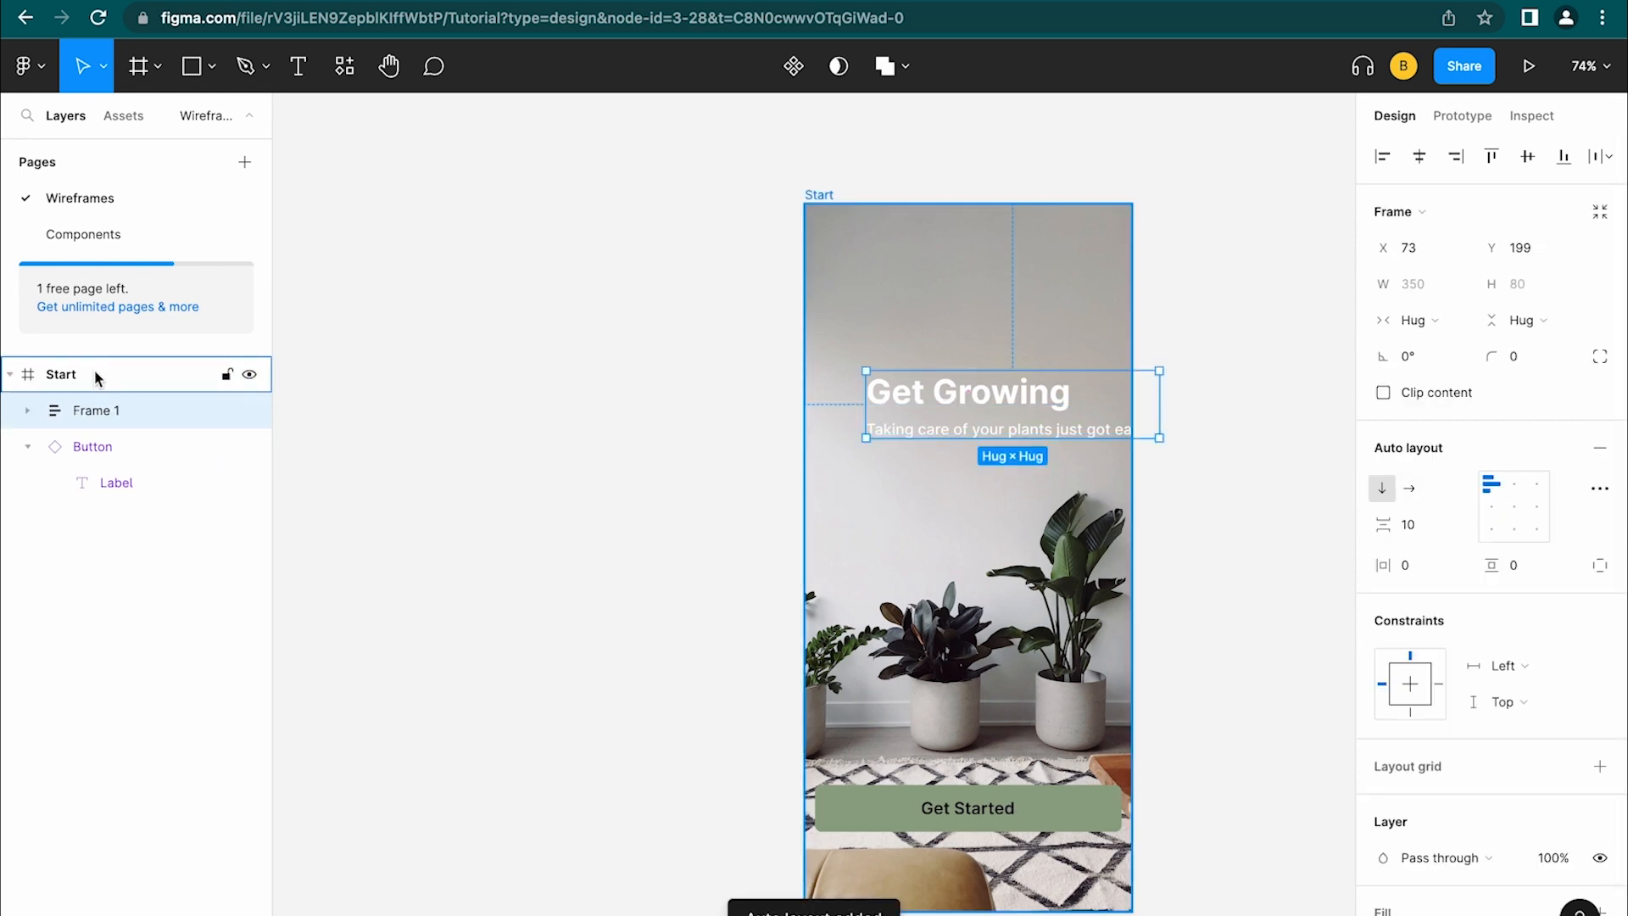
double_click(99, 417)
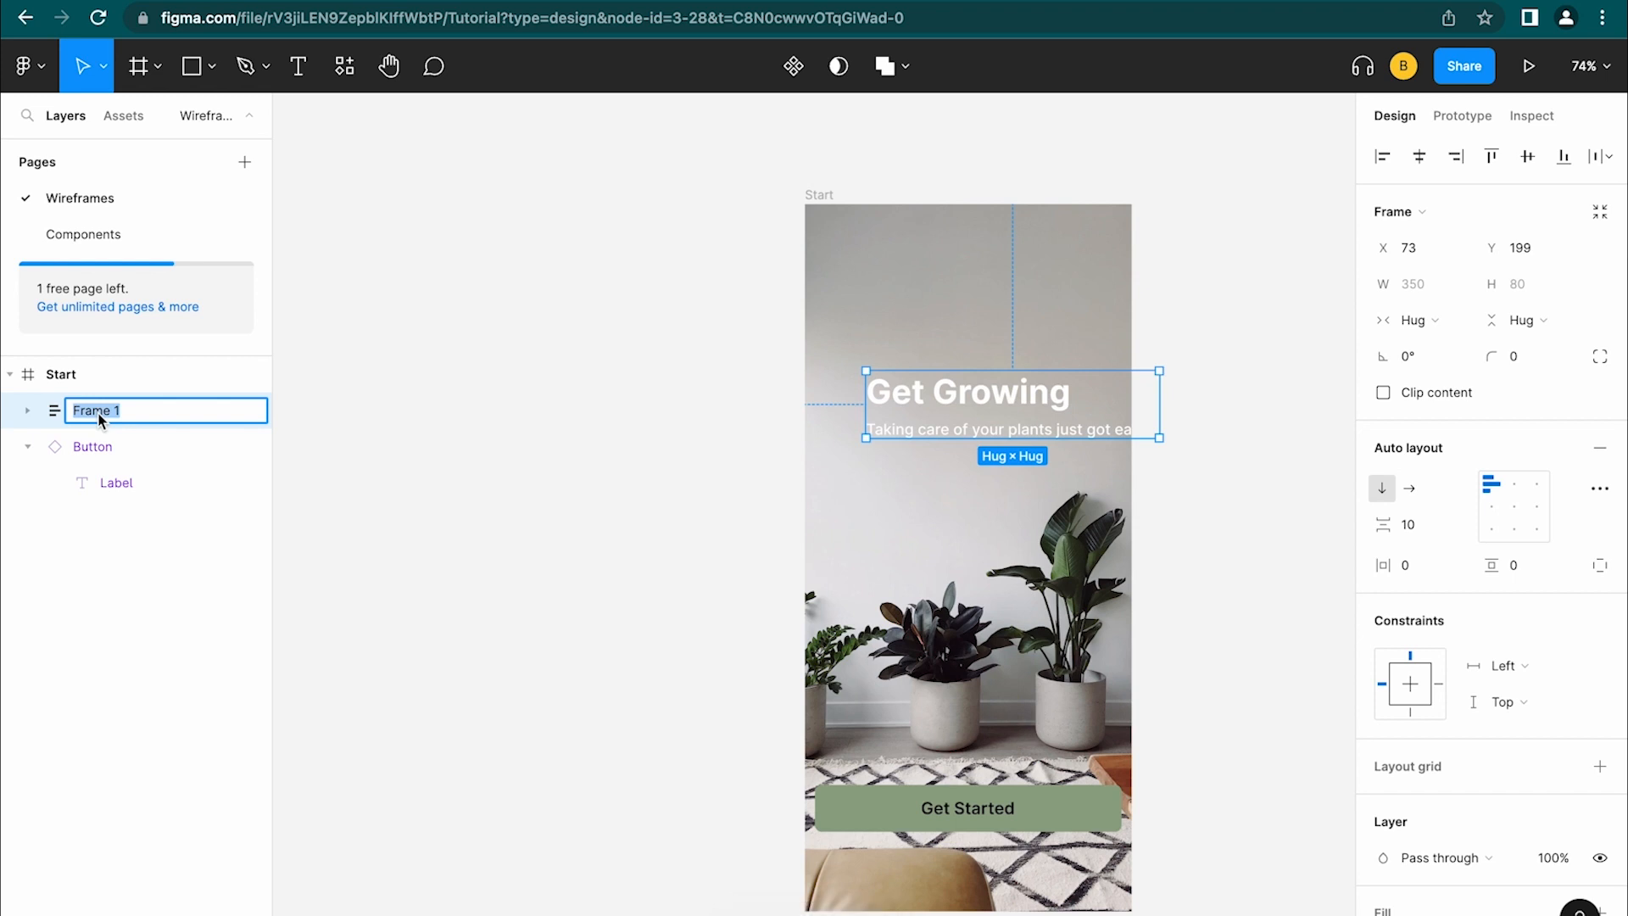
text(Titles)
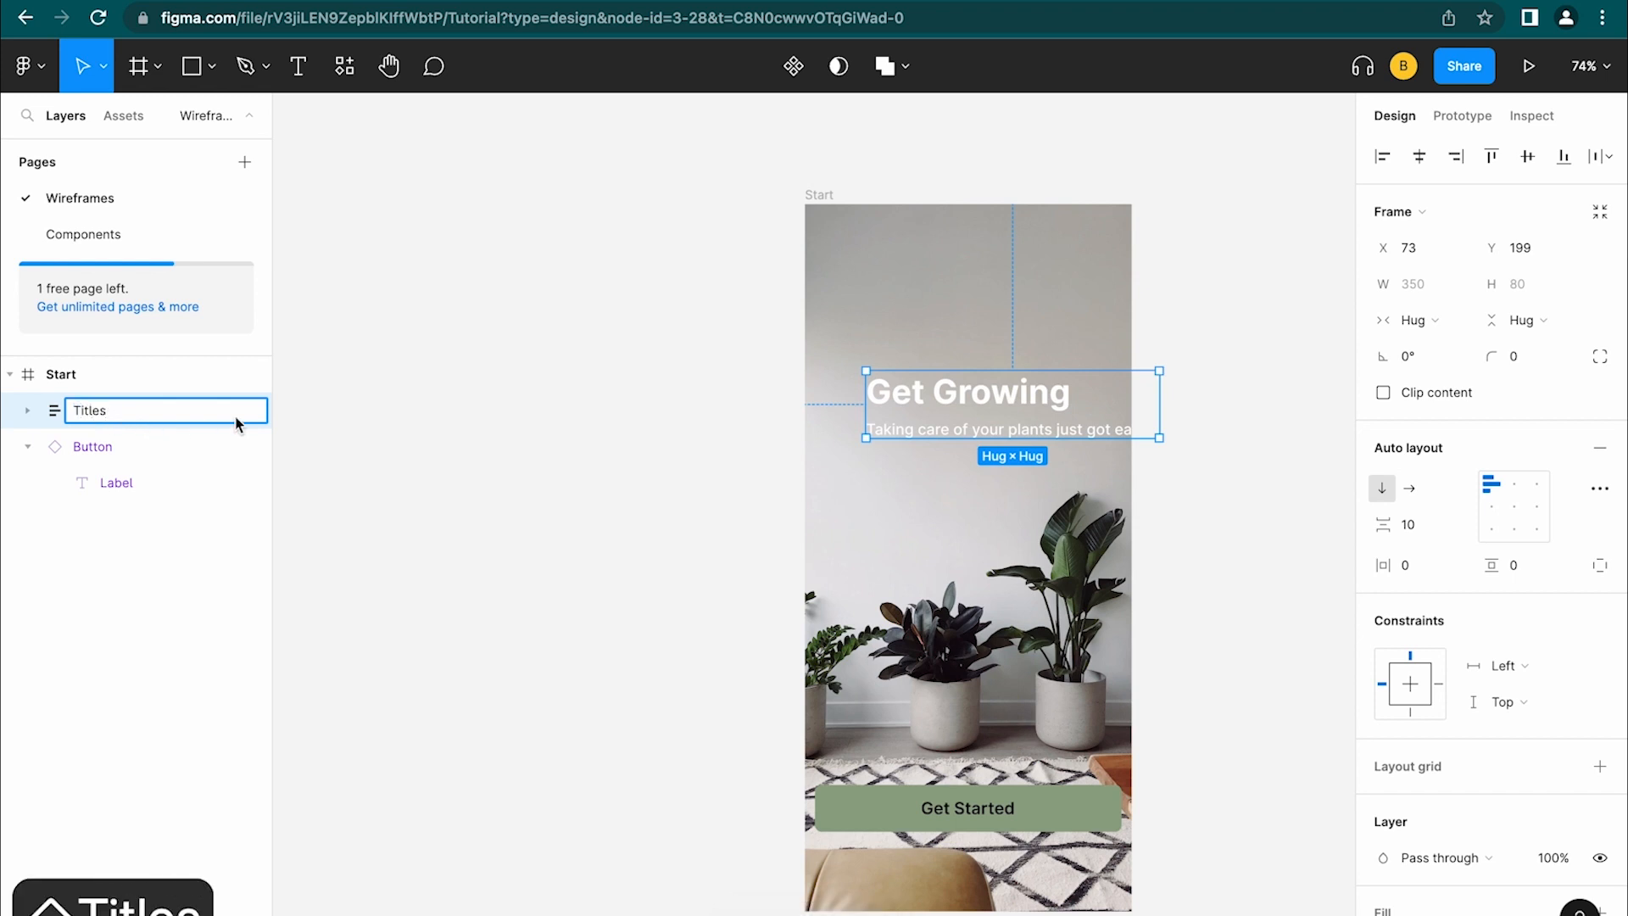
key(Return)
click(28, 411)
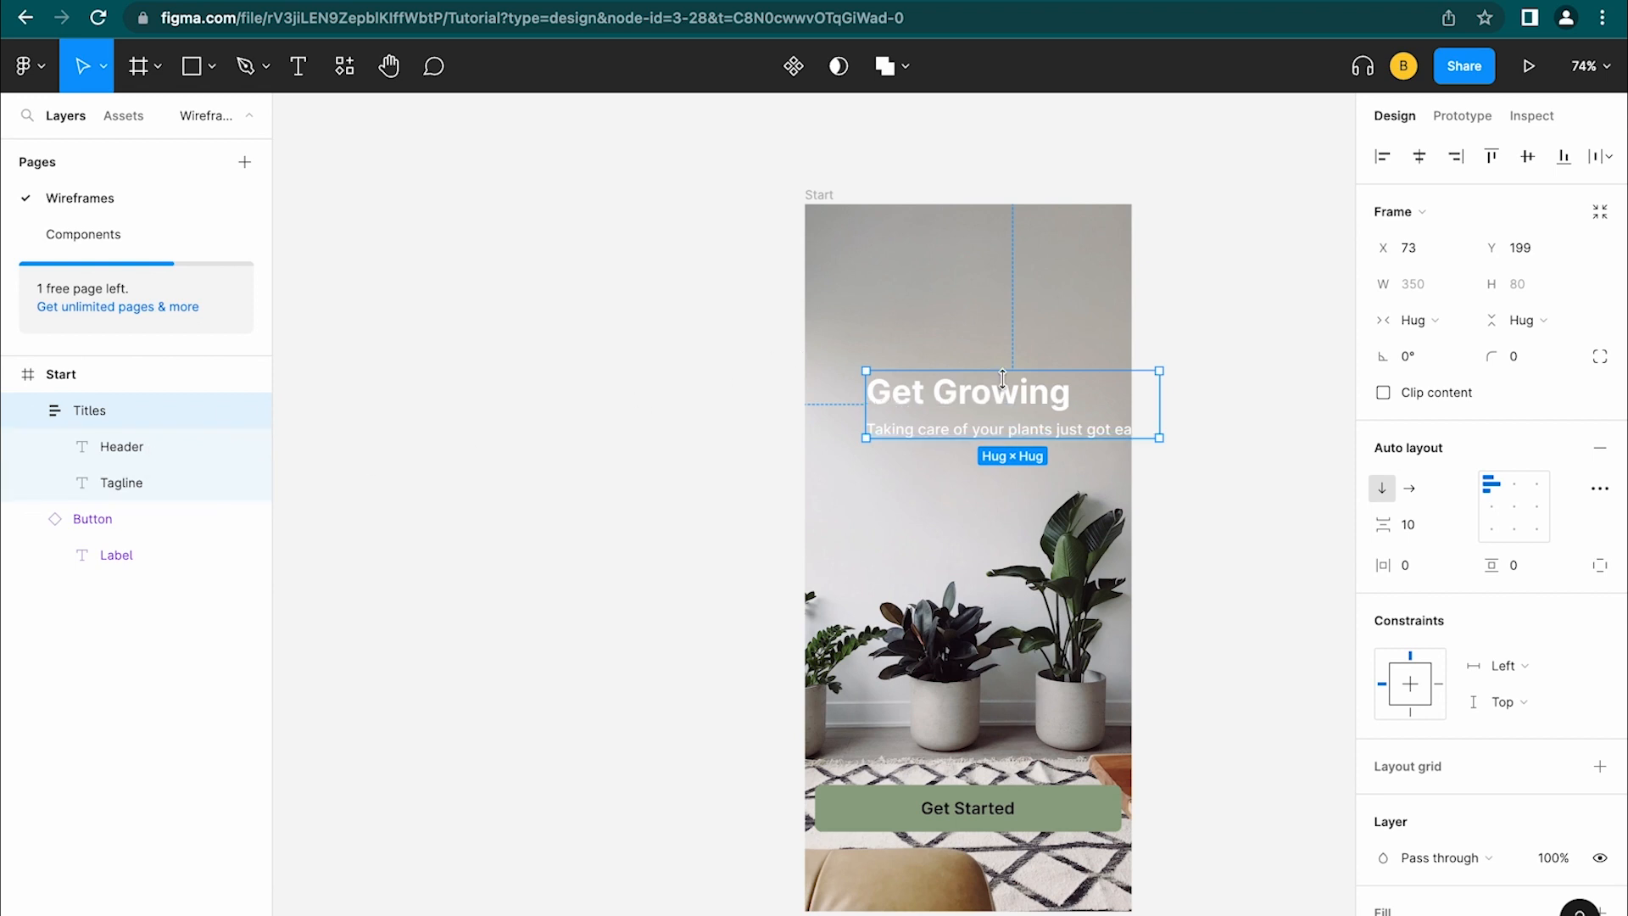
Give the Titles frame 15 spacing between items and top-left alignment
drag(1020, 414, 983, 415)
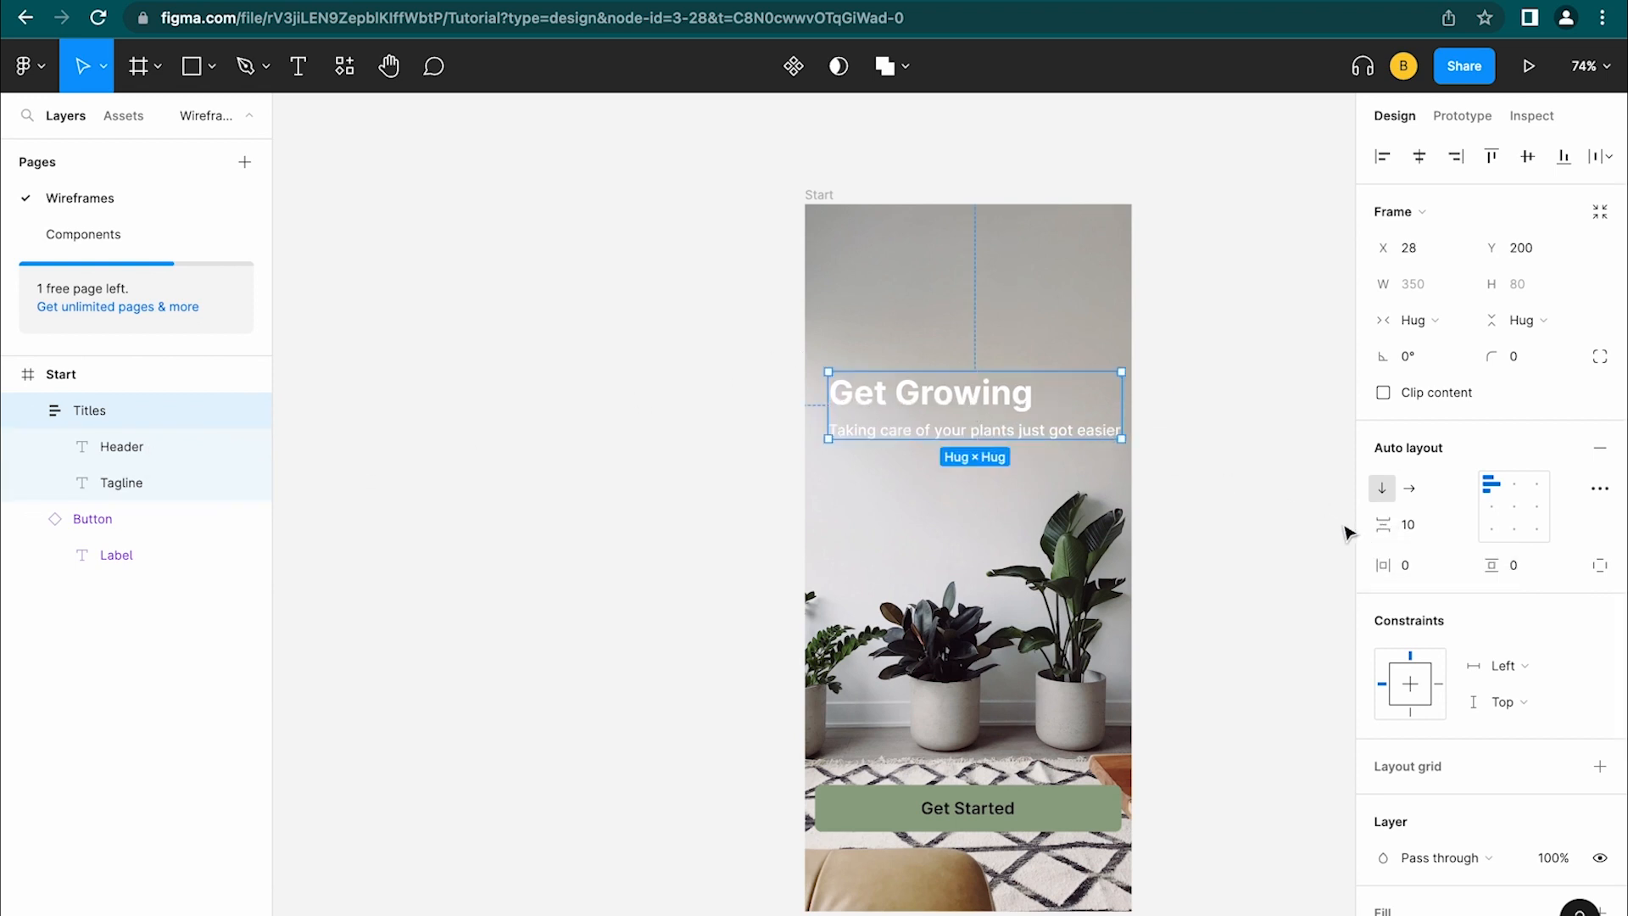
mouse_move(1383, 524)
mouse_down()
mouse_move(1456, 537)
mouse_move(1394, 538)
mouse_move(1415, 532)
mouse_up()
click(1444, 526)
text(15)
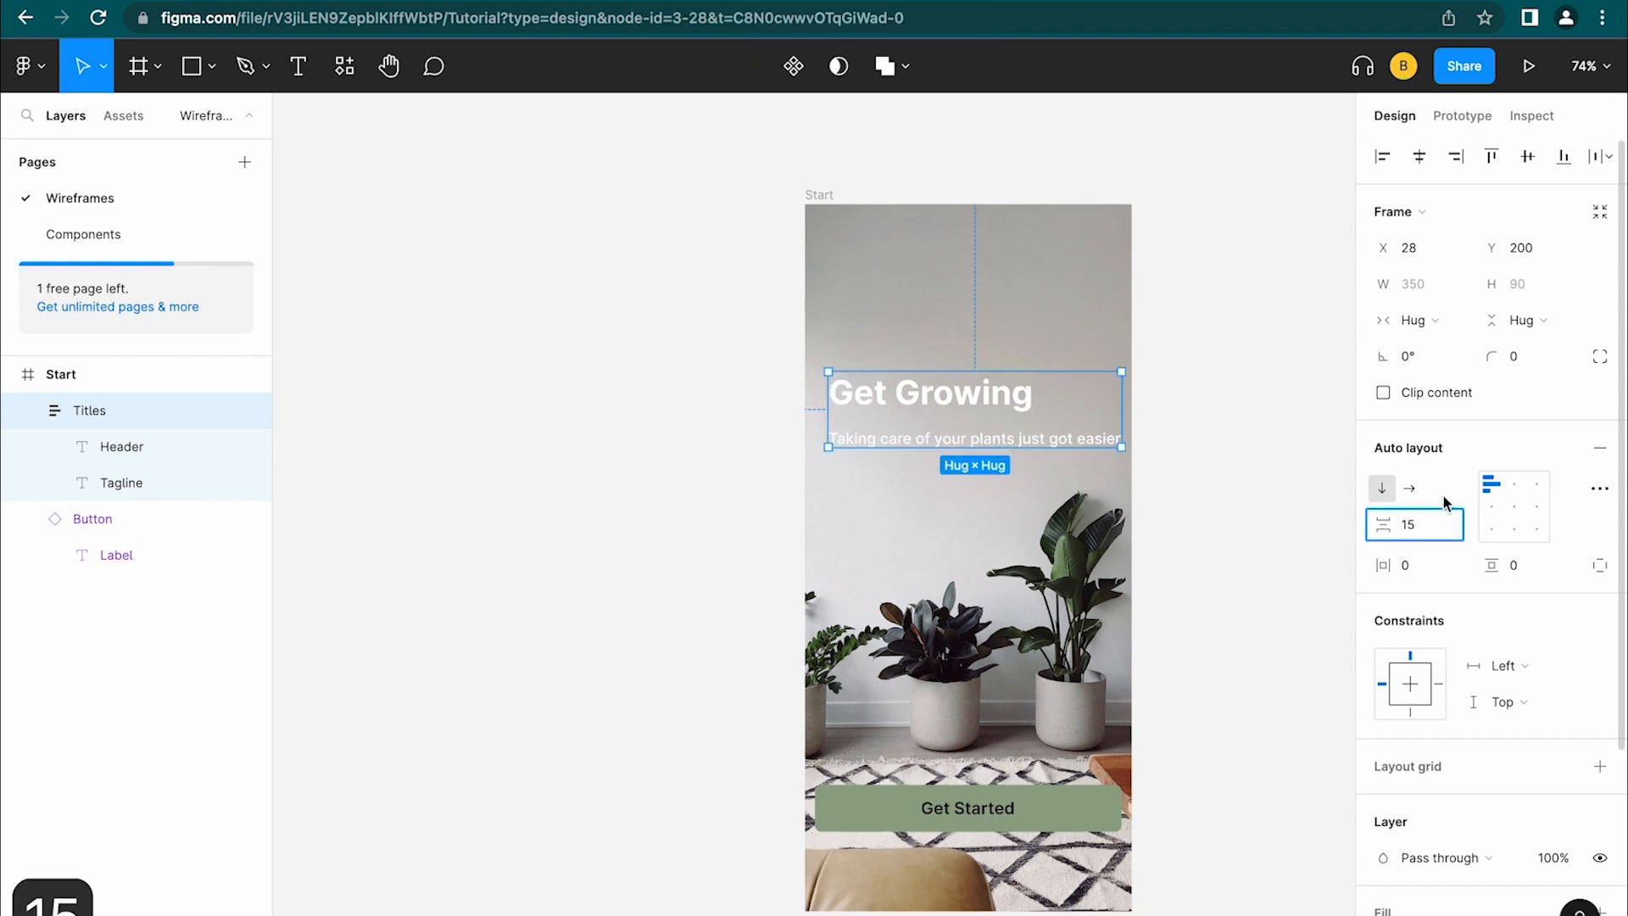
key(Return)
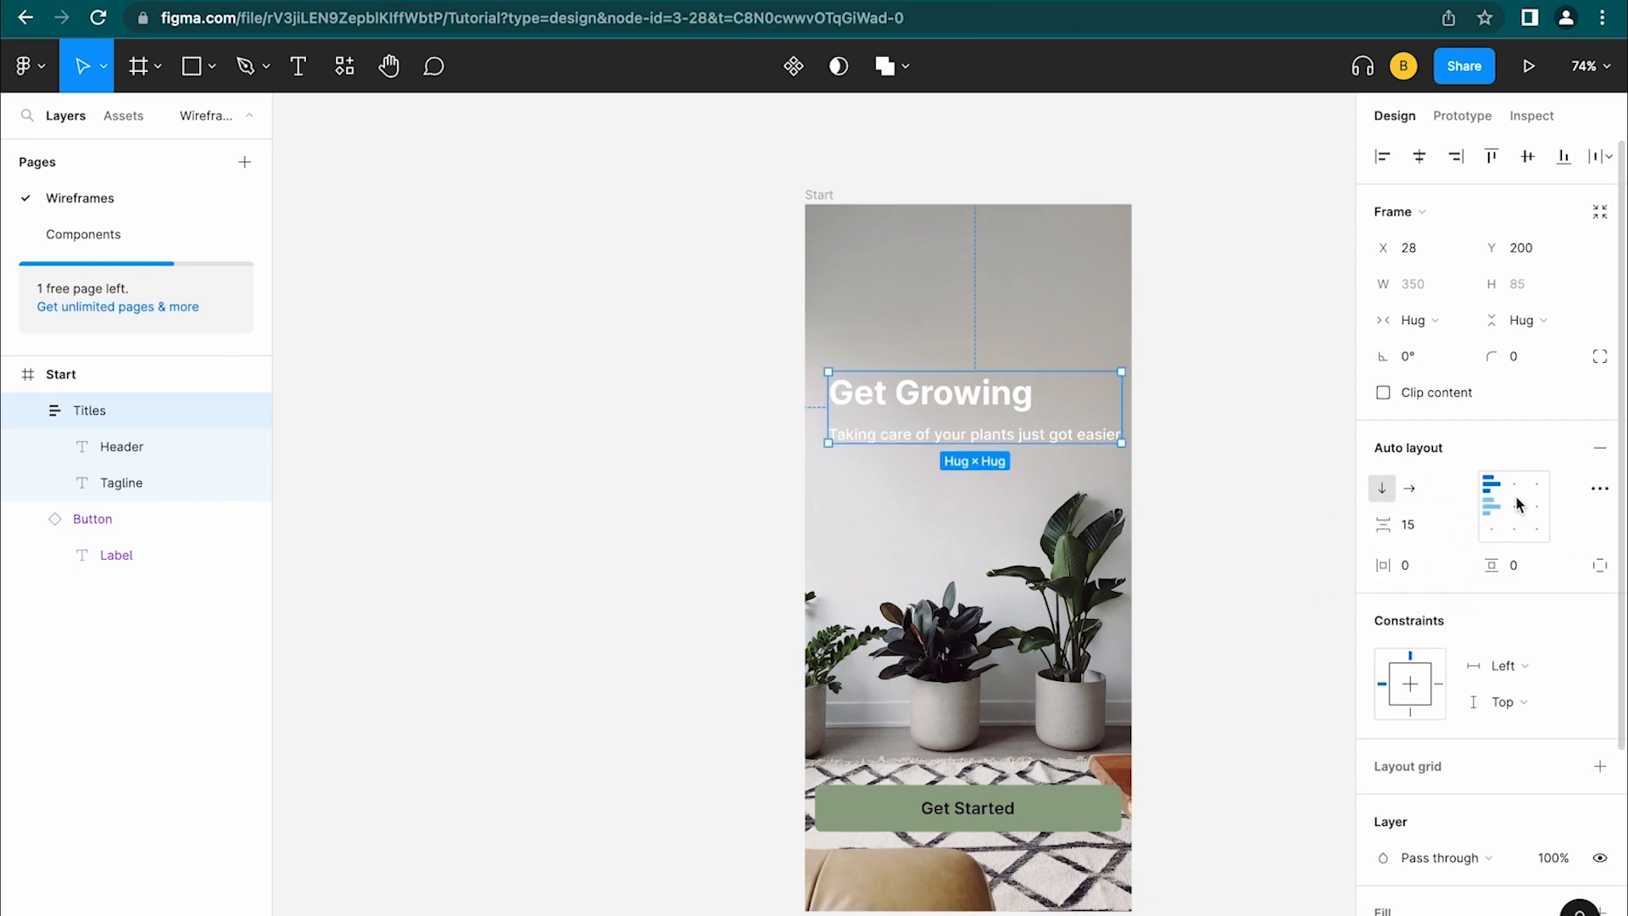
click(1515, 511)
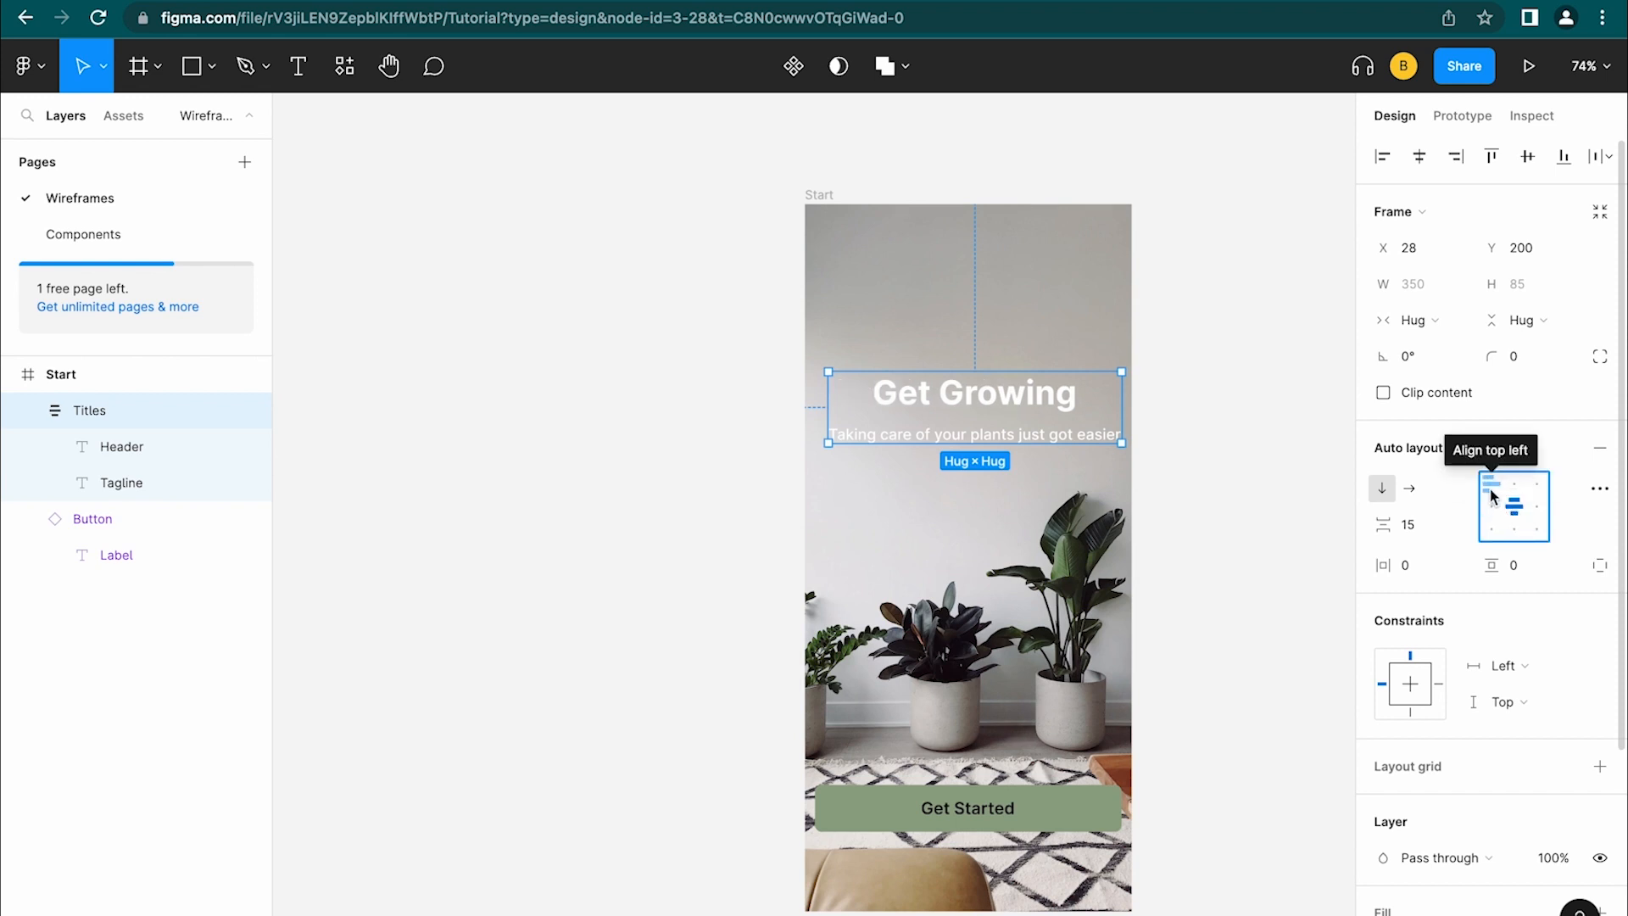
click(1492, 490)
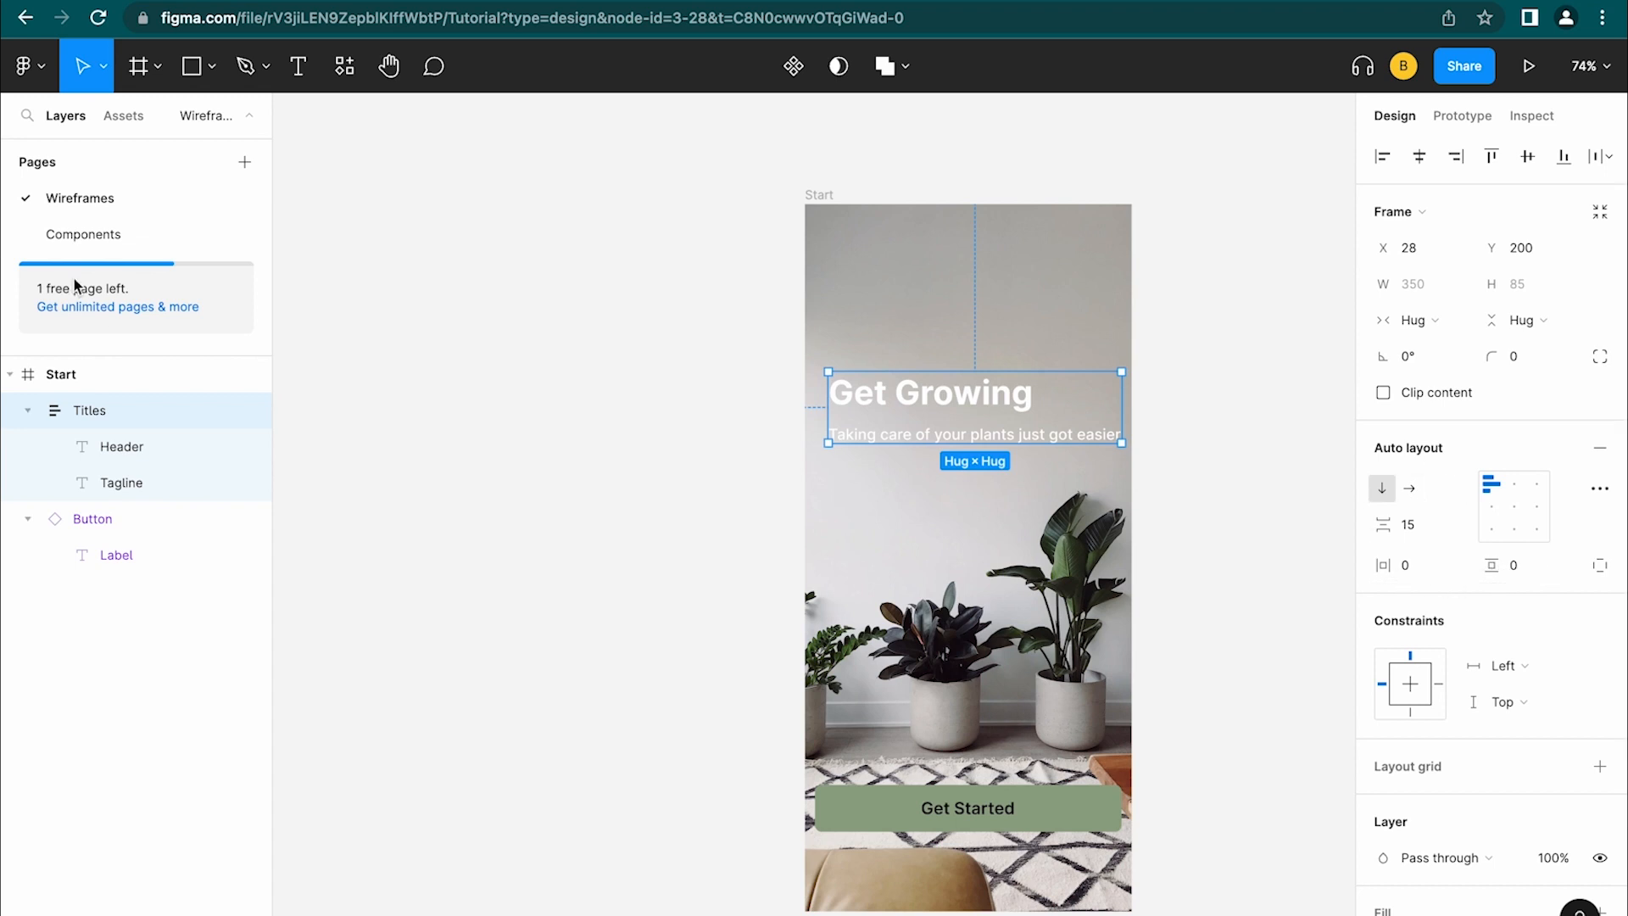
click(28, 411)
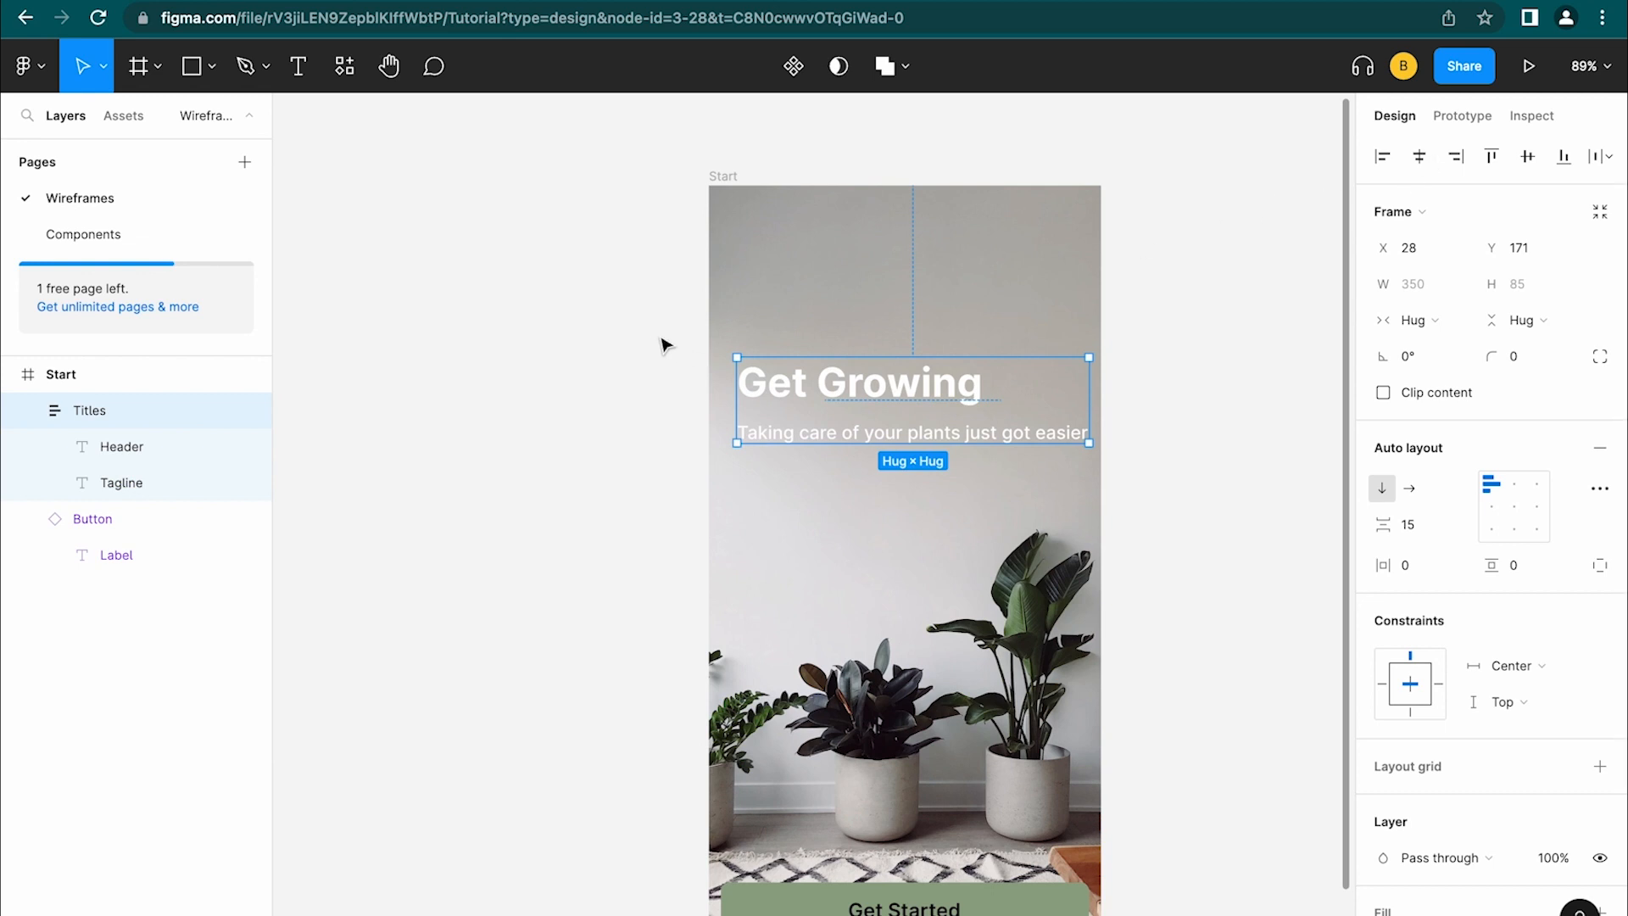
Centre the Titles frame horizontally on the Start screen, checking its edge distances
key(alt)
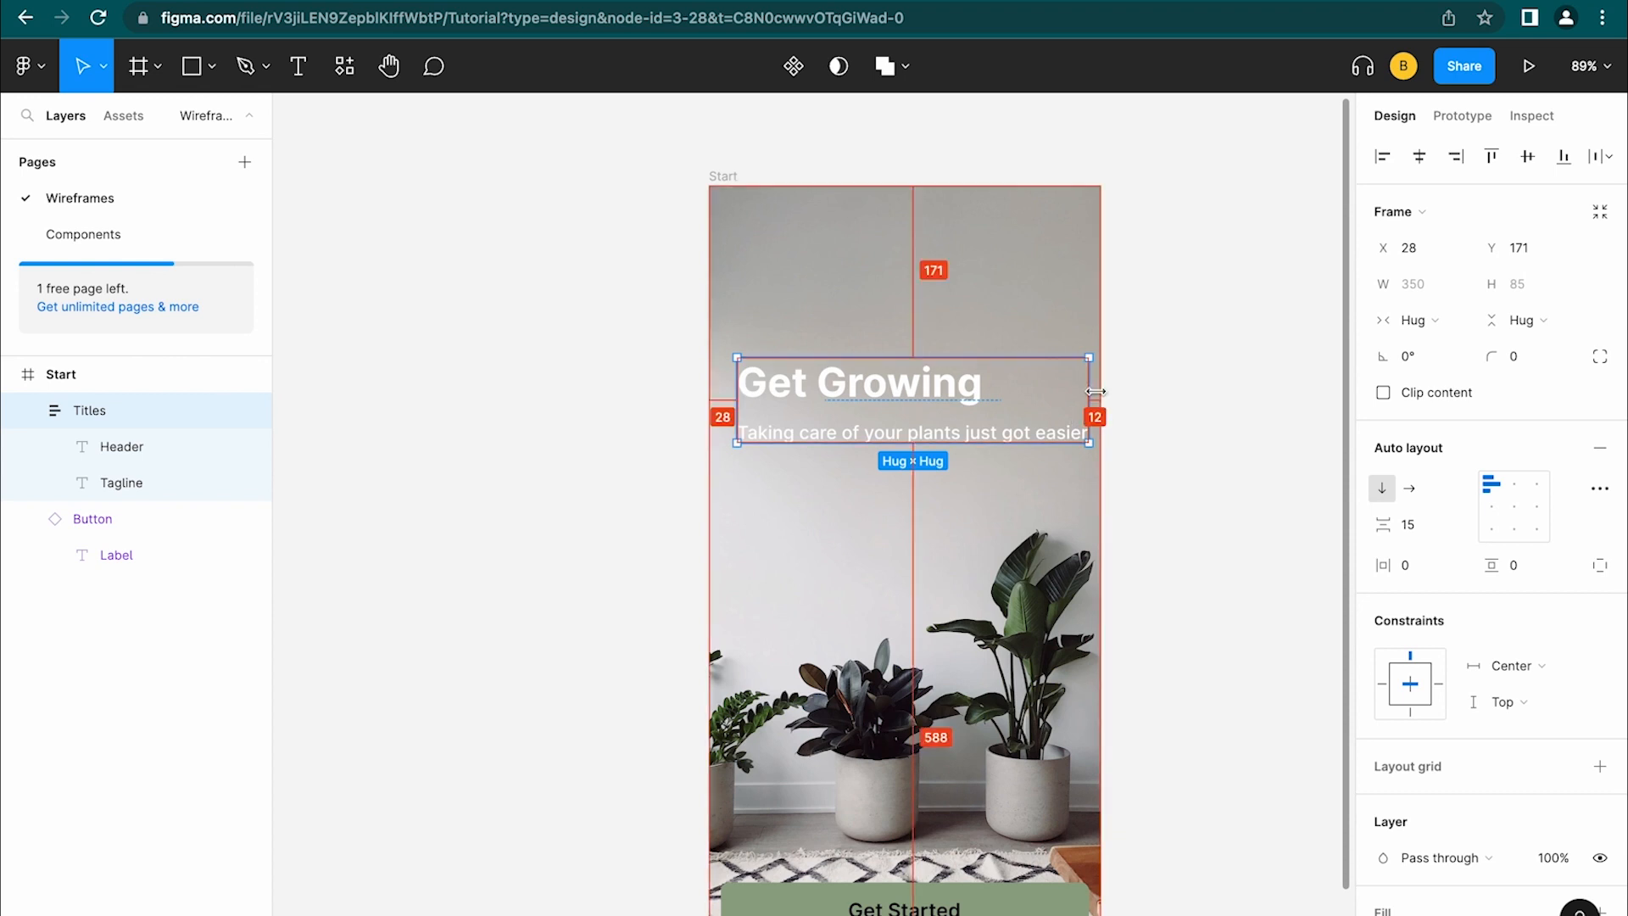
click(1421, 161)
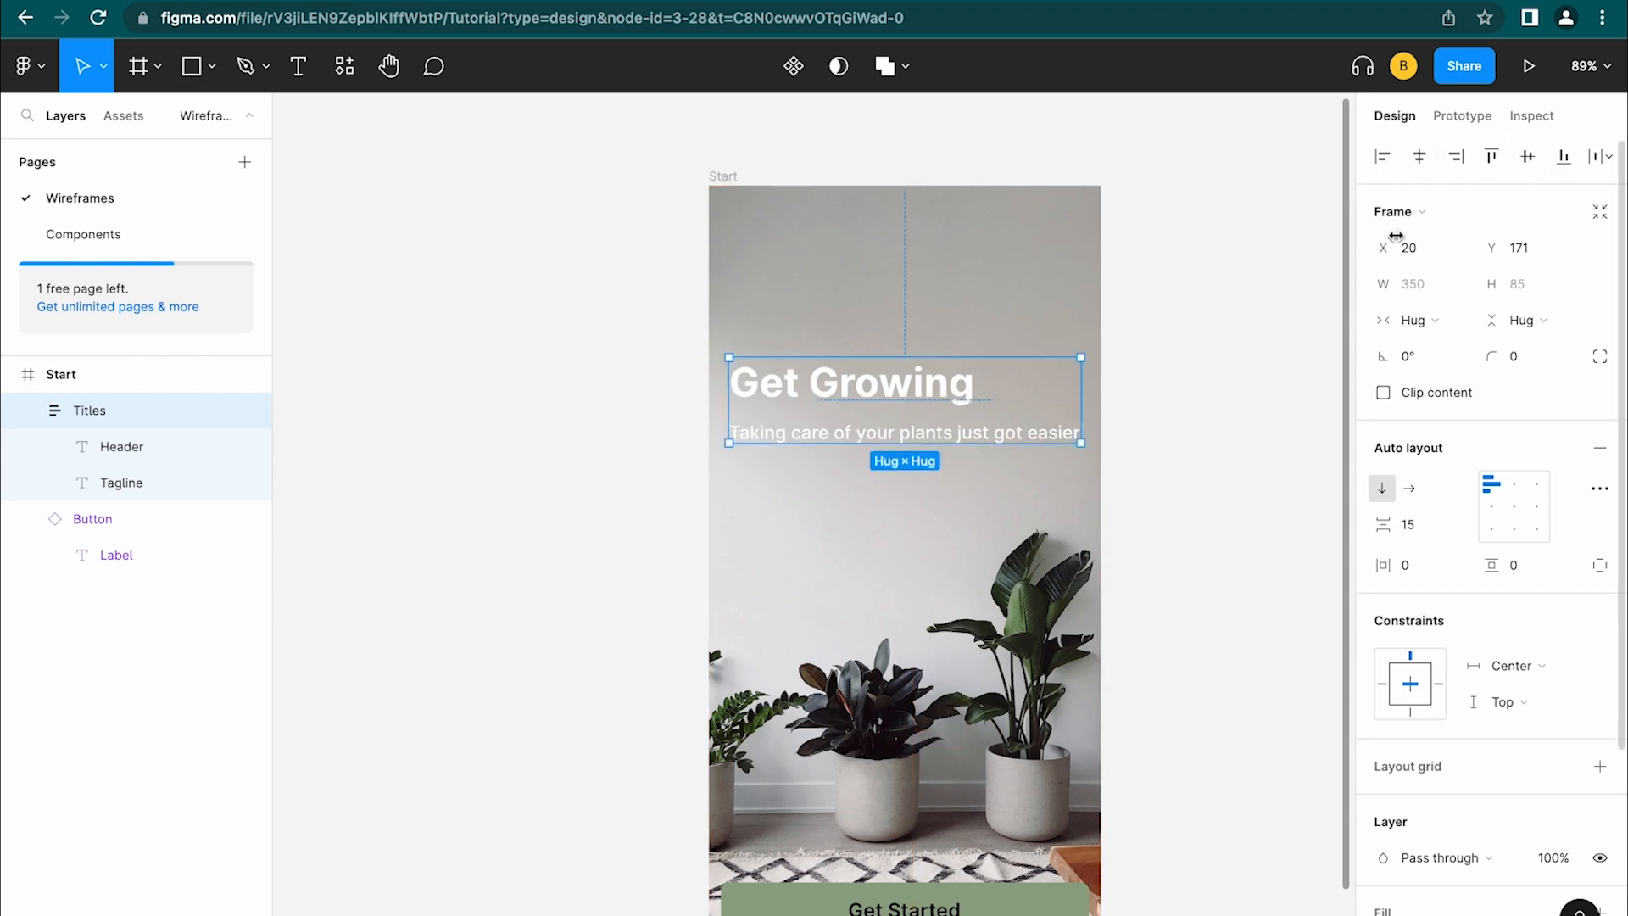
key(alt)
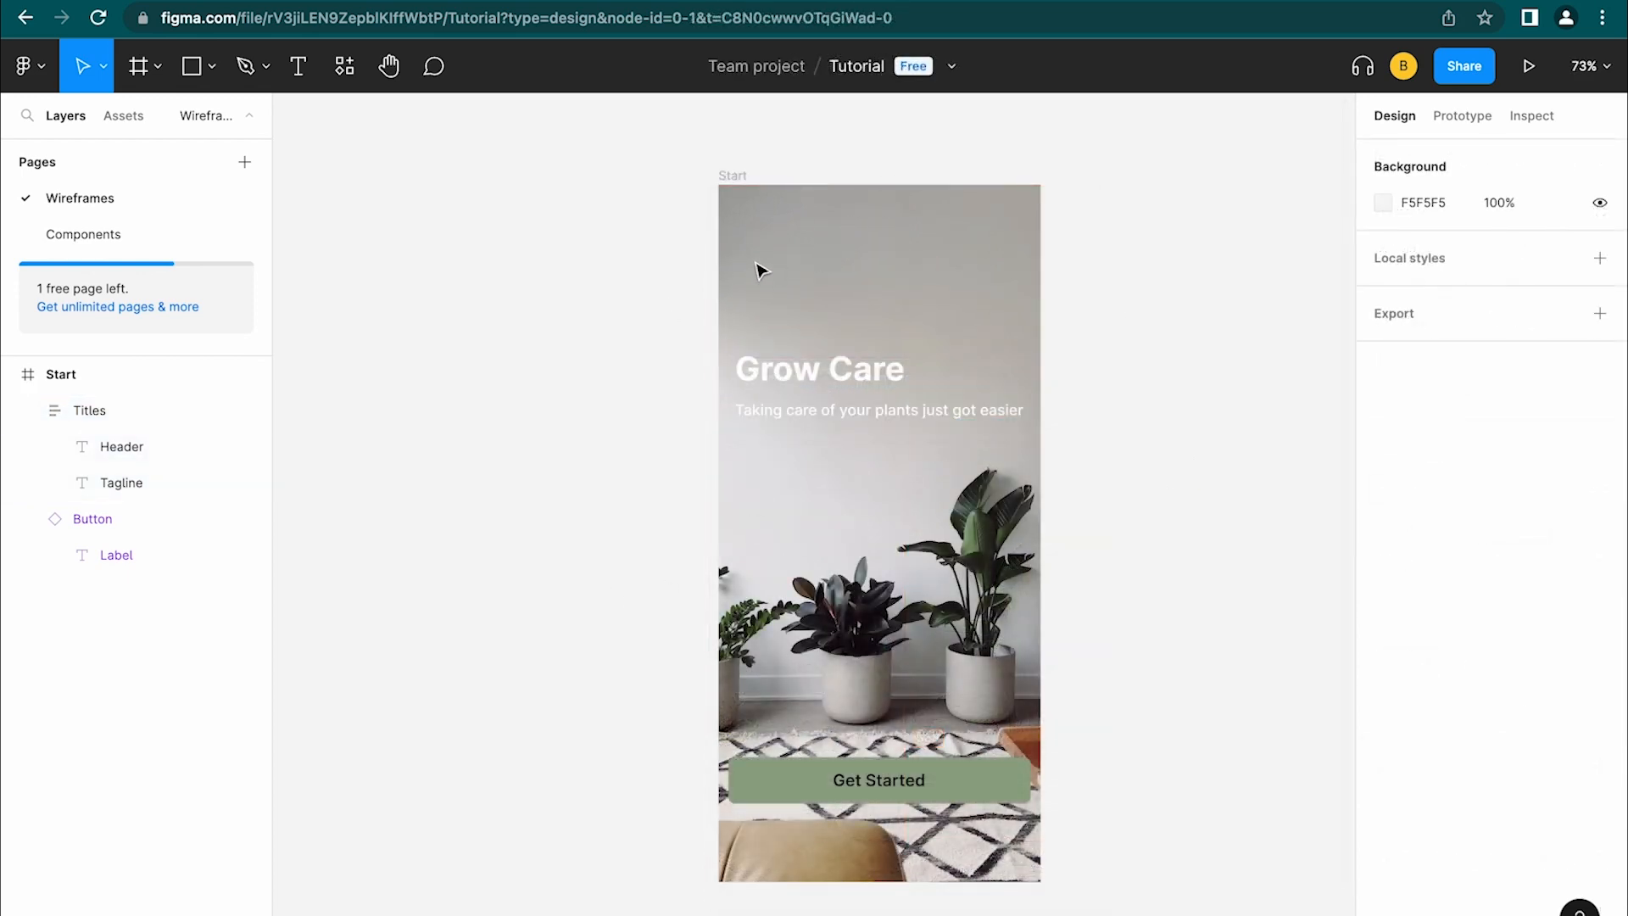
click(731, 175)
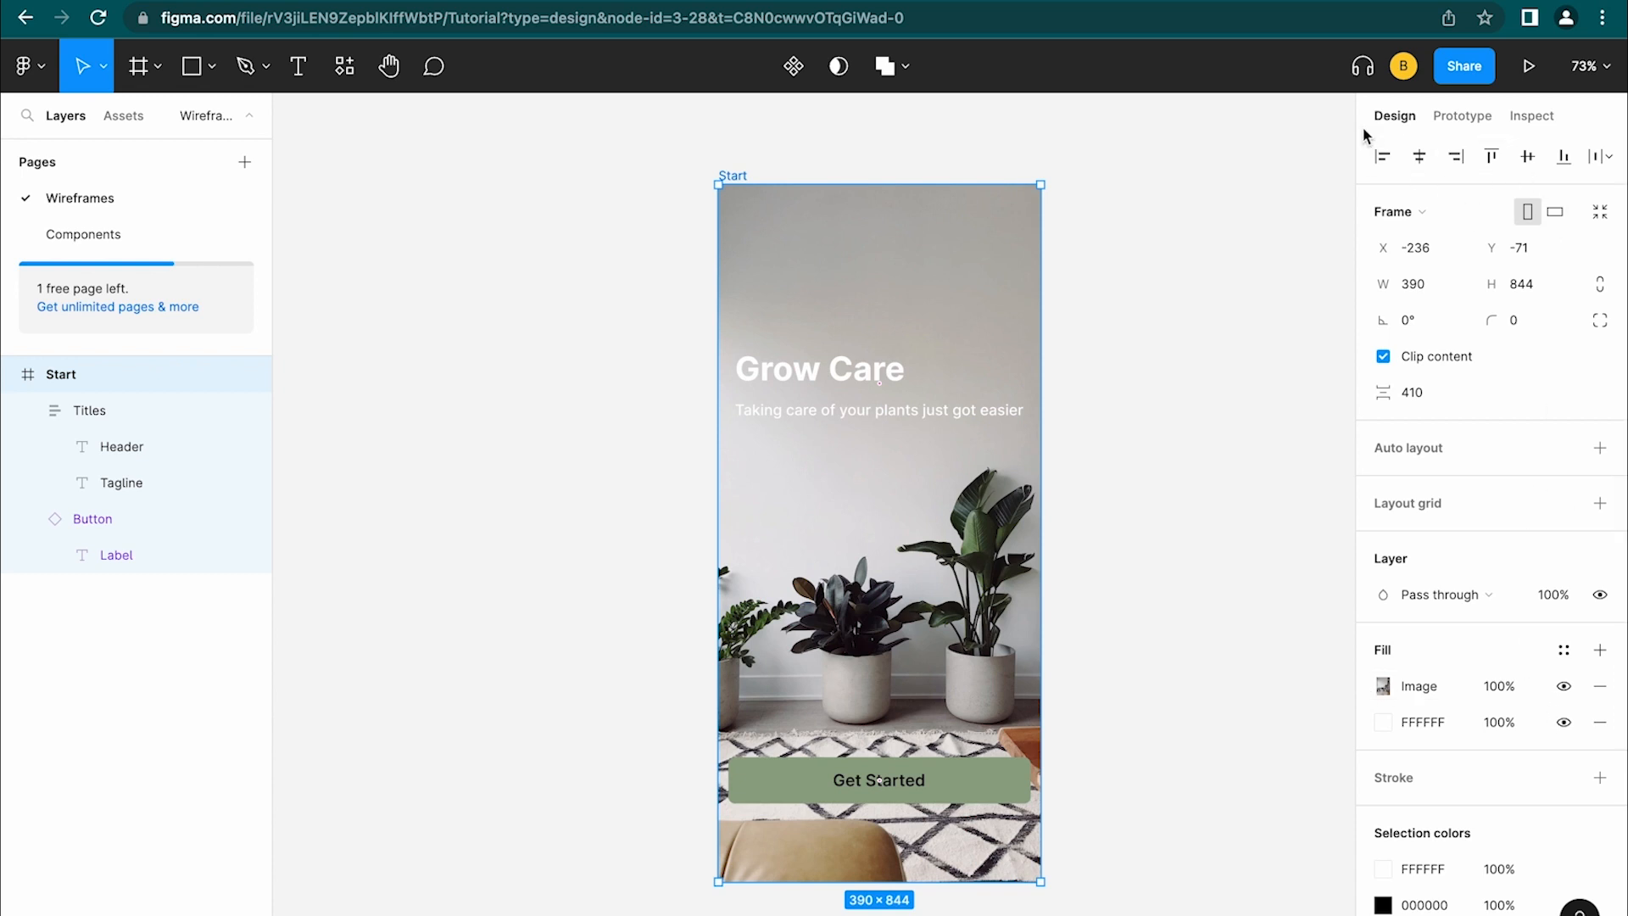
Add a 2F2F2F overlay fill to Start as a linear gradient starting near the tagline
click(1600, 650)
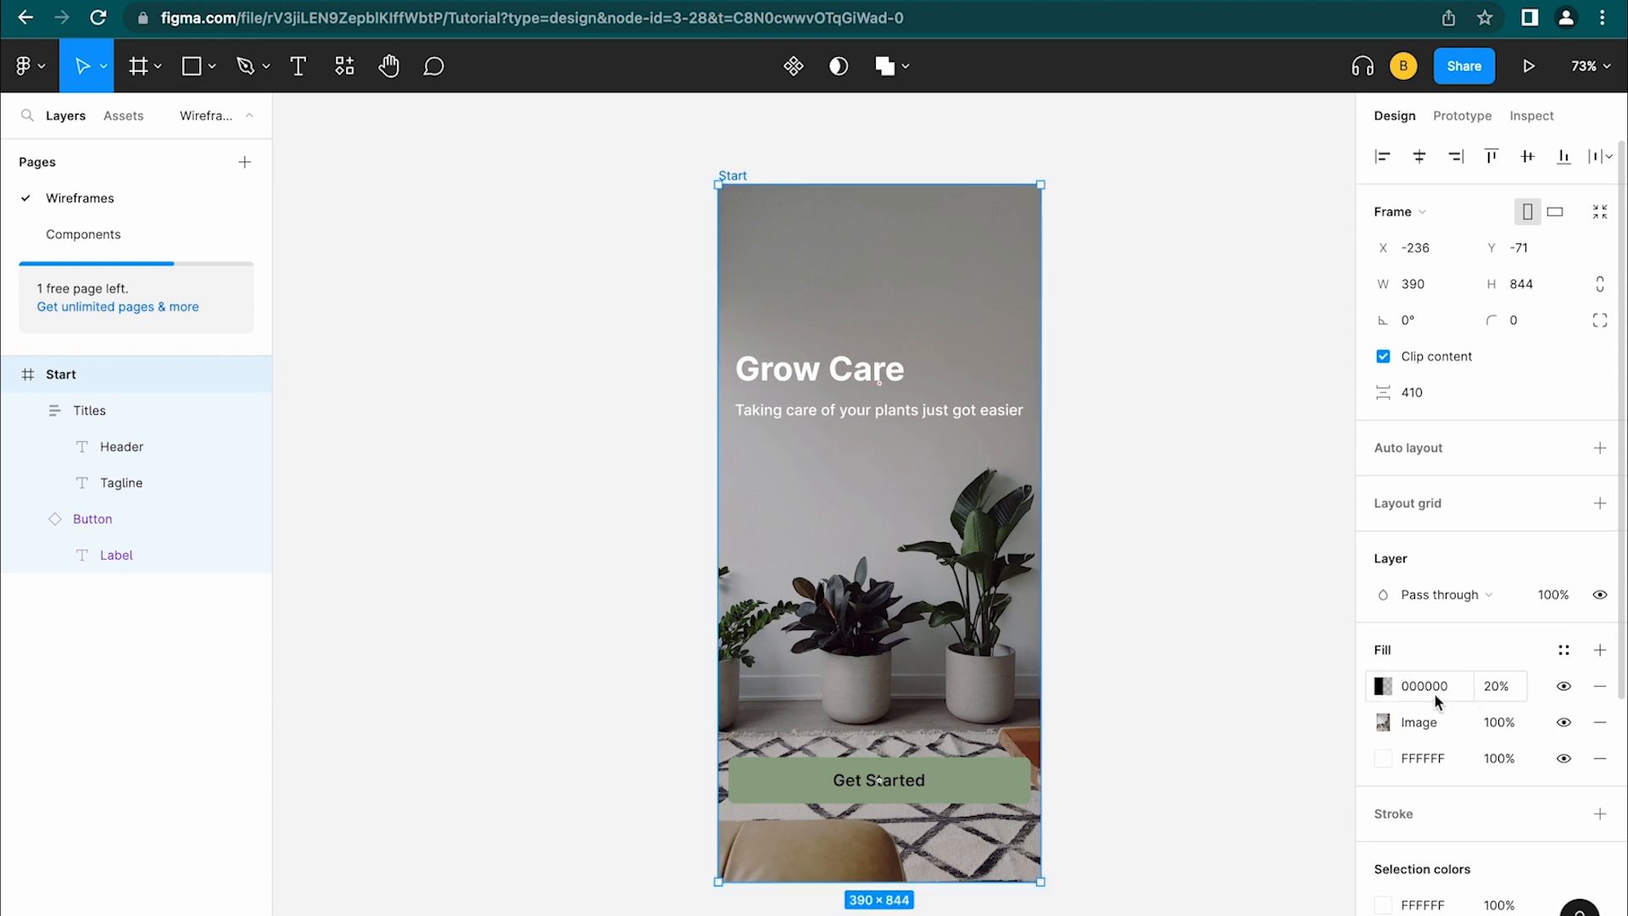
click(1384, 687)
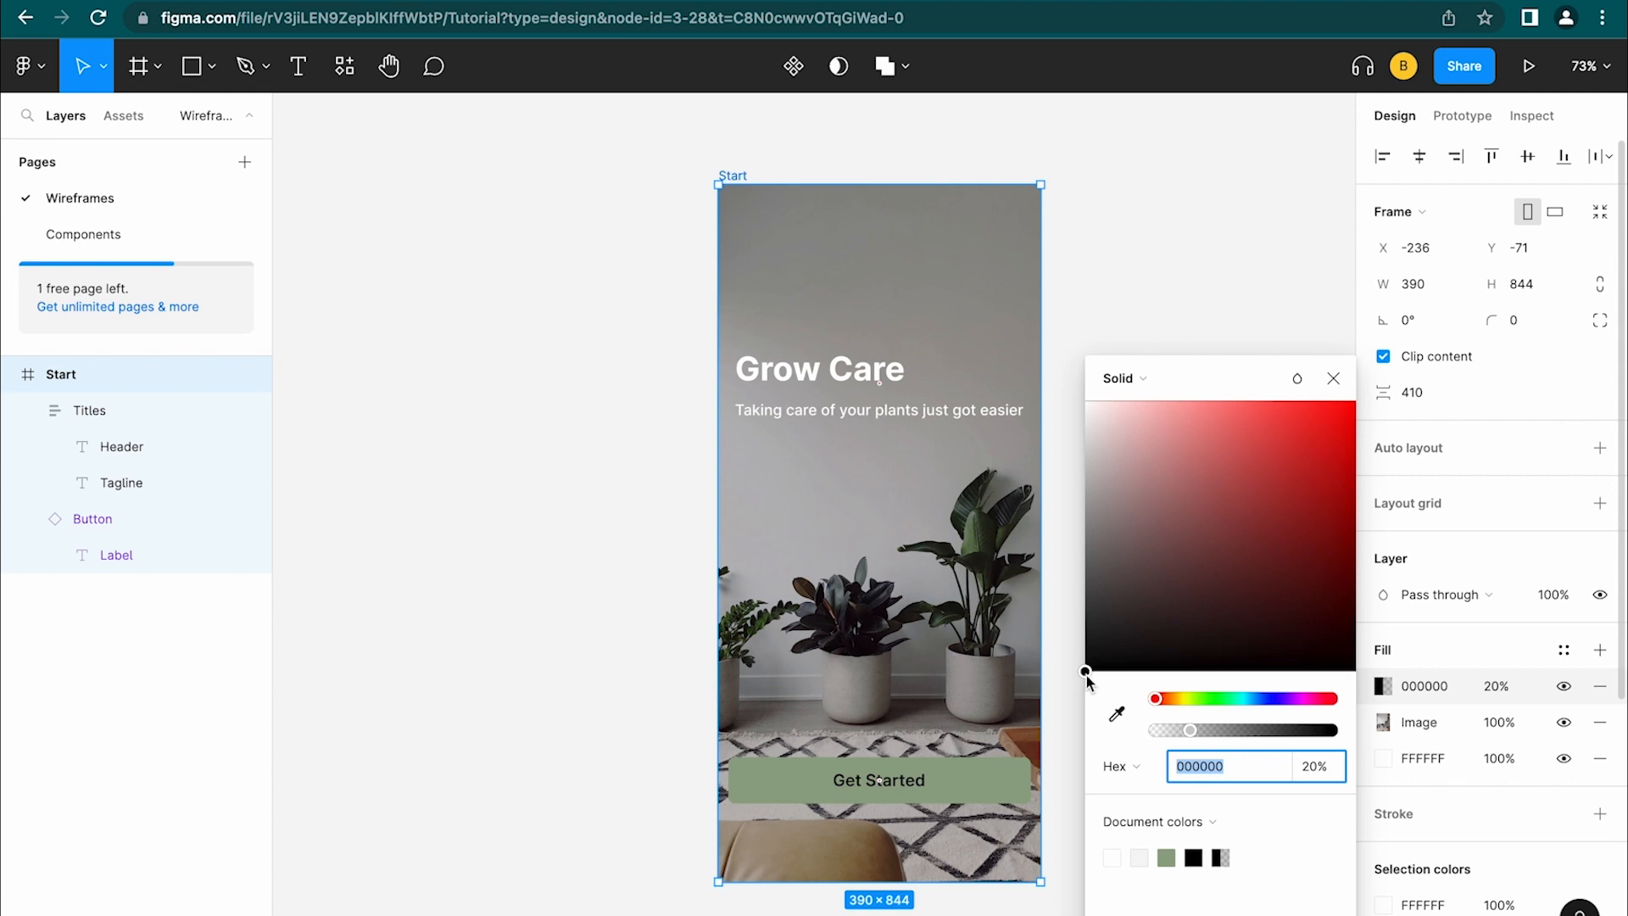
drag(1086, 675, 1087, 627)
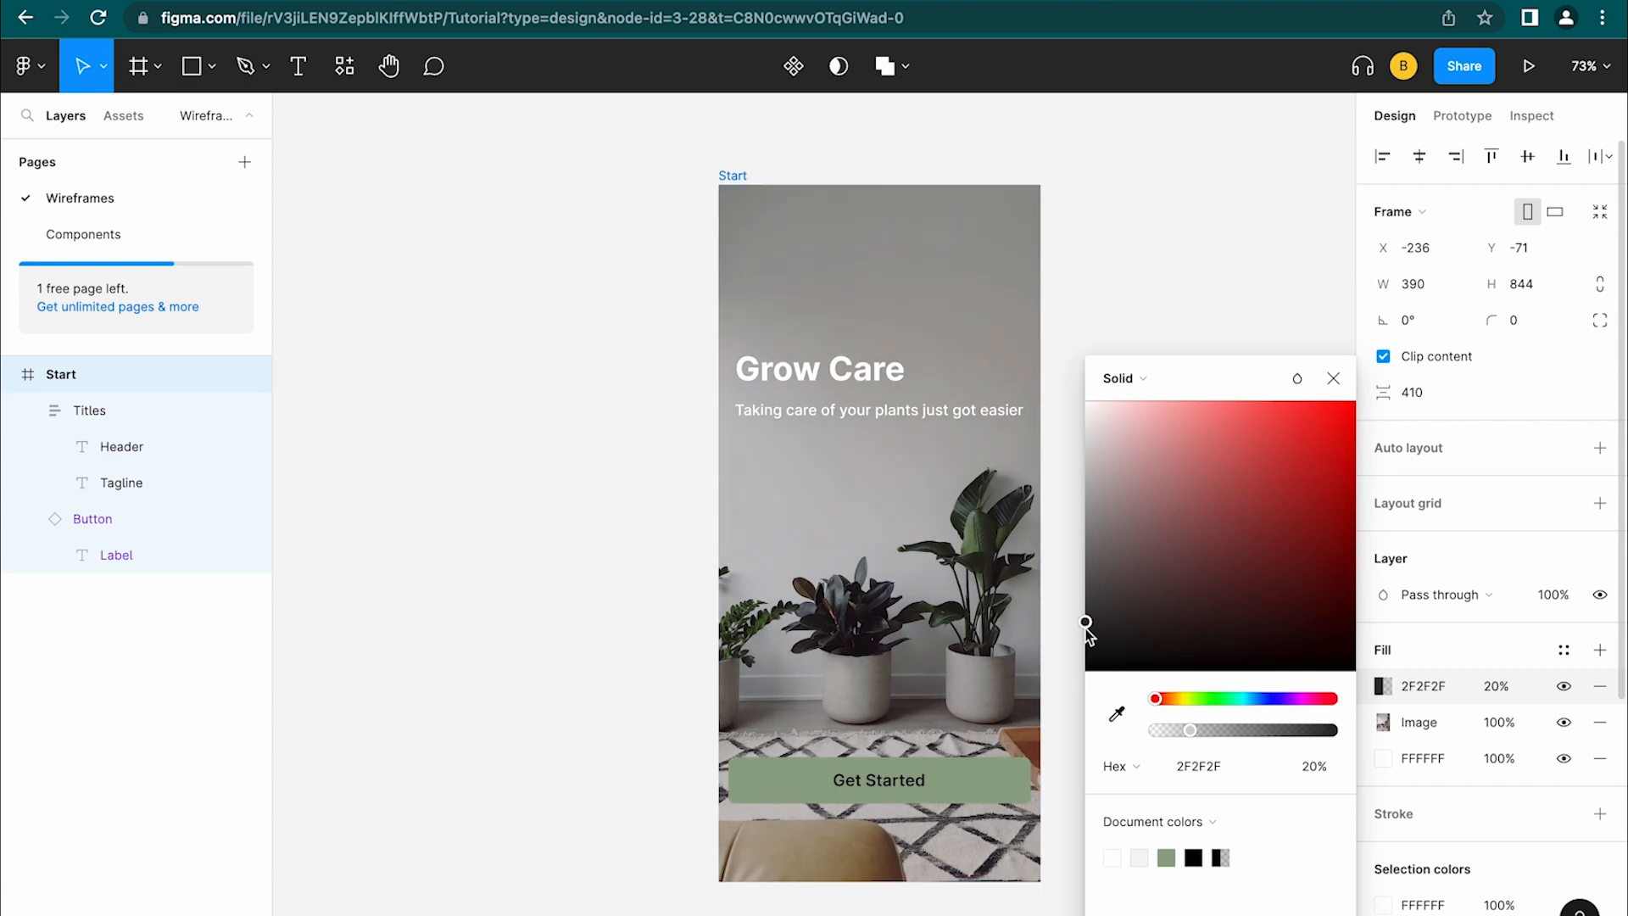
click(1136, 377)
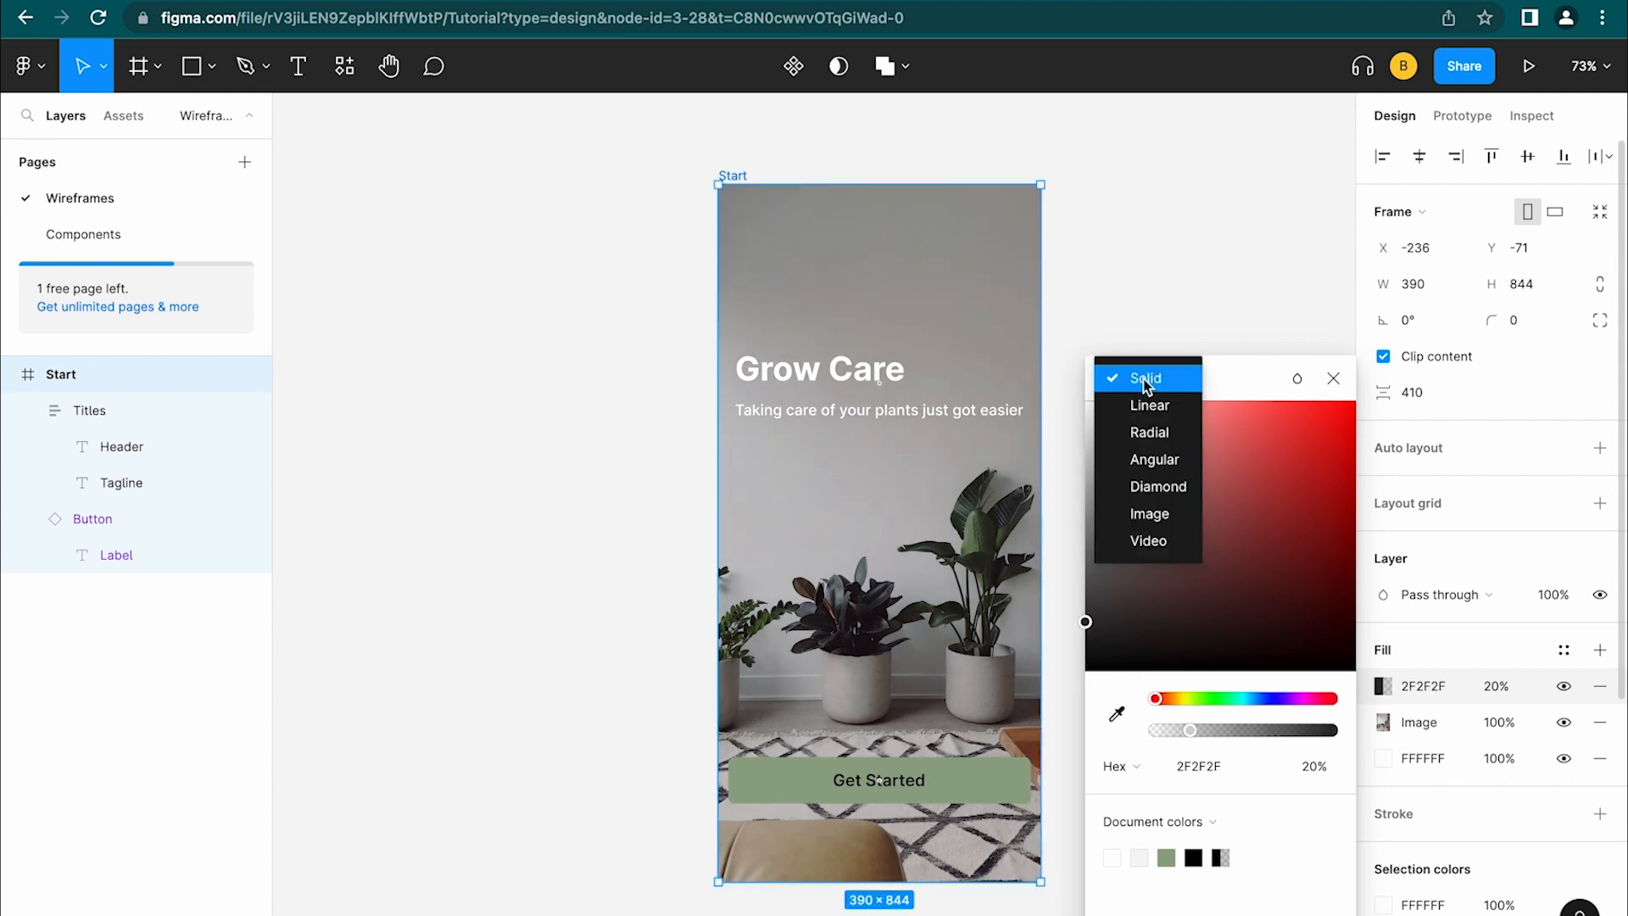
click(1173, 407)
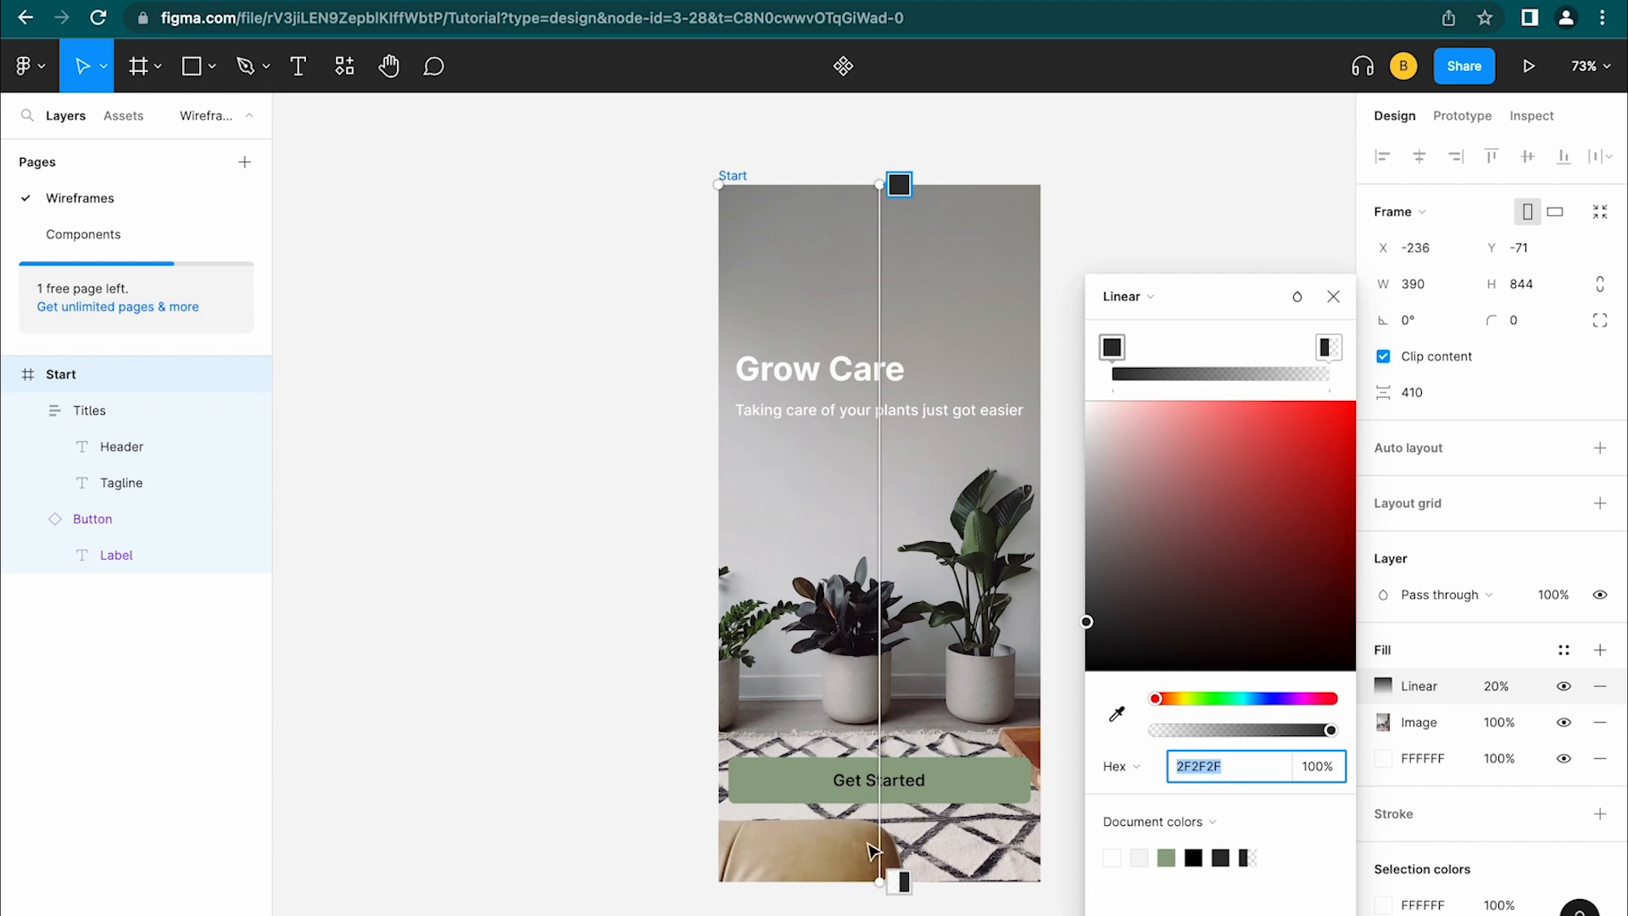
key(super+z)
drag(900, 186, 904, 434)
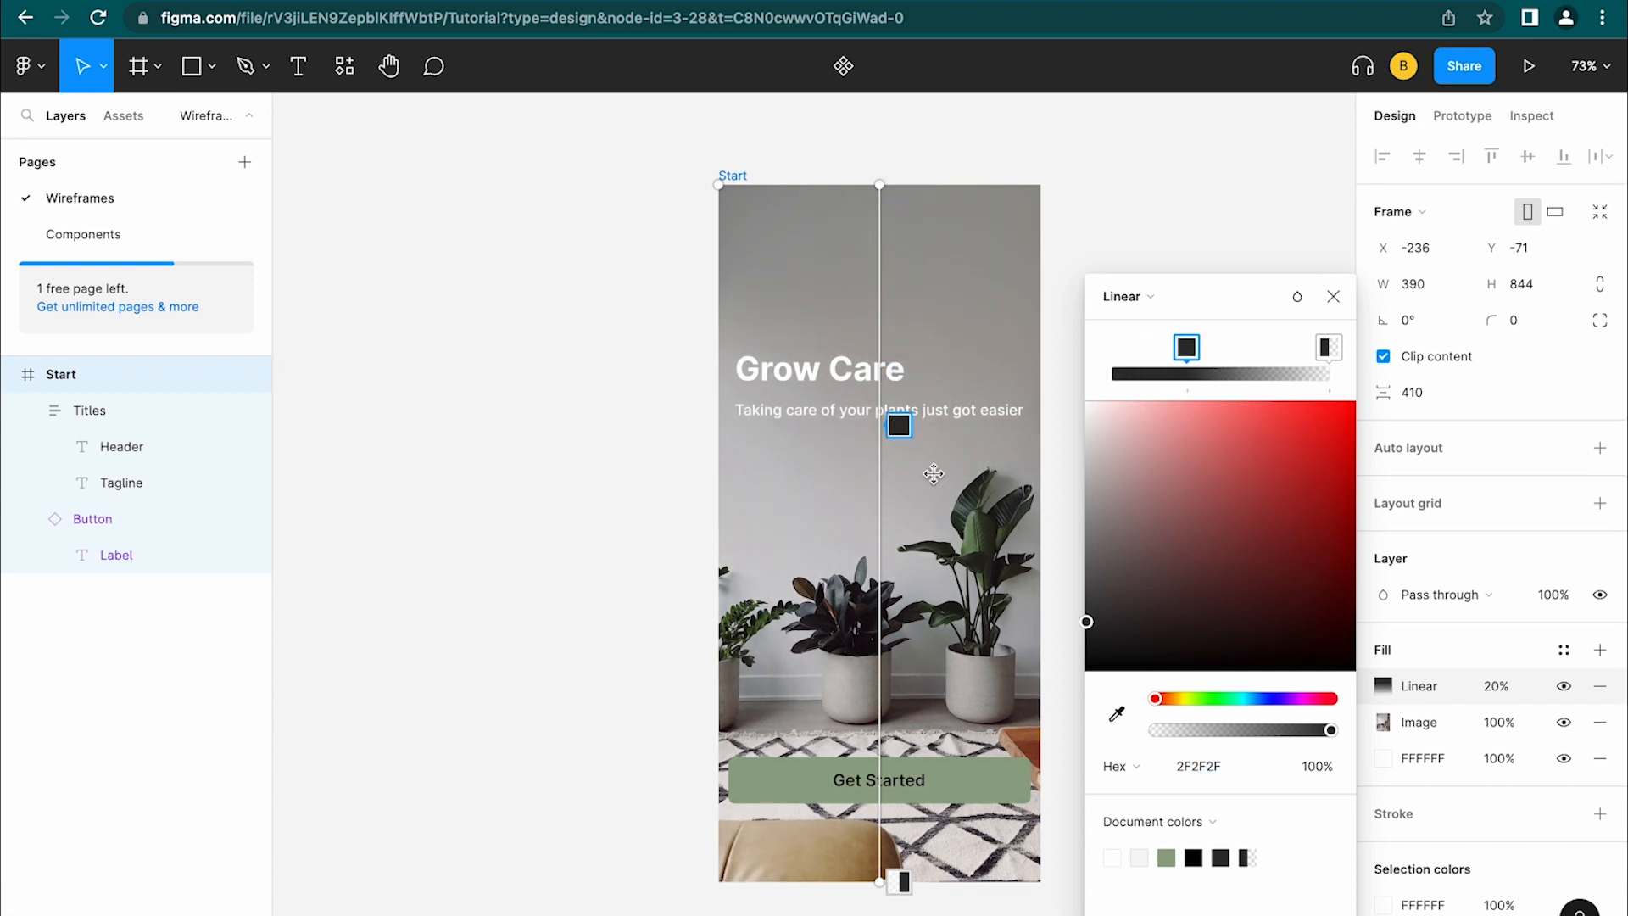
Set the gradient overlay to 35% opacity and fade its end stop to transparent
click(1495, 690)
text(35)
key(Return)
click(1383, 686)
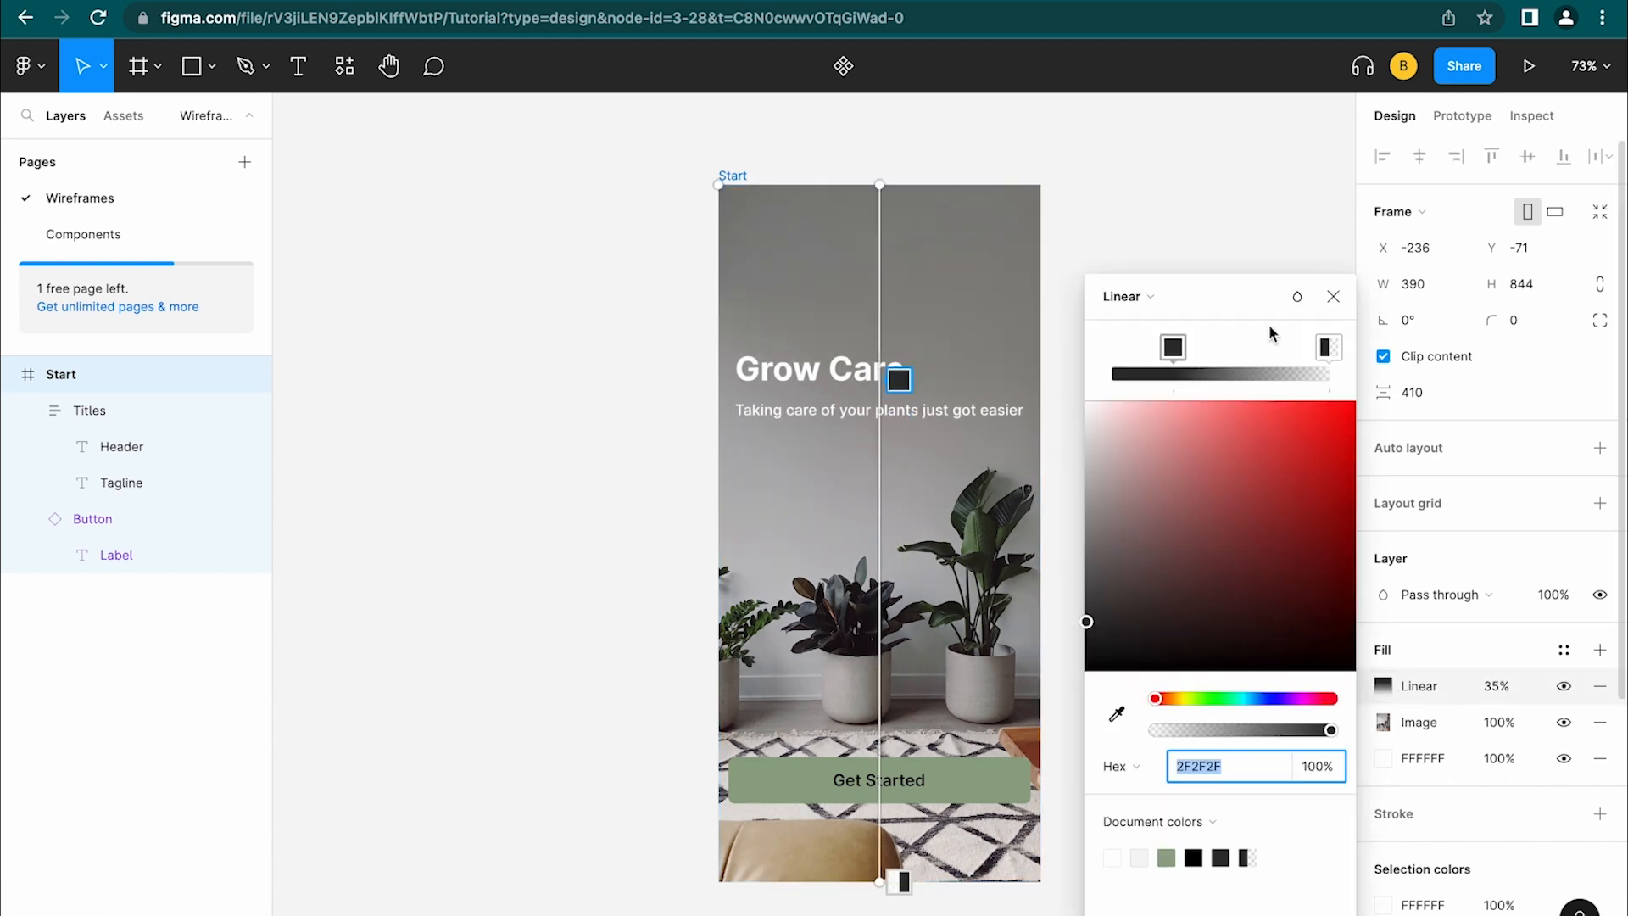
click(1330, 353)
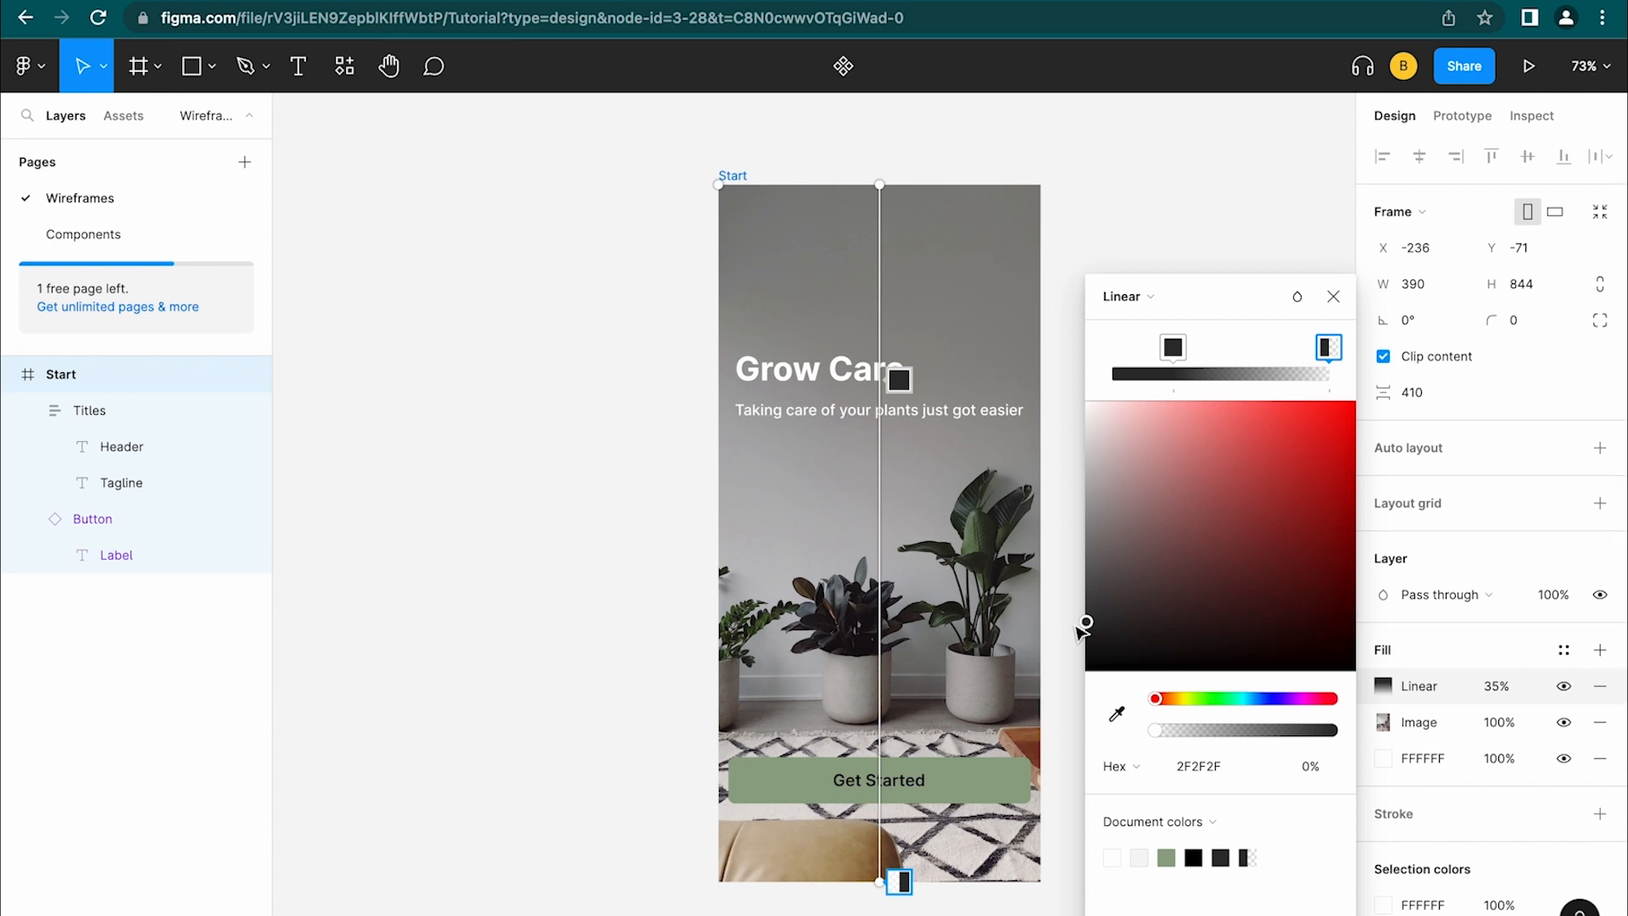
drag(1086, 623, 1094, 660)
drag(1107, 497, 1077, 352)
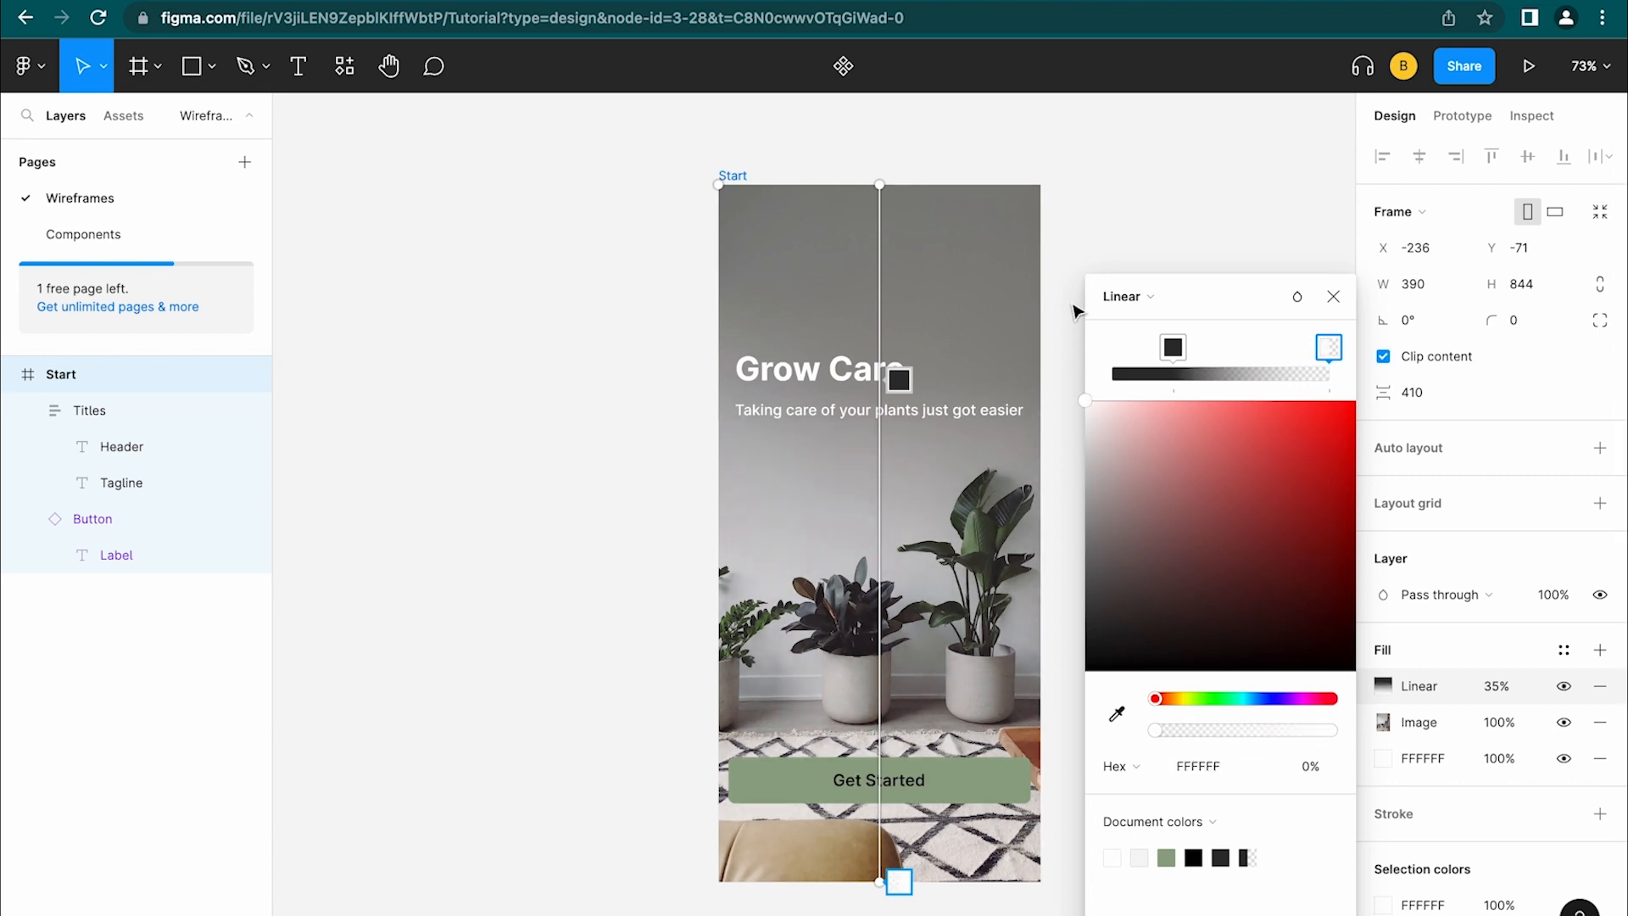
click(1075, 322)
Toggle the gradient overlay's visibility on the Start frame to compare the look
click(734, 178)
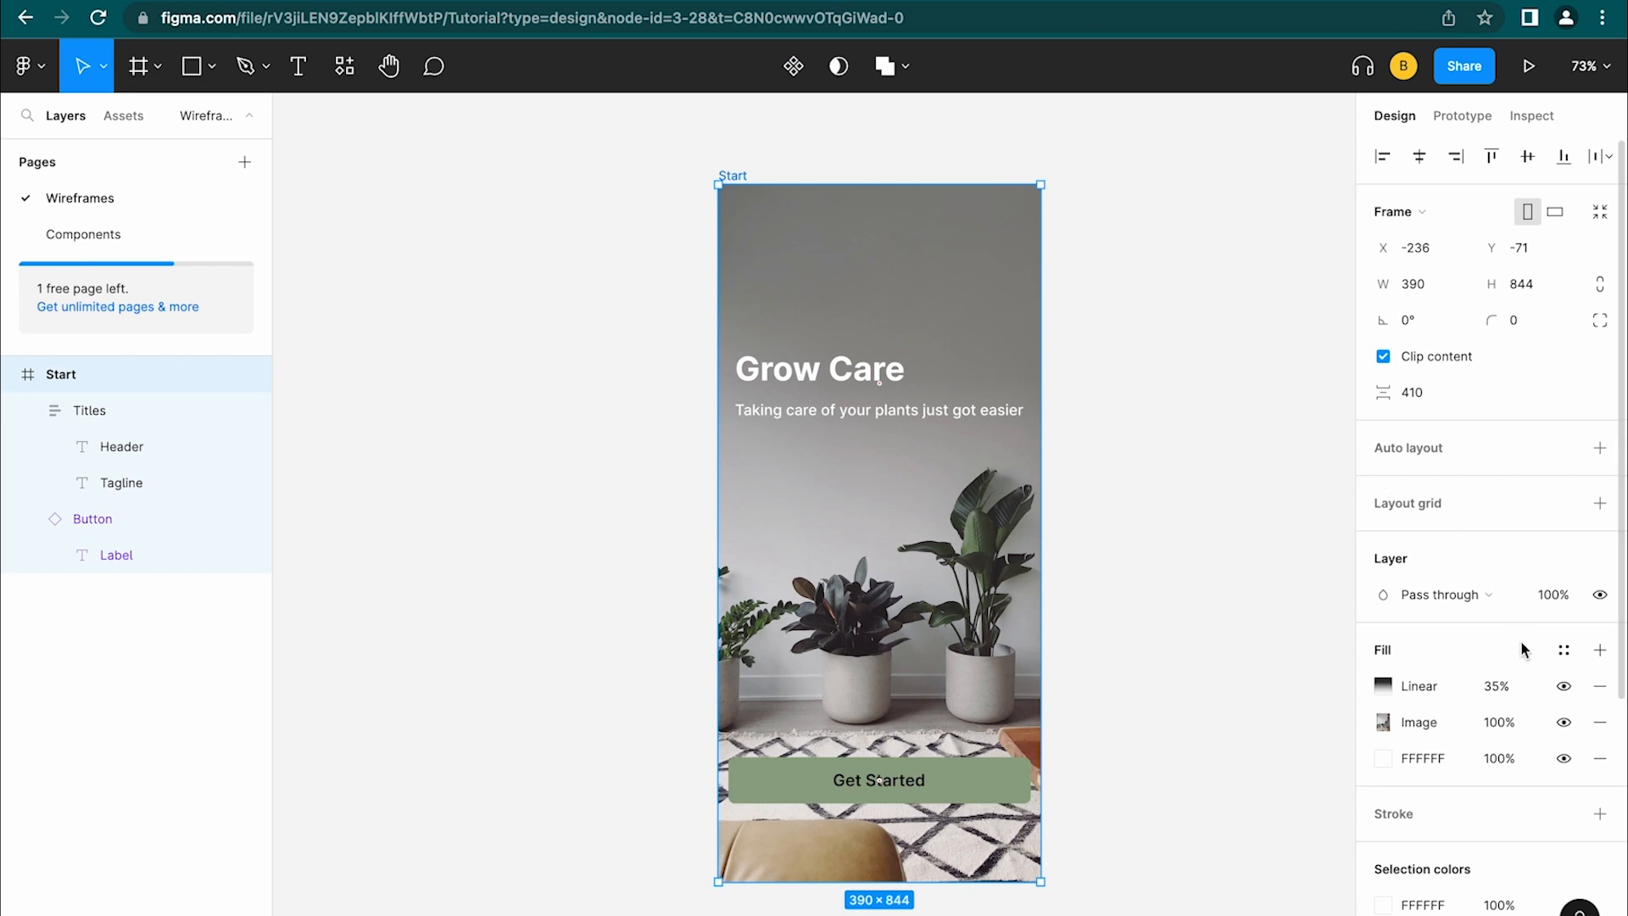
click(1568, 692)
click(1568, 692)
click(1569, 692)
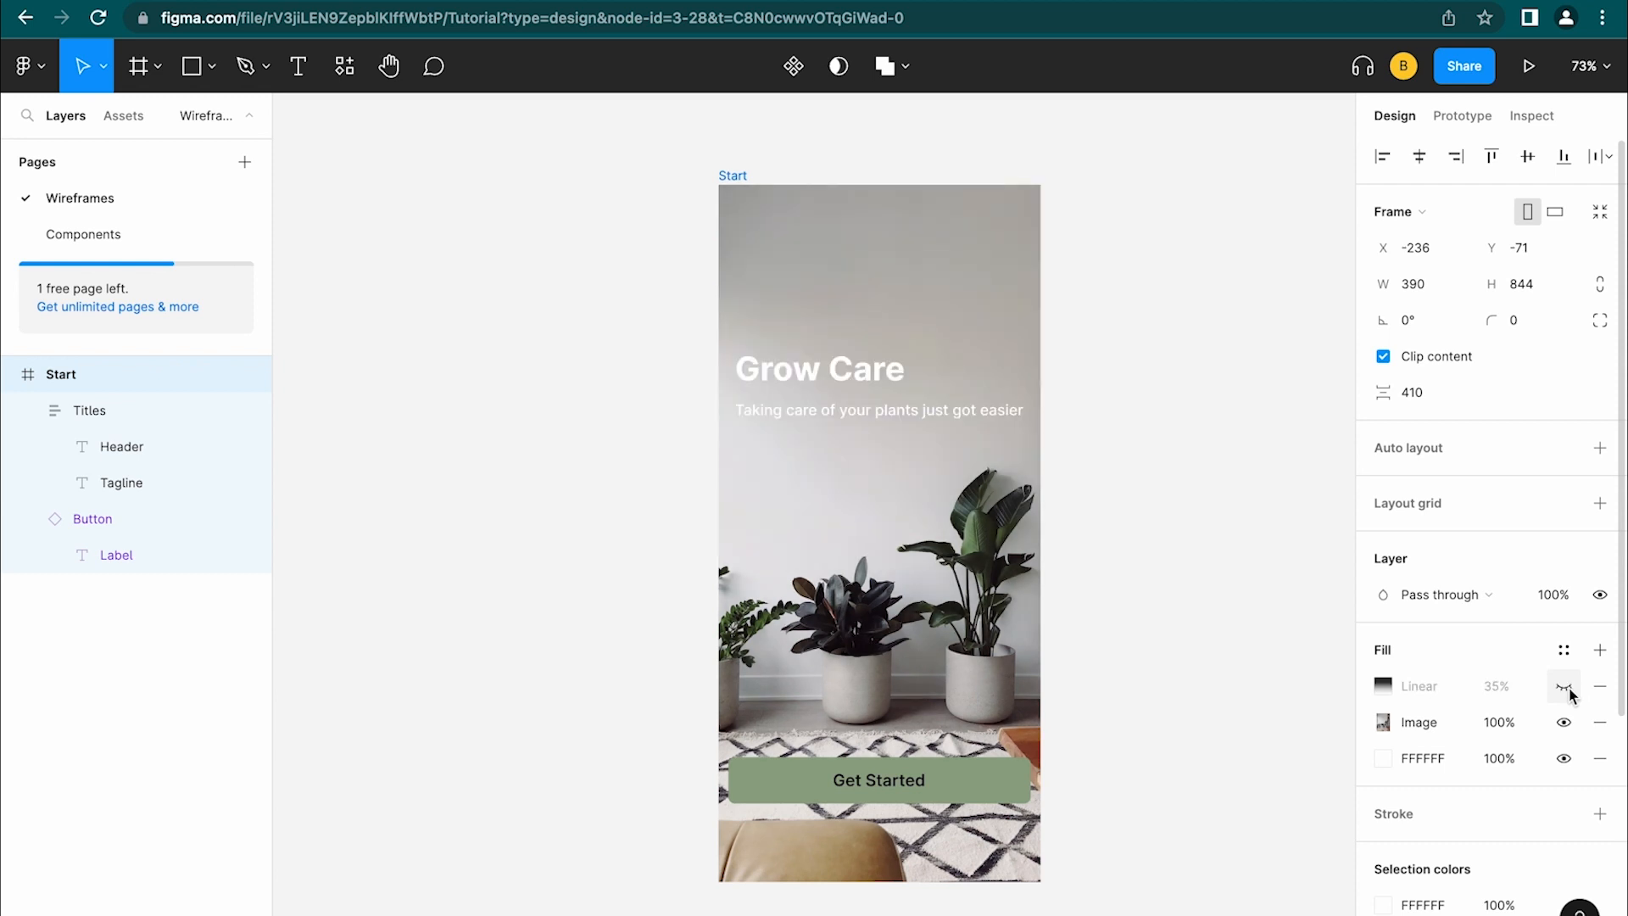
click(1568, 692)
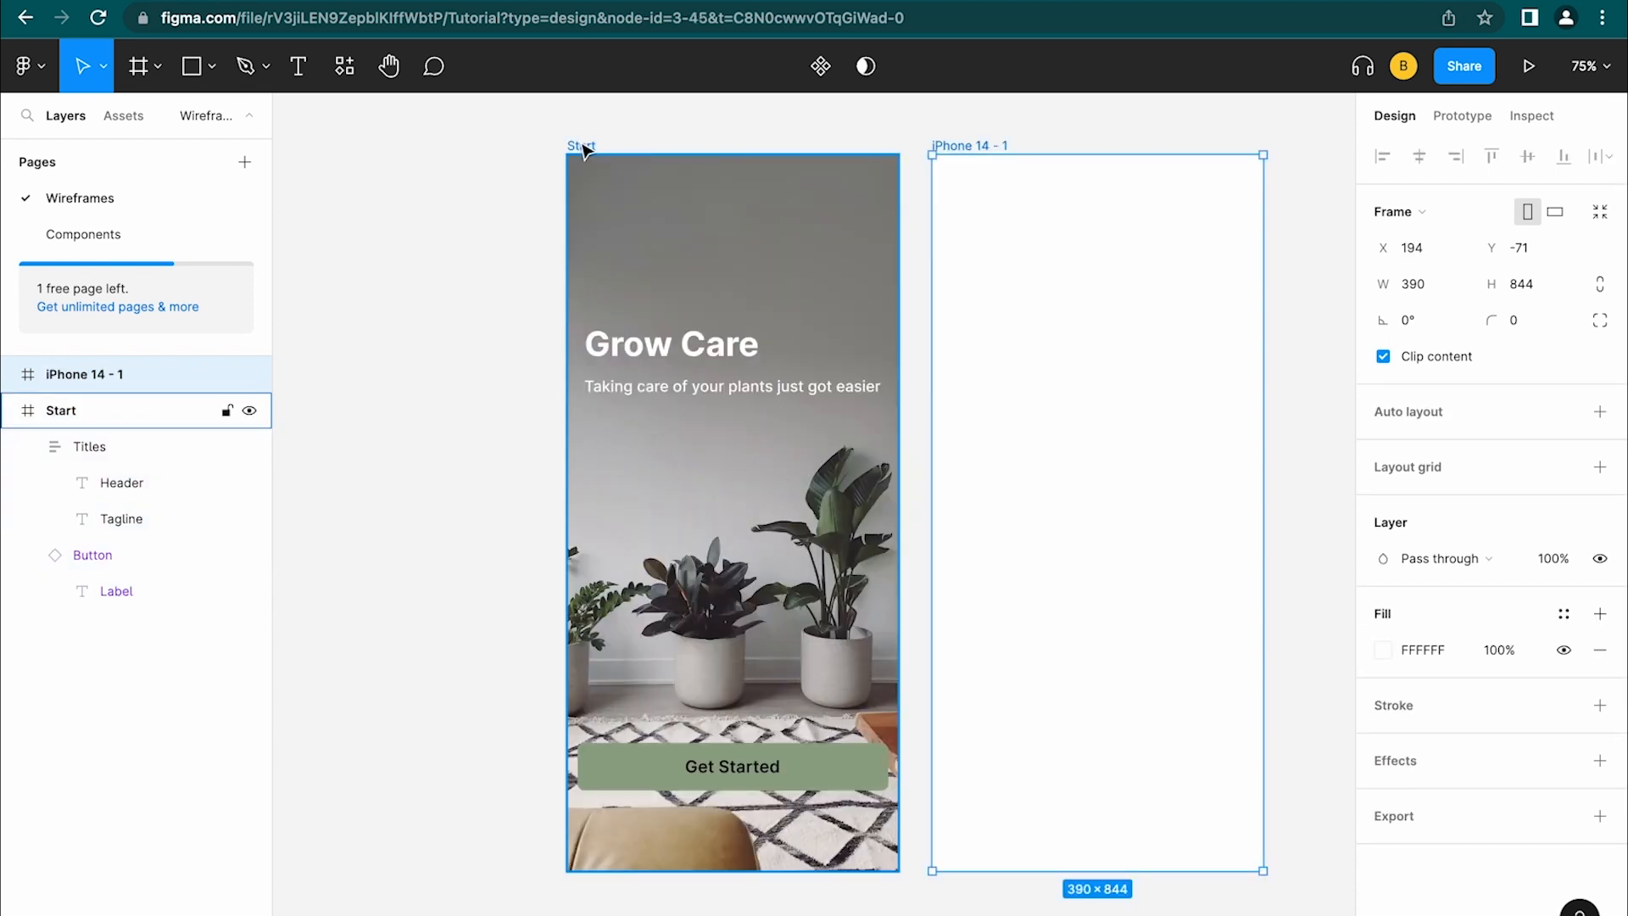
Place a new iPhone 14 frame beside Start and name it Sign up
mouse_move(580, 151)
mouse_down()
mouse_move(537, 149)
mouse_move(594, 150)
mouse_up()
drag(974, 146, 984, 148)
double_click(979, 144)
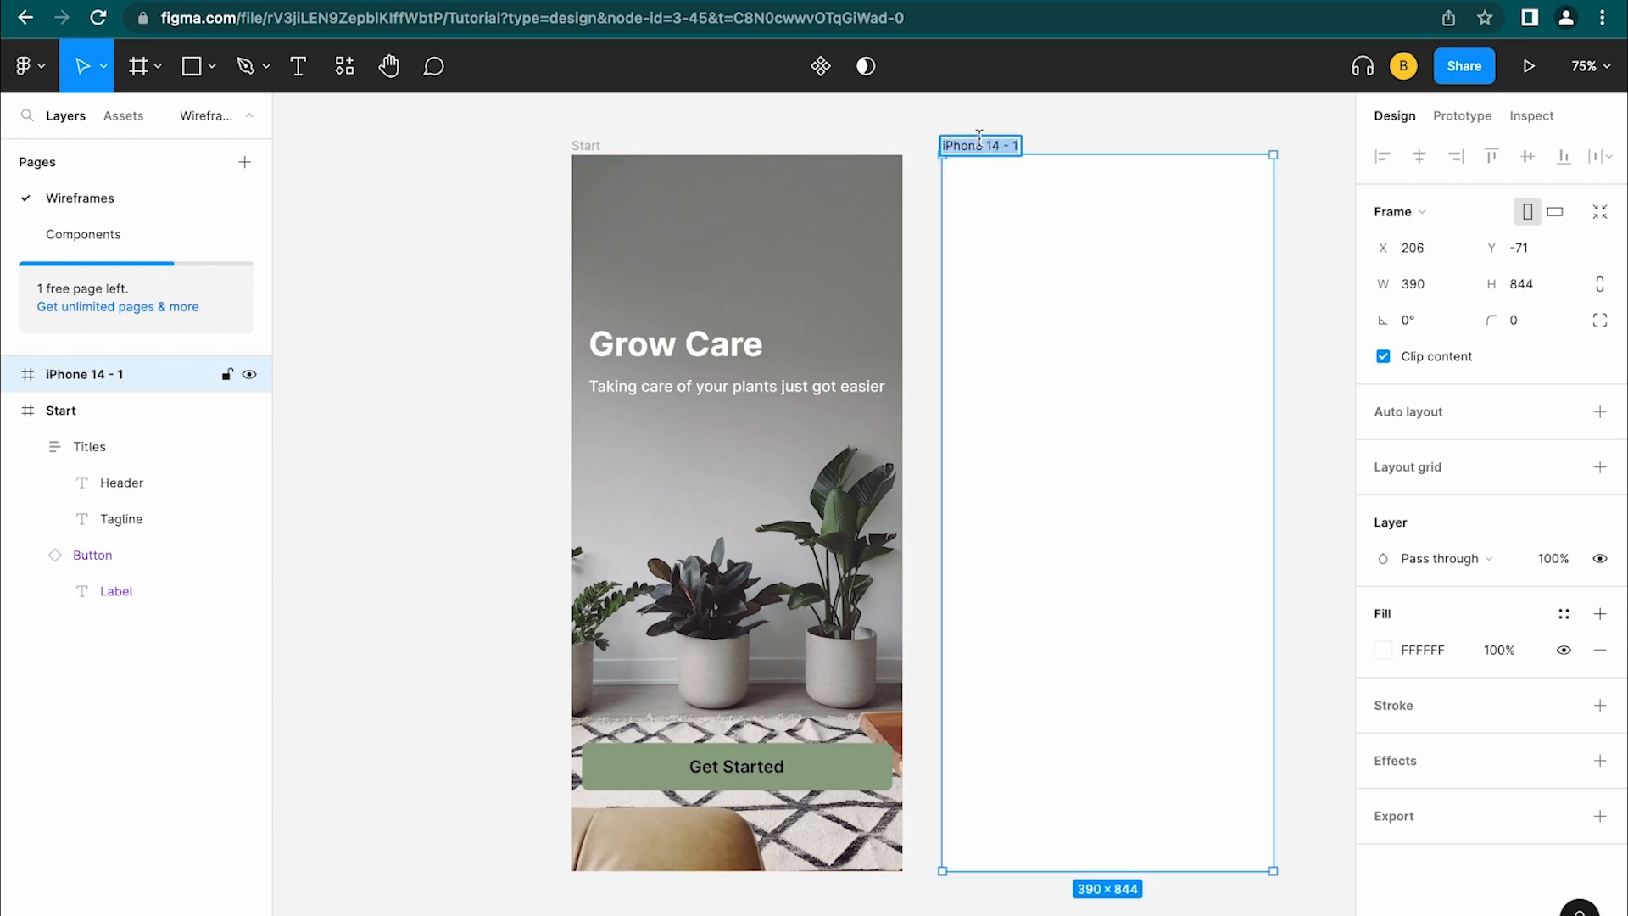
text(S)
key(BackSpace)
text(Sign up)
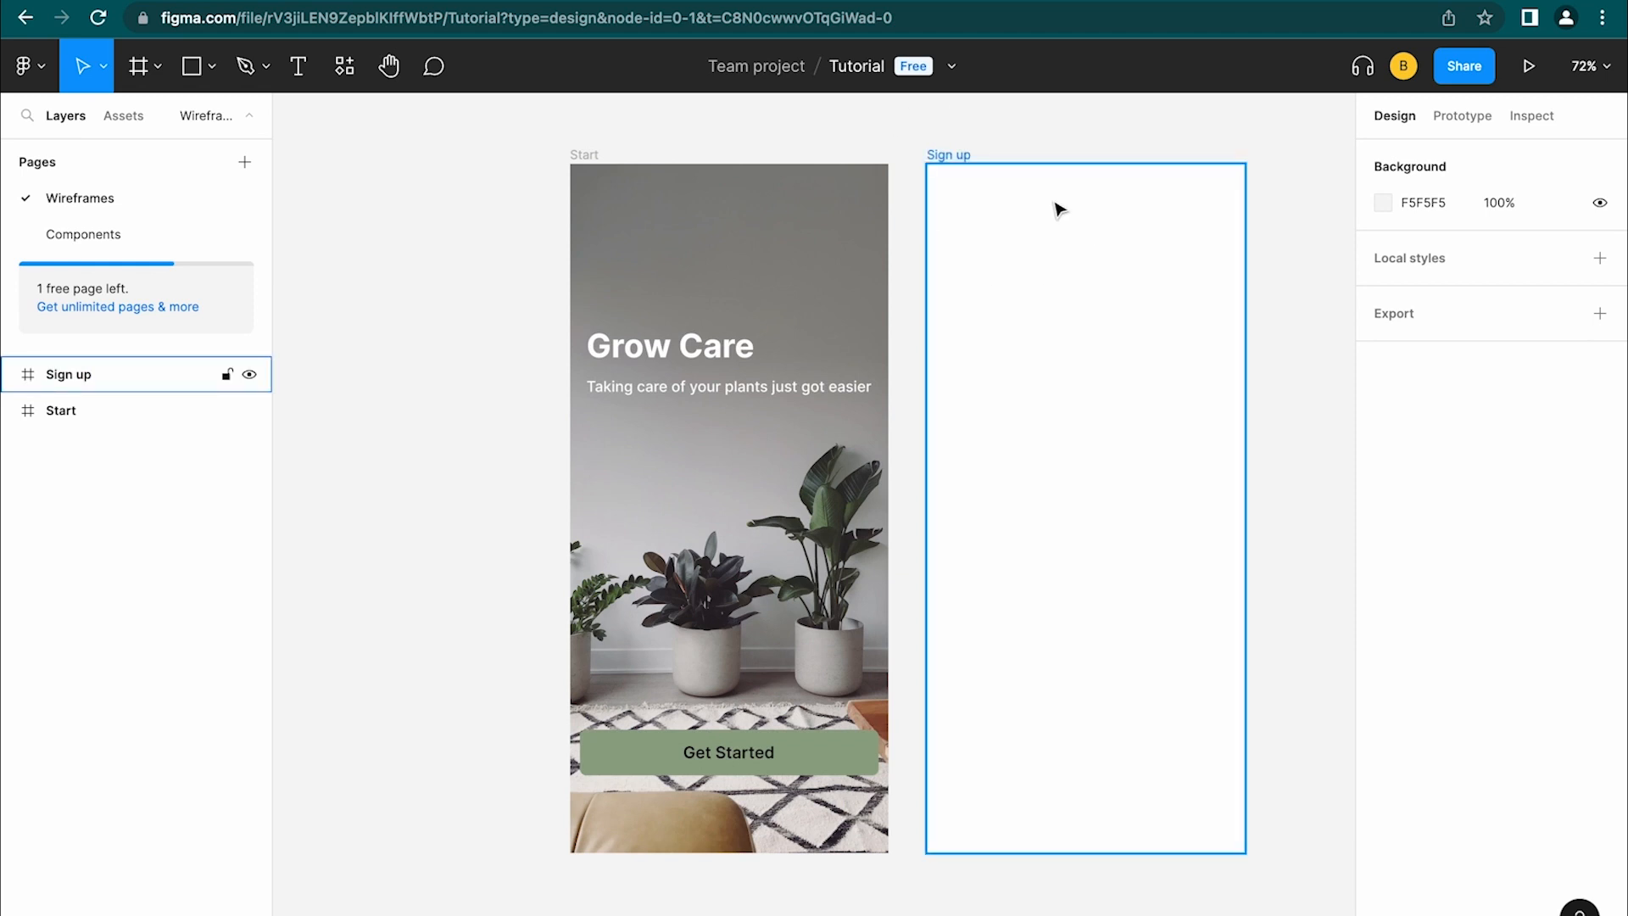
Go from the Plugins resources list to Figma Community to browse design system files
click(348, 69)
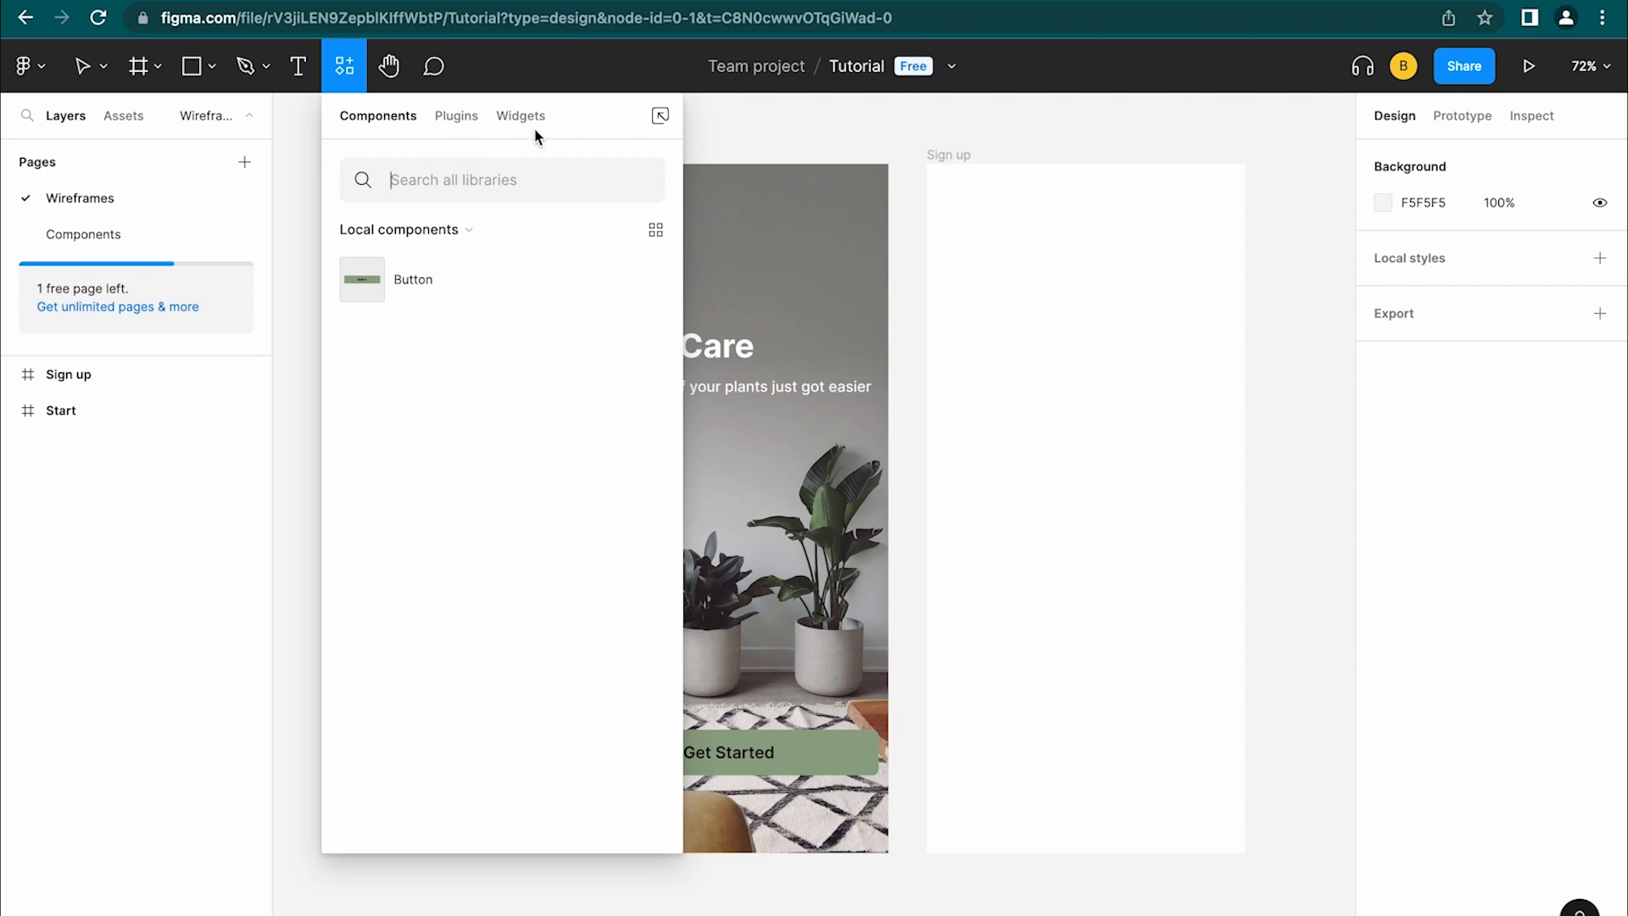
click(475, 116)
scroll(416, 721, down, 5)
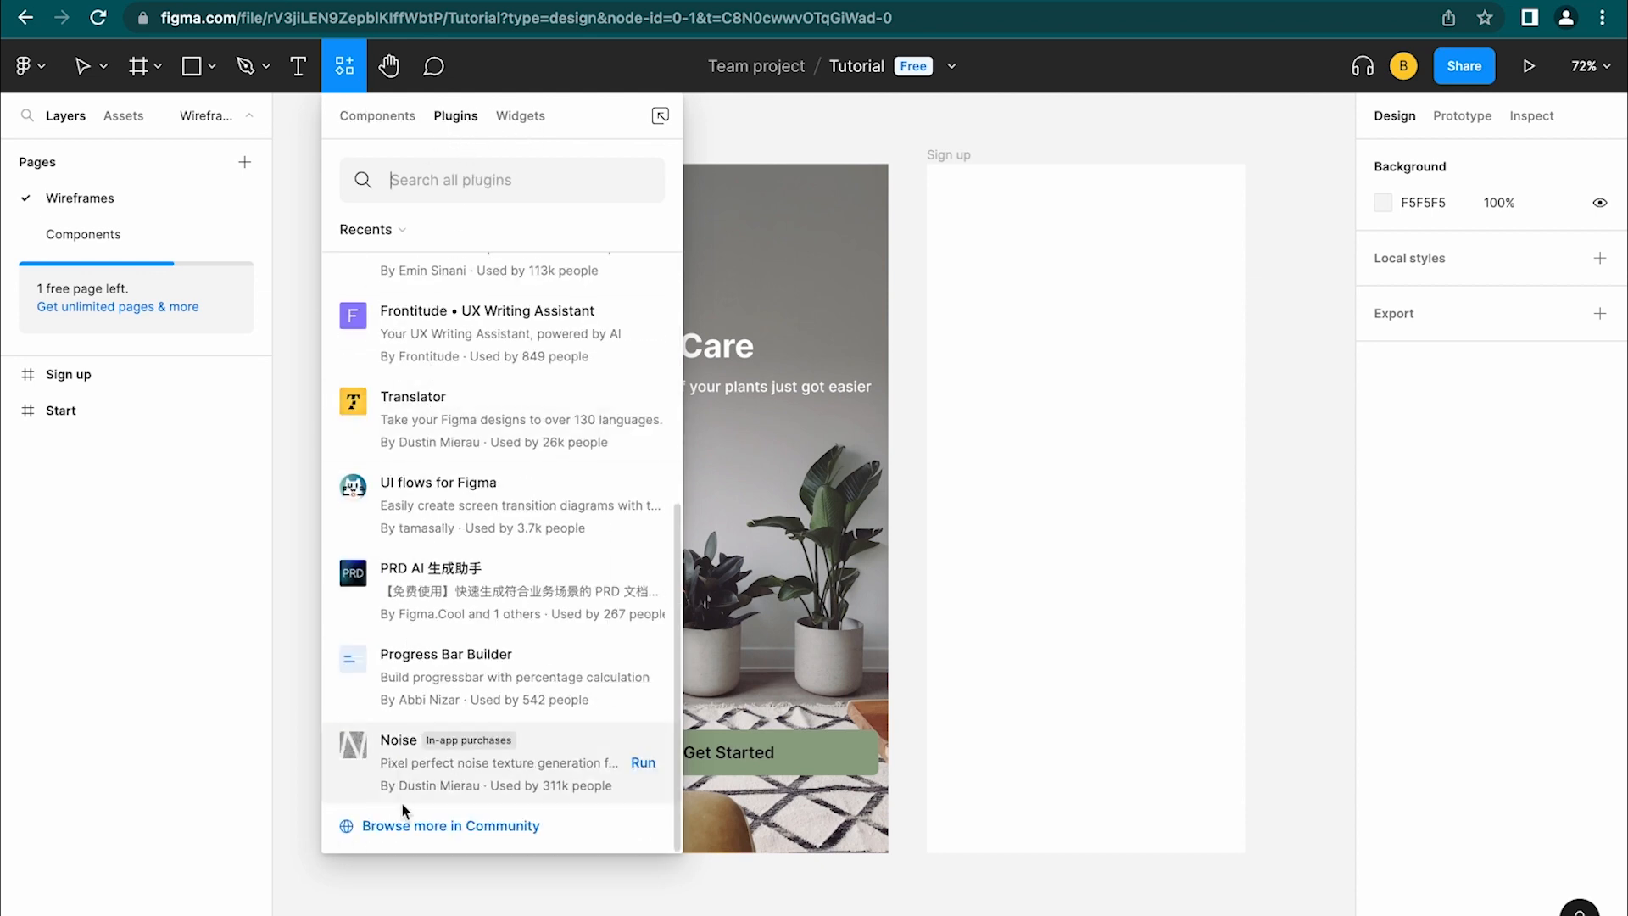
click(420, 826)
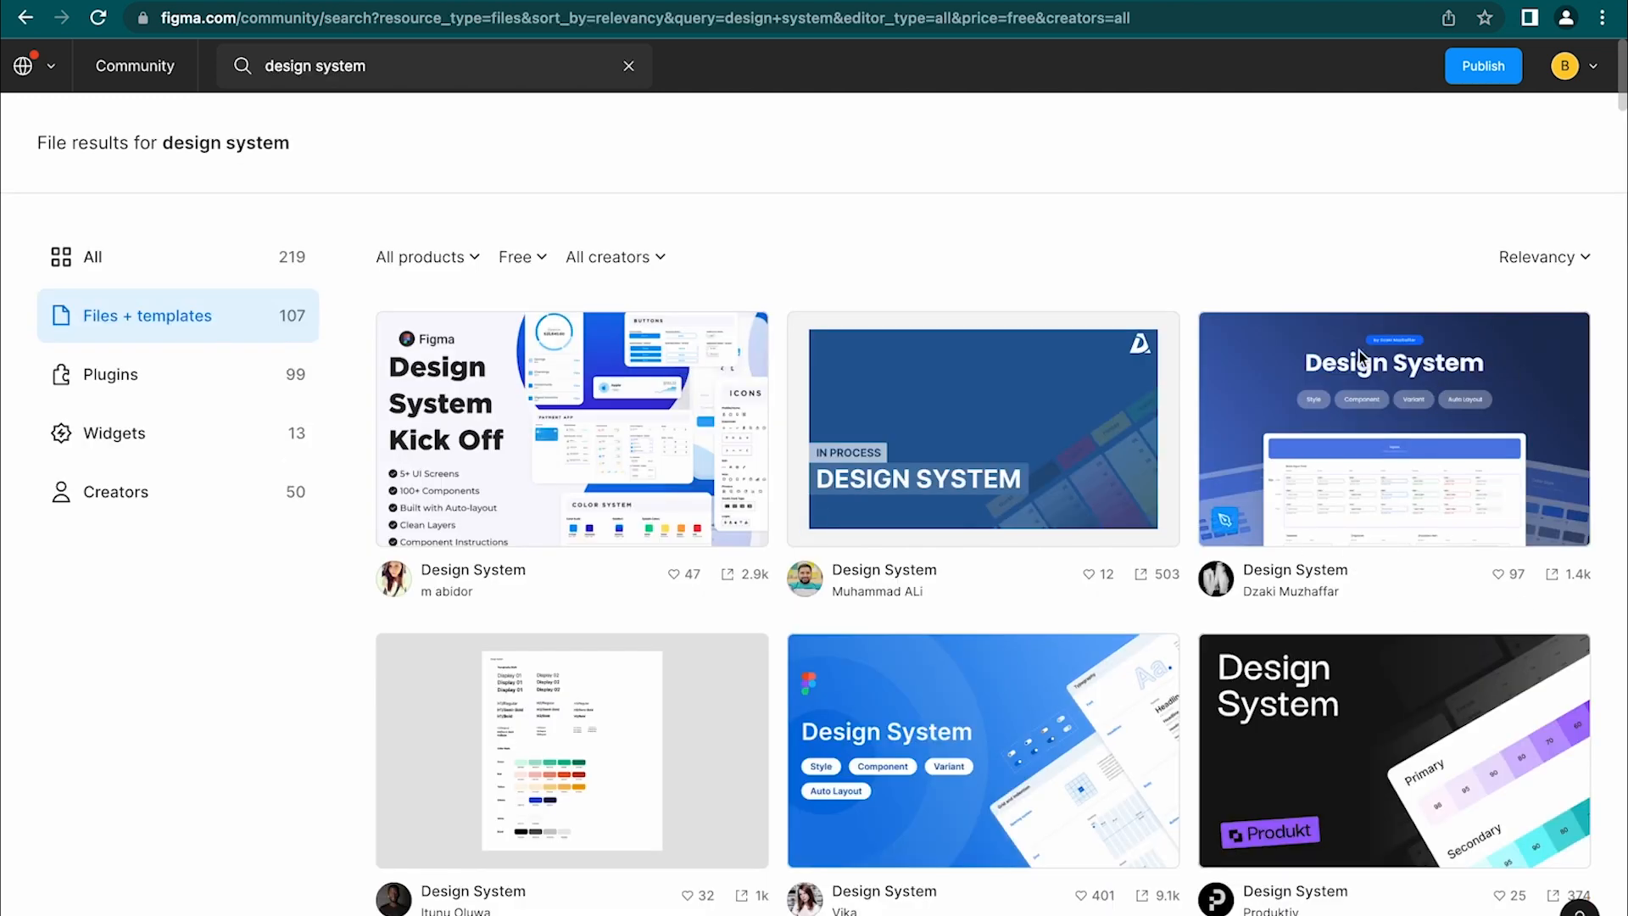
Open the Design System community file and preview its Colors and Typography pages
click(1371, 383)
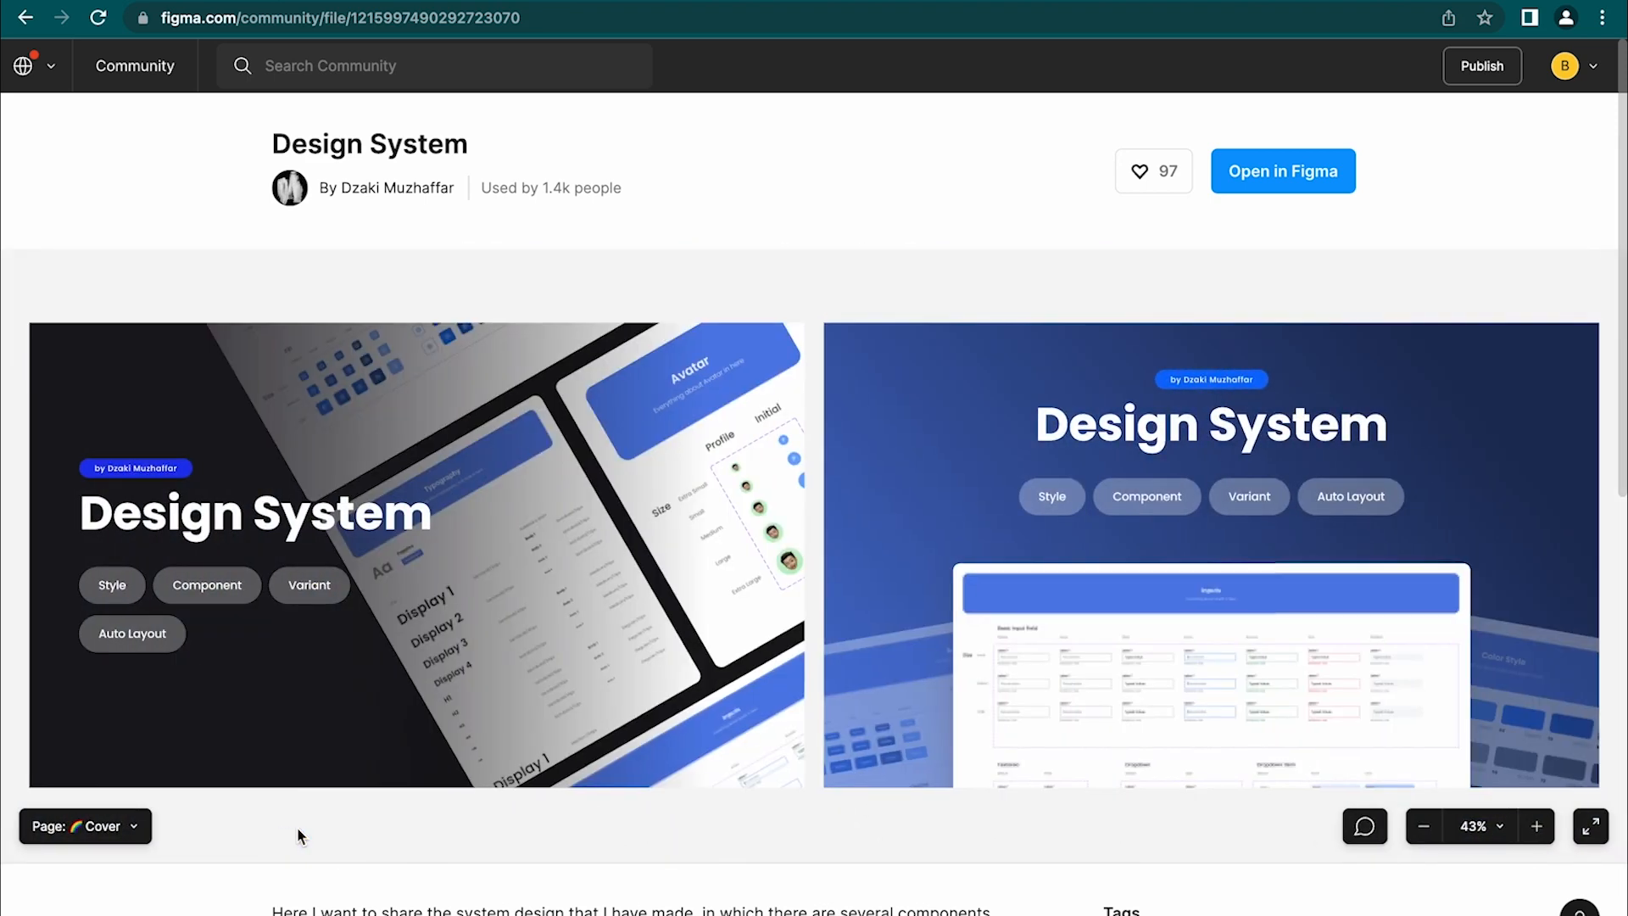
click(124, 827)
click(125, 827)
click(124, 826)
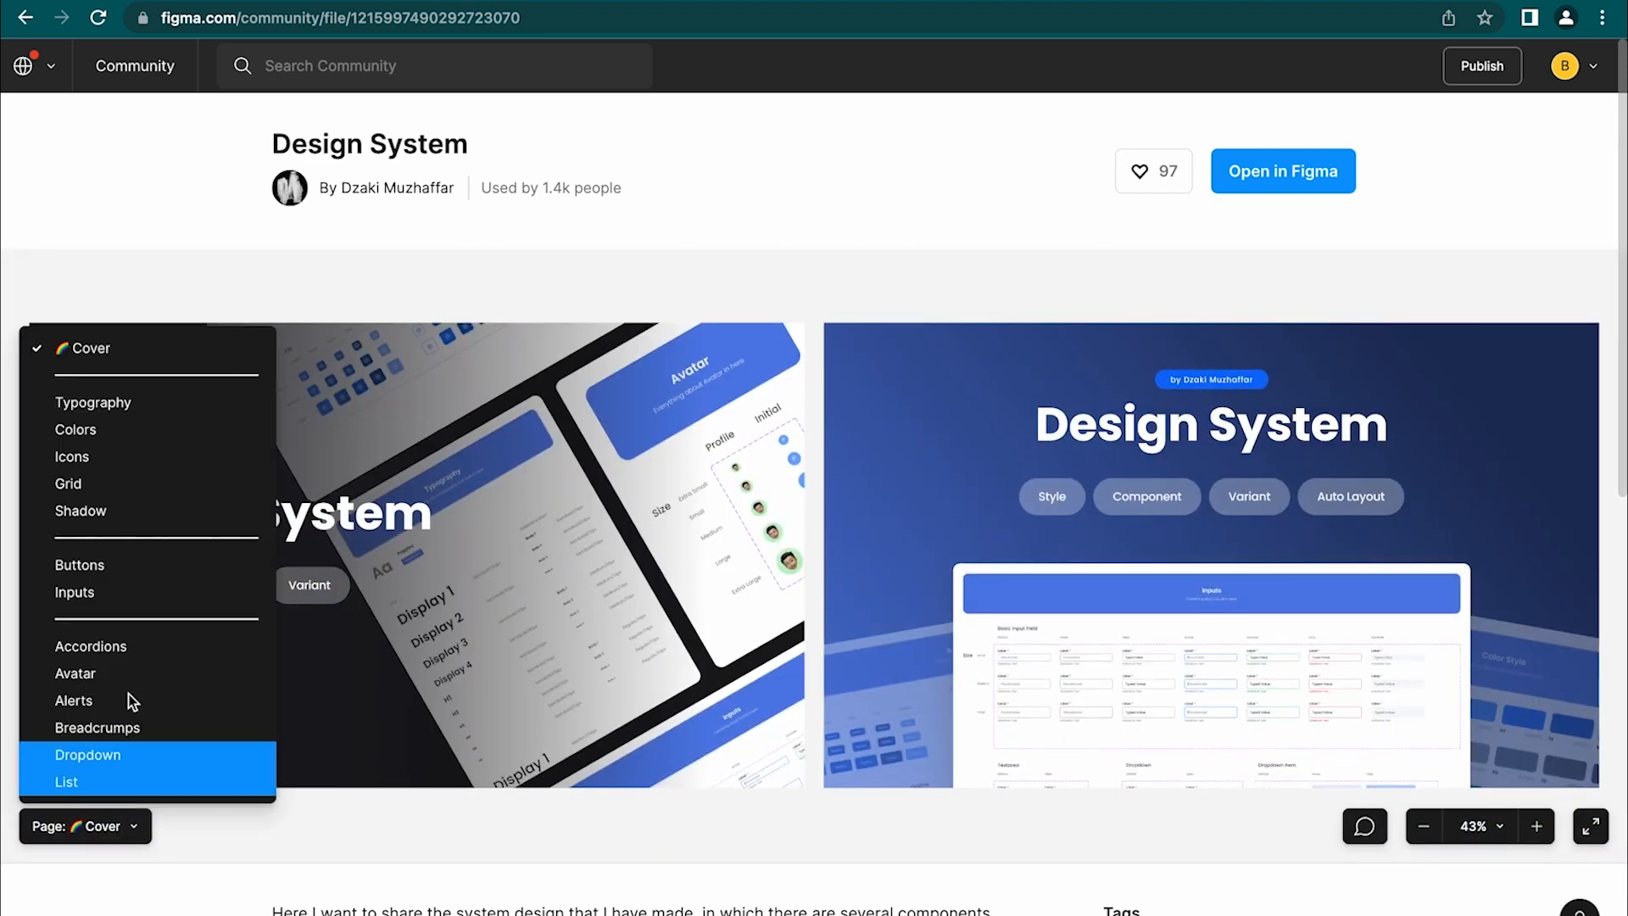
click(155, 418)
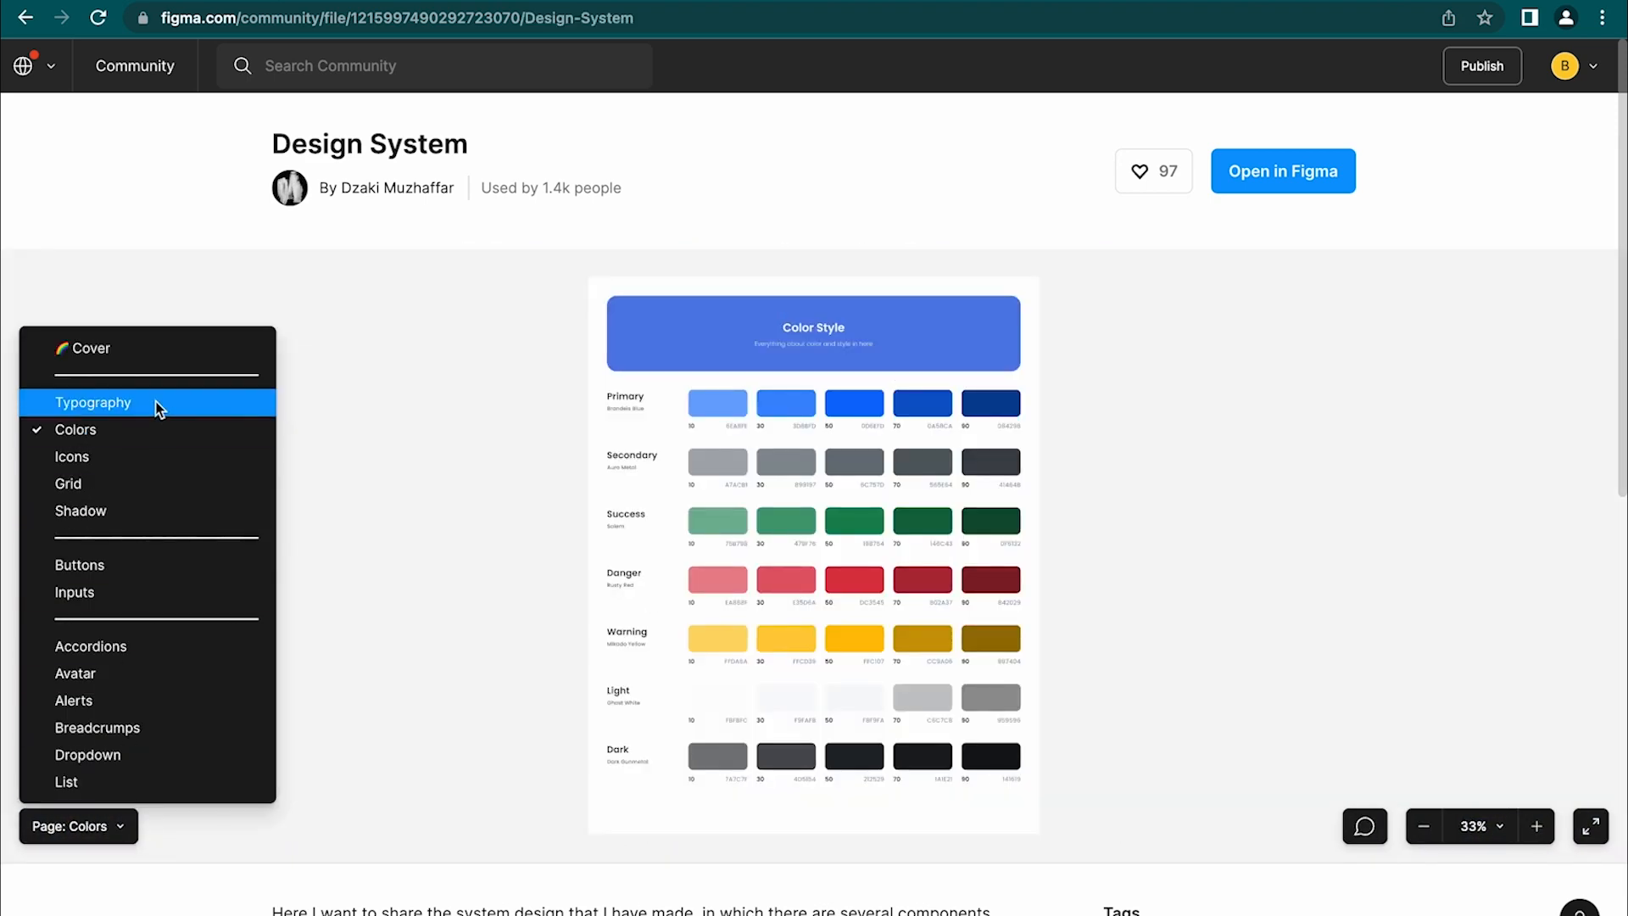
click(156, 401)
click(154, 430)
Preview the Icons, Grid, Shadow, Inputs and Buttons pages, then open the file in Figma
click(154, 457)
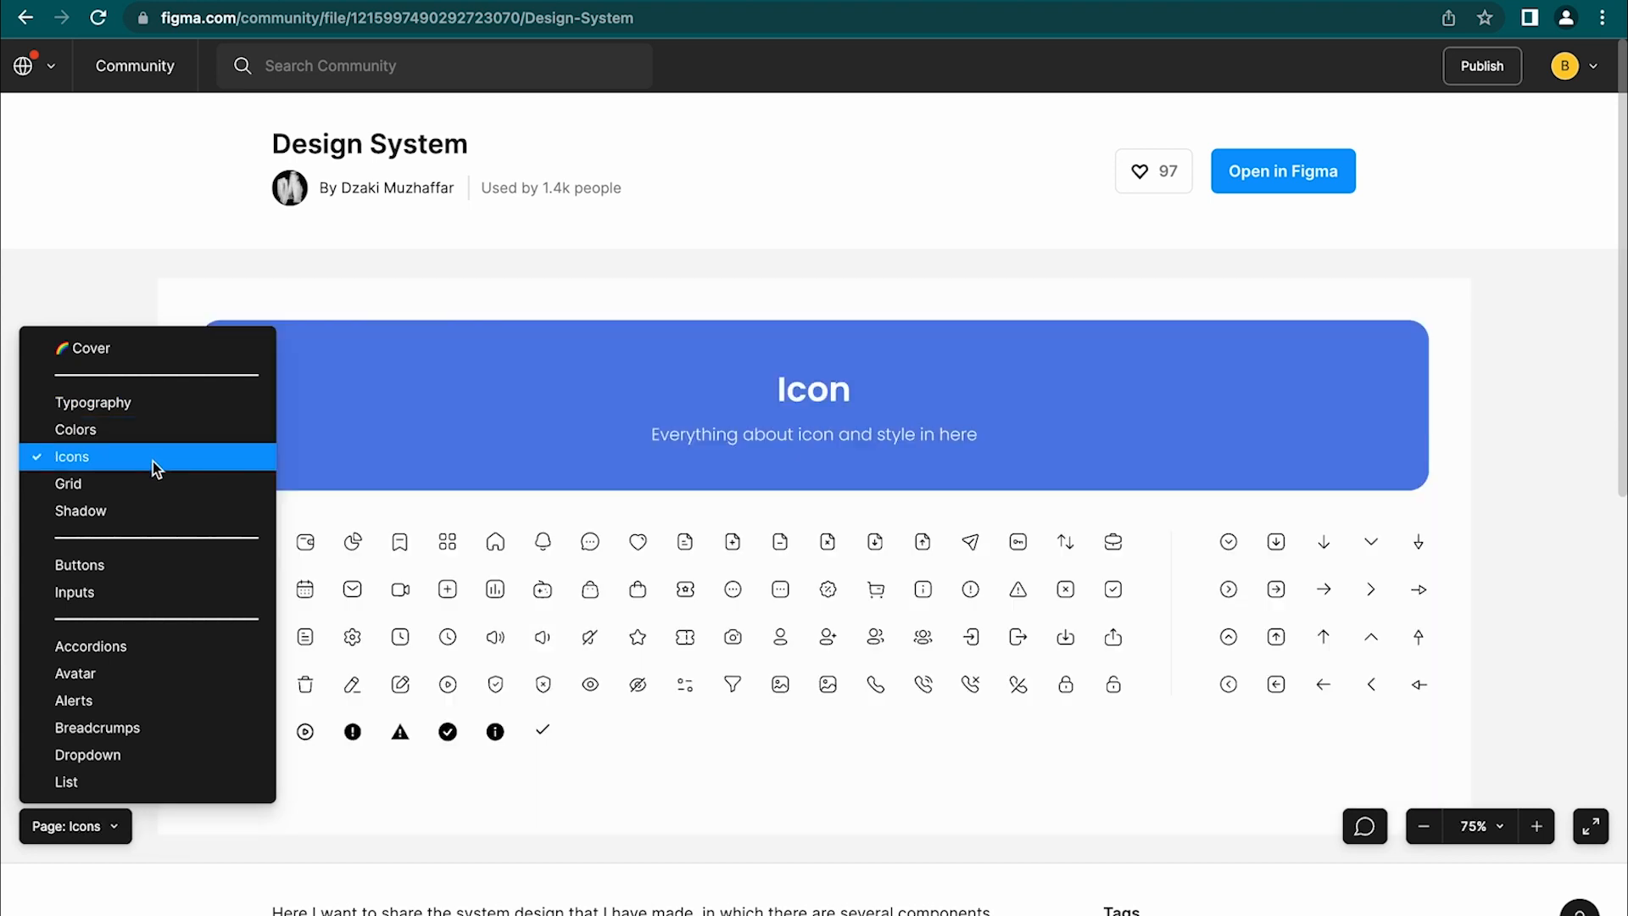
click(153, 483)
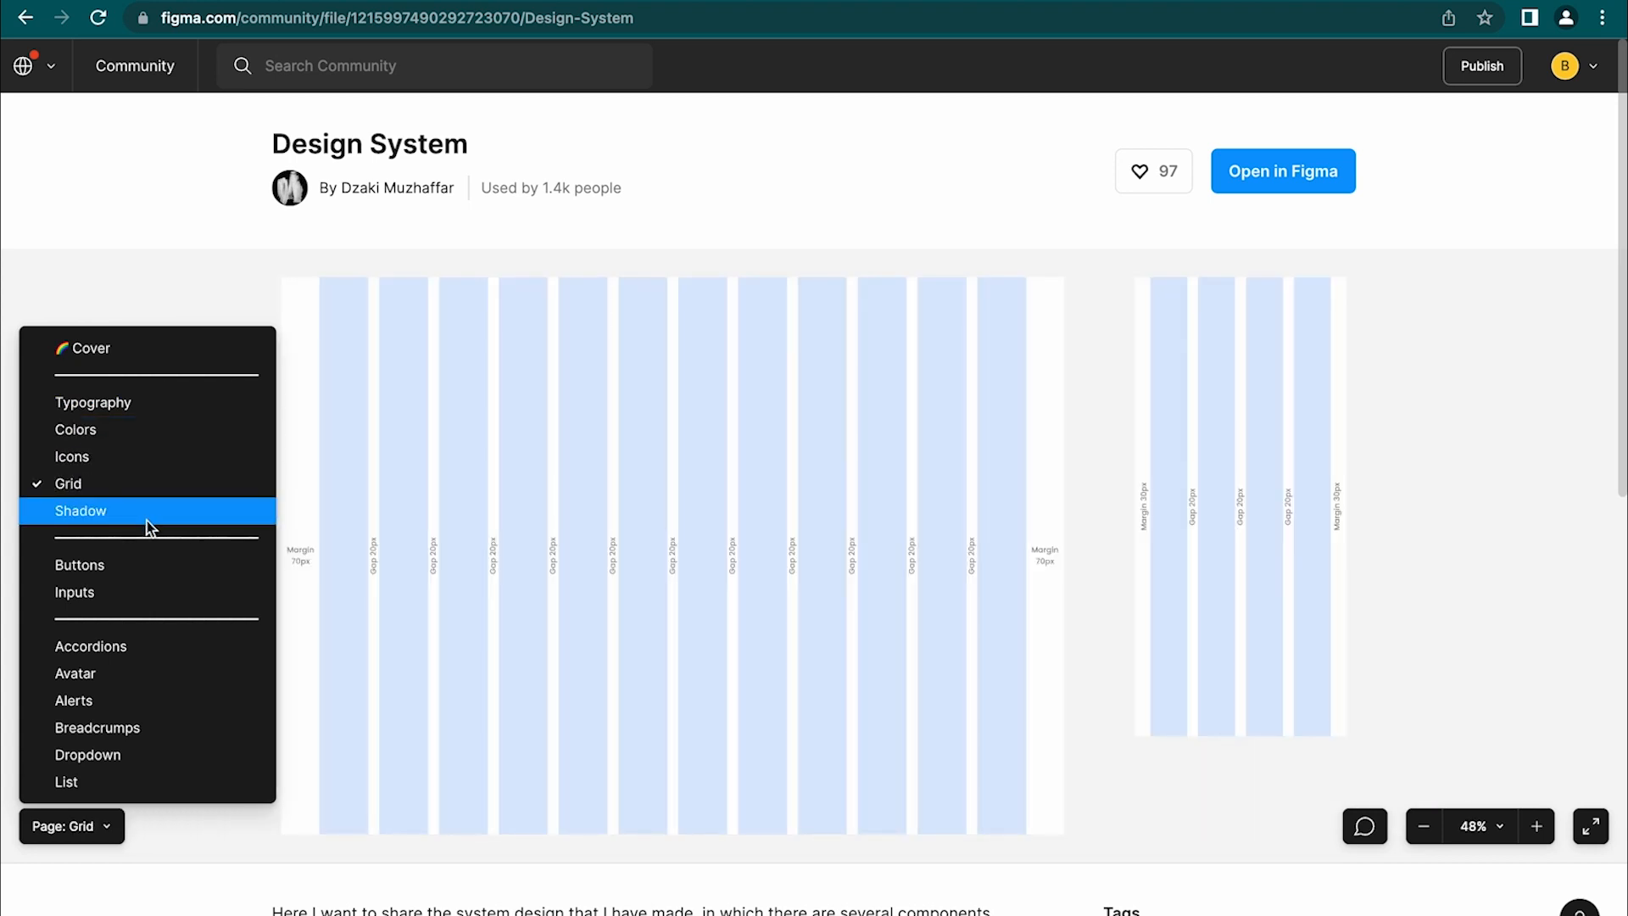
click(148, 519)
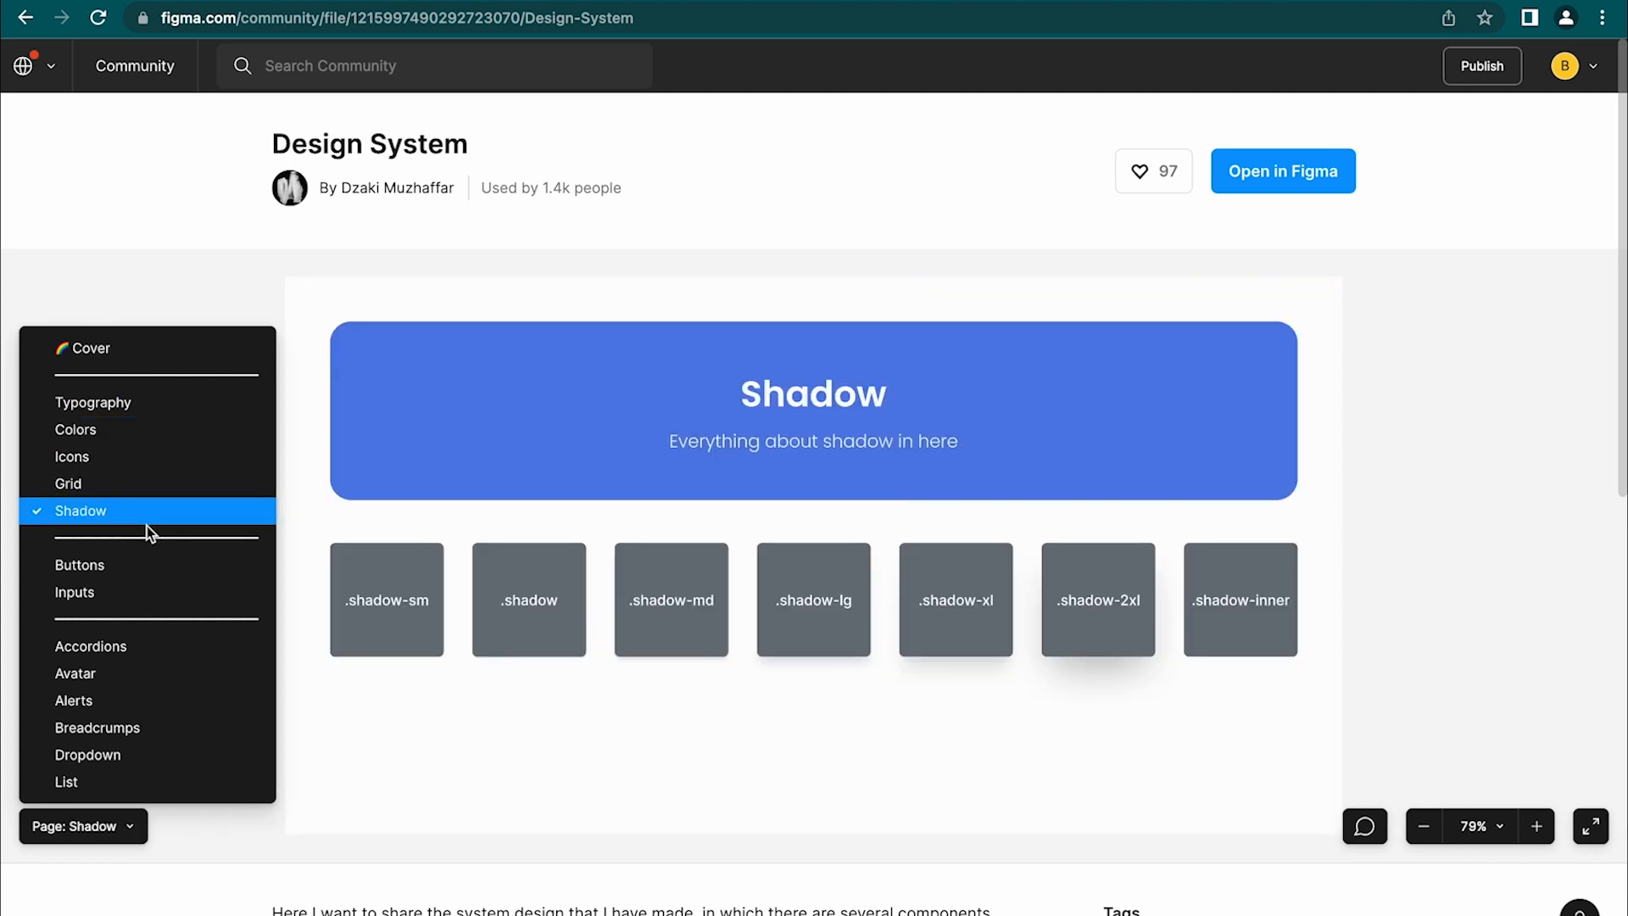
click(150, 600)
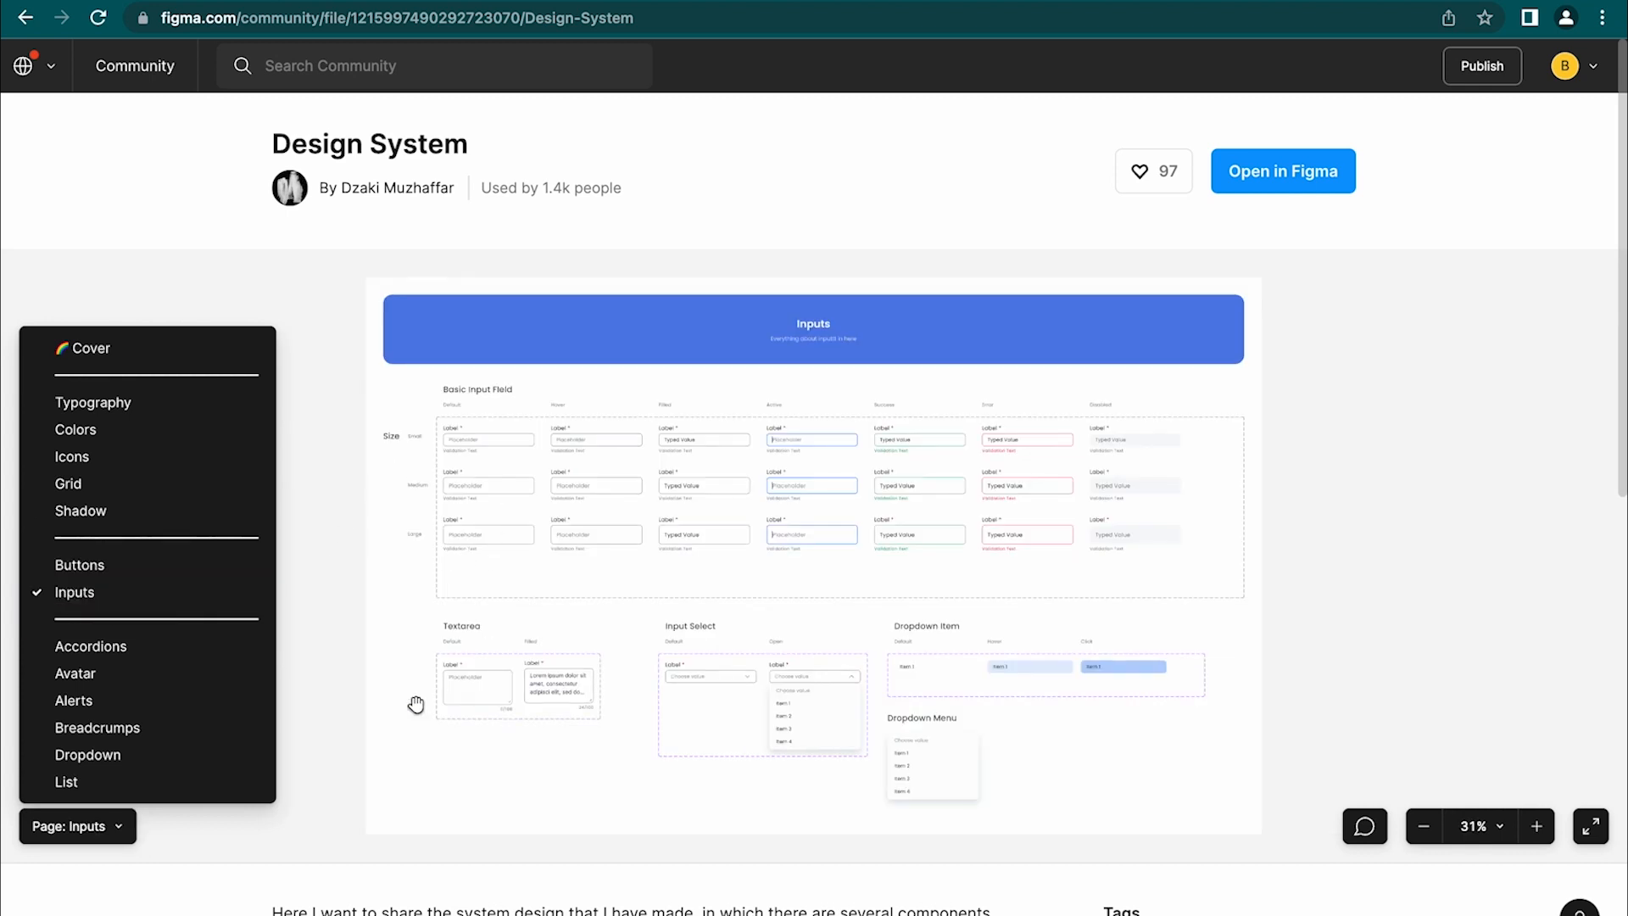
click(82, 557)
click(1299, 175)
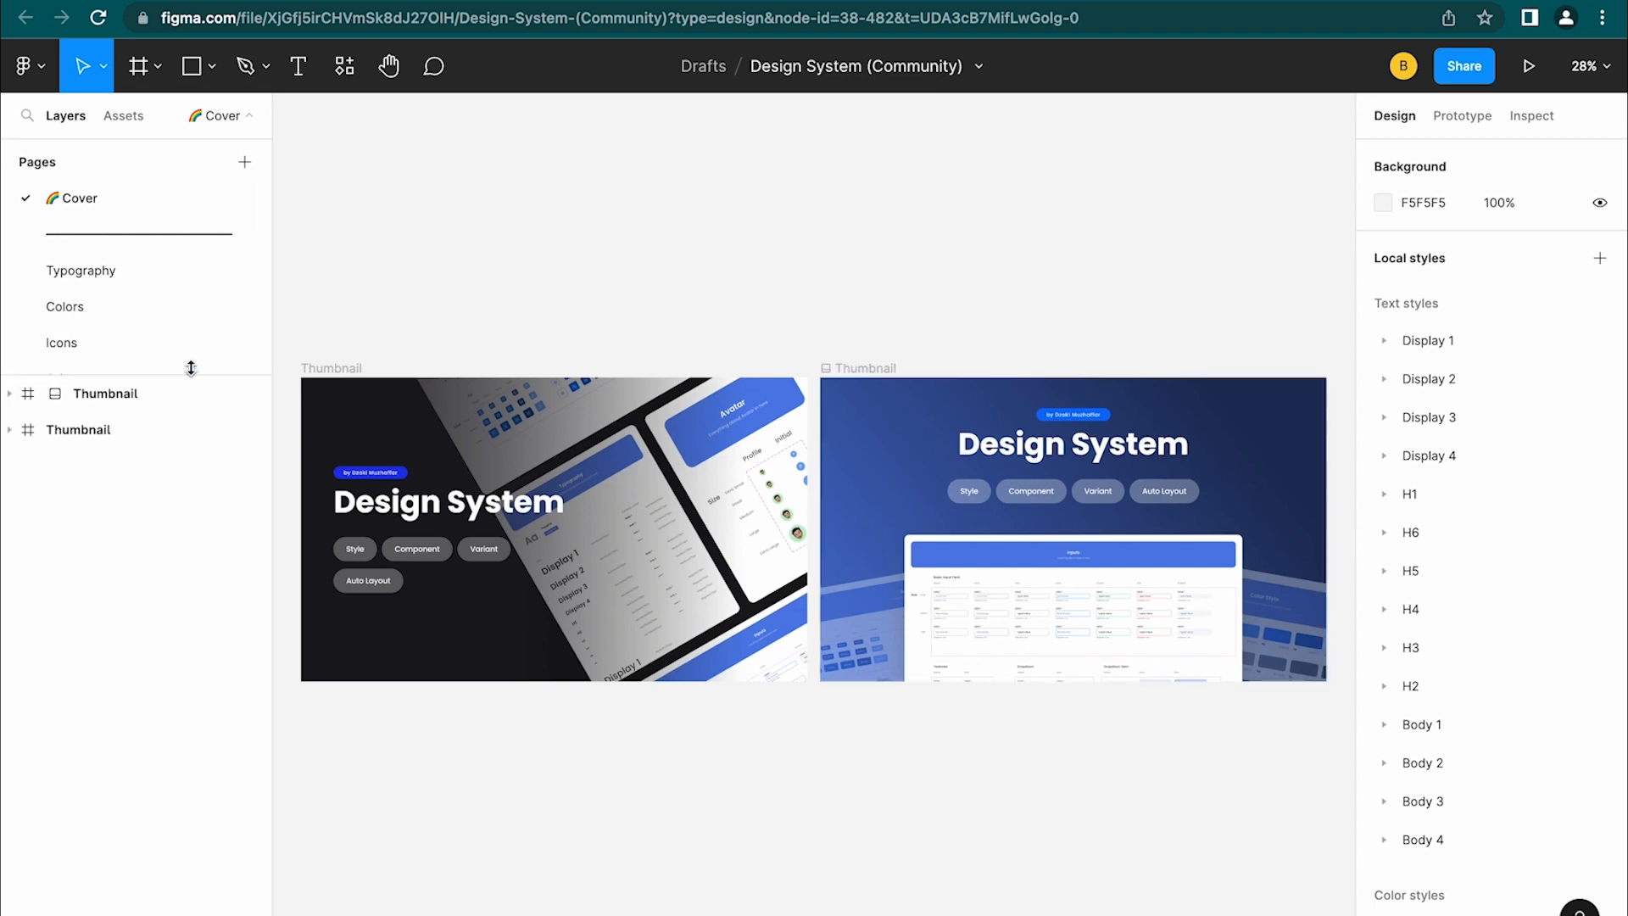
Enlarge the Pages panel, switch to Inputs, and scroll through its input field, textarea and dropdown variants
drag(193, 373, 231, 781)
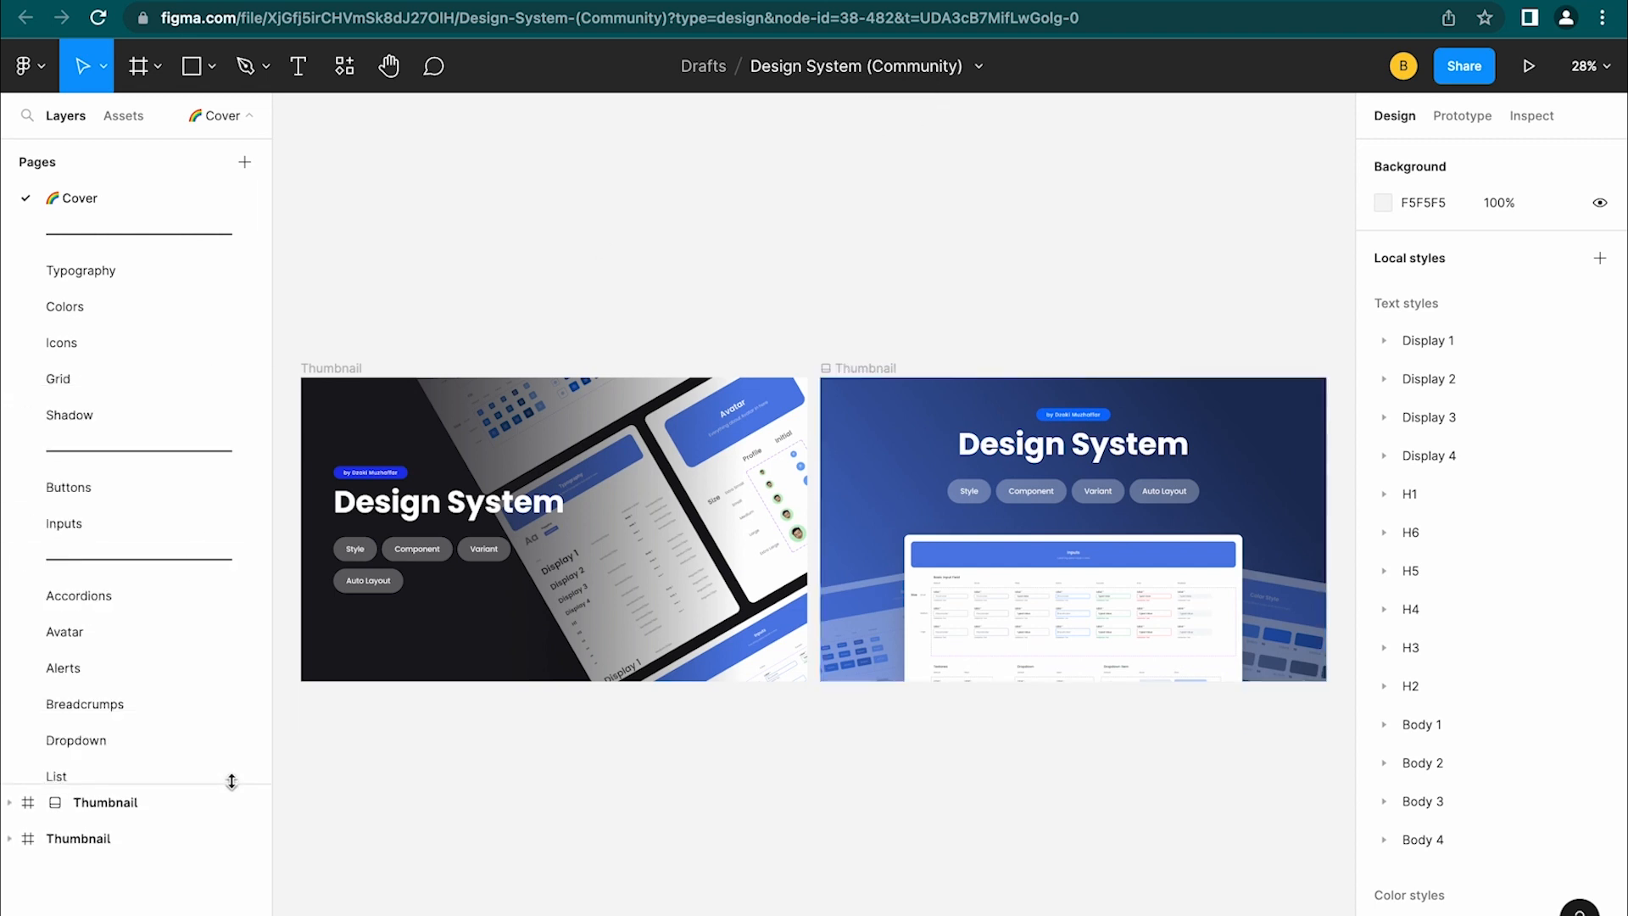
scroll(200, 546, down, 2)
scroll(178, 623, down, 1)
scroll(179, 623, down, 1)
scroll(179, 622, up, 2)
click(115, 400)
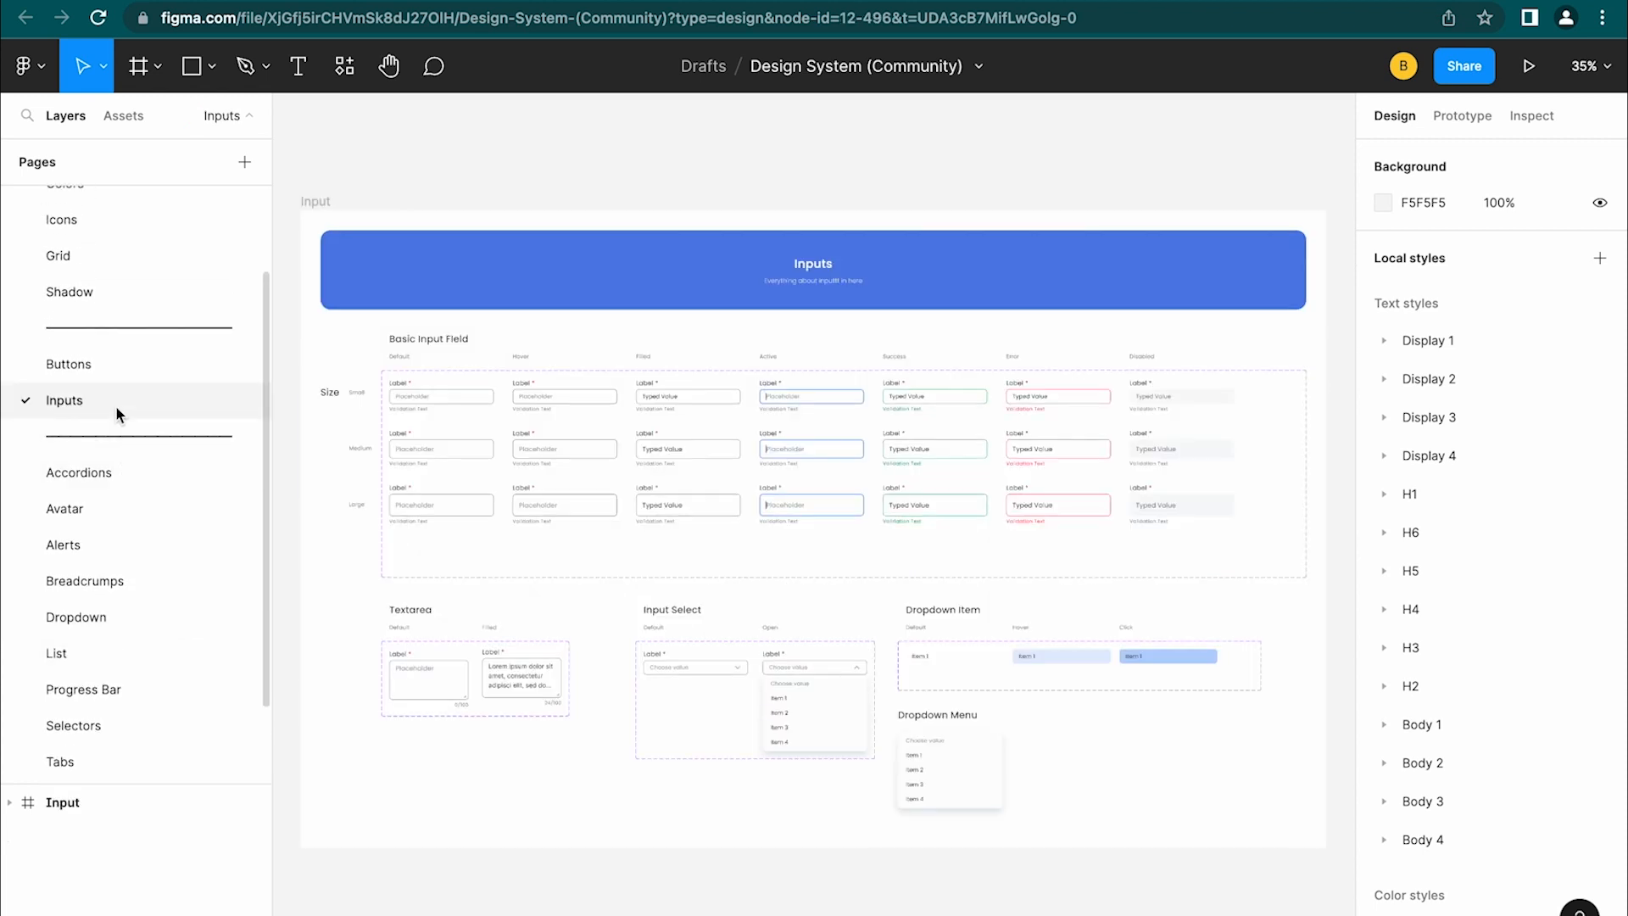
scroll(415, 462, up, 10)
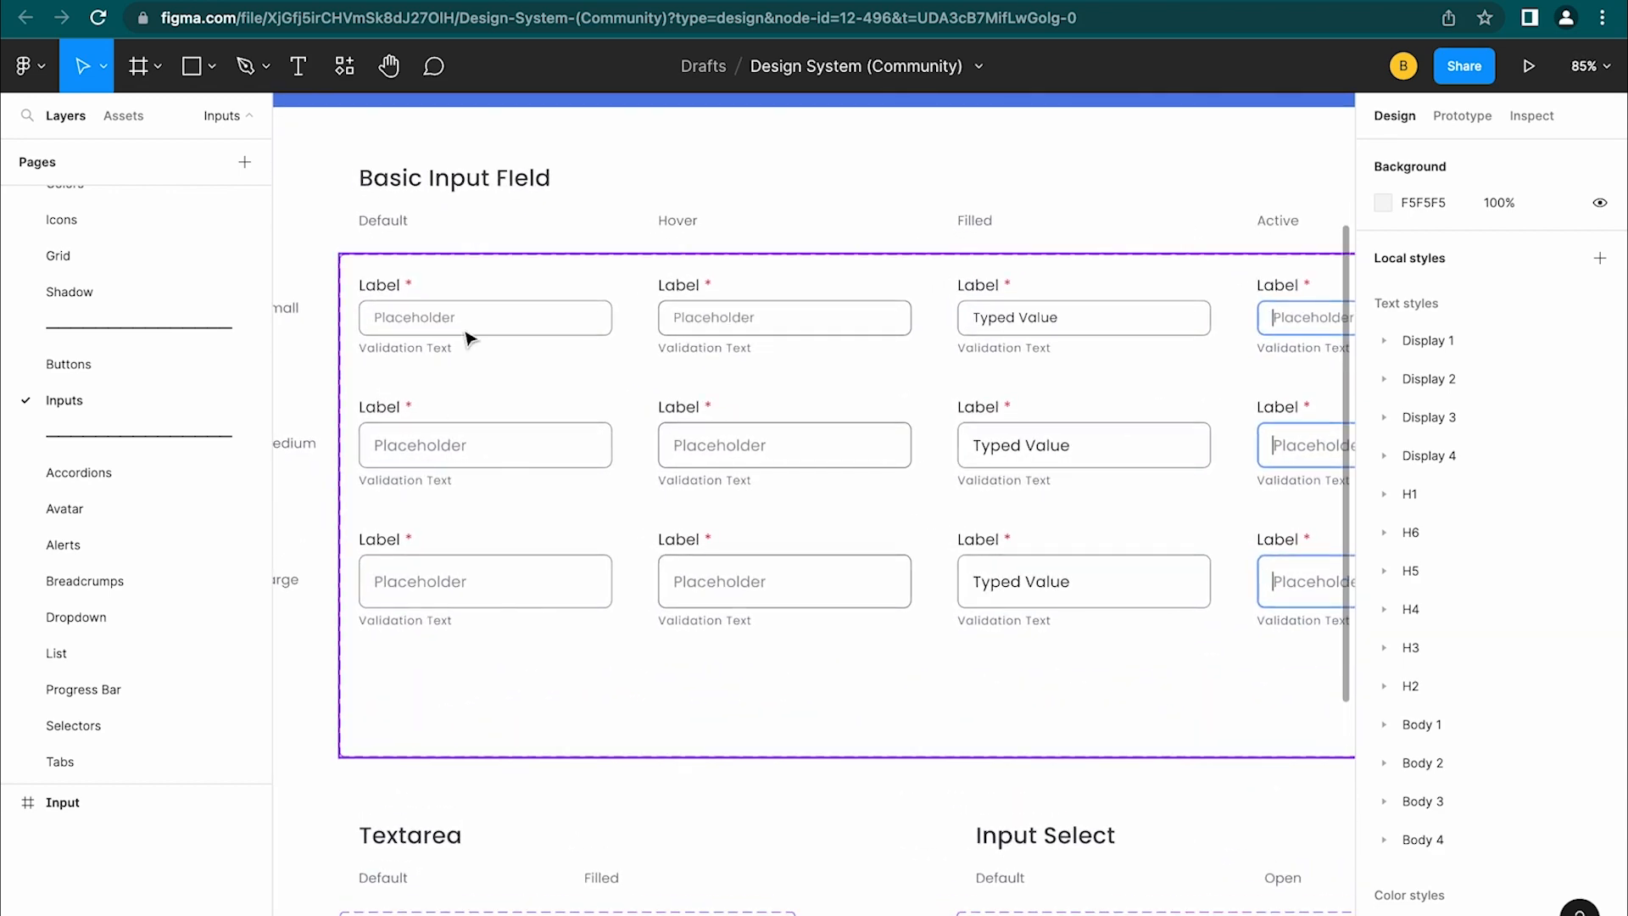
scroll(465, 334, down, 5)
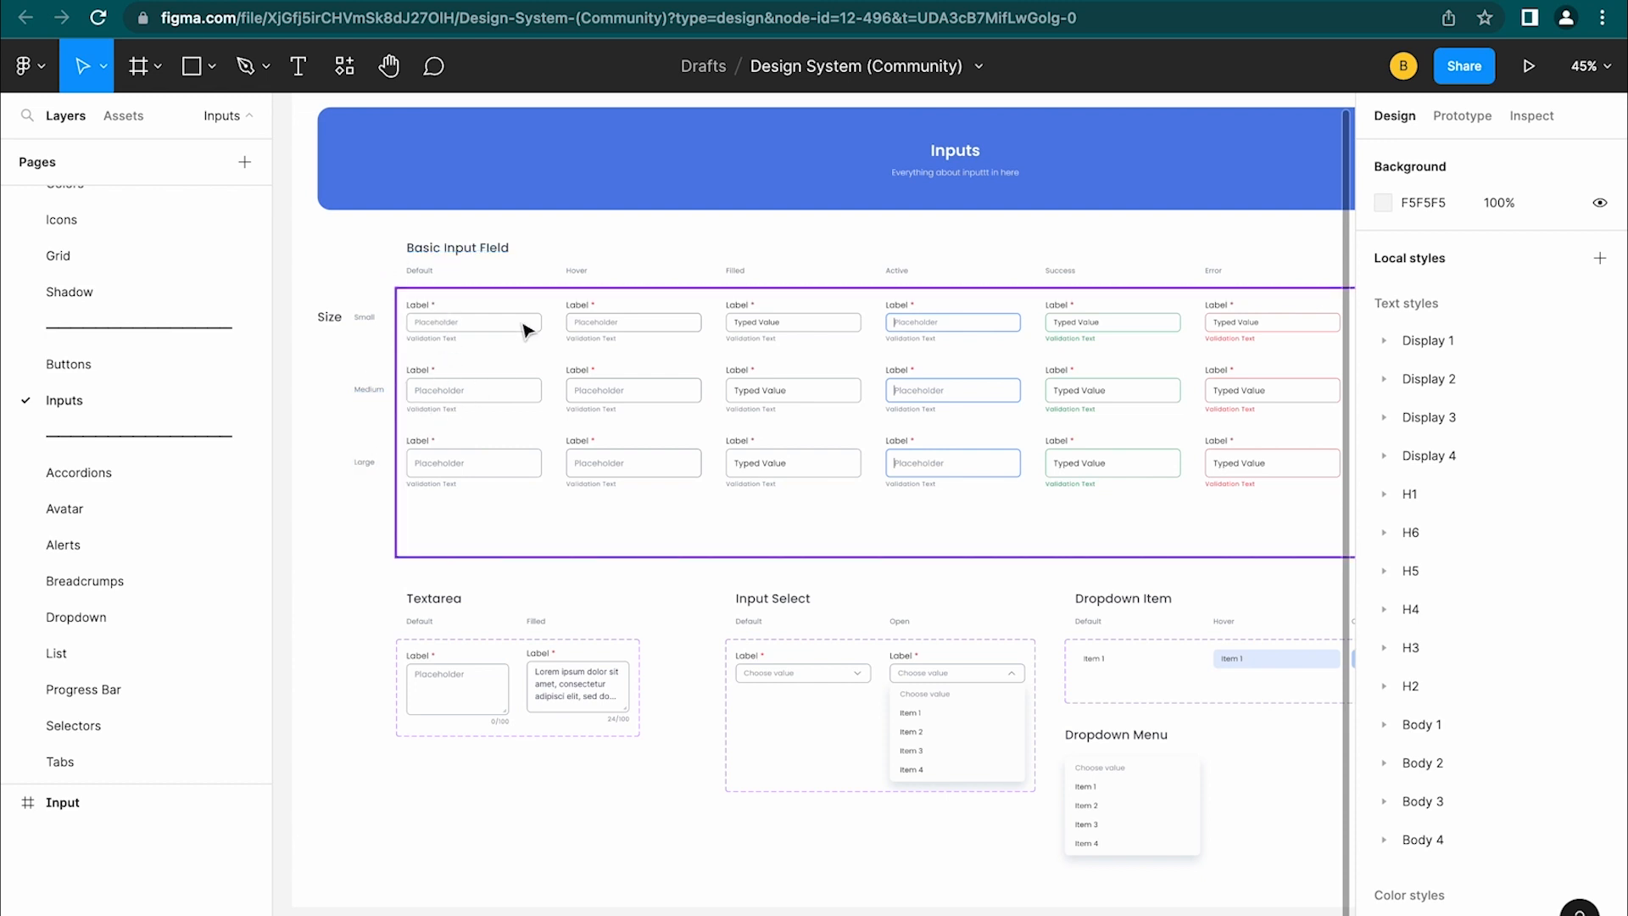
scroll(605, 338, down, 2)
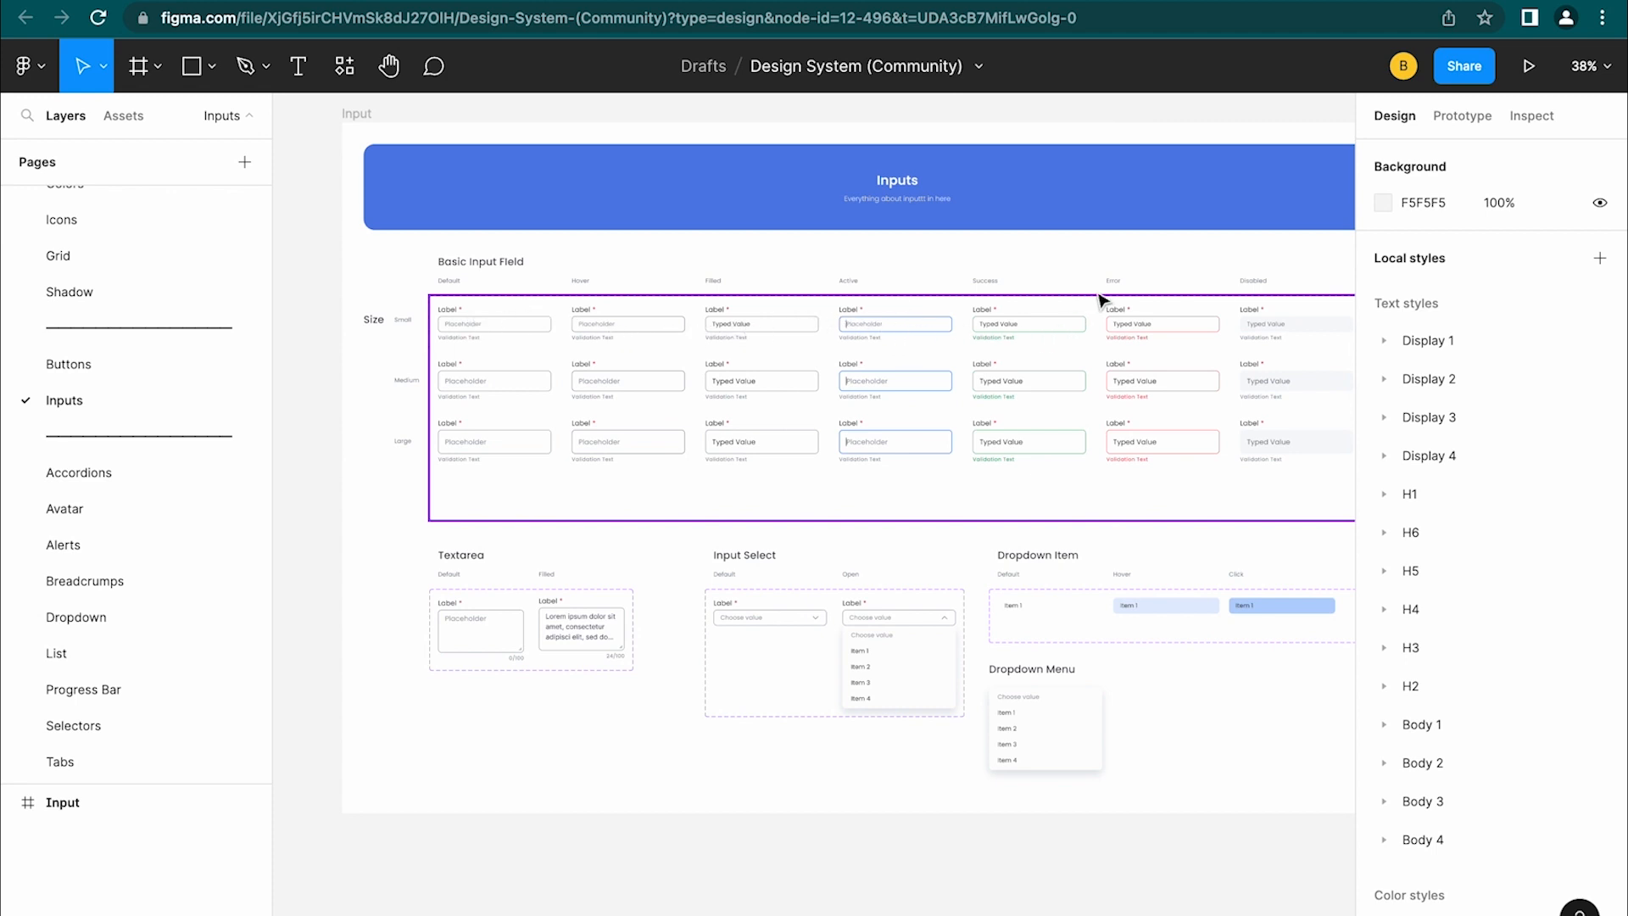
scroll(1077, 527, right, 2)
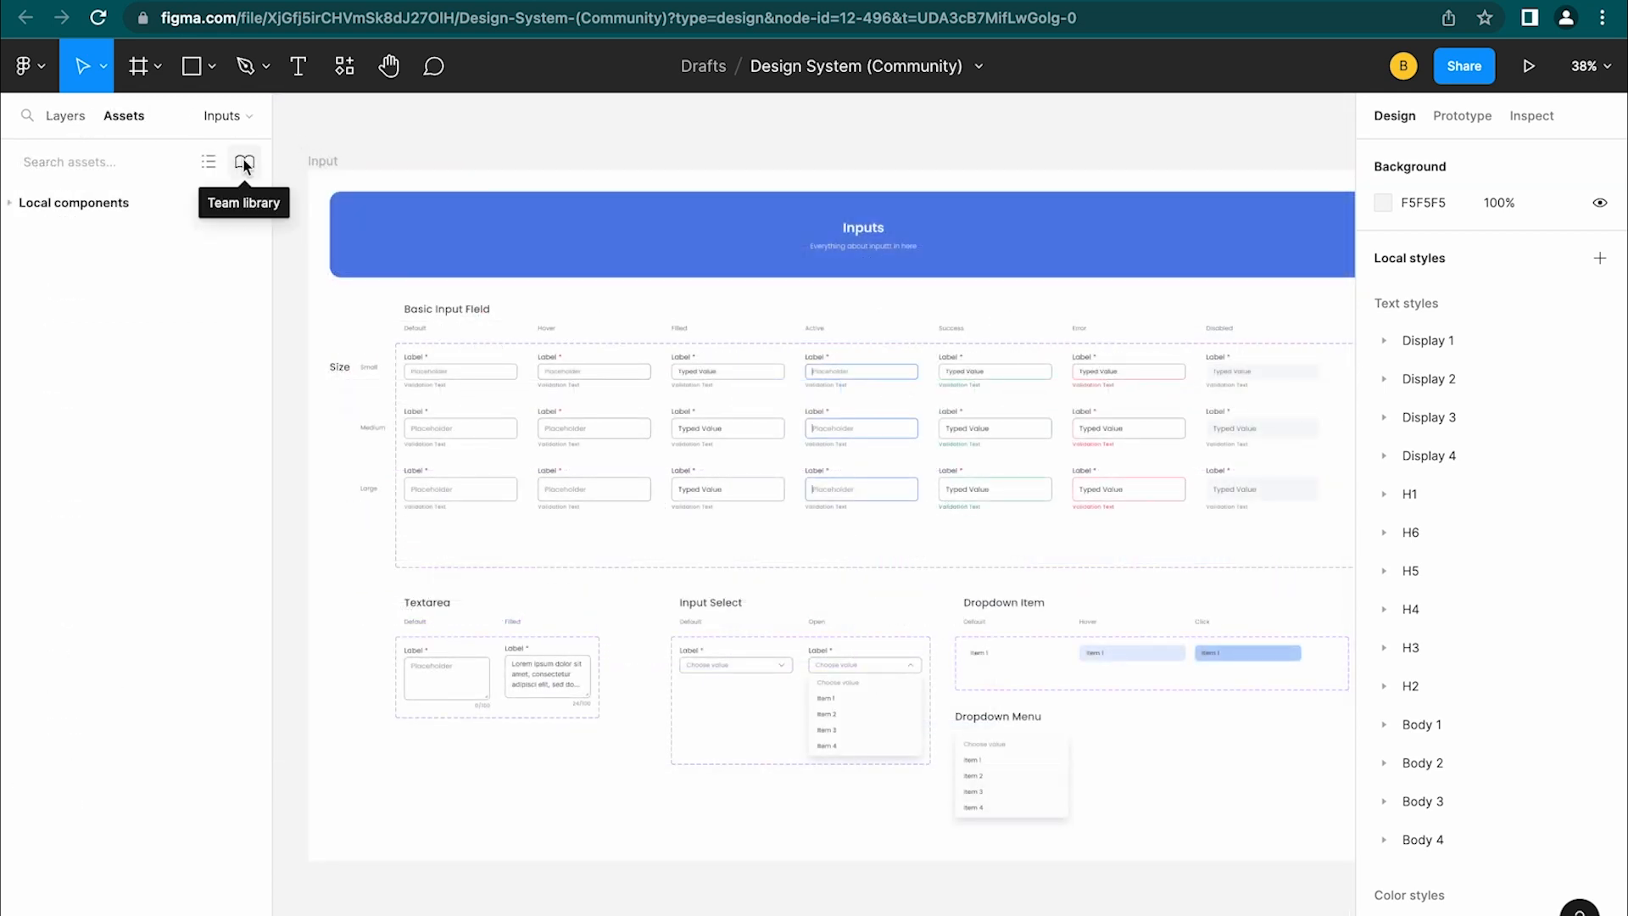
click(244, 161)
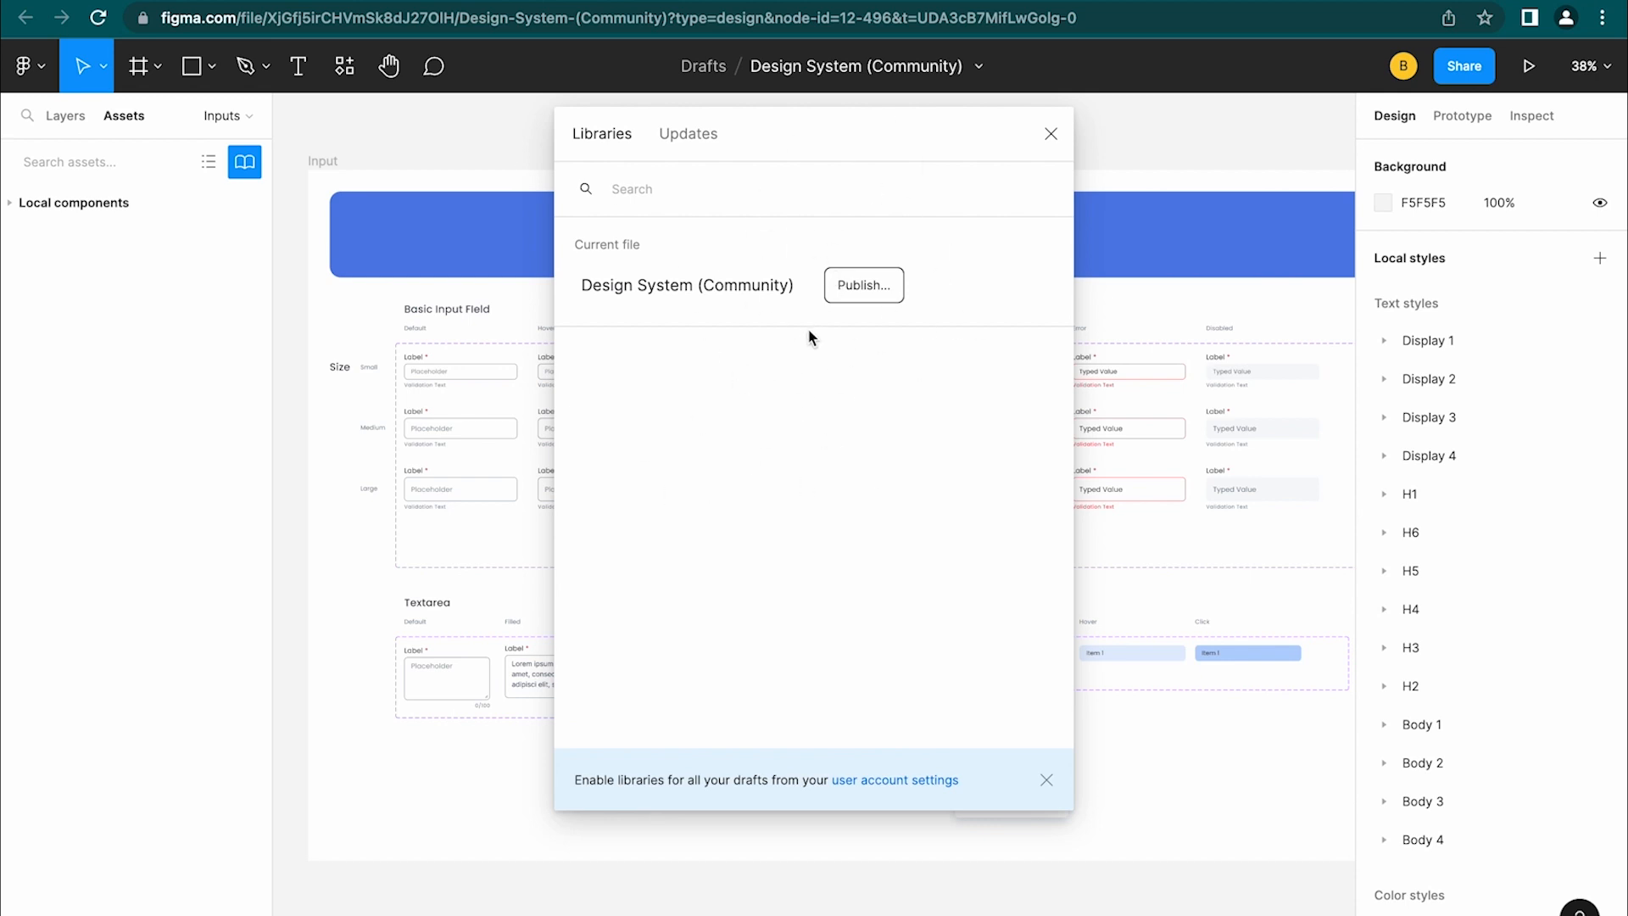
click(871, 288)
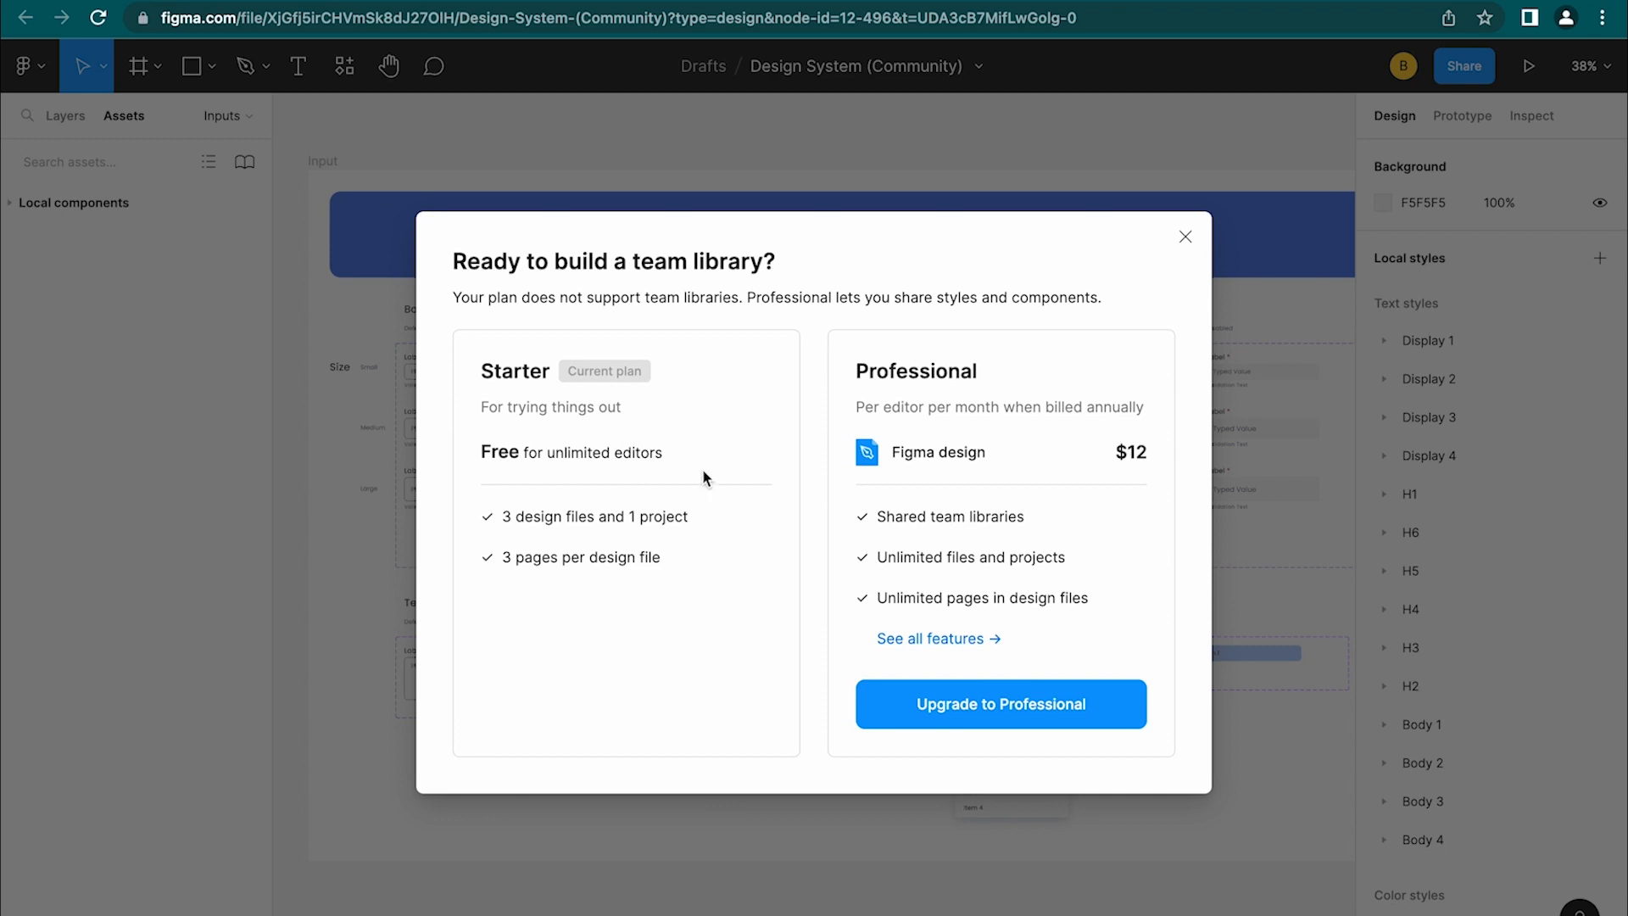
click(1192, 238)
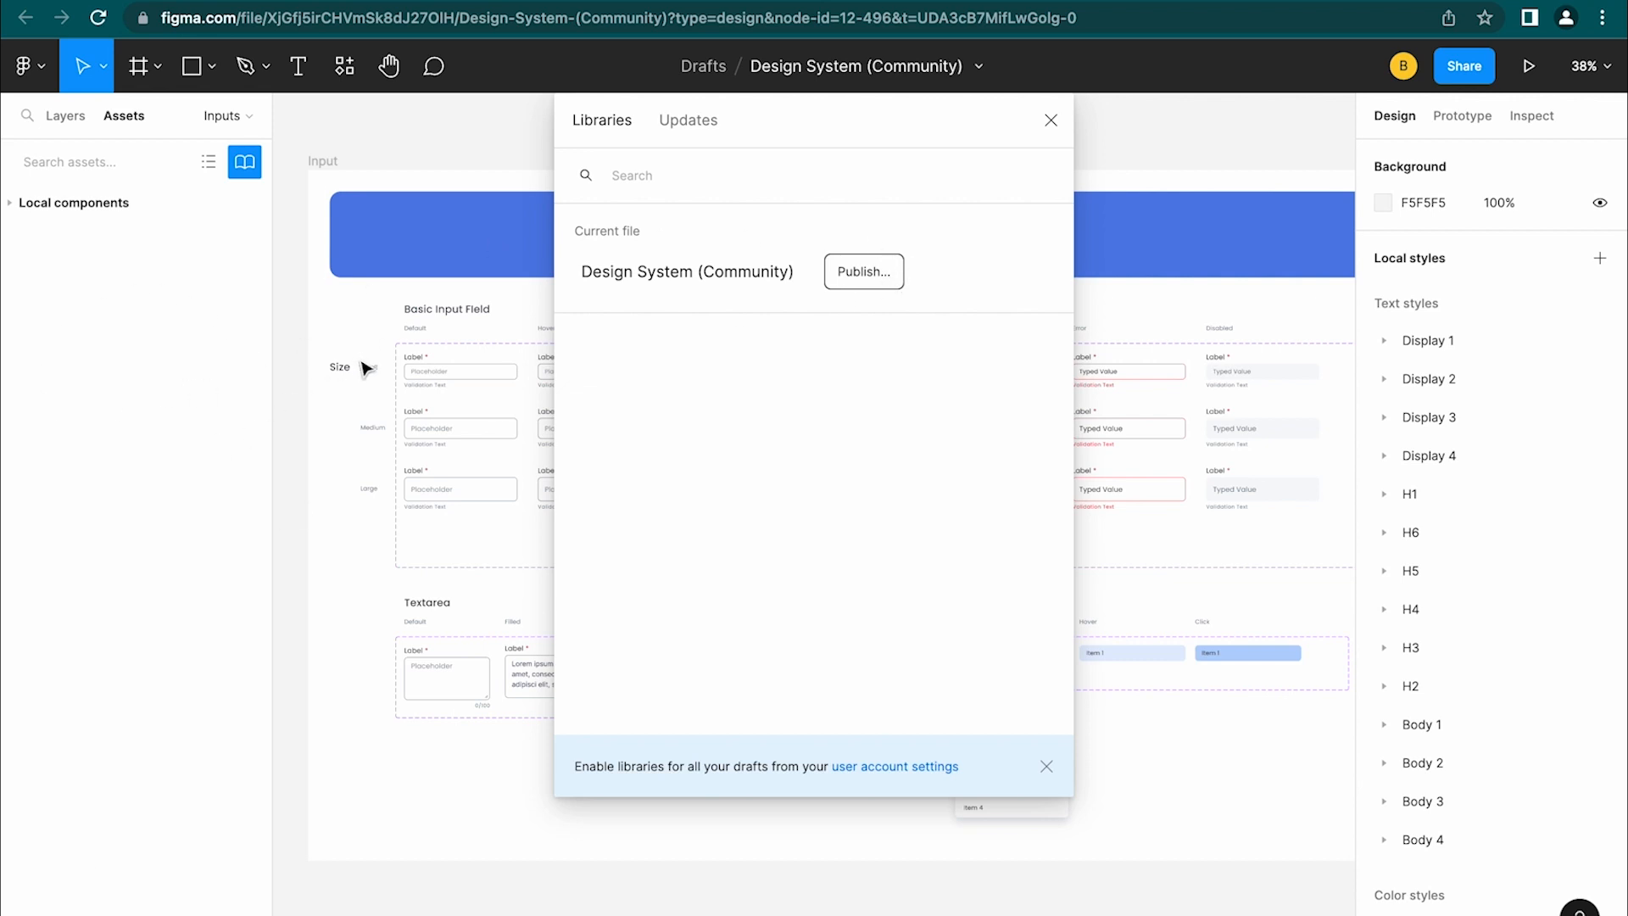
click(1058, 118)
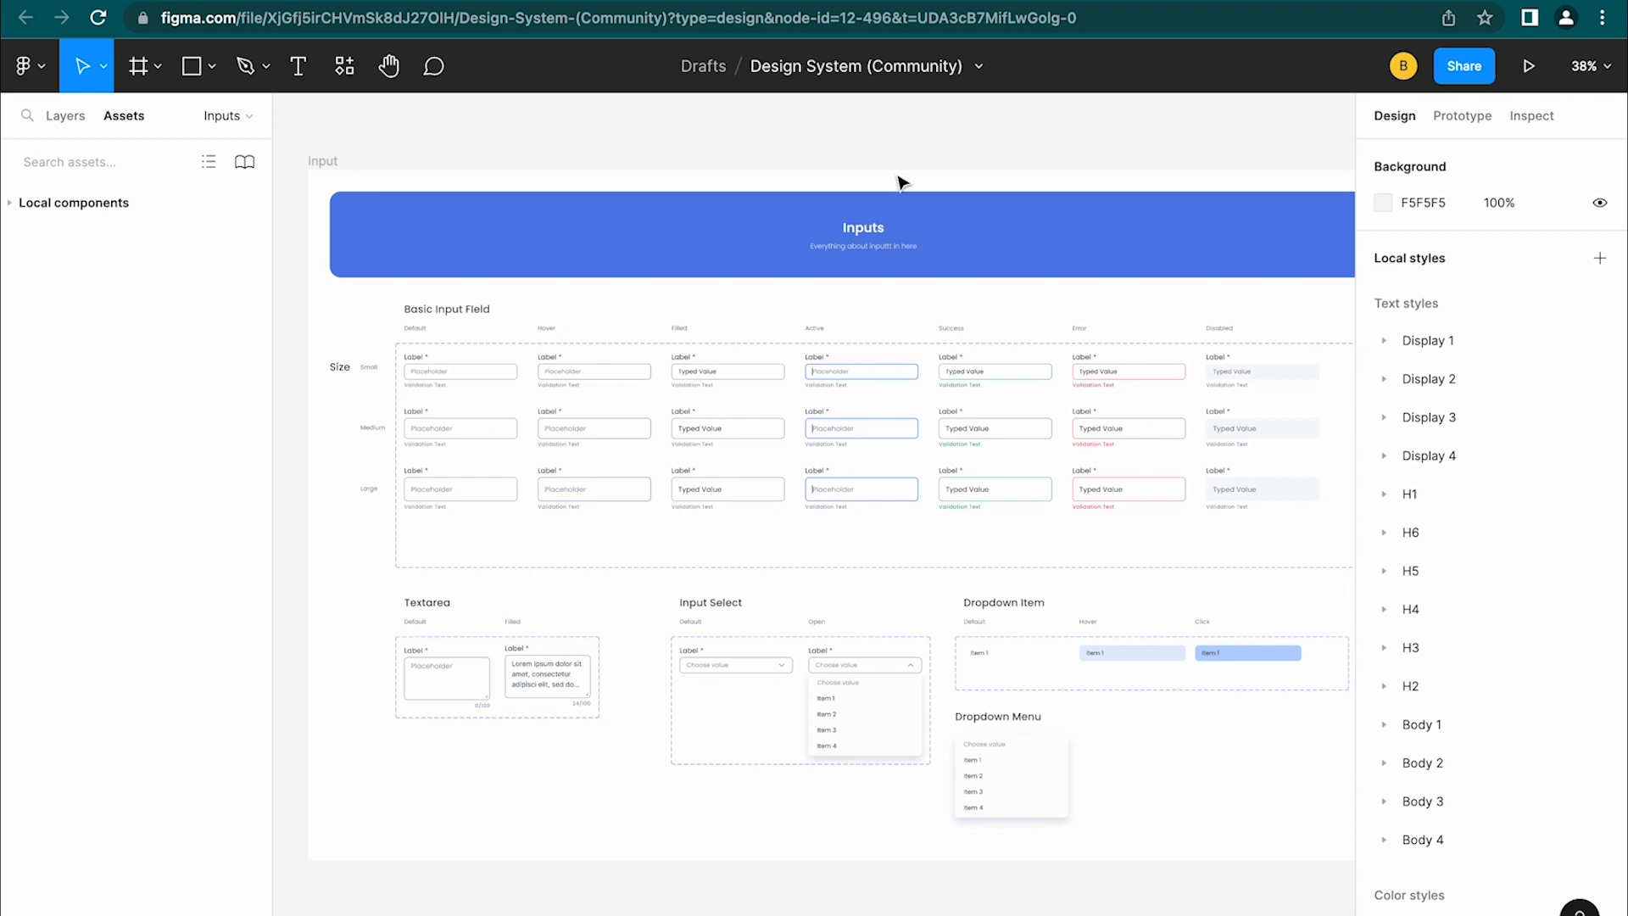
click(434, 376)
click(434, 376)
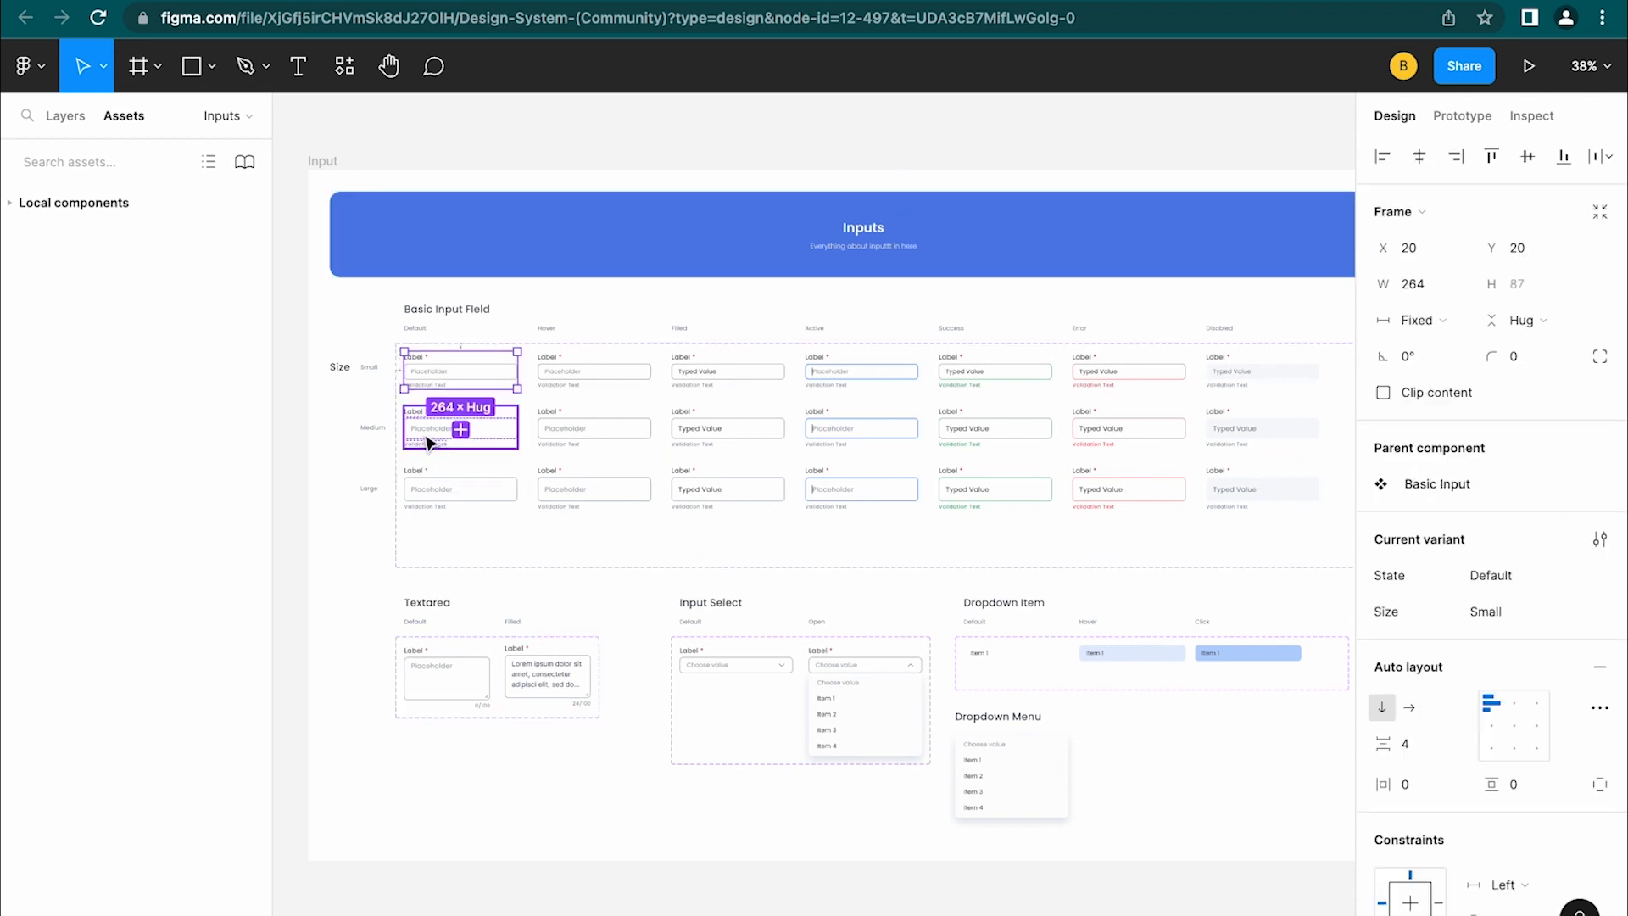
Copy the Medium/Default Basic Input variant into Sign up and position it against the Get Started button
click(428, 441)
key(super+c)
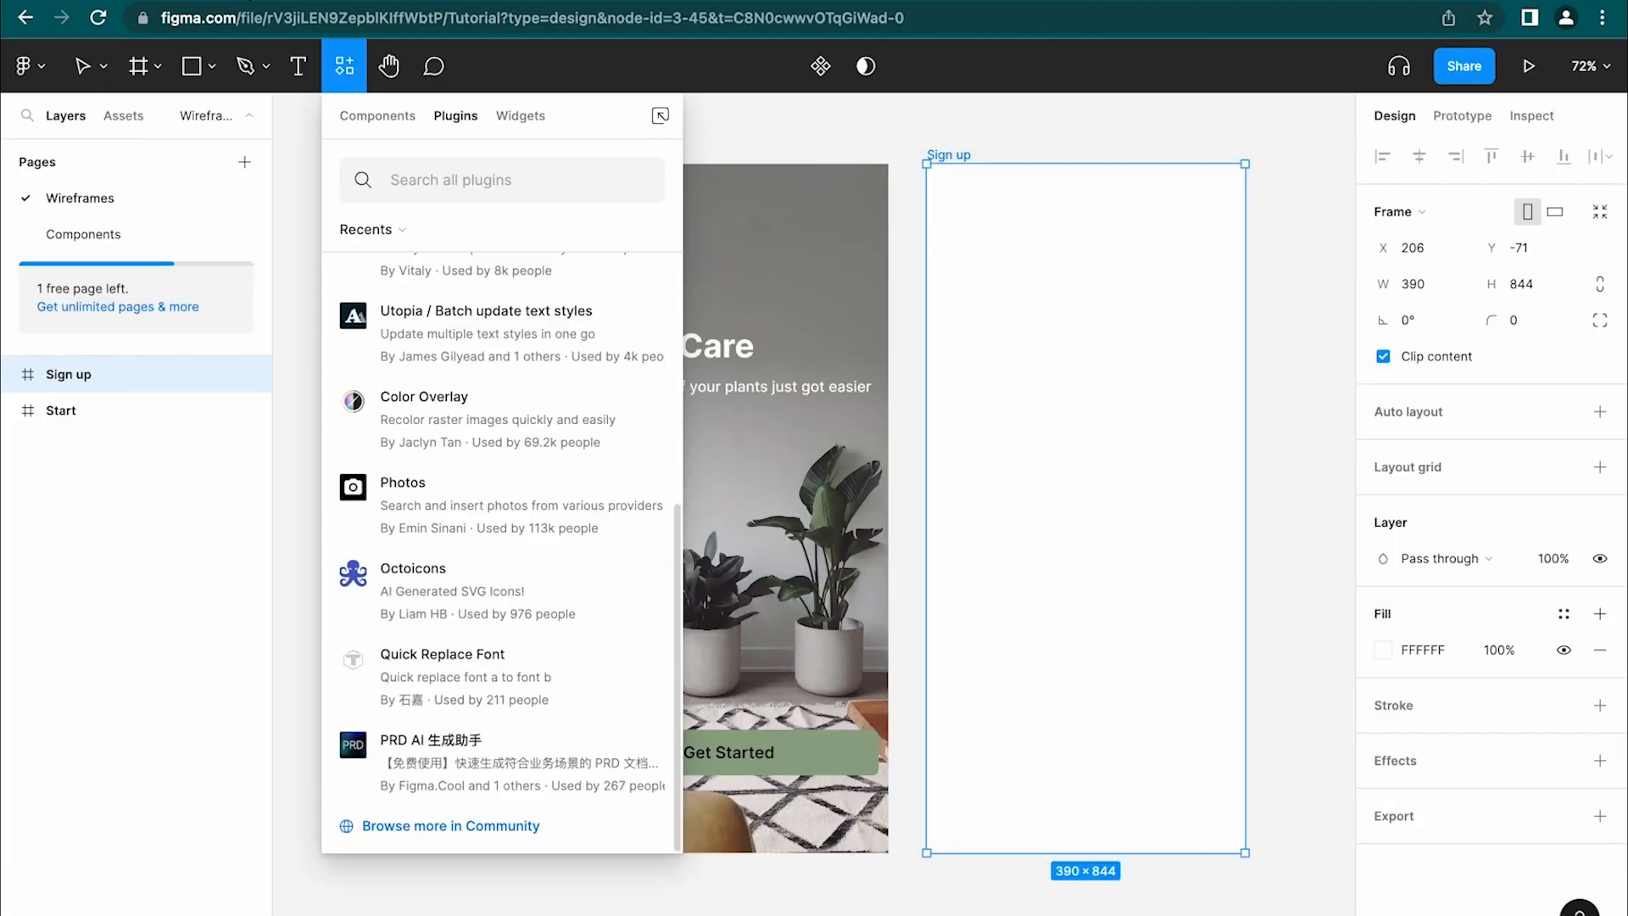
click(1012, 286)
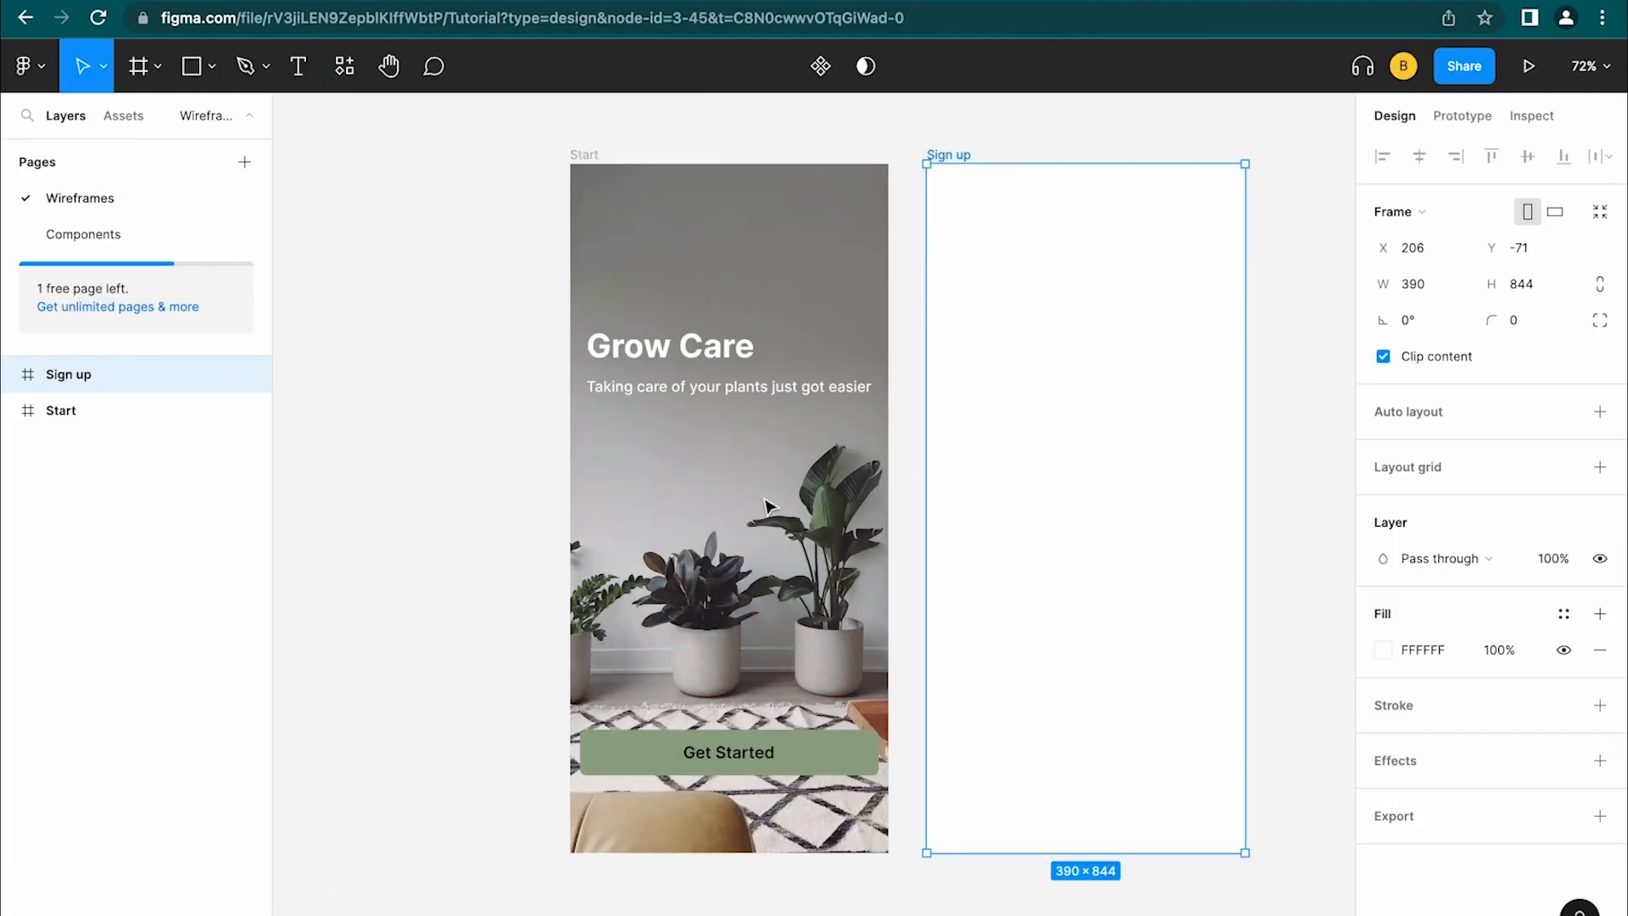
scroll(818, 497, right, 3)
scroll(818, 498, down, 1)
key(super+v)
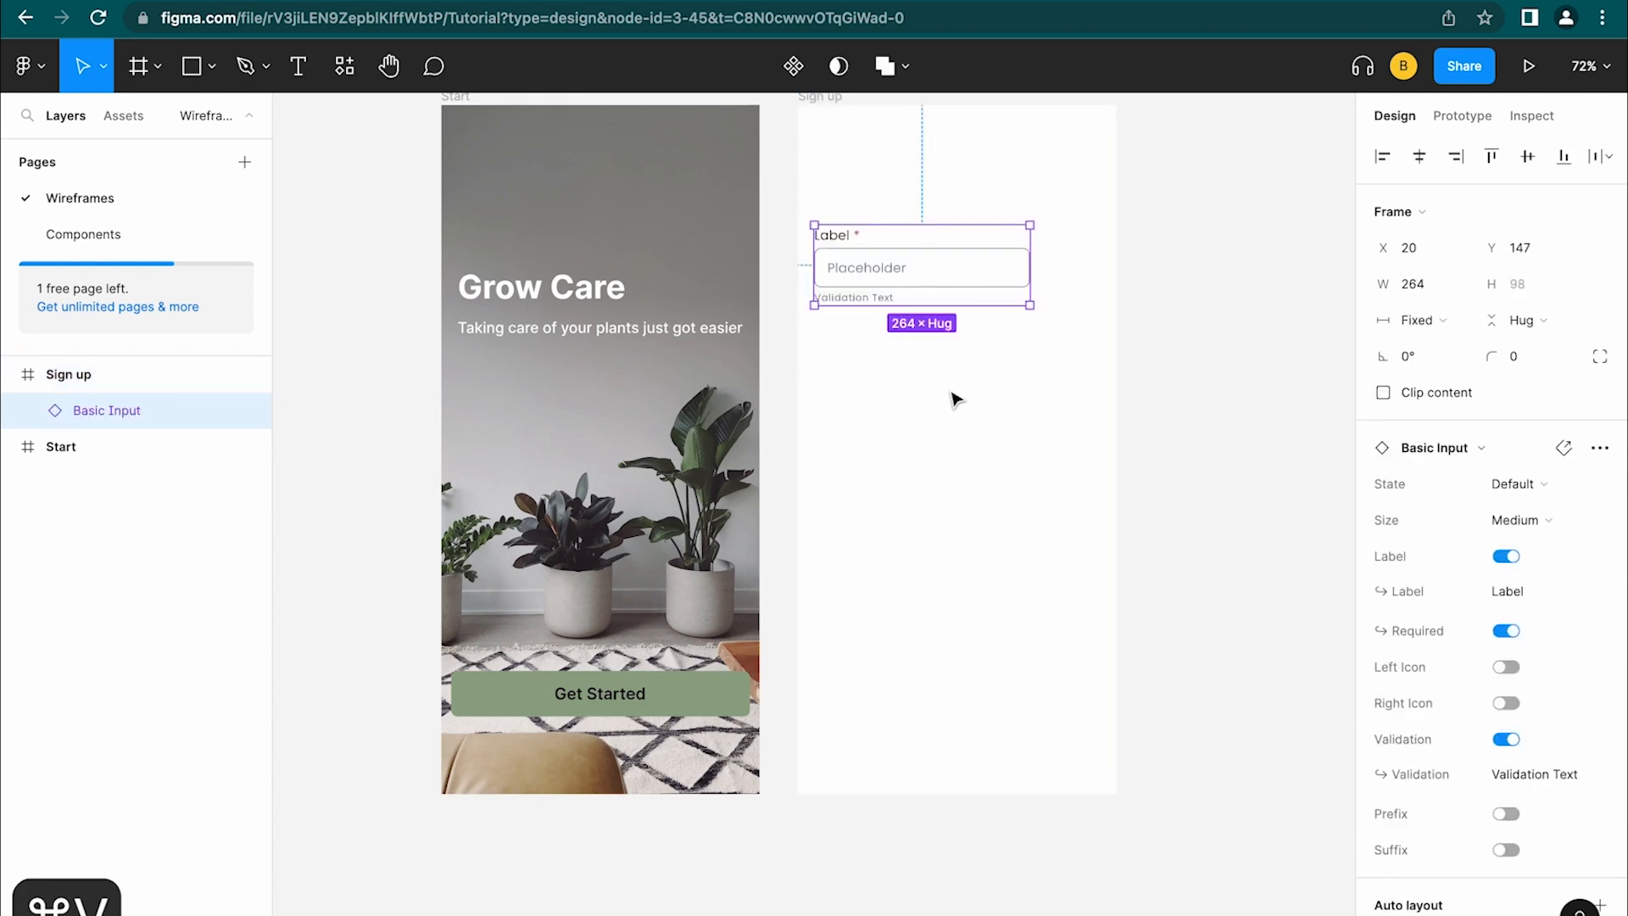
mouse_move(950, 267)
mouse_down()
mouse_move(981, 429)
mouse_move(984, 292)
mouse_move(955, 291)
mouse_up()
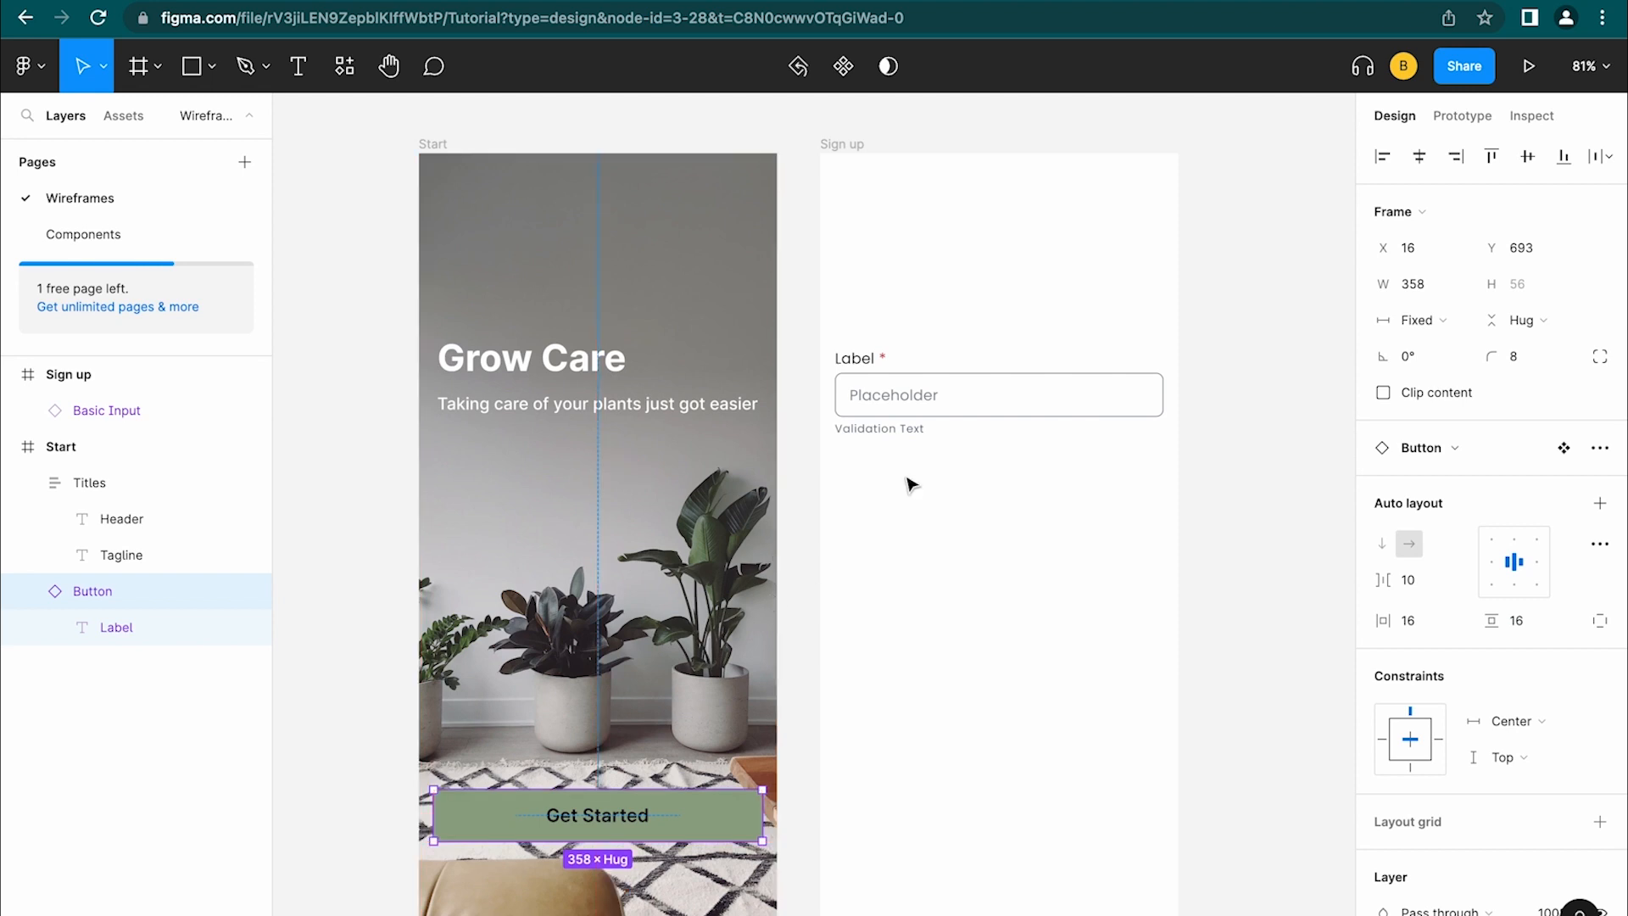
click(963, 374)
key(alt)
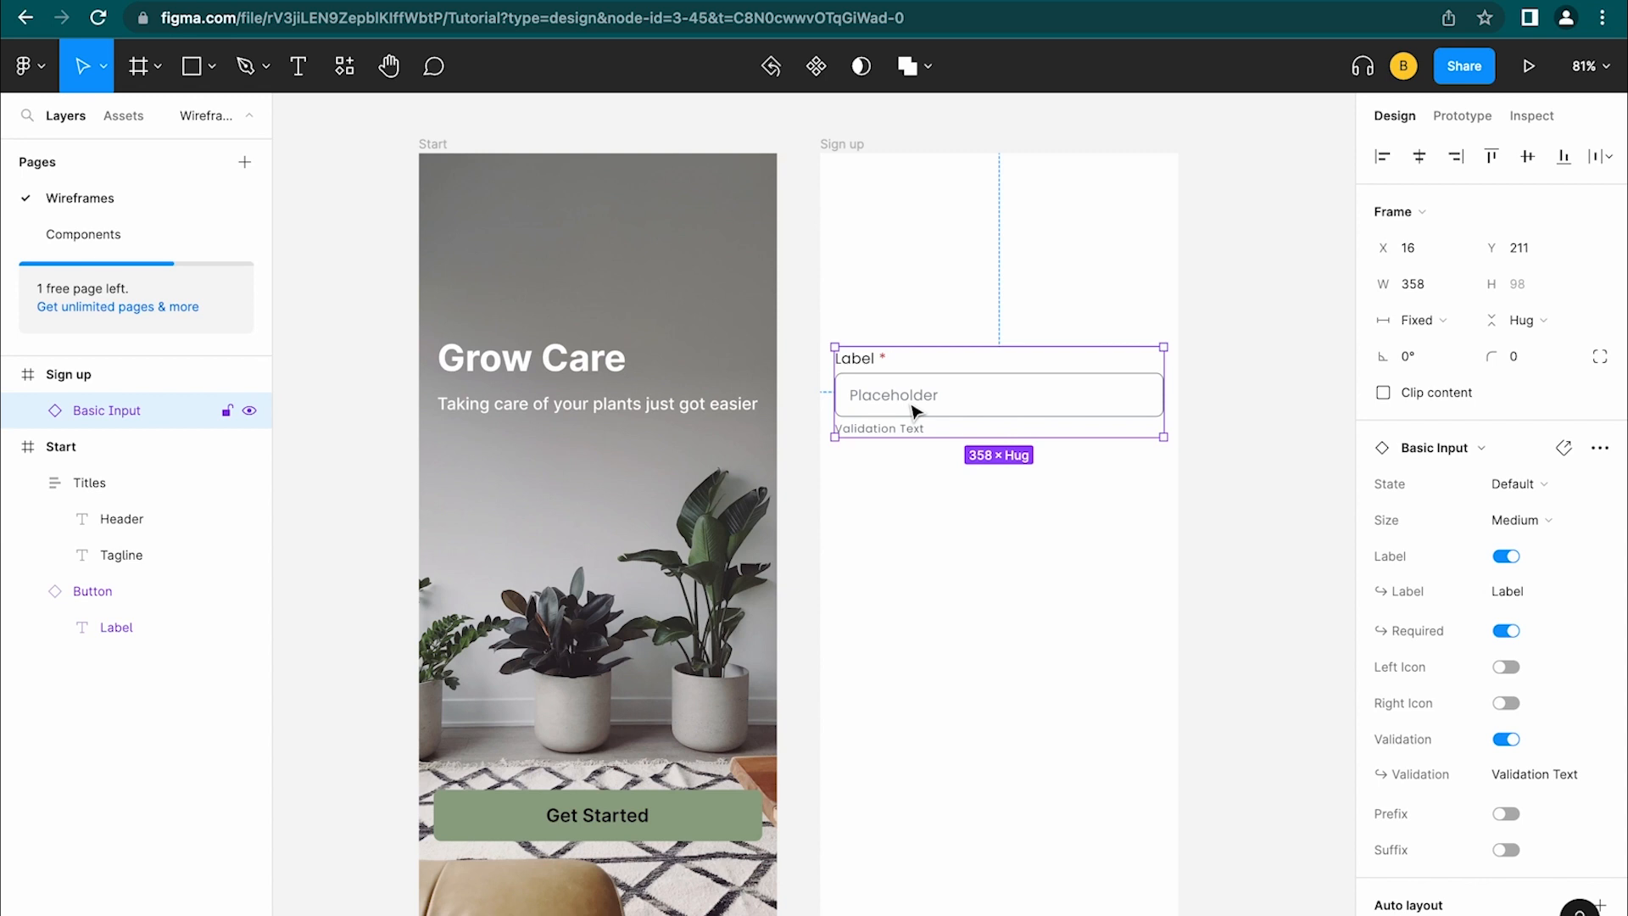
Search 'mobile app grid layout best practices' and read the Infinum article's 16 px margin guidance
click(810, 585)
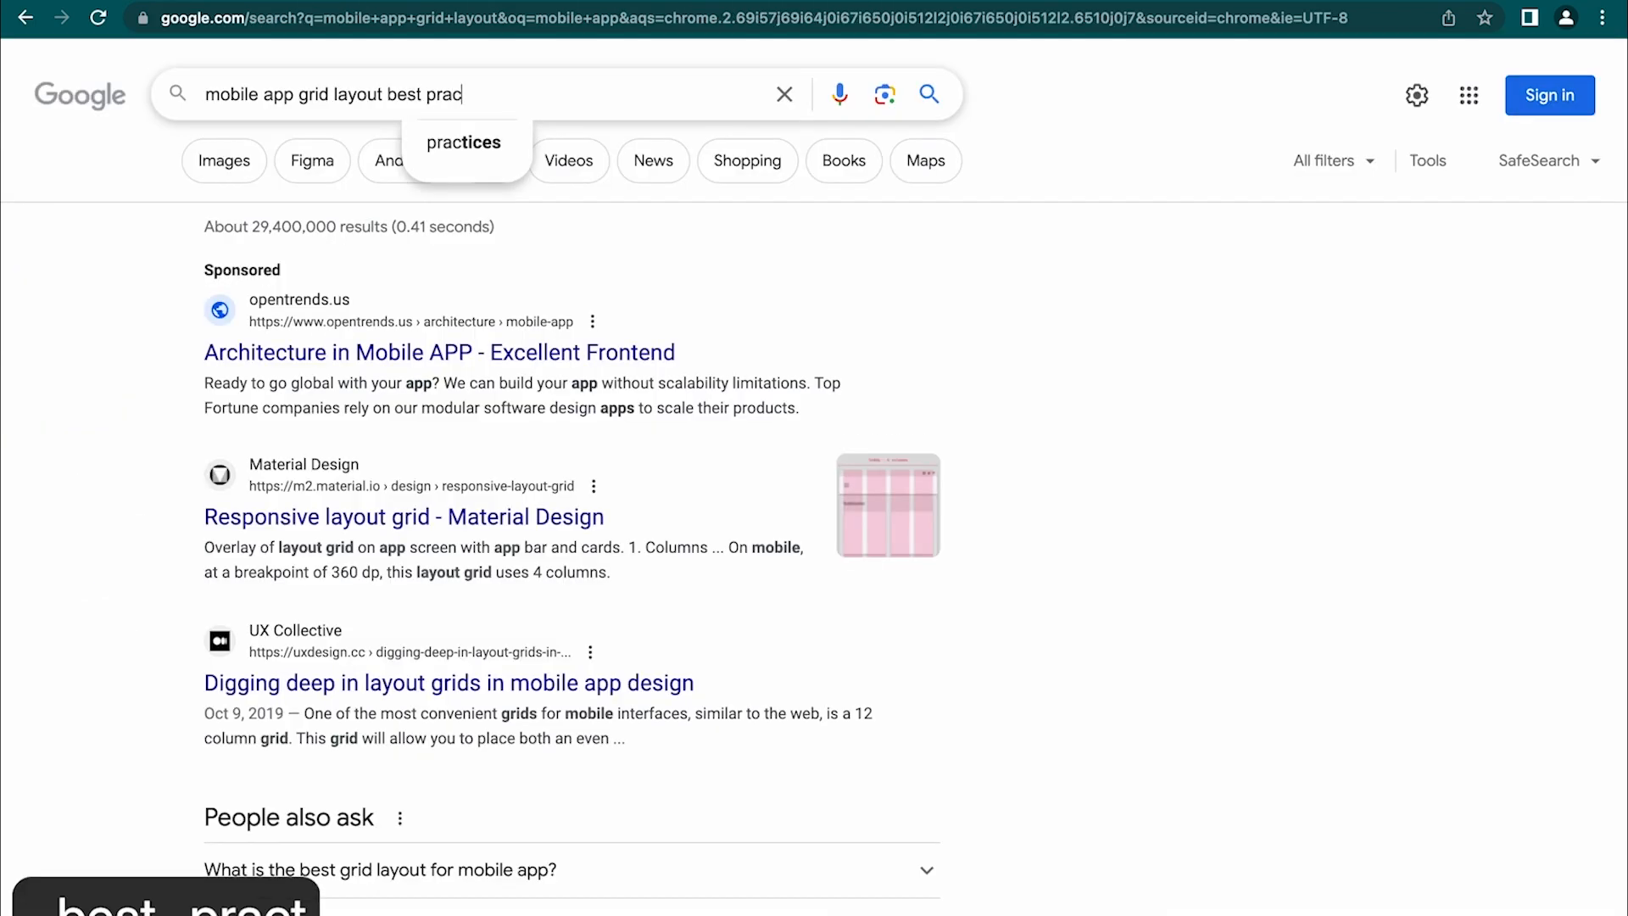
text(tices)
key(Return)
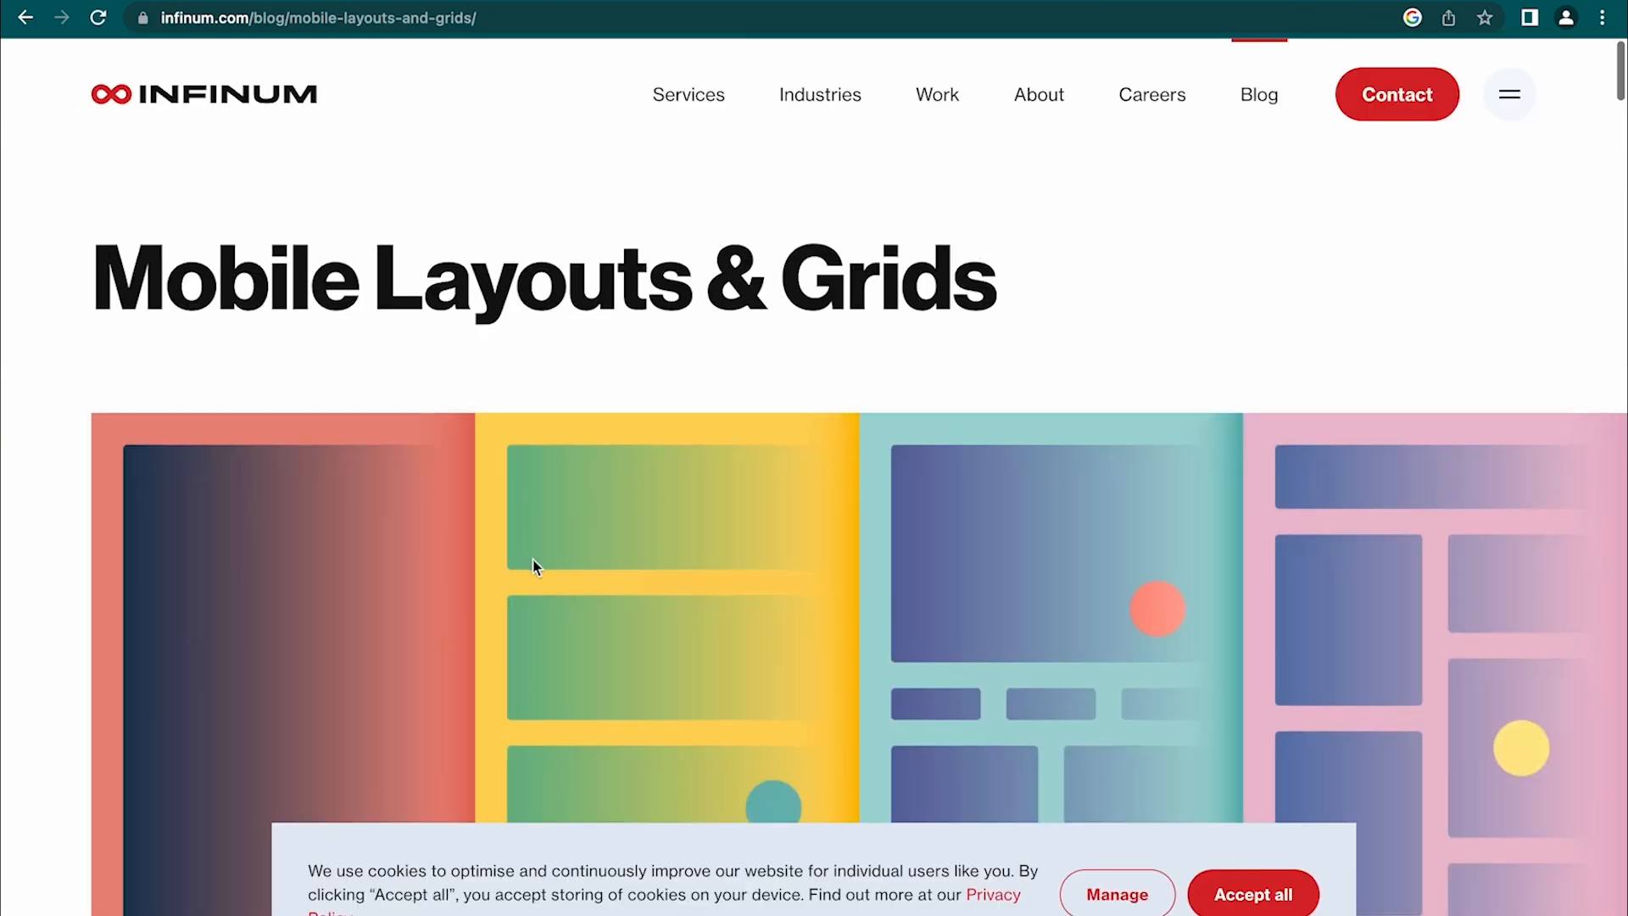
scroll(534, 563, down, 15)
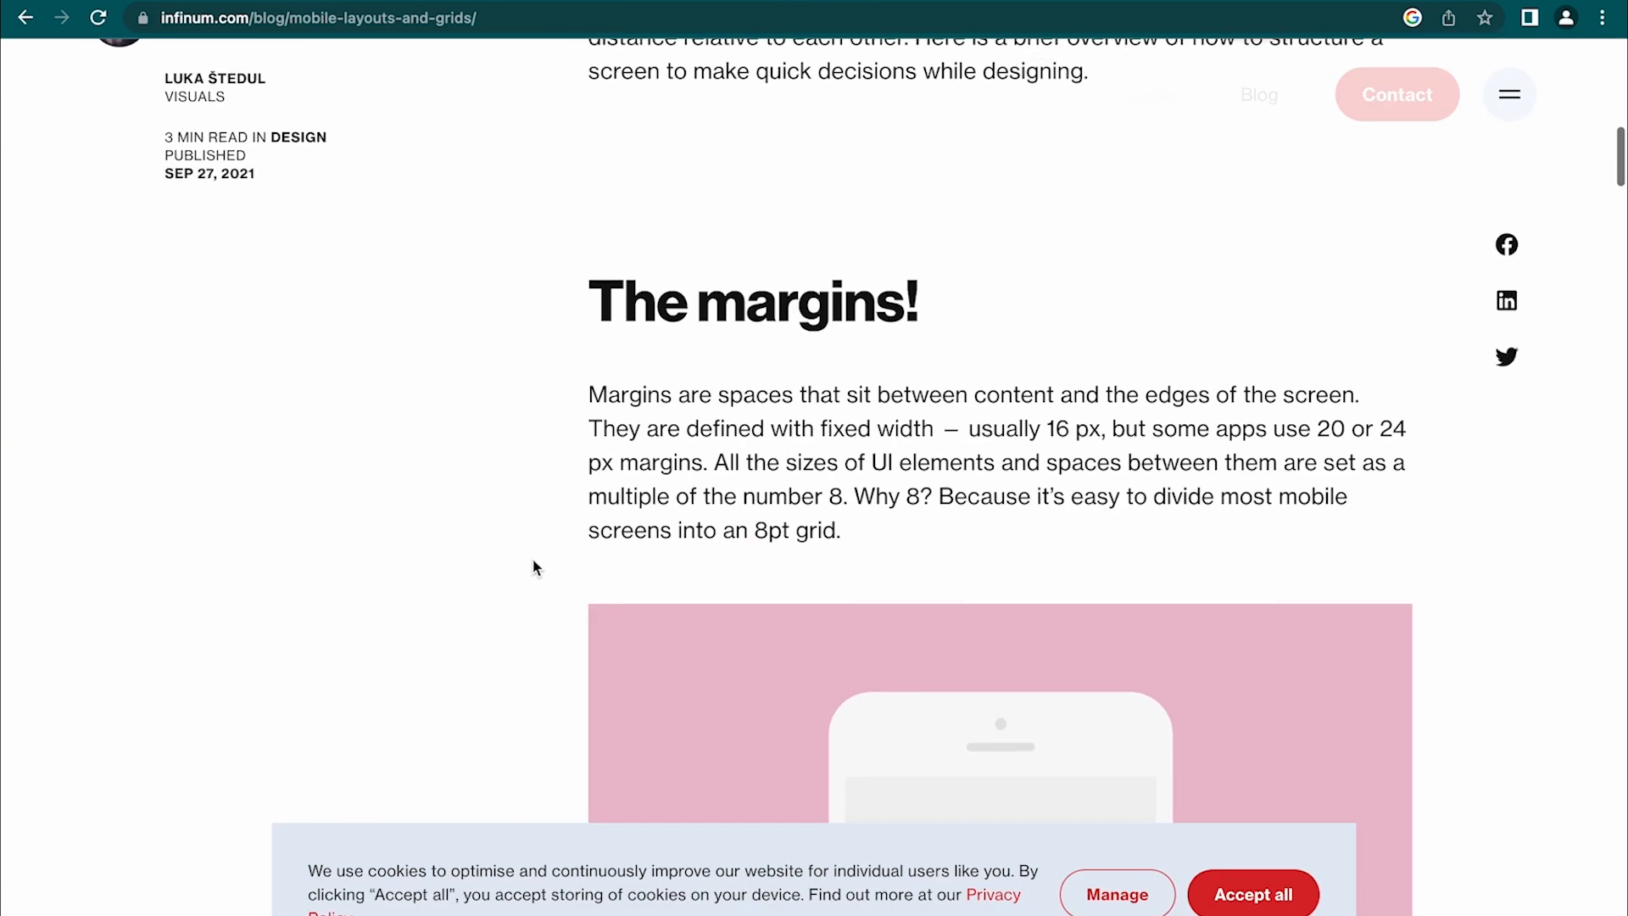
scroll(534, 567, up, 1)
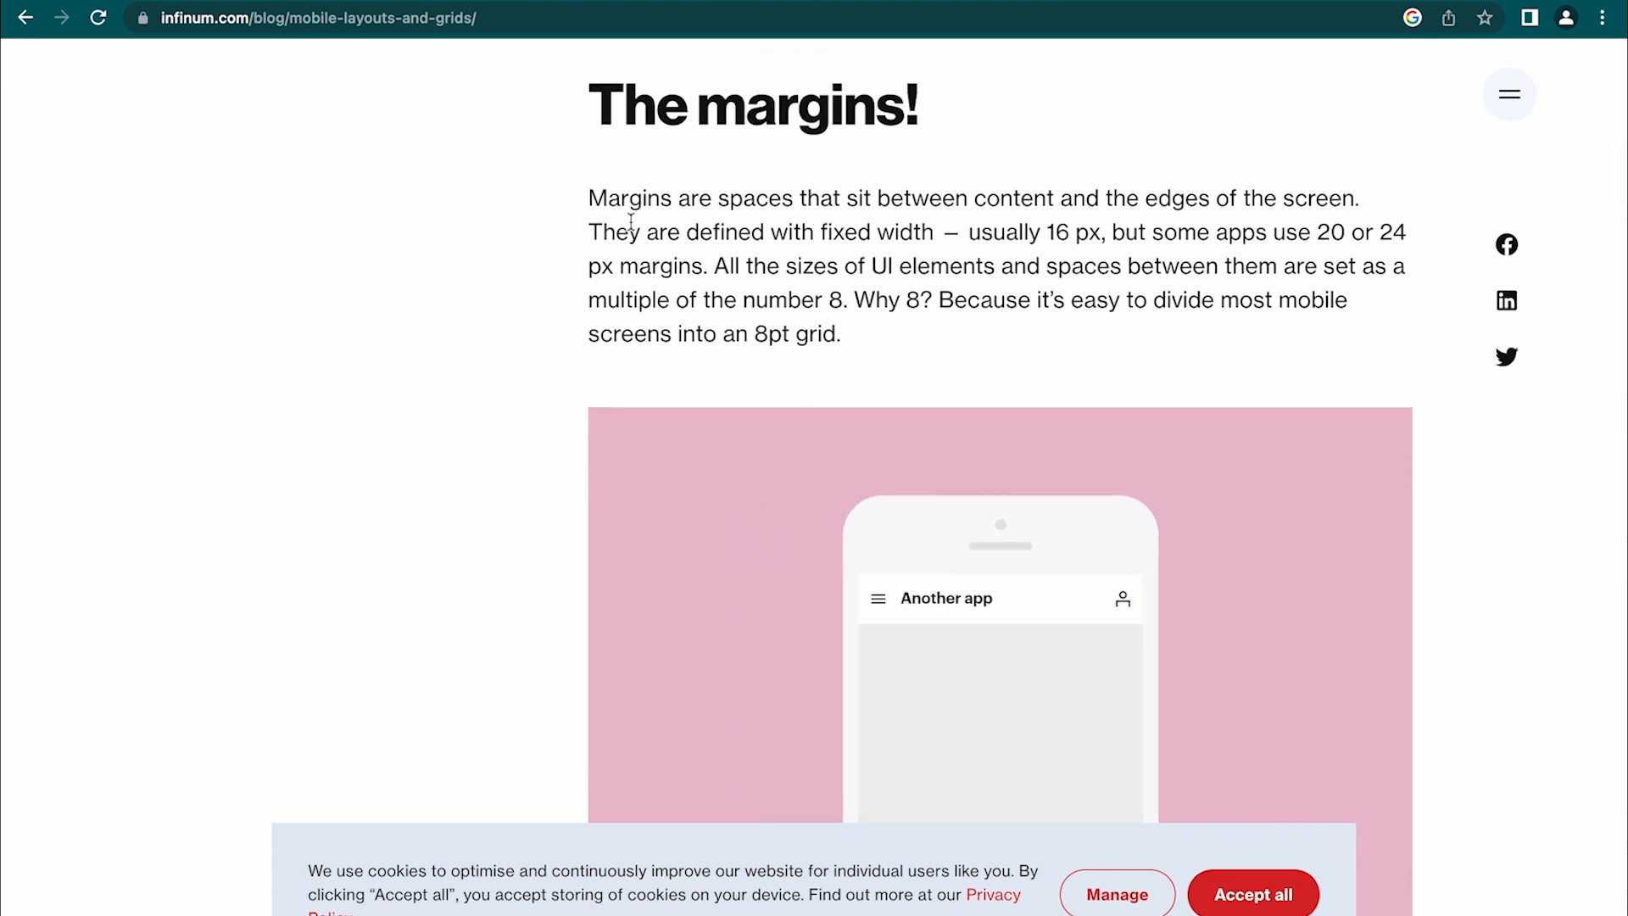
drag(591, 231, 1412, 202)
scroll(1095, 229, down, 1)
scroll(1409, 202, down, 2)
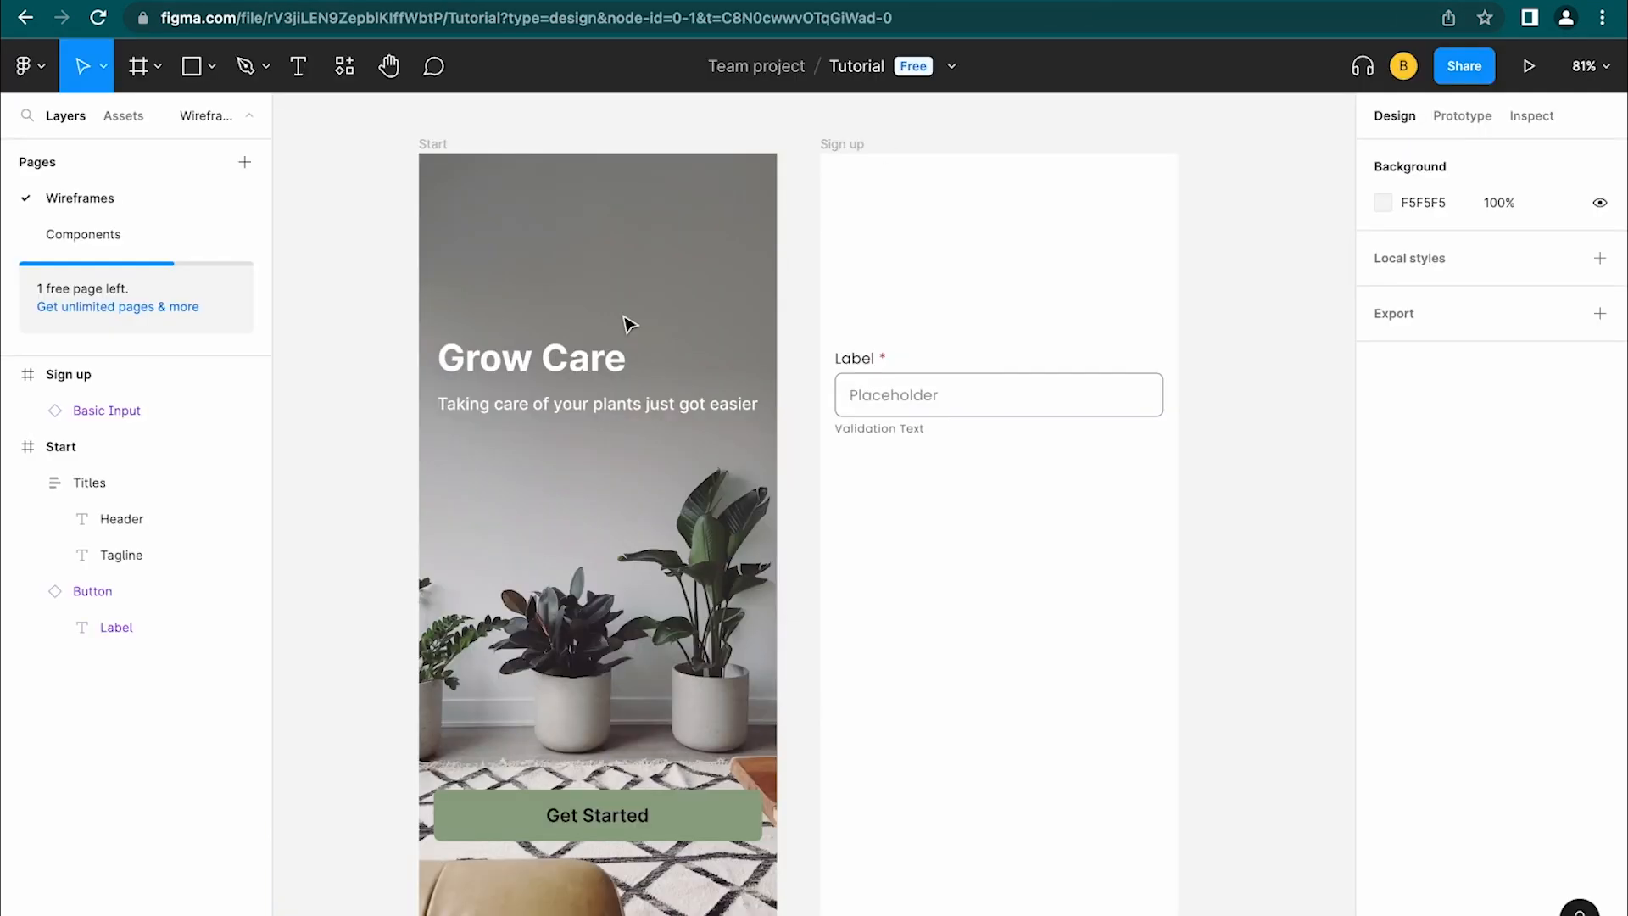
click(513, 403)
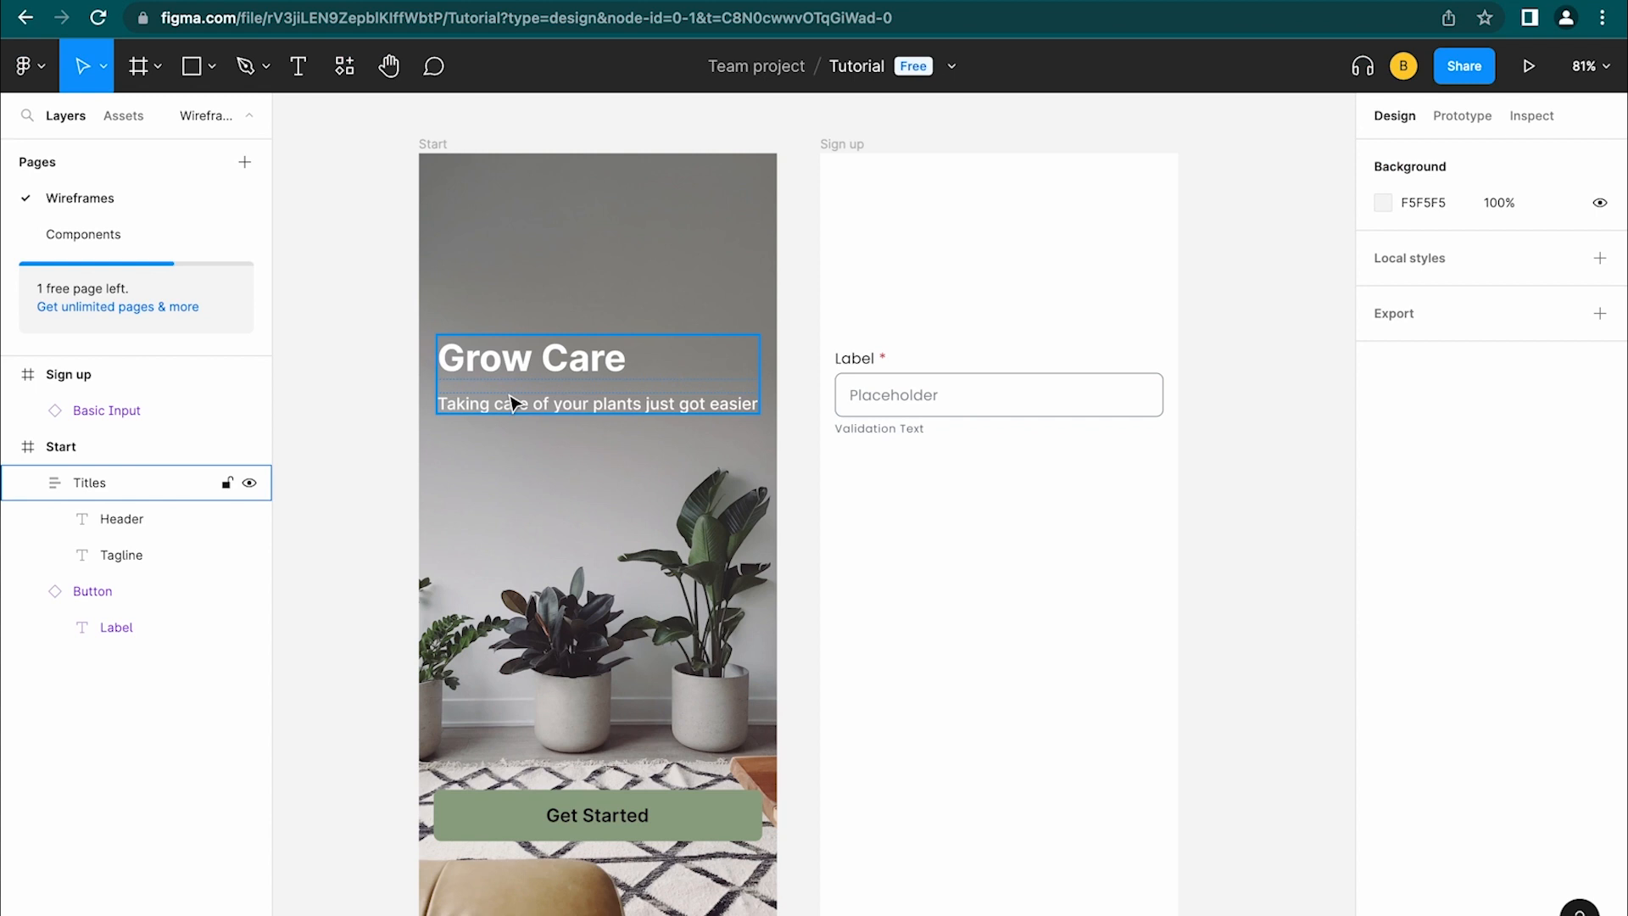
Move the Basic Input from the Sign up frame to the Components page, below the Button component
click(821, 331)
click(924, 405)
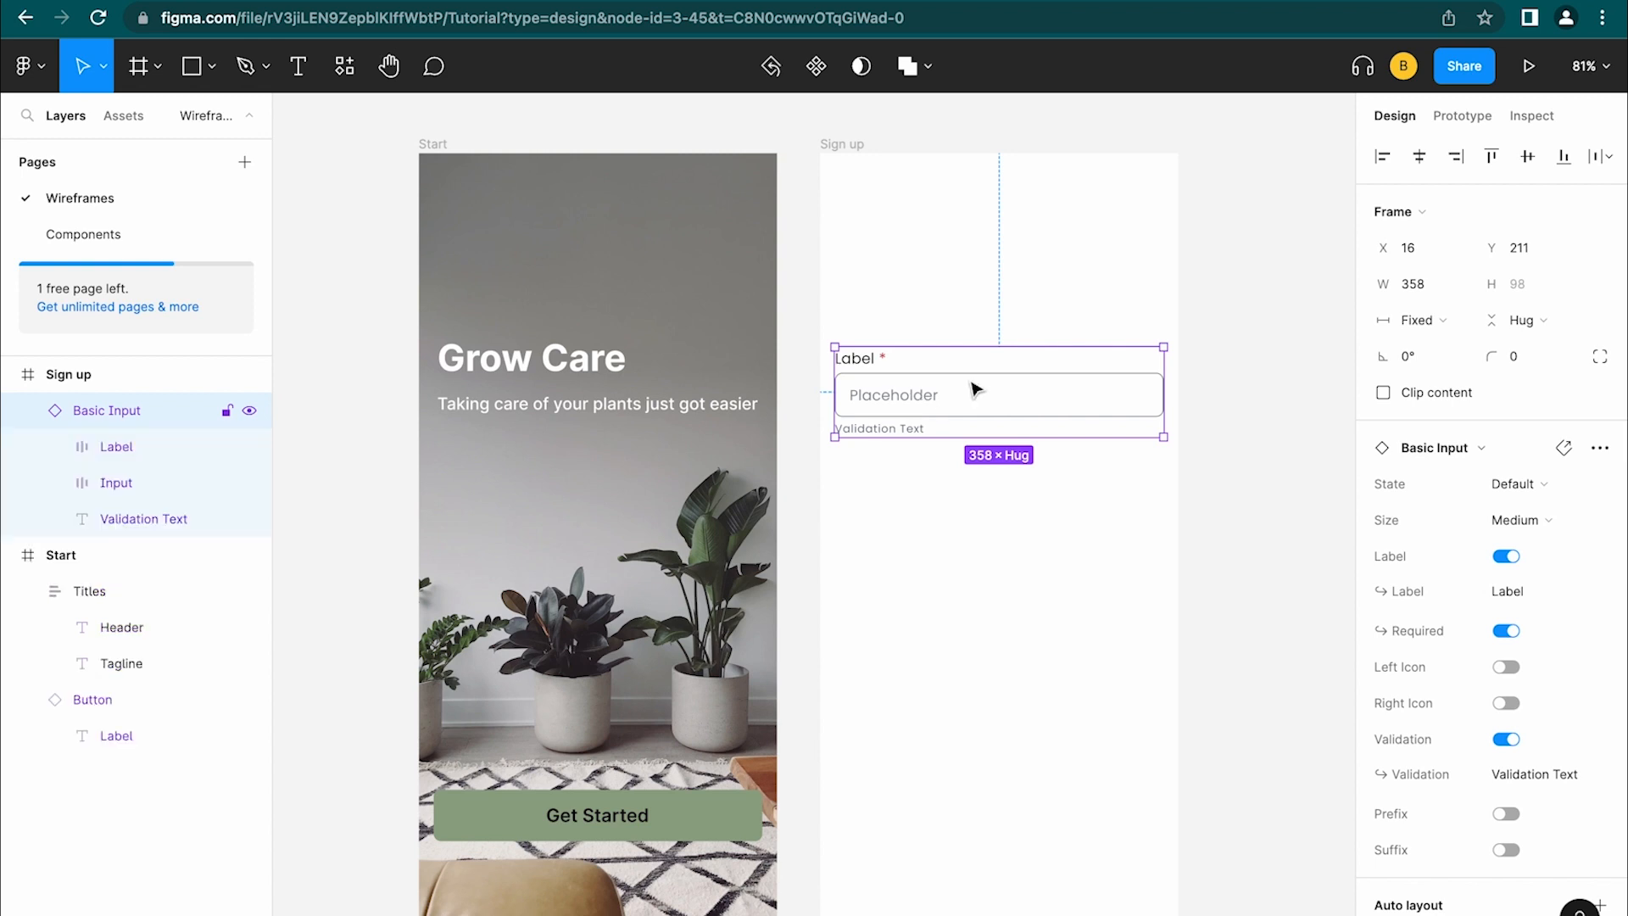
key(super+c)
key(BackSpace)
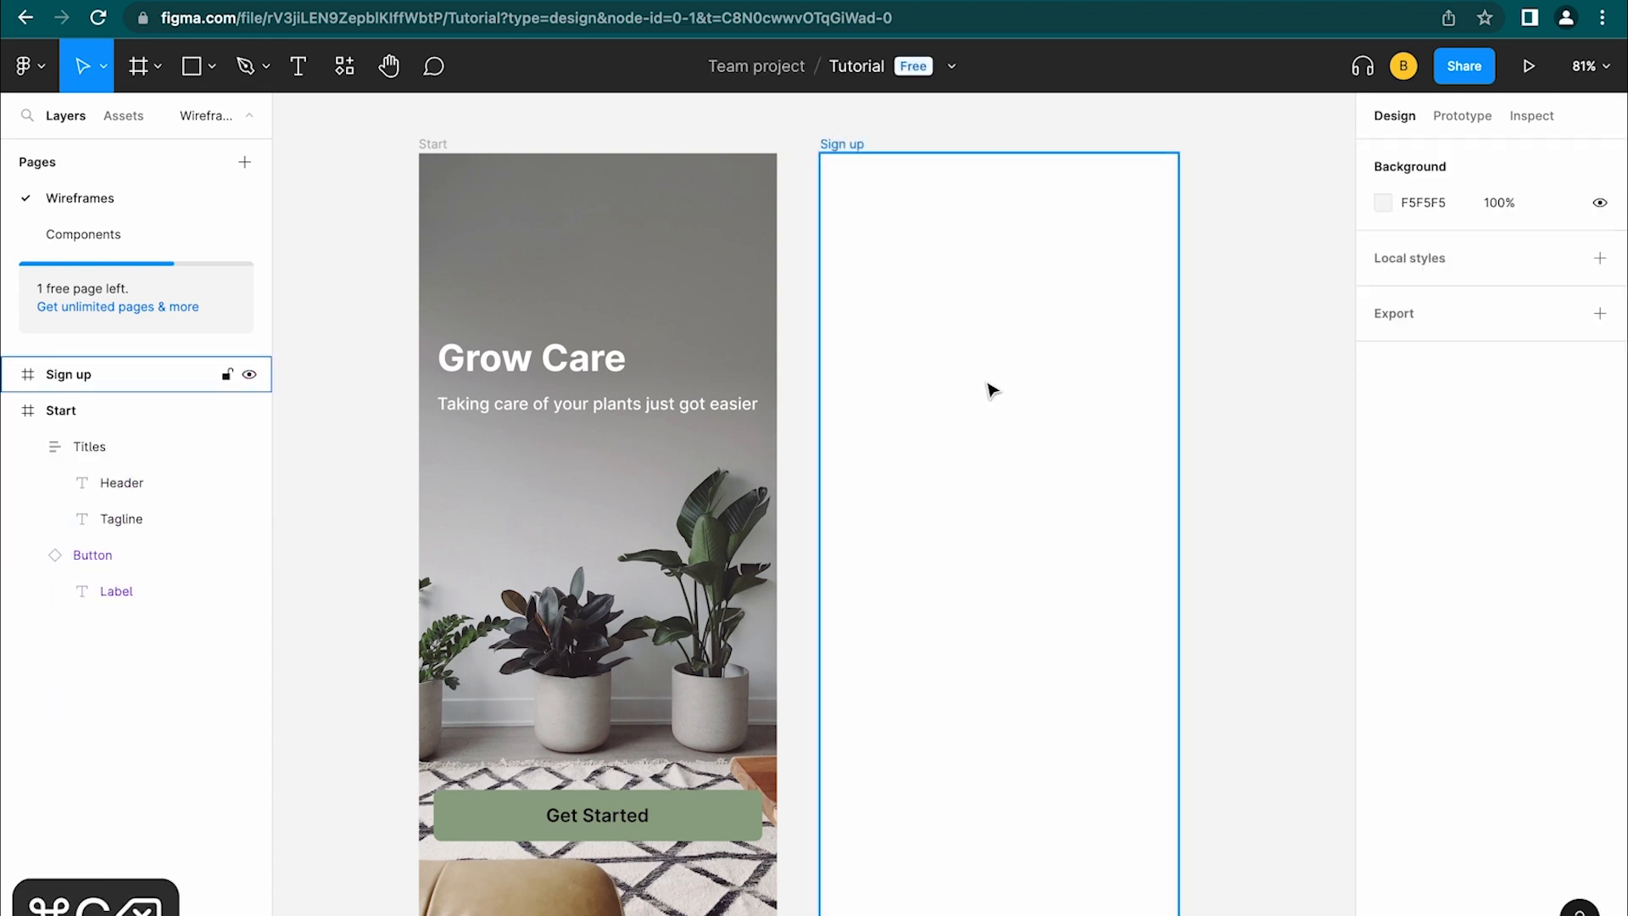
click(181, 235)
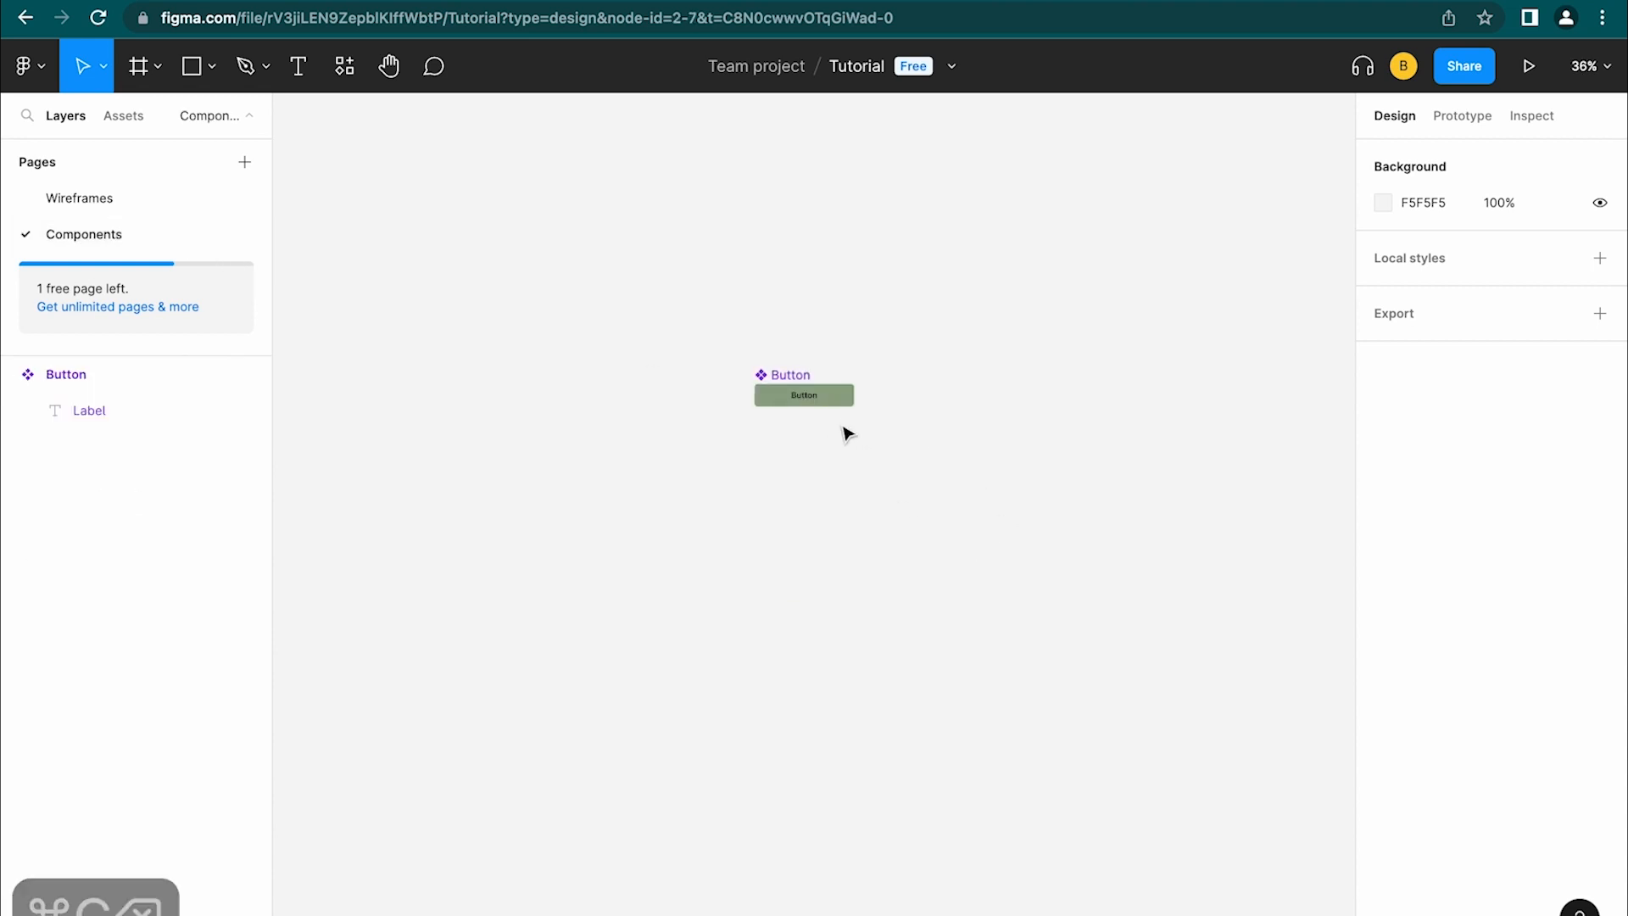
key(super+v)
drag(797, 506, 792, 447)
Turn the Basic Input into a main component and confirm it appears among local assets
click(816, 65)
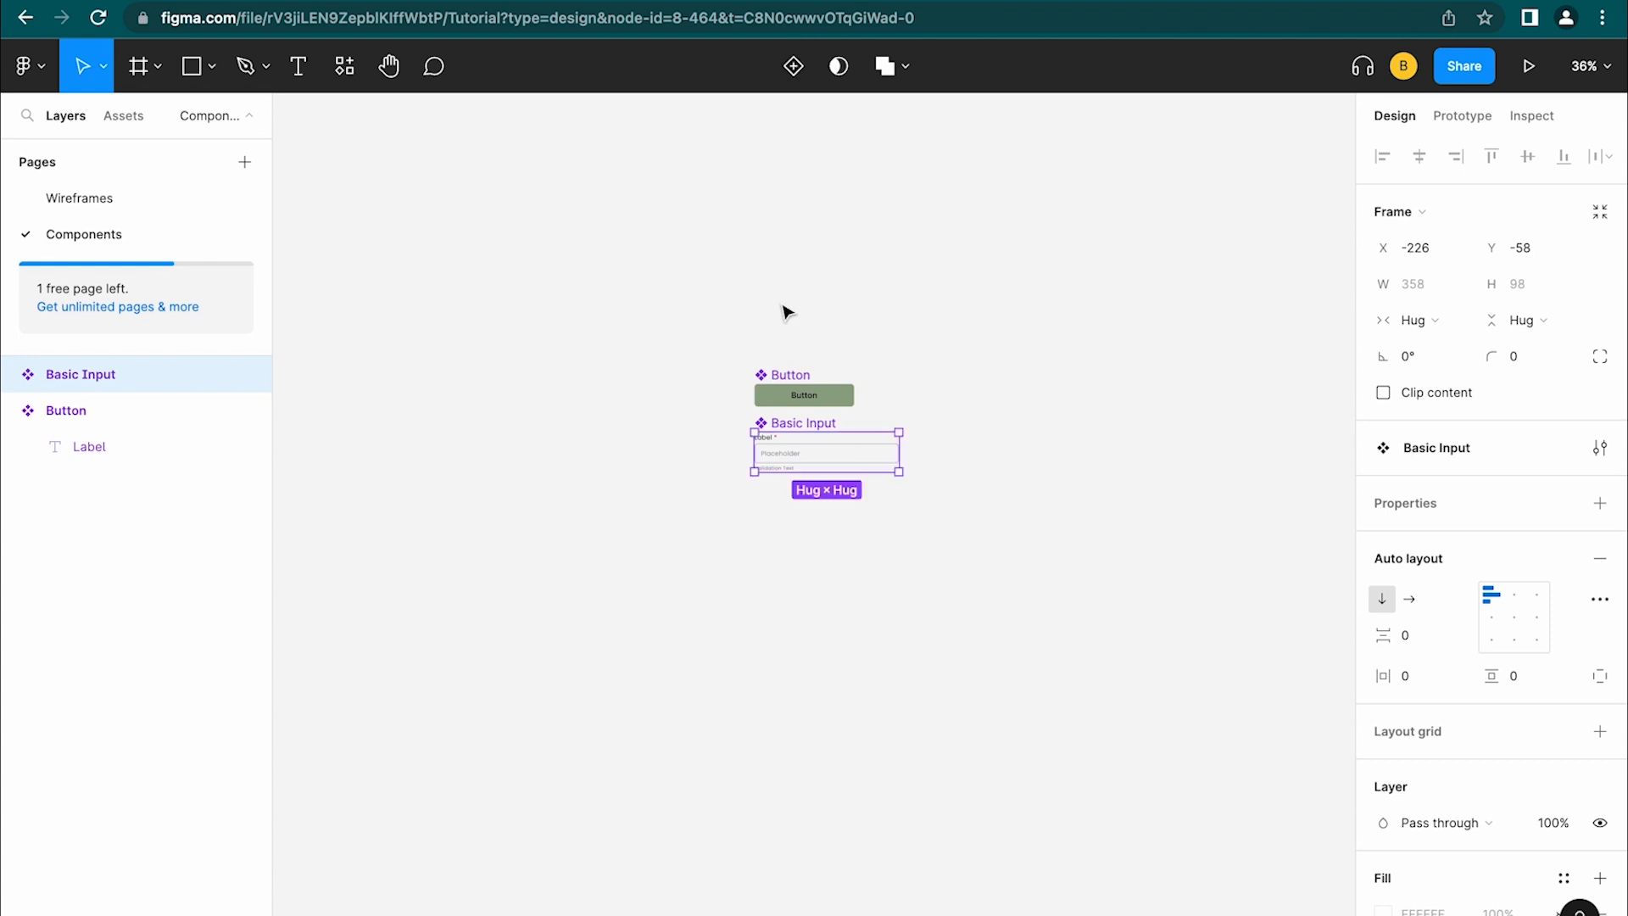
drag(784, 432, 782, 443)
click(123, 115)
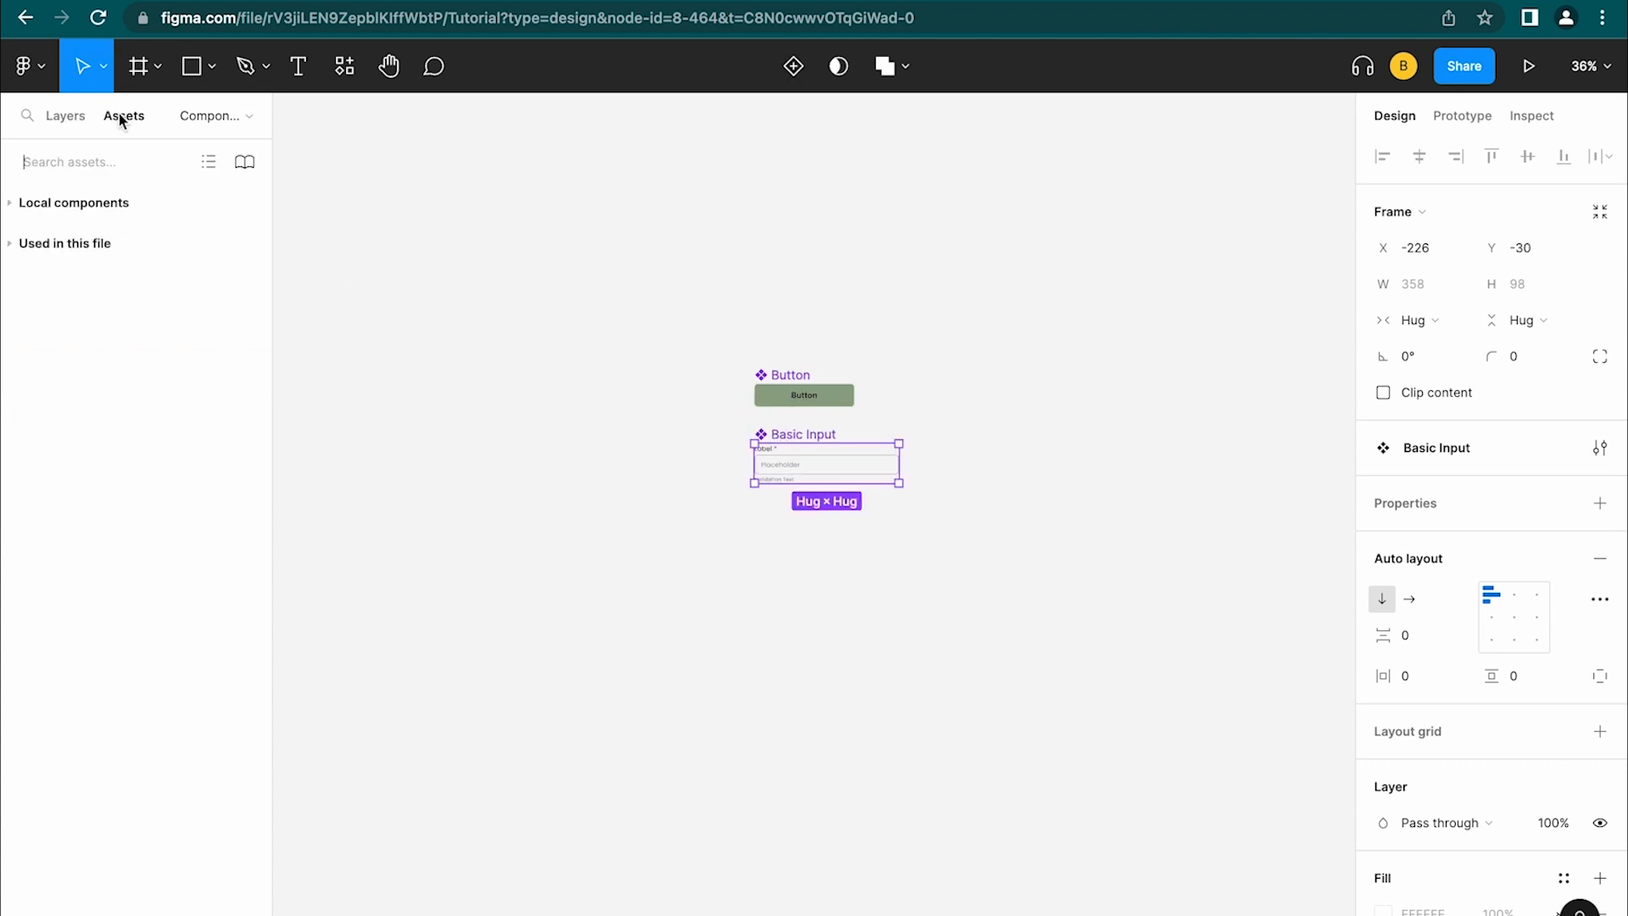
click(28, 215)
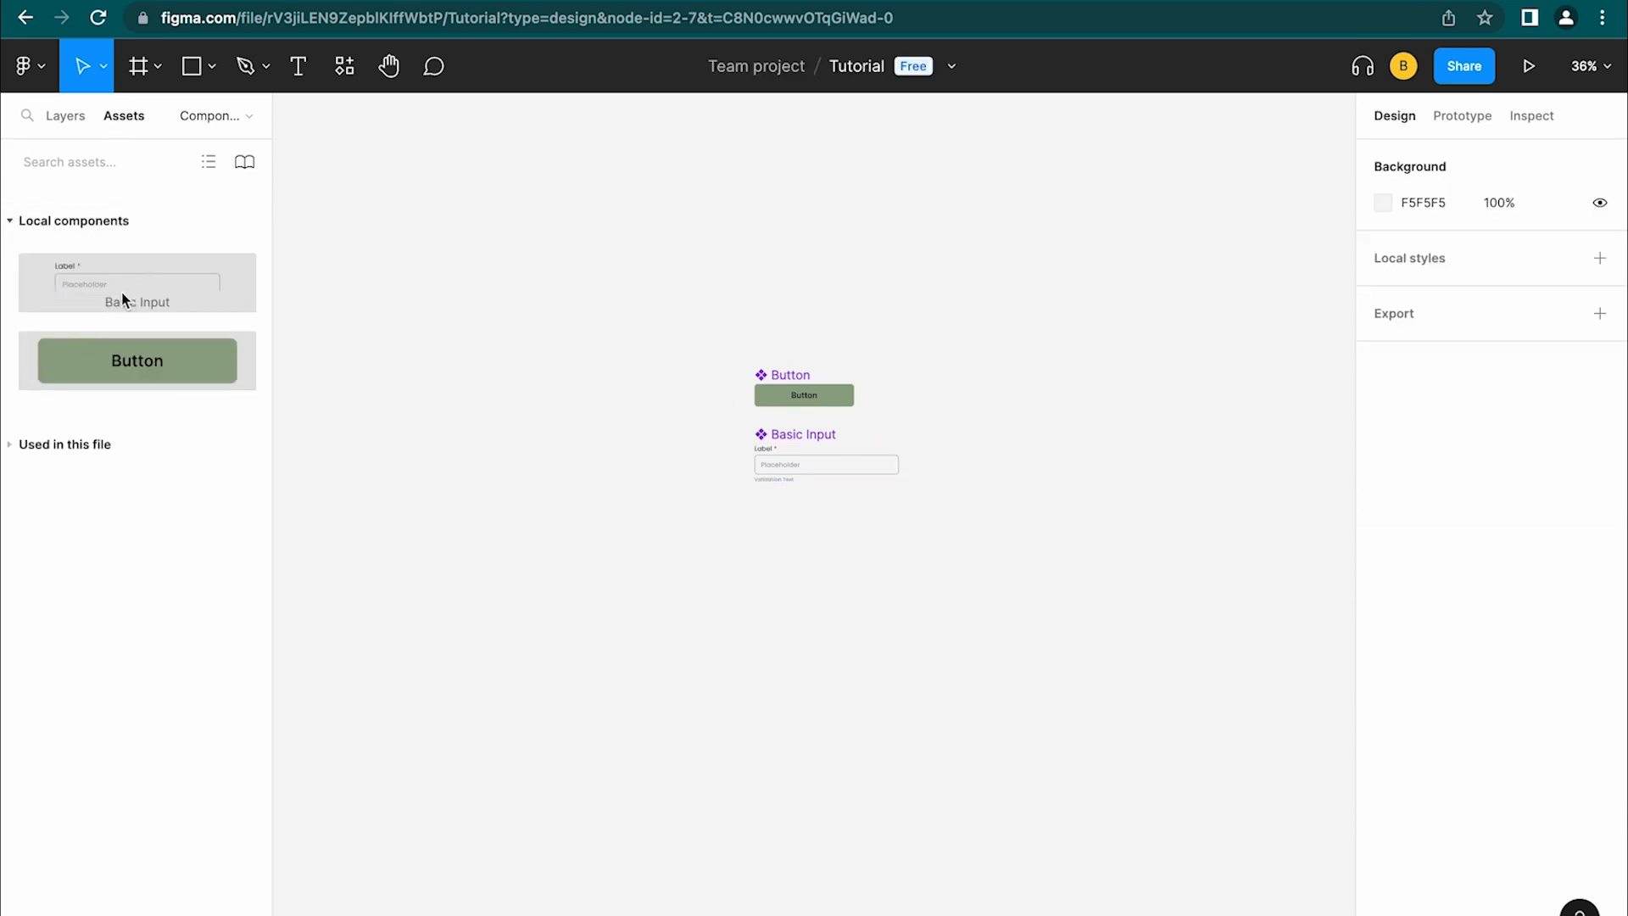
drag(120, 292, 535, 281)
key(BackSpace)
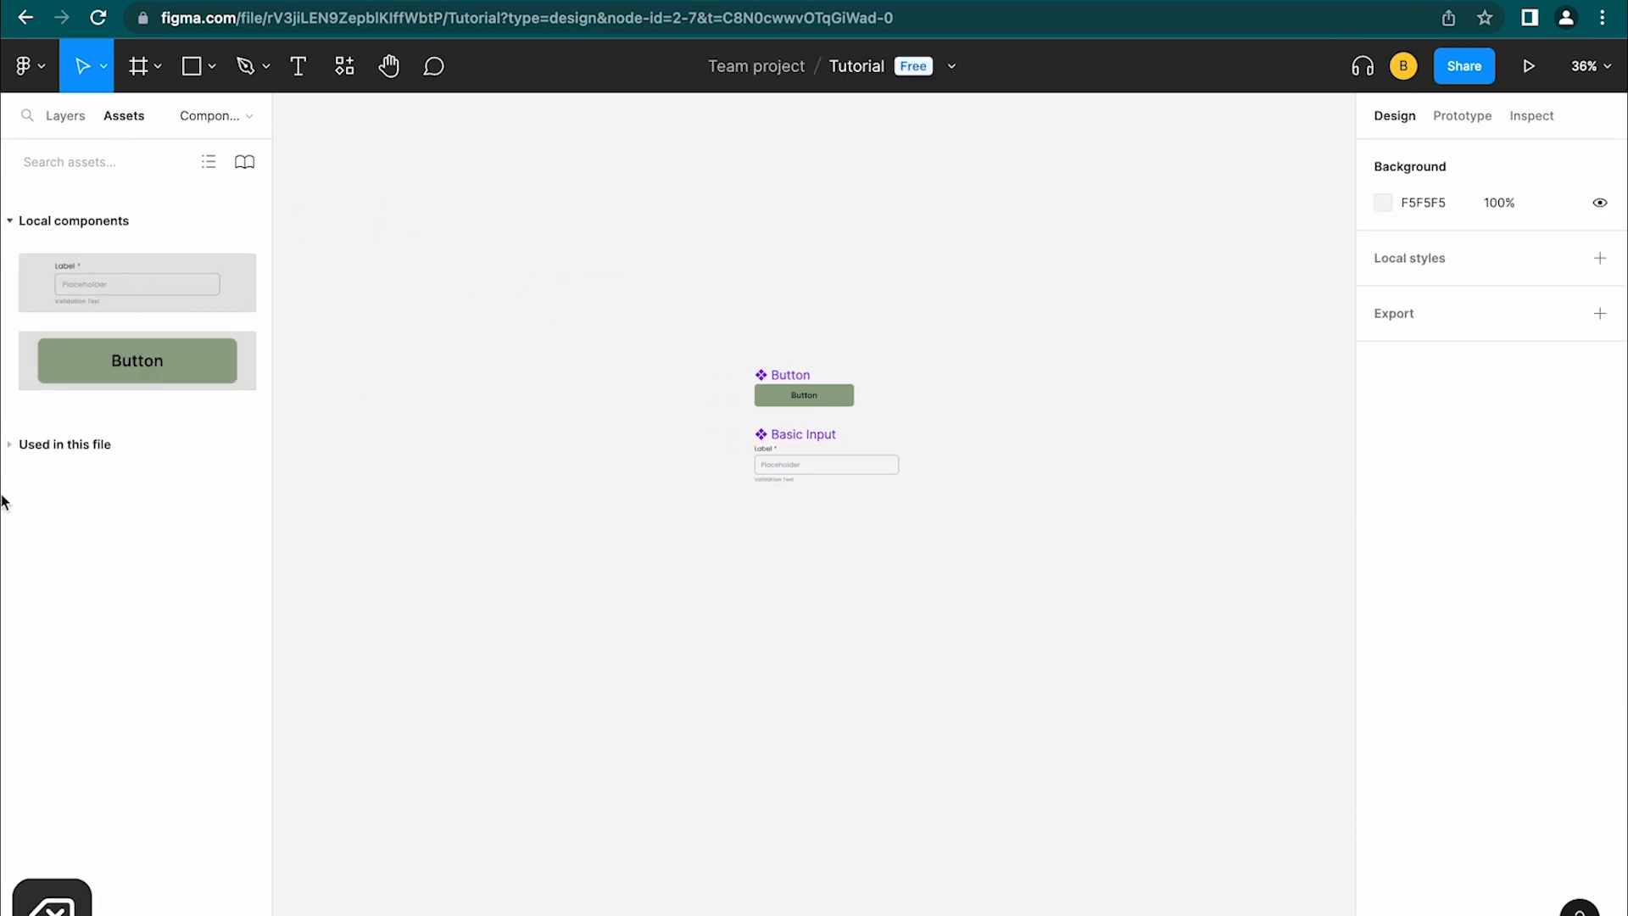
click(54, 439)
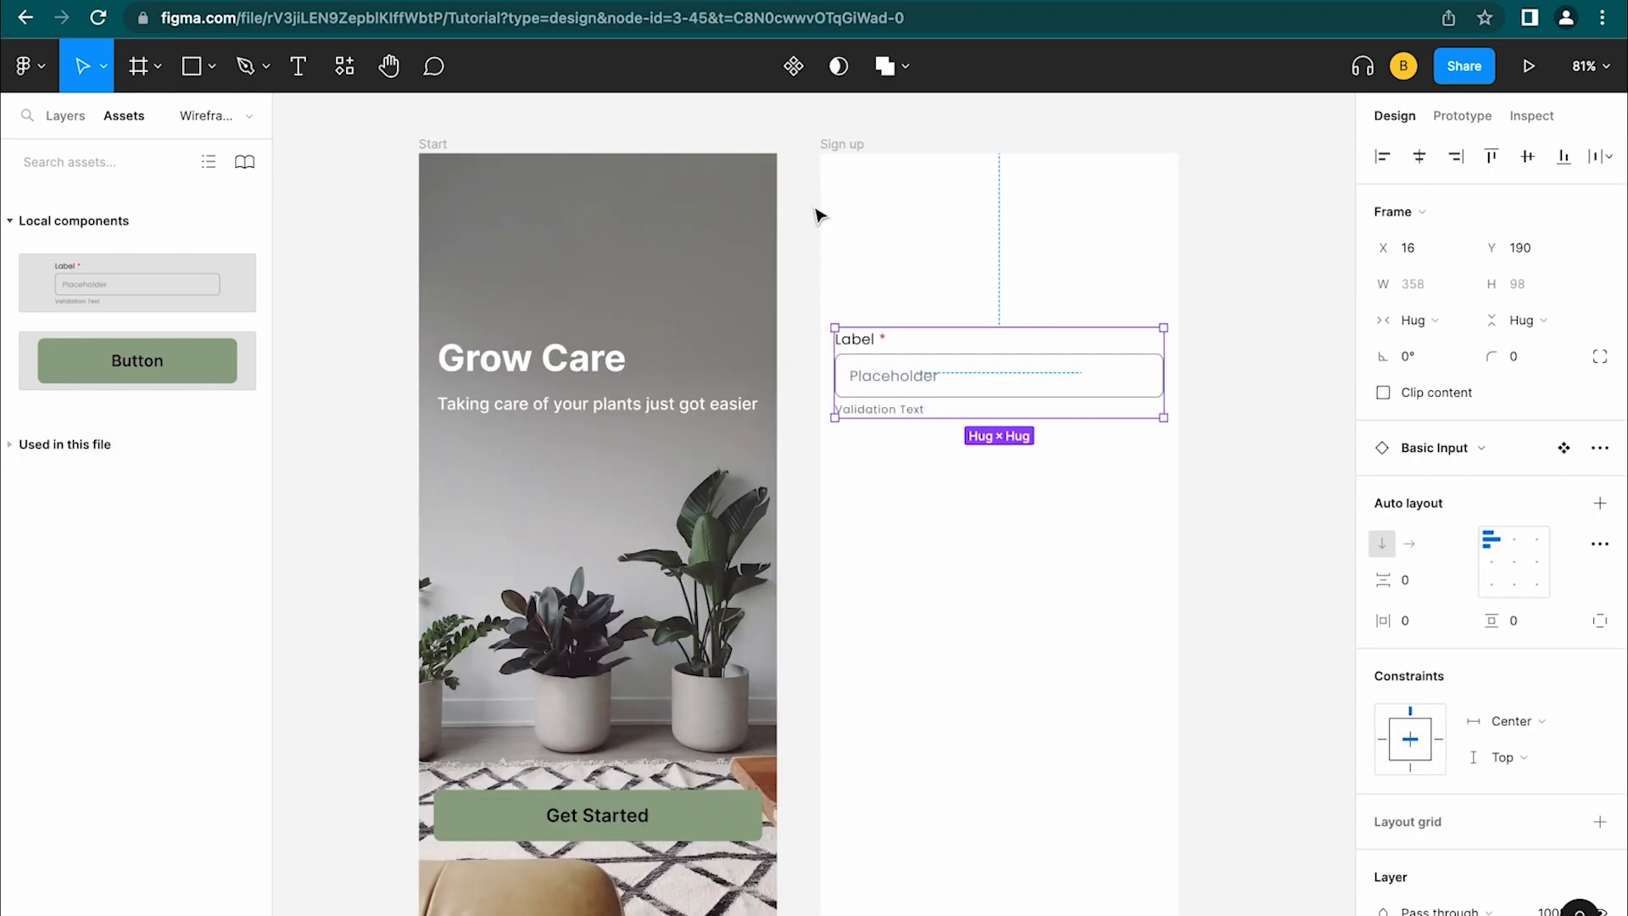
Duplicate the Basic Input below the original and select both fields
key(alt)
drag(990, 363, 987, 475)
click(1232, 353)
click(1054, 409)
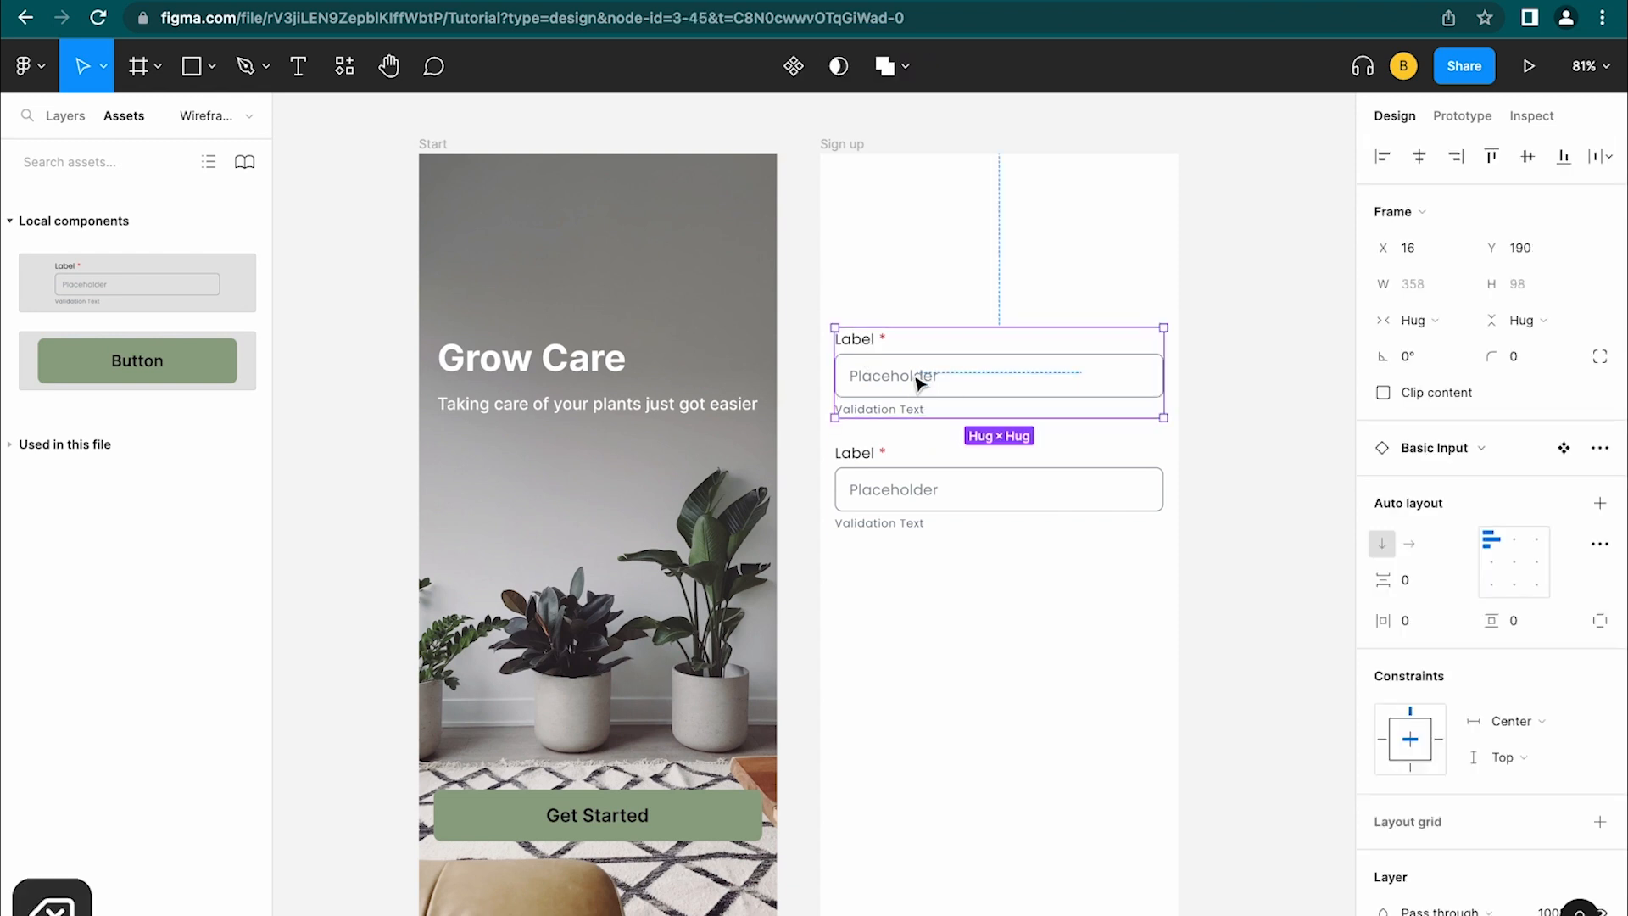
click(922, 535)
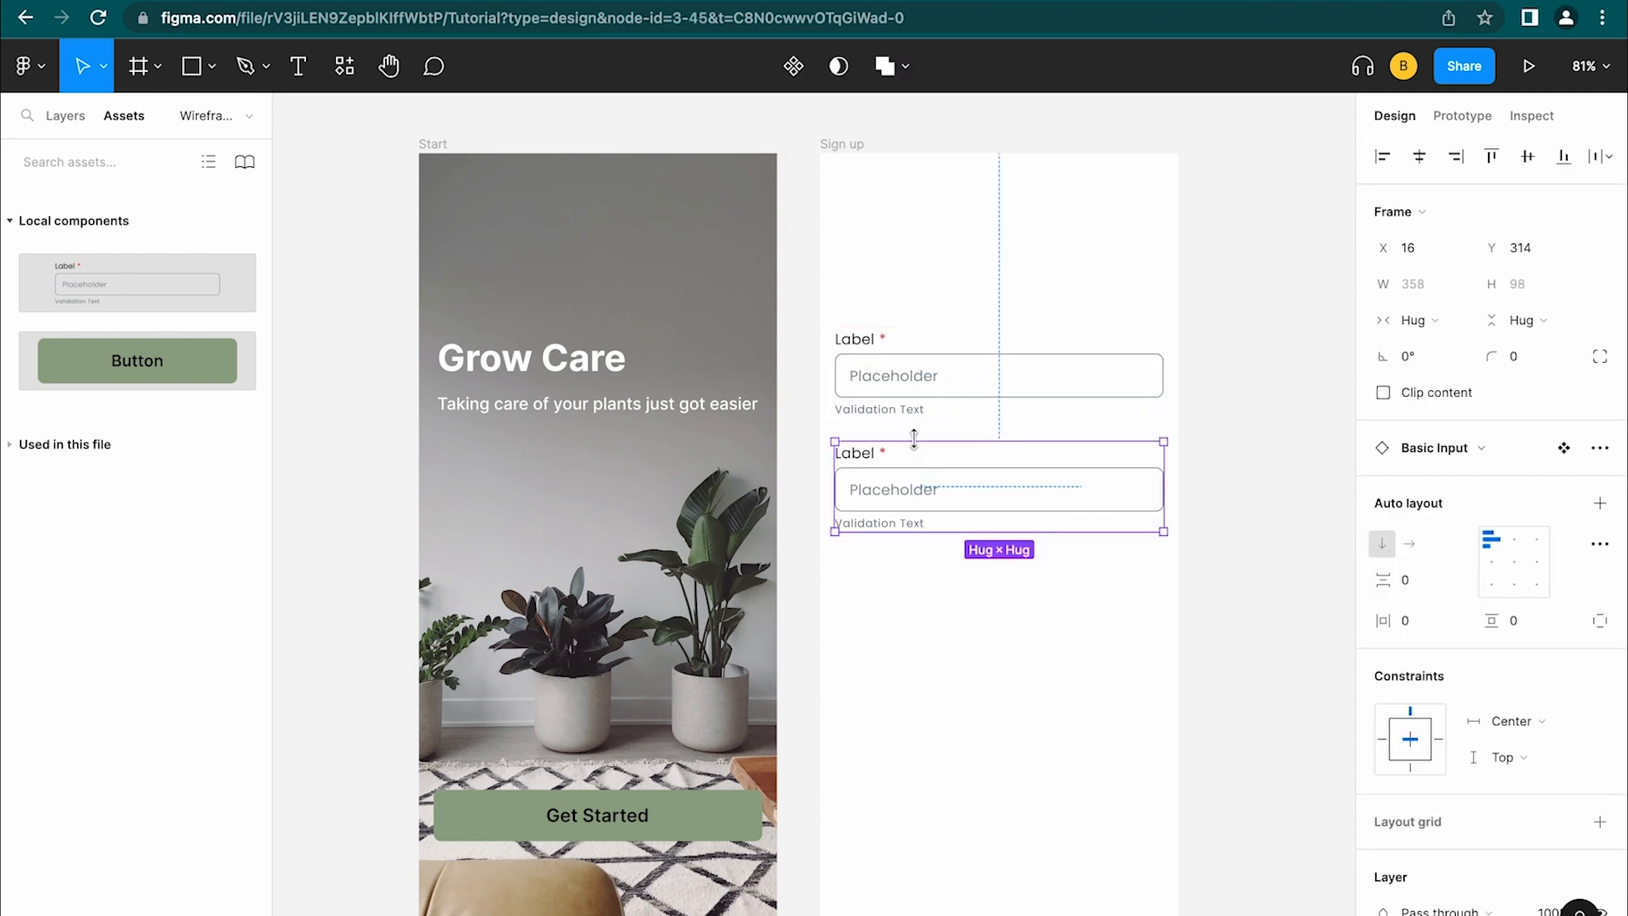
shift+click(906, 389)
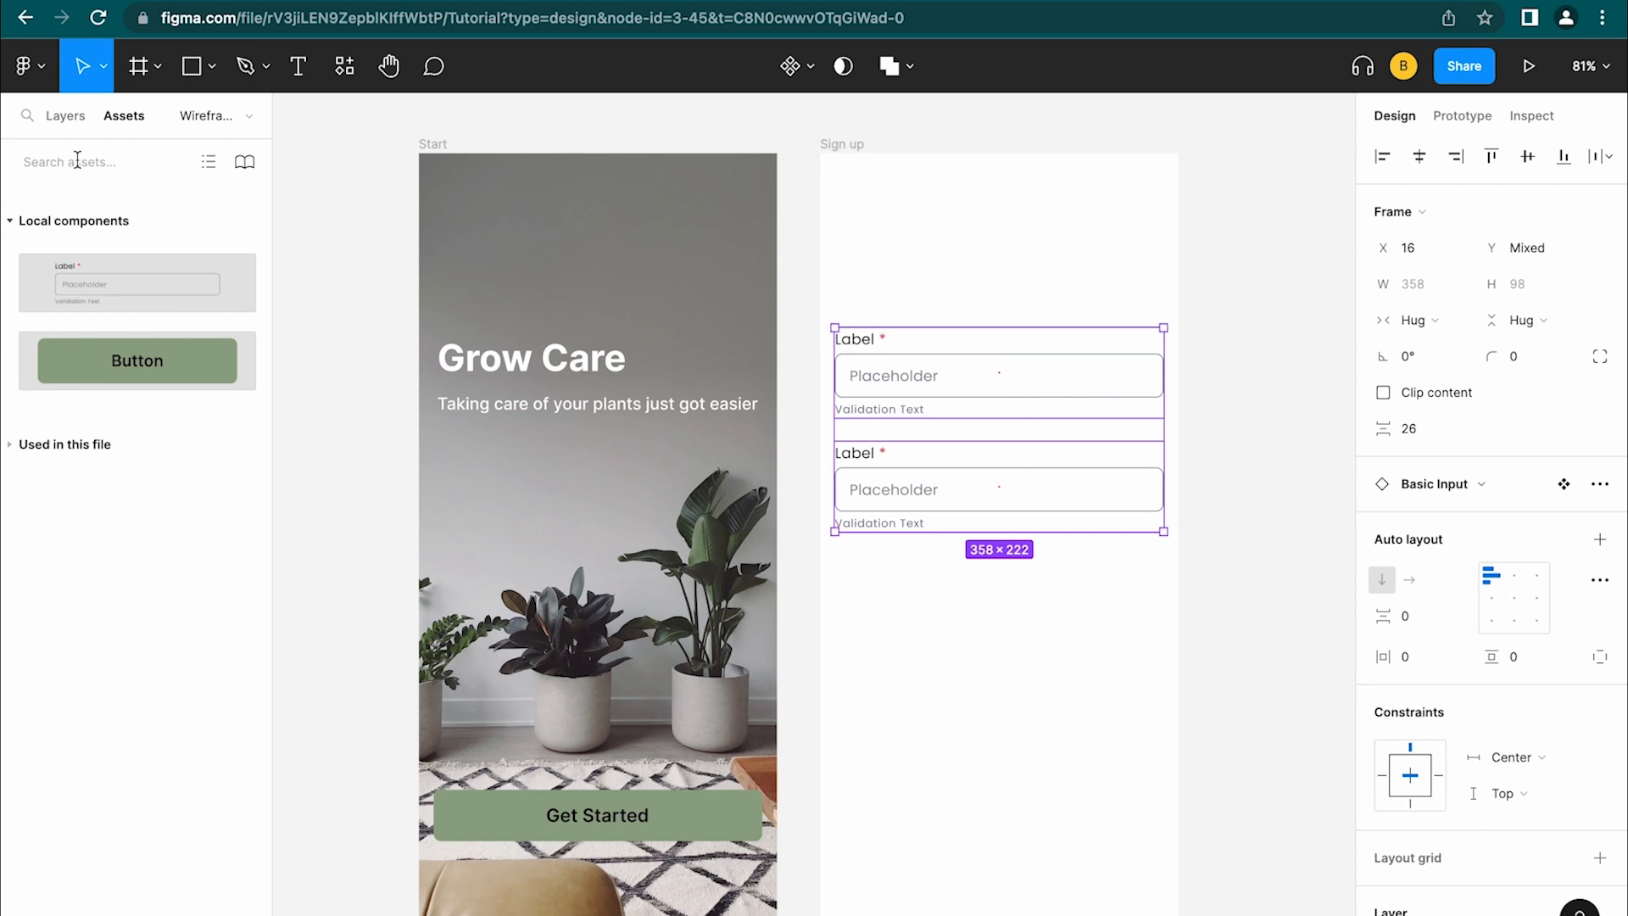
Wrap the inputs in an auto-layout frame, add a third input, and name the frame 'Inputs'
click(65, 120)
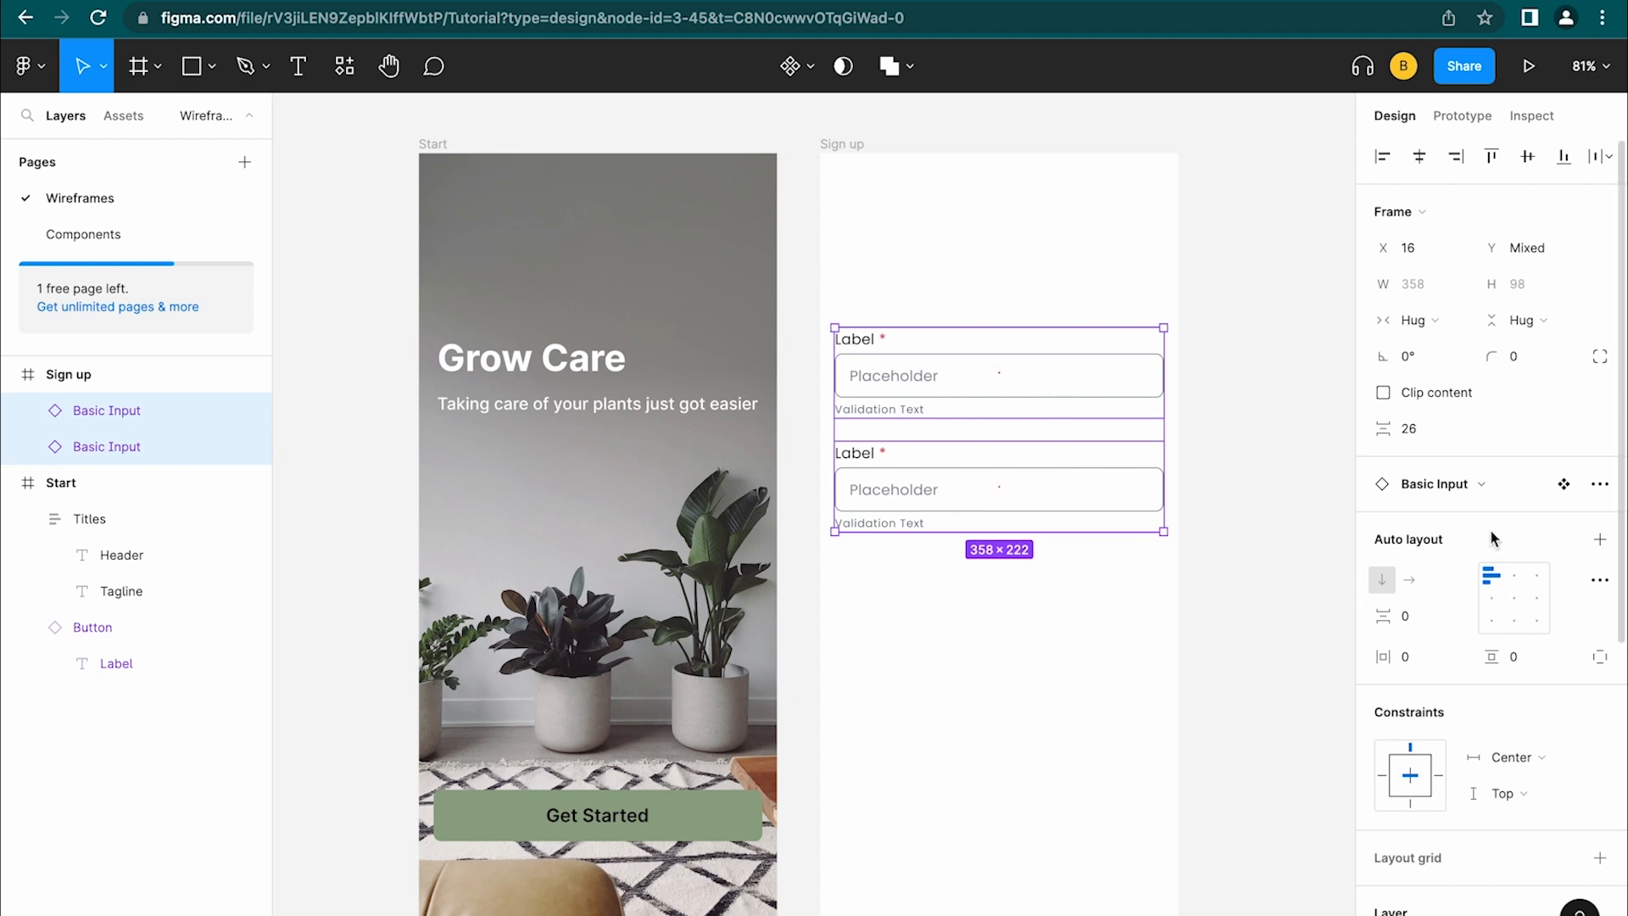
click(1600, 540)
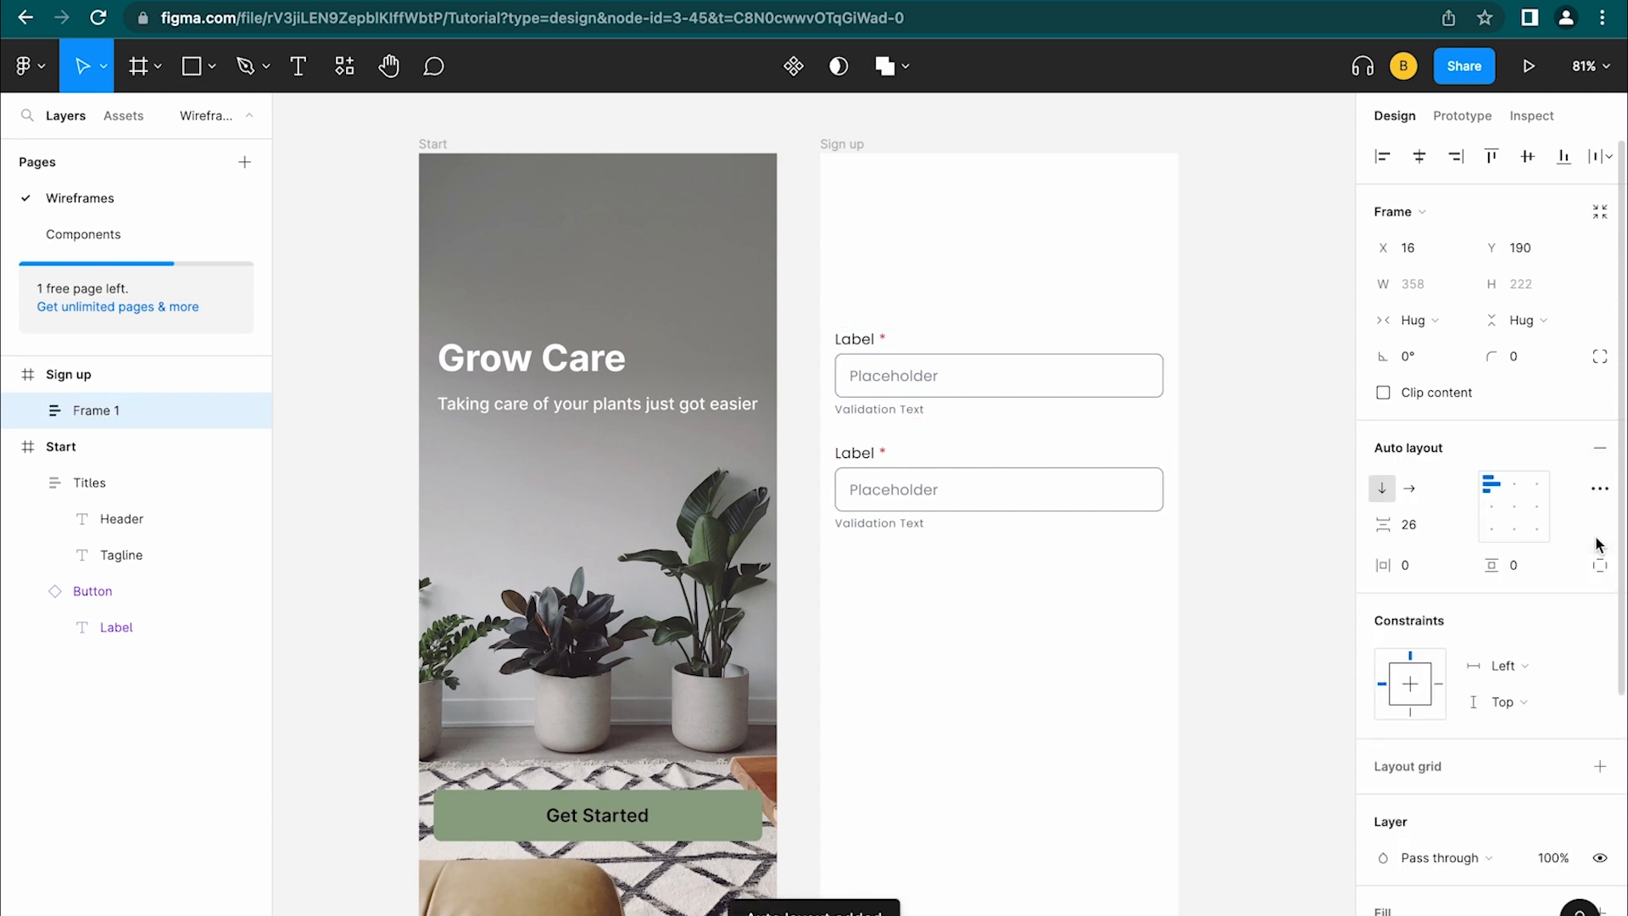
click(999, 512)
key(super+d)
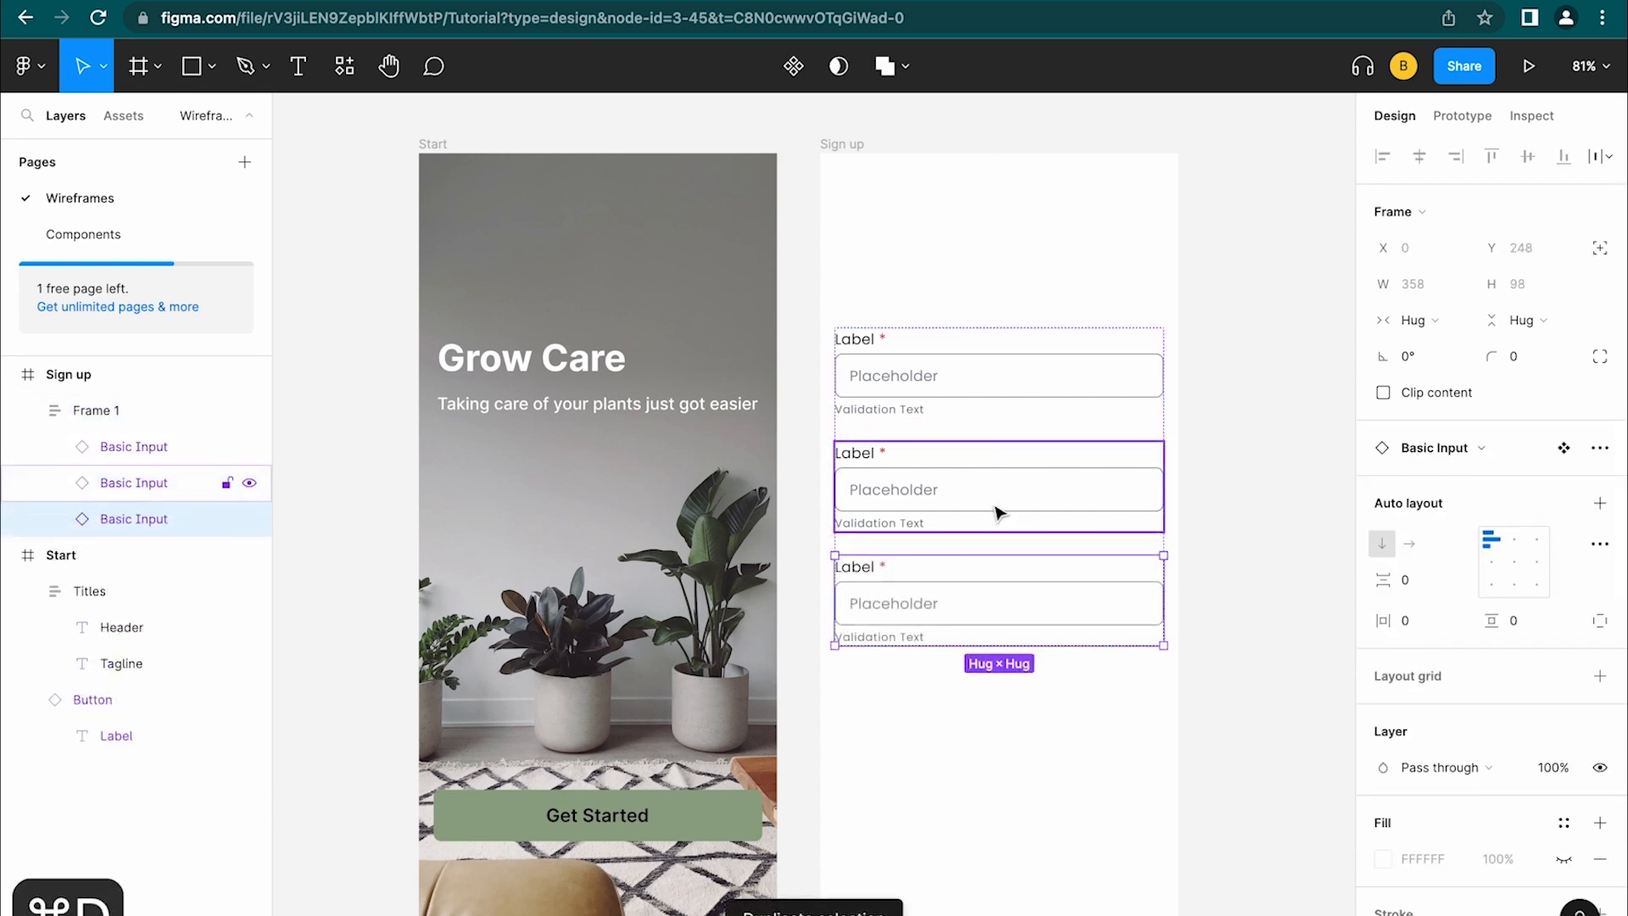
double_click(94, 412)
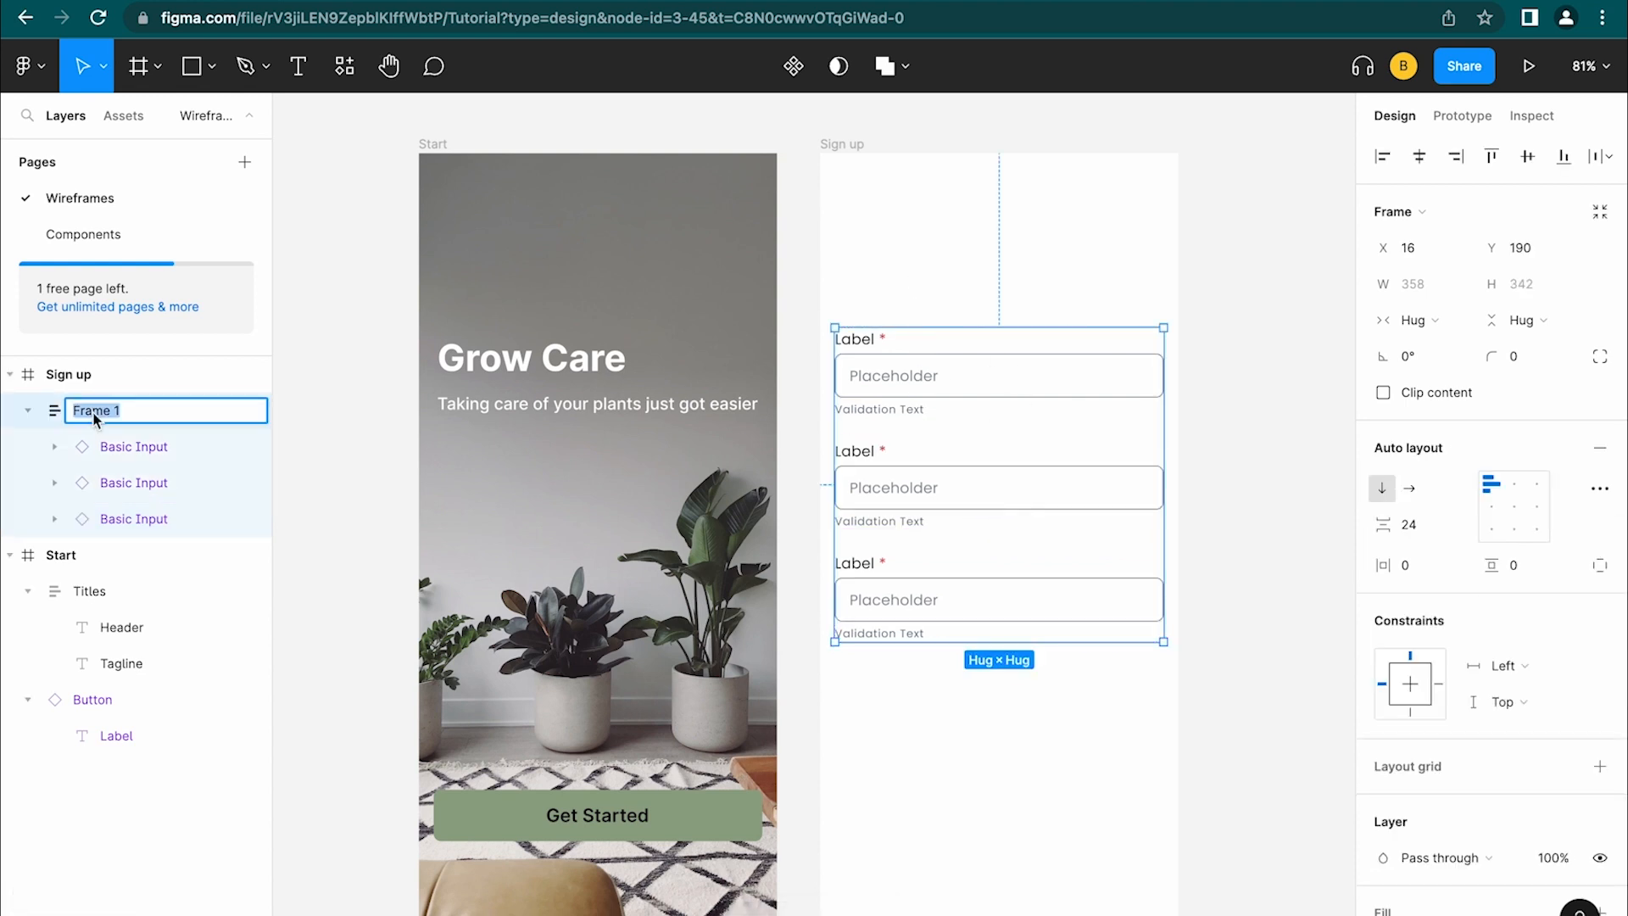
text(Inputs)
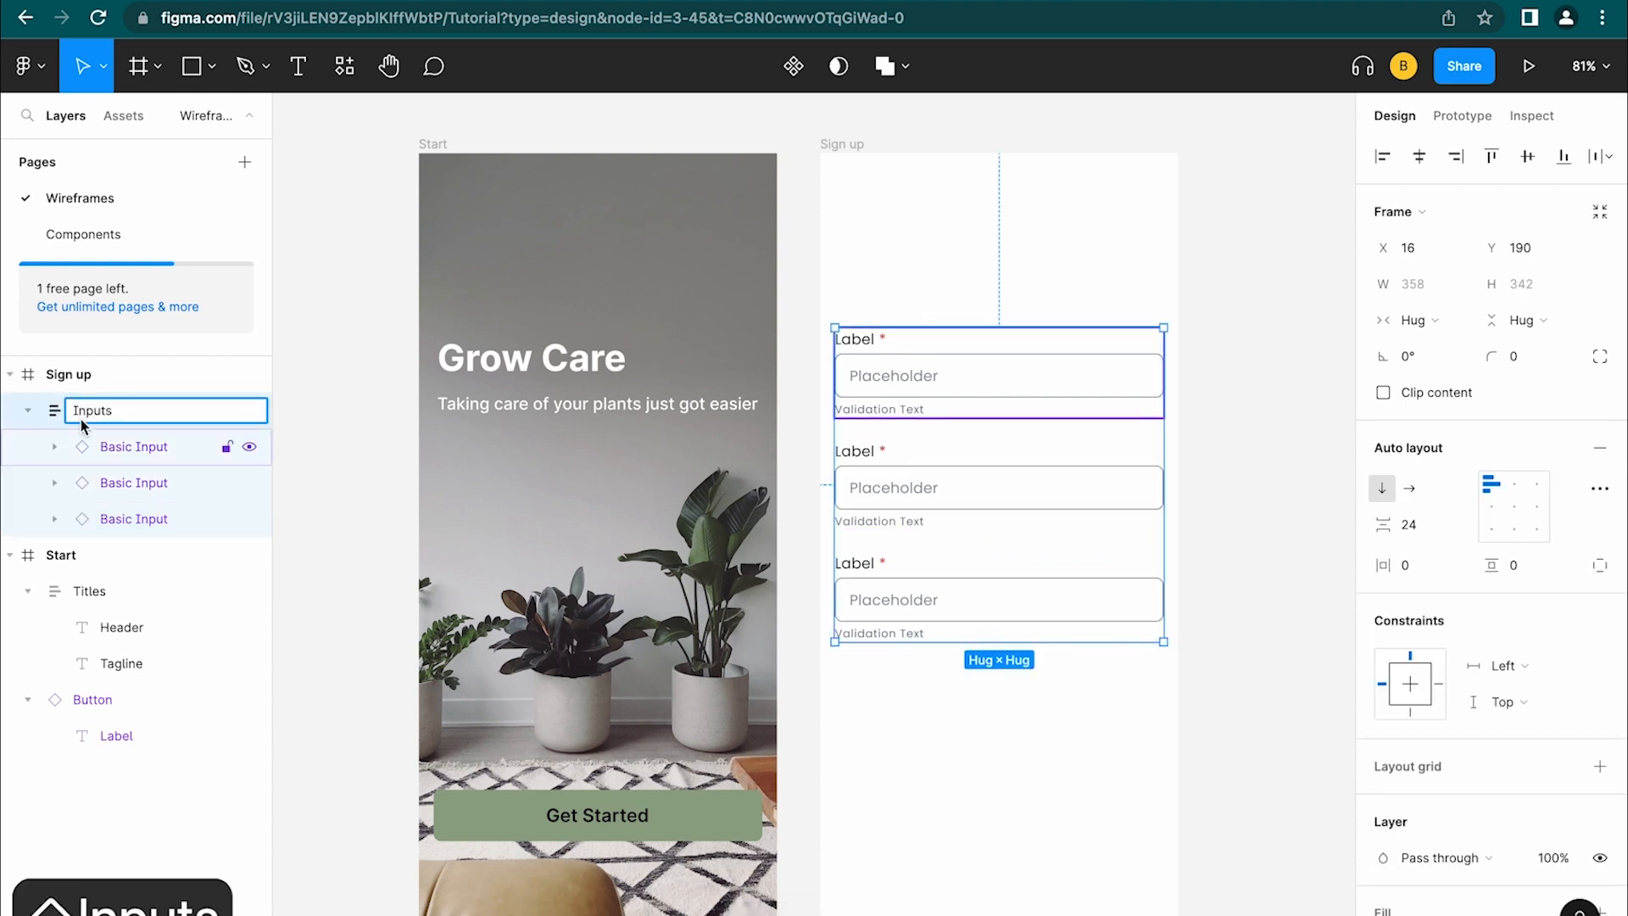
click(338, 407)
click(28, 410)
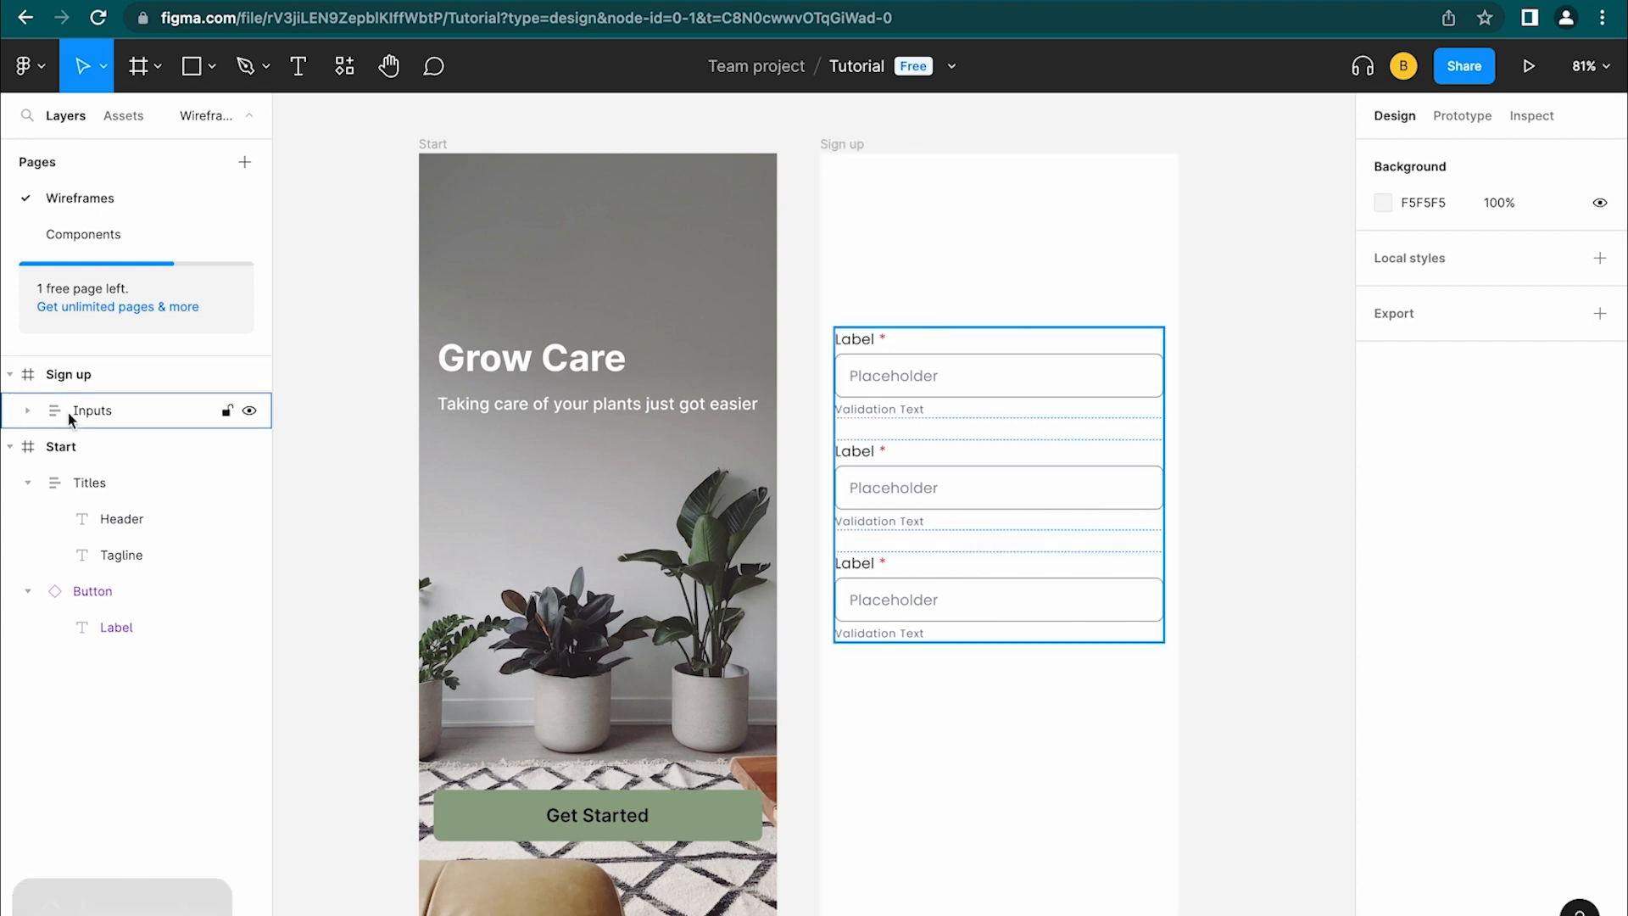
click(28, 411)
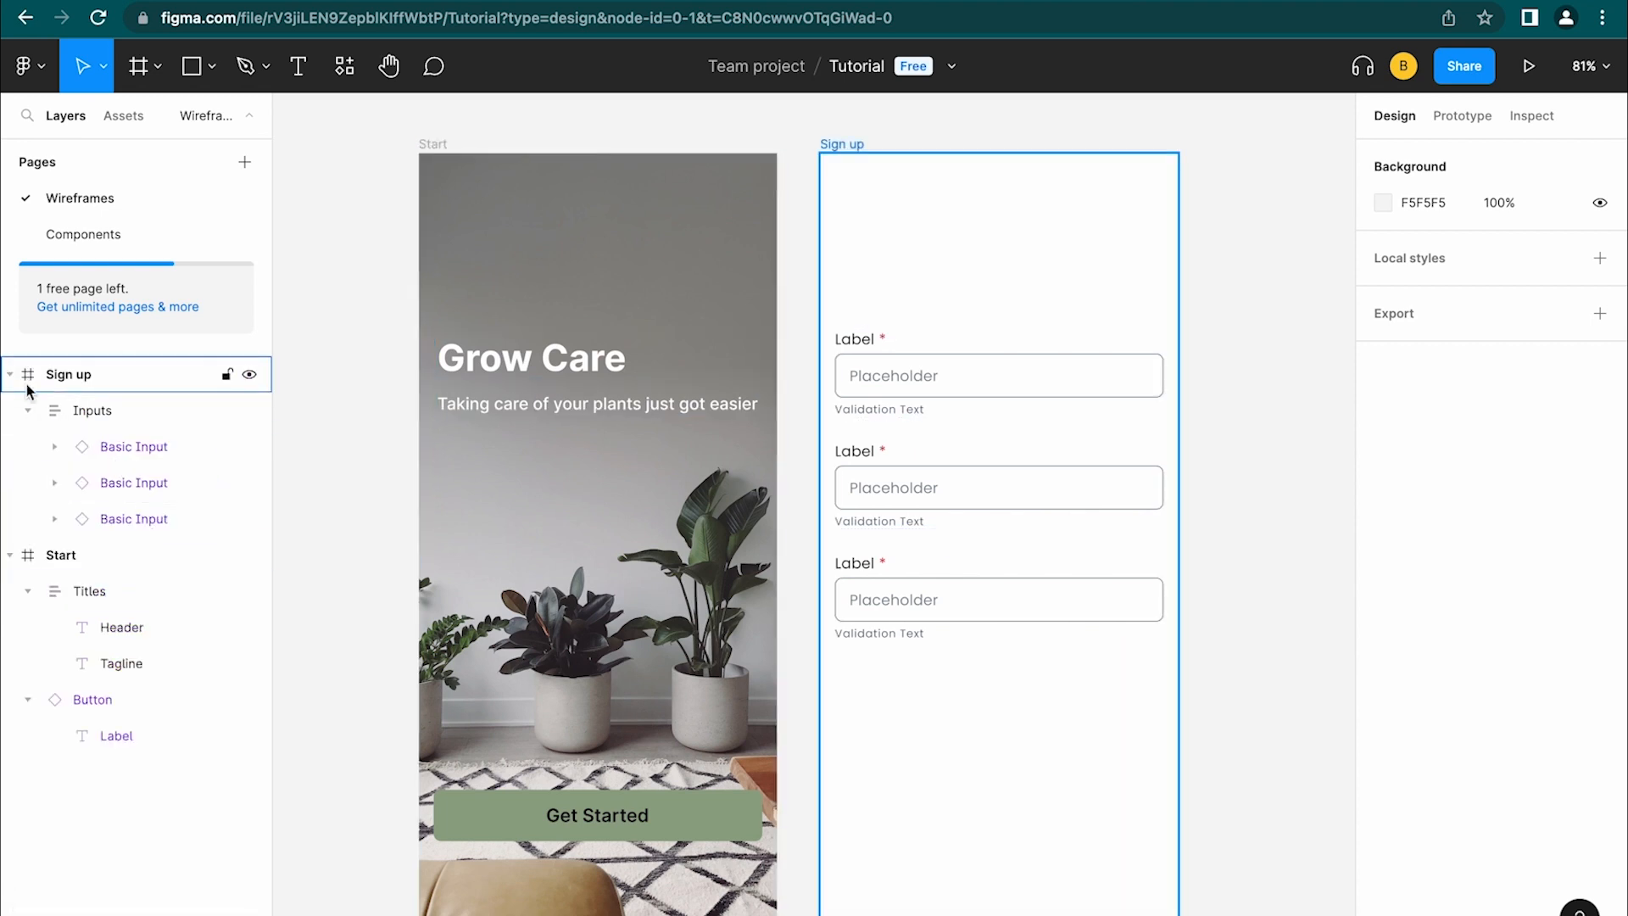
Label the first input 'Name' and look at hiding its red required asterisk
click(28, 411)
click(858, 339)
double_click(863, 339)
text(Name)
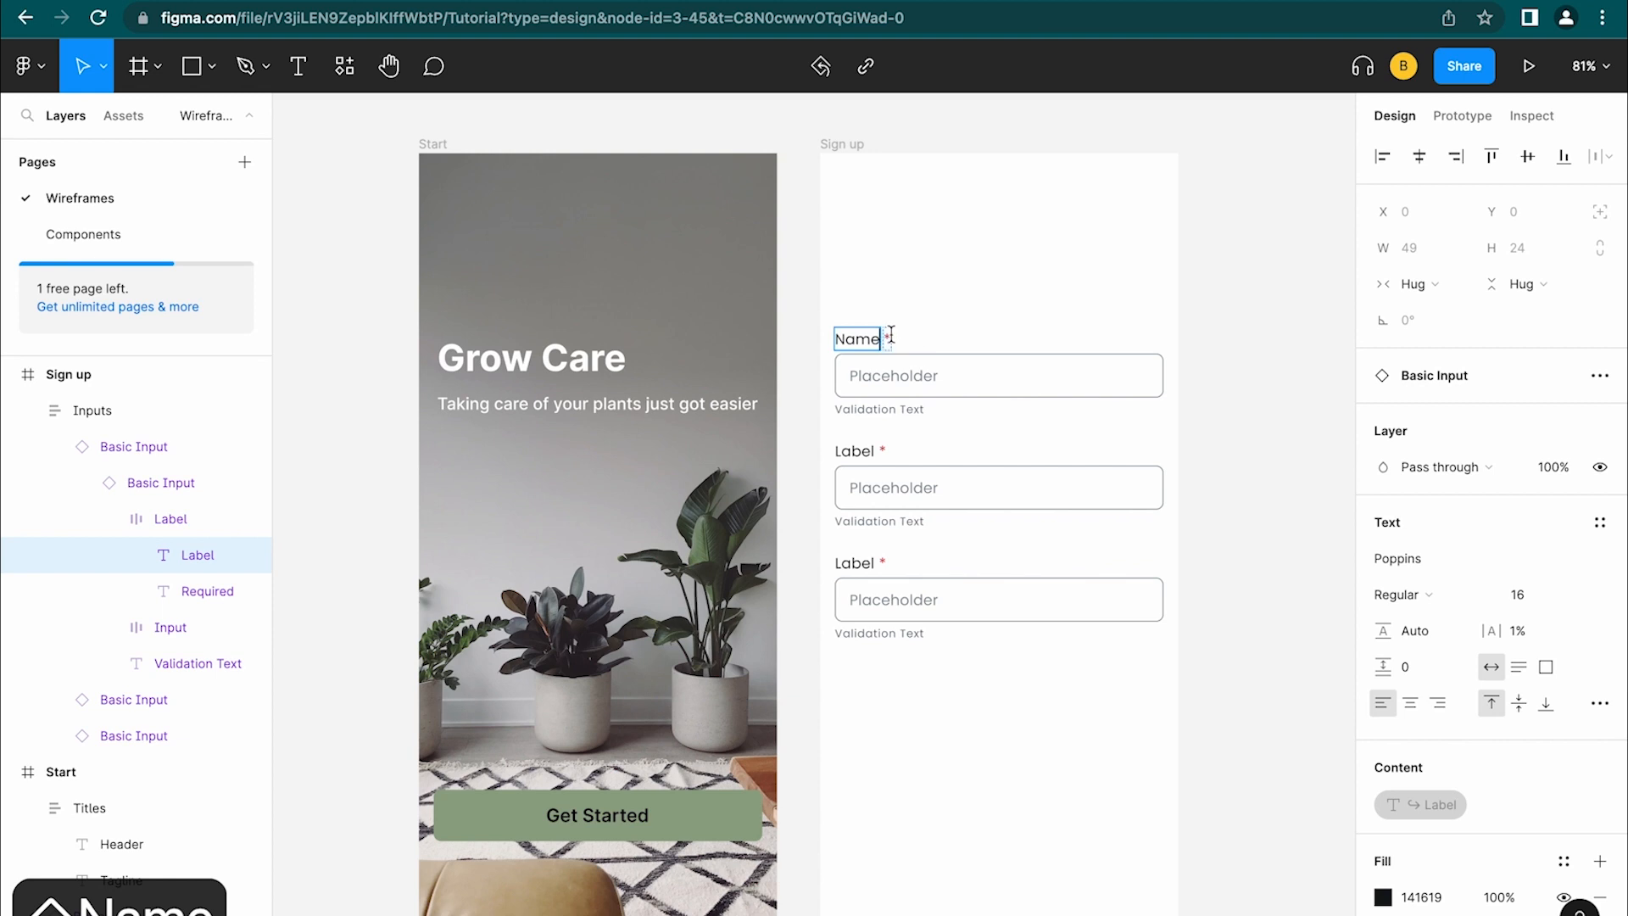
key(Escape)
click(888, 339)
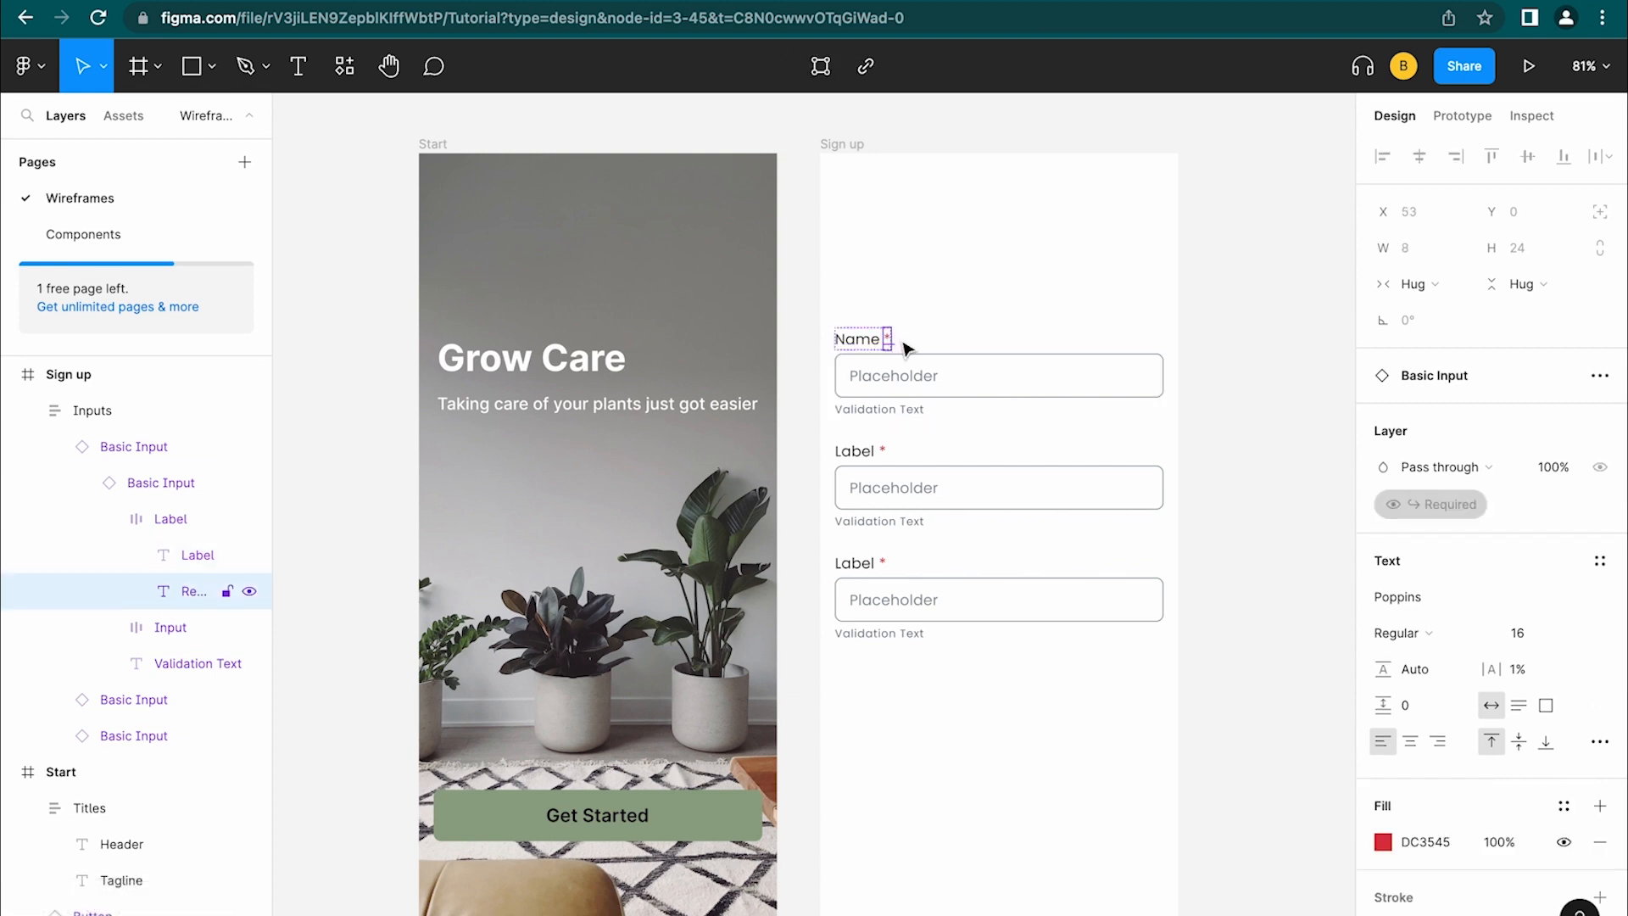
click(249, 591)
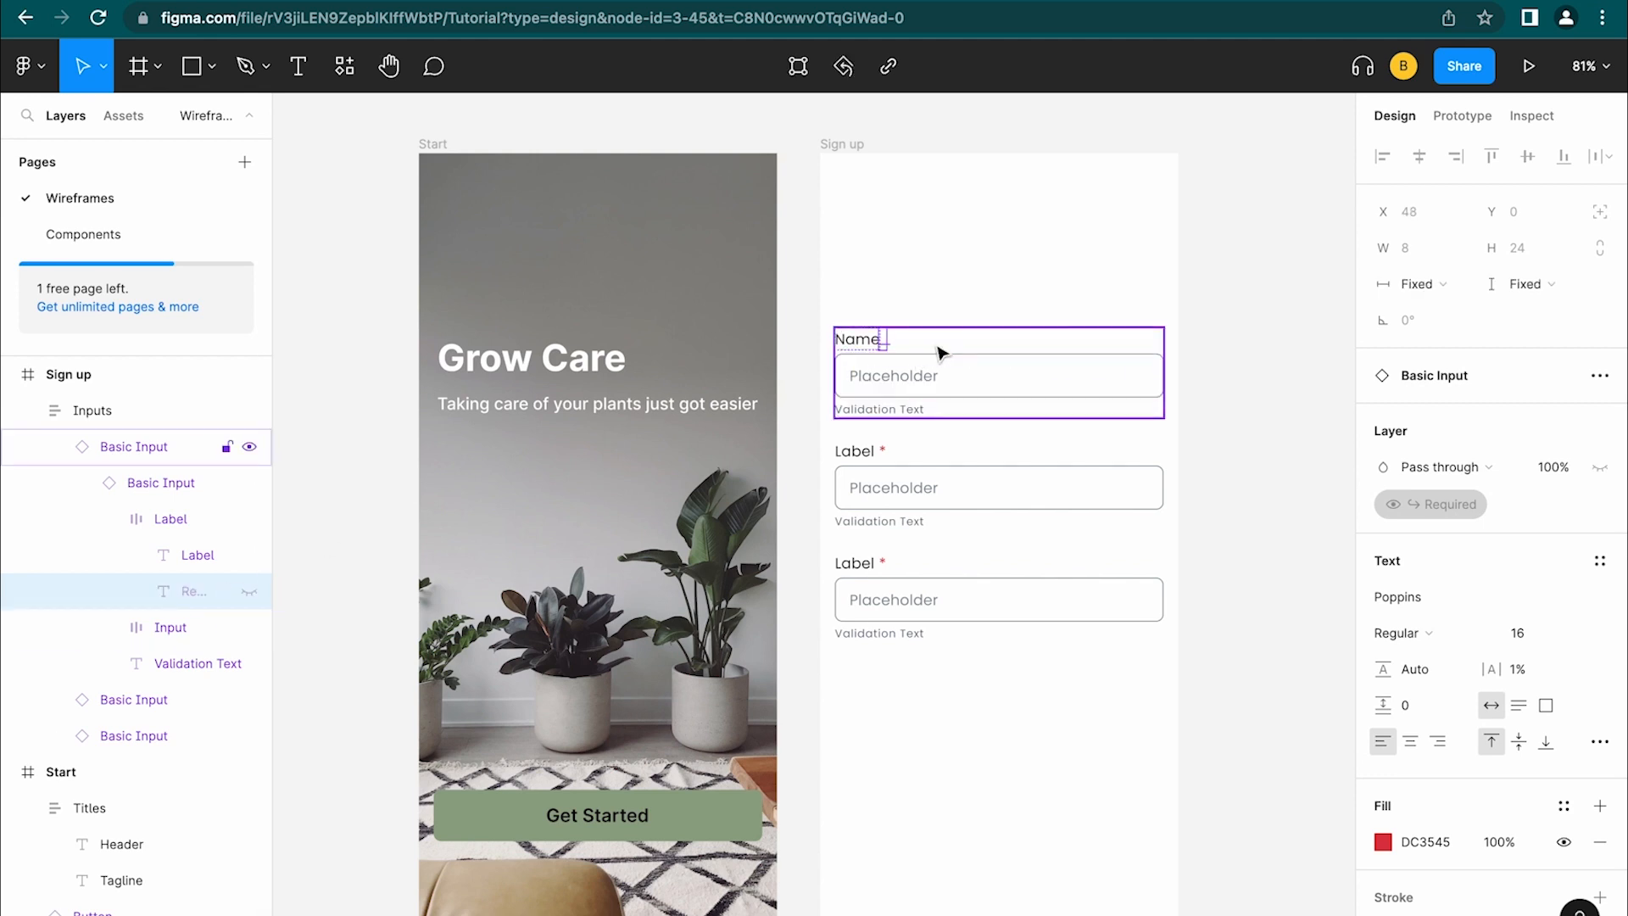
key(super+z)
right_click(888, 338)
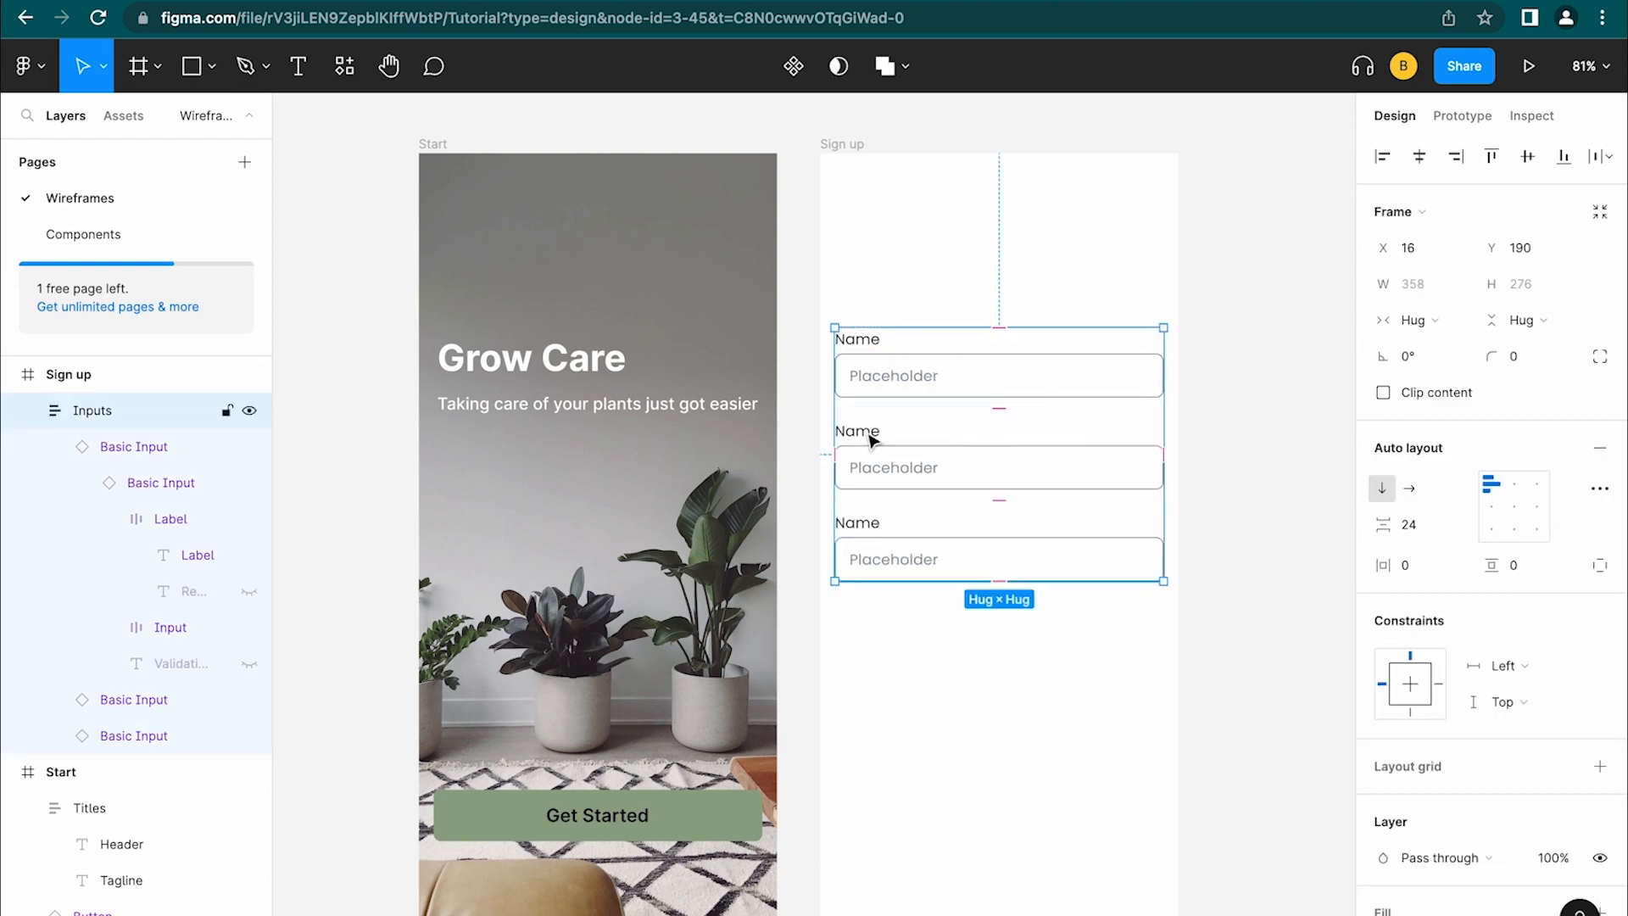
Relabel the second input 'Email' and the third 'Password'
double_click(873, 440)
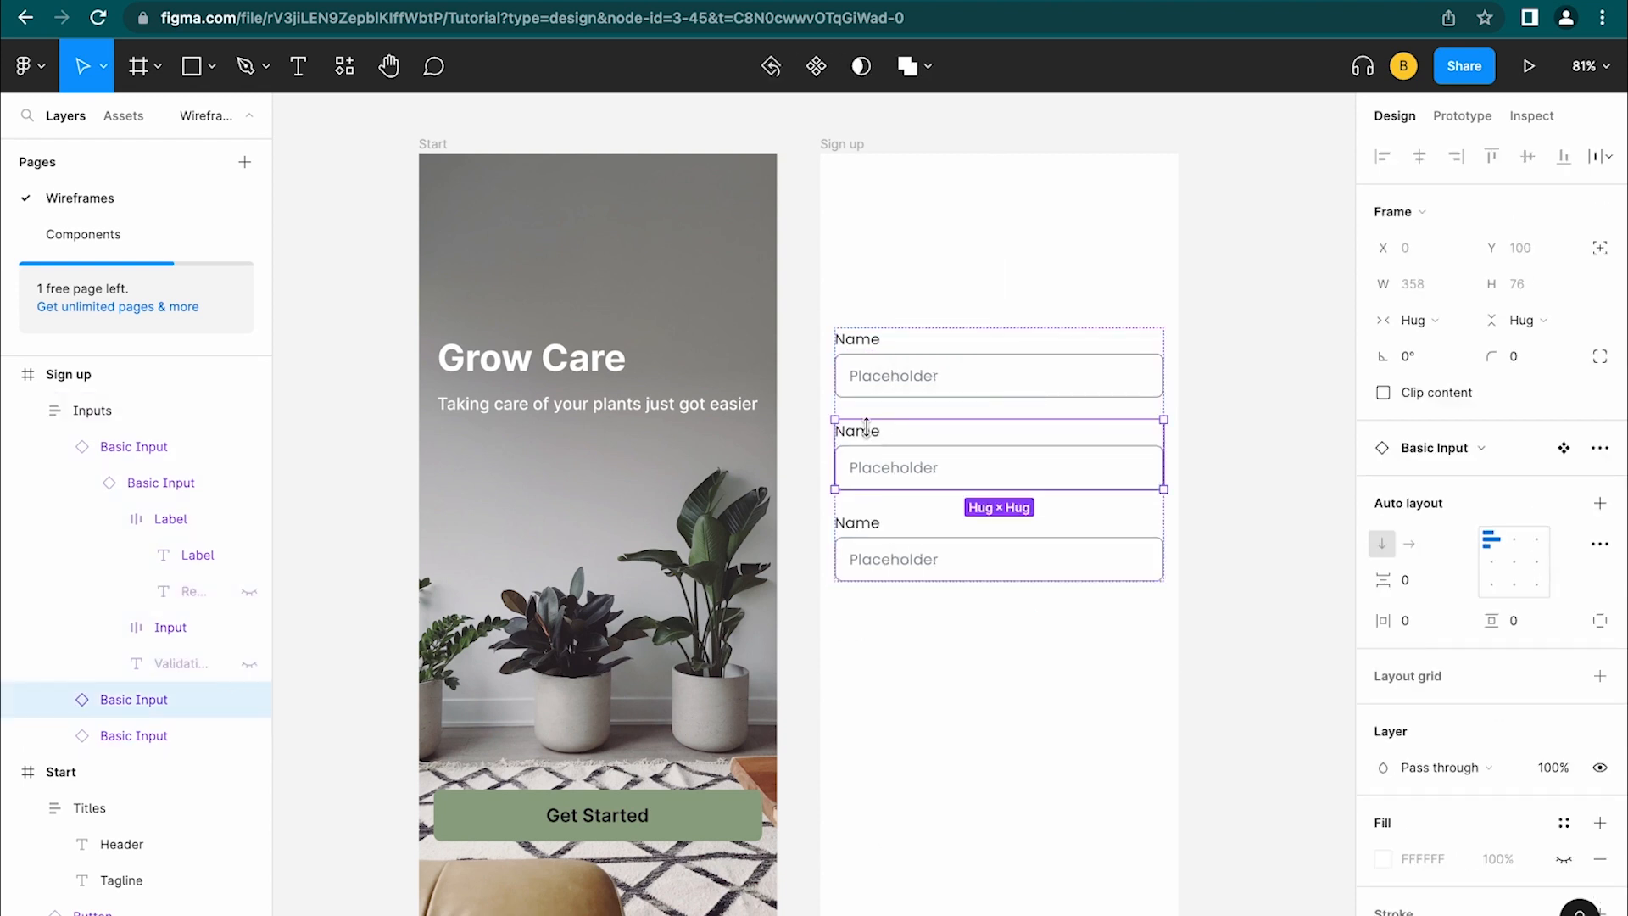
double_click(873, 436)
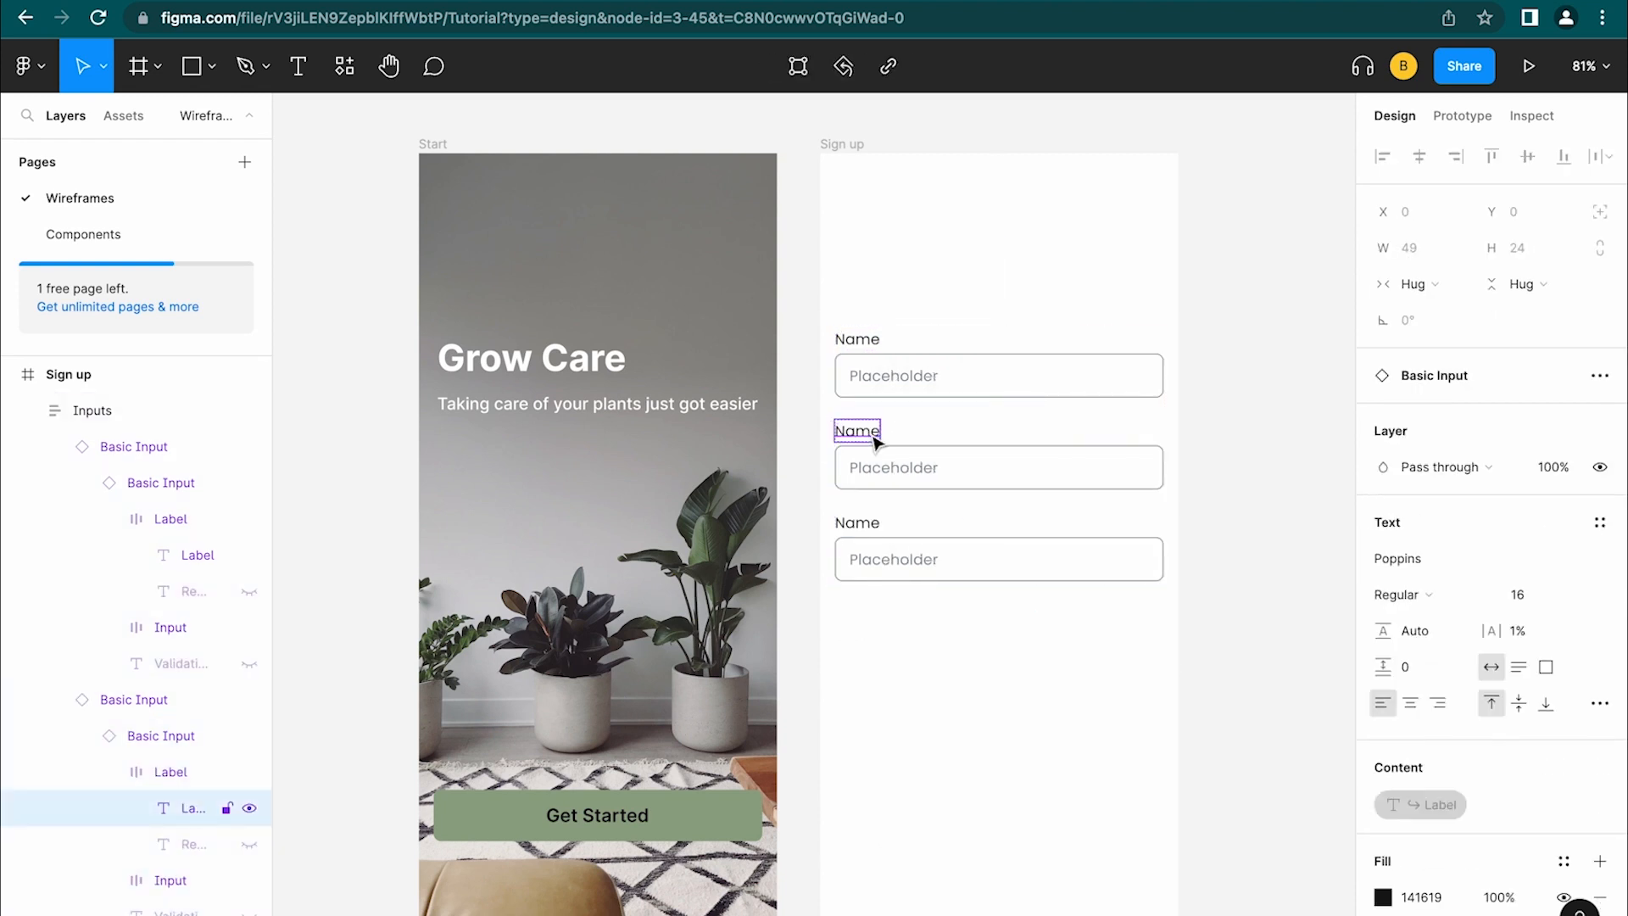
double_click(871, 434)
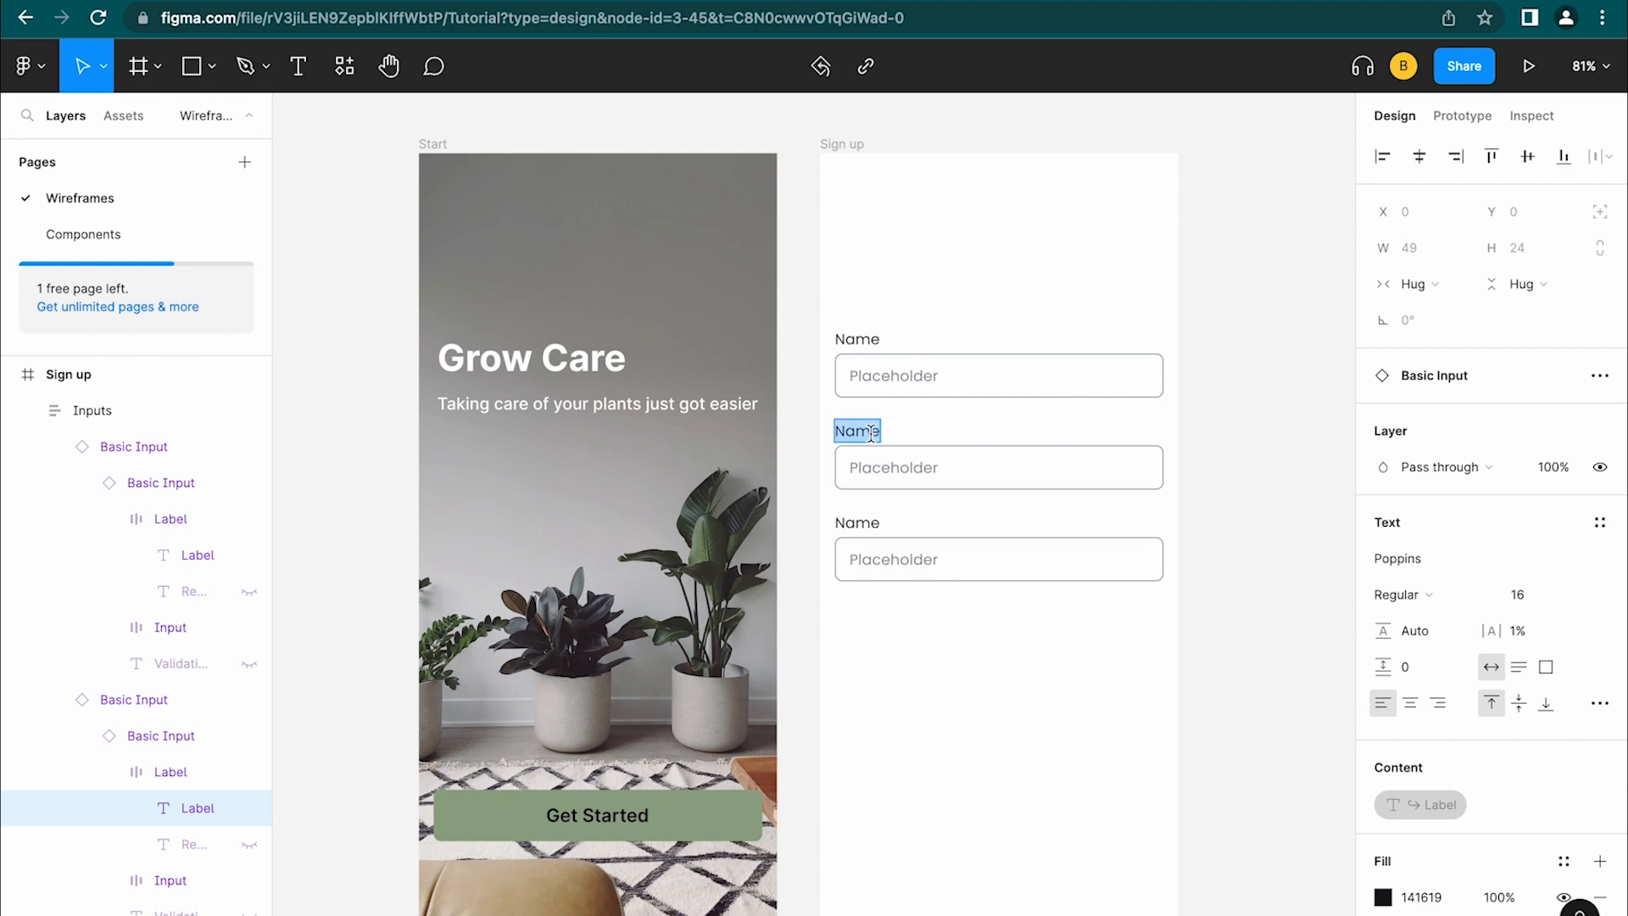
text(Passo)
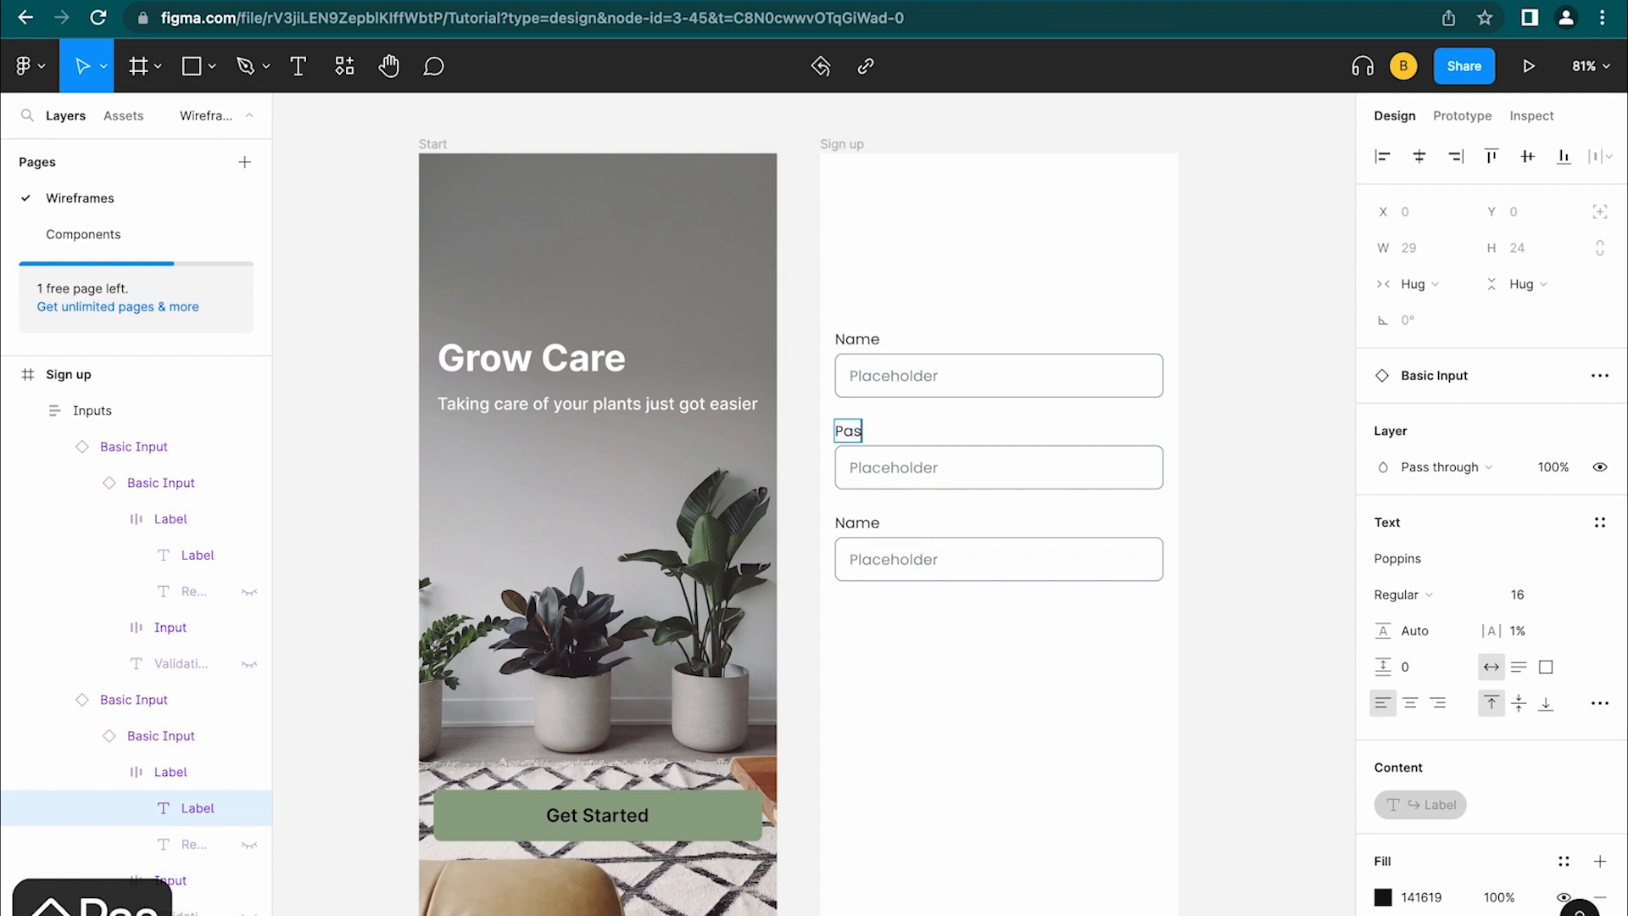
key(BackSpace)
key(BackSpace)
key(BackSpace)
key(BackSpace)
key(BackSpace)
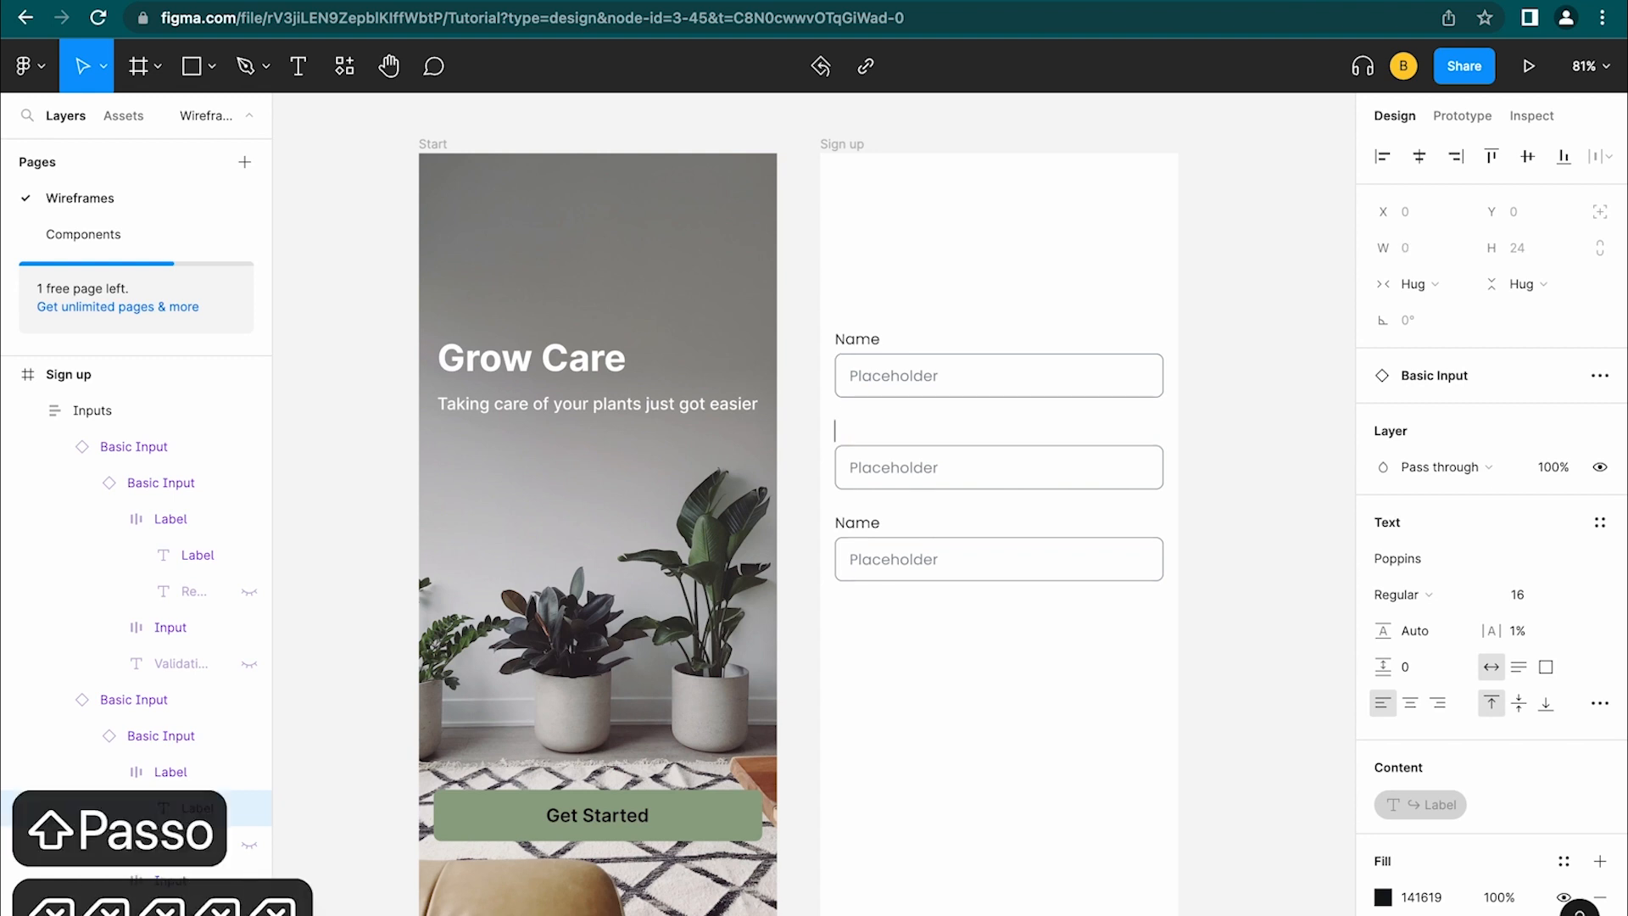
text(Email)
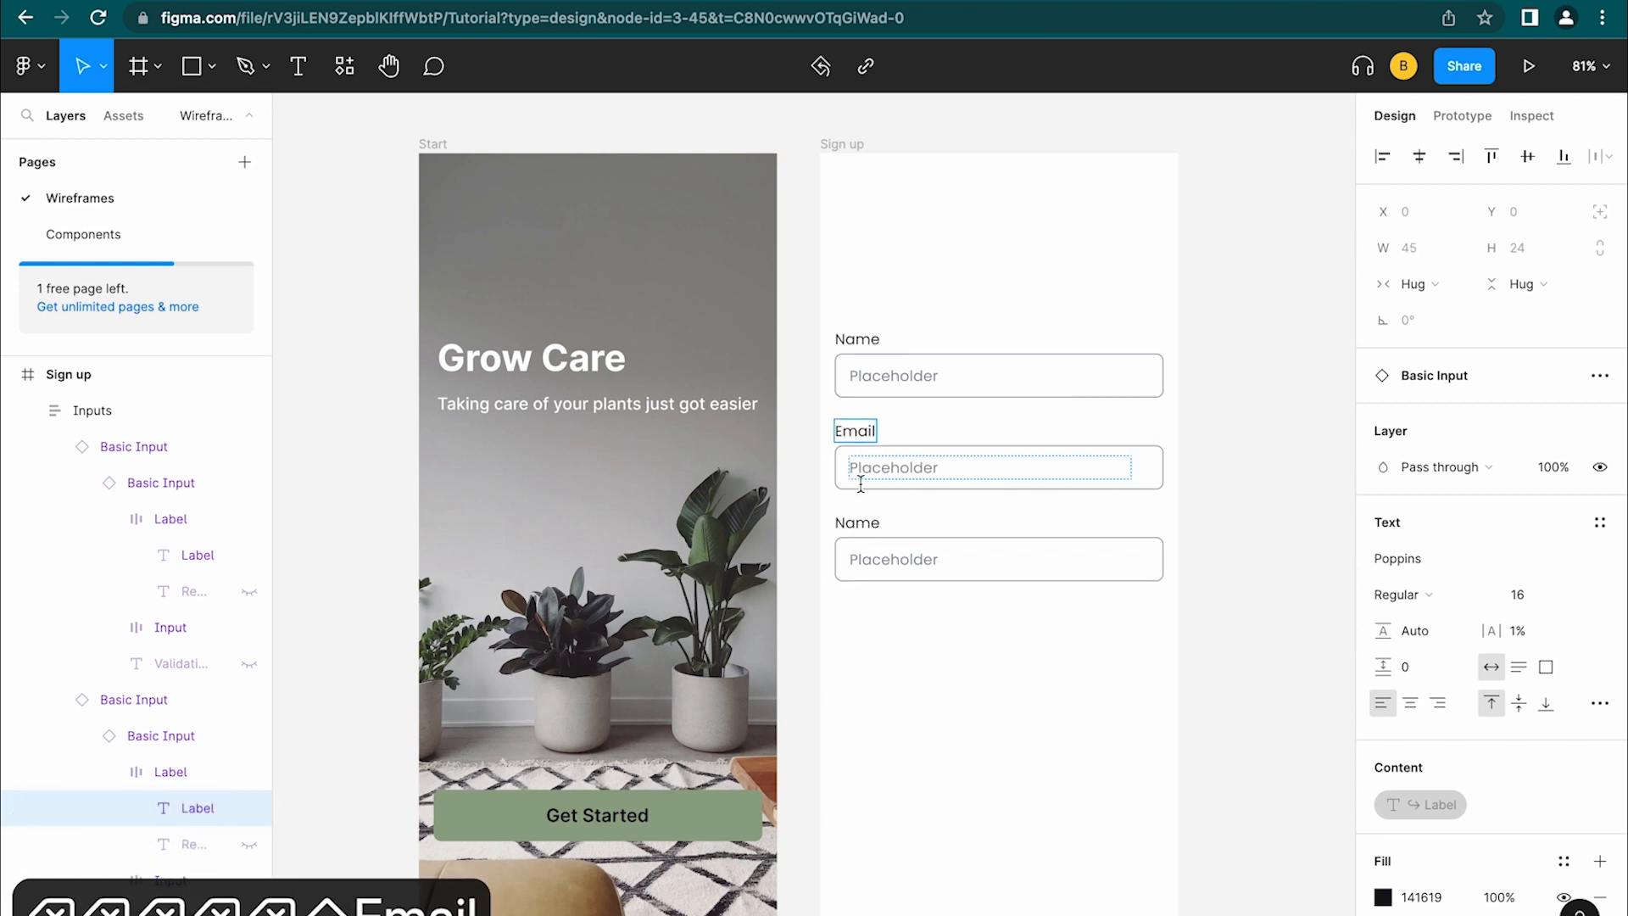
click(846, 523)
key(BackSpace)
key(BackSpace)
key(BackSpace)
key(BackSpace)
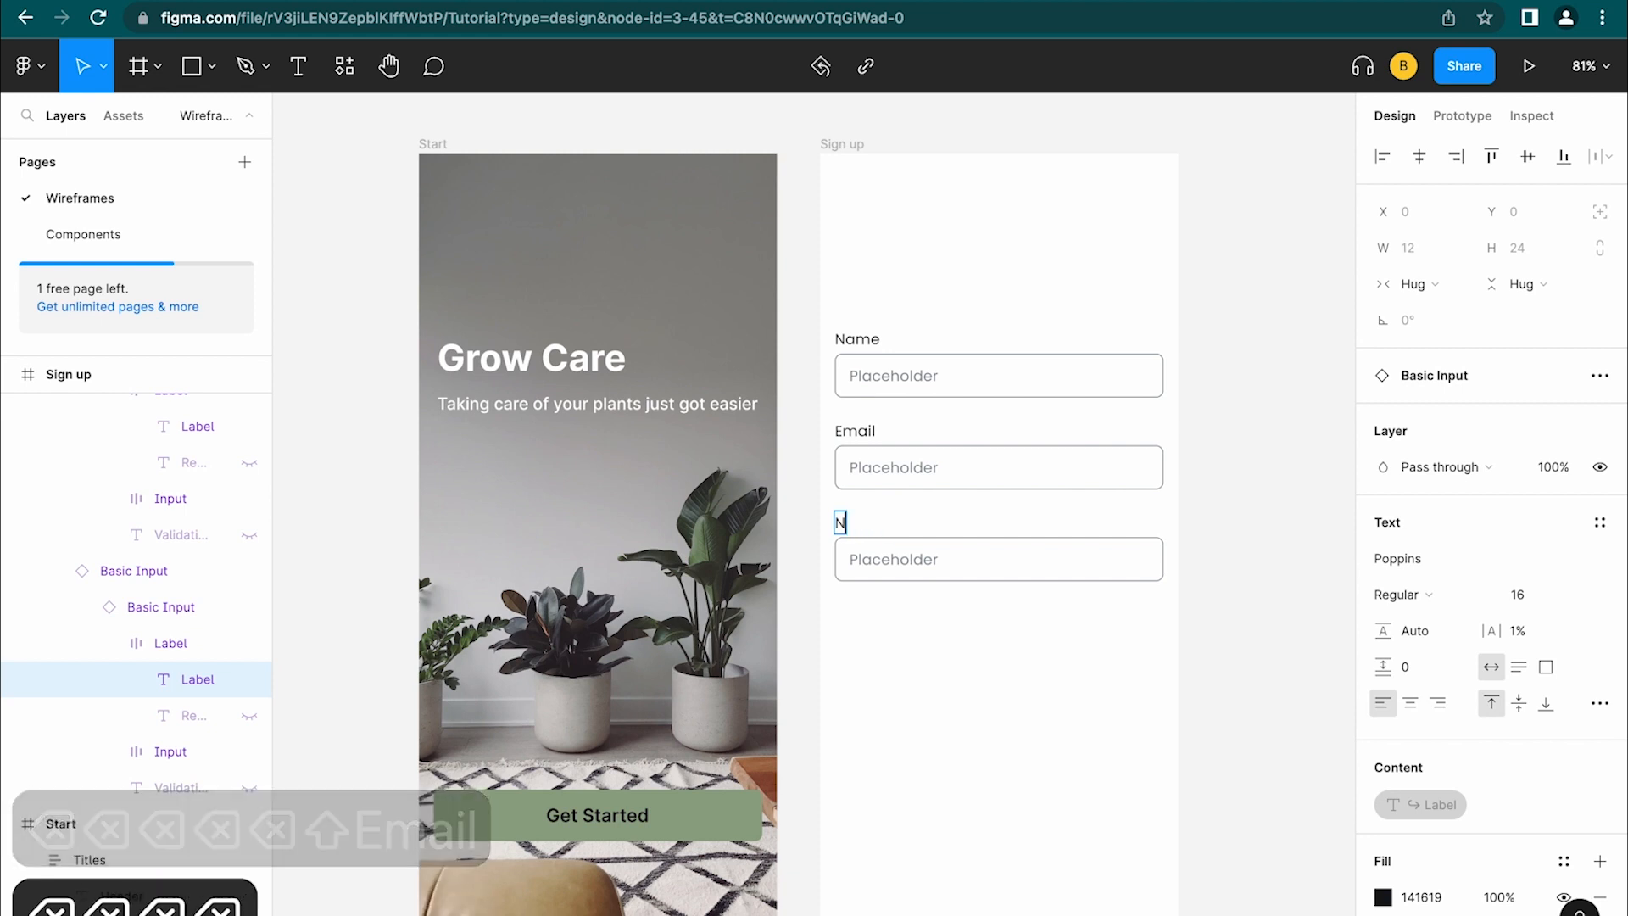
text(Password)
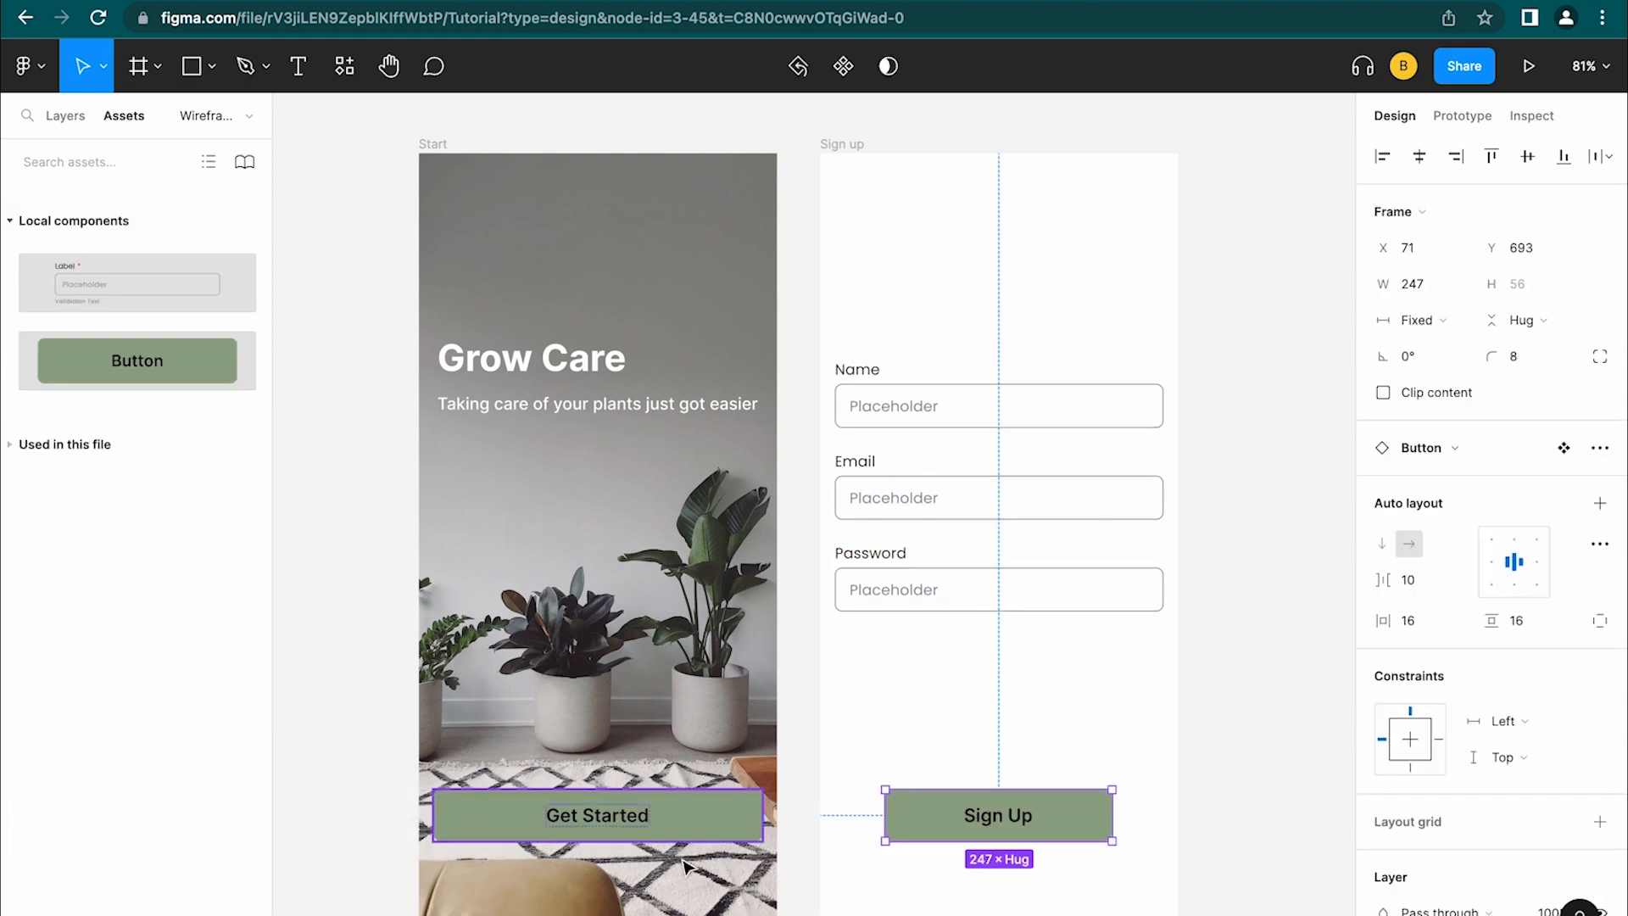
Replace the Sign up button with a copy of Get Started relabelled 'Sign Up'
key(BackSpace)
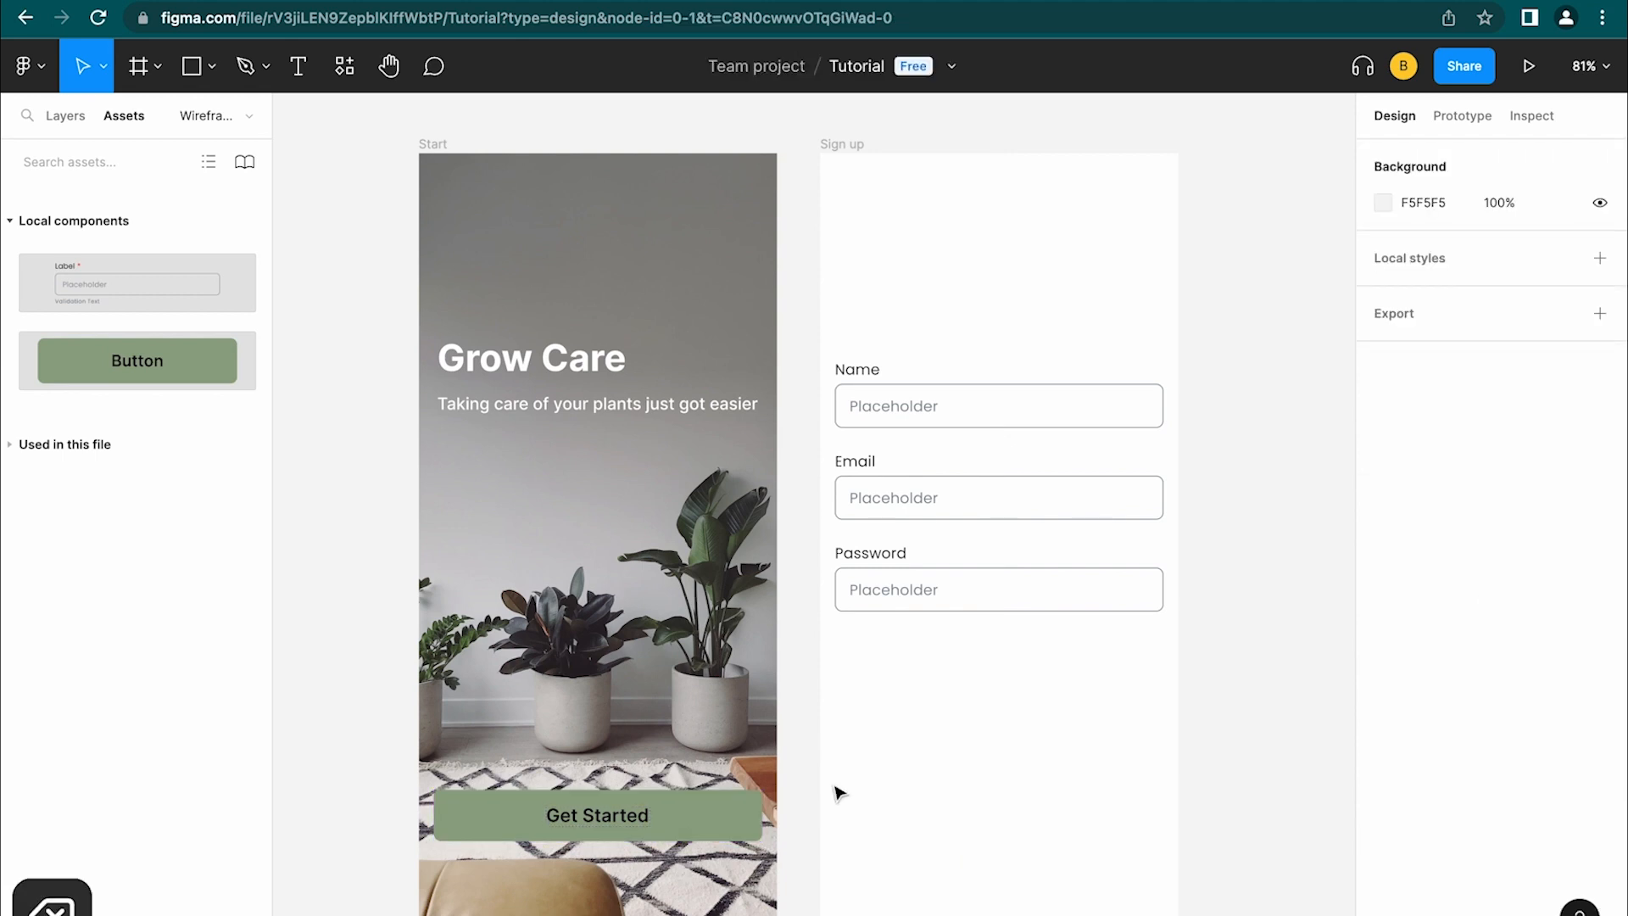
click(709, 817)
drag(692, 825, 1083, 817)
double_click(1003, 810)
double_click(1000, 805)
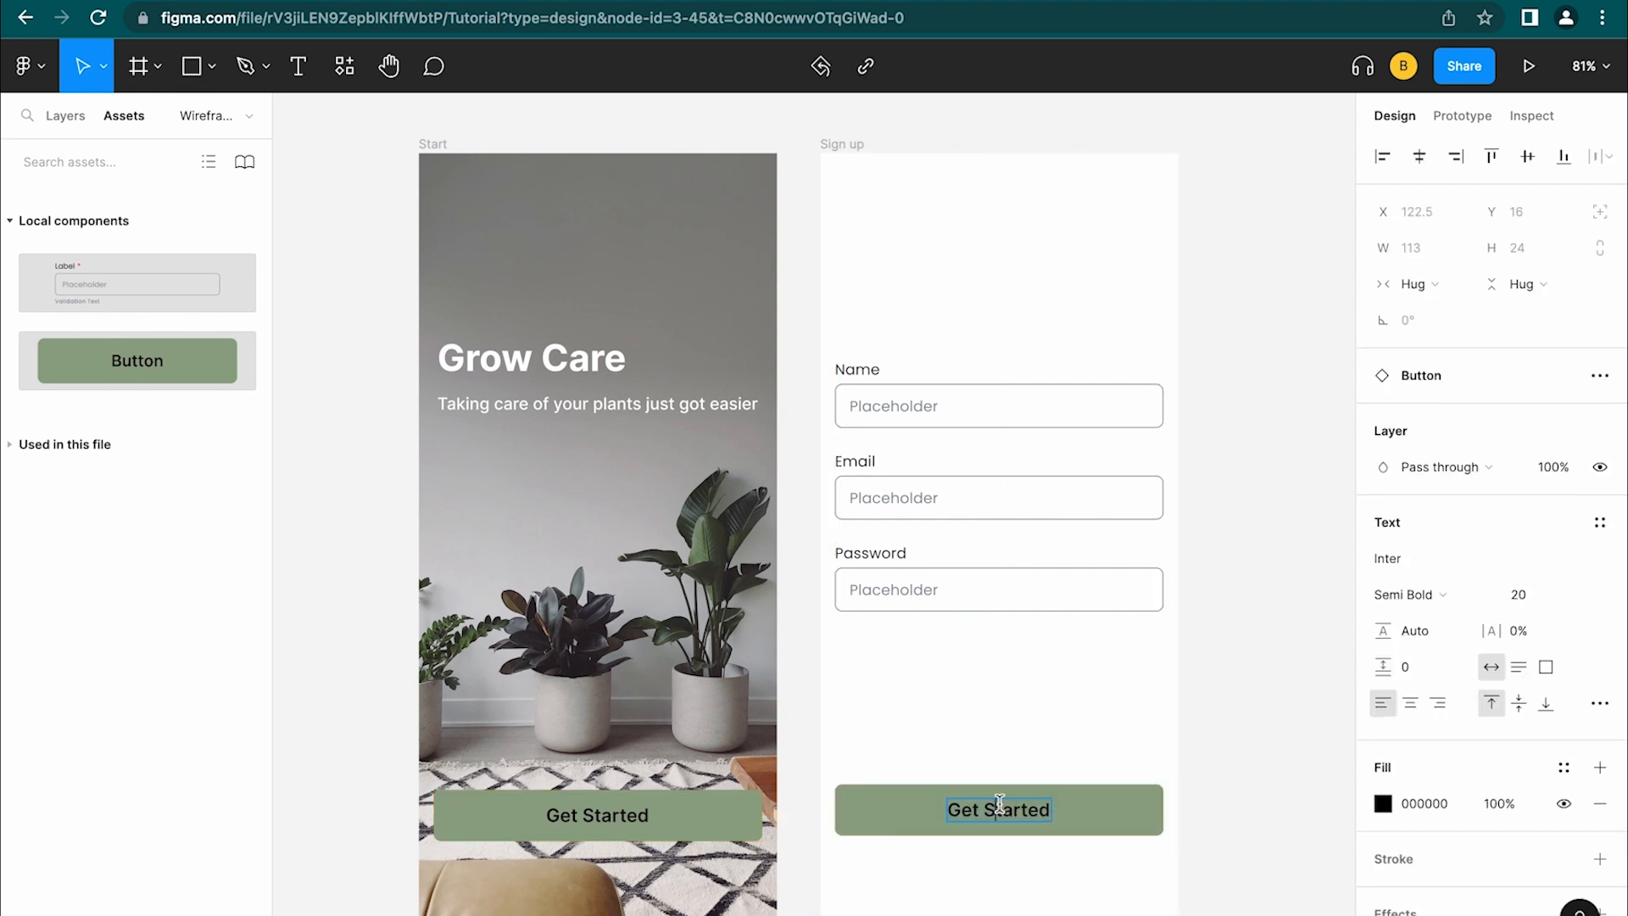
drag(1036, 814, 950, 799)
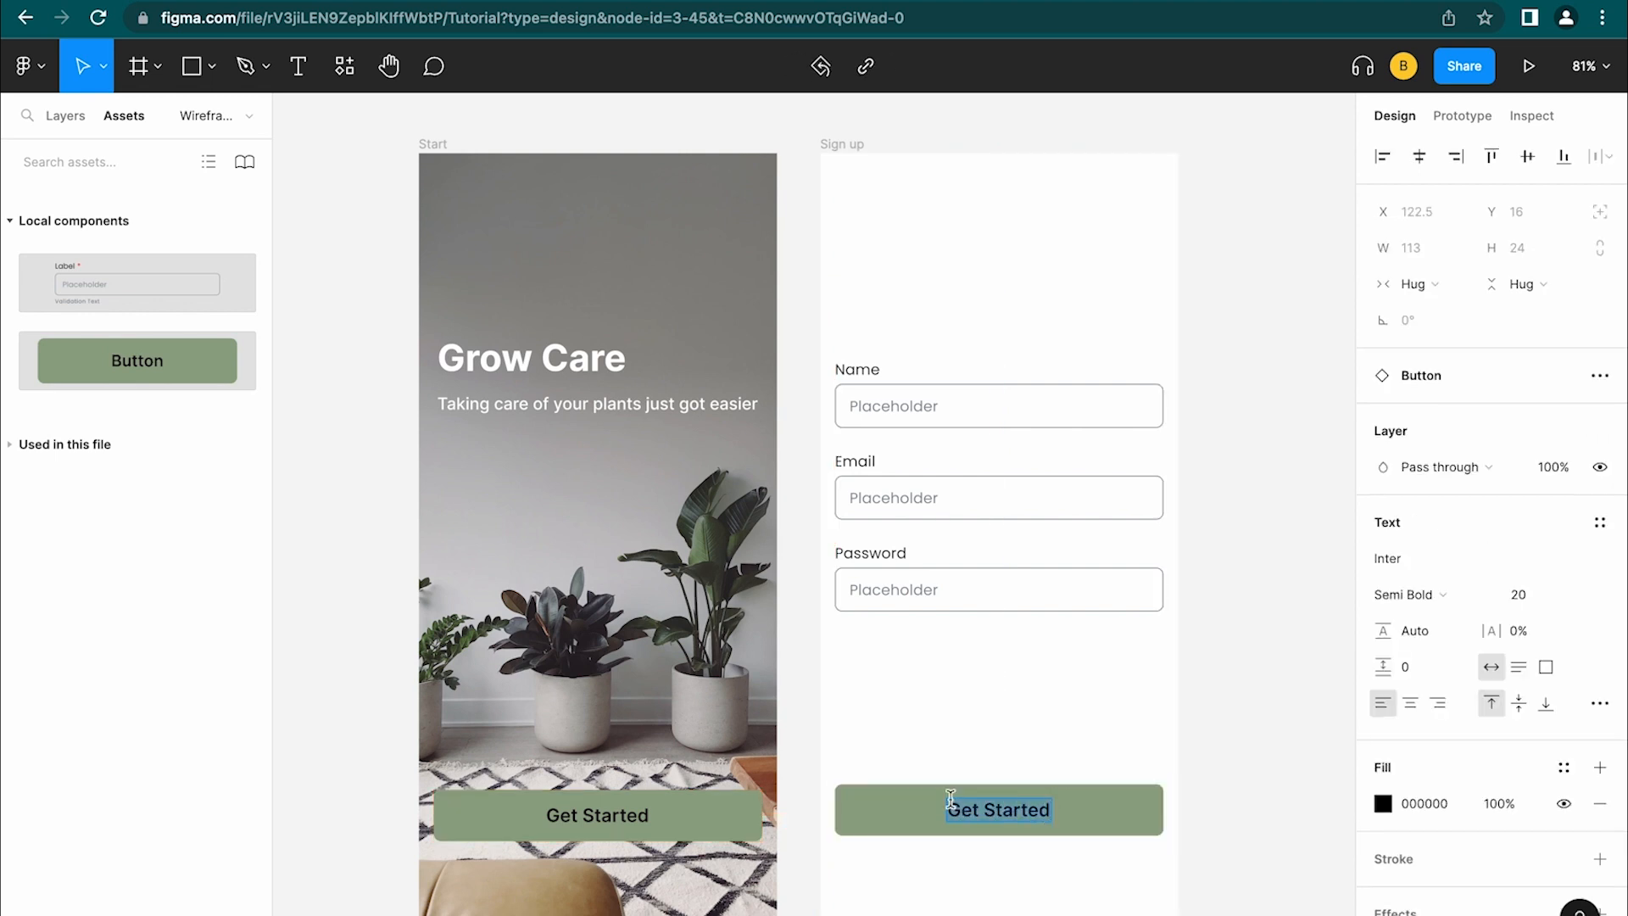
text(Sign UP)
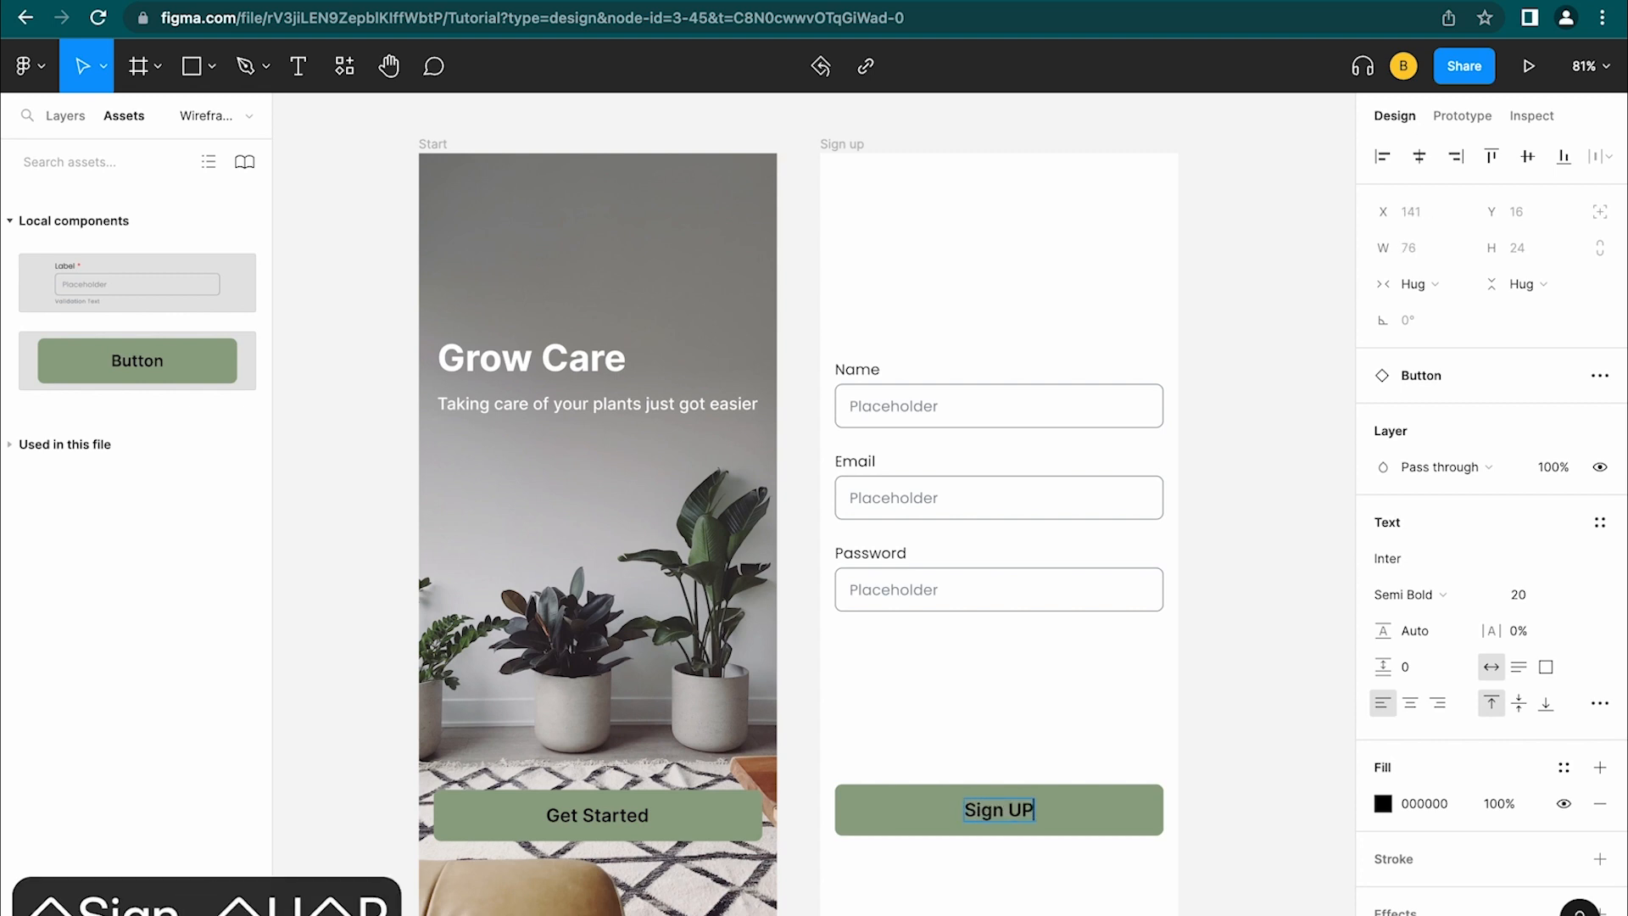
key(BackSpace)
text(p)
key(Escape)
click(605, 378)
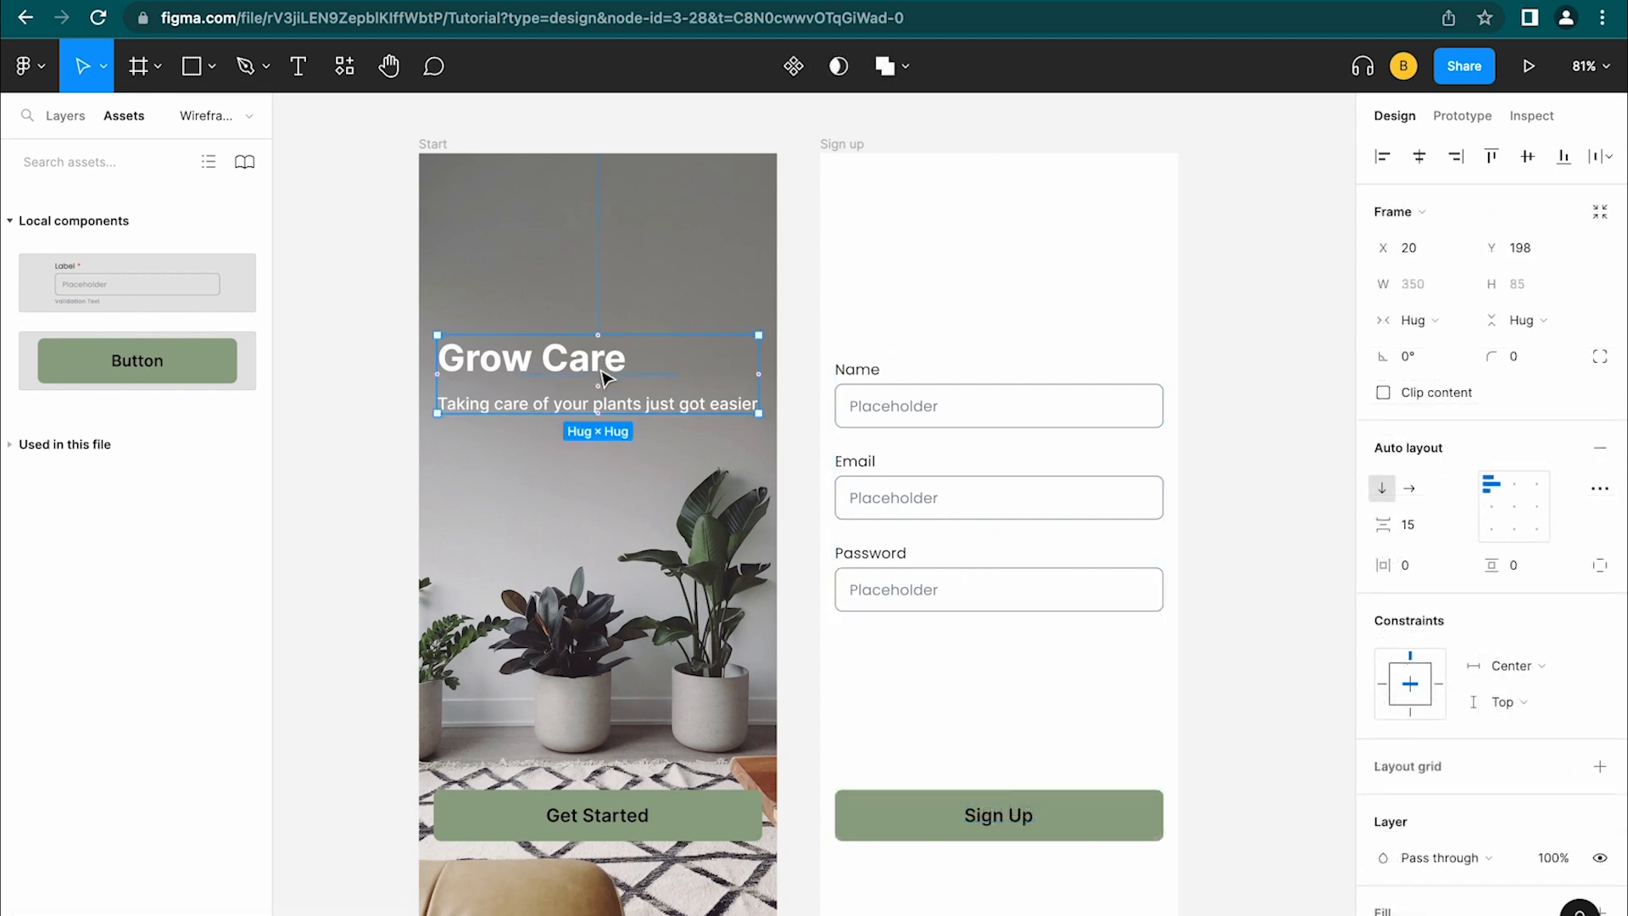
Copy the Grow Care titles onto Sign up, colour them 525252, and move them lower
drag(584, 381, 967, 259)
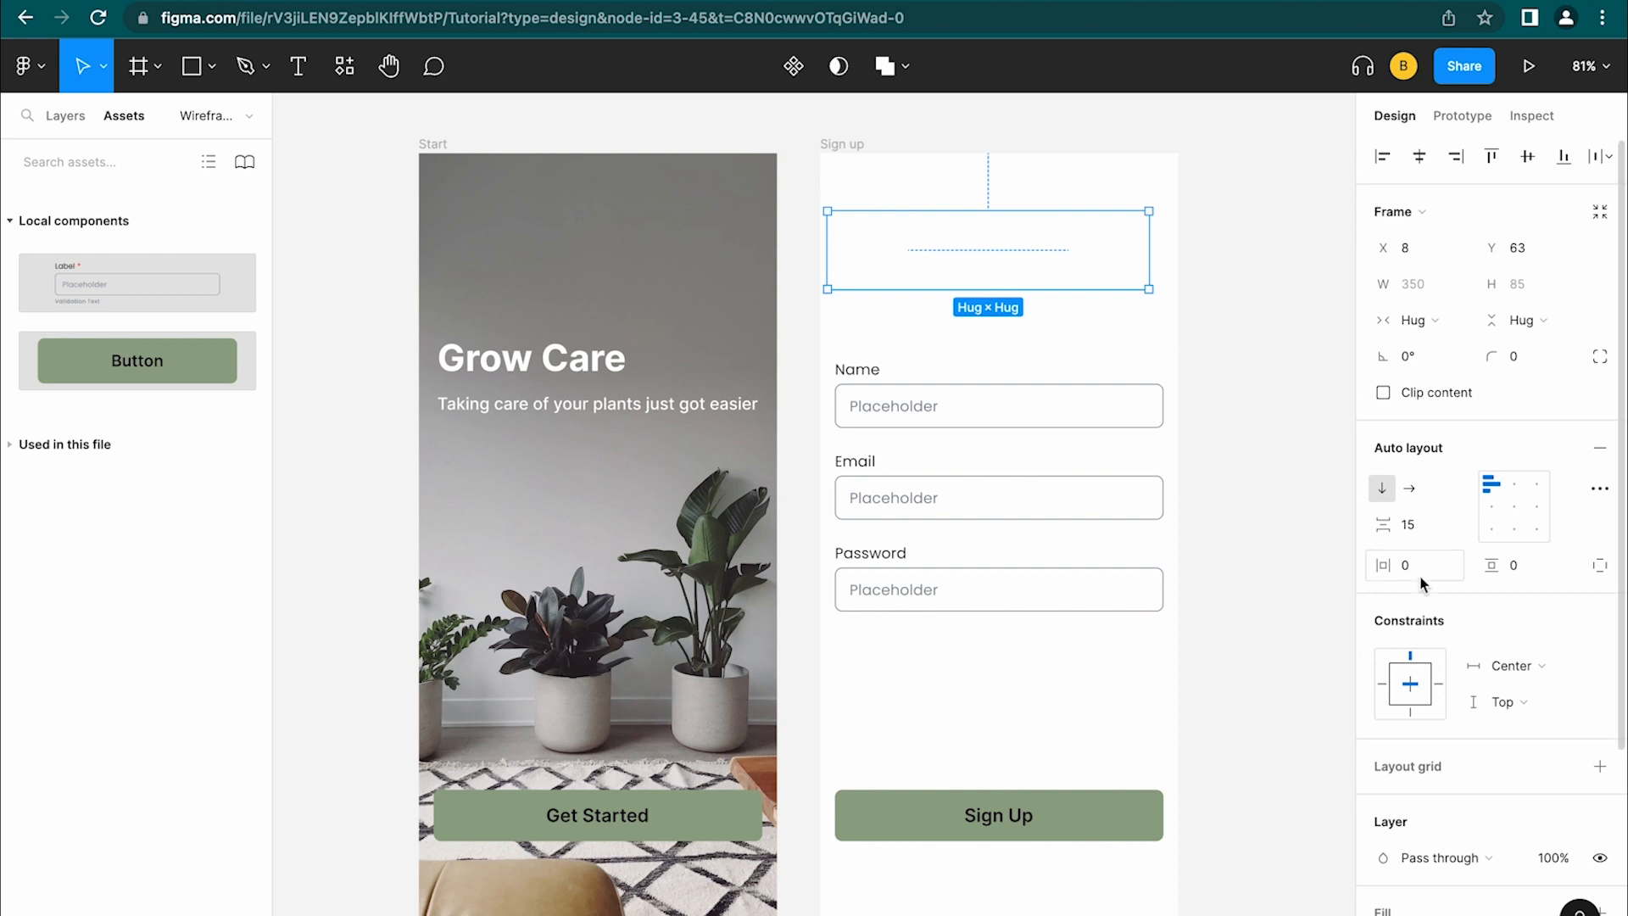
scroll(1420, 574, down, 3)
scroll(1419, 575, down, 1)
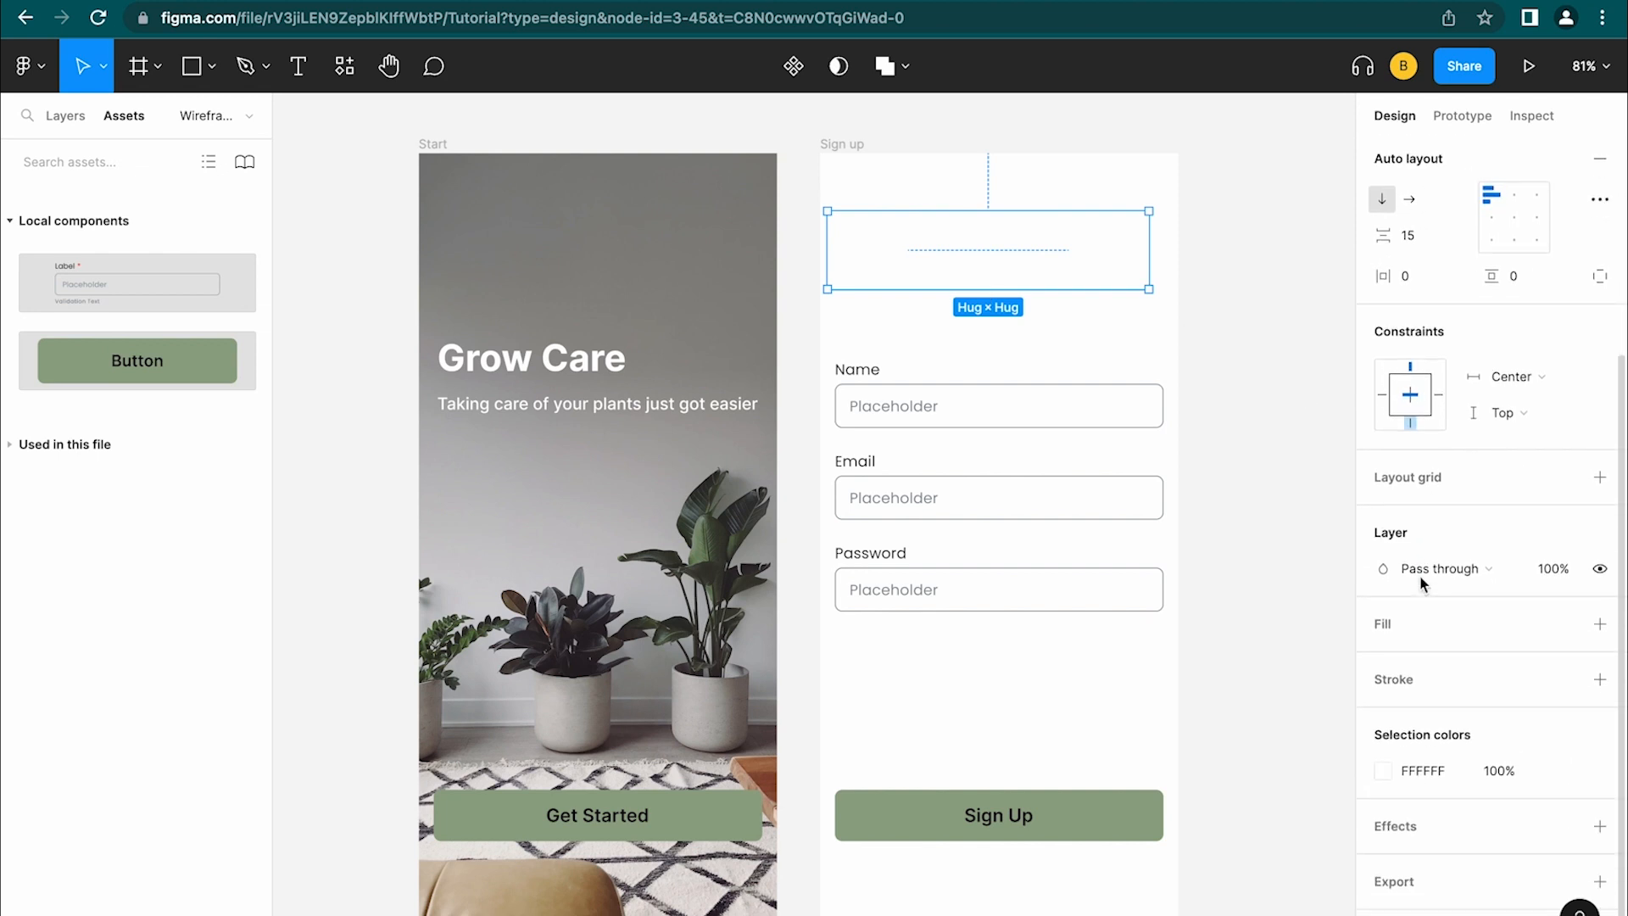
click(1384, 773)
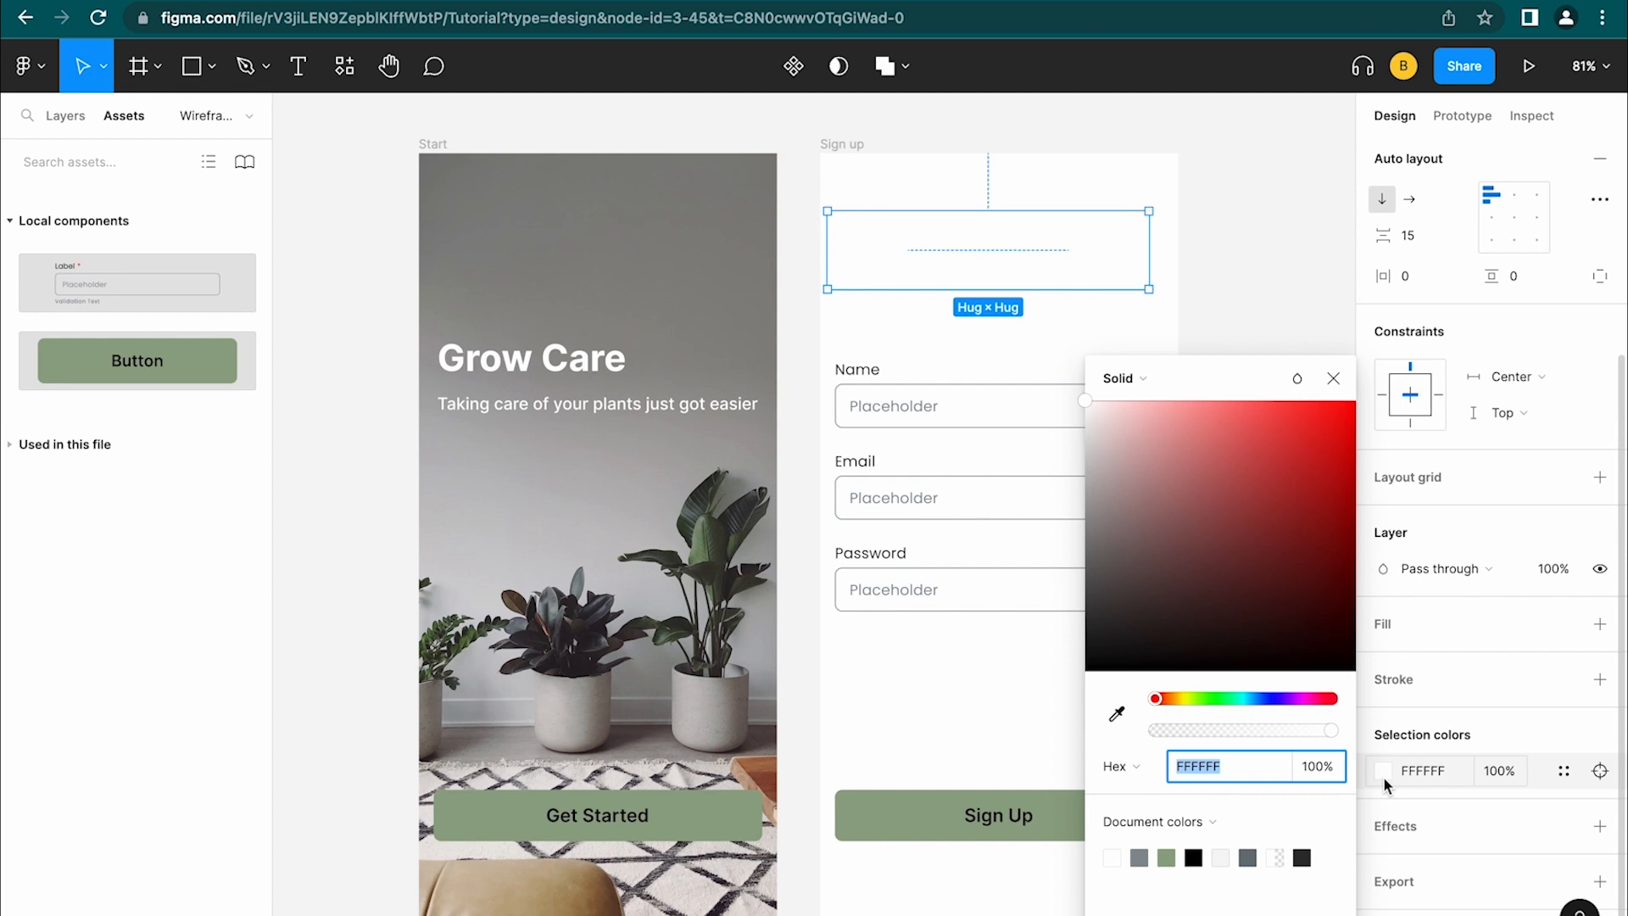
drag(1203, 545, 1109, 608)
click(1269, 225)
drag(1040, 279, 1046, 302)
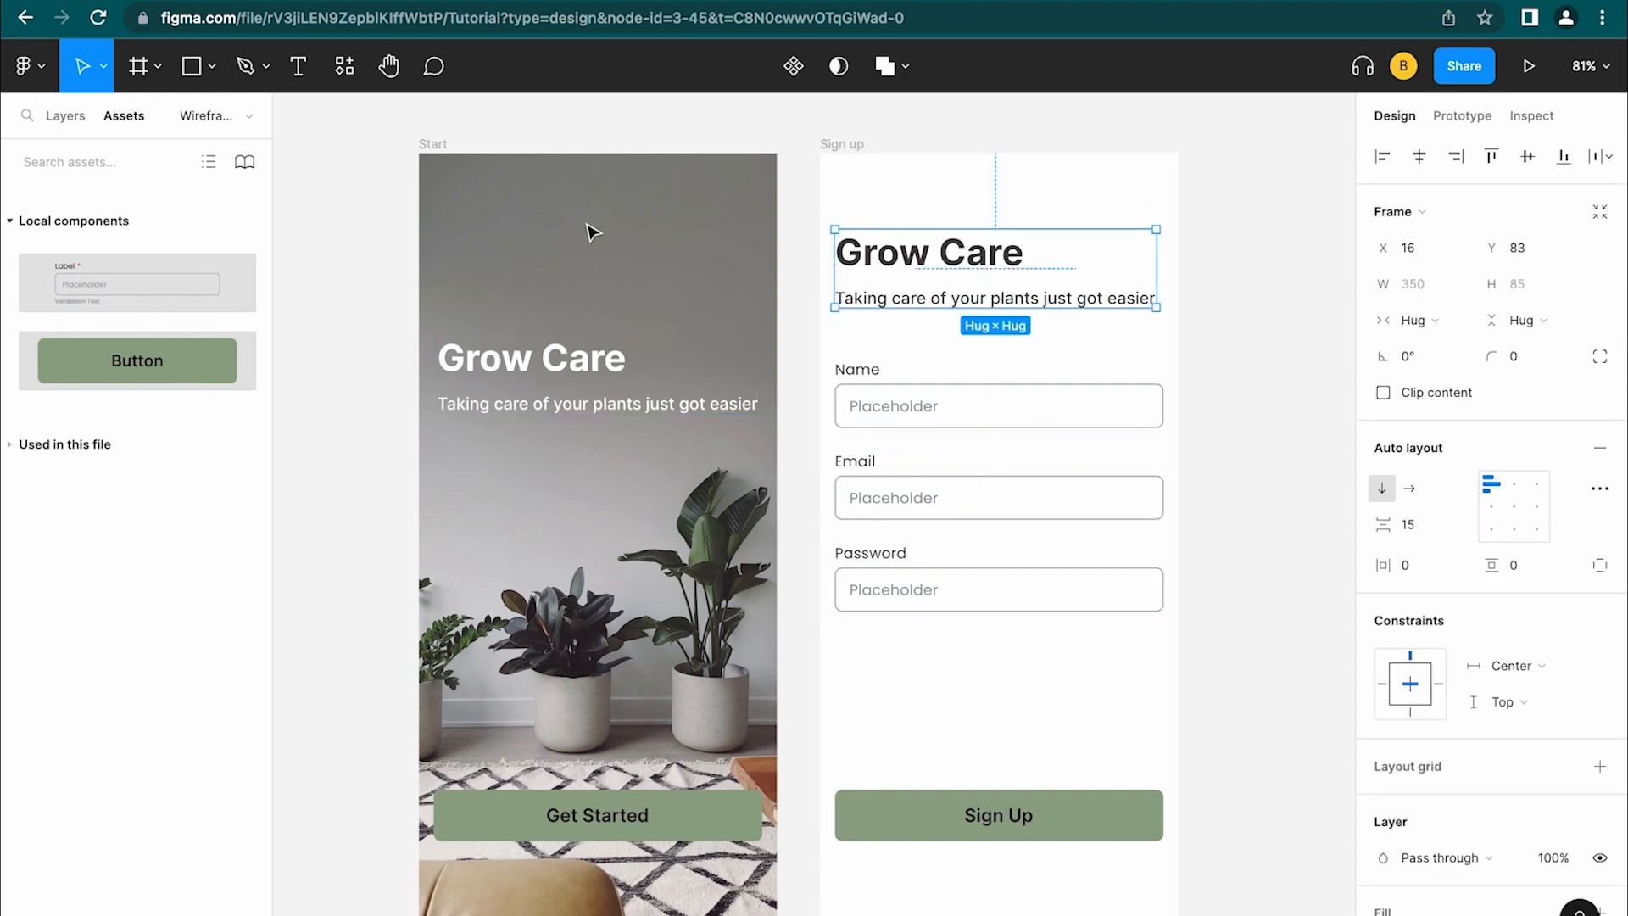
click(73, 126)
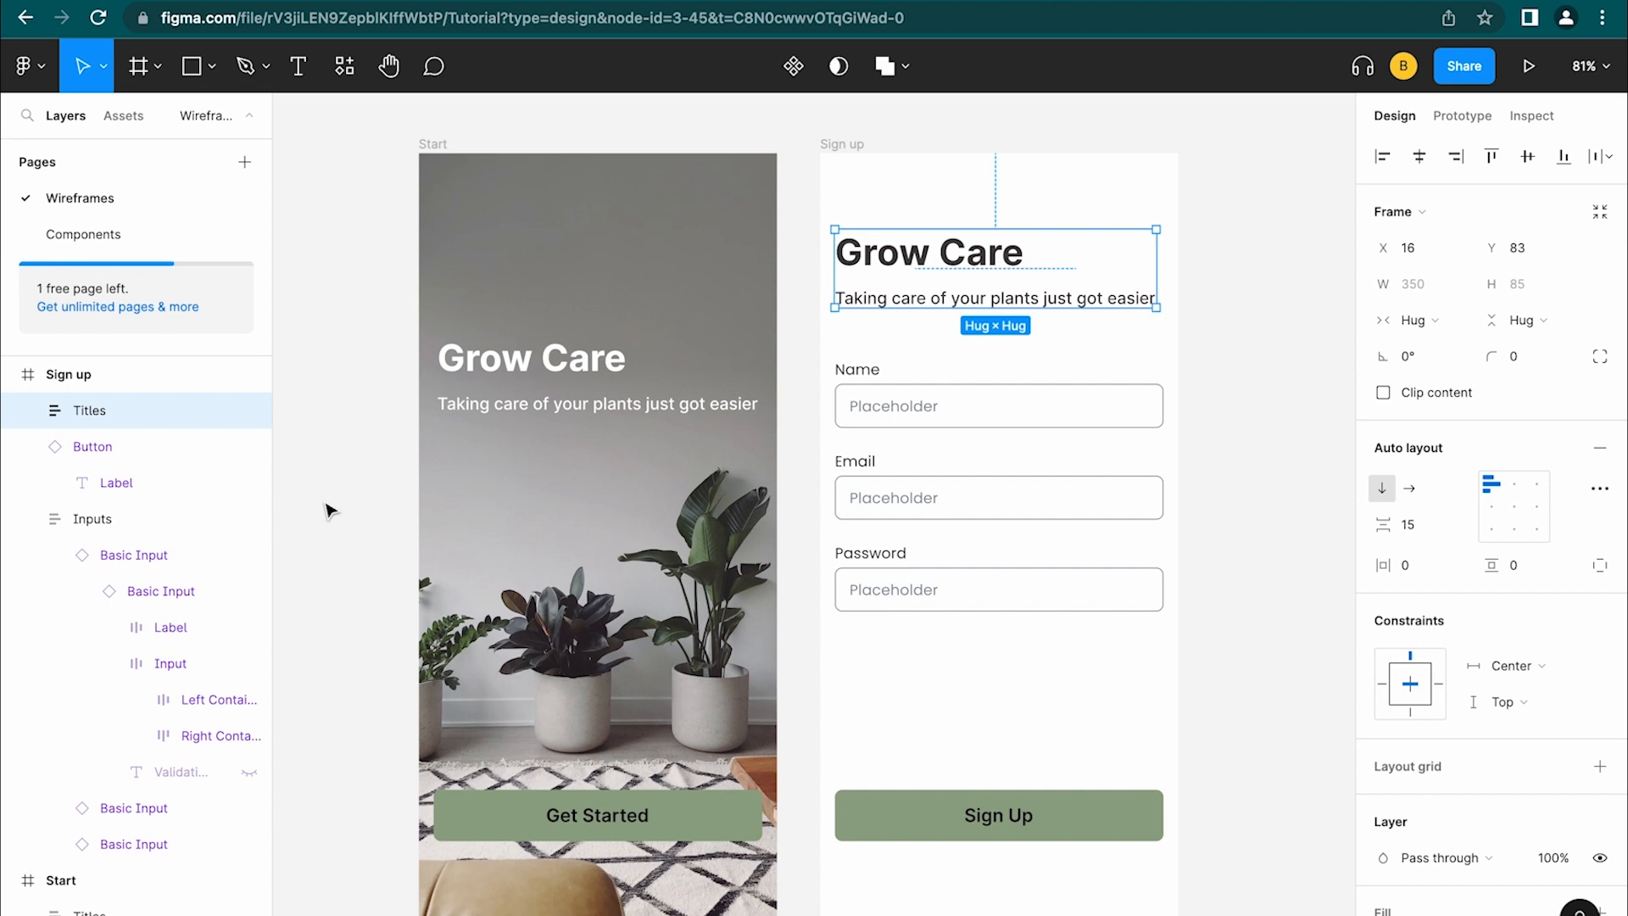
Retype the copied Grow Care heading as 'Sign Up', keeping the original tagline
key(alt+l)
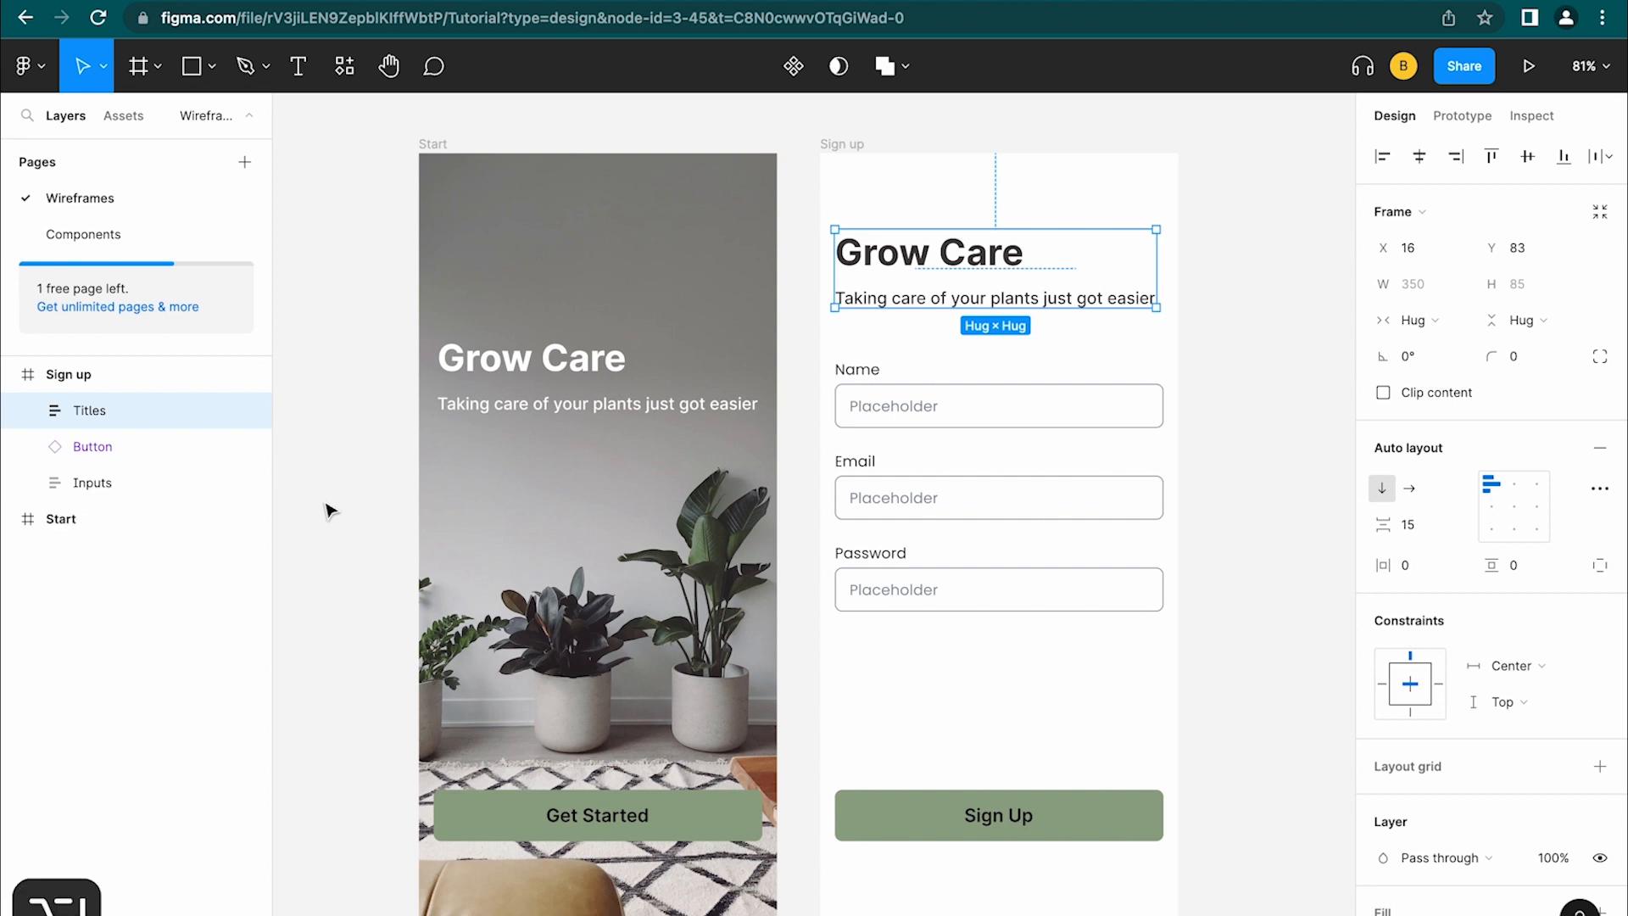
click(854, 153)
click(68, 413)
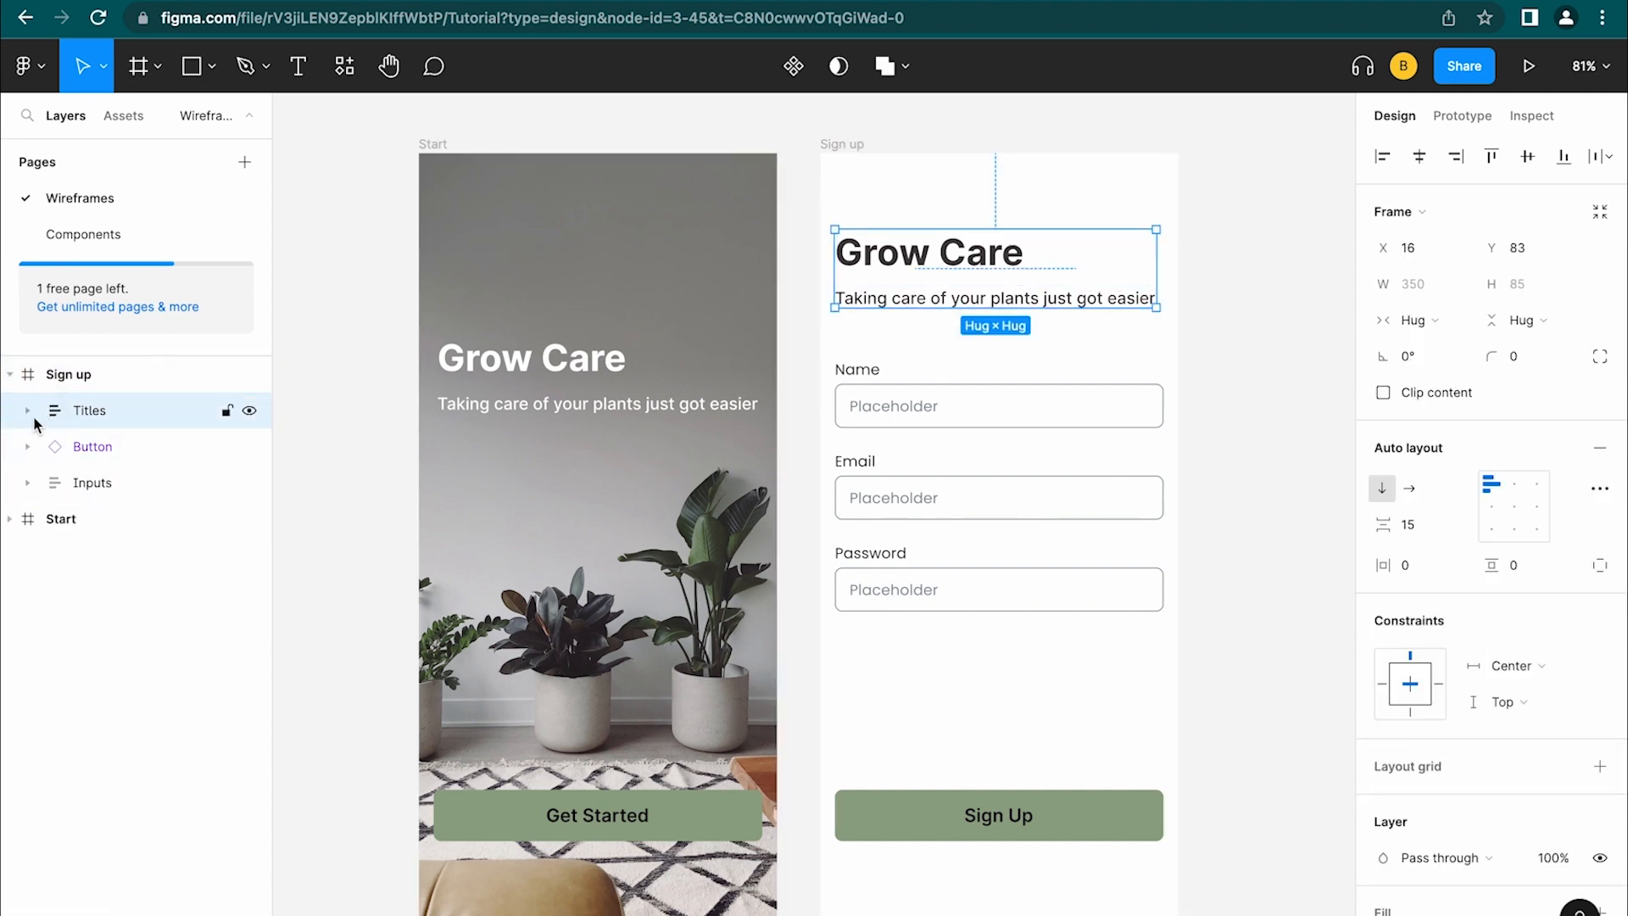
double_click(905, 257)
double_click(905, 257)
text(SIng)
key(BackSpace)
key(BackSpace)
key(BackSpace)
text(ign Up)
double_click(943, 297)
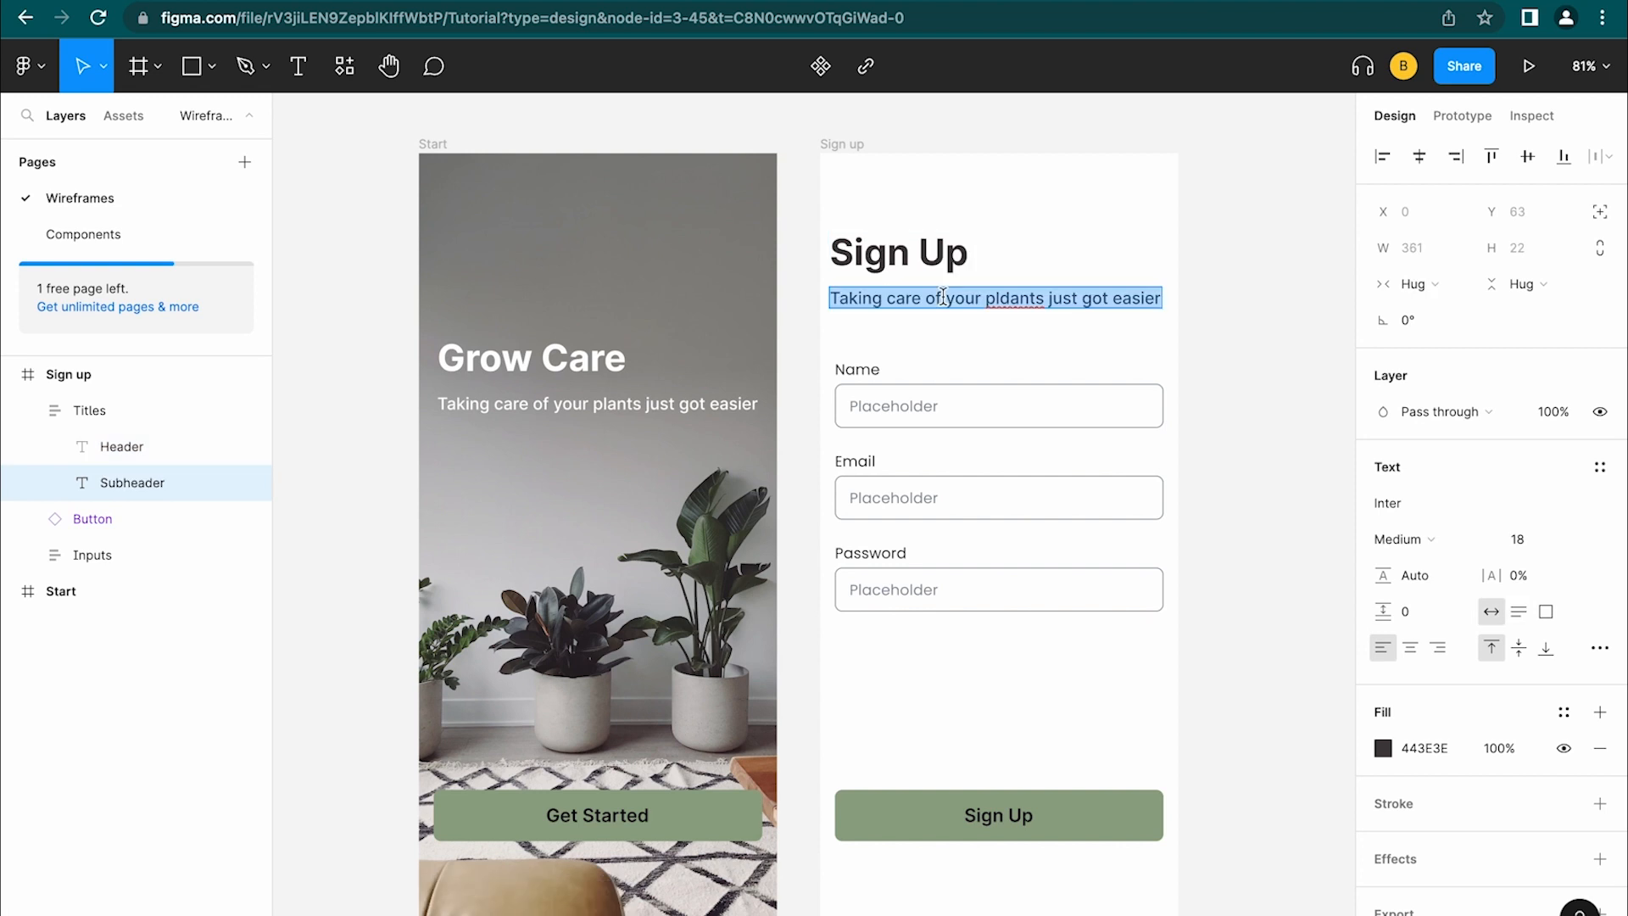
text(Get)
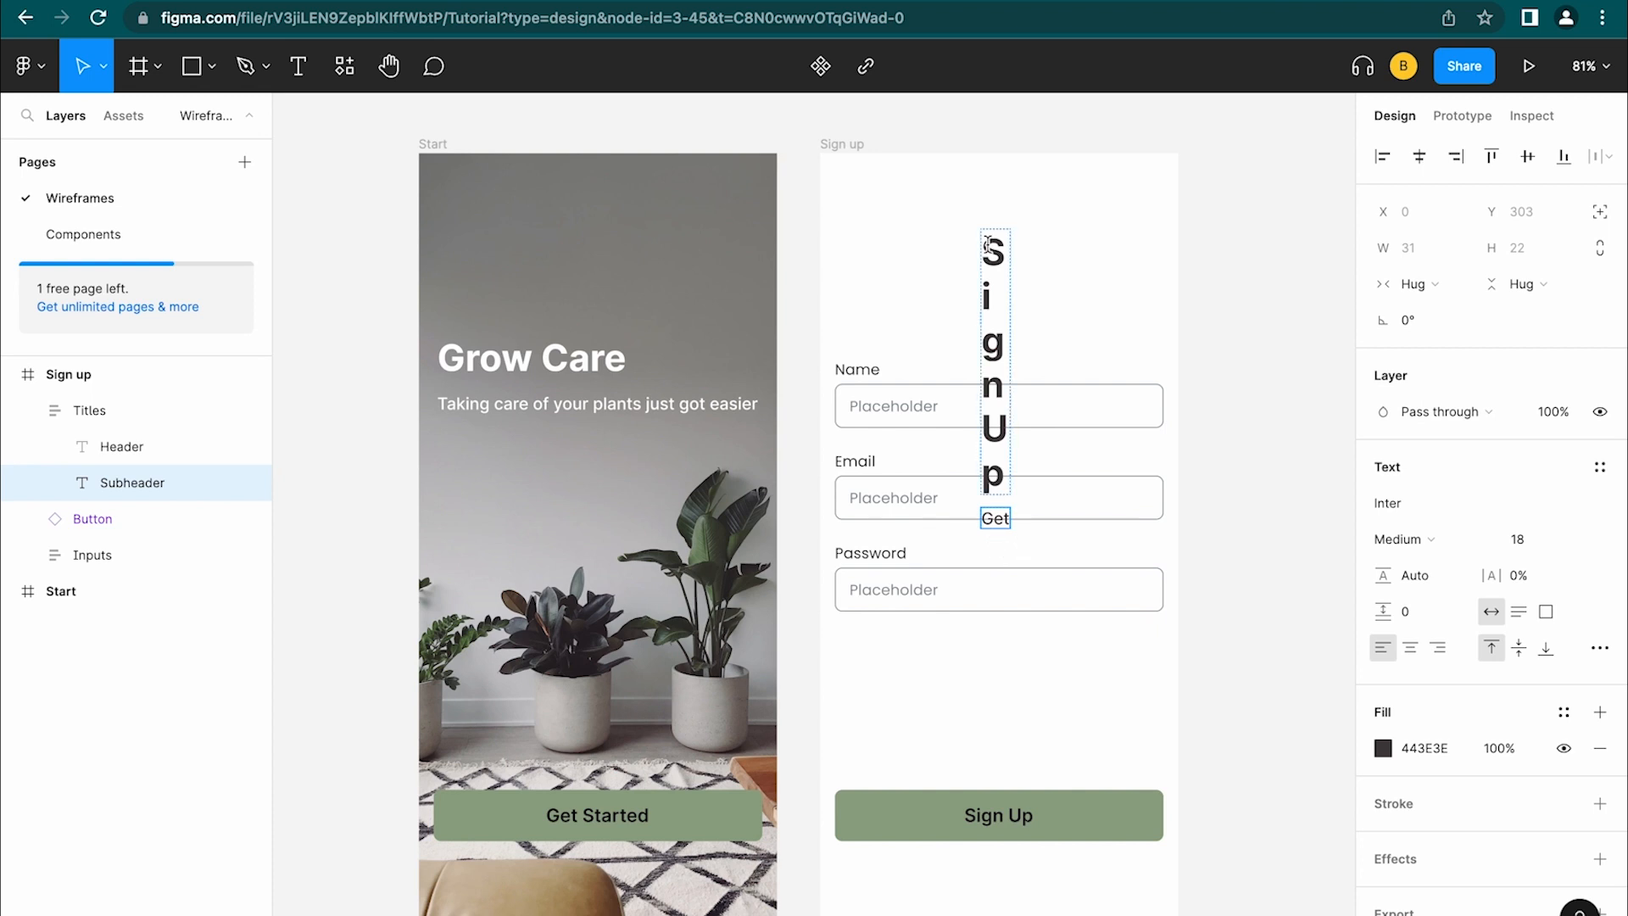
key(super+z)
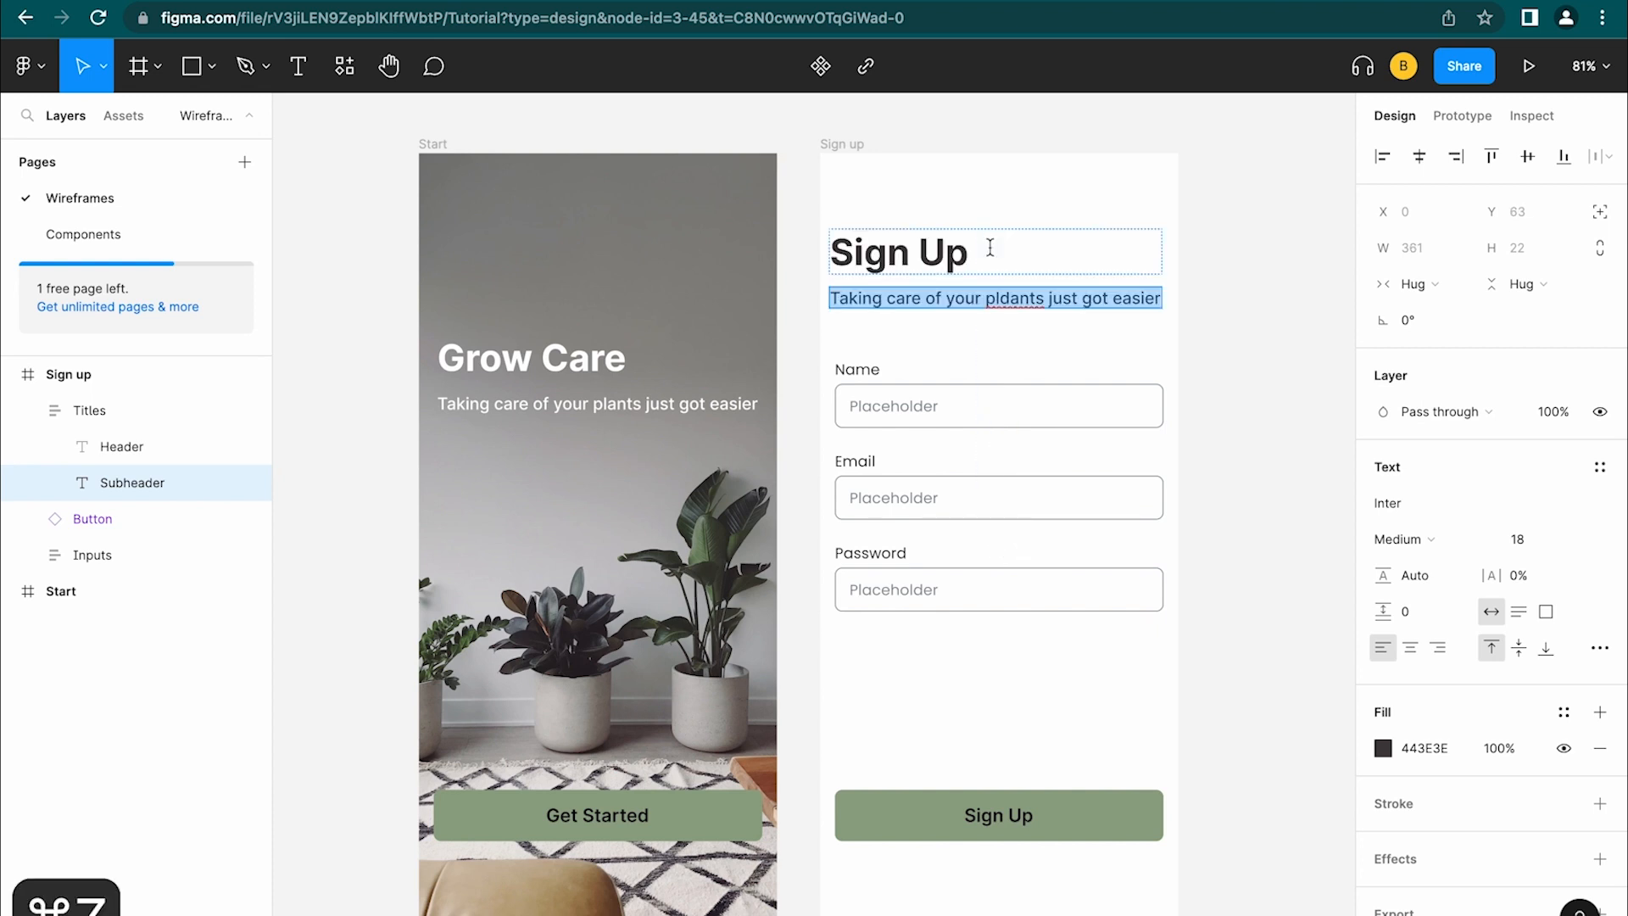
click(1138, 273)
Fix the Titles group width at 361 and retype the tagline as 'Create a Account'
click(1412, 319)
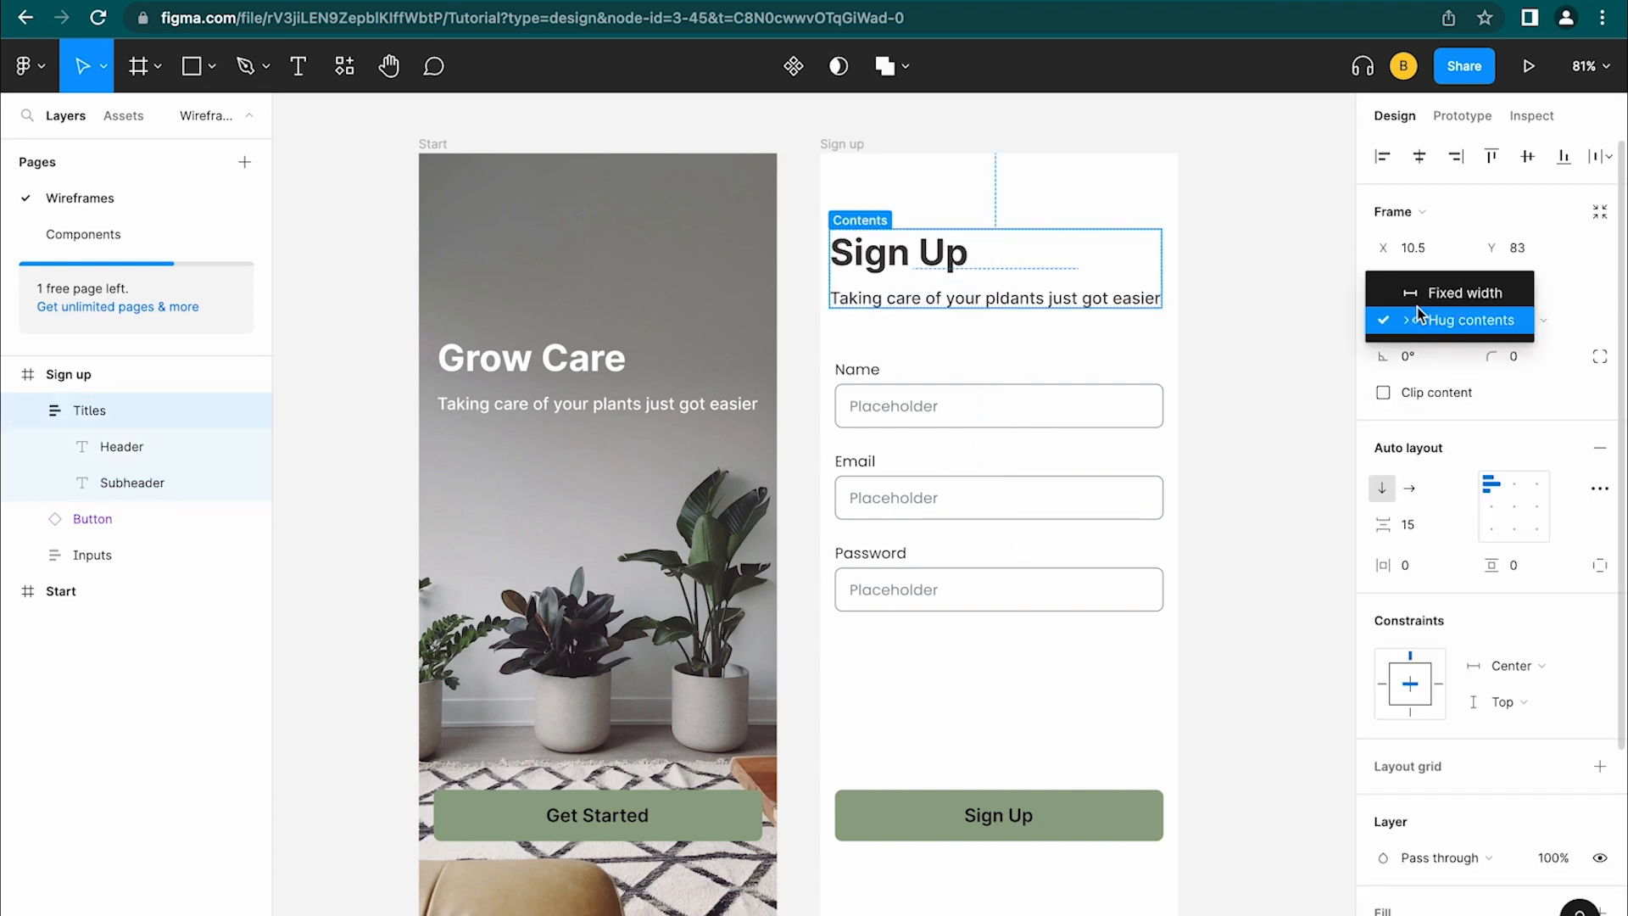
click(1452, 295)
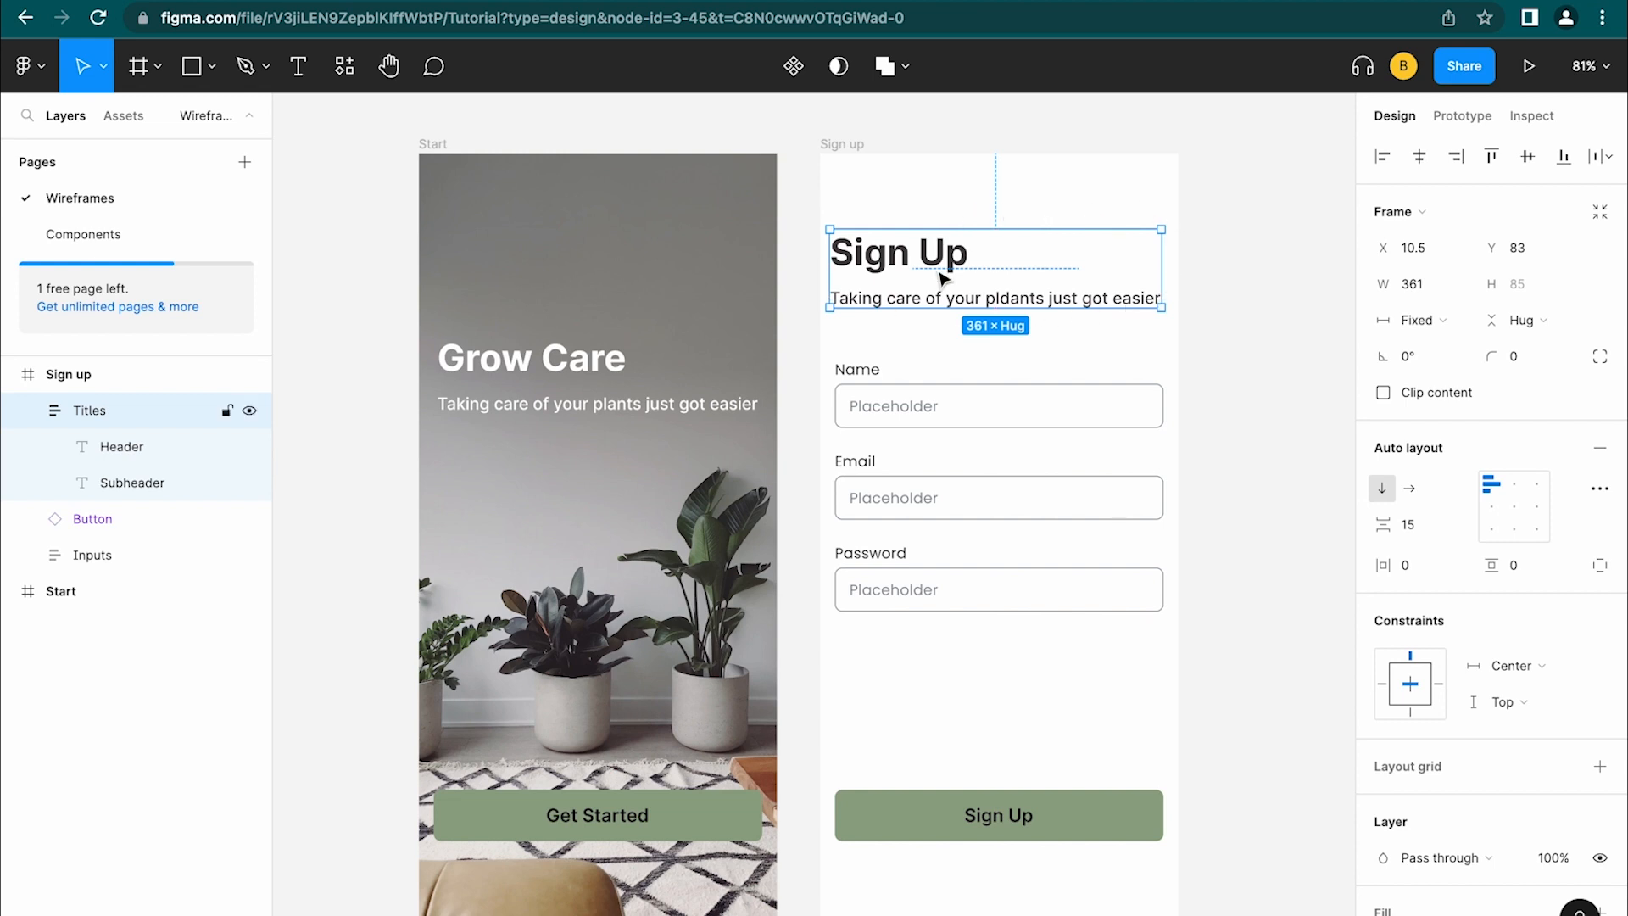
click(931, 306)
double_click(931, 306)
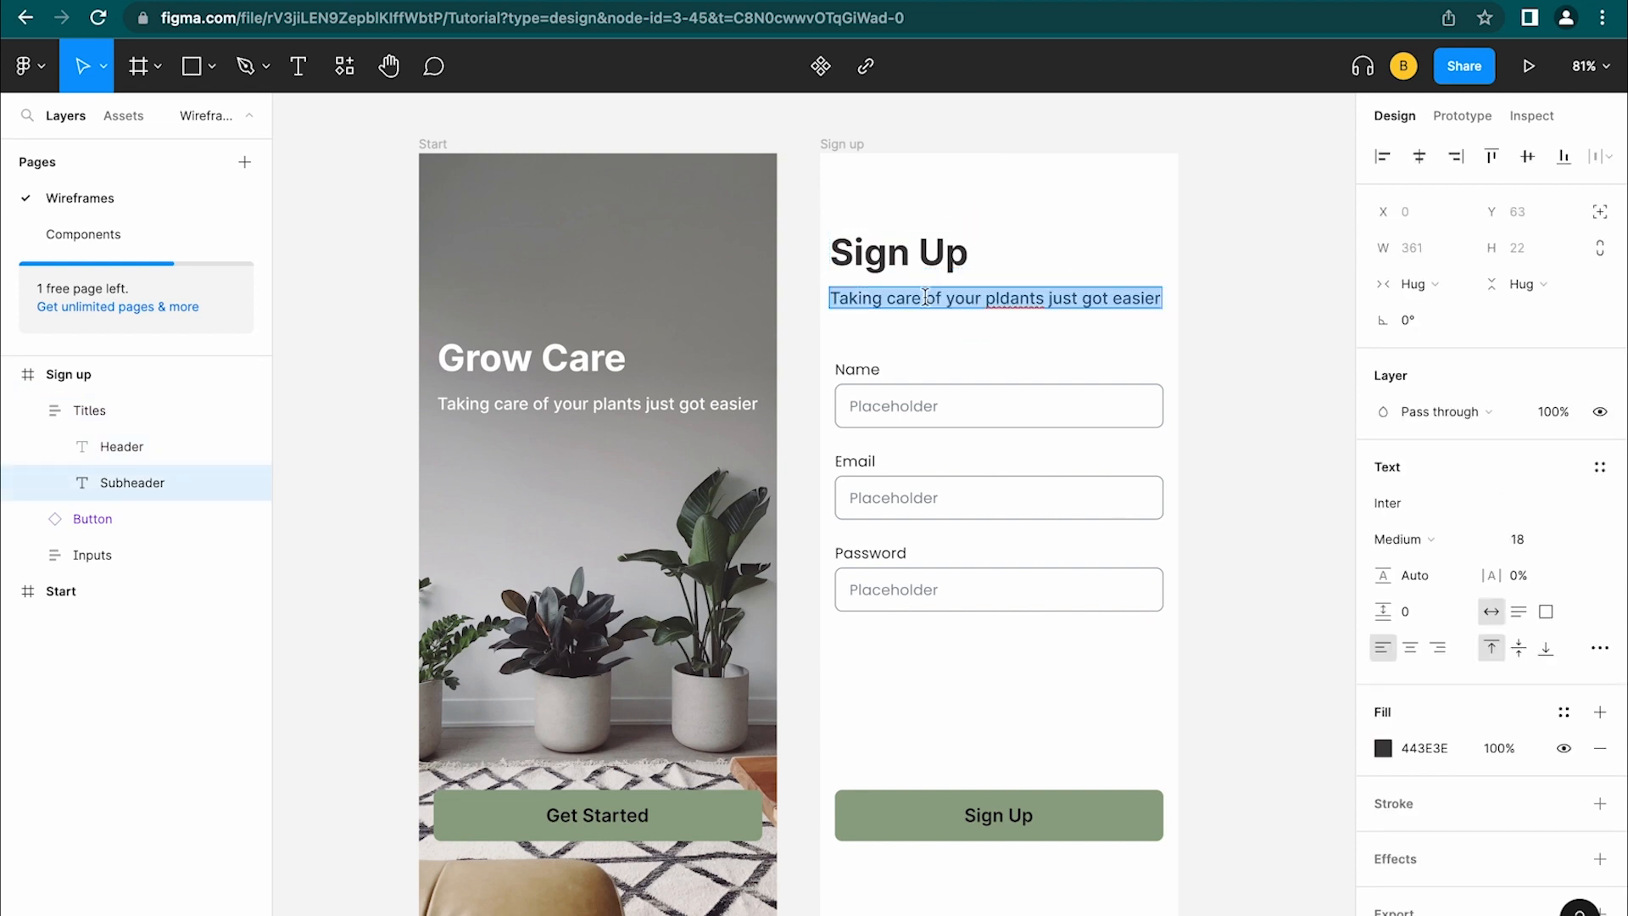
key(BackSpace)
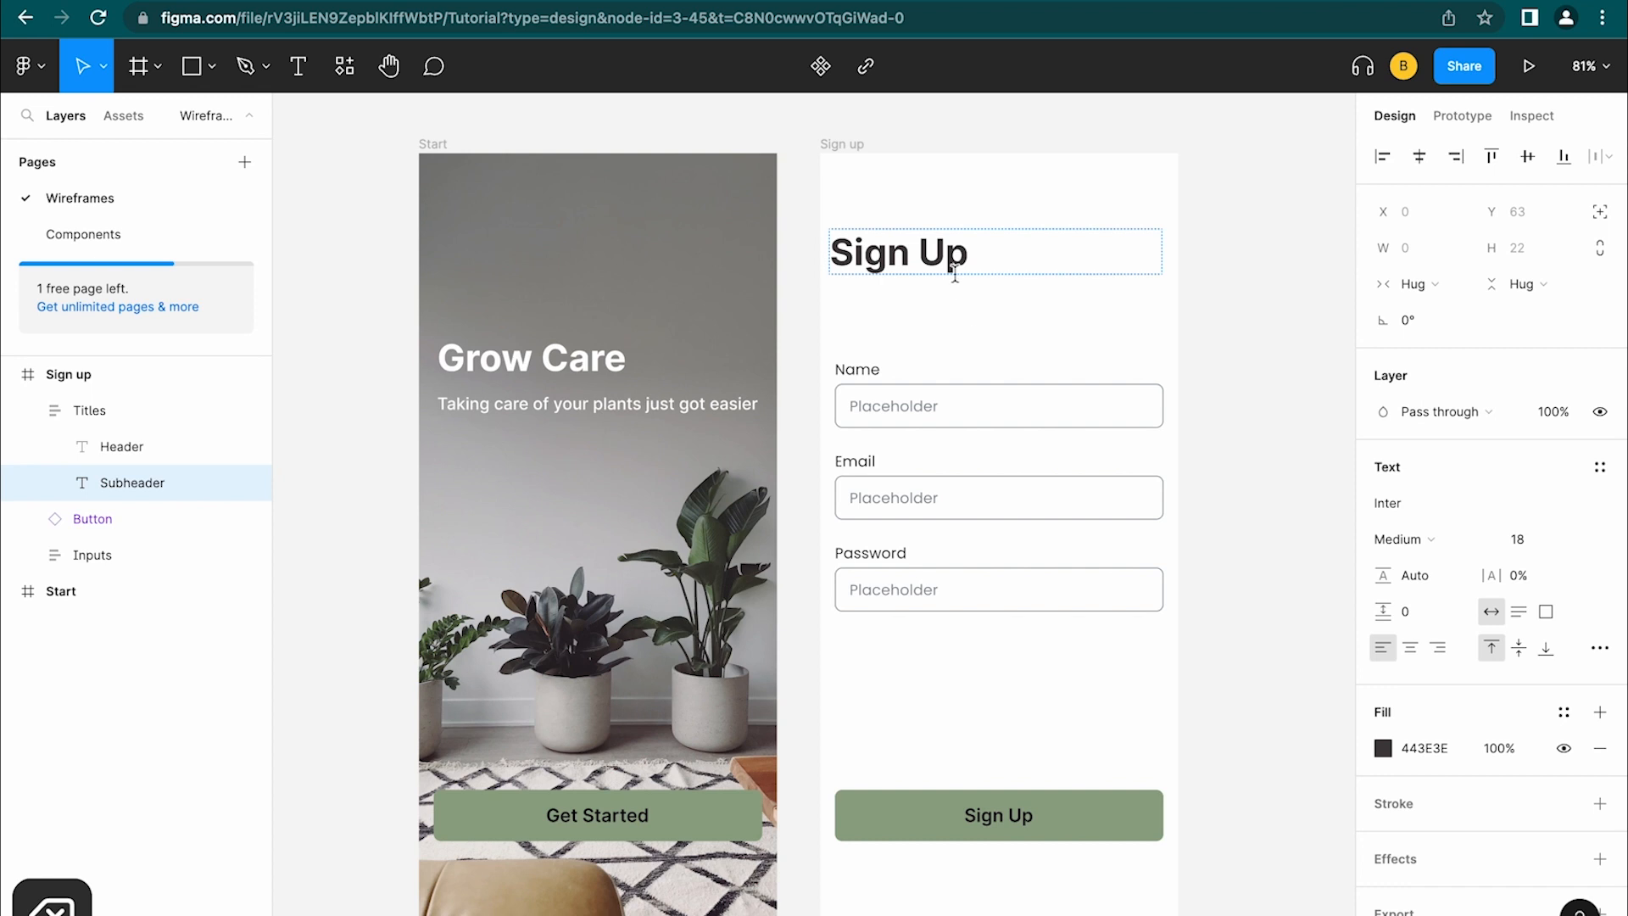
text(Ca)
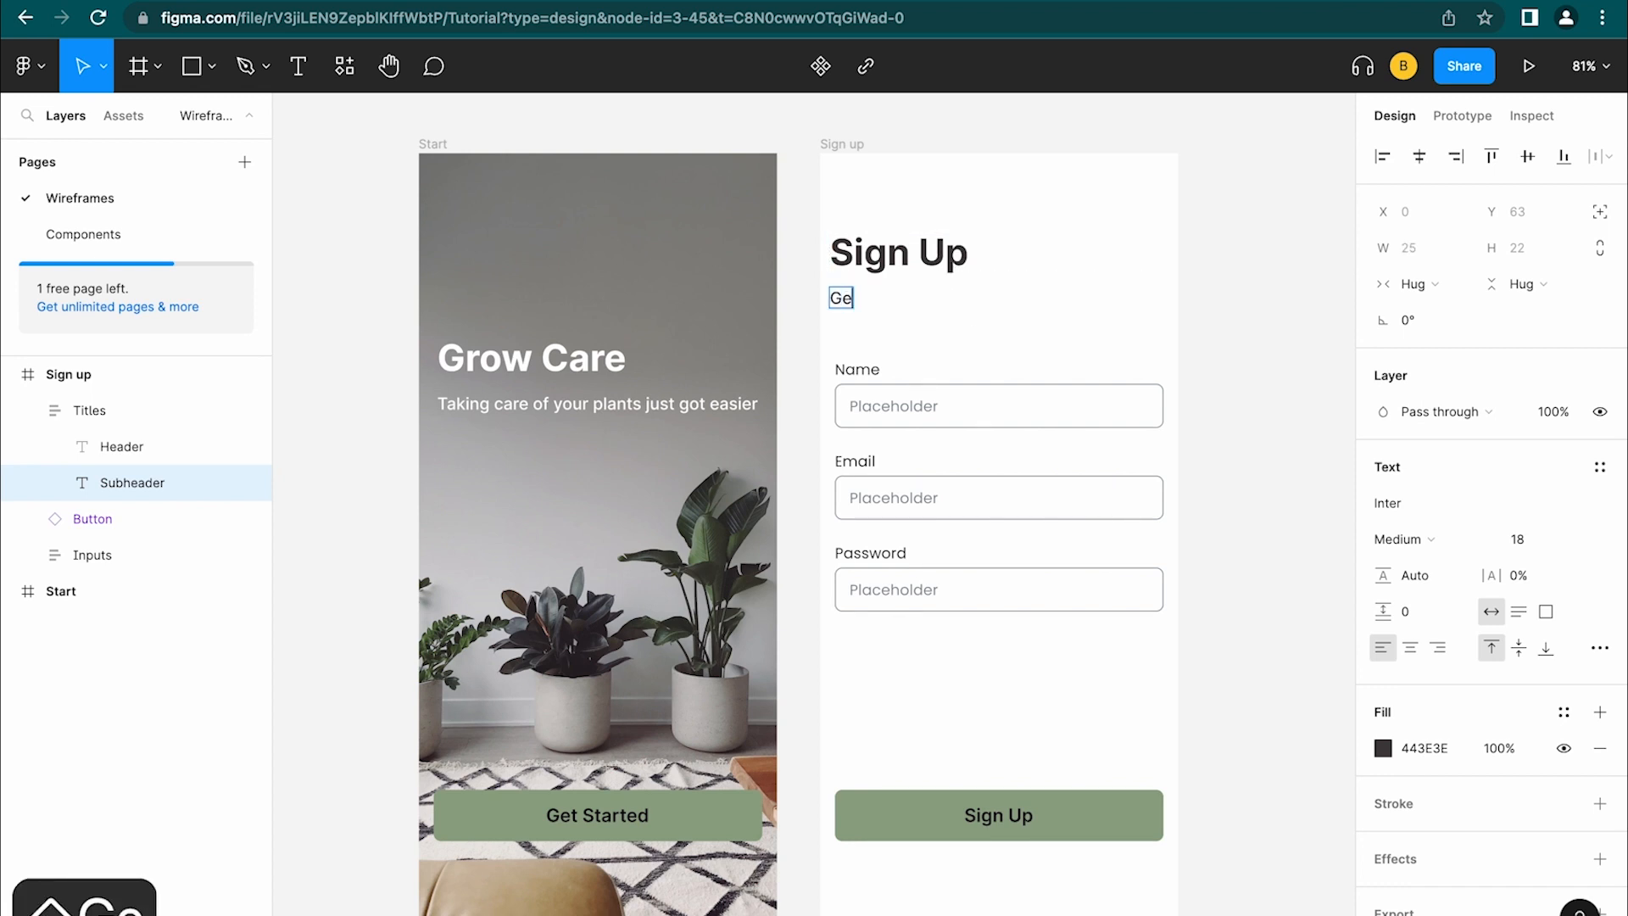
key(super+z)
key(BackSpace)
key(BackSpace)
text(Create a Acco)
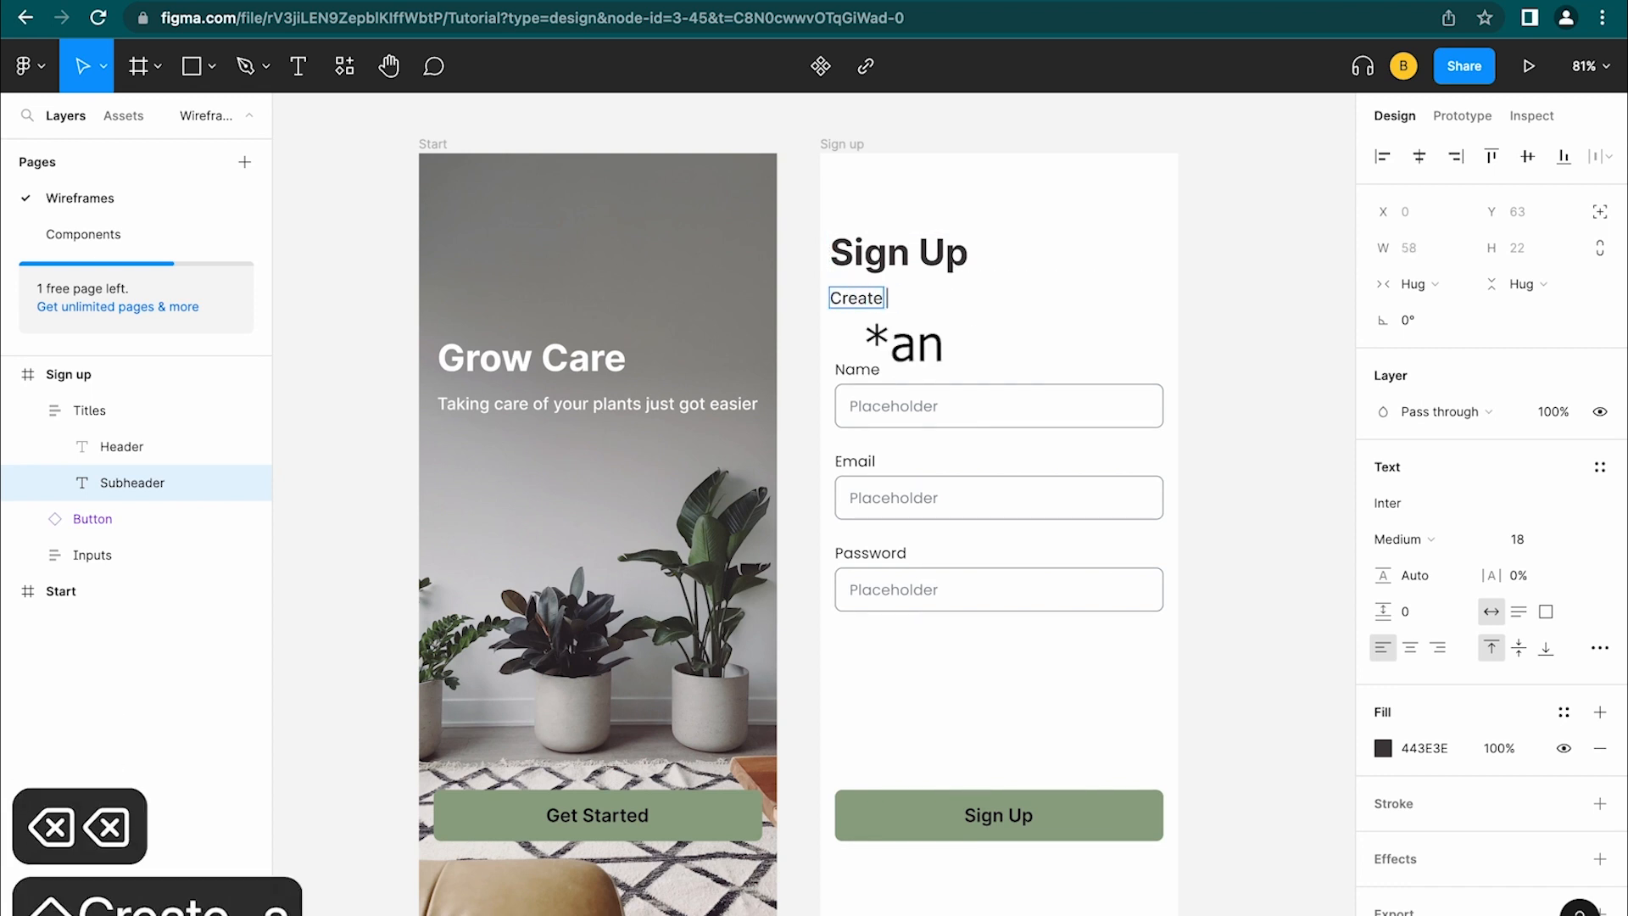
text(unt)
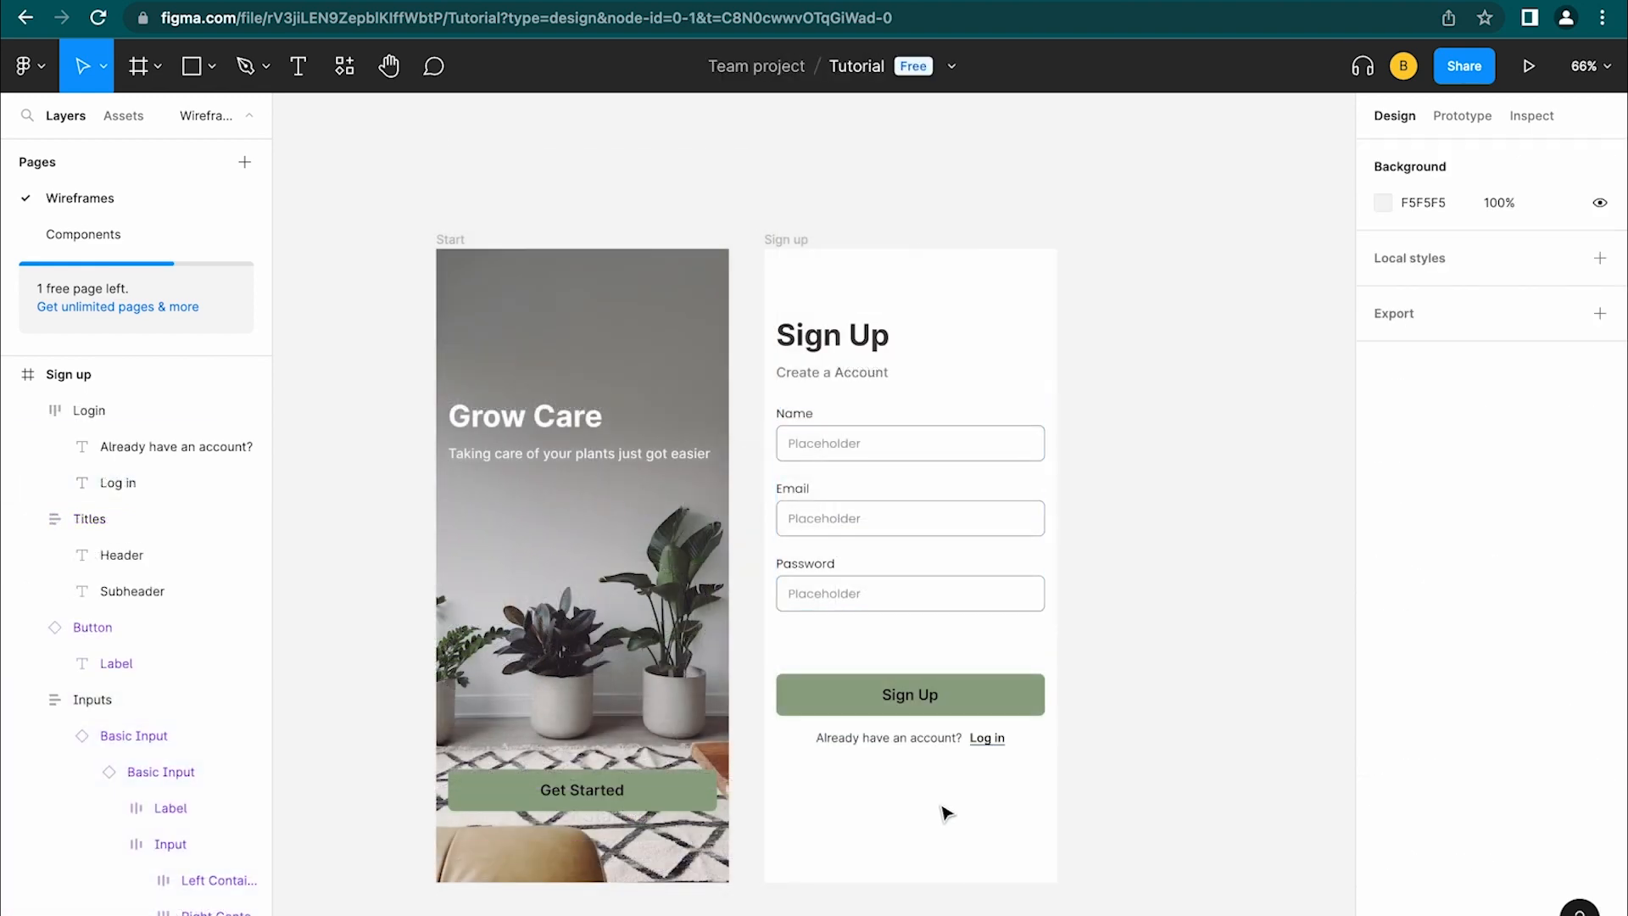
Shift the Sign up screen's contents further down the frame
drag(947, 814, 794, 315)
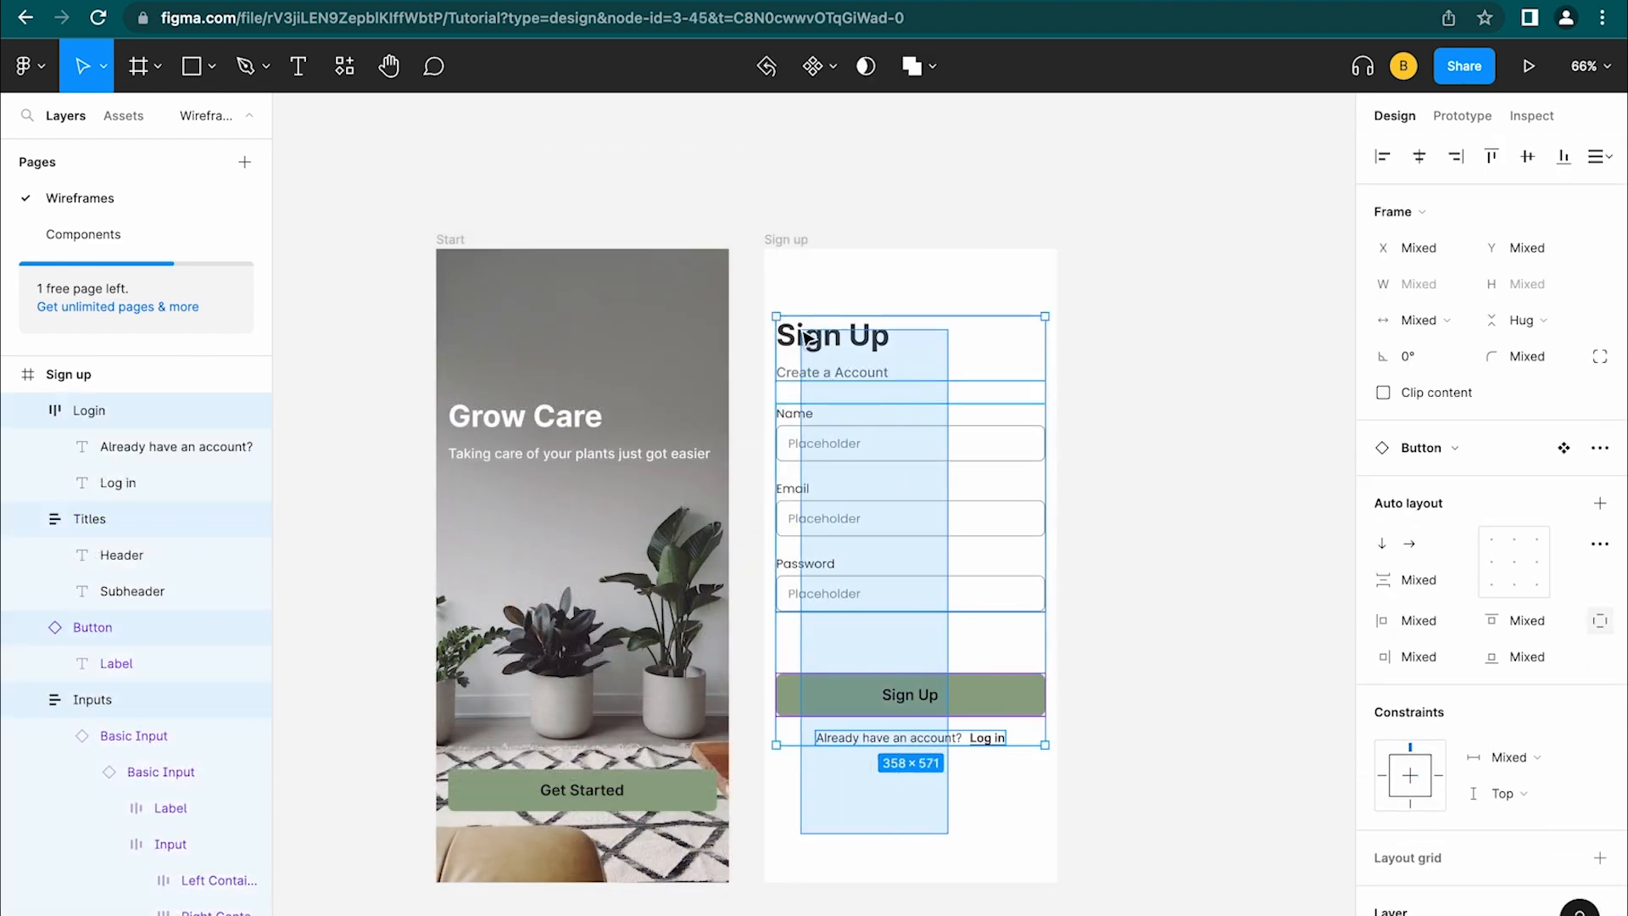
drag(826, 368, 830, 399)
click(1148, 345)
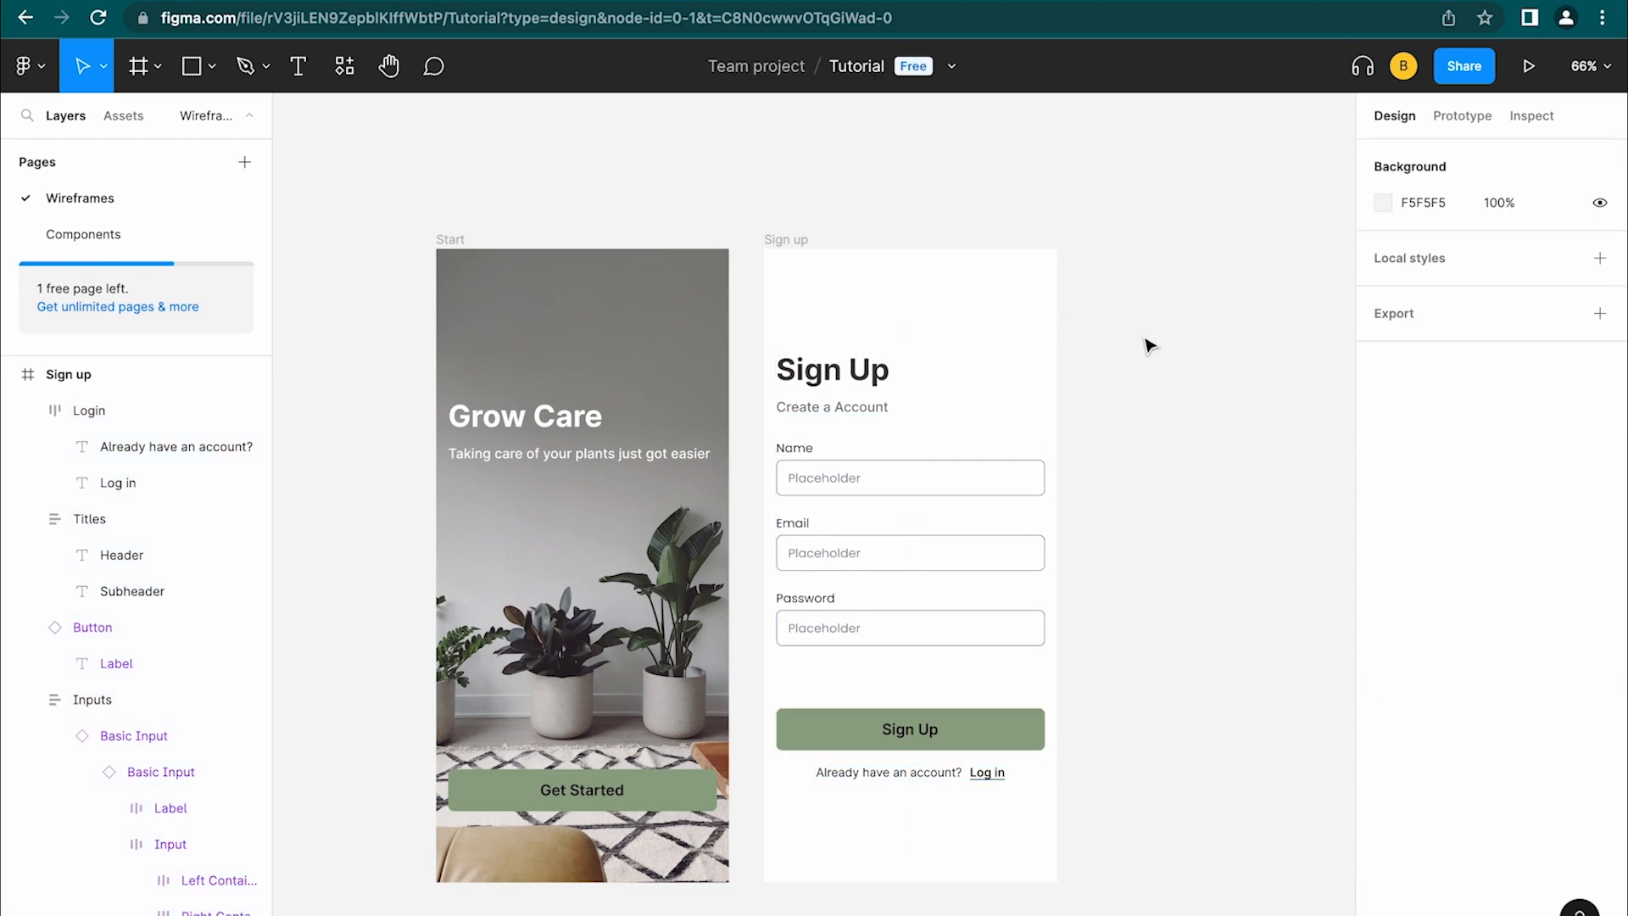
click(794, 241)
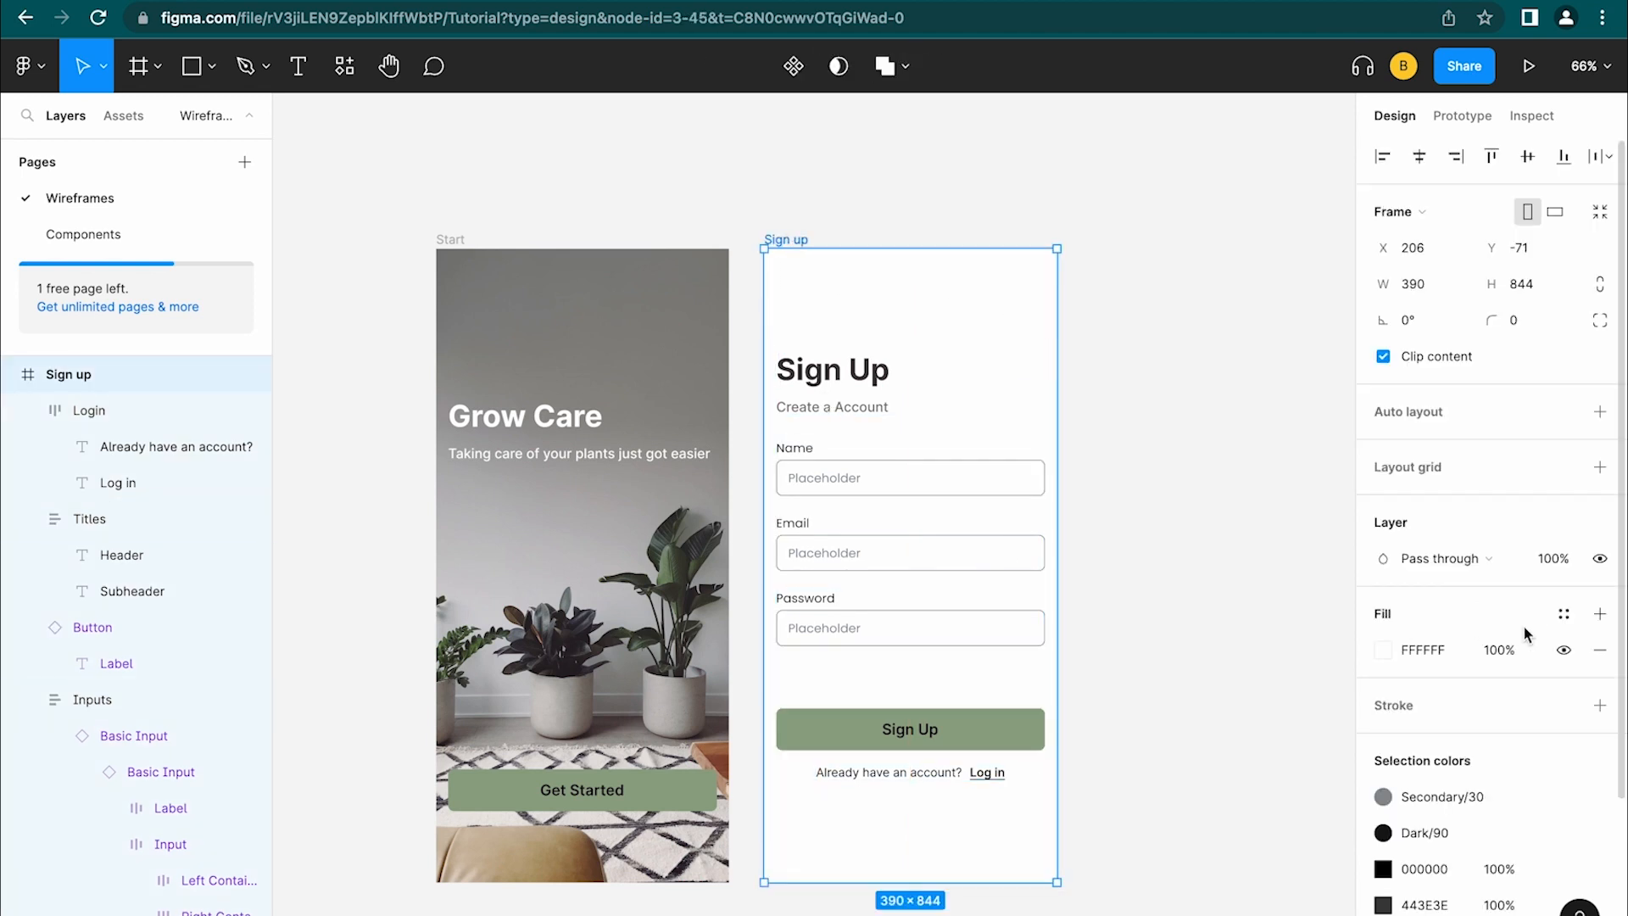
Add a linear gradient fill to Sign up, from grey to transparent white FFFFFF 0%
click(1600, 613)
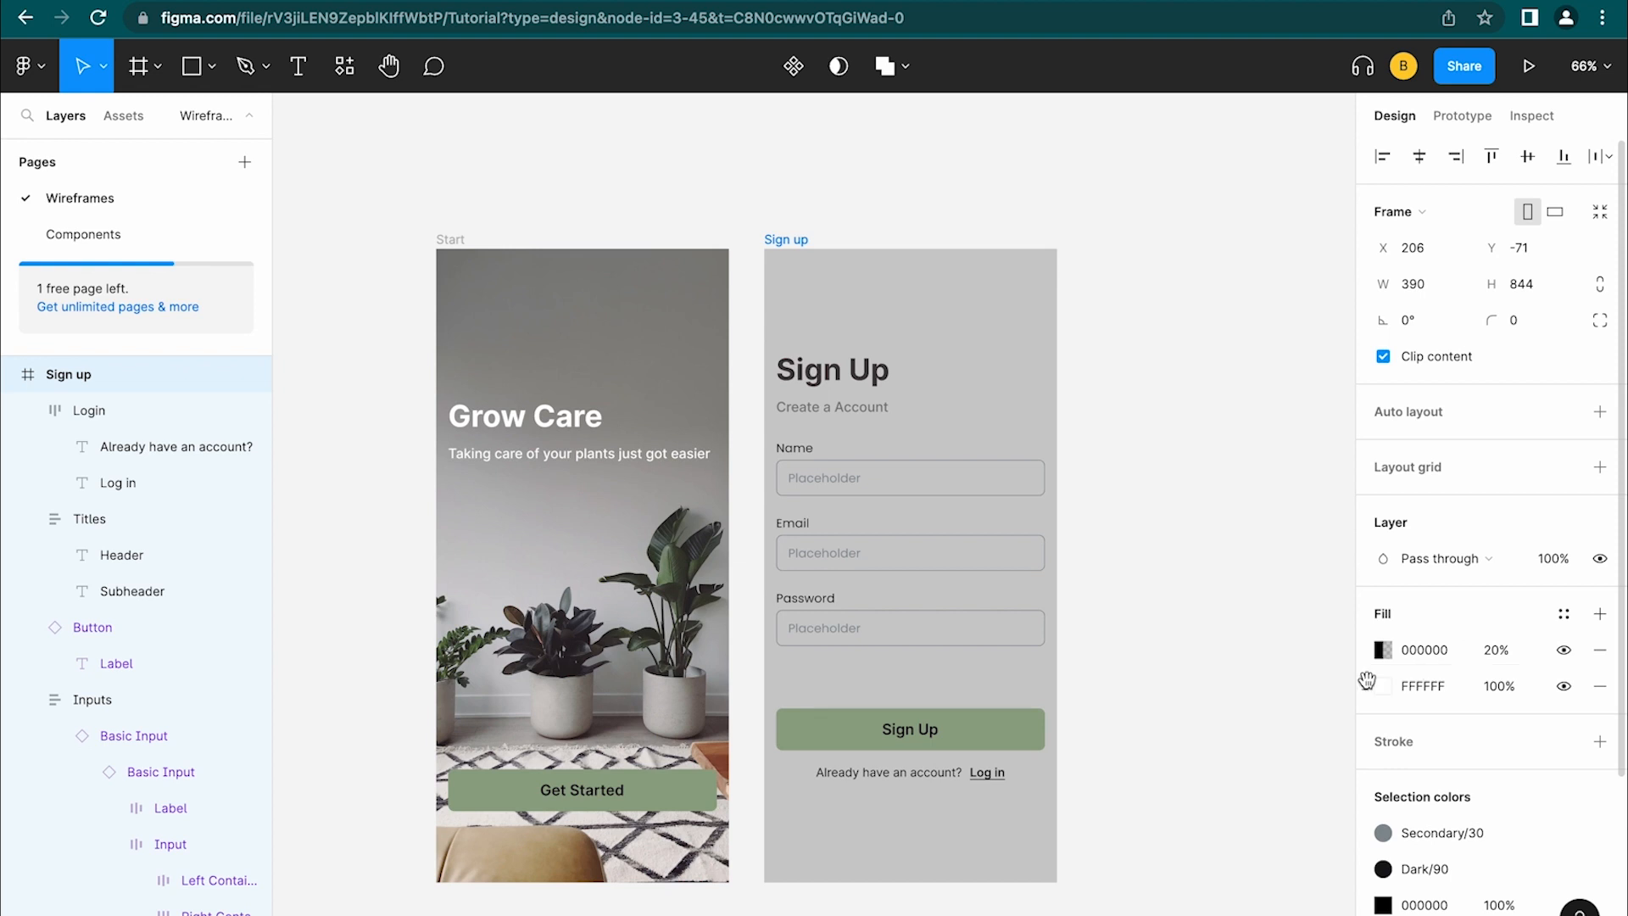
click(1383, 650)
click(1136, 378)
click(1150, 400)
click(1128, 581)
click(1329, 347)
click(1086, 402)
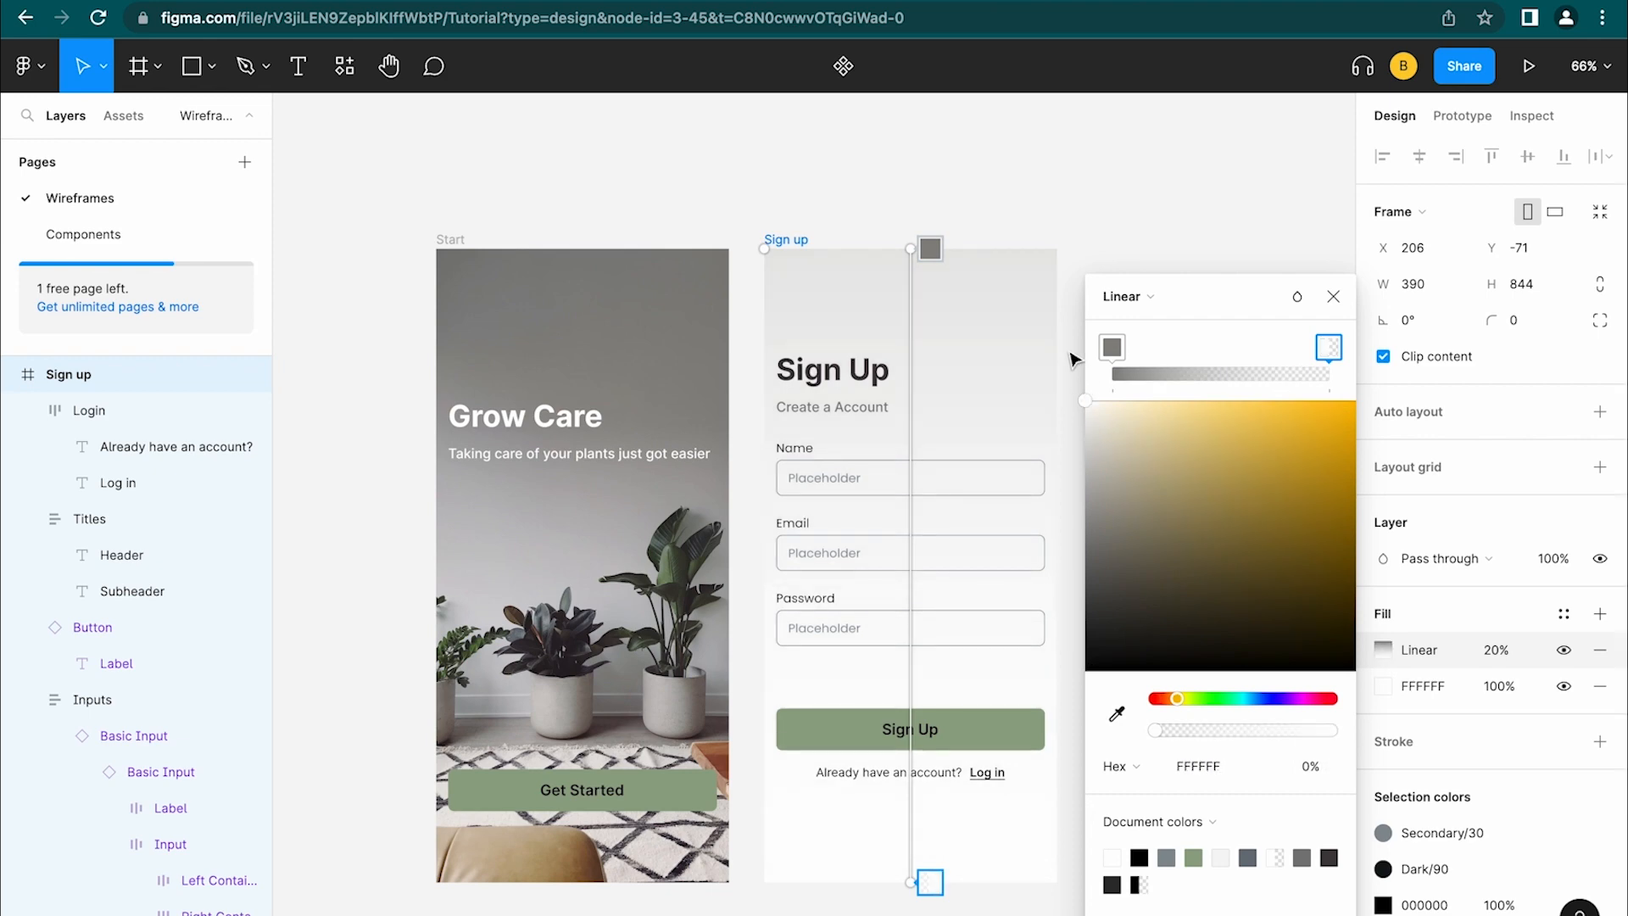
key(Escape)
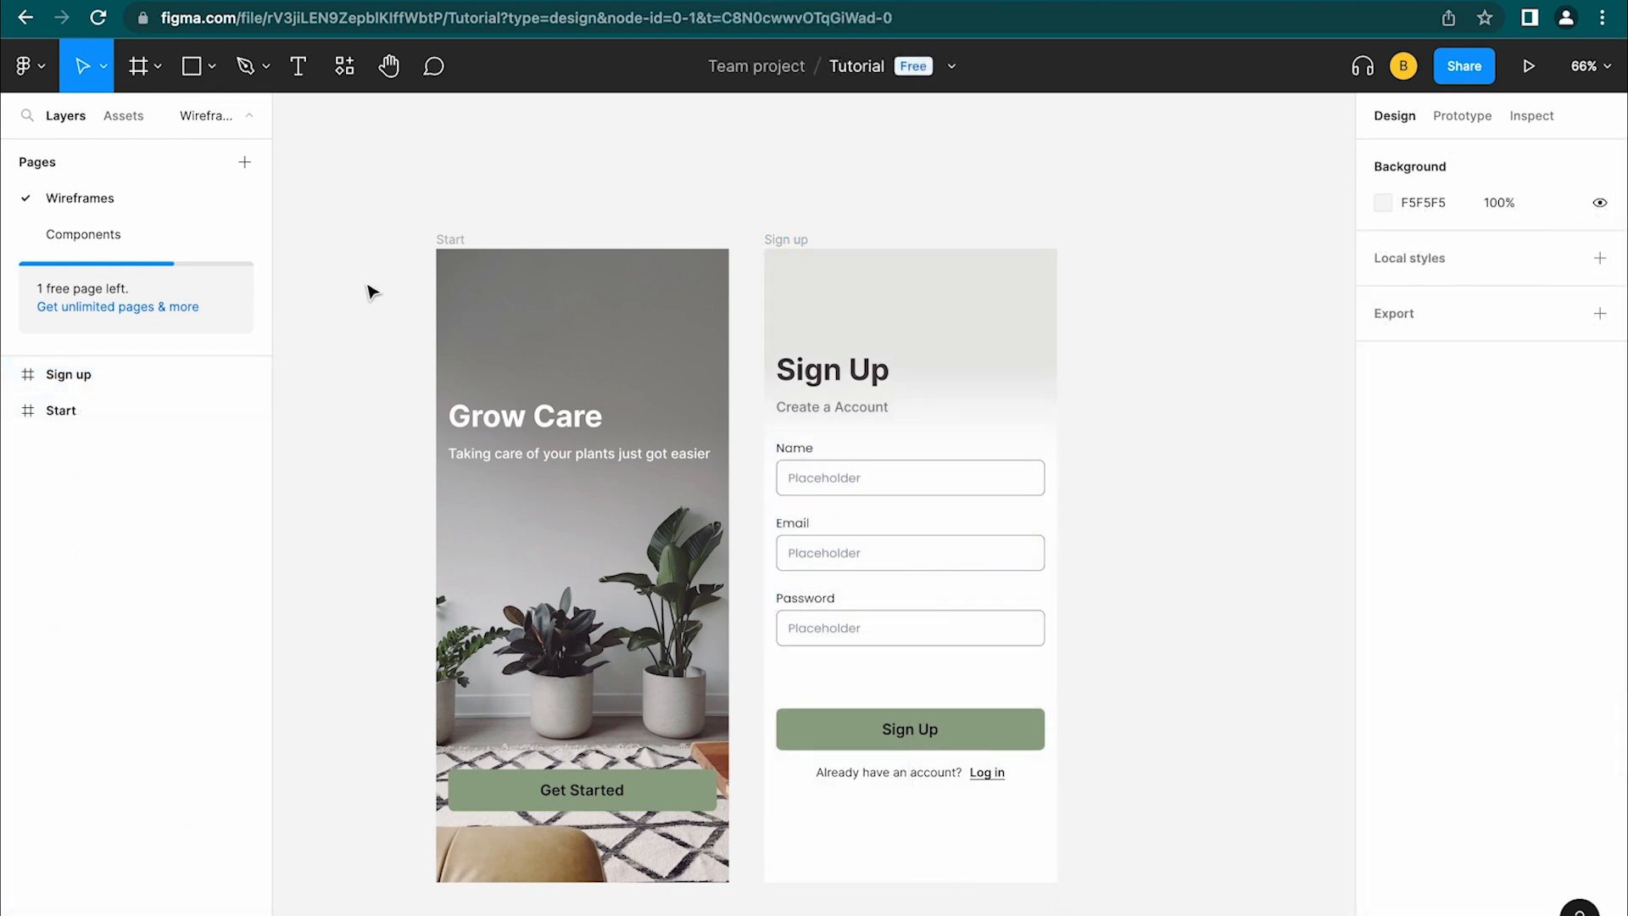
Expand the Sign up and Start layer trees, check Assets, then show the Prototype settings
click(777, 242)
click(458, 243)
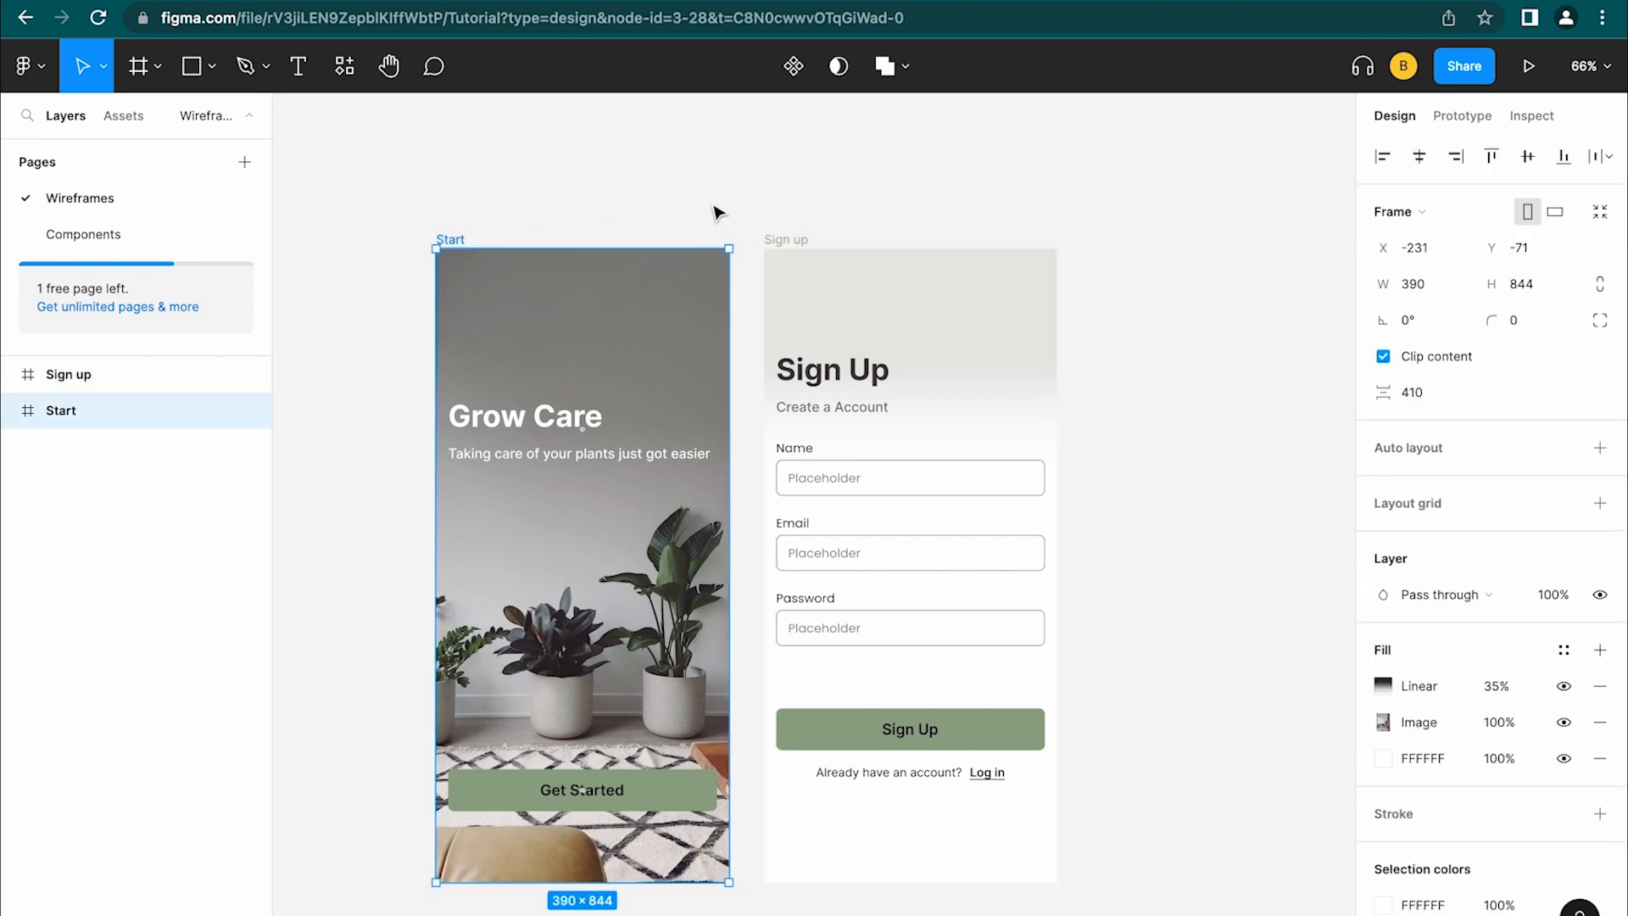
click(847, 206)
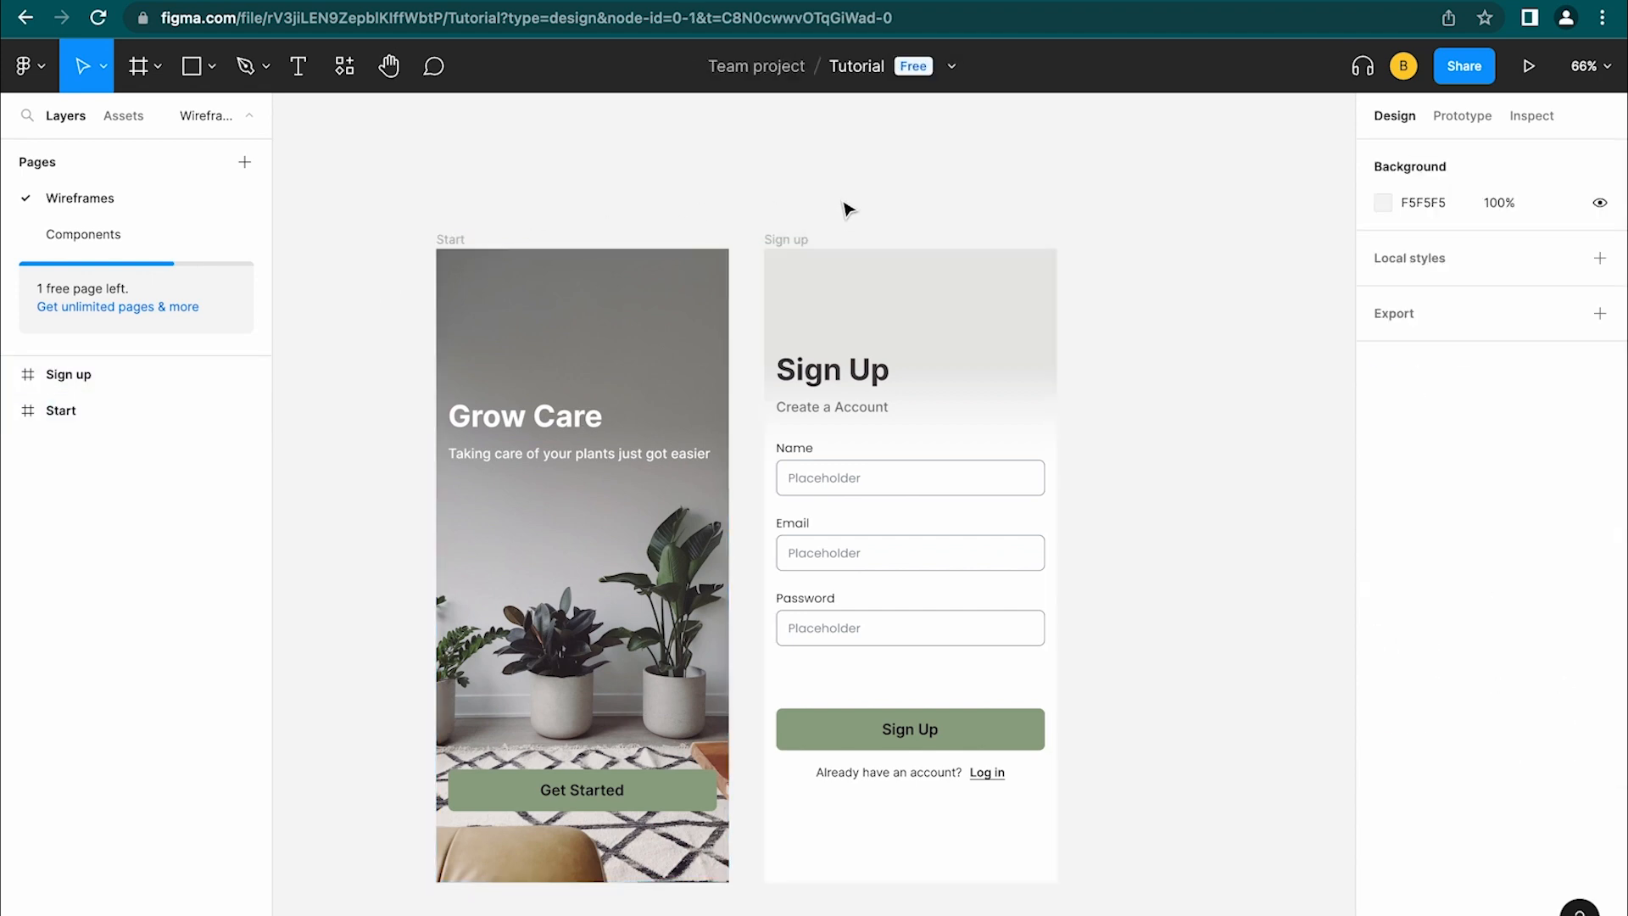
click(11, 375)
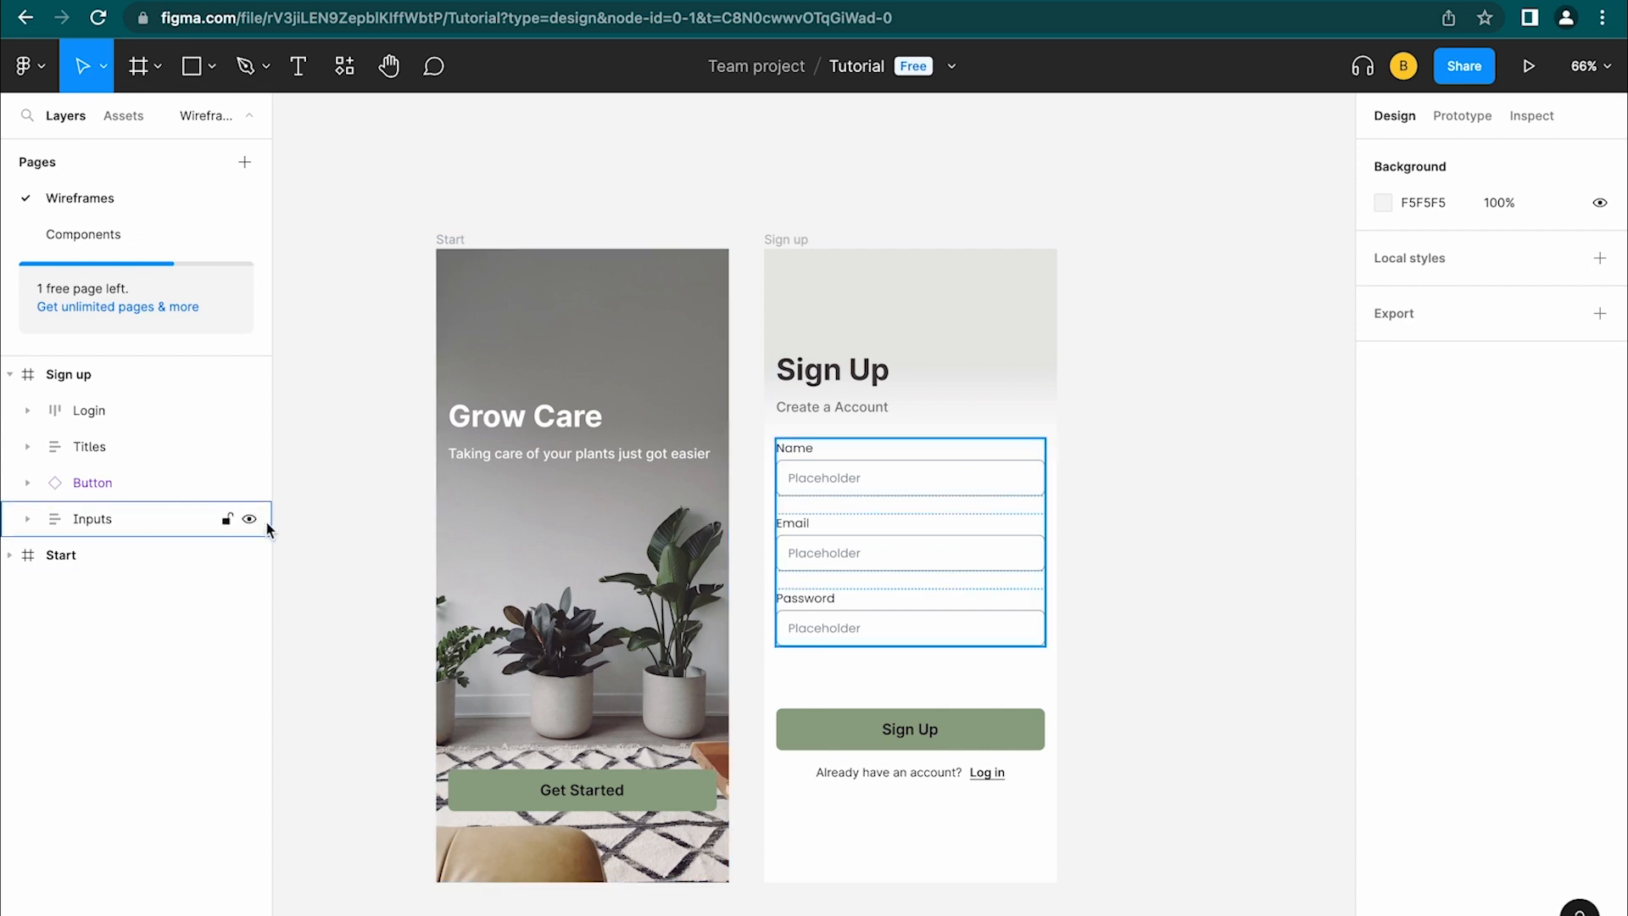
click(10, 556)
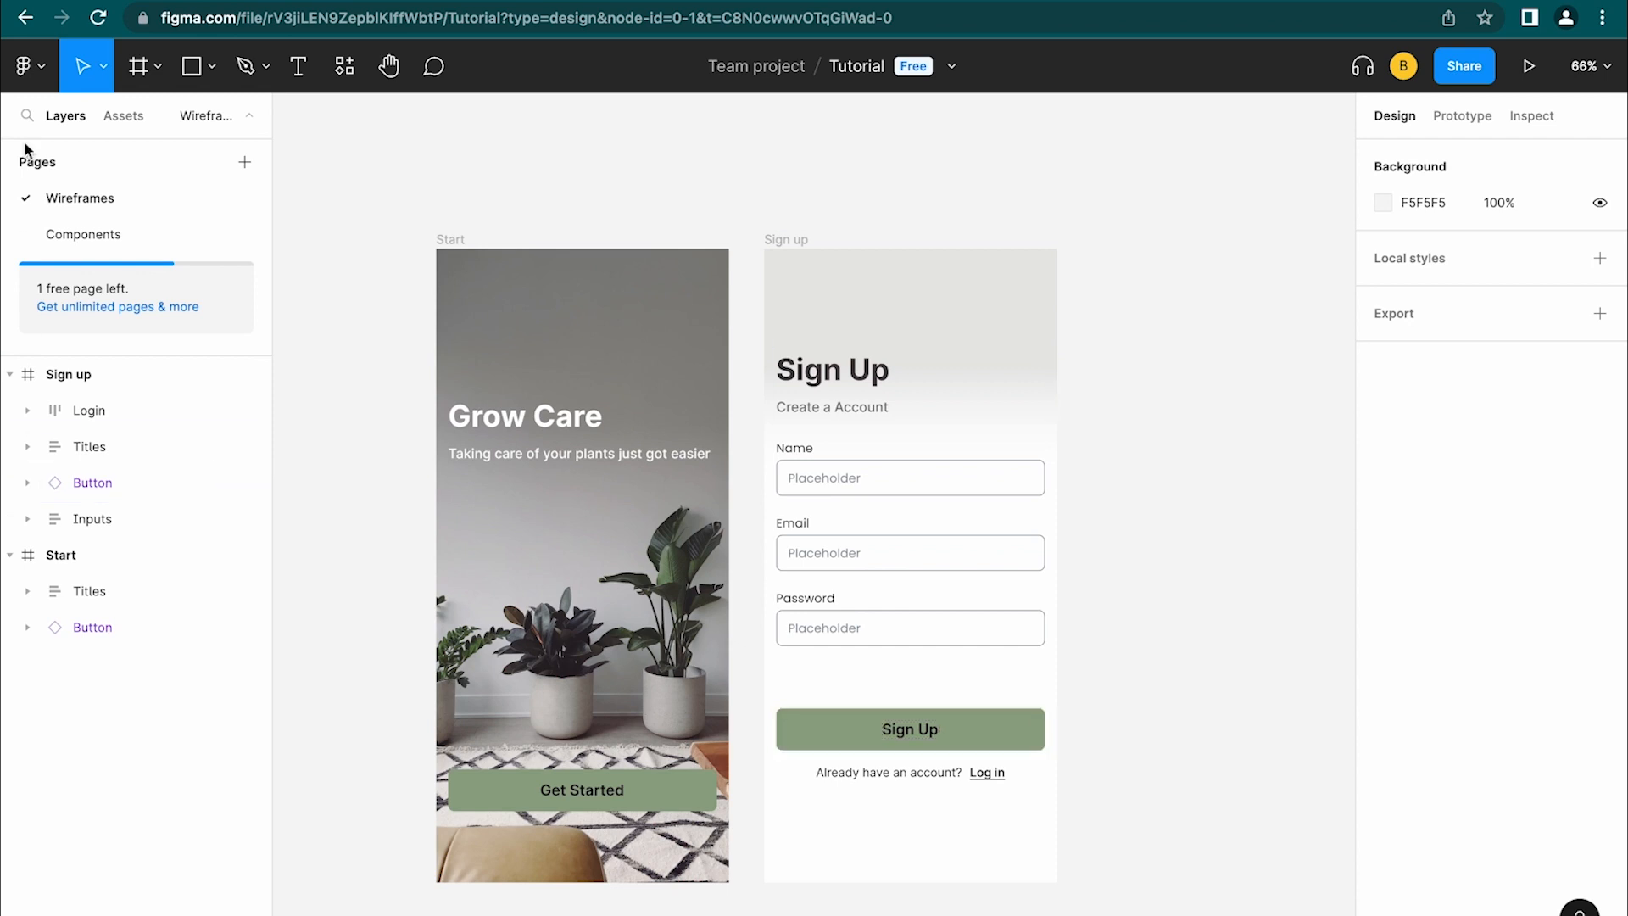
click(125, 117)
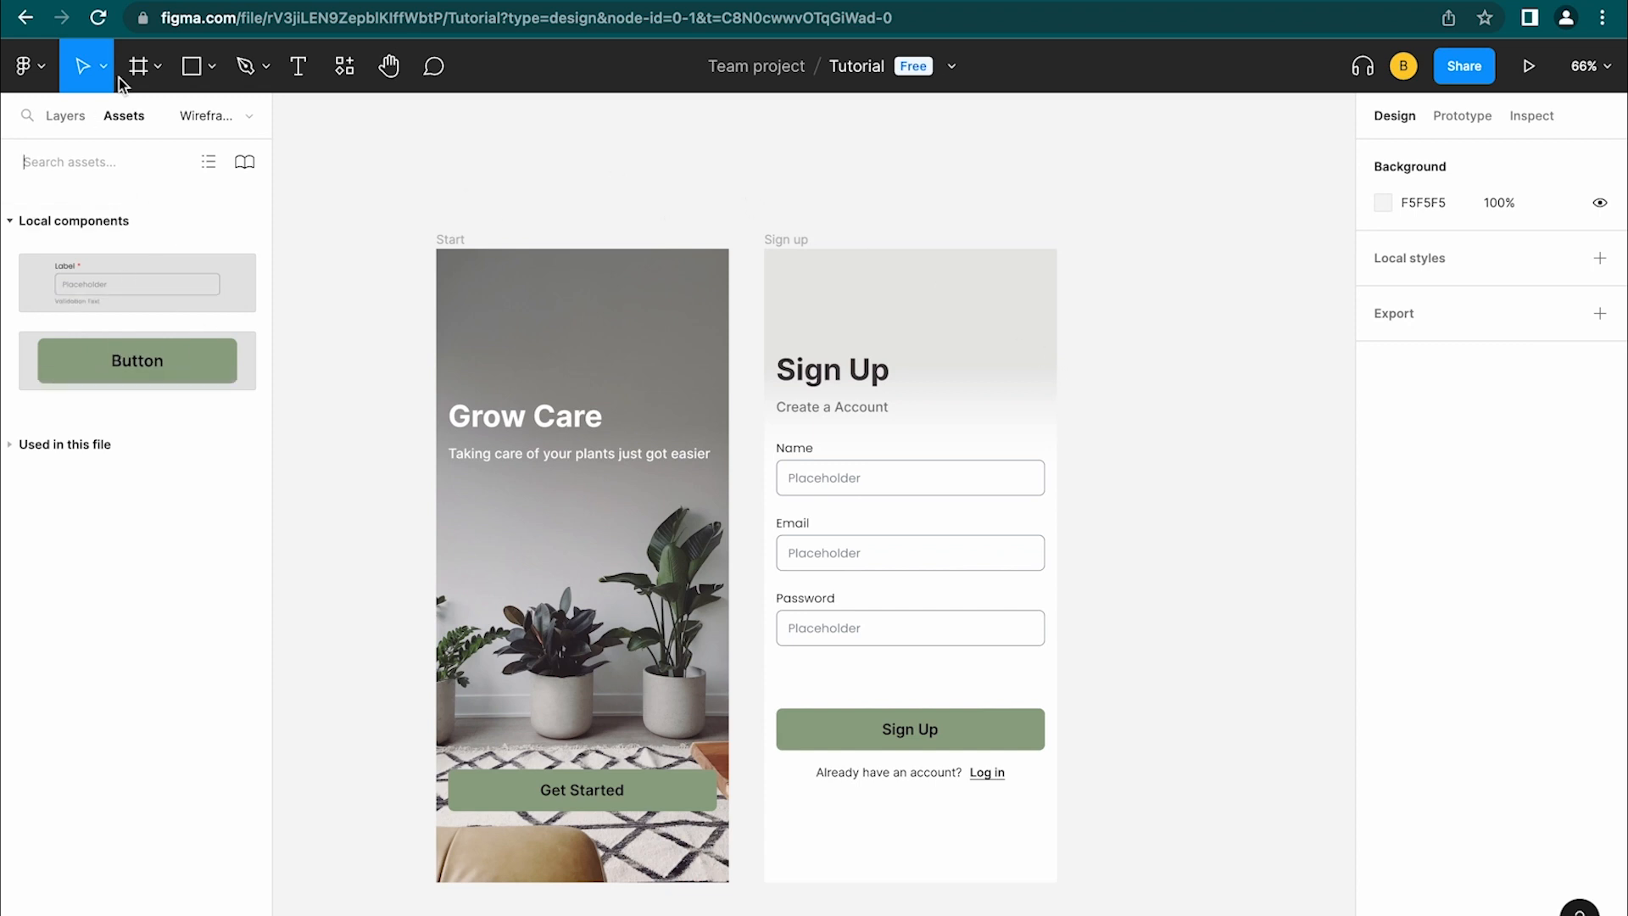
click(65, 118)
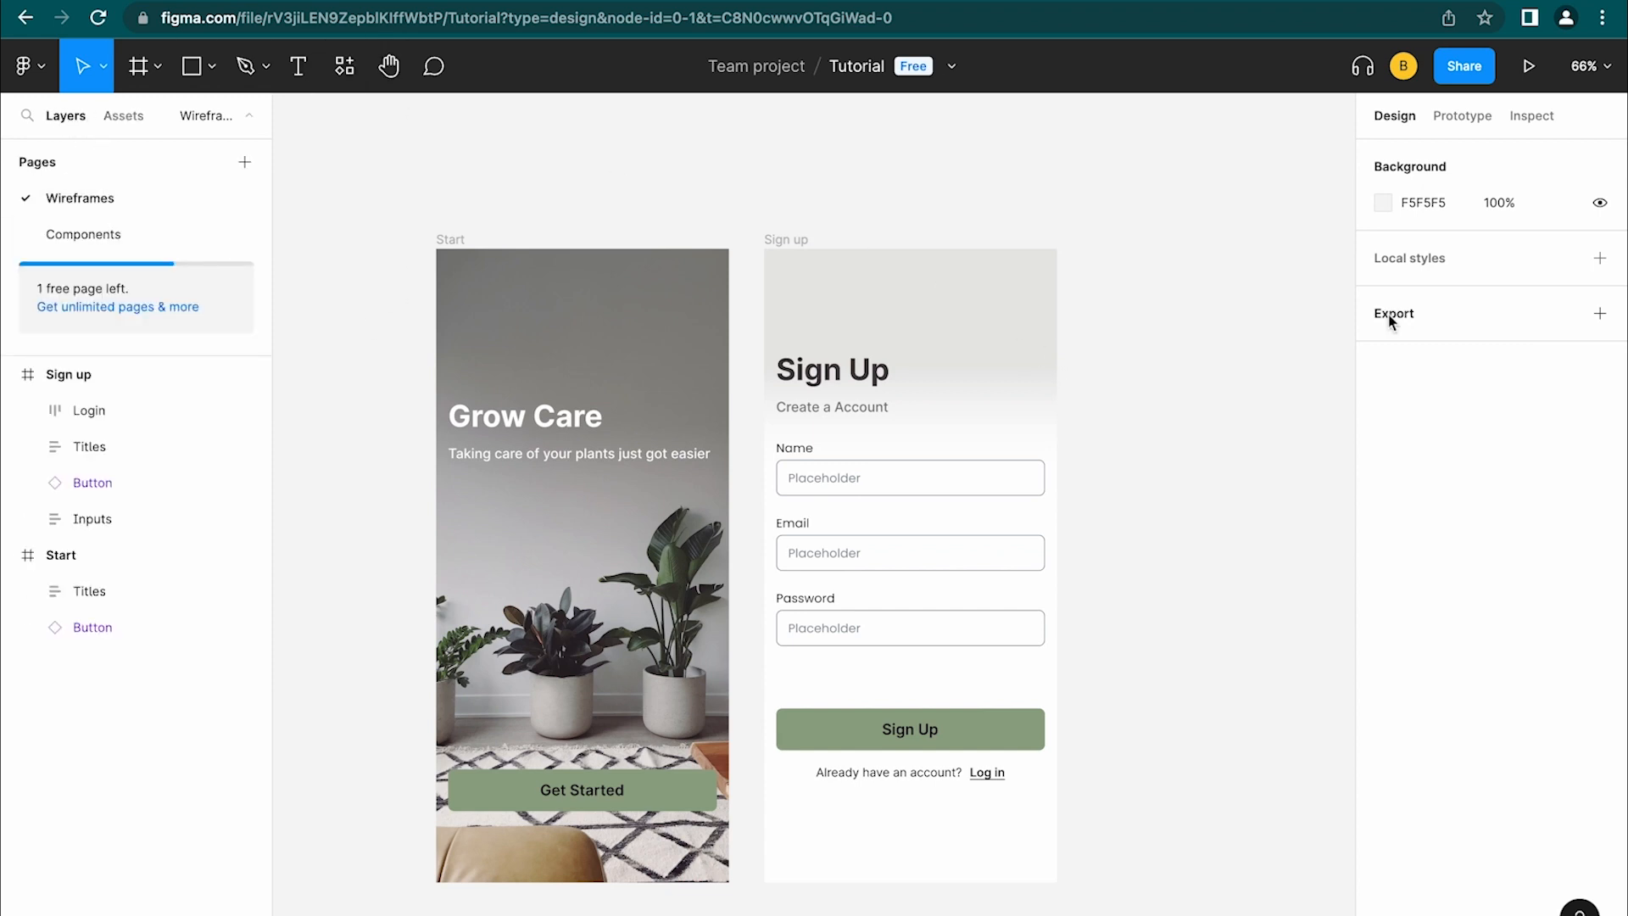
click(1464, 120)
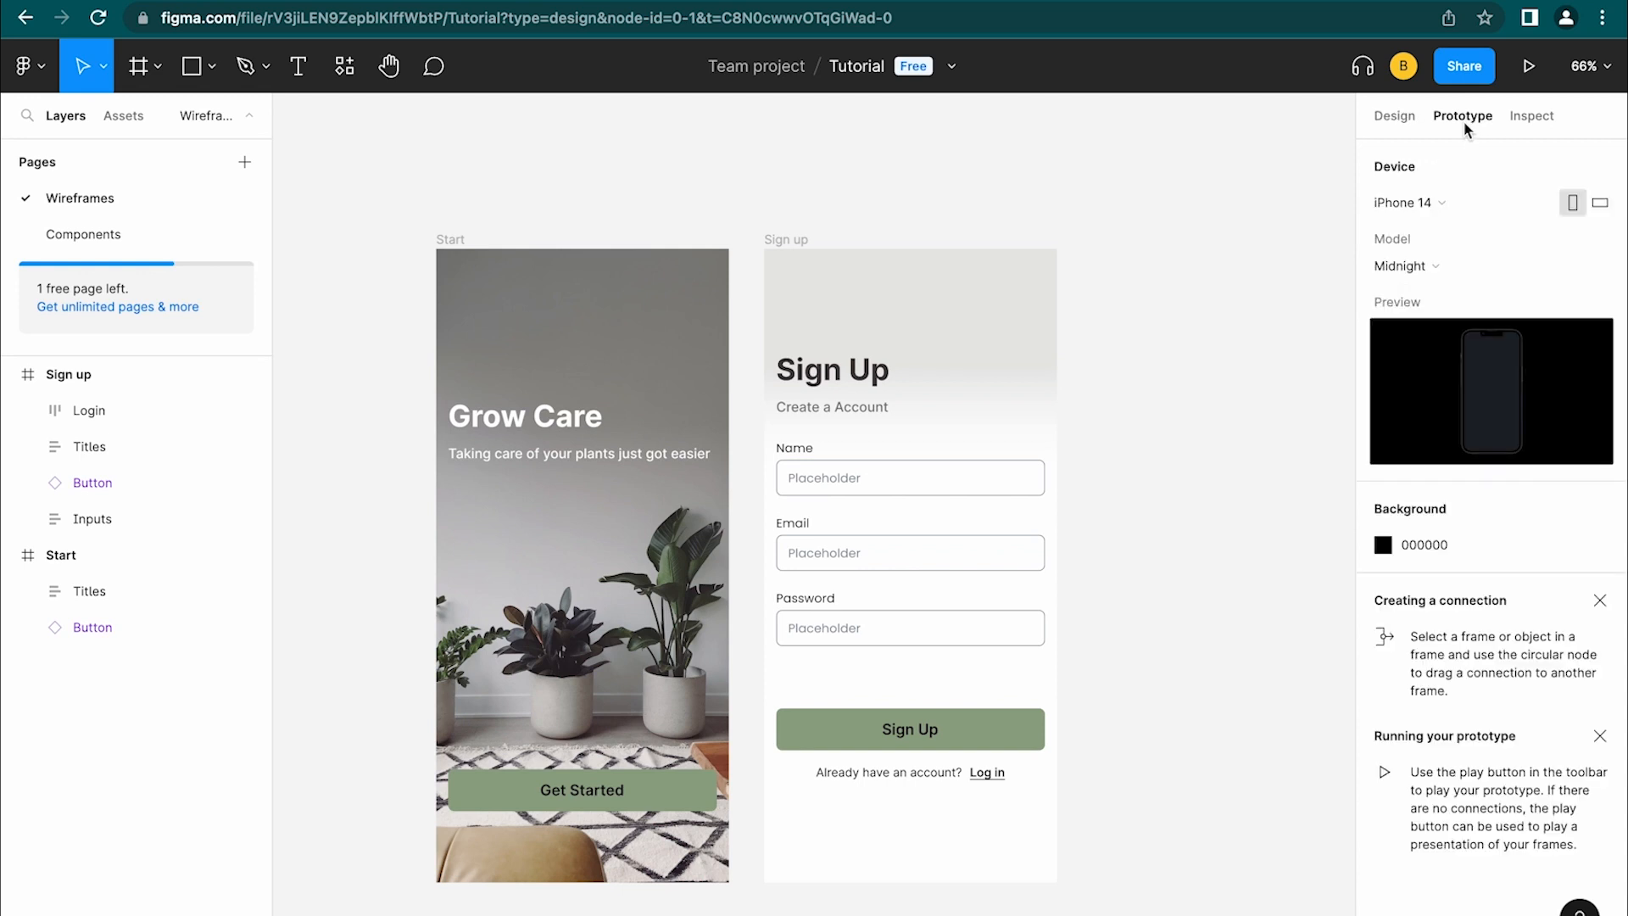
Add a flow starting point on the Start frame named 'Sign Up'
key(Tab)
click(1597, 170)
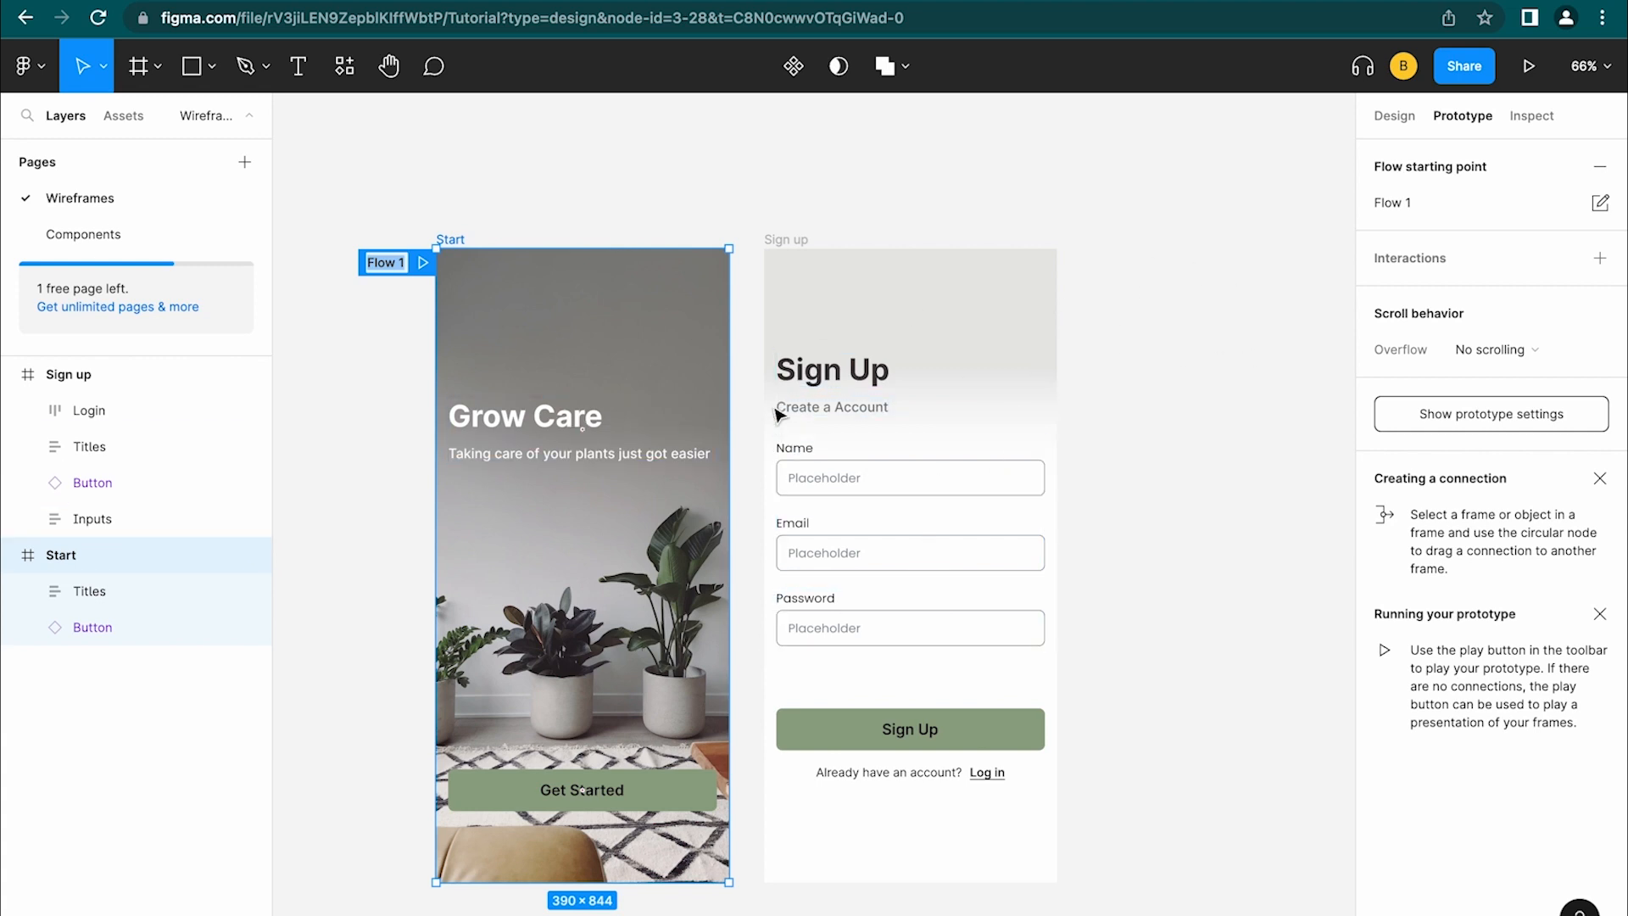
text(Sign Up)
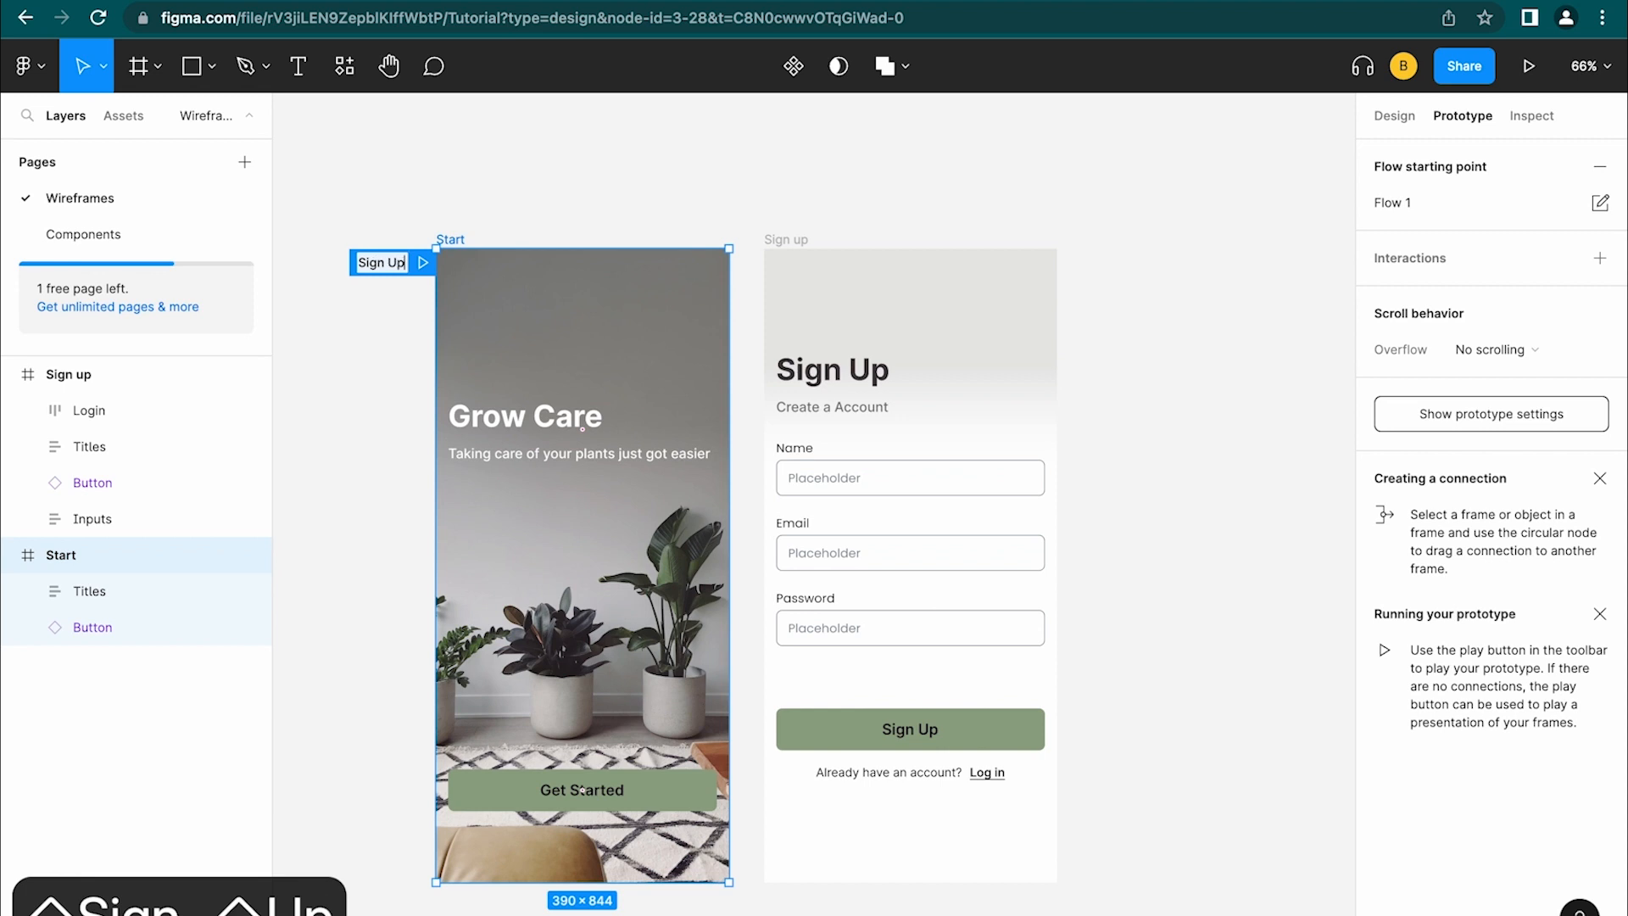
click(1020, 185)
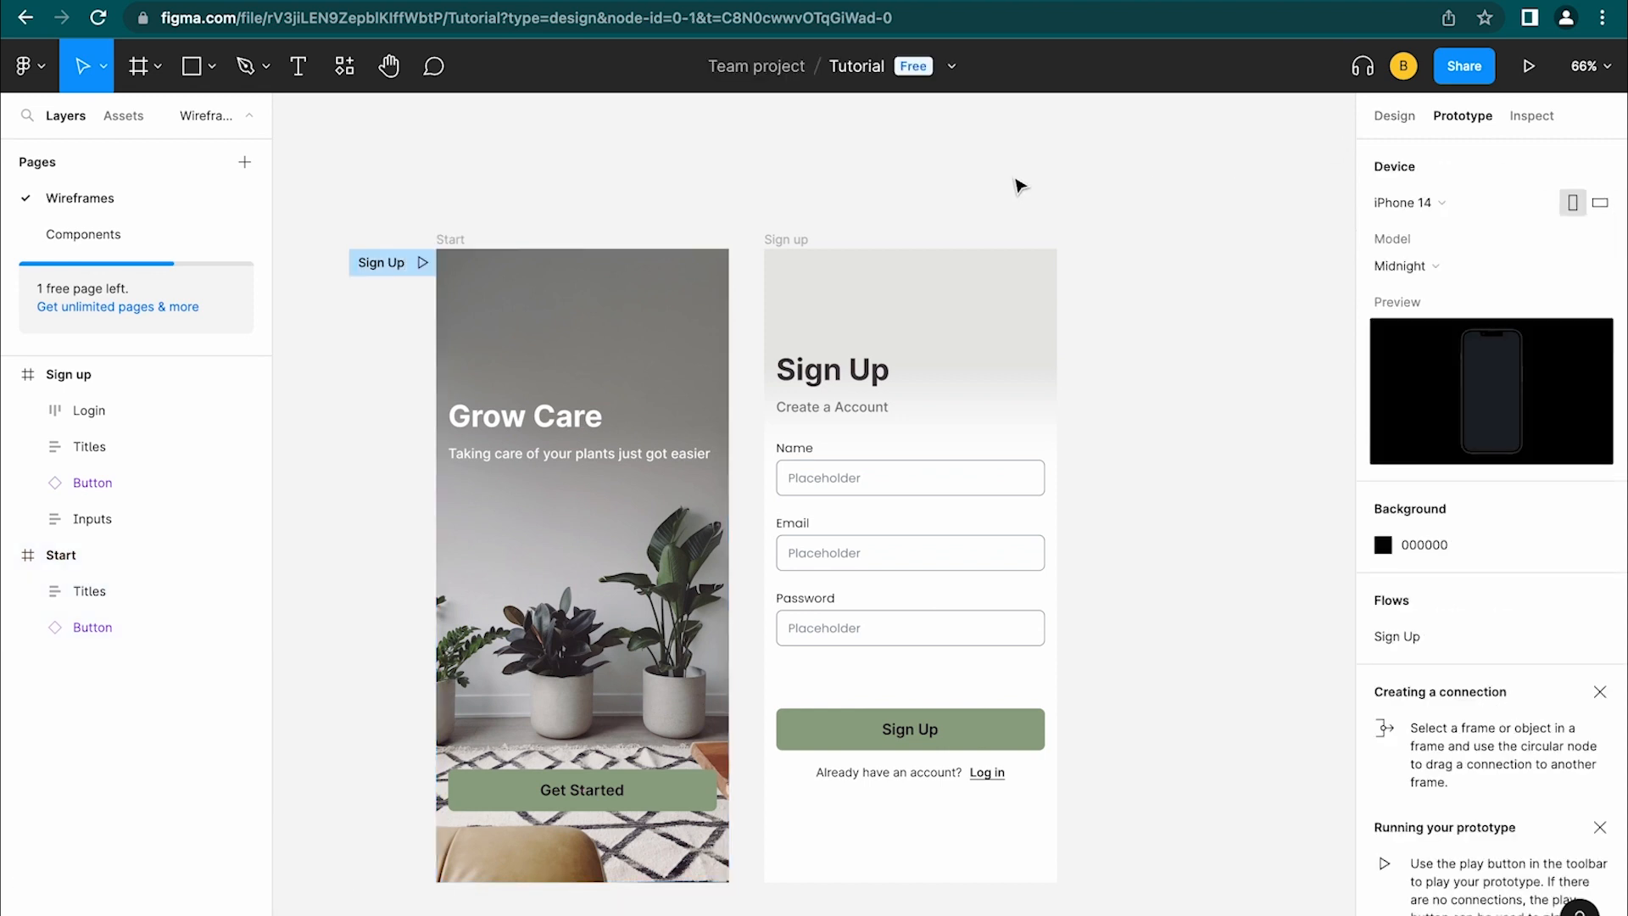
click(447, 245)
click(1099, 626)
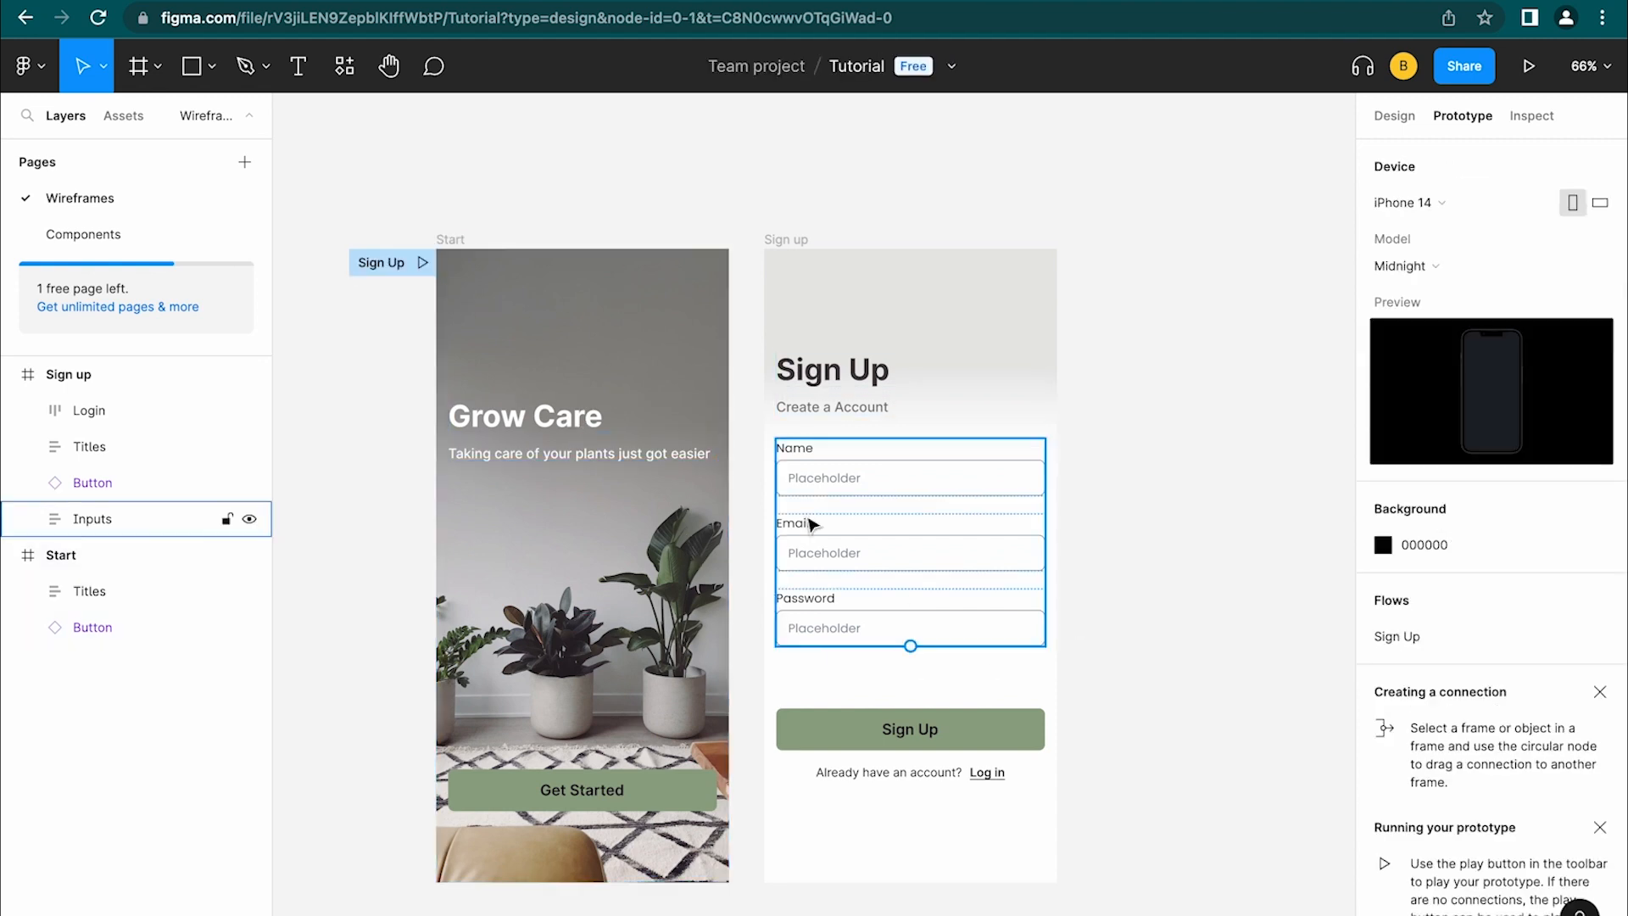
click(649, 797)
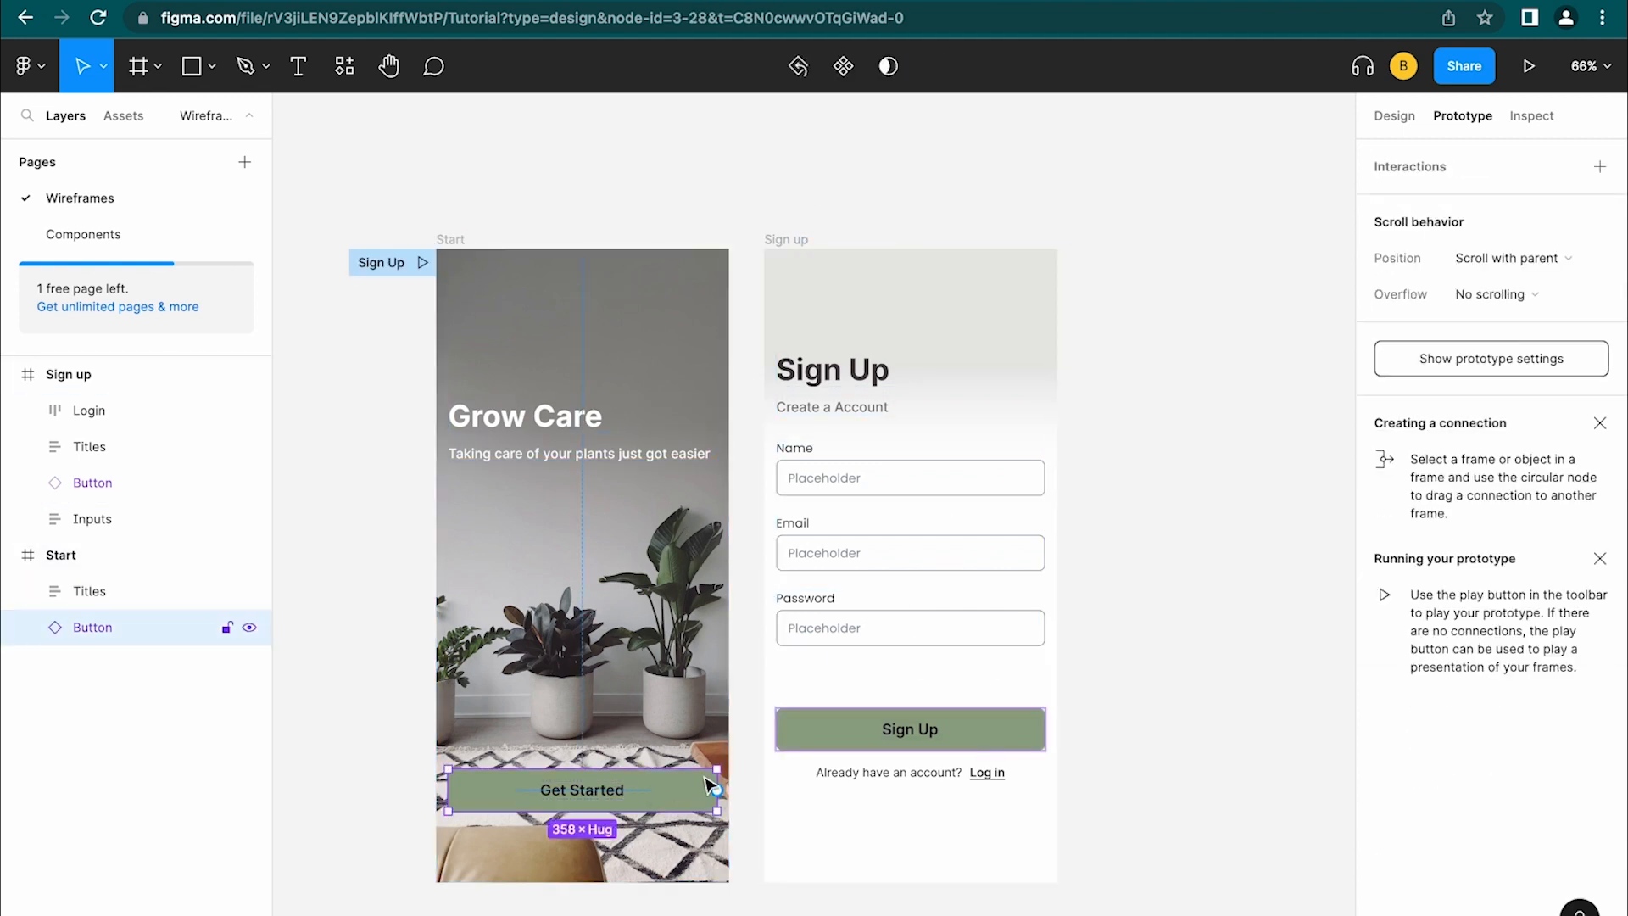
Connect Get Started to the Sign up frame: On tap, Navigate to Sign up, Instant animation
drag(717, 789, 744, 712)
click(745, 712)
click(718, 795)
drag(716, 789, 797, 750)
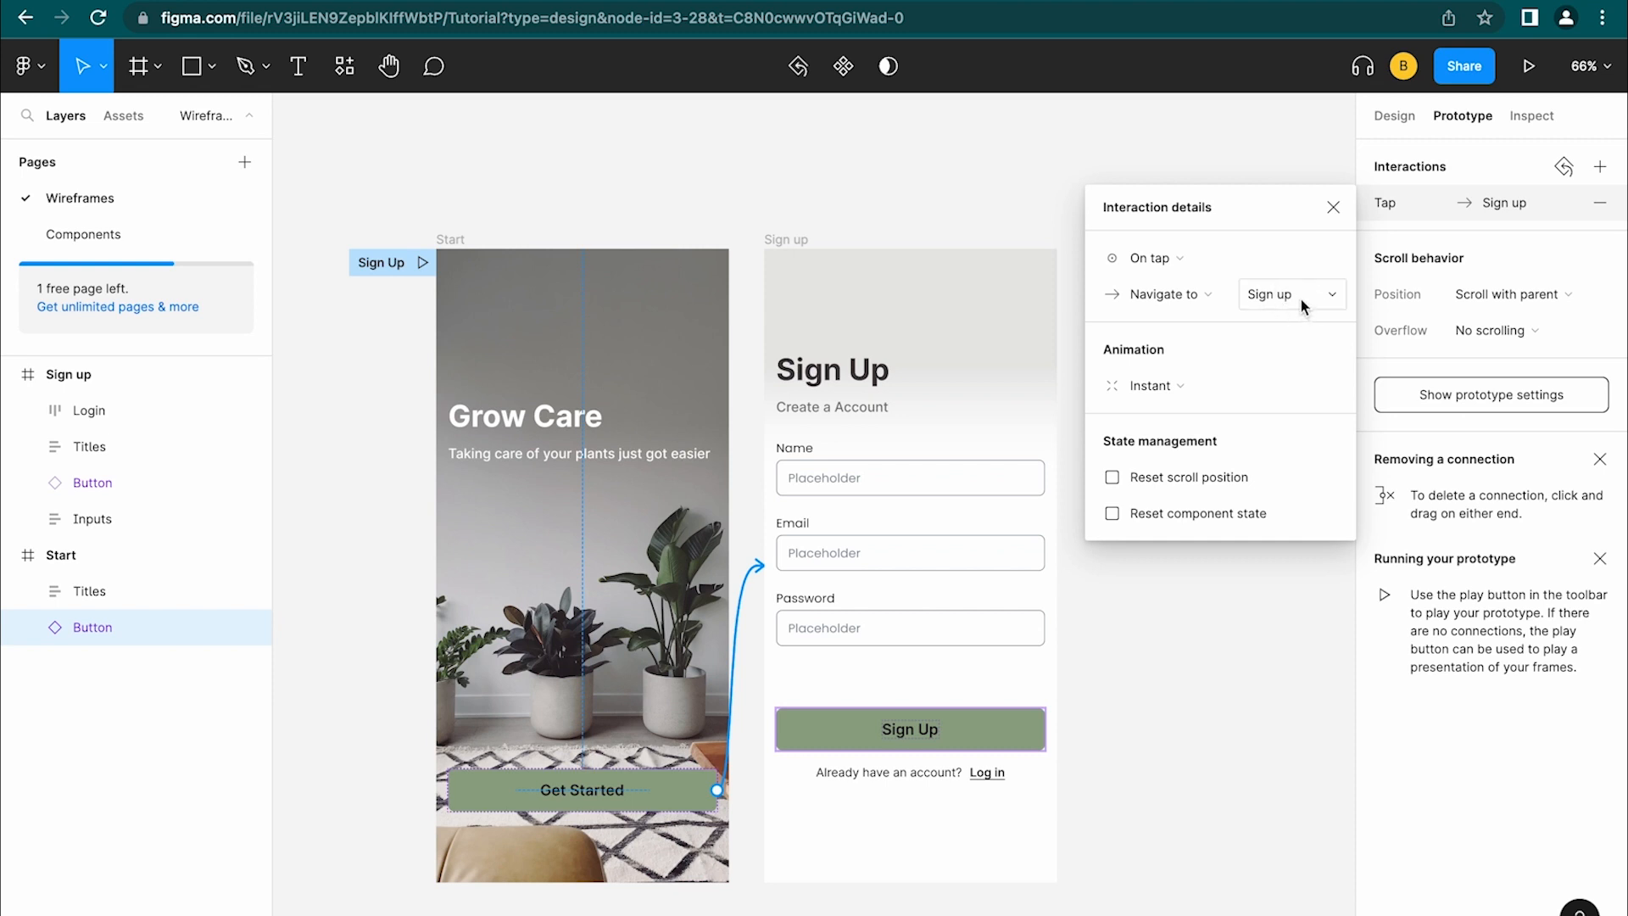
click(1208, 388)
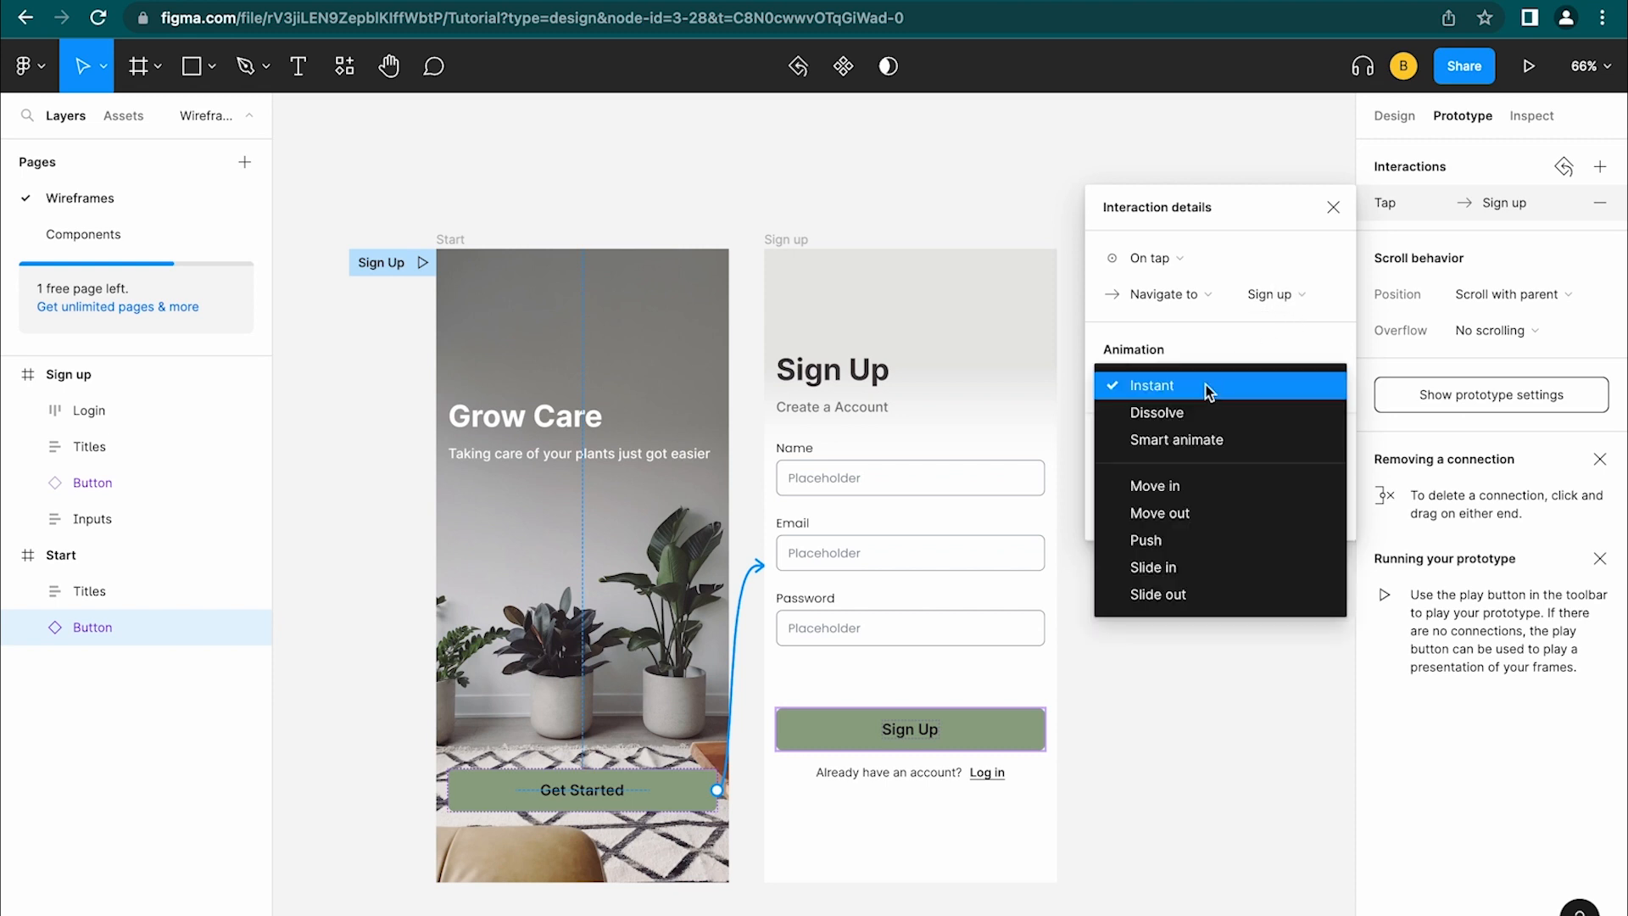
click(1223, 385)
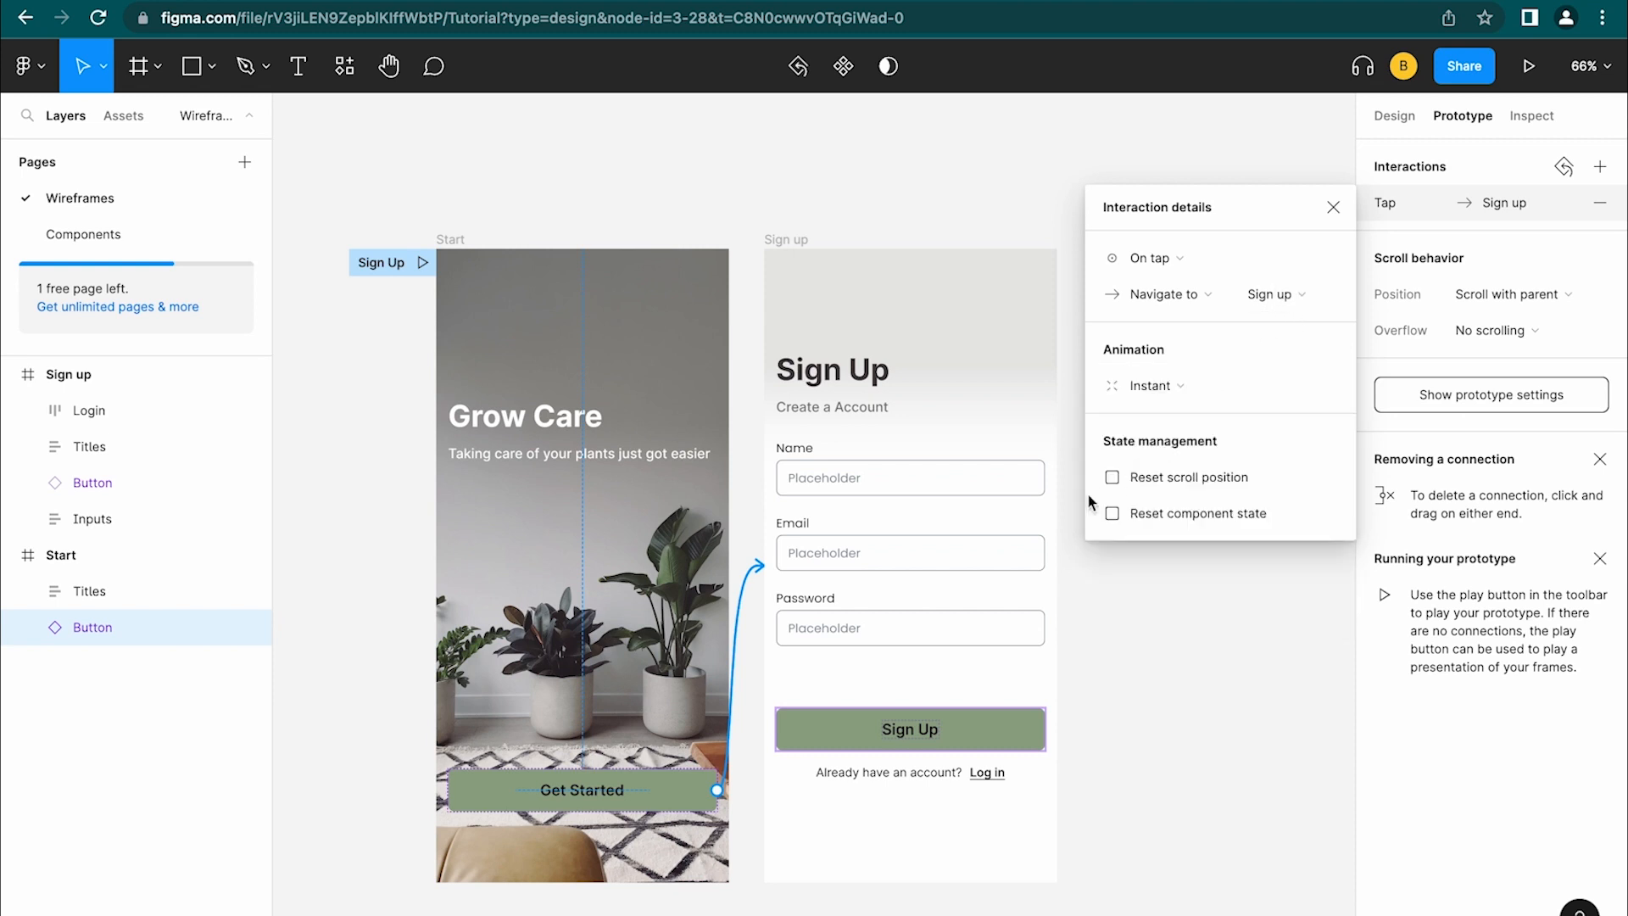
right_click(1154, 703)
Present the prototype and tap Get Started to confirm it opens the Sign Up screen
key(super+alt+Return)
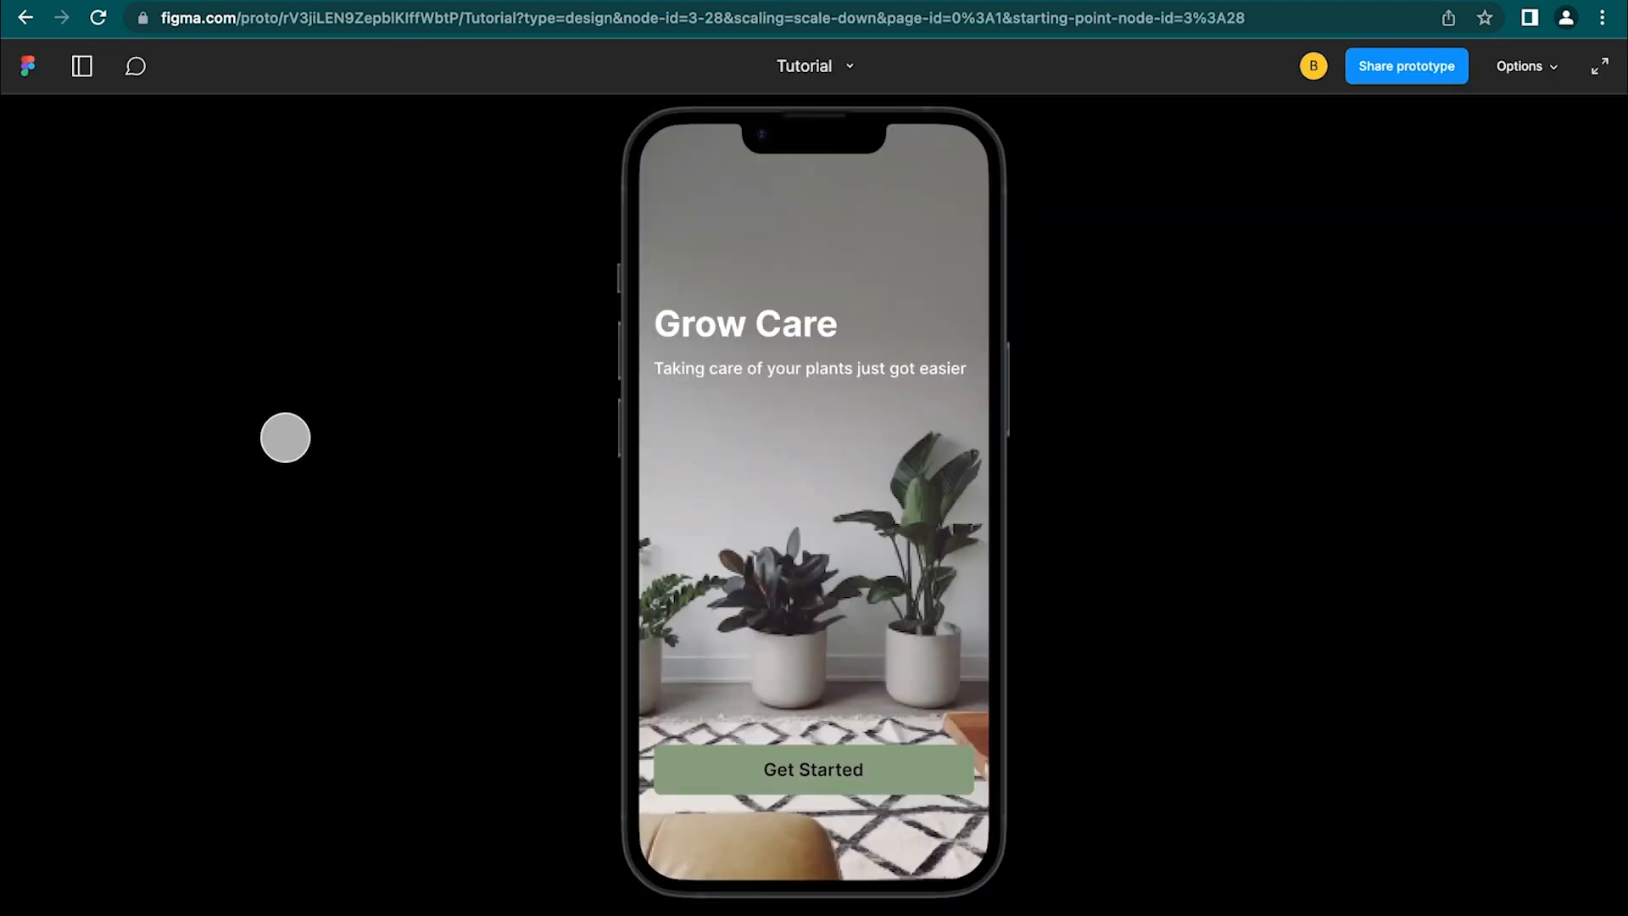
click(80, 73)
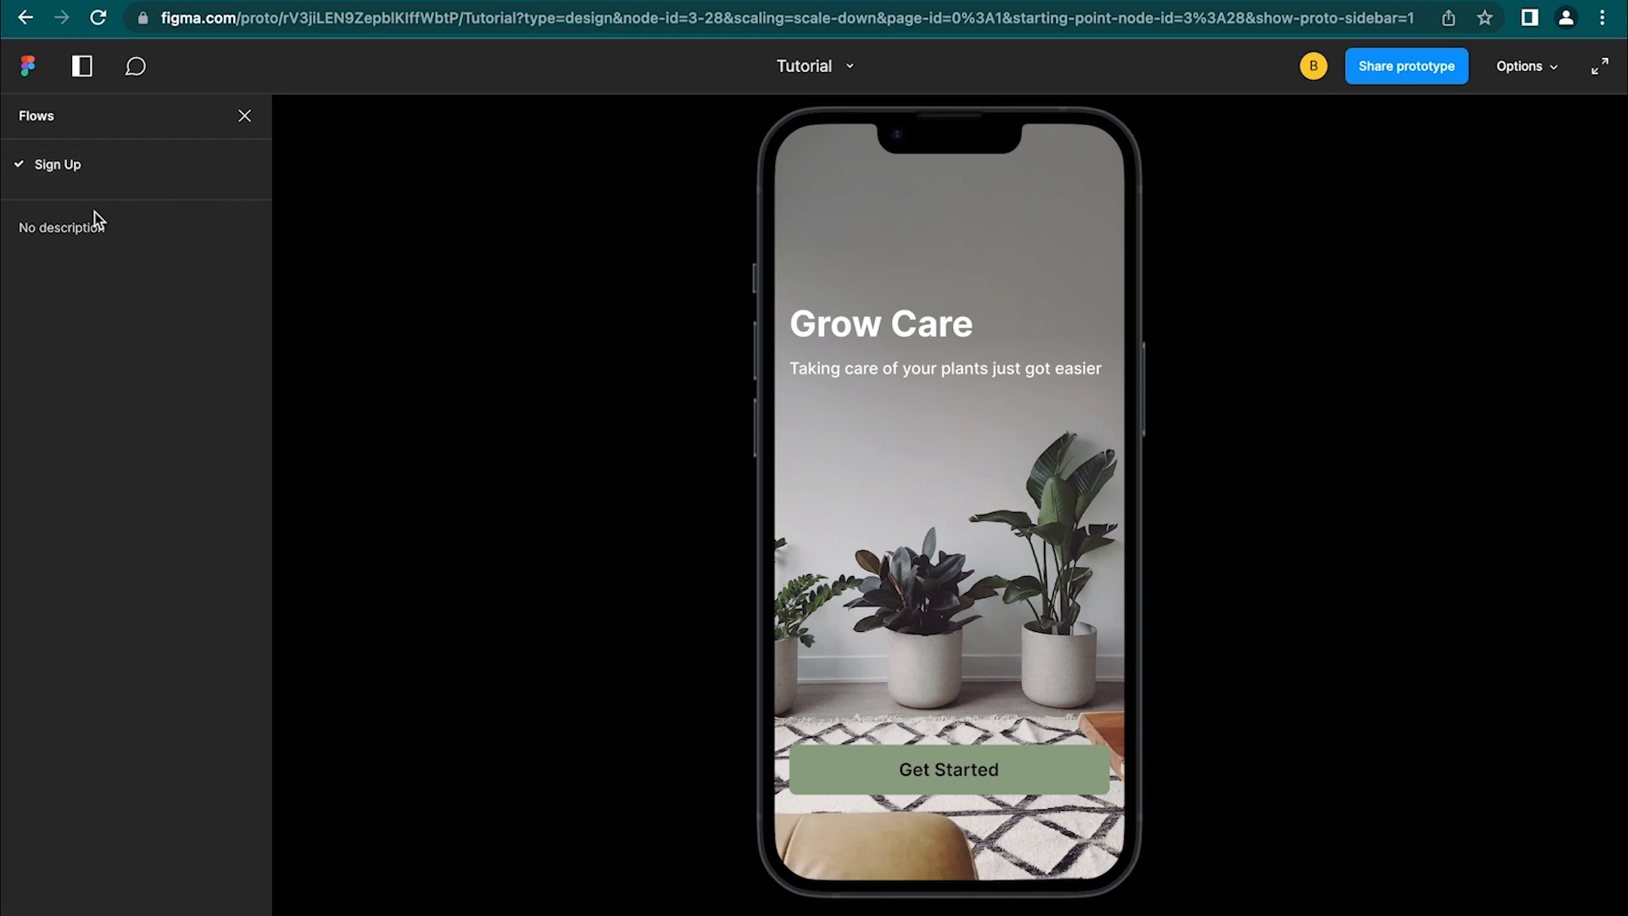
click(244, 120)
click(760, 250)
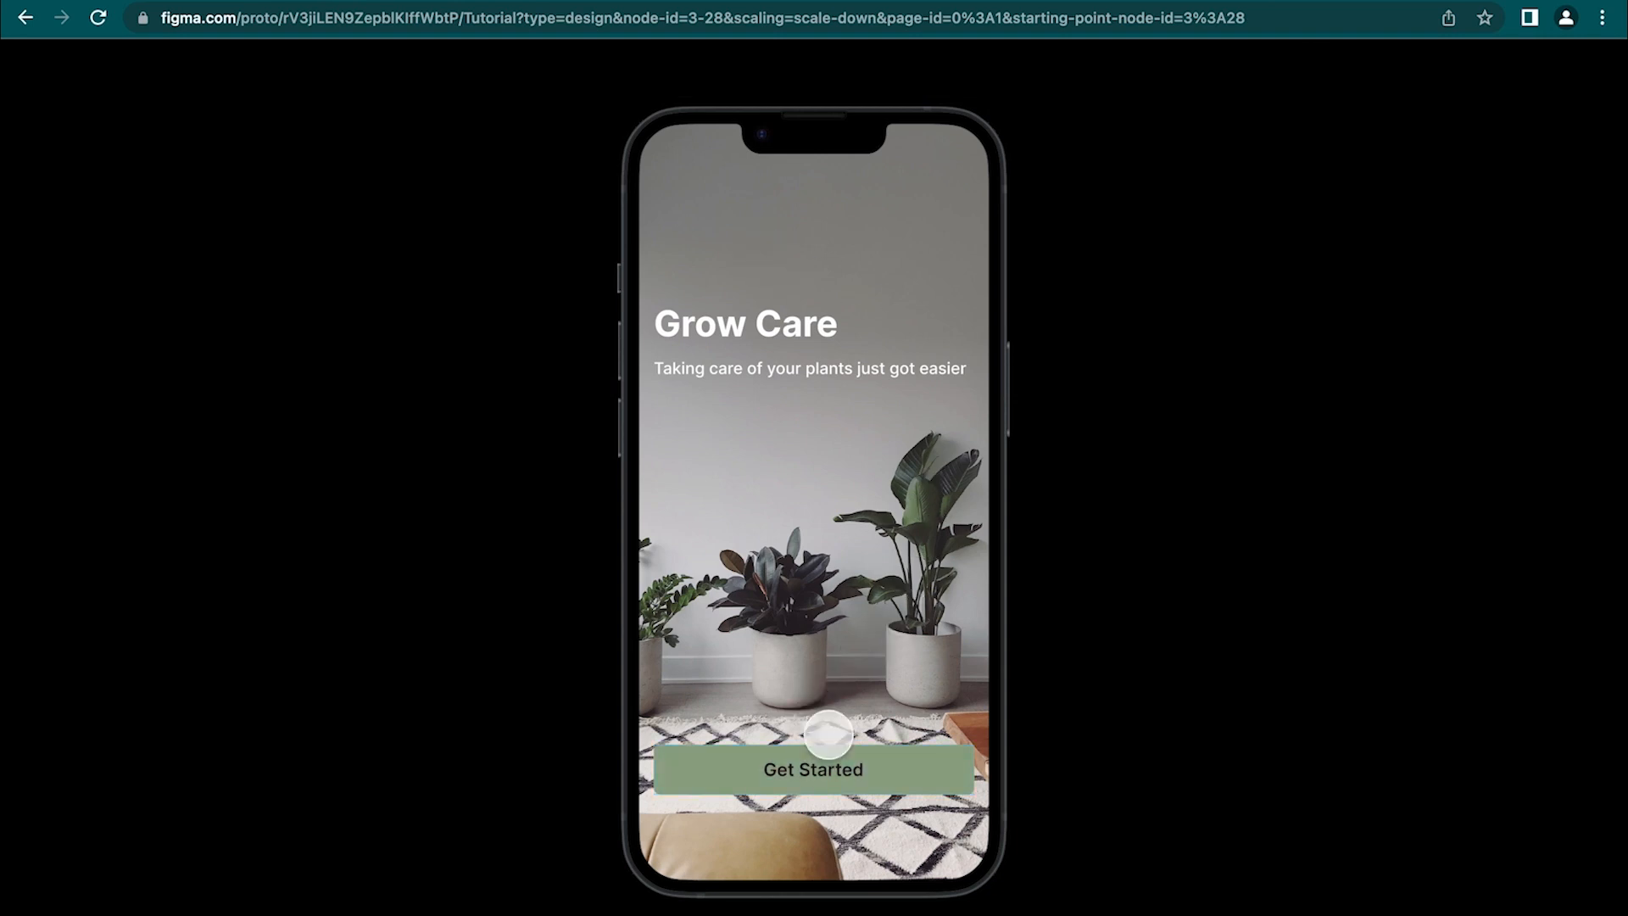
click(865, 672)
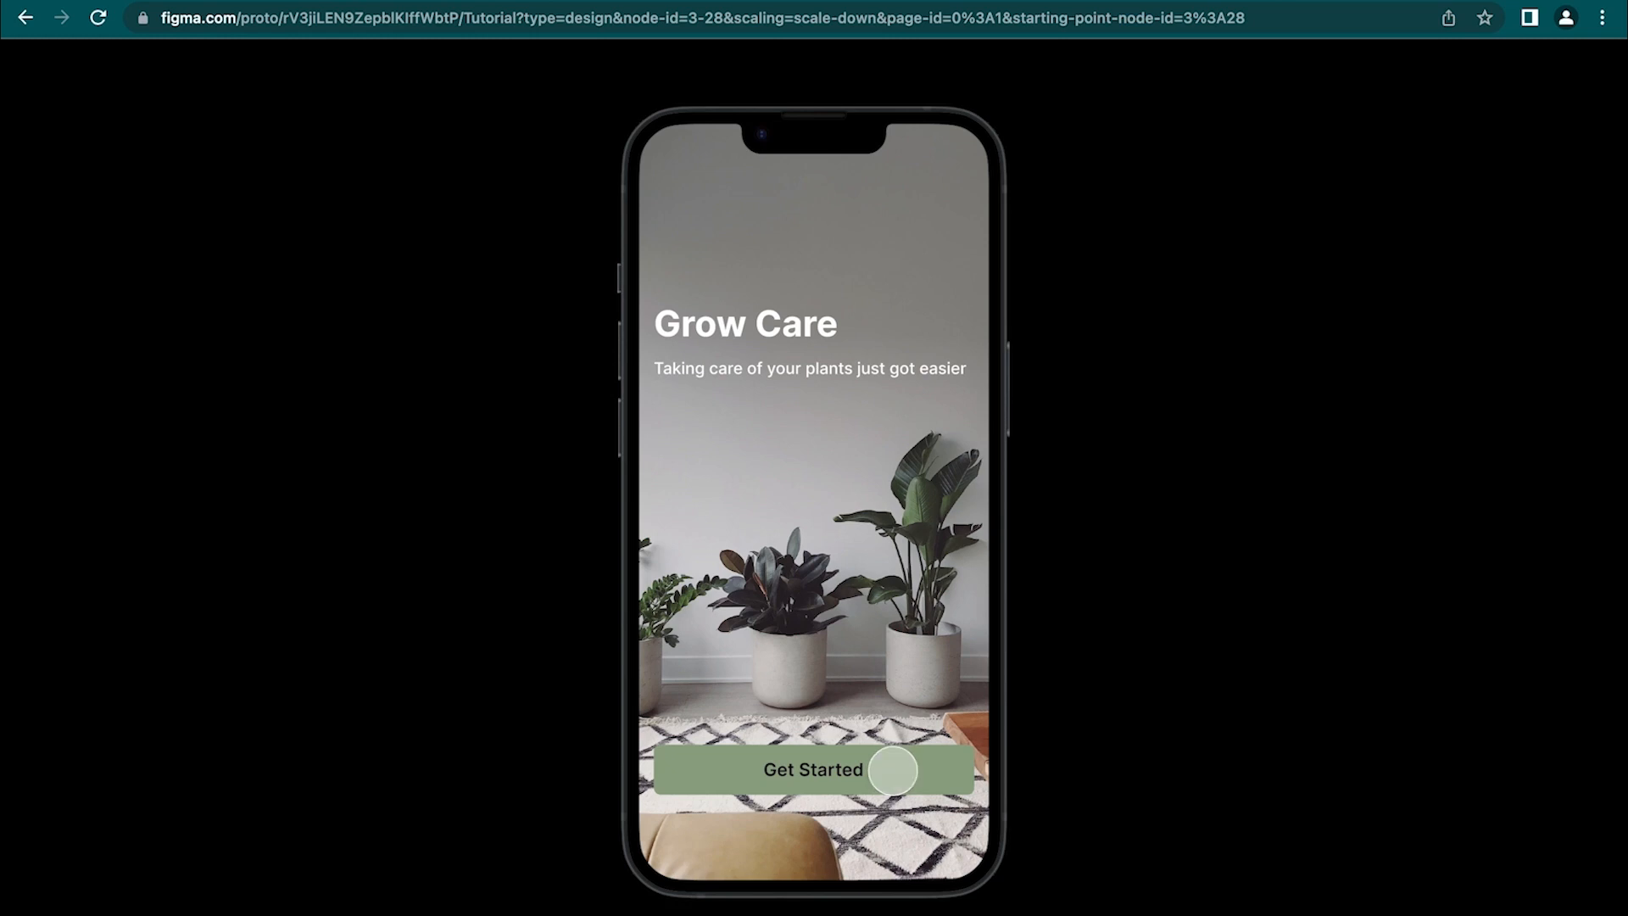
click(892, 770)
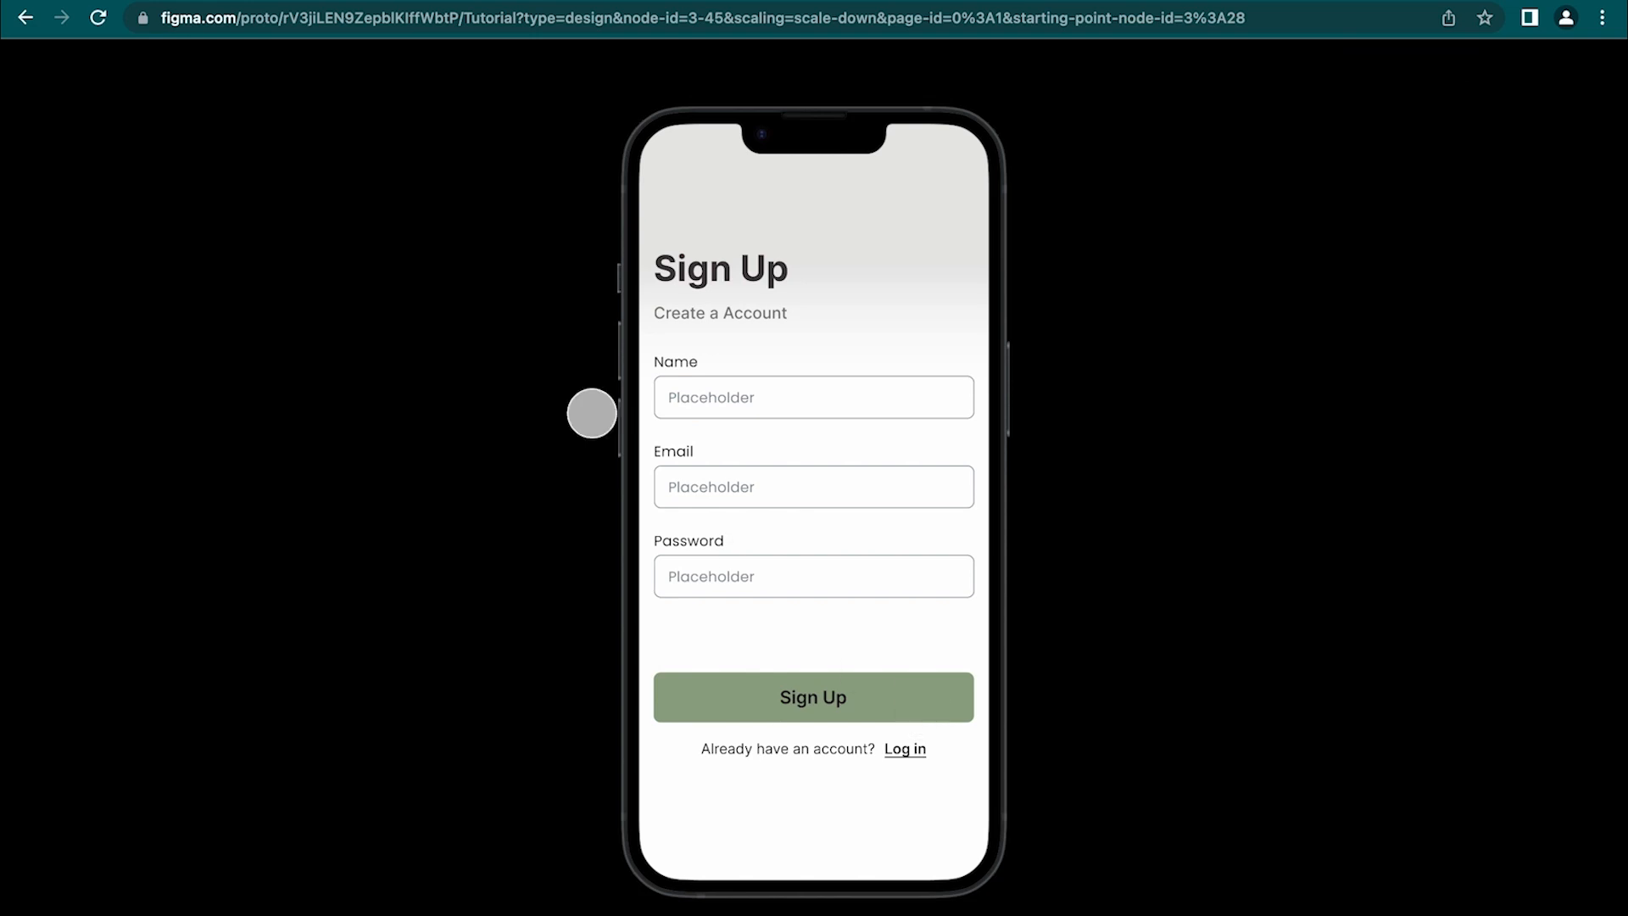
Close the preview, deselect the Start frame, and return to the Design properties
key(super+w)
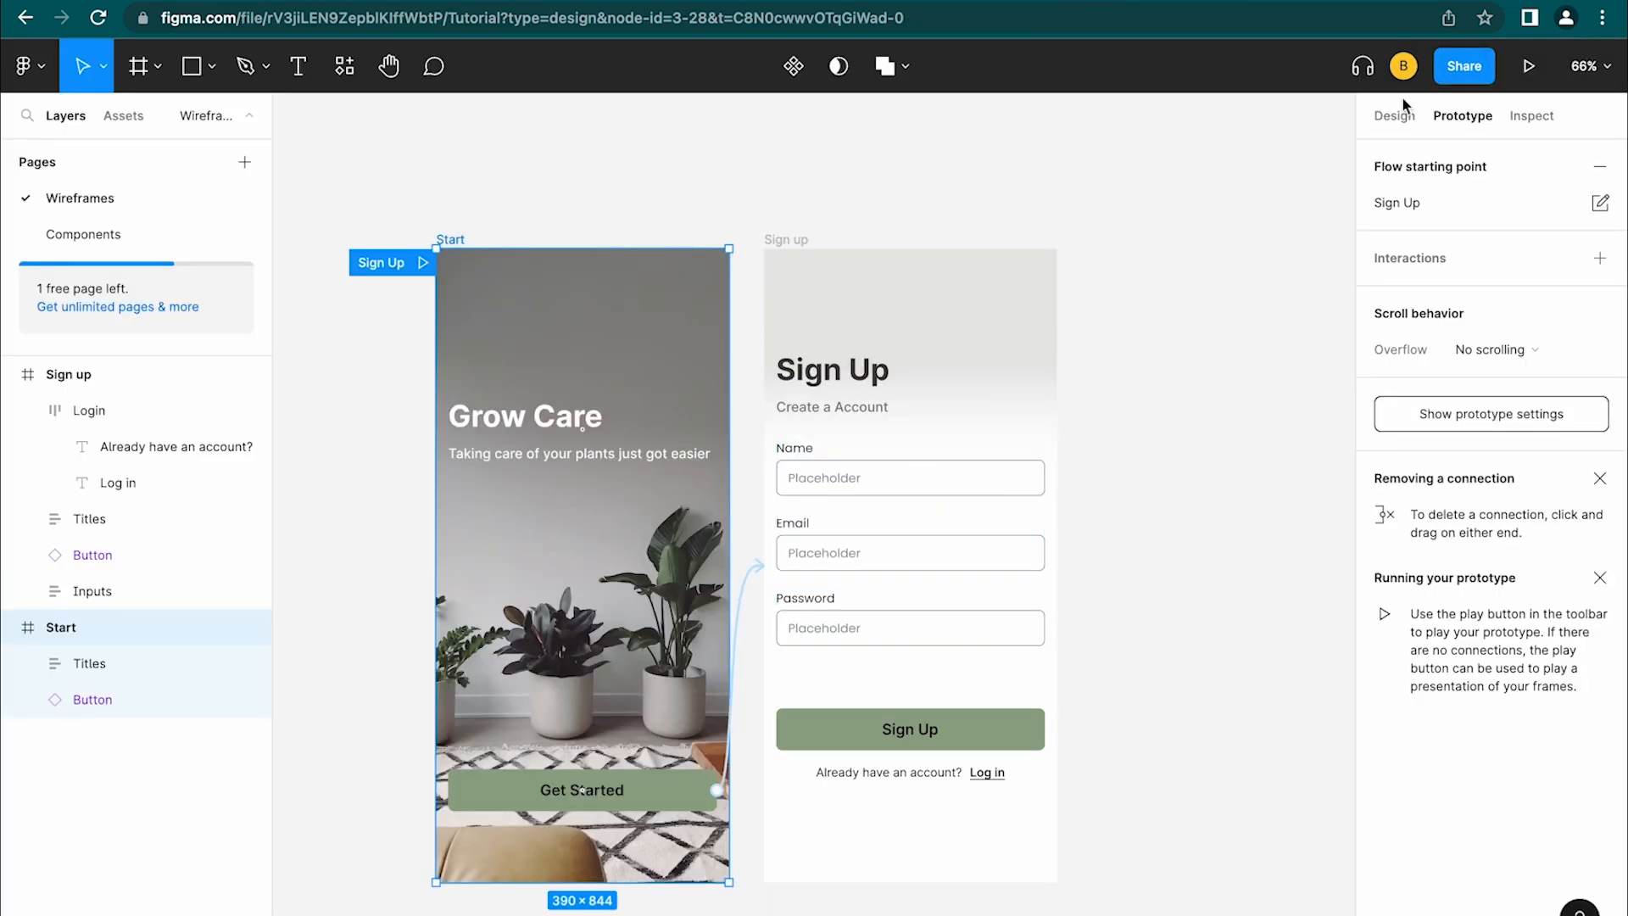
click(1214, 141)
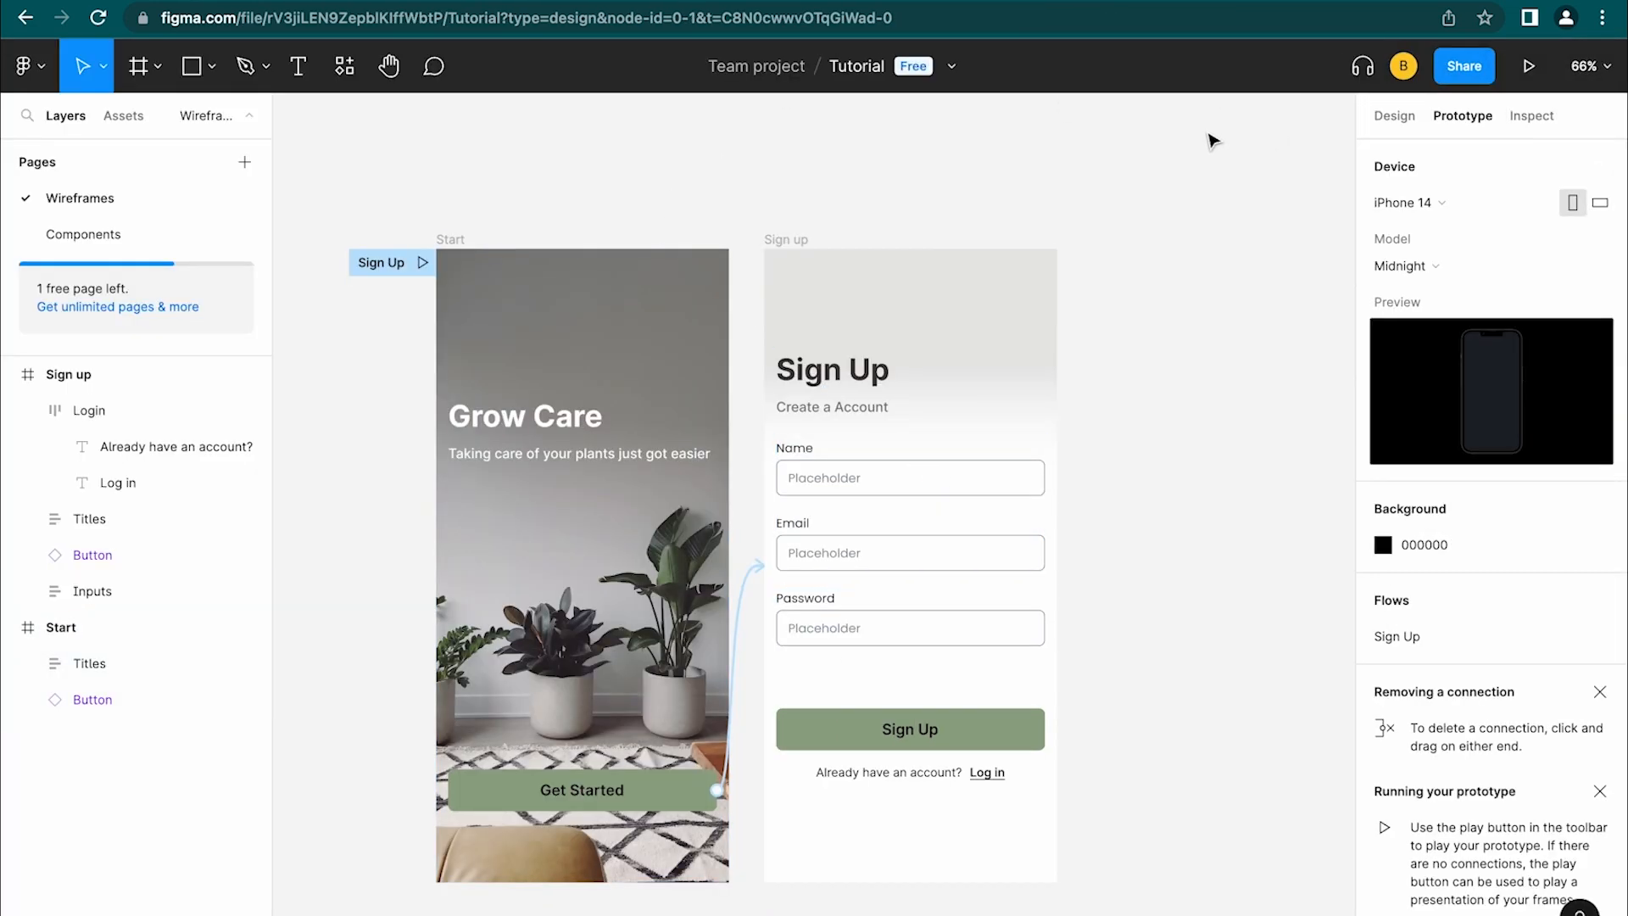
click(1394, 116)
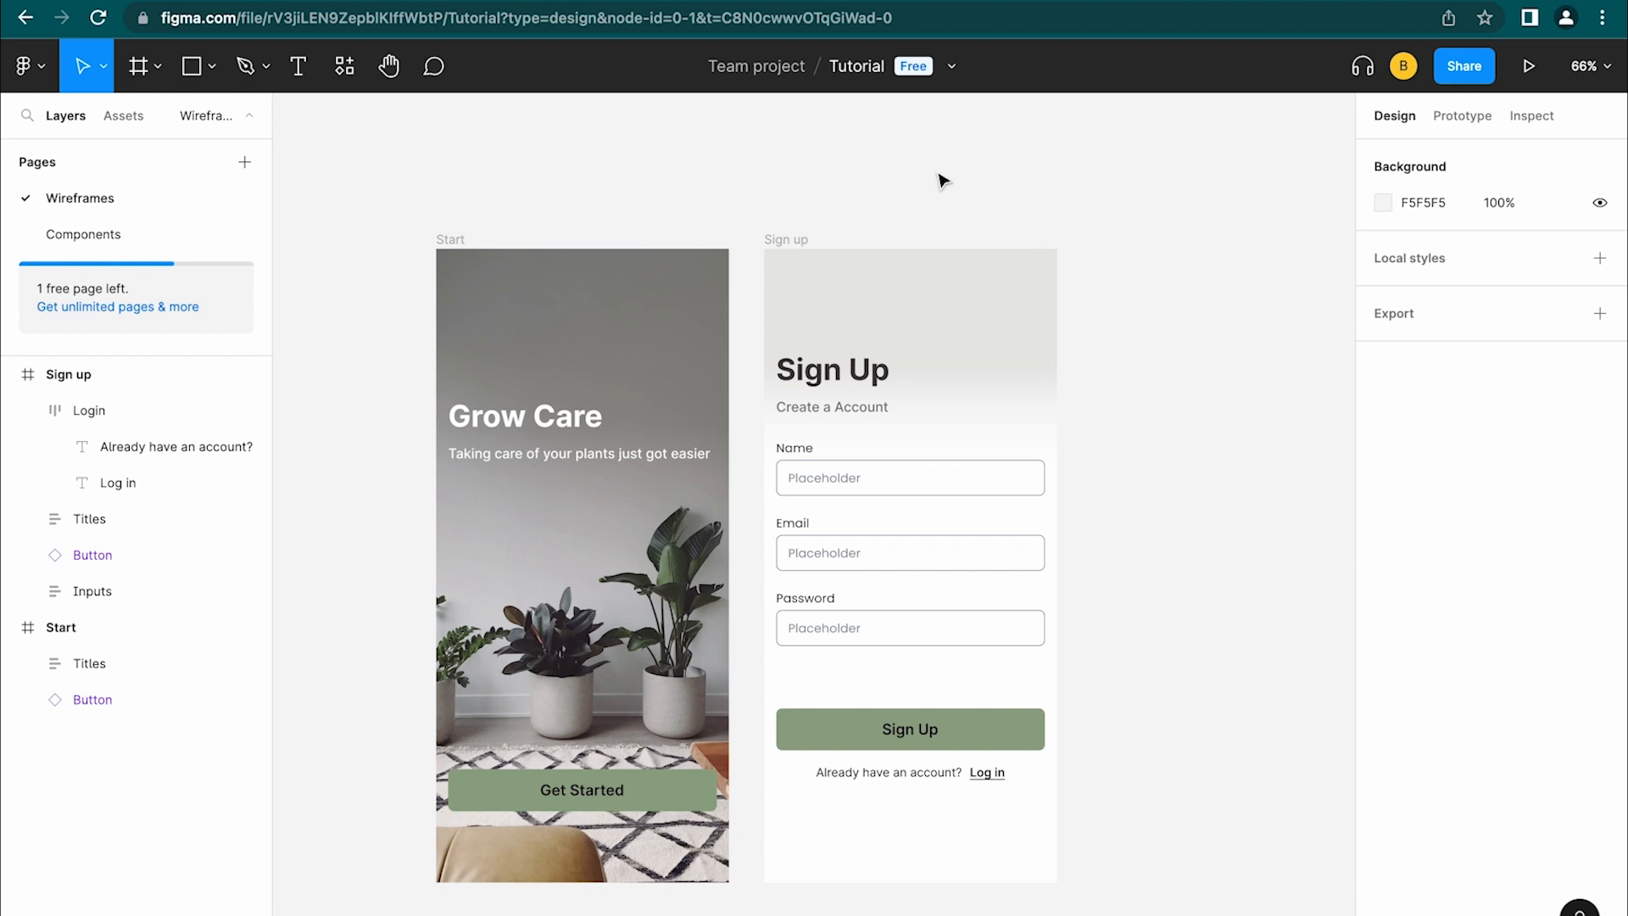